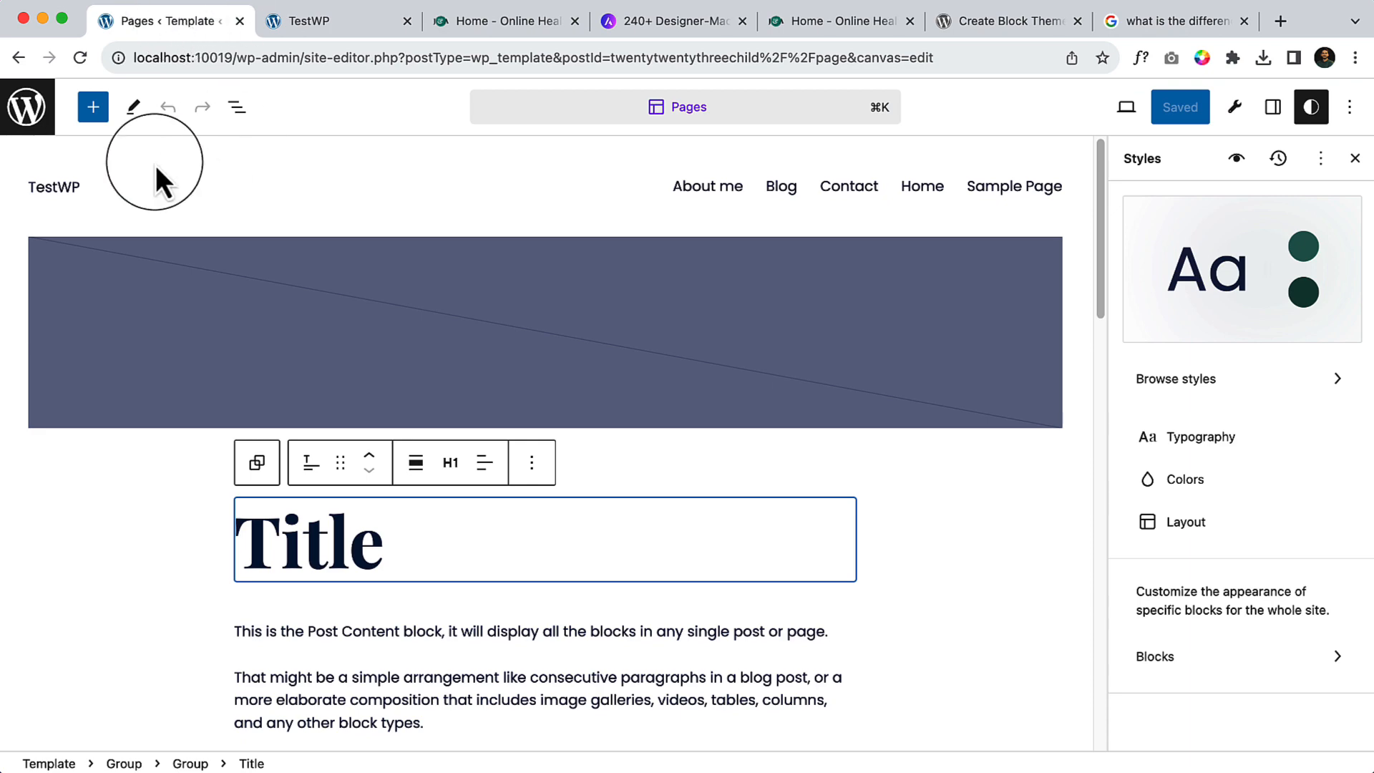
Step: Leave the Pages template, return to the WordPress dashboard and open the site editor from there
click(27, 107)
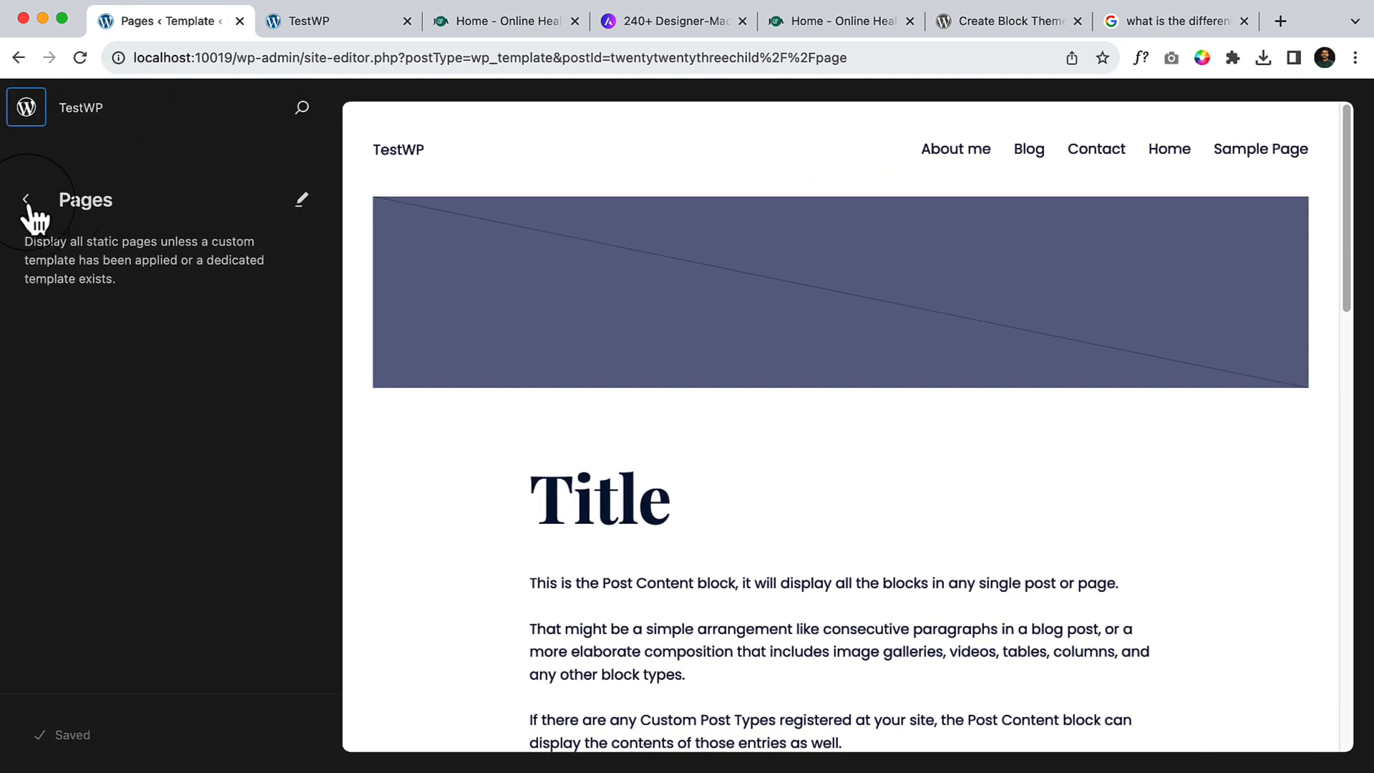
click(27, 201)
click(27, 203)
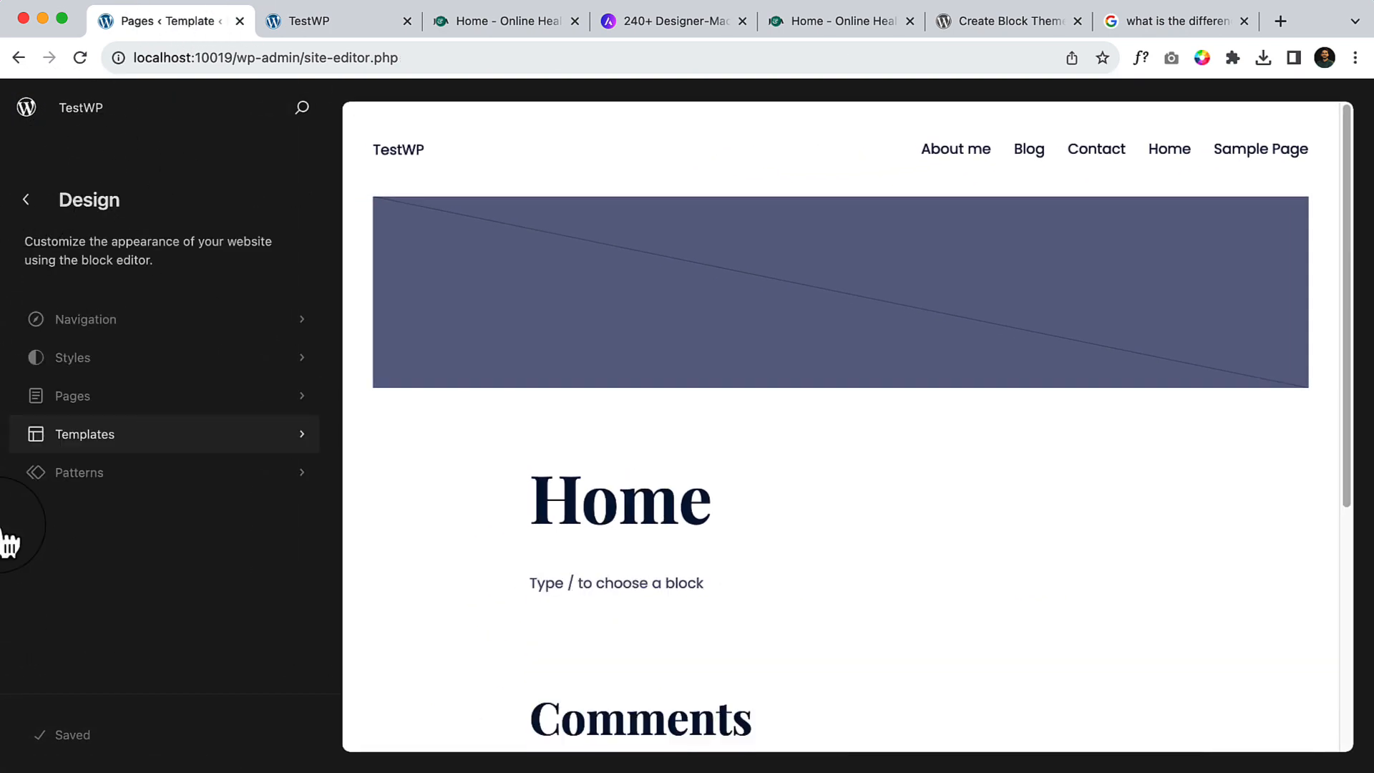
click(40, 202)
mouse_move(104, 401)
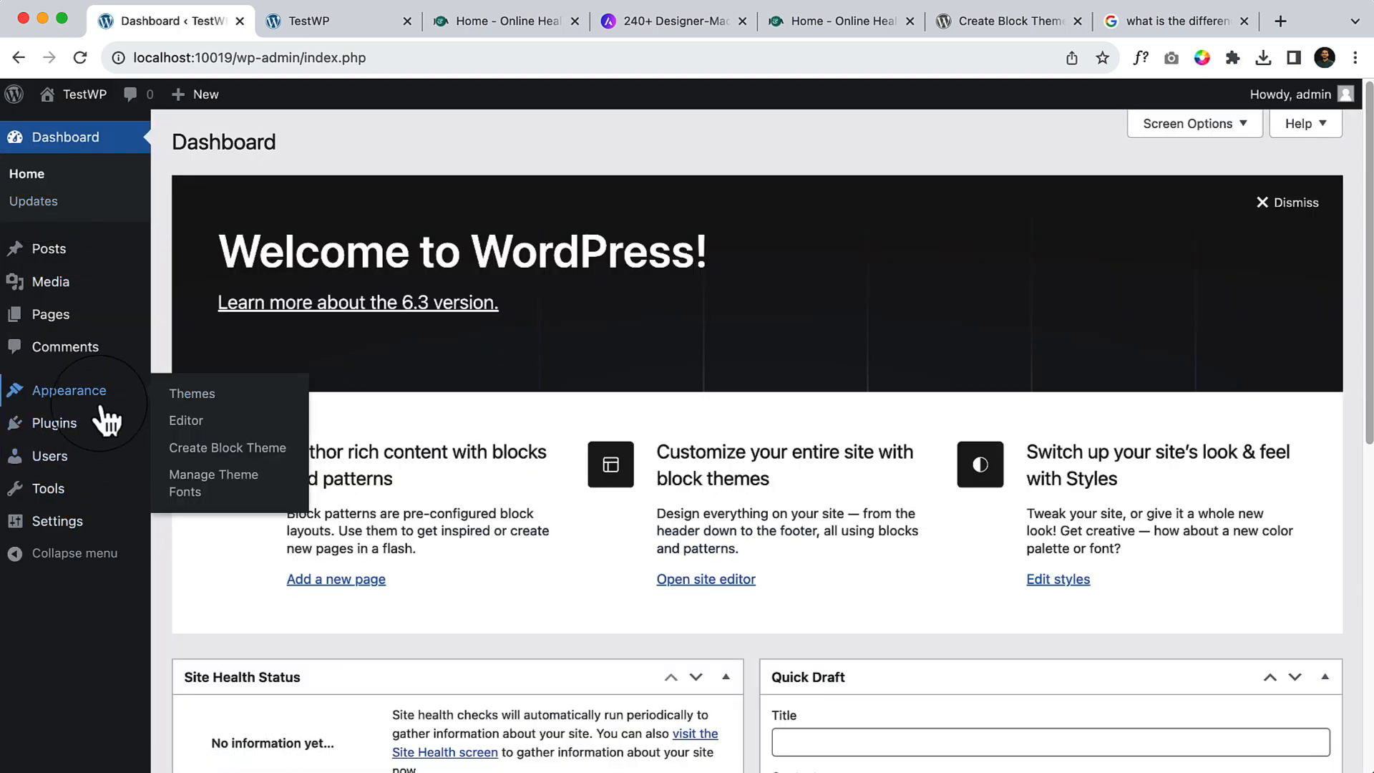
click(186, 422)
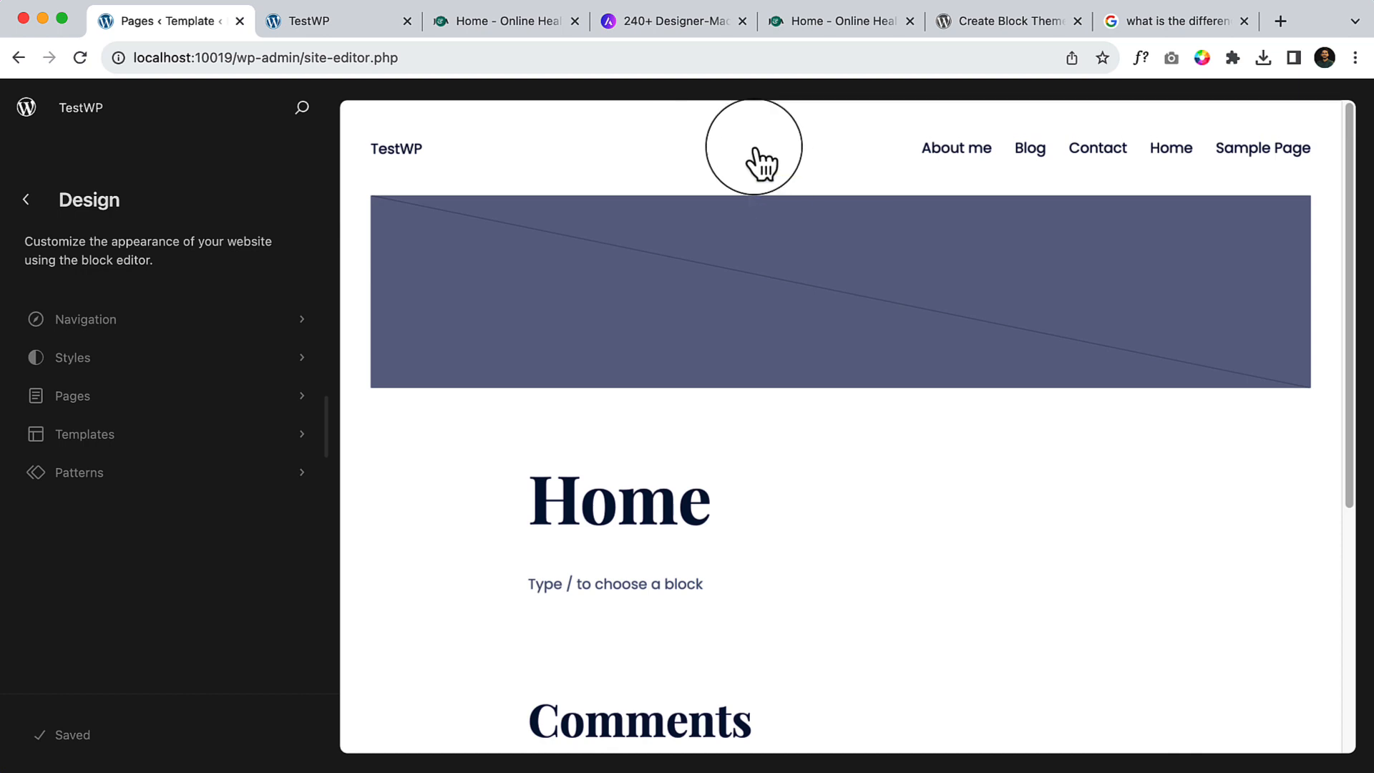
Step: Open the Home page for editing, switch to its template from the header, and return to the page
click(710, 149)
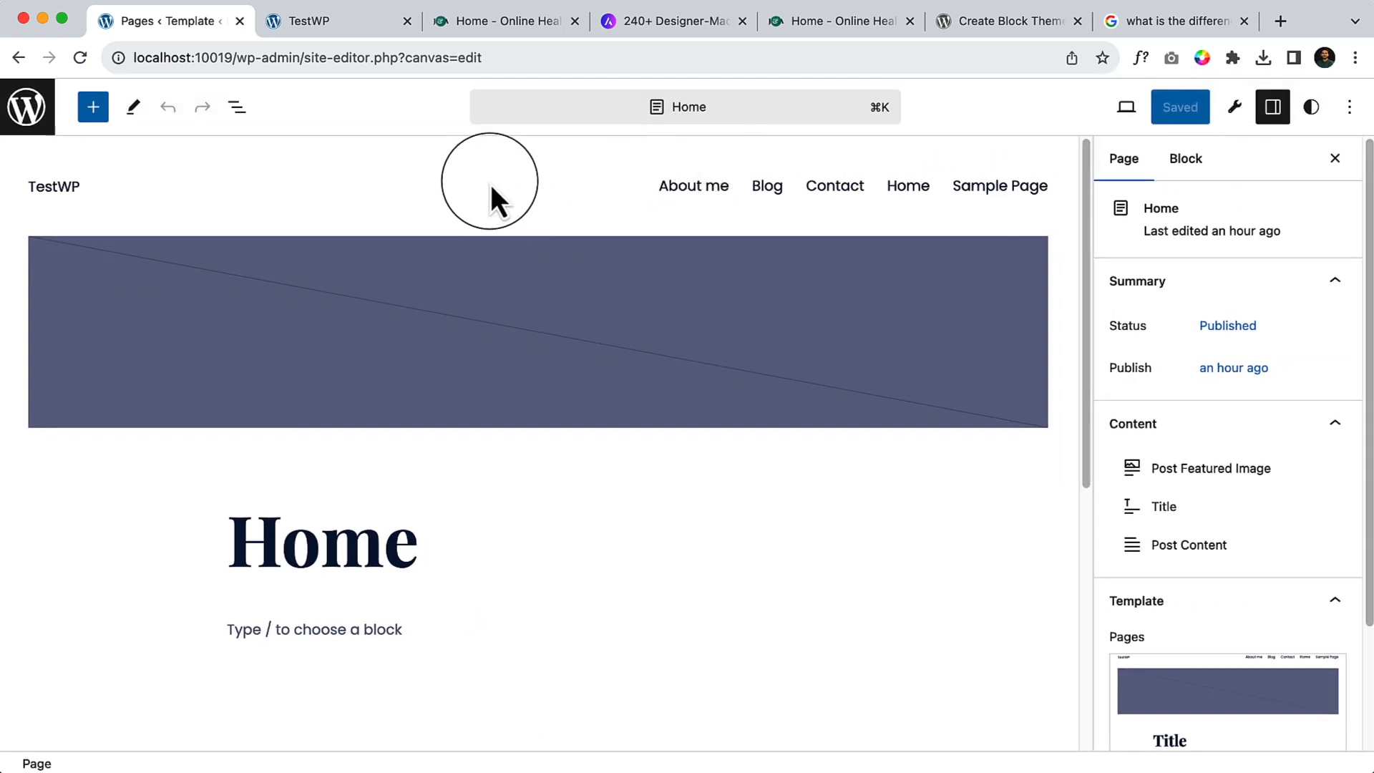
double_click(491, 184)
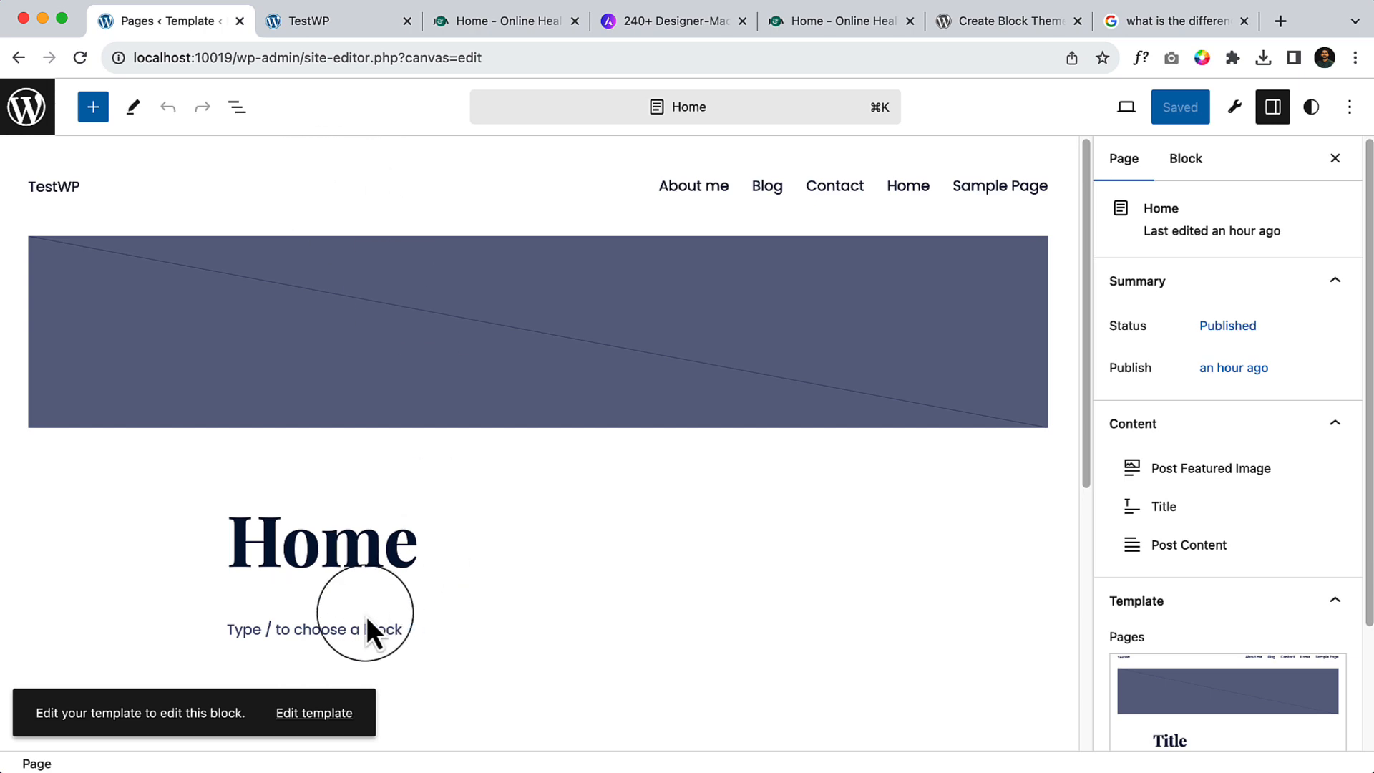
click(333, 712)
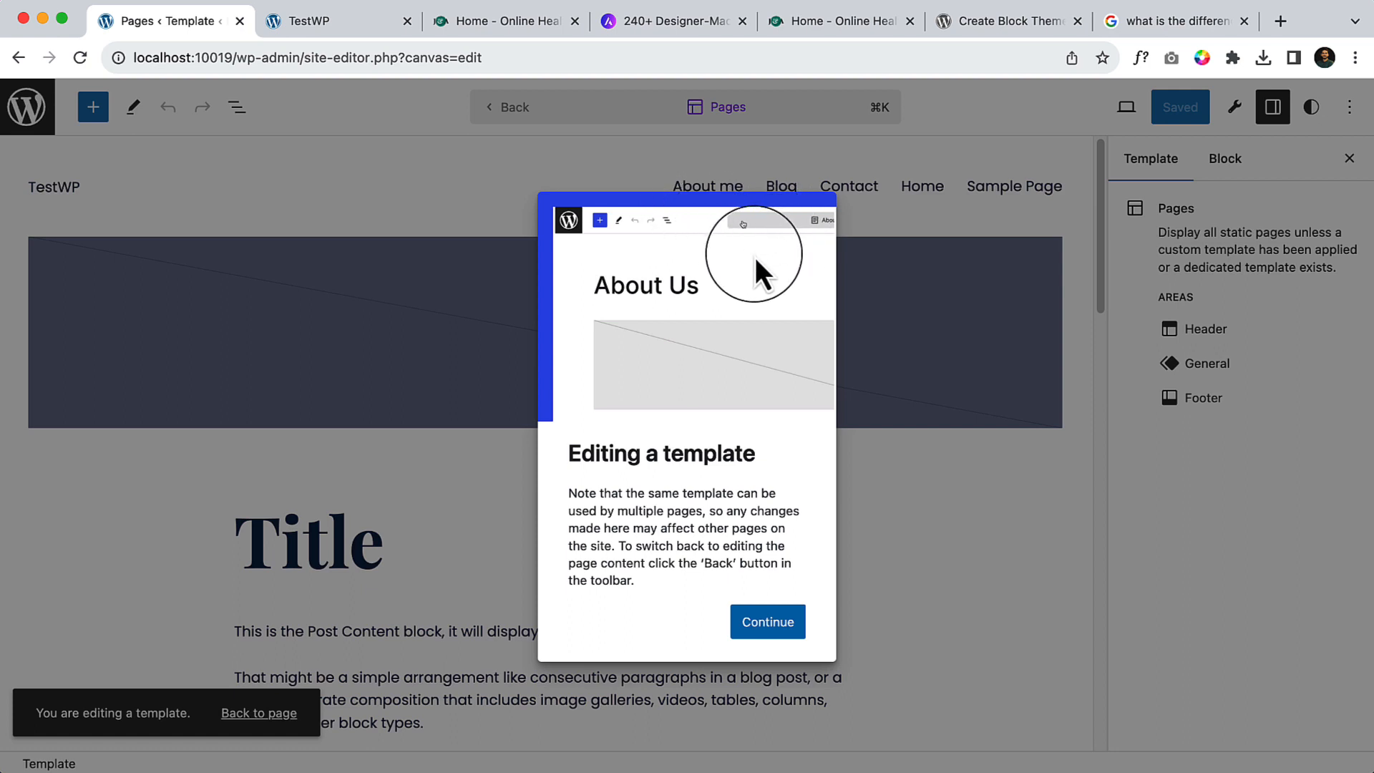
click(768, 622)
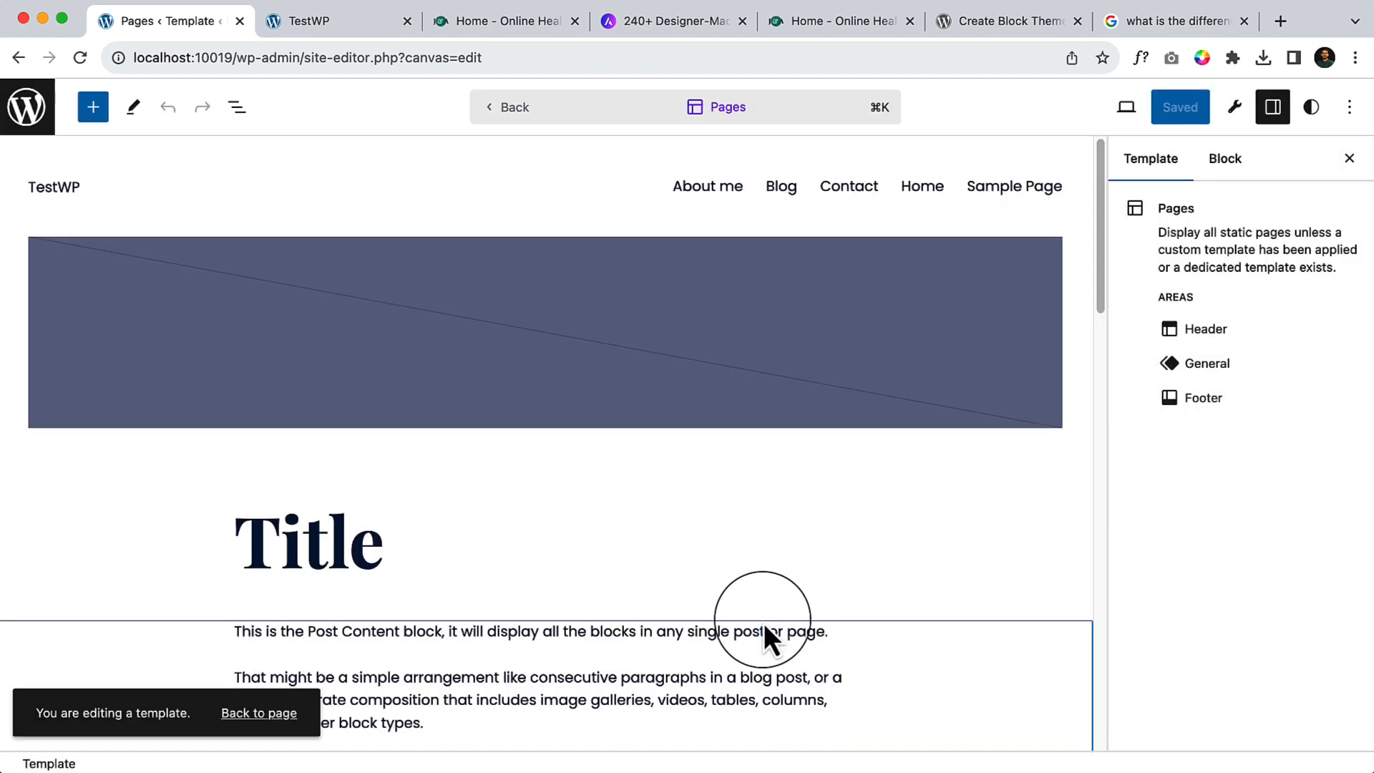
click(503, 114)
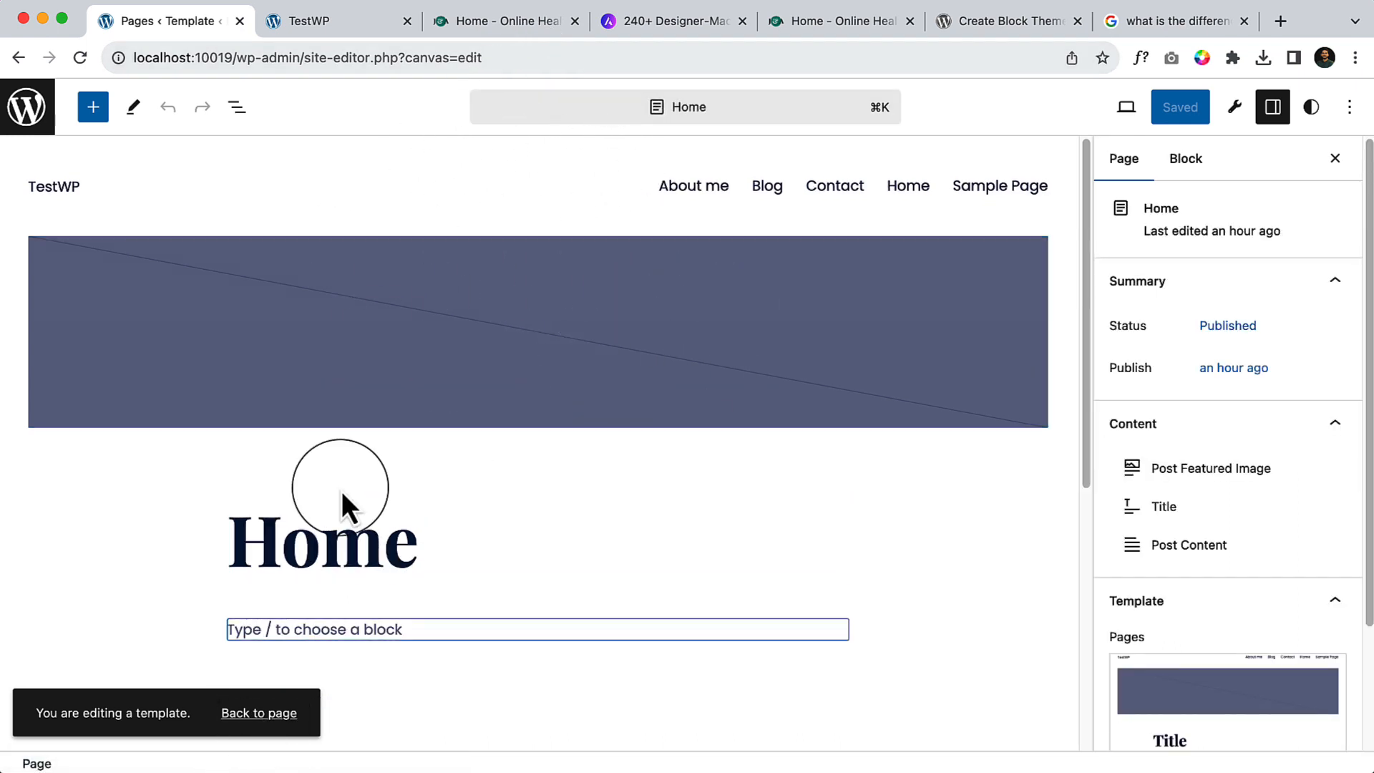
Step: Enter template editing from the Home page again, select the Header block, and return to the page
double_click(623, 178)
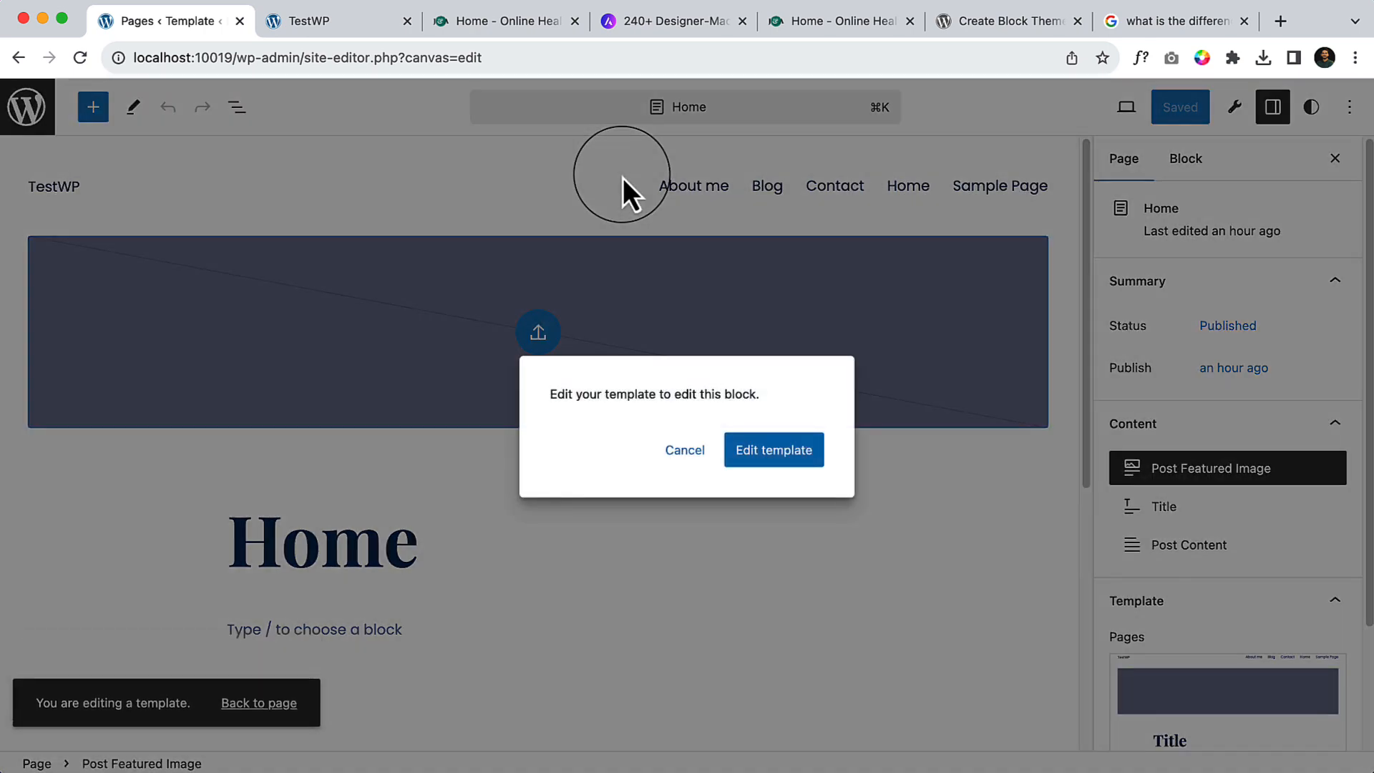
click(811, 452)
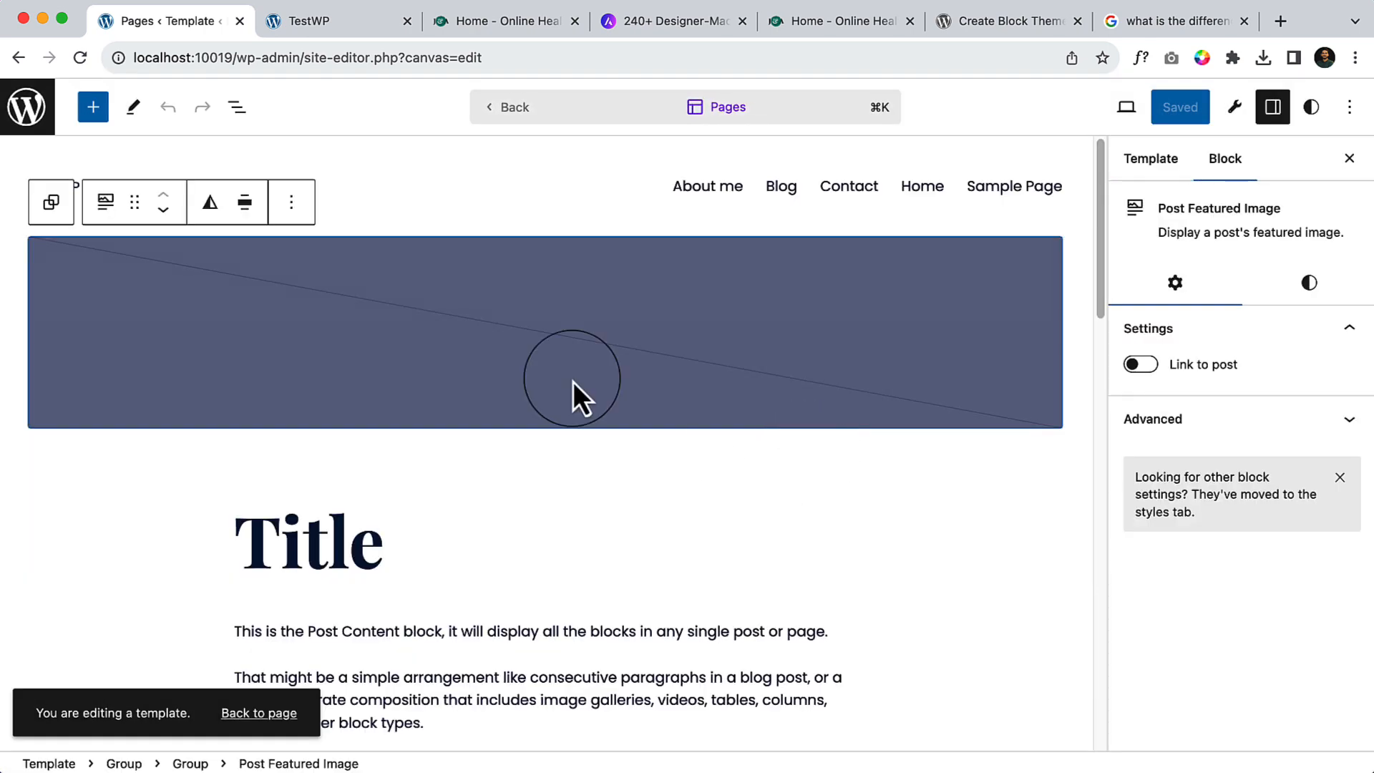
click(595, 195)
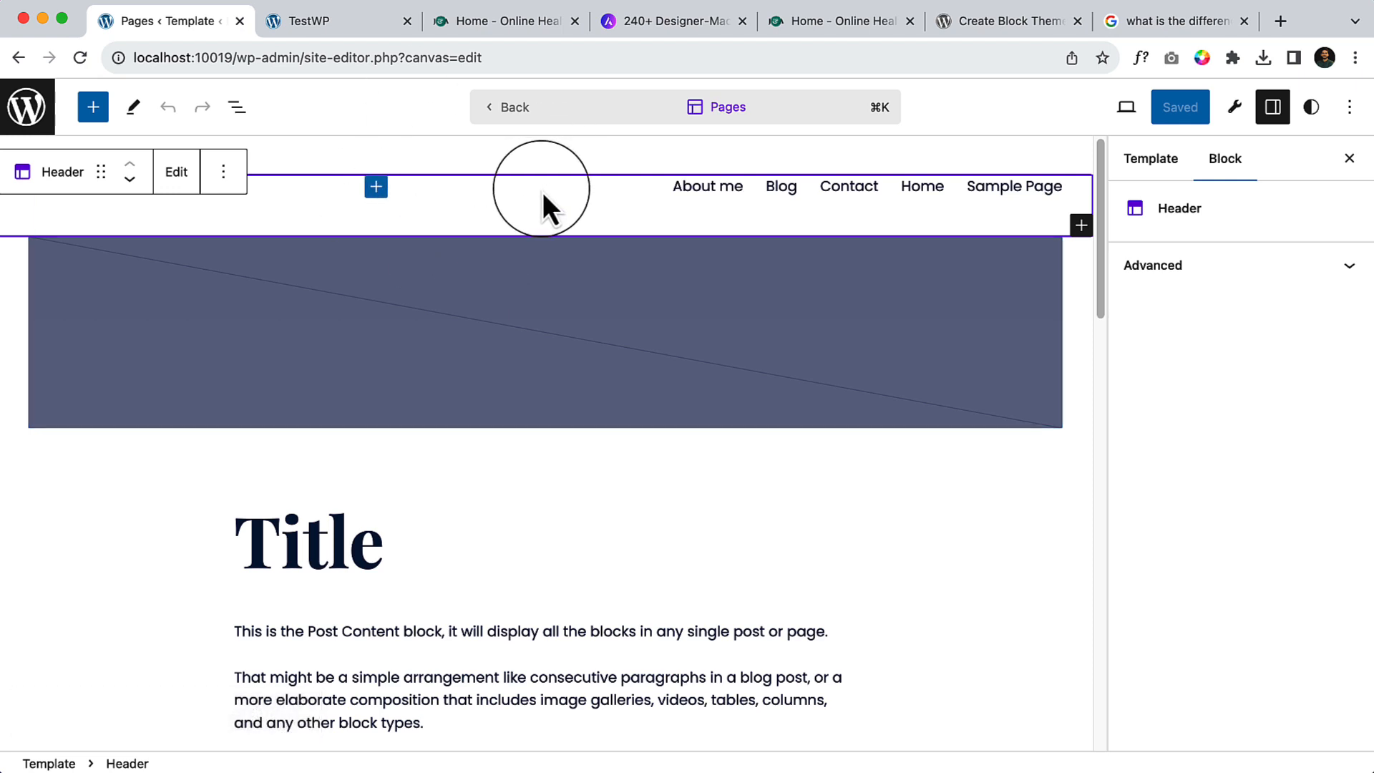
click(506, 107)
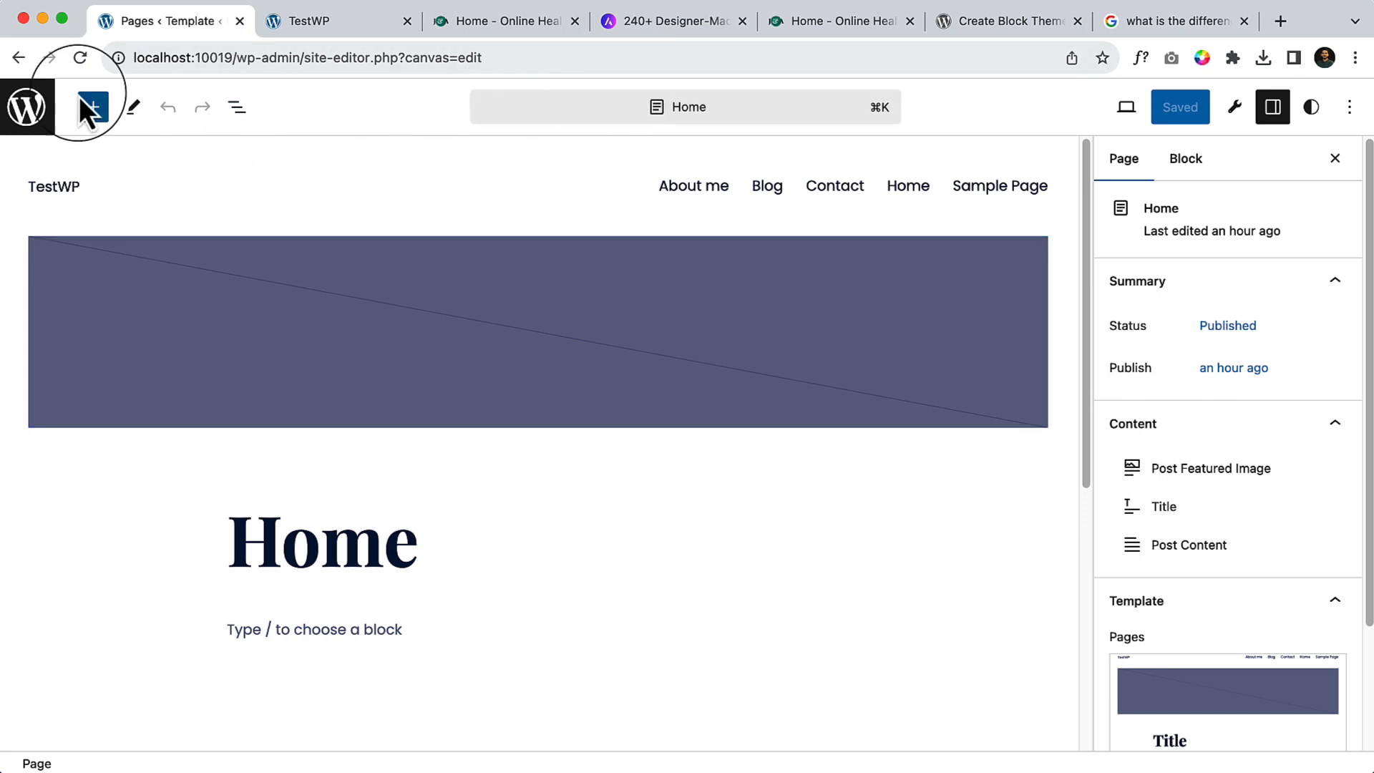
Step: Open the Header template parts under Patterns, view the existing Header part, and return to the list
click(28, 107)
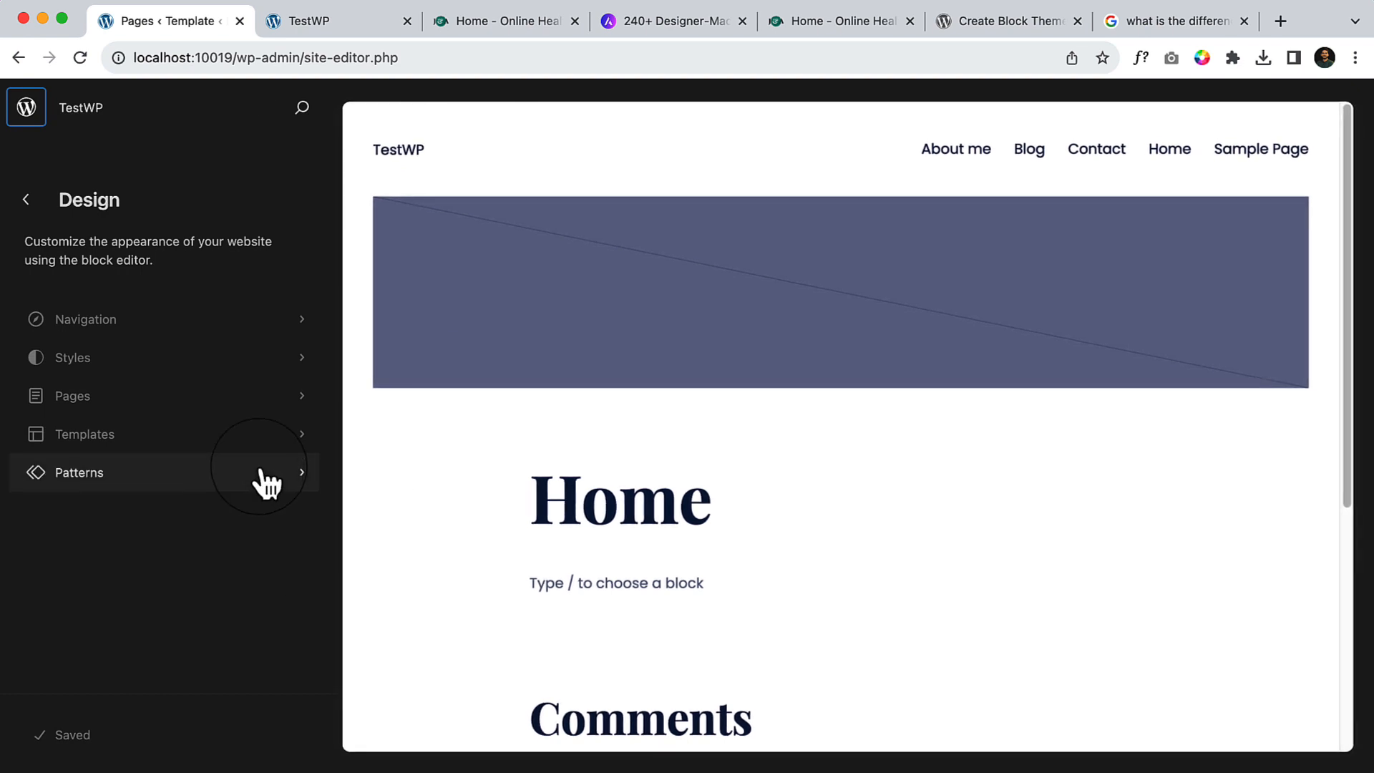
click(263, 474)
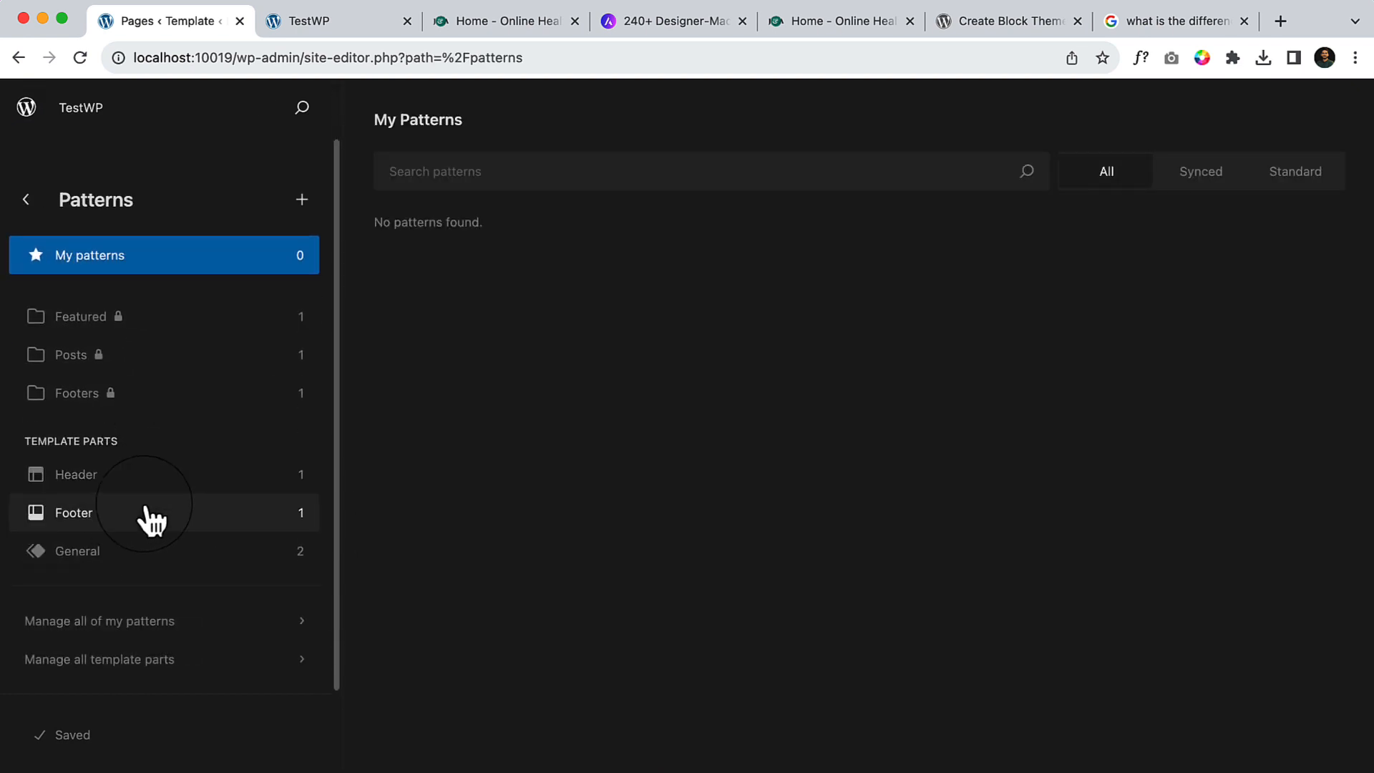
click(208, 474)
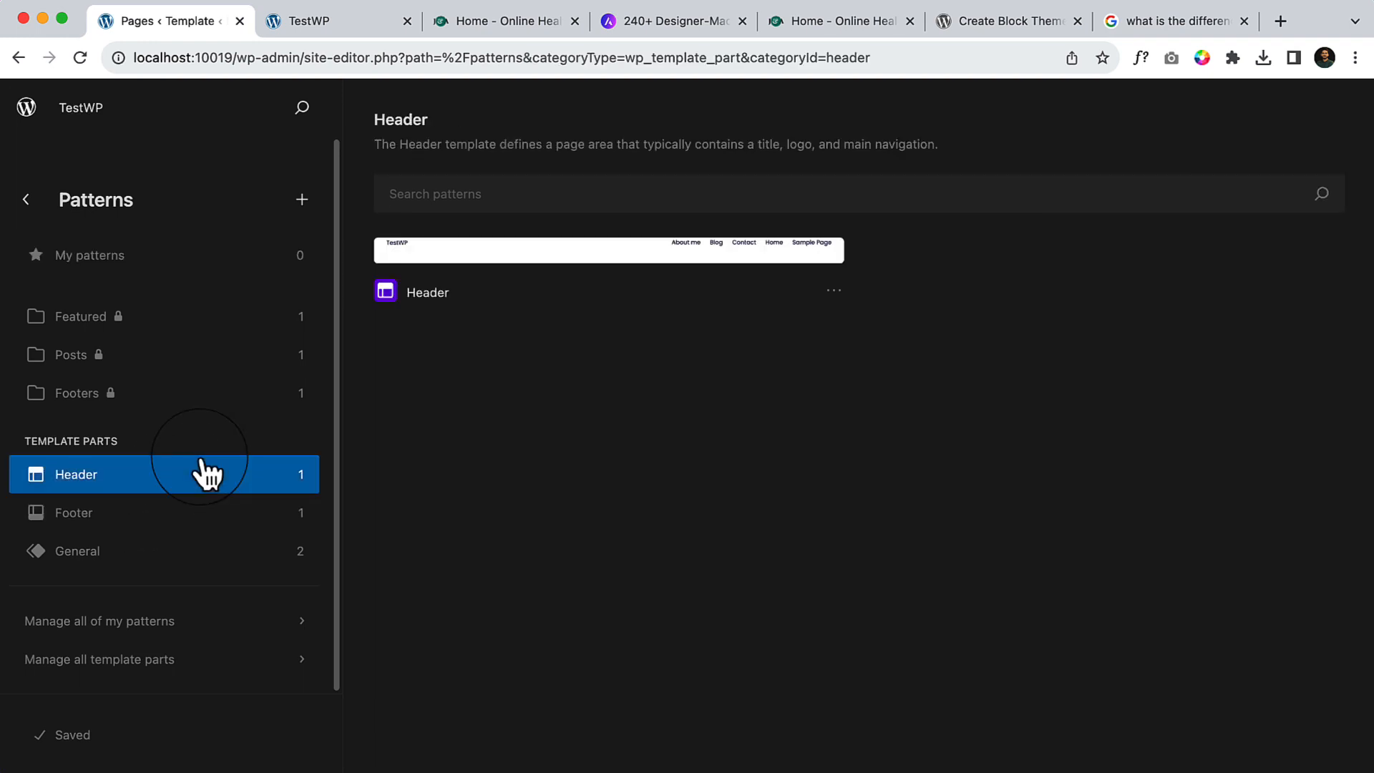
click(737, 269)
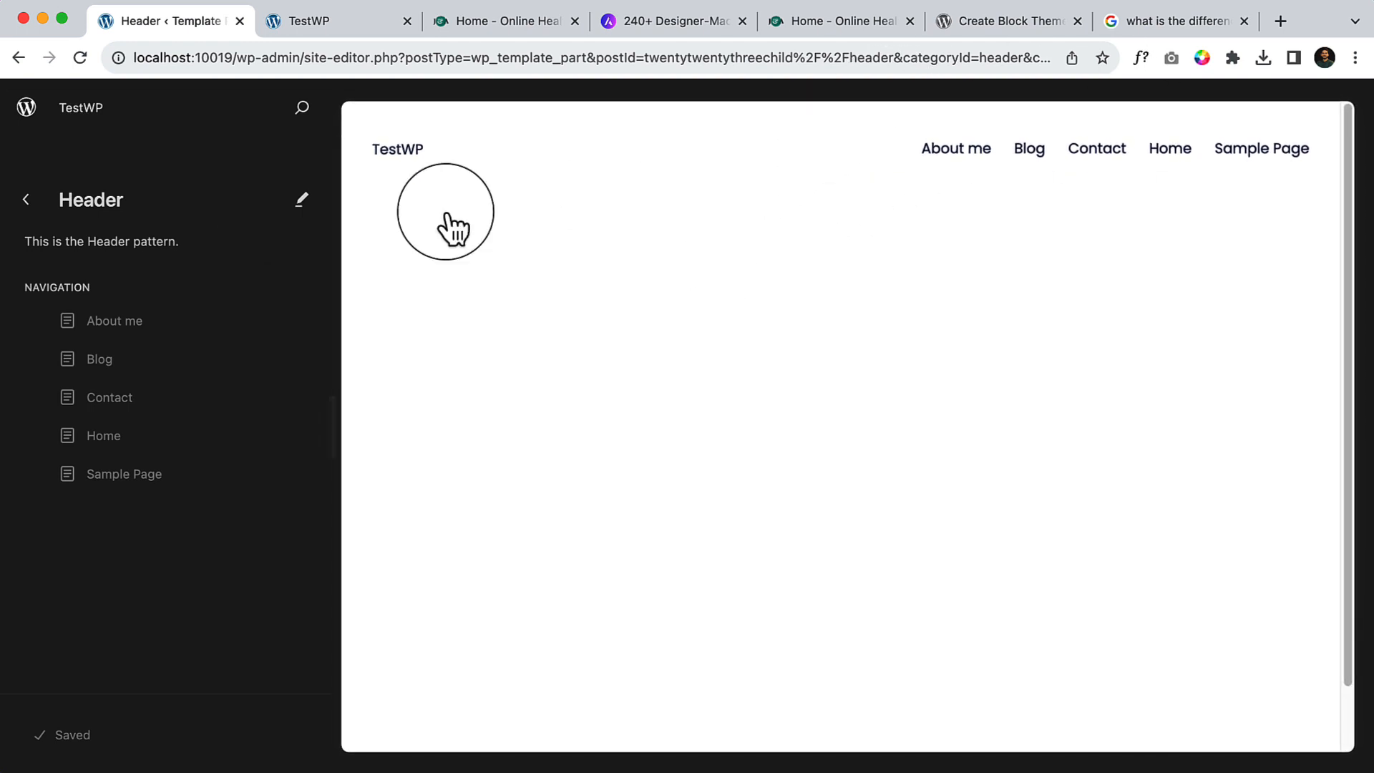
click(27, 200)
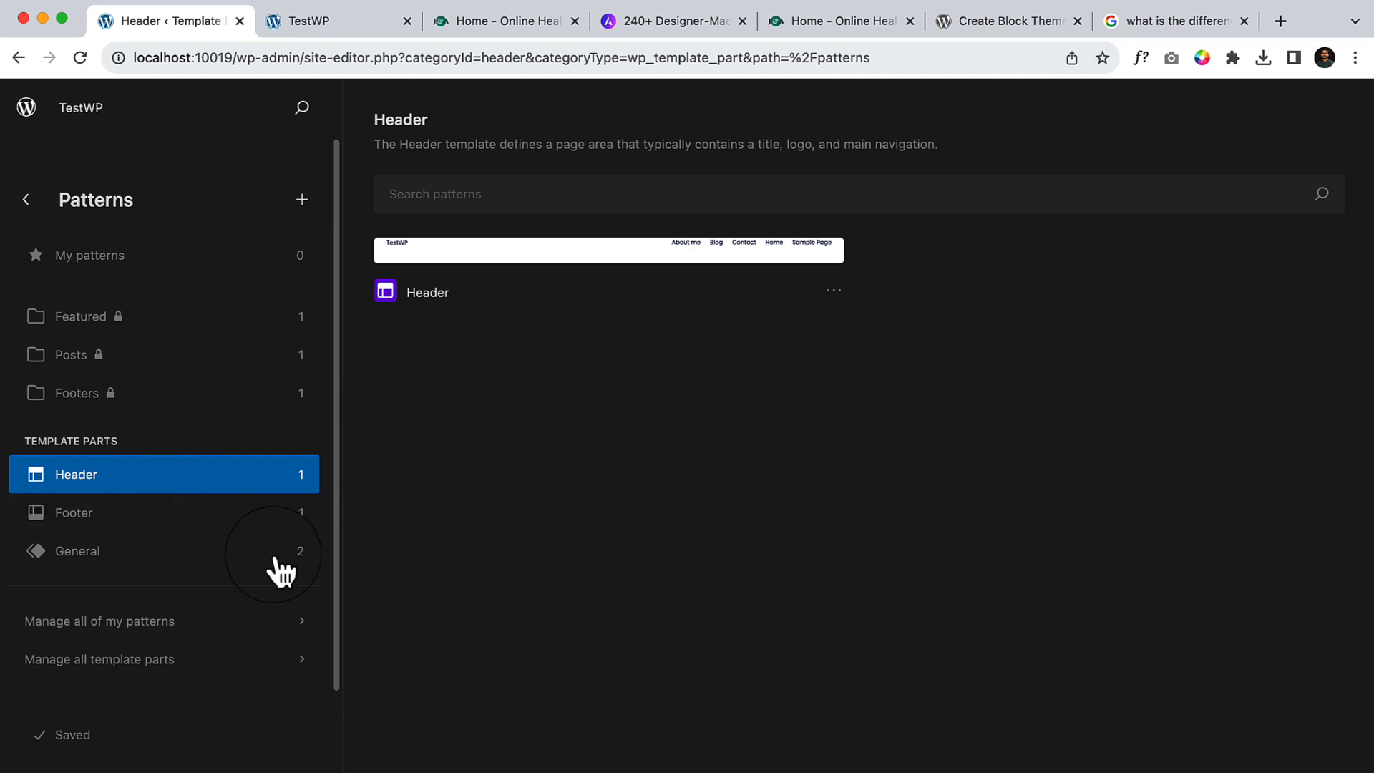
Step: Create a new template part named "Primary Header" in the Header area
click(302, 199)
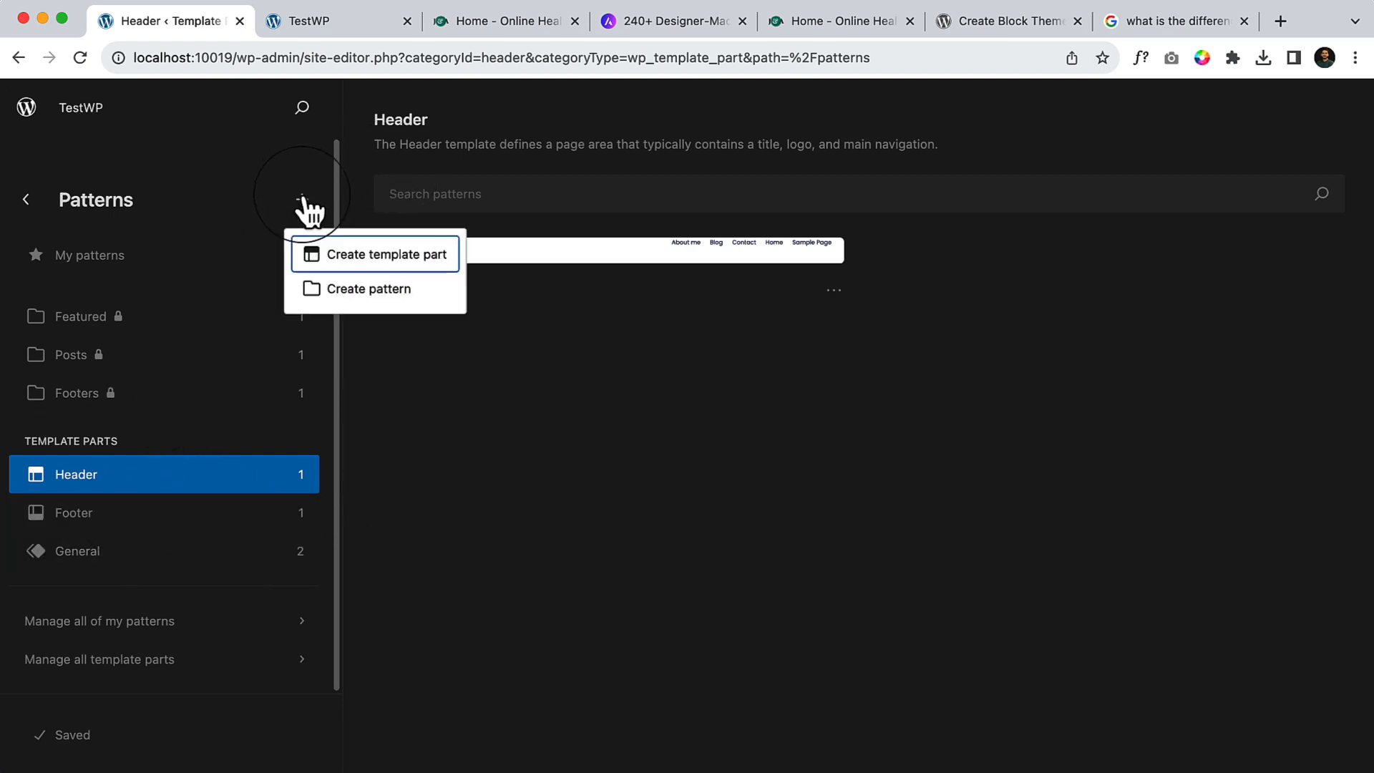
click(356, 267)
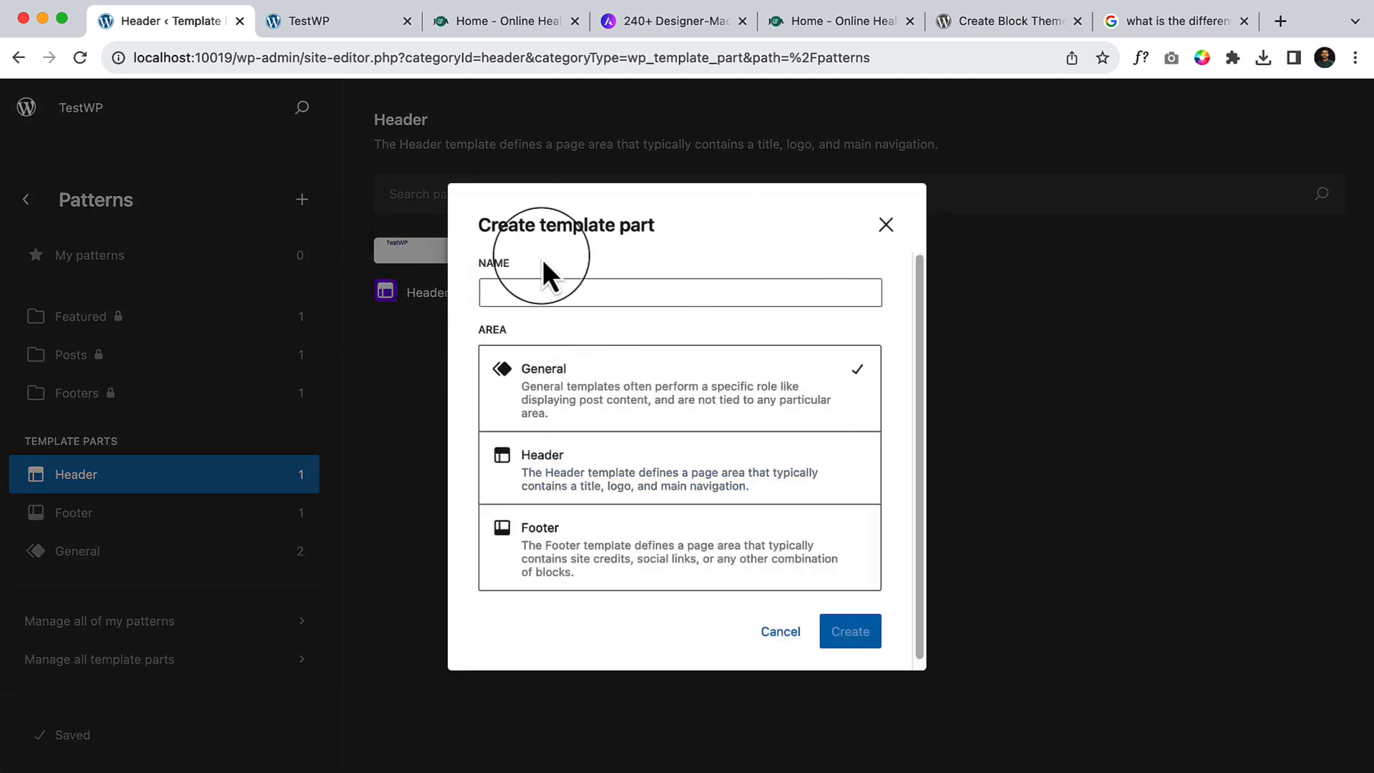
click(692, 464)
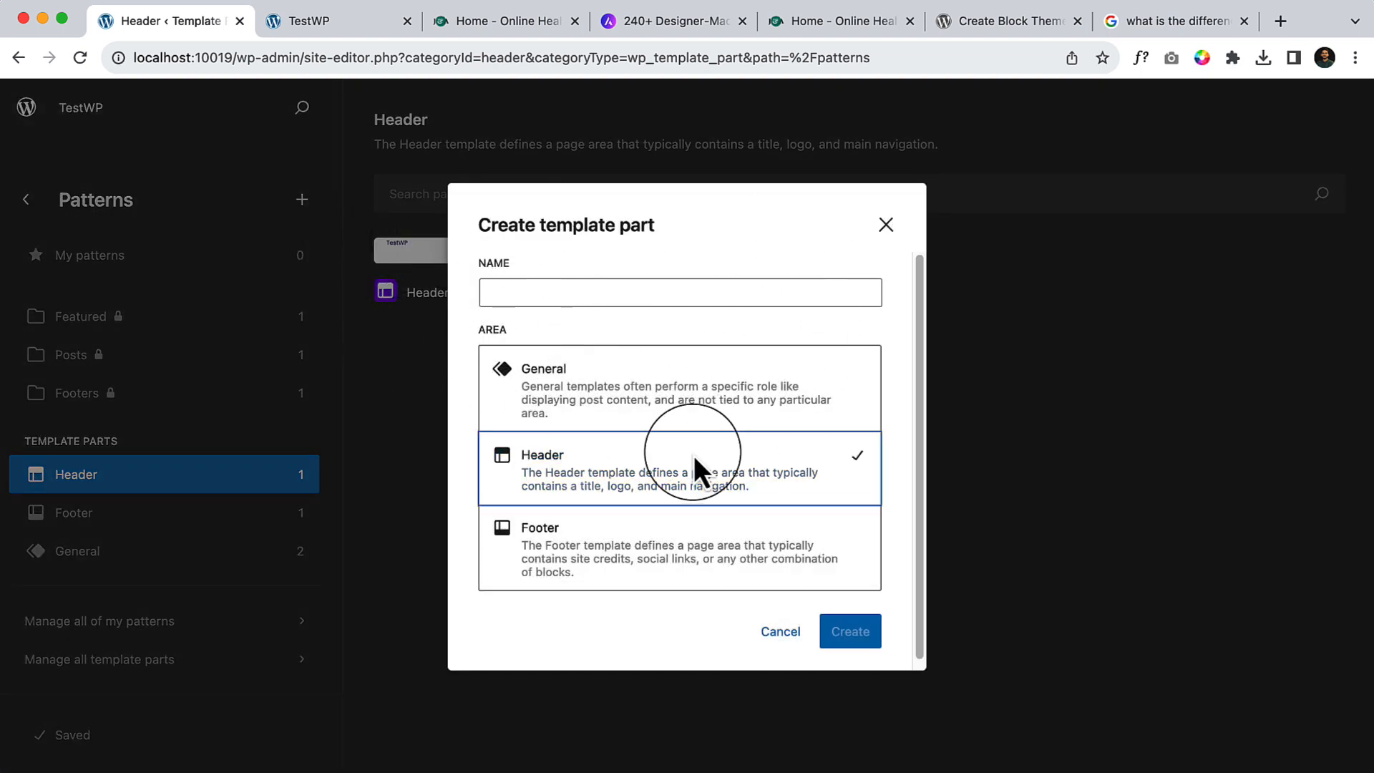
click(612, 300)
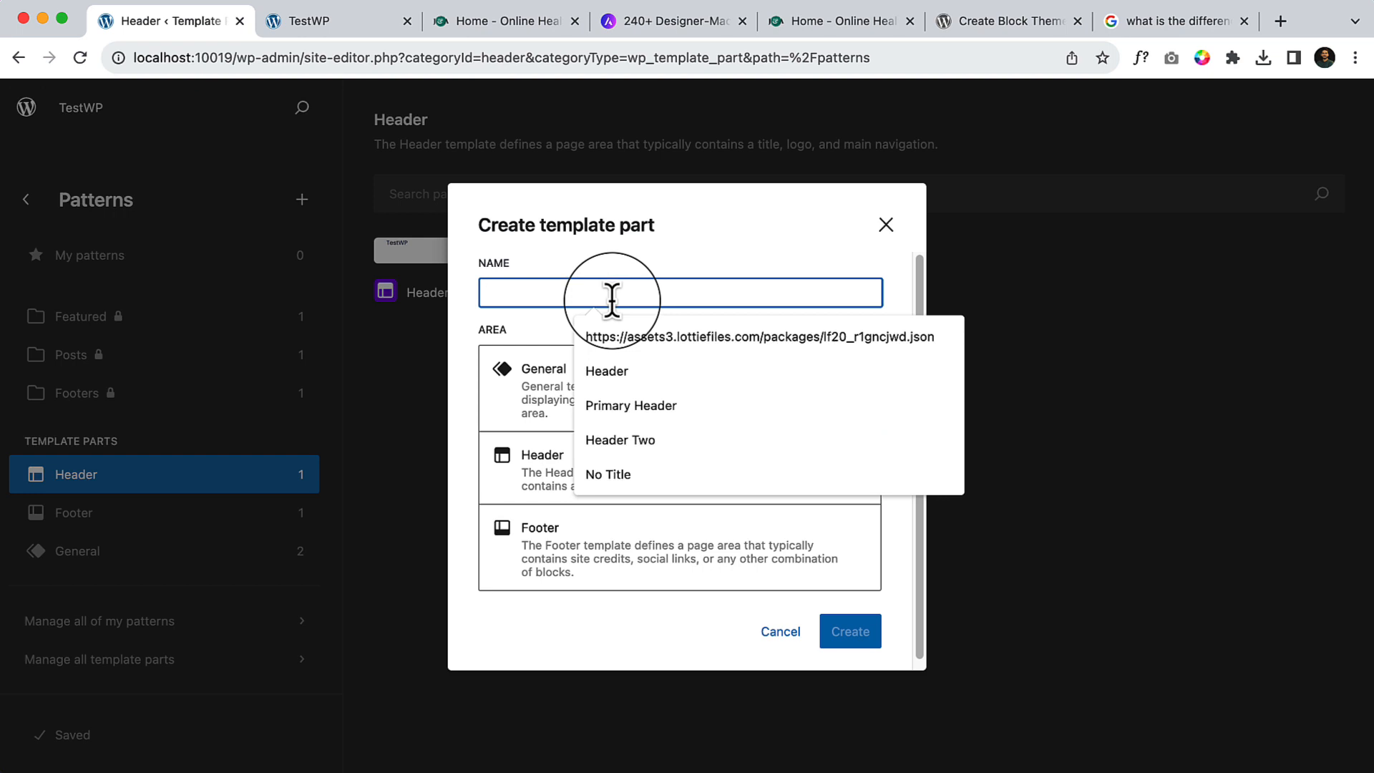
text(Primary Header)
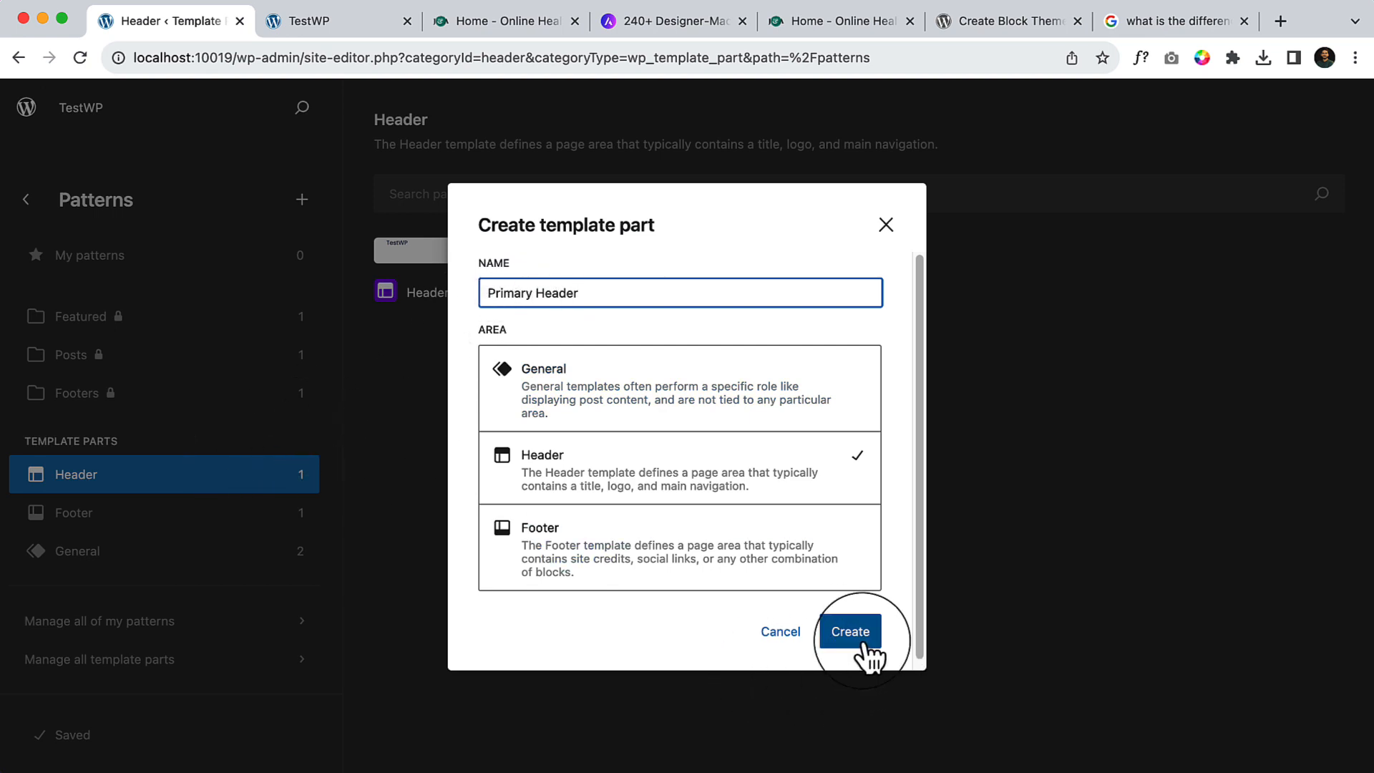
click(850, 631)
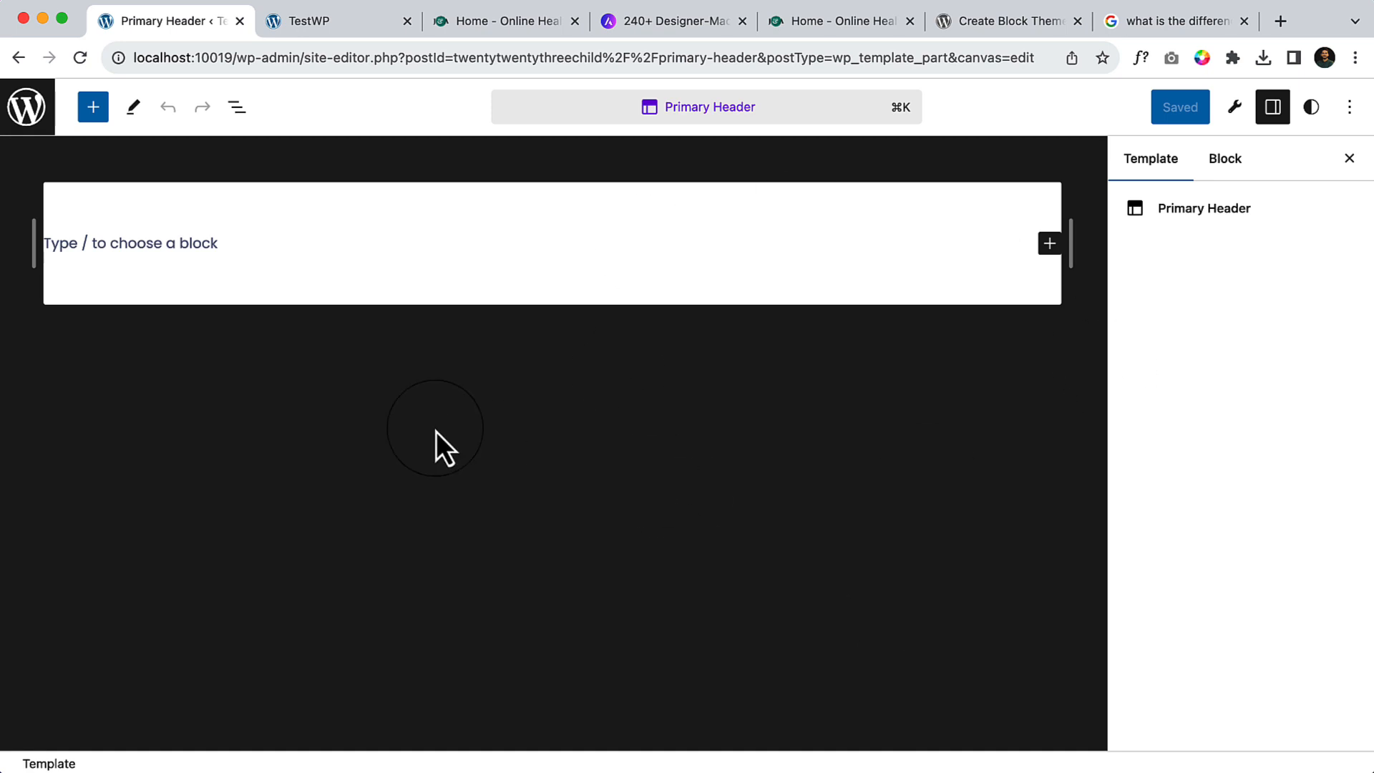
Step: Select the empty paragraph in Primary Header, examine the header of the Online Health Coach demo site, and return to the editor
click(149, 231)
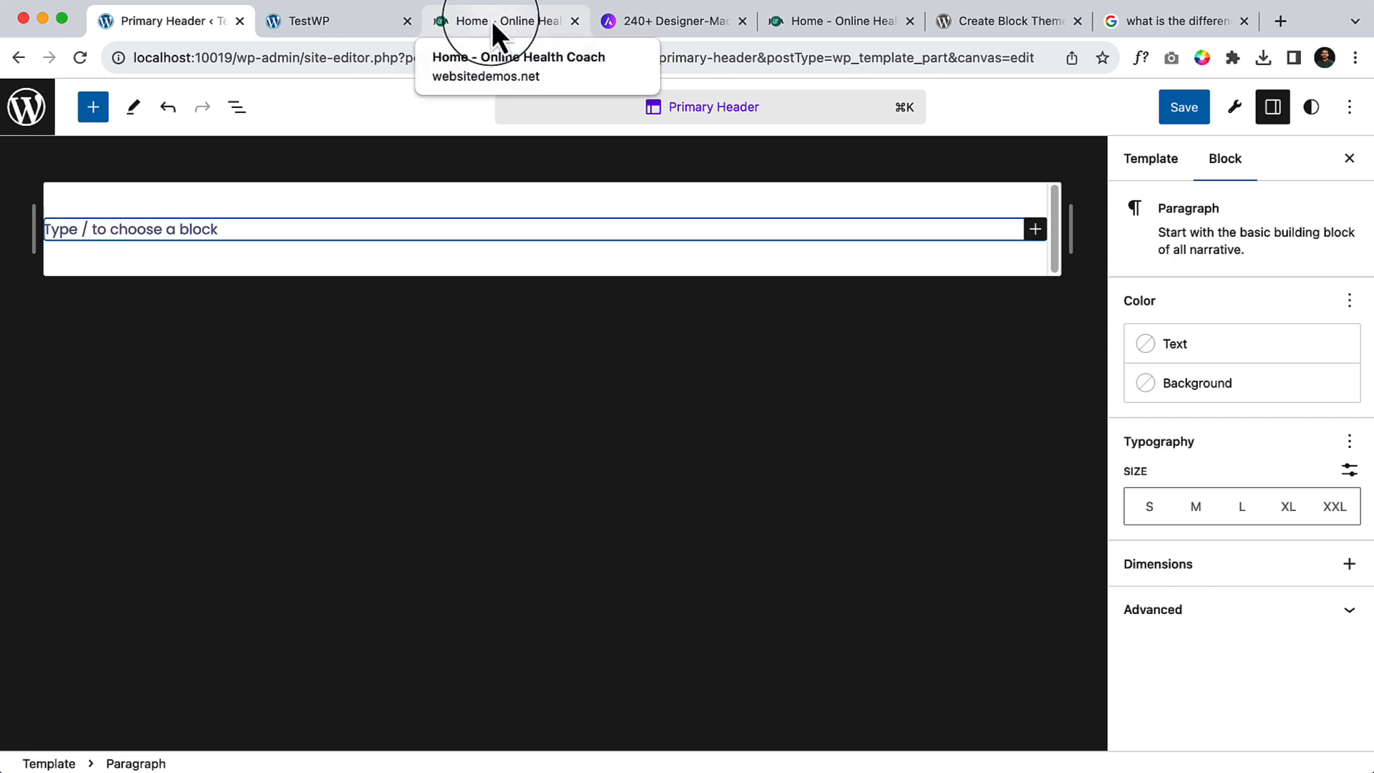
click(496, 20)
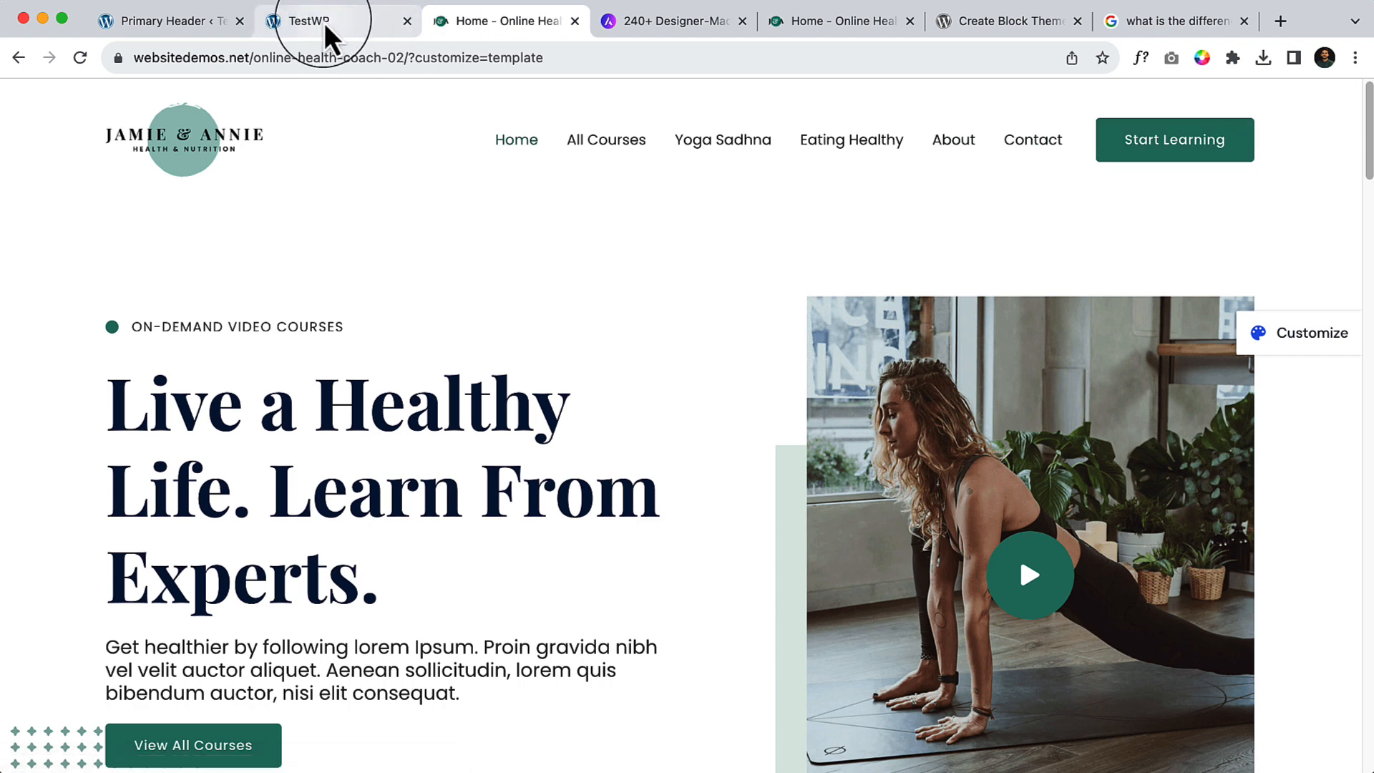
click(204, 22)
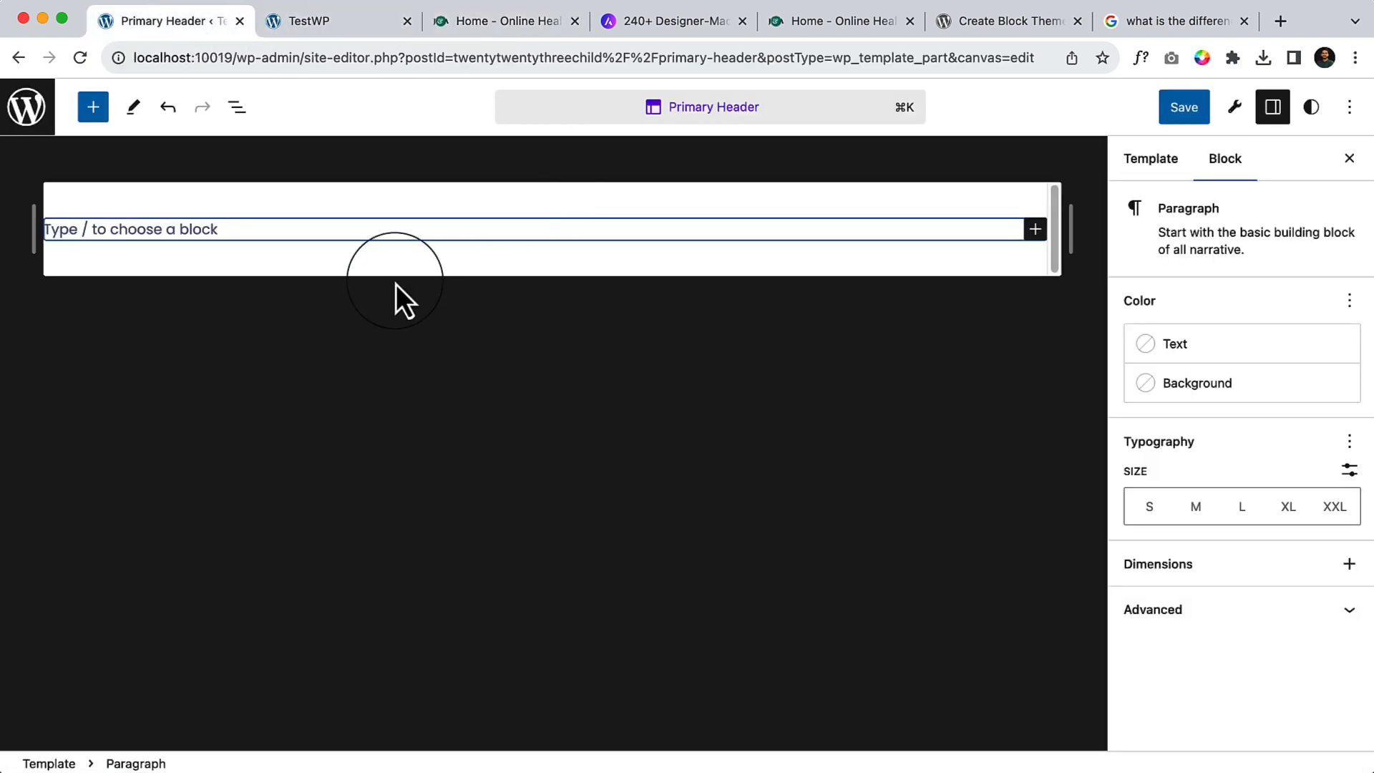
Step: Browse the text, media, design and widget blocks in the block library, then re-examine the Online Health Coach demo header and return to the editor
text(/)
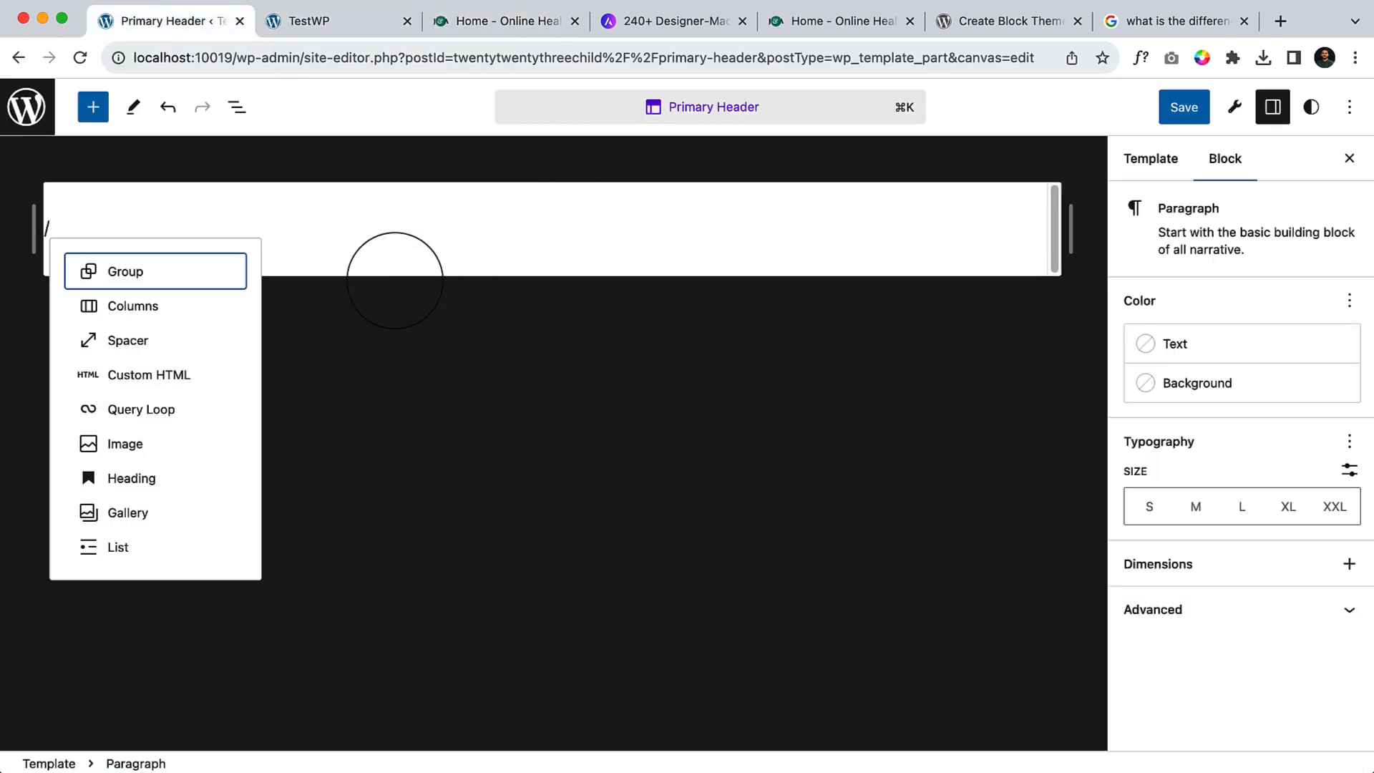
key(BackSpace)
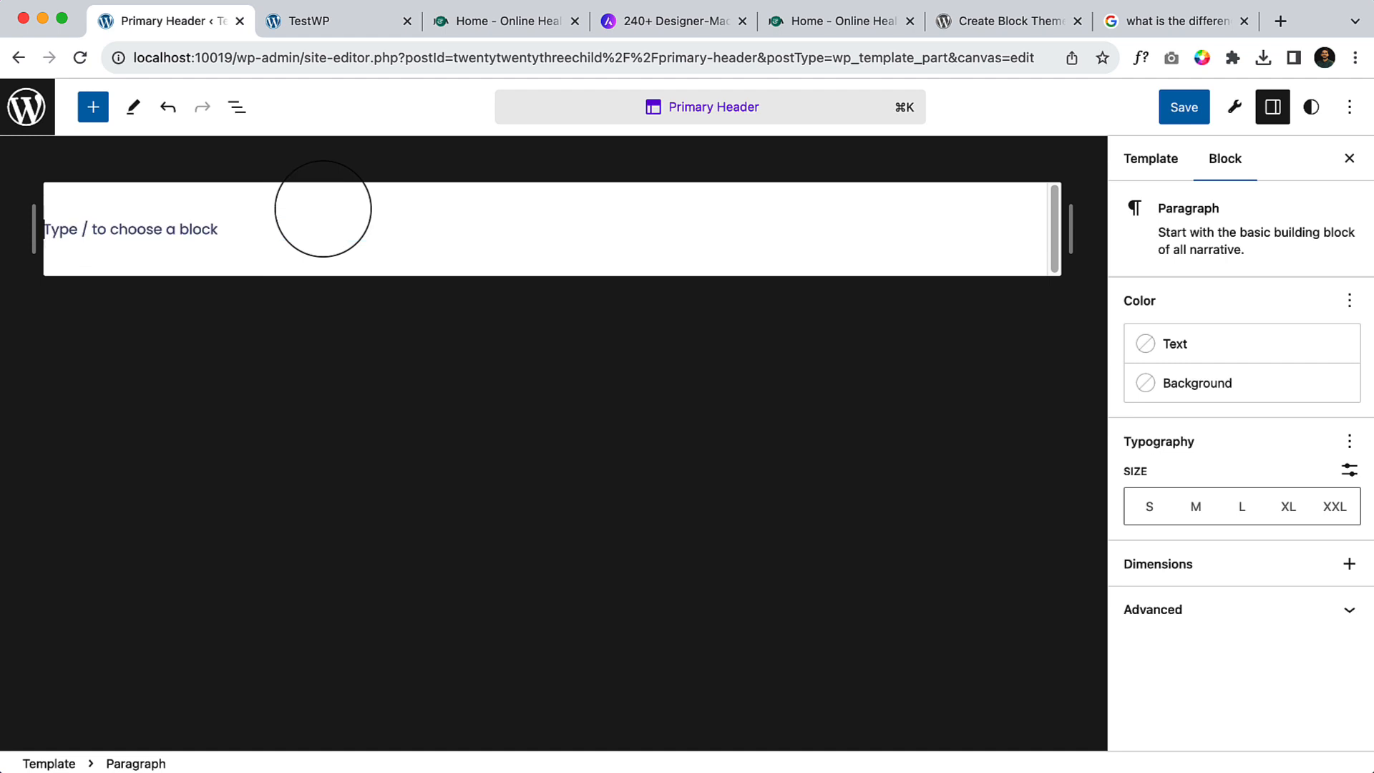
click(96, 107)
mouse_move(107, 497)
scroll(107, 497, down, 2)
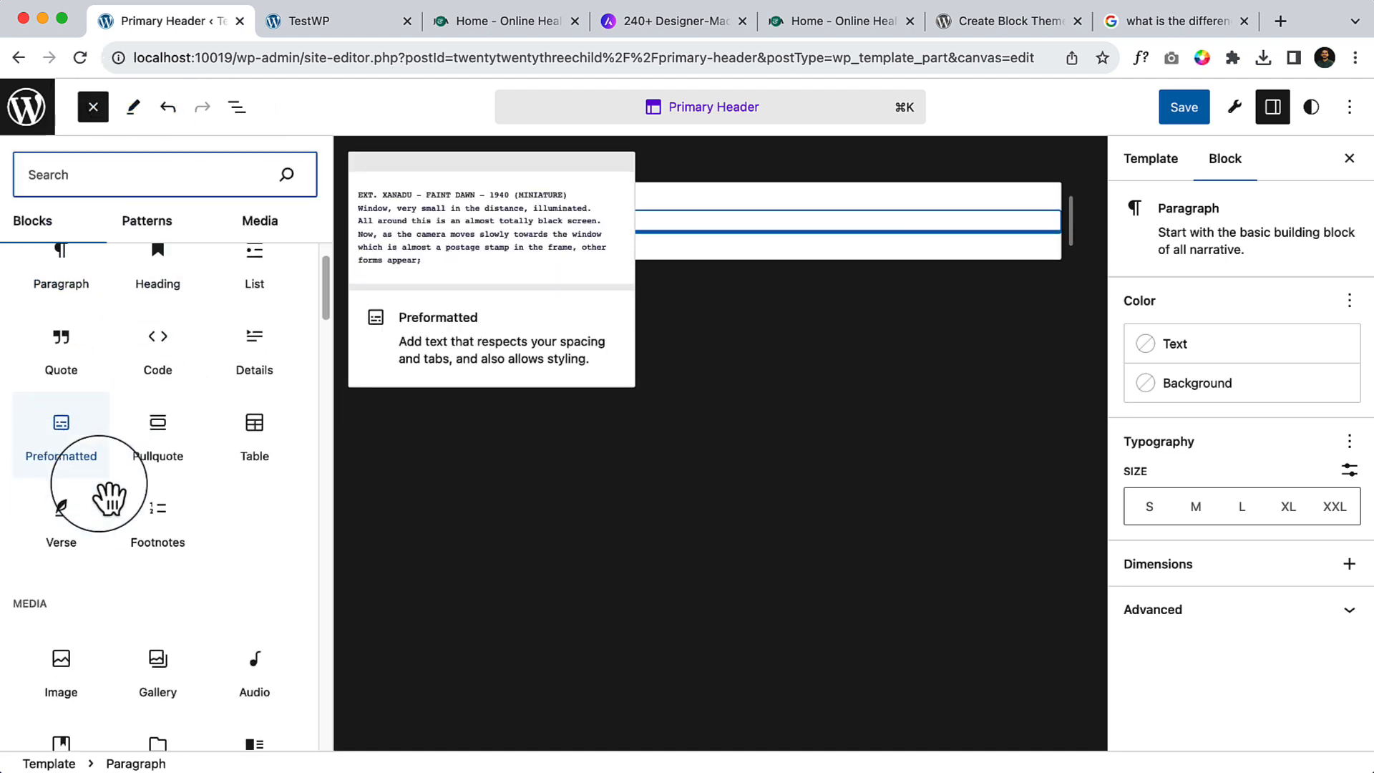
scroll(108, 497, down, 7)
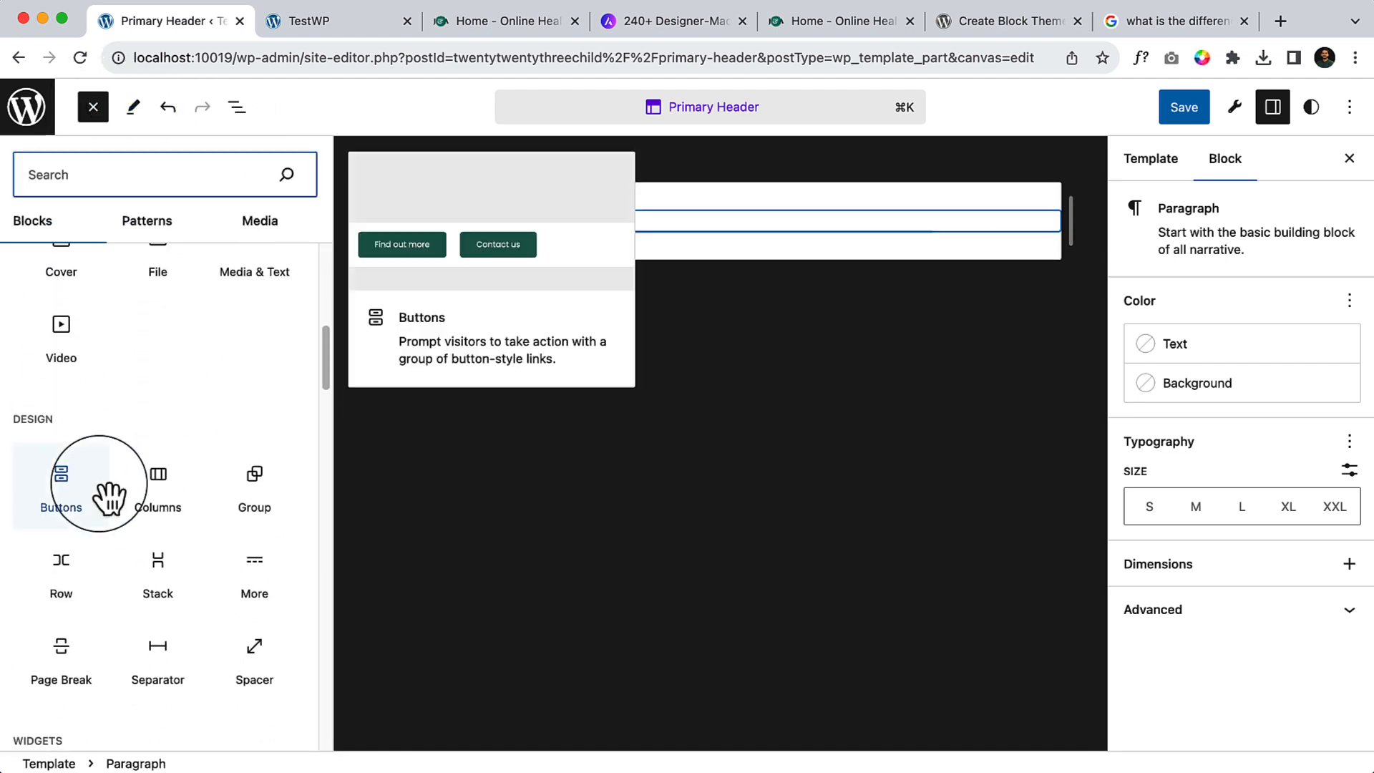
scroll(104, 496, down, 5)
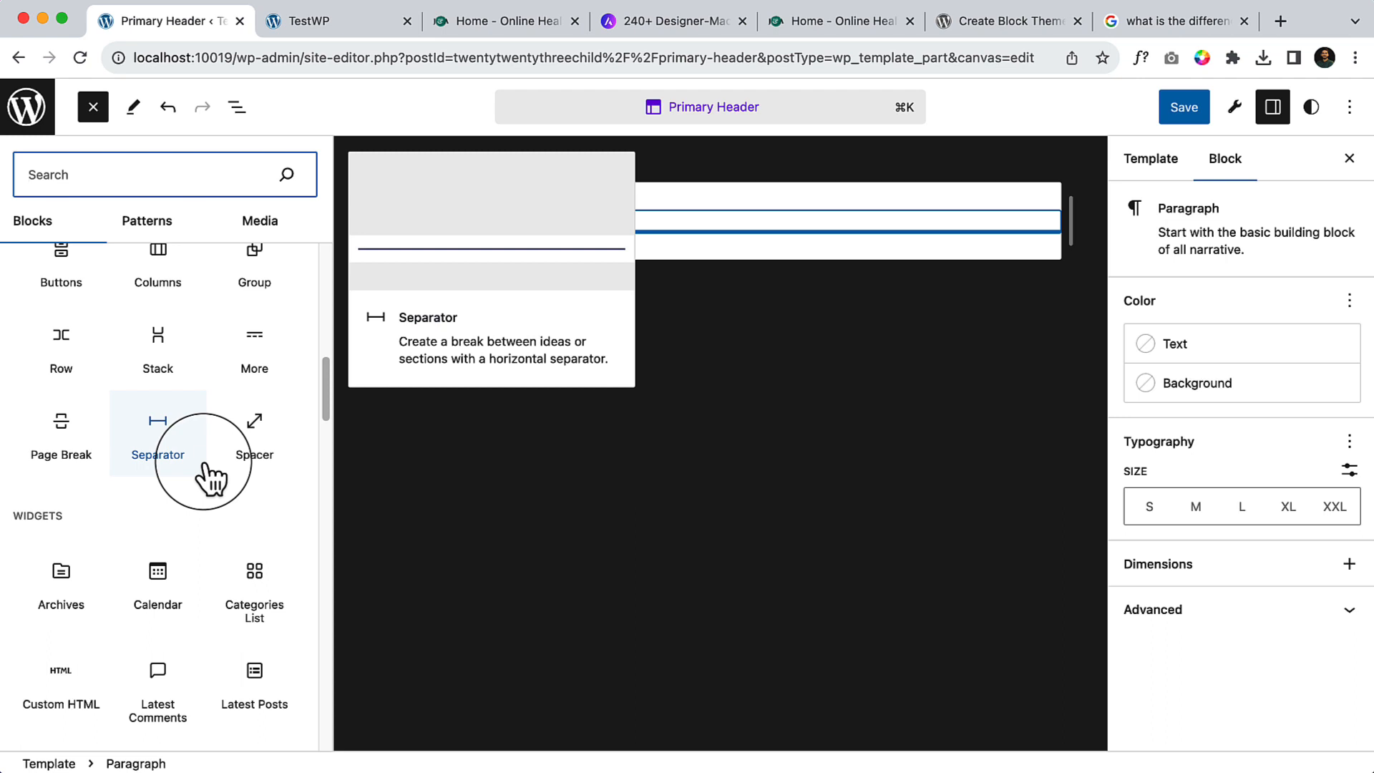
scroll(206, 465, down, 5)
scroll(203, 465, up, 10)
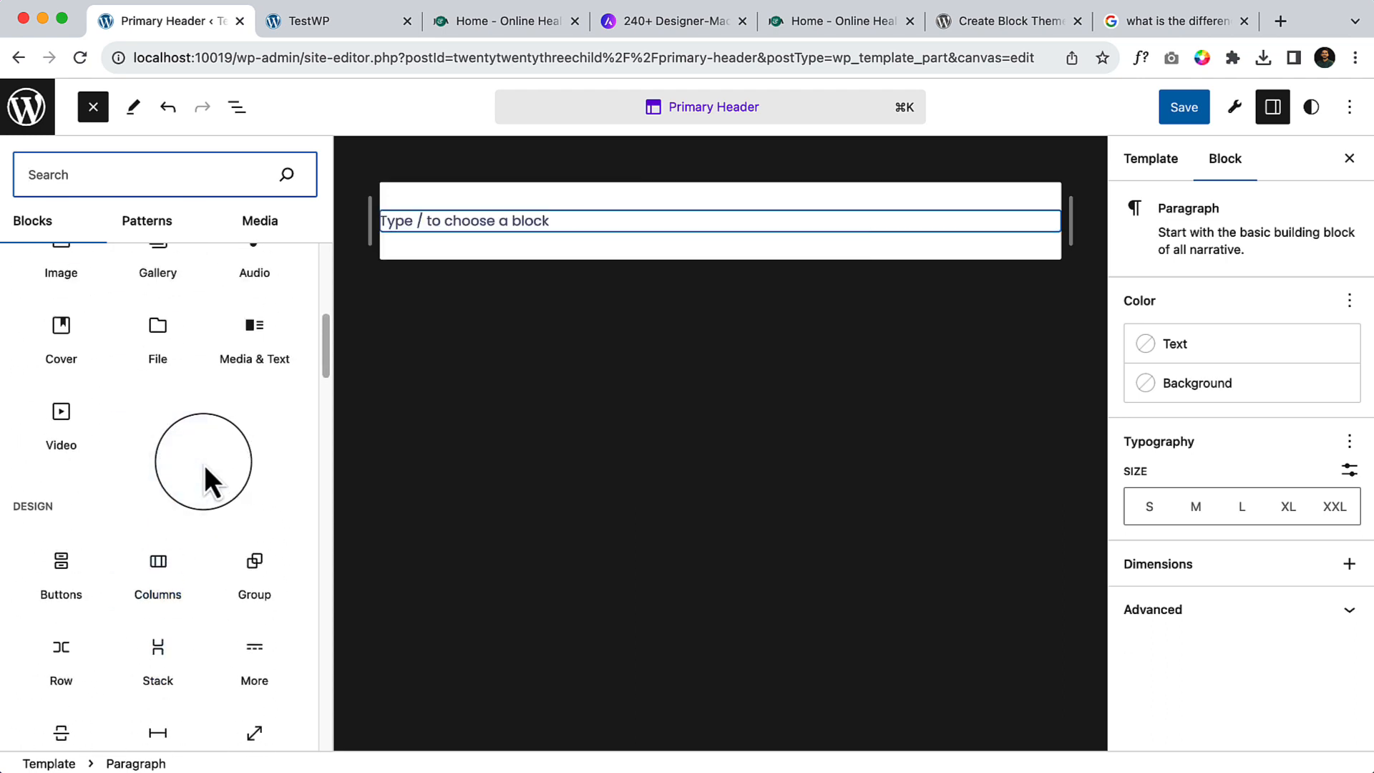
scroll(204, 465, up, 7)
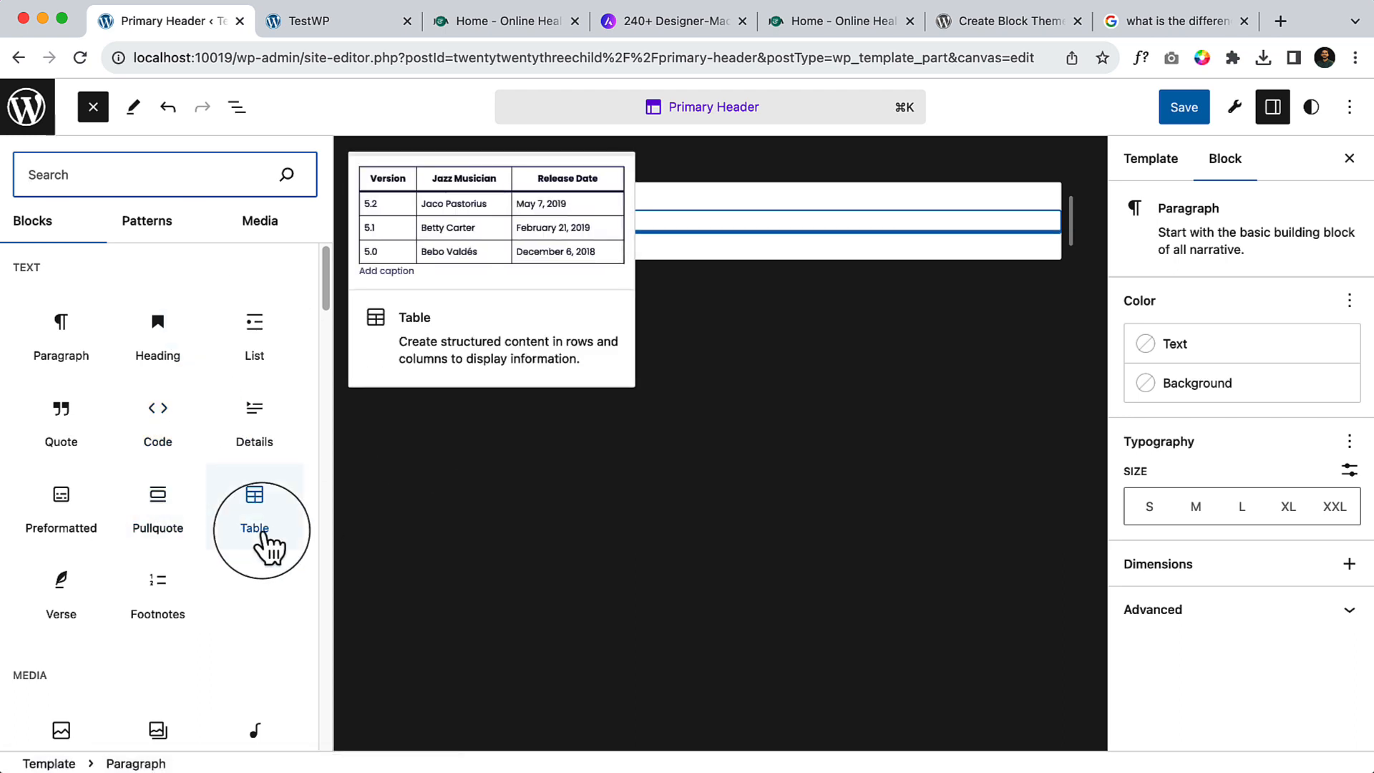
scroll(190, 505, down, 2)
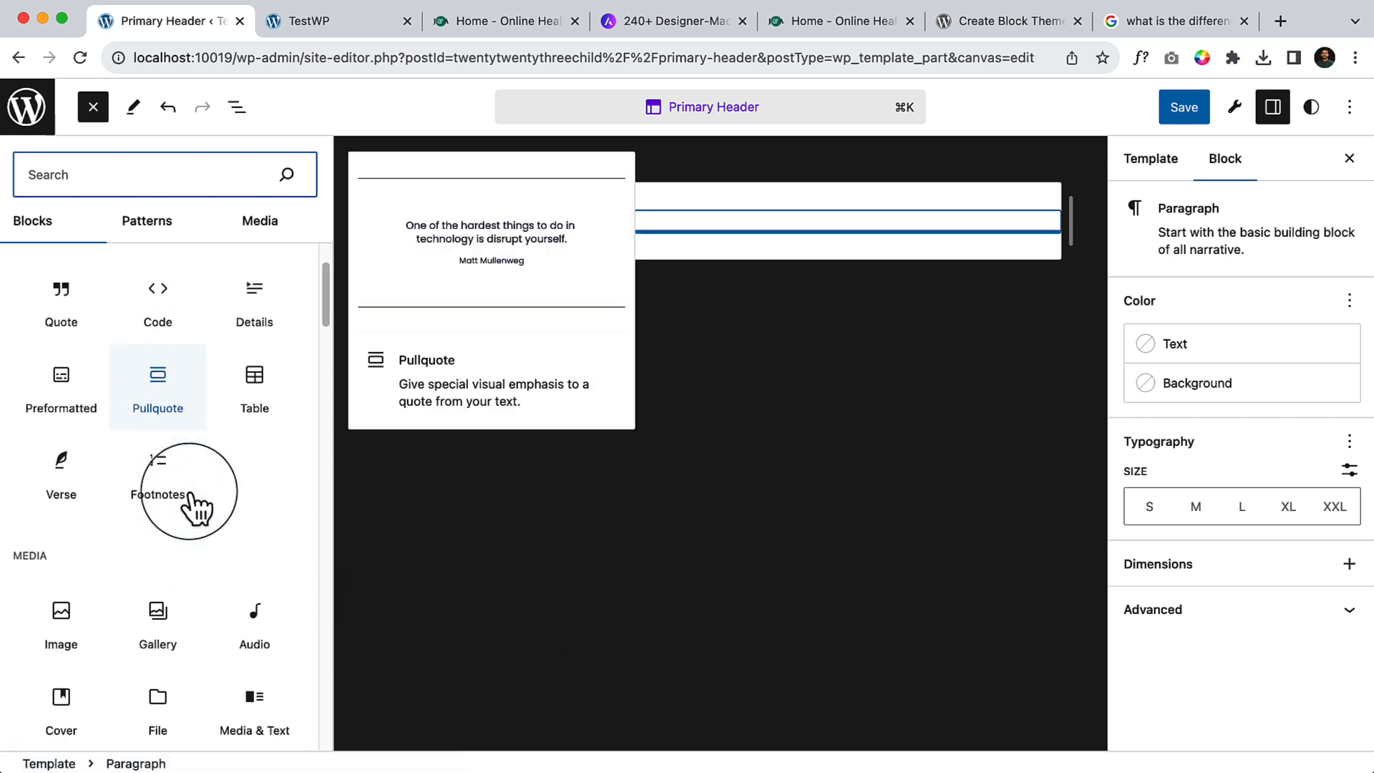
scroll(299, 506, down, 5)
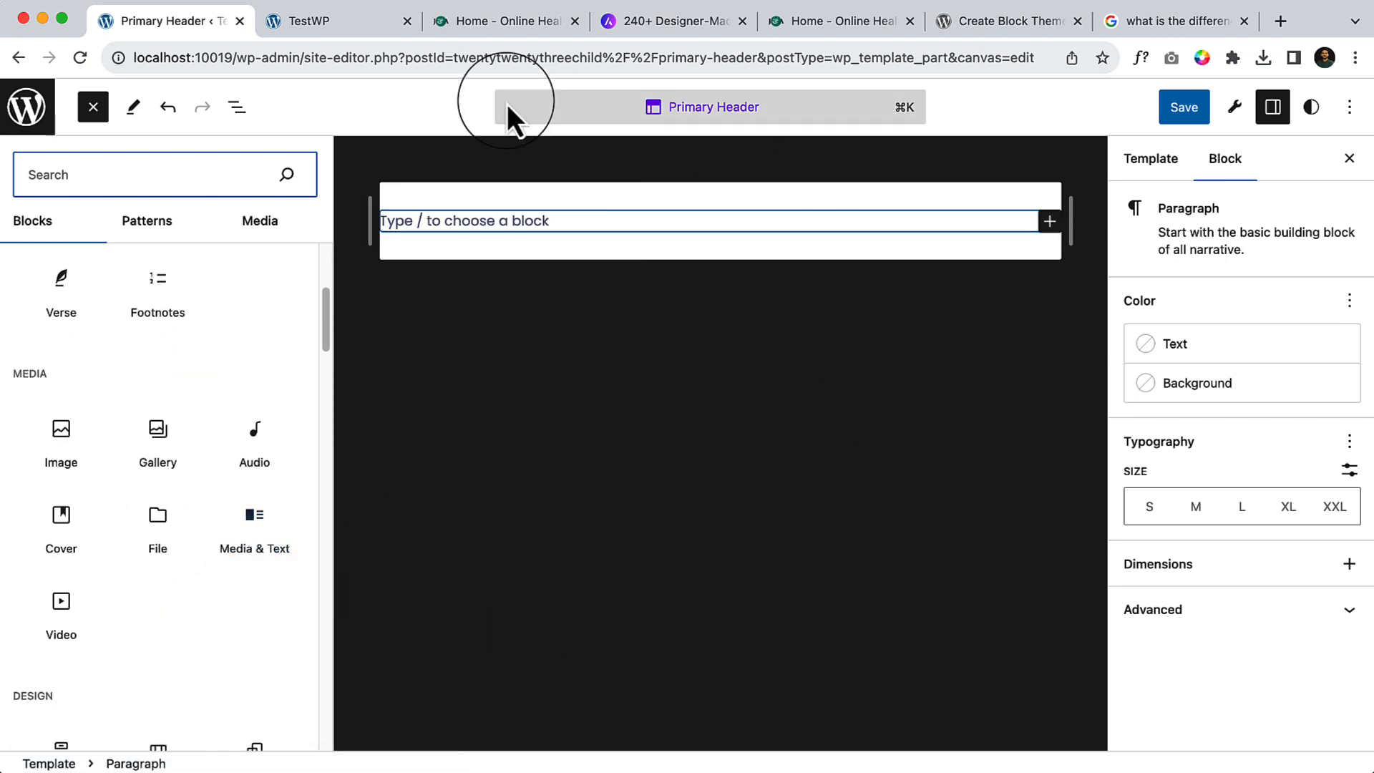
click(488, 29)
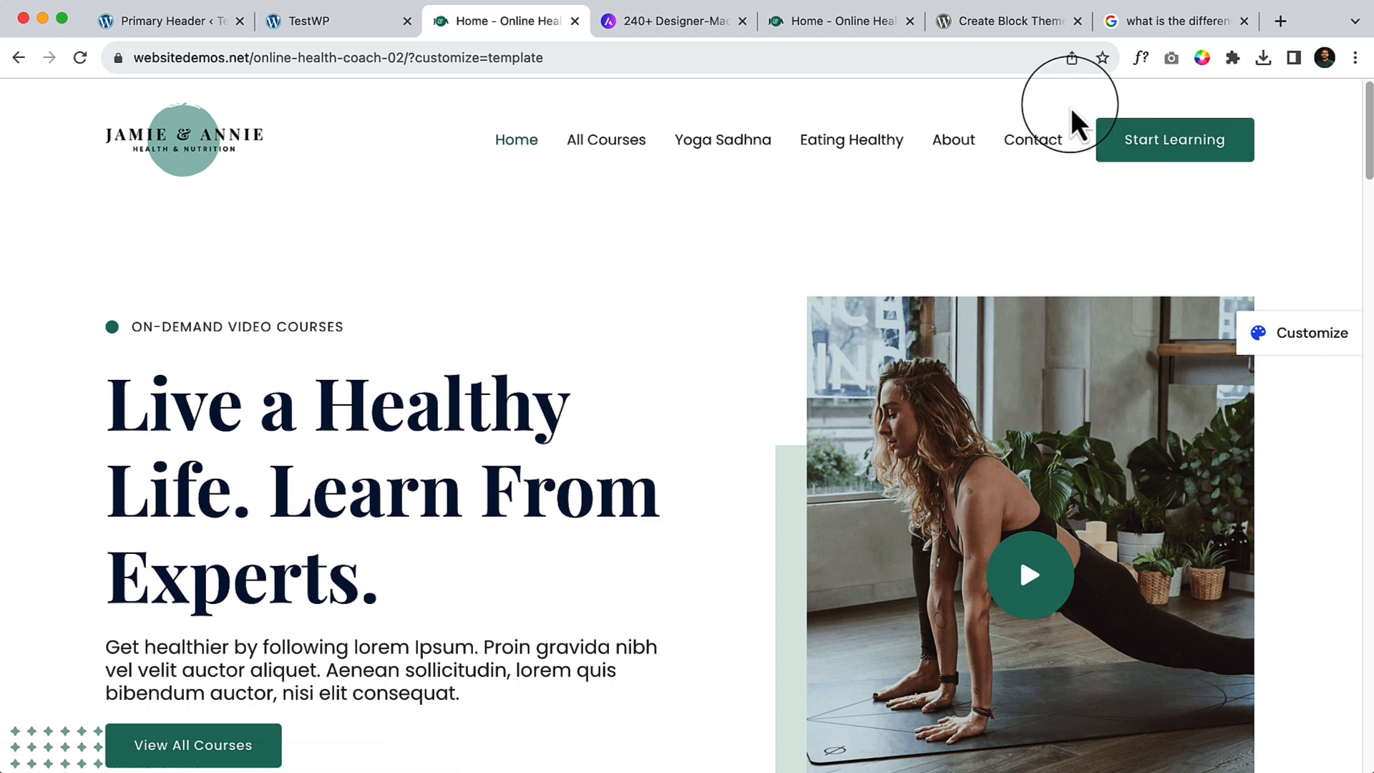
click(190, 31)
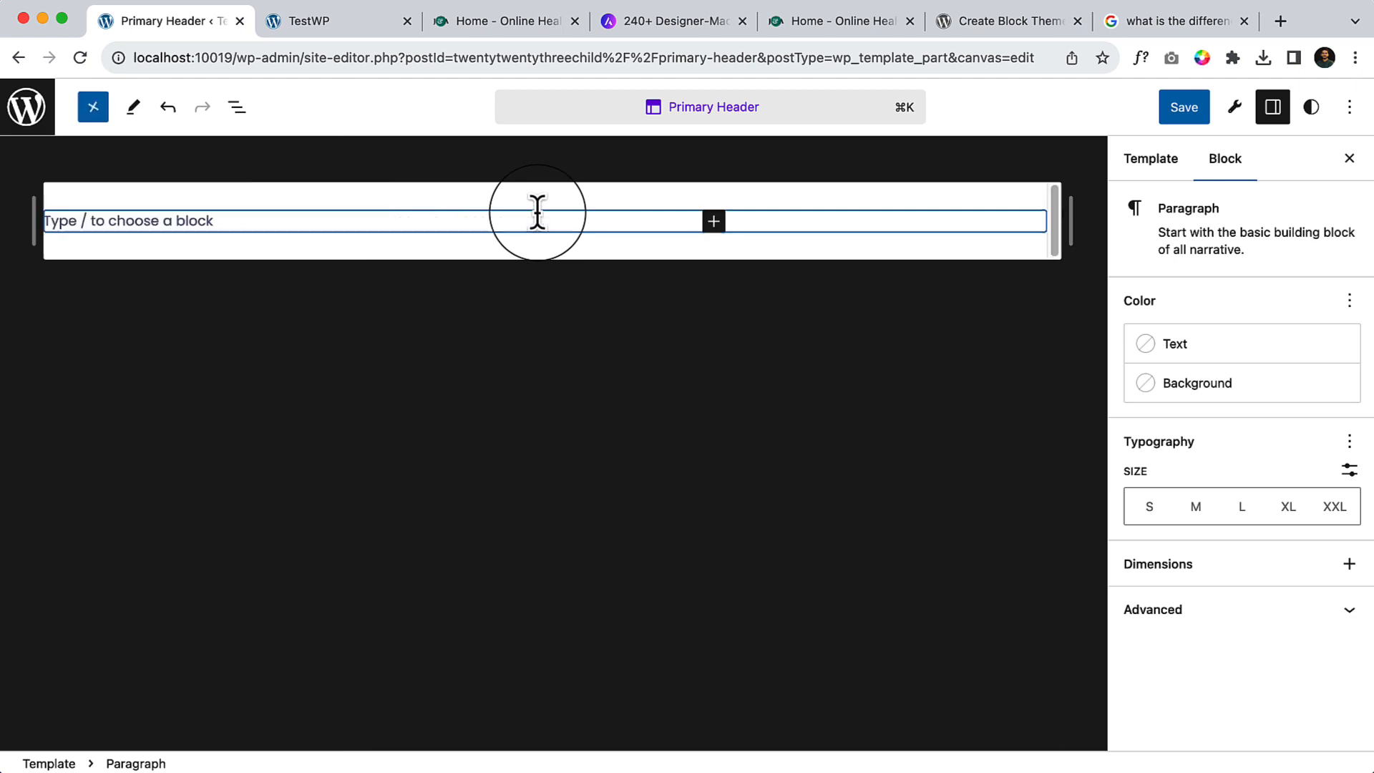
Step: Insert a Group block in place of the empty paragraph and change it to the Row variation
text(/)
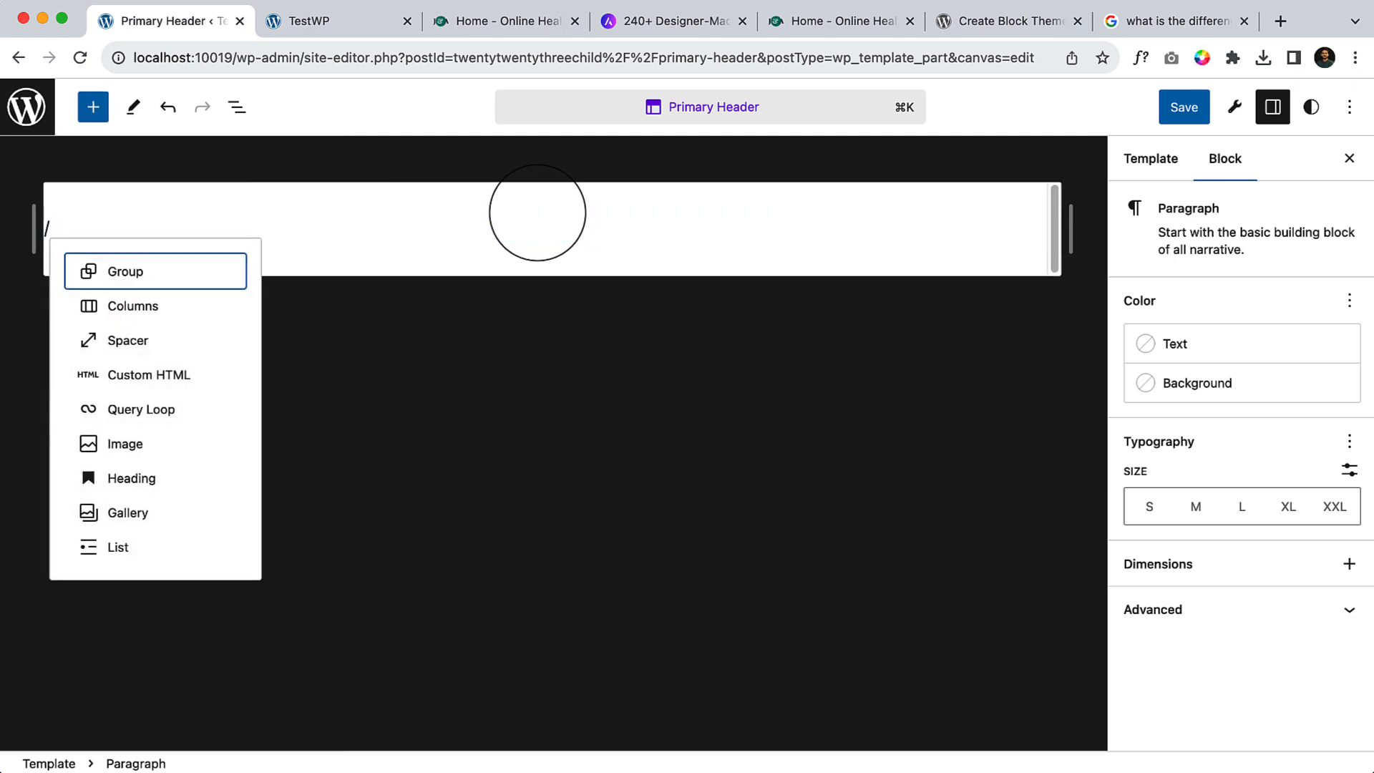
text(group)
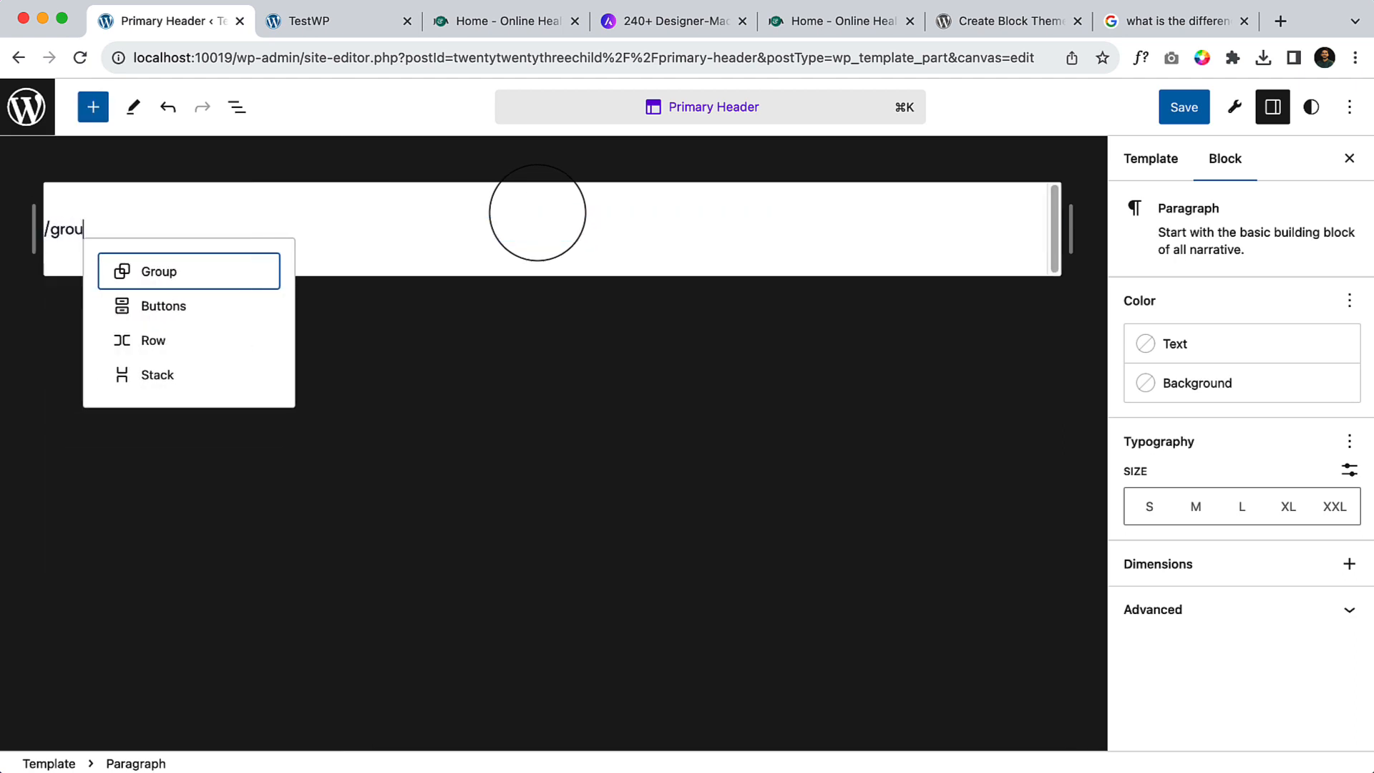
key(Return)
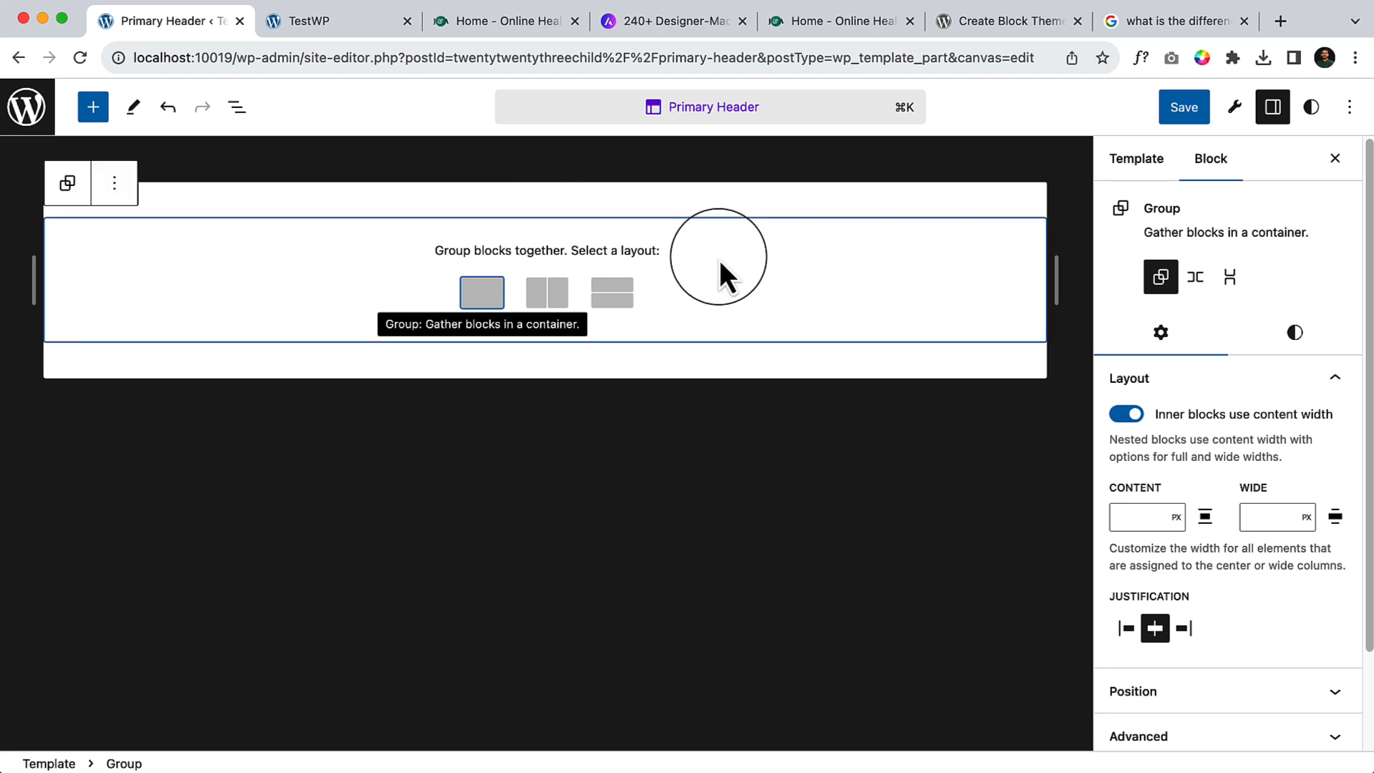
click(483, 295)
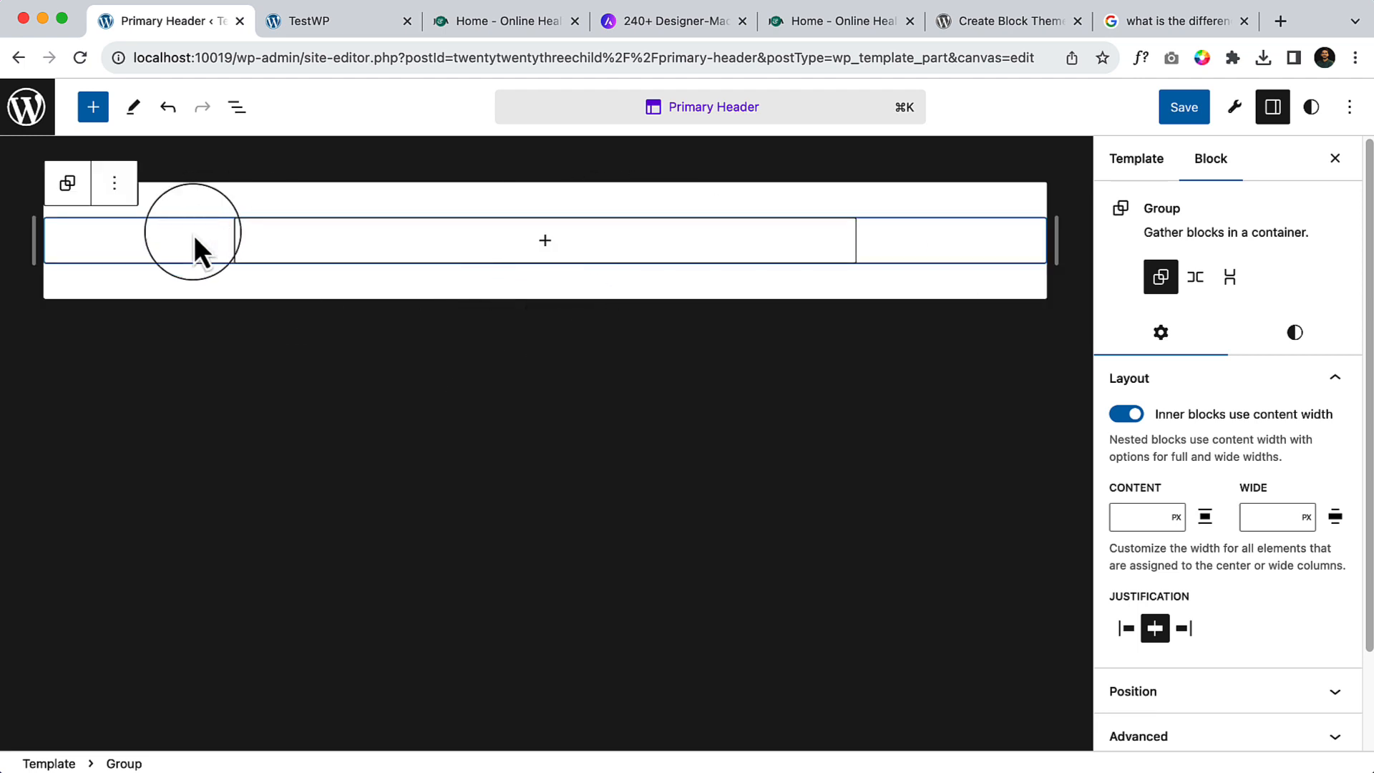
click(1196, 279)
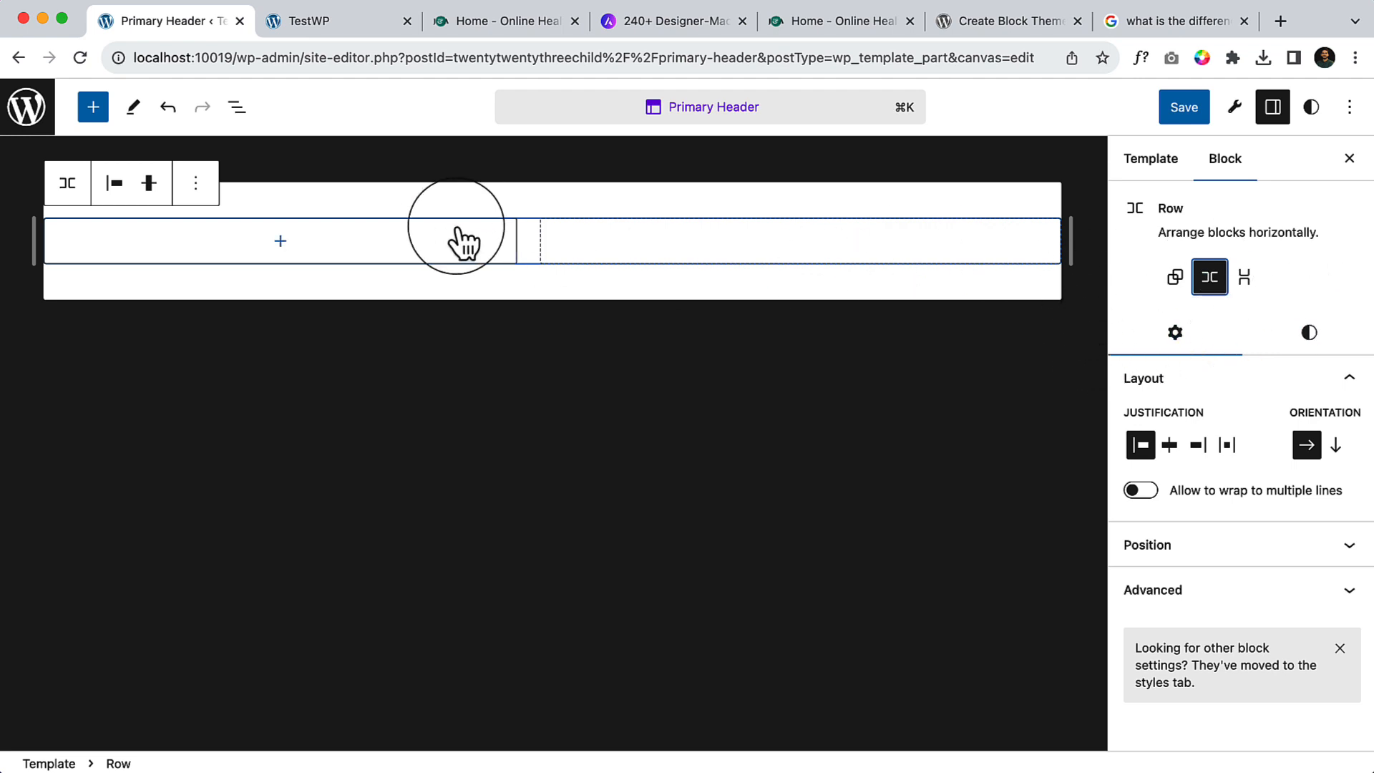
Step: Search for site blocks inside the row and add a Site Logo block
click(280, 240)
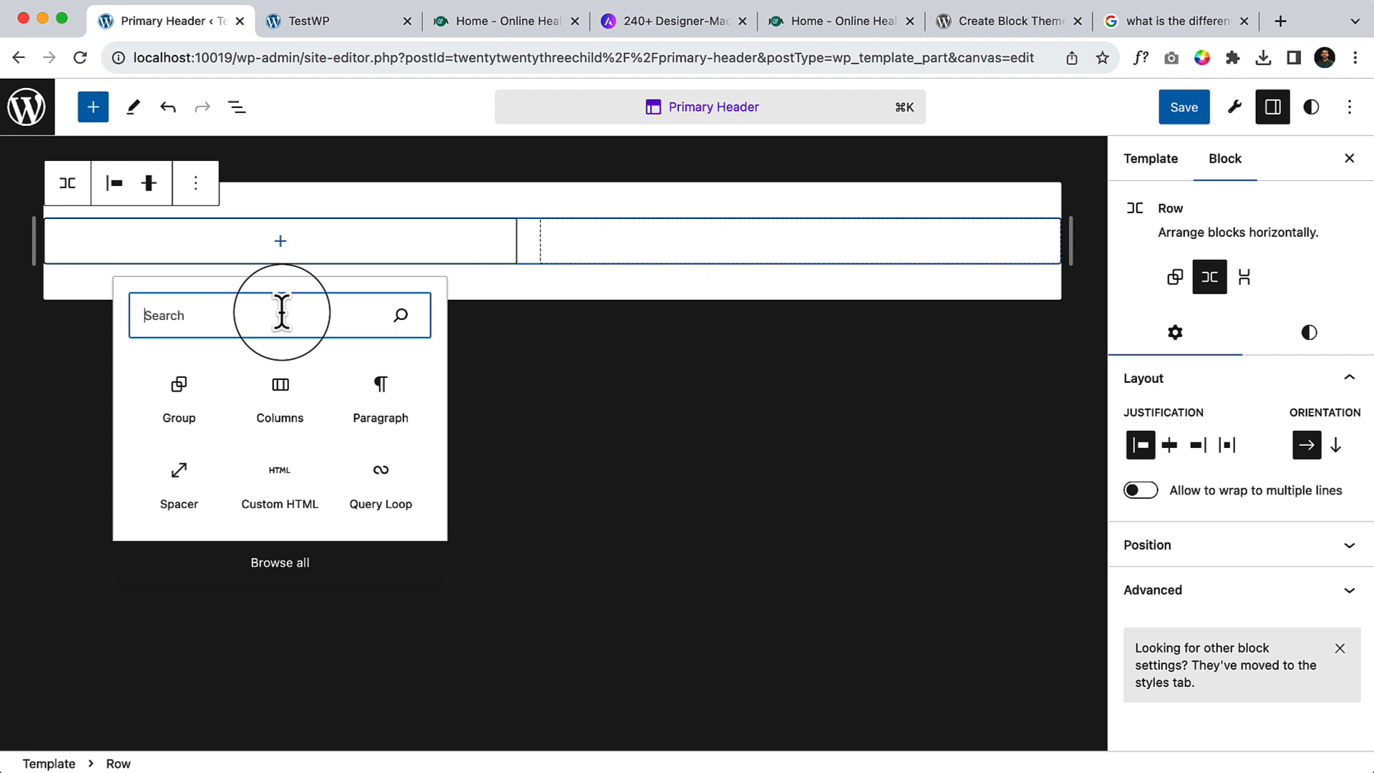
text(/site)
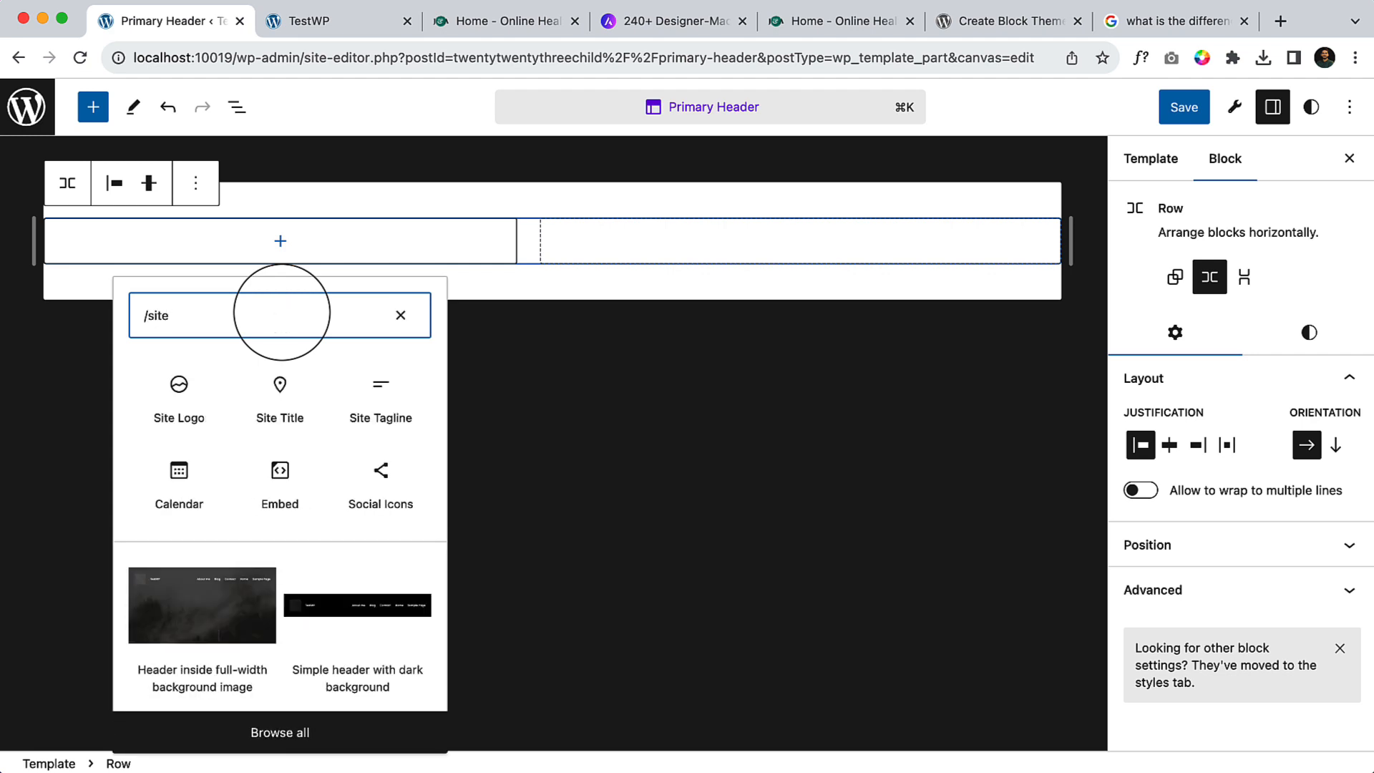
click(136, 414)
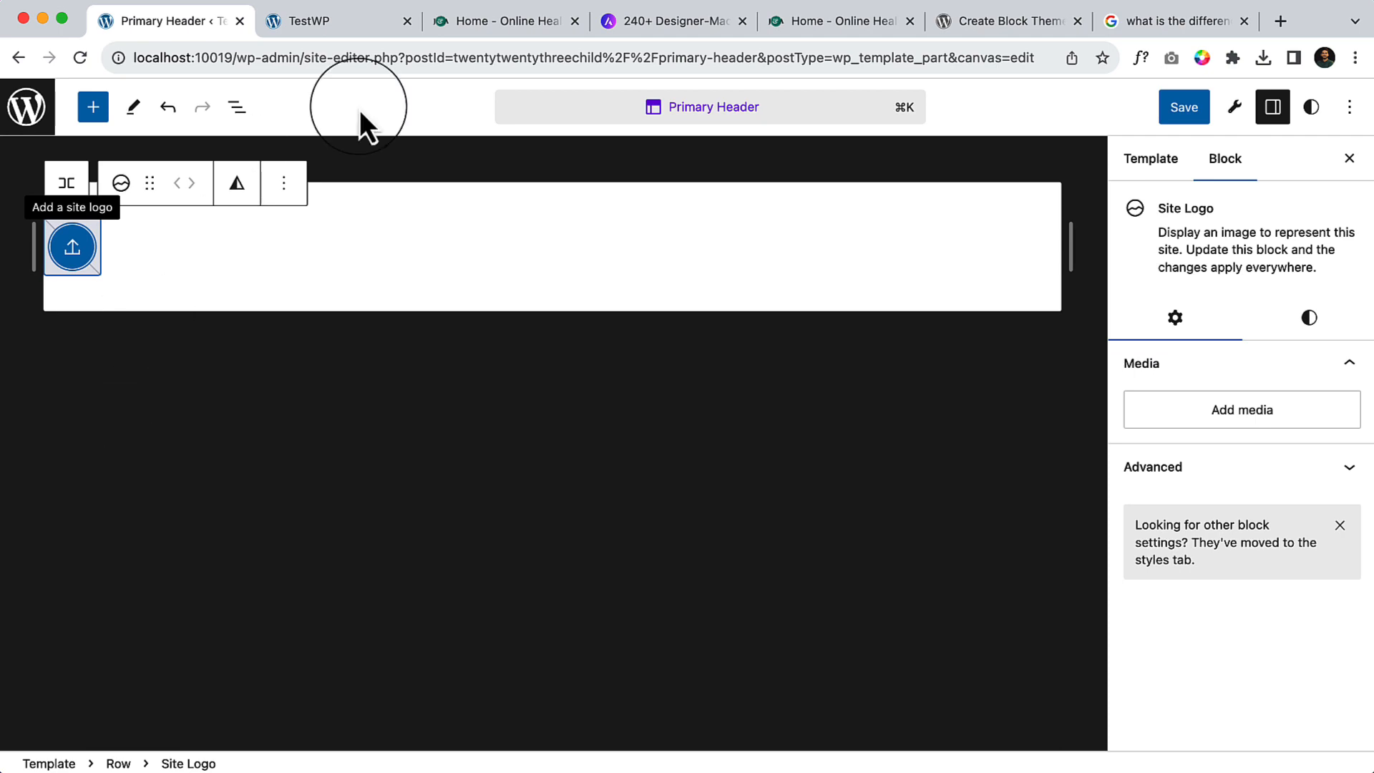
click(486, 21)
right_click(182, 126)
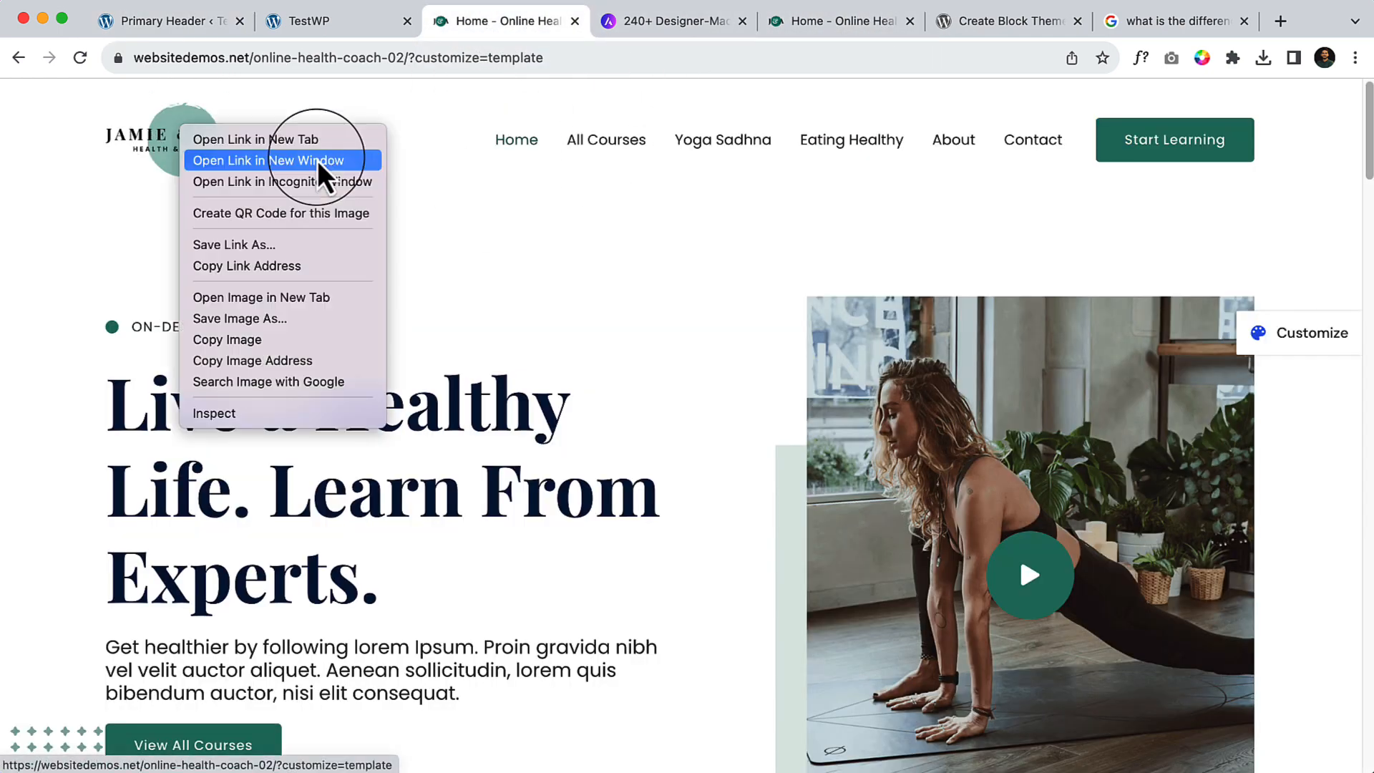
click(315, 299)
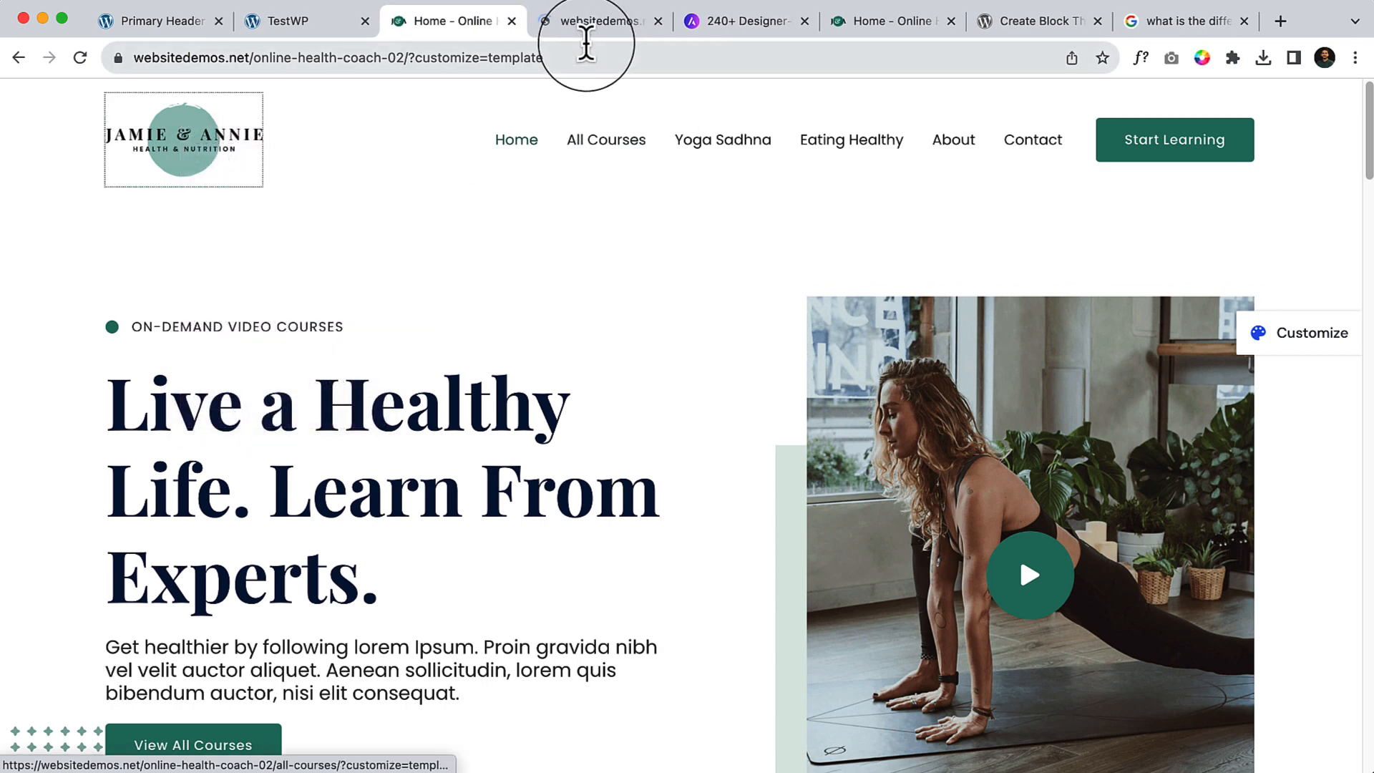
click(594, 25)
right_click(688, 370)
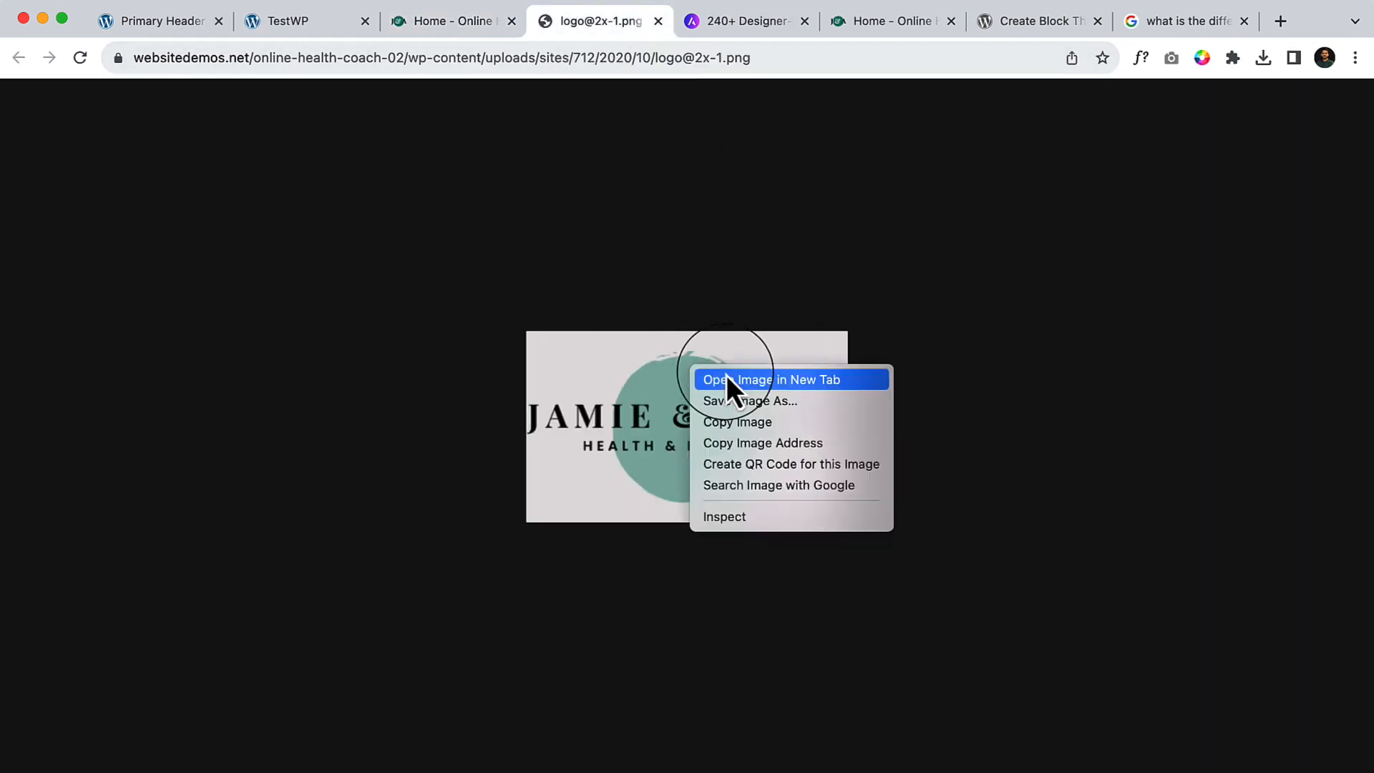
click(779, 402)
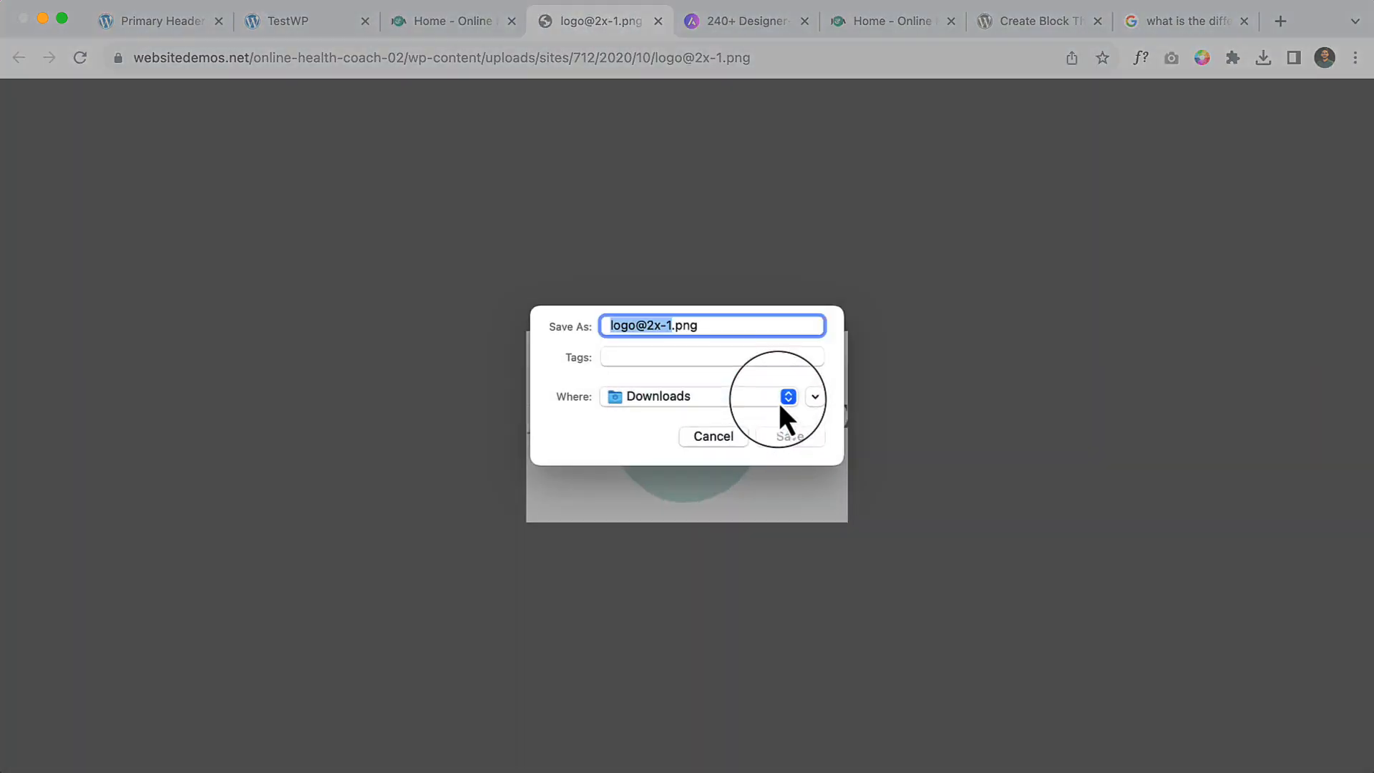
key(Return)
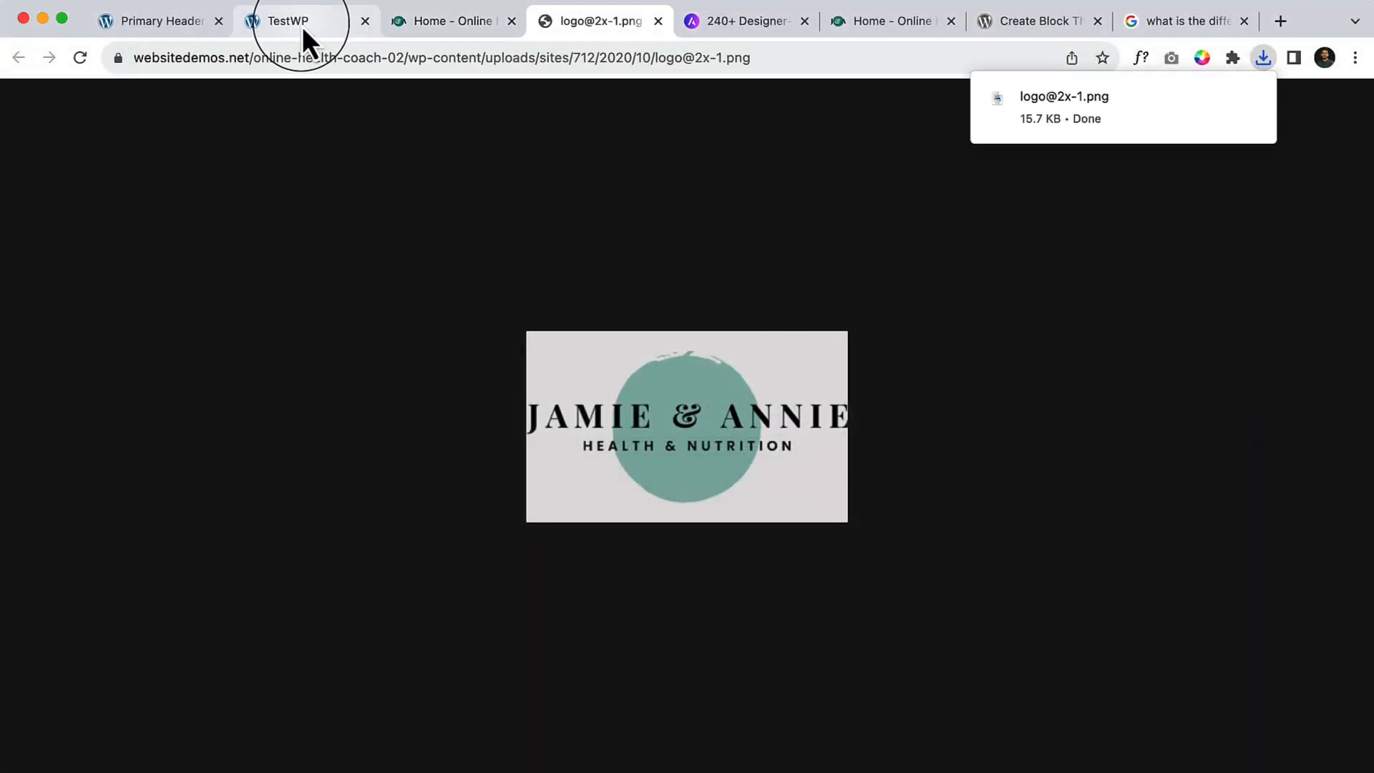
click(166, 22)
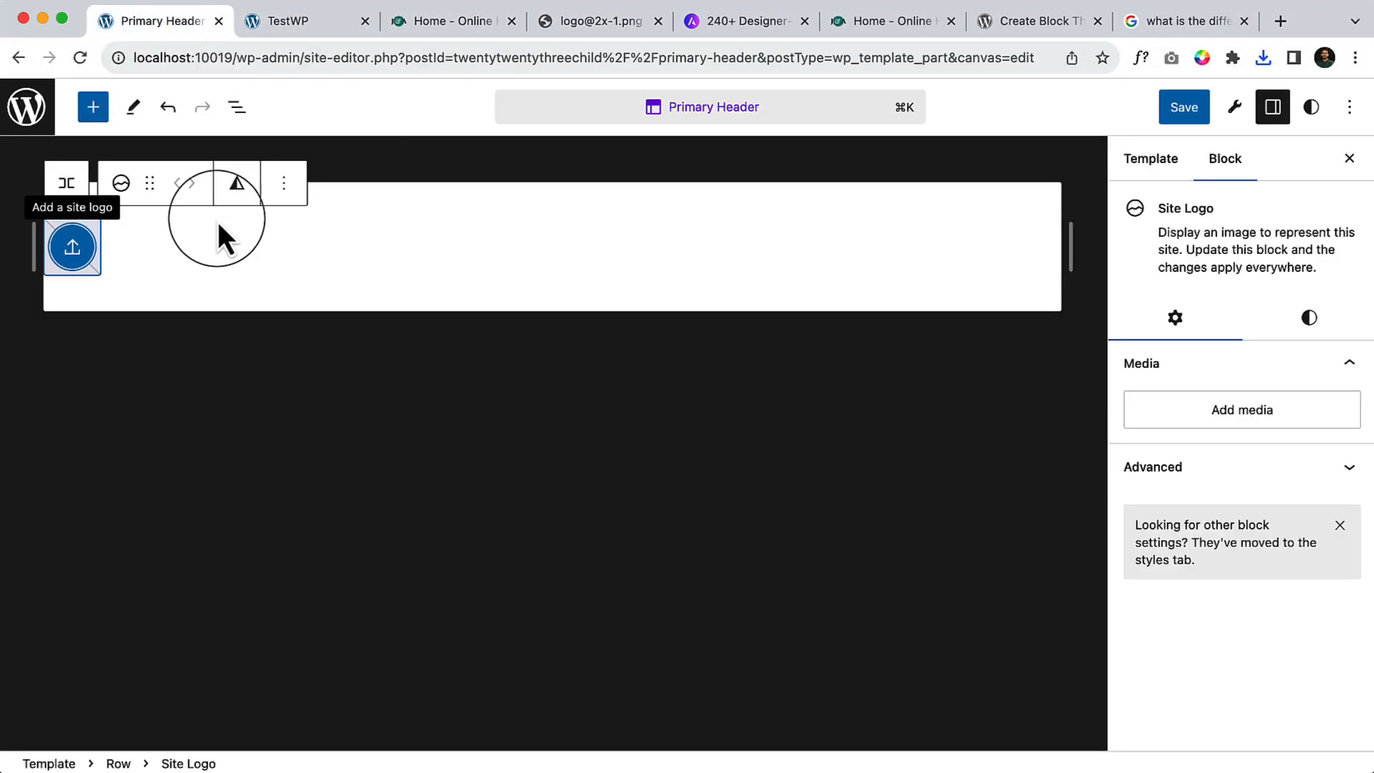
click(73, 254)
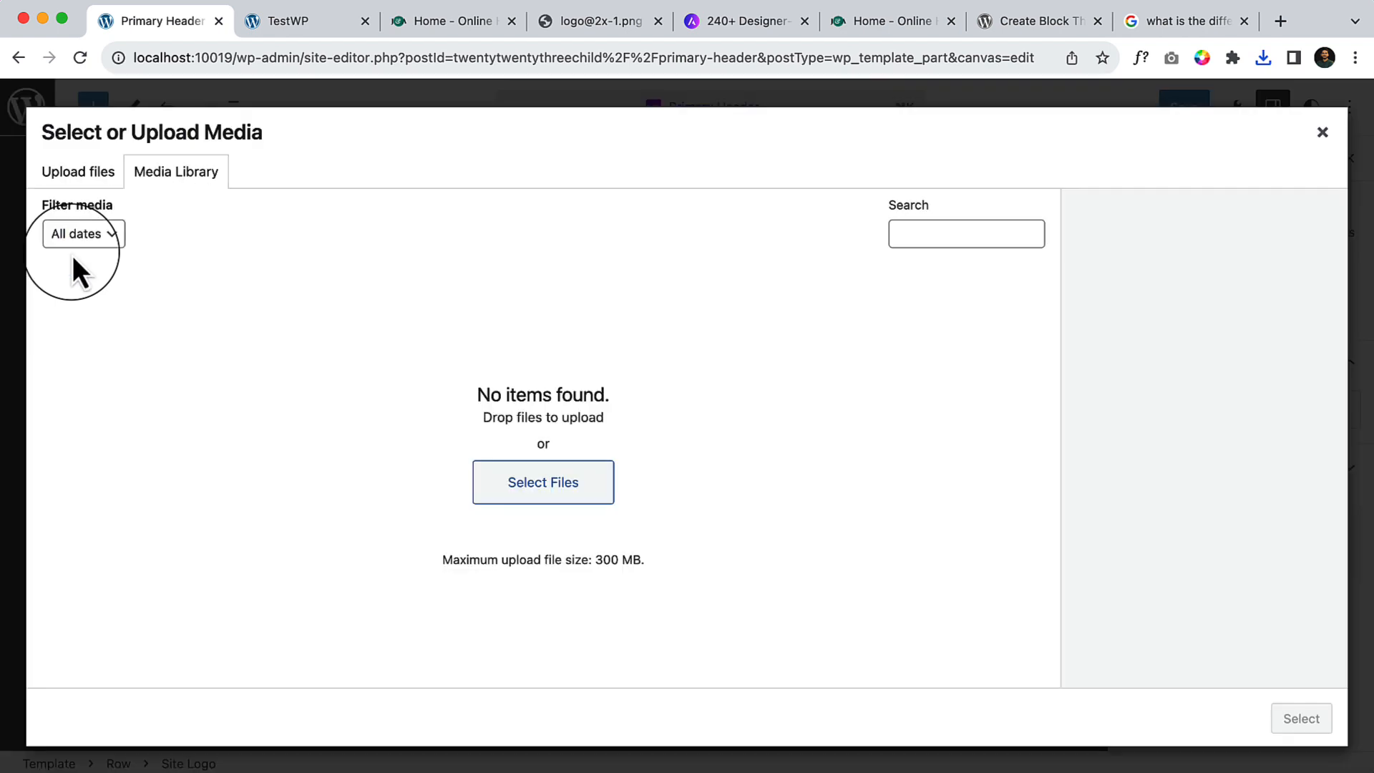
click(1264, 65)
drag(1073, 153, 670, 476)
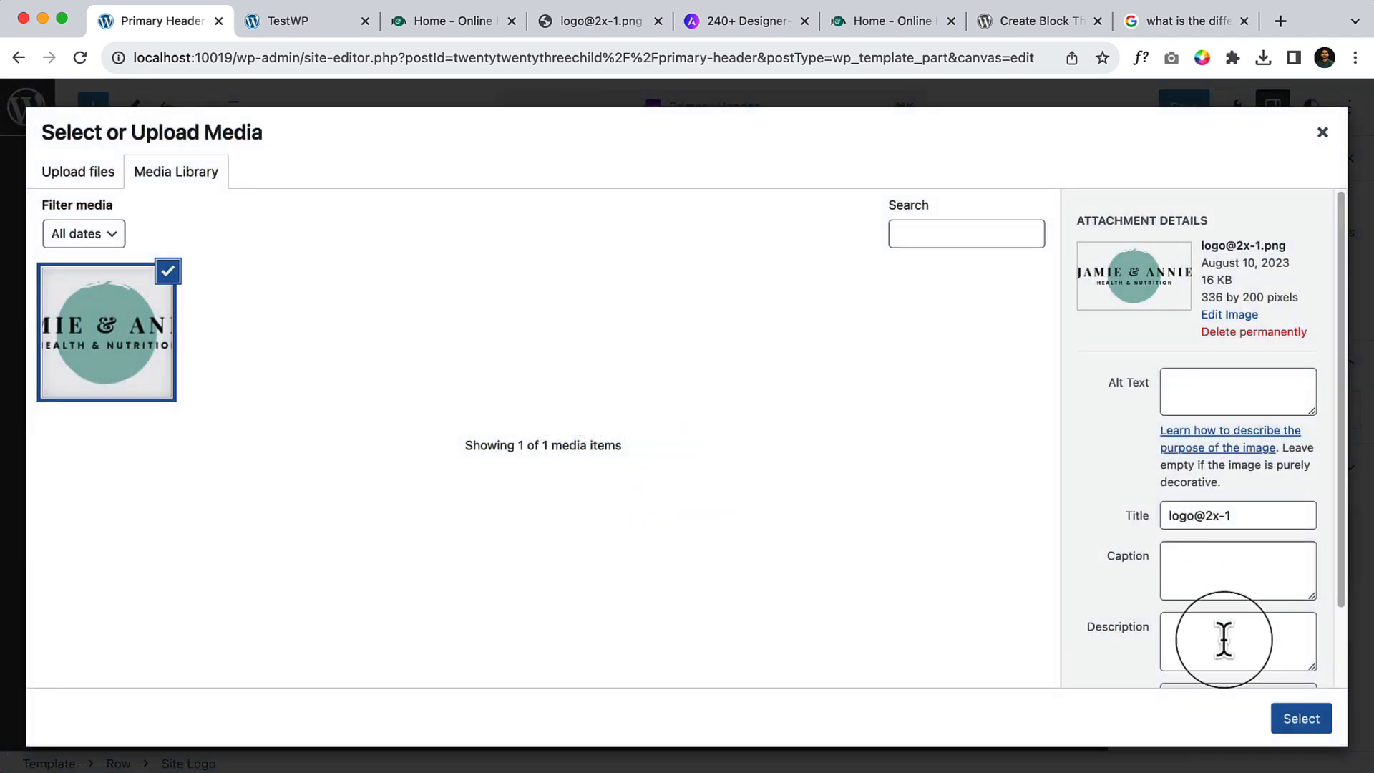
click(1202, 393)
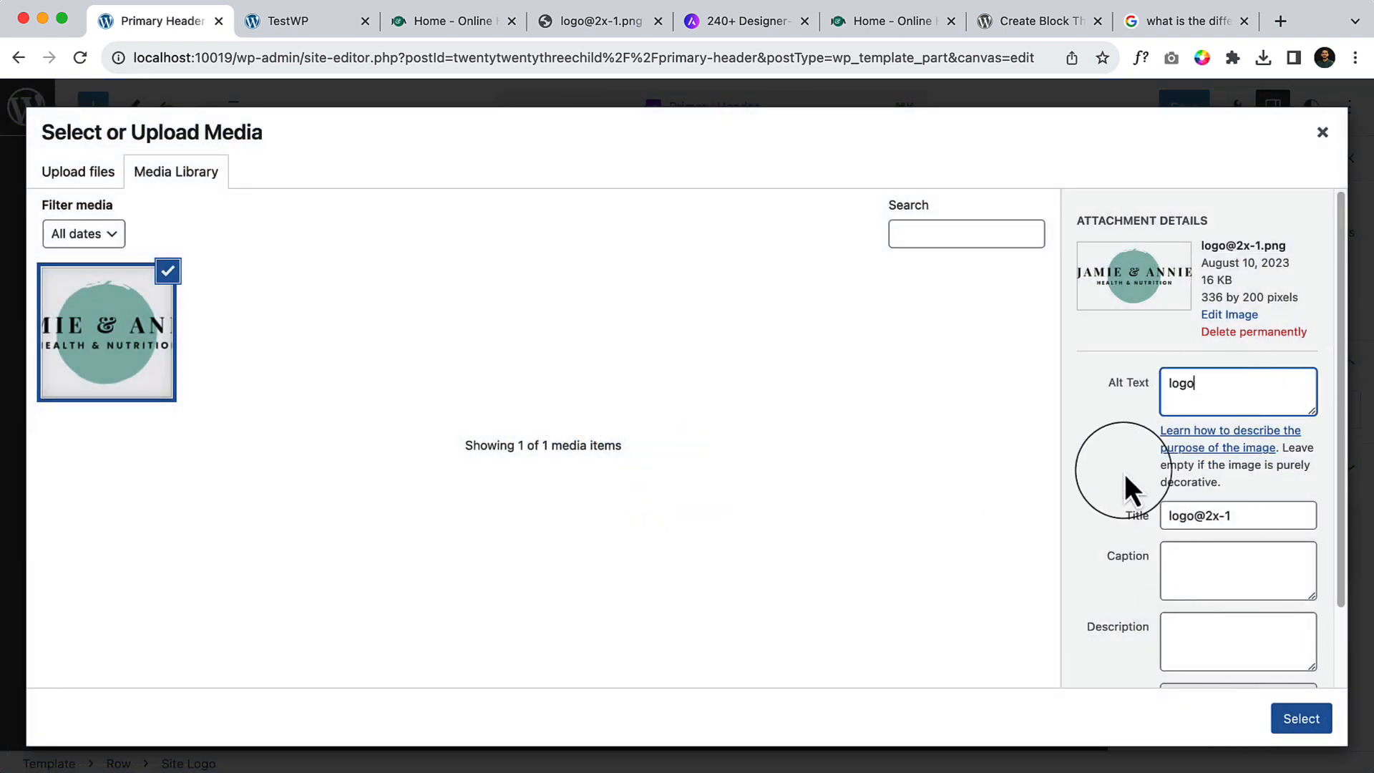
click(1301, 720)
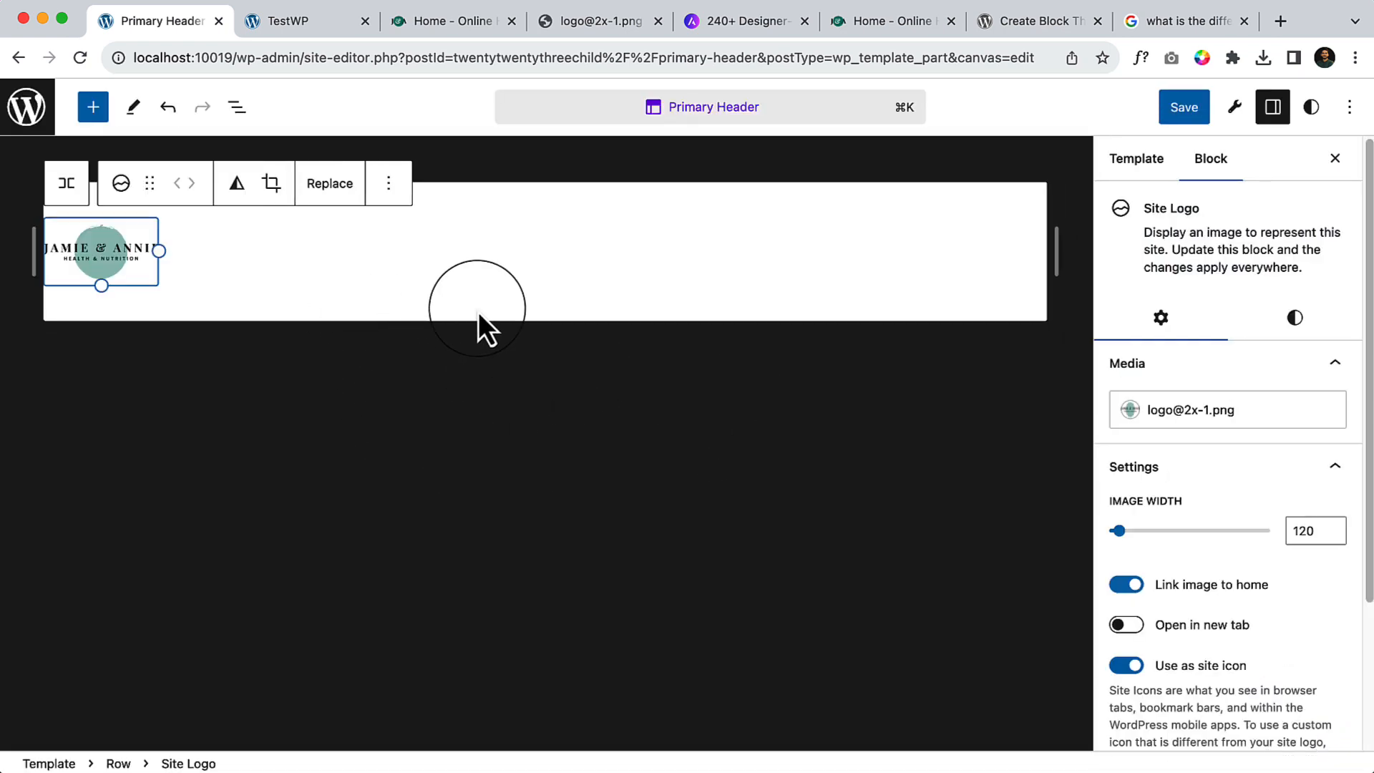
Step: Add a Navigation block to the row after the site logo
click(500, 247)
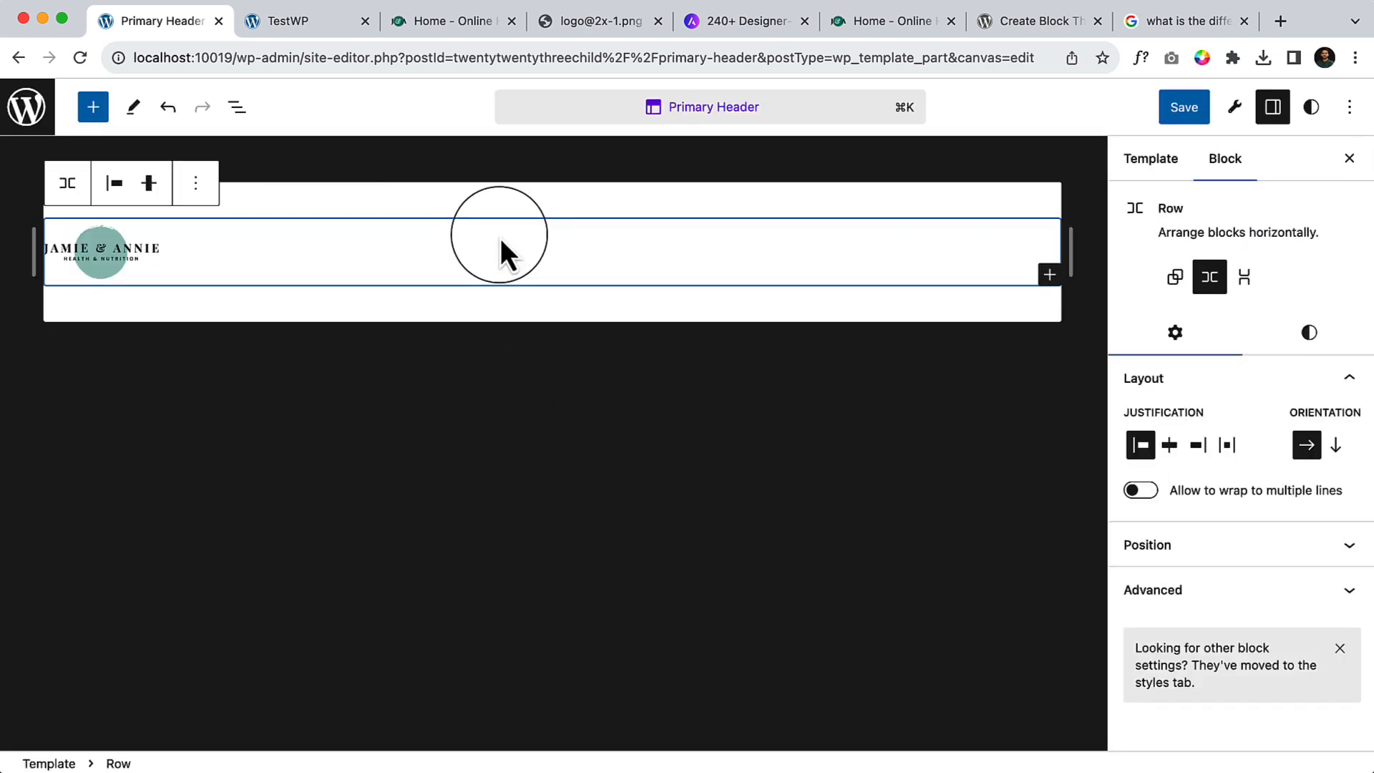
click(1049, 275)
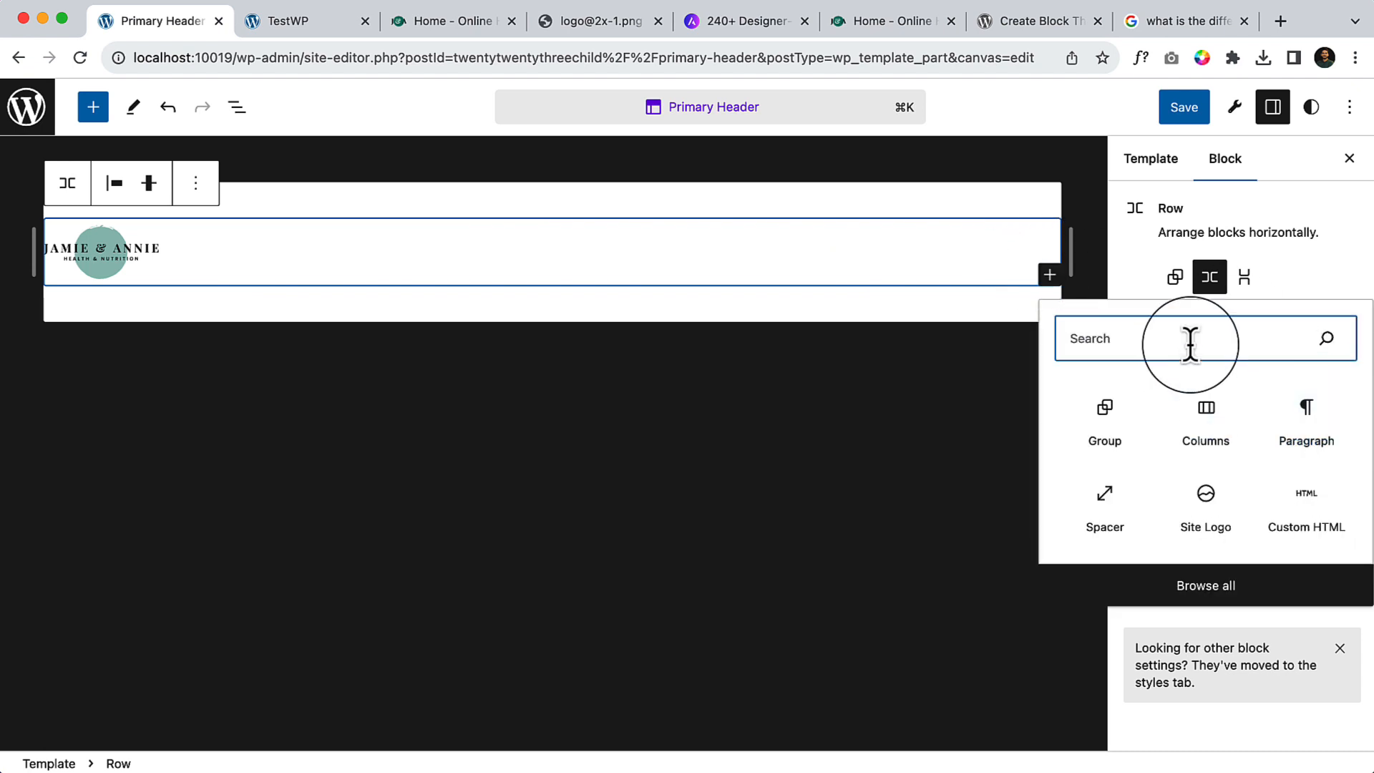
text(nav)
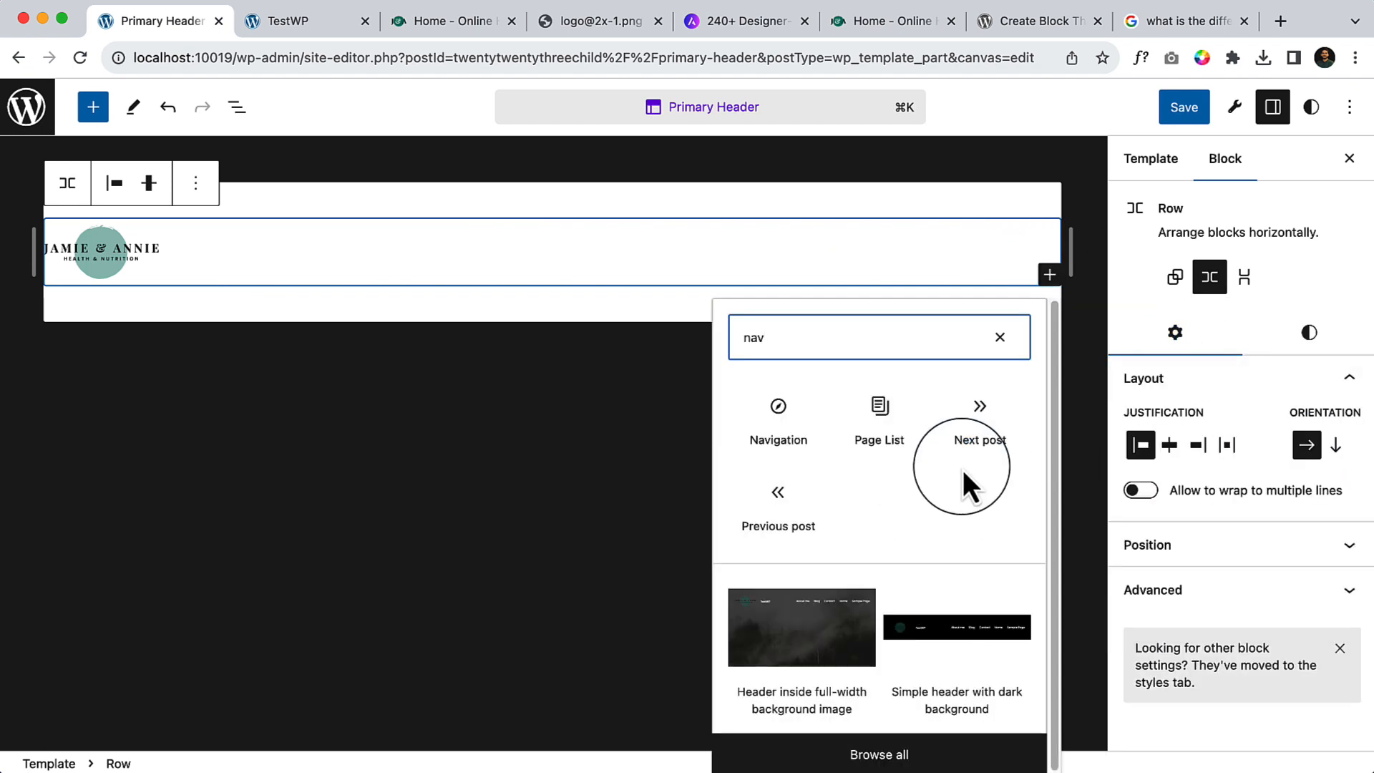
click(777, 424)
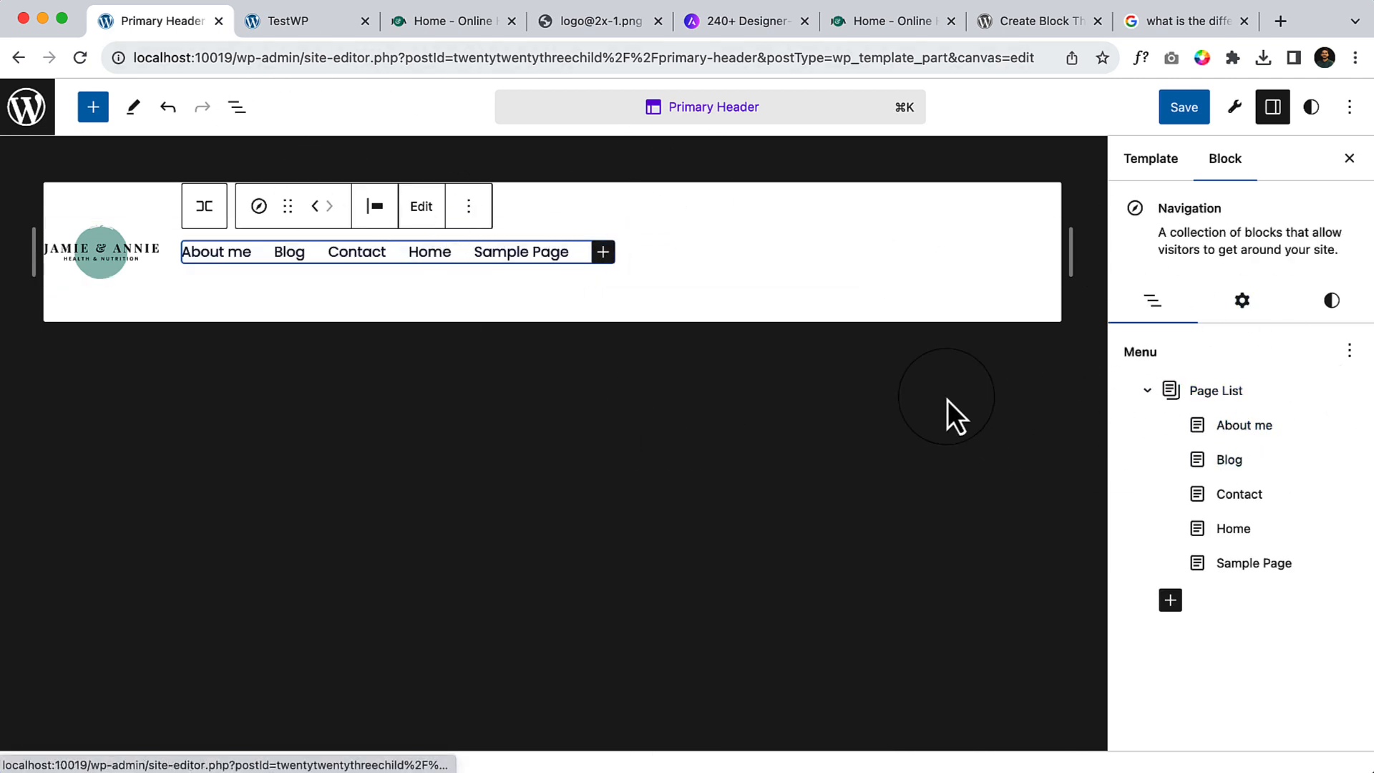
Step: Convert the navigation's automatic Page List into individually editable page links
click(421, 259)
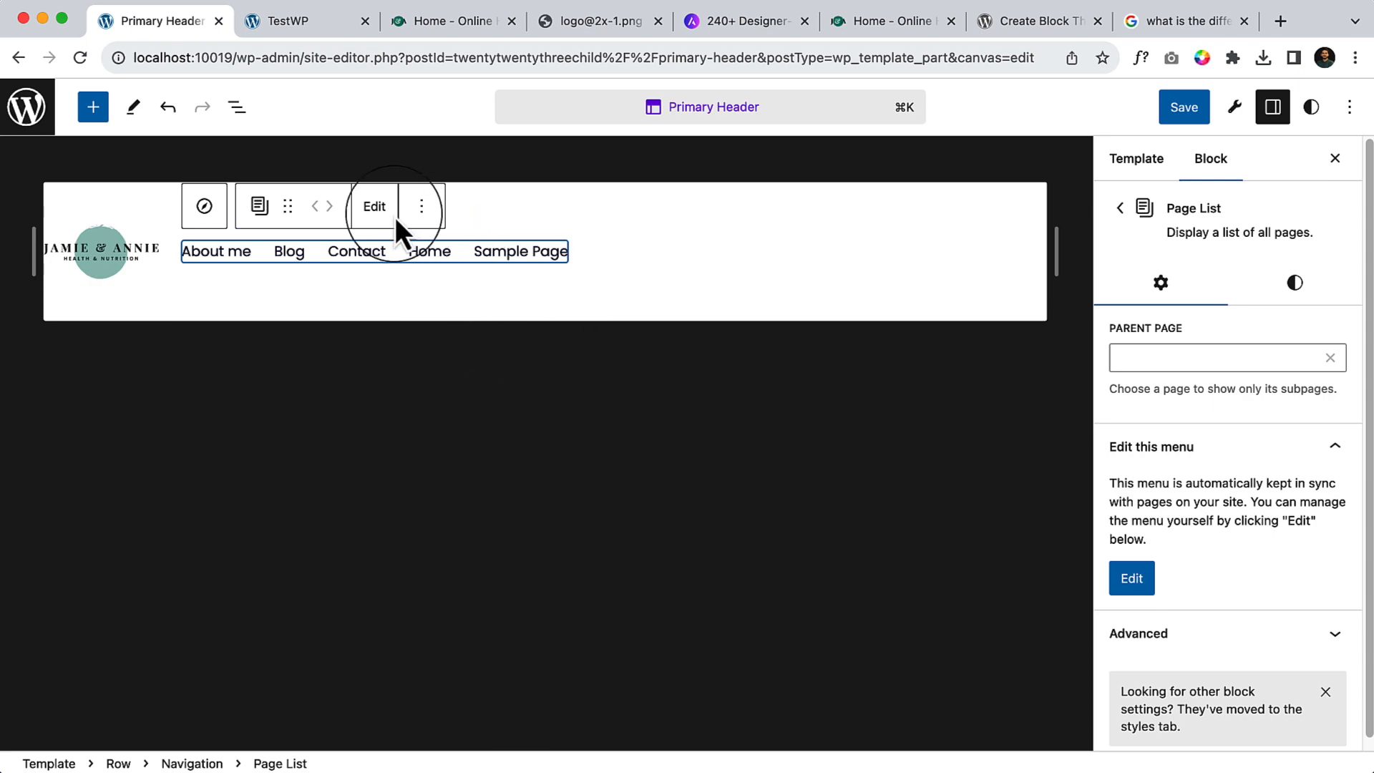
click(375, 209)
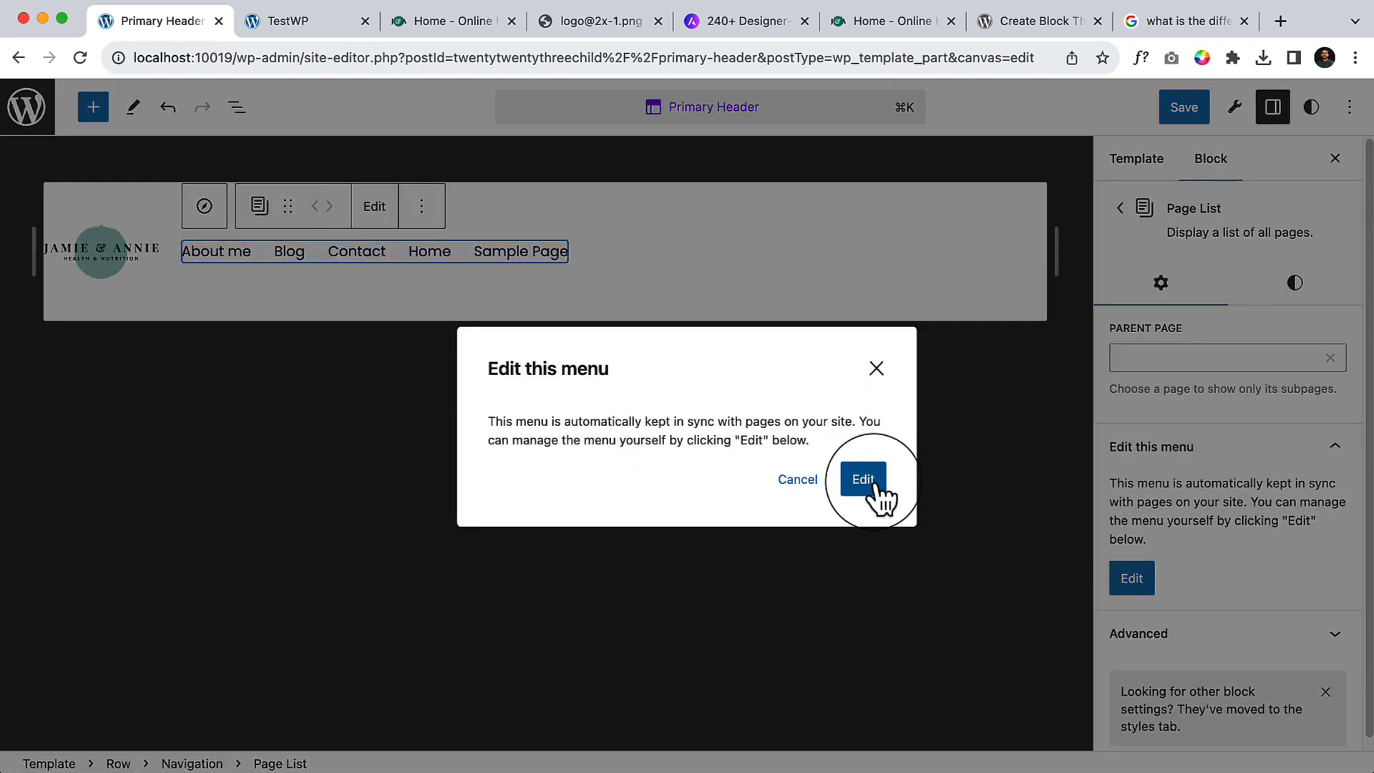
click(873, 484)
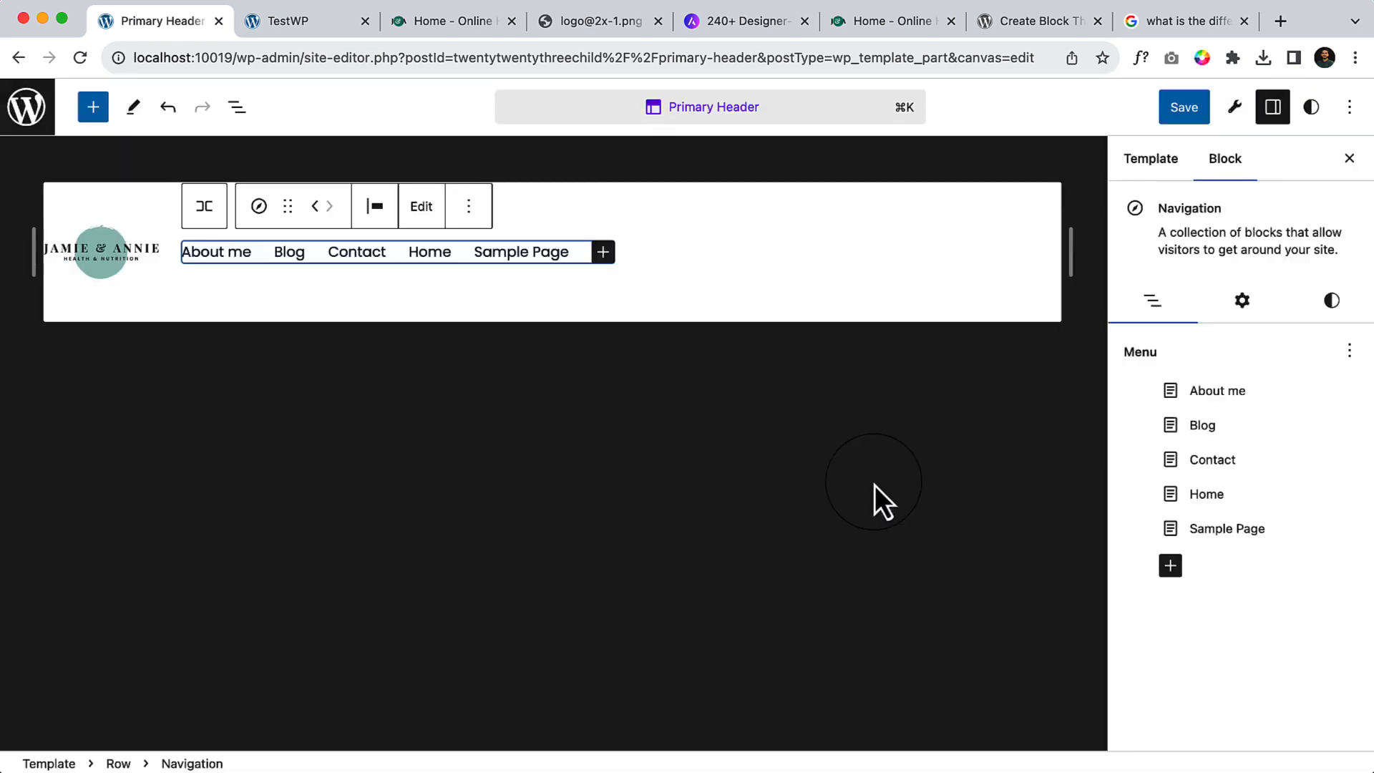
Step: Move the Home link to the first position in the navigation menu, before About me
click(1252, 500)
click(1122, 209)
click(433, 251)
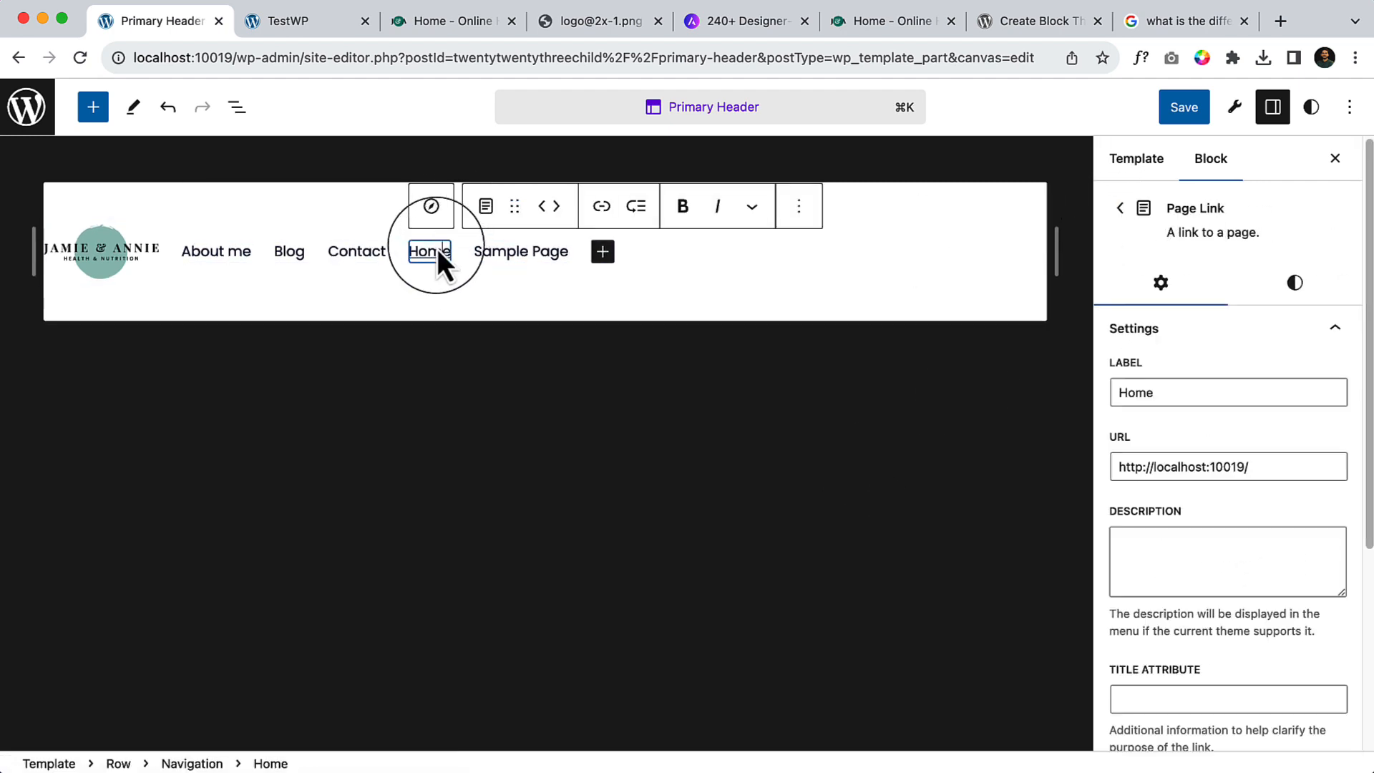
click(542, 207)
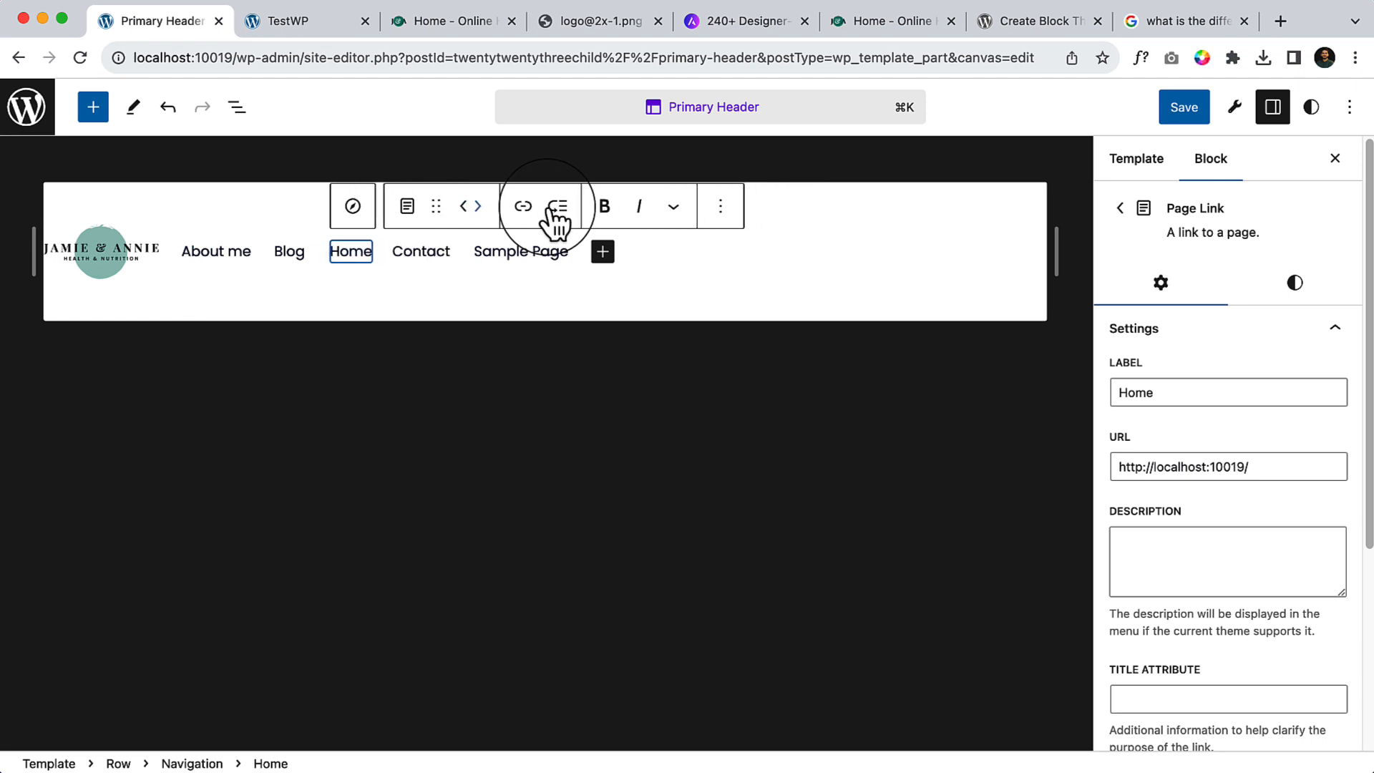
click(463, 207)
click(411, 207)
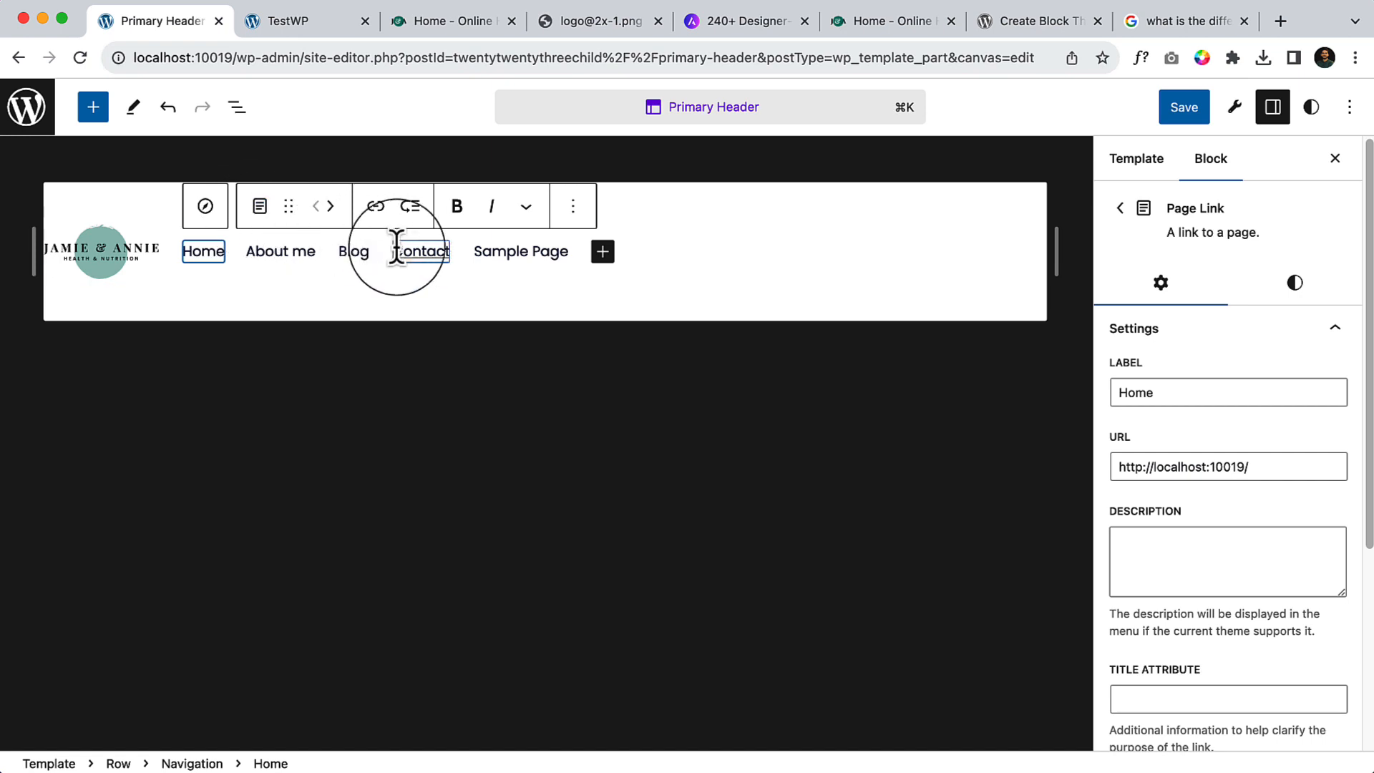
Step: Delete the Sample Page link from the navigation menu
click(493, 239)
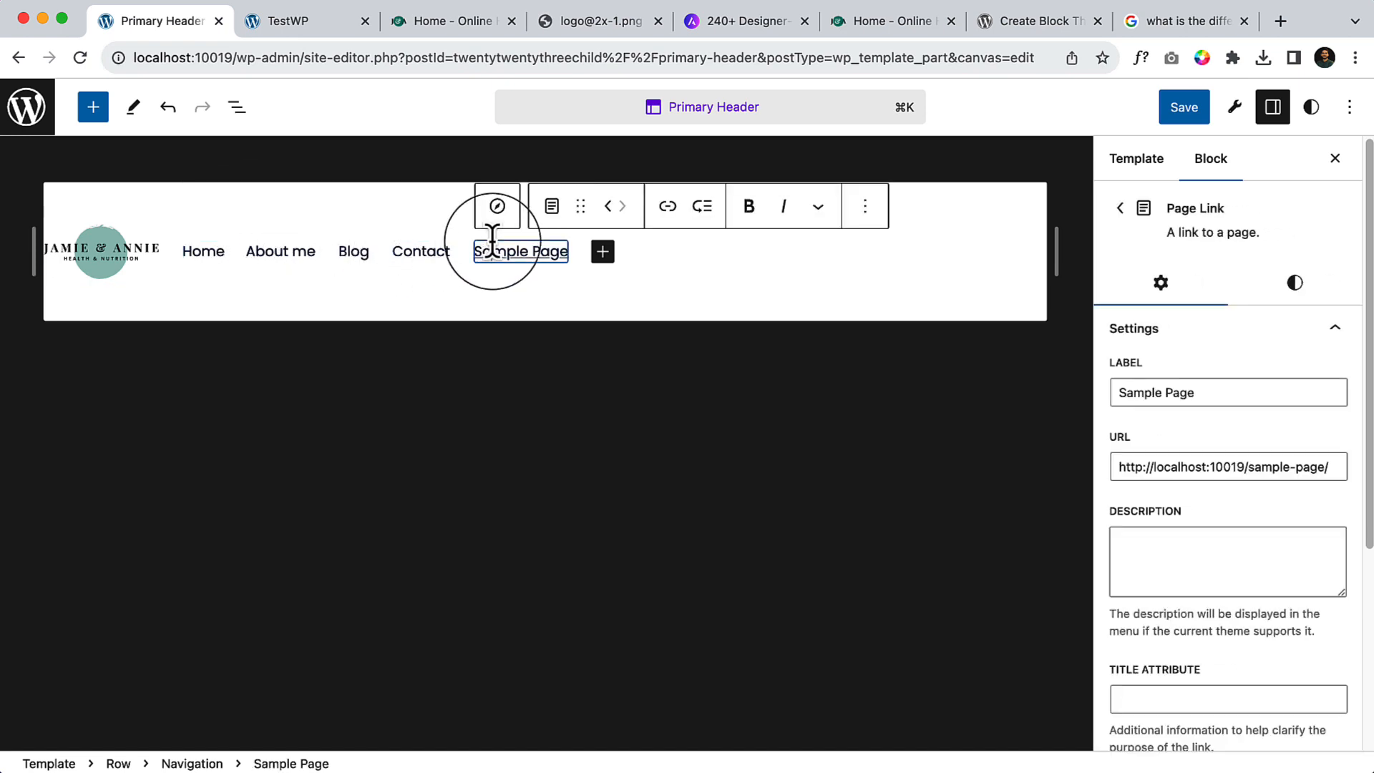
click(865, 207)
click(958, 609)
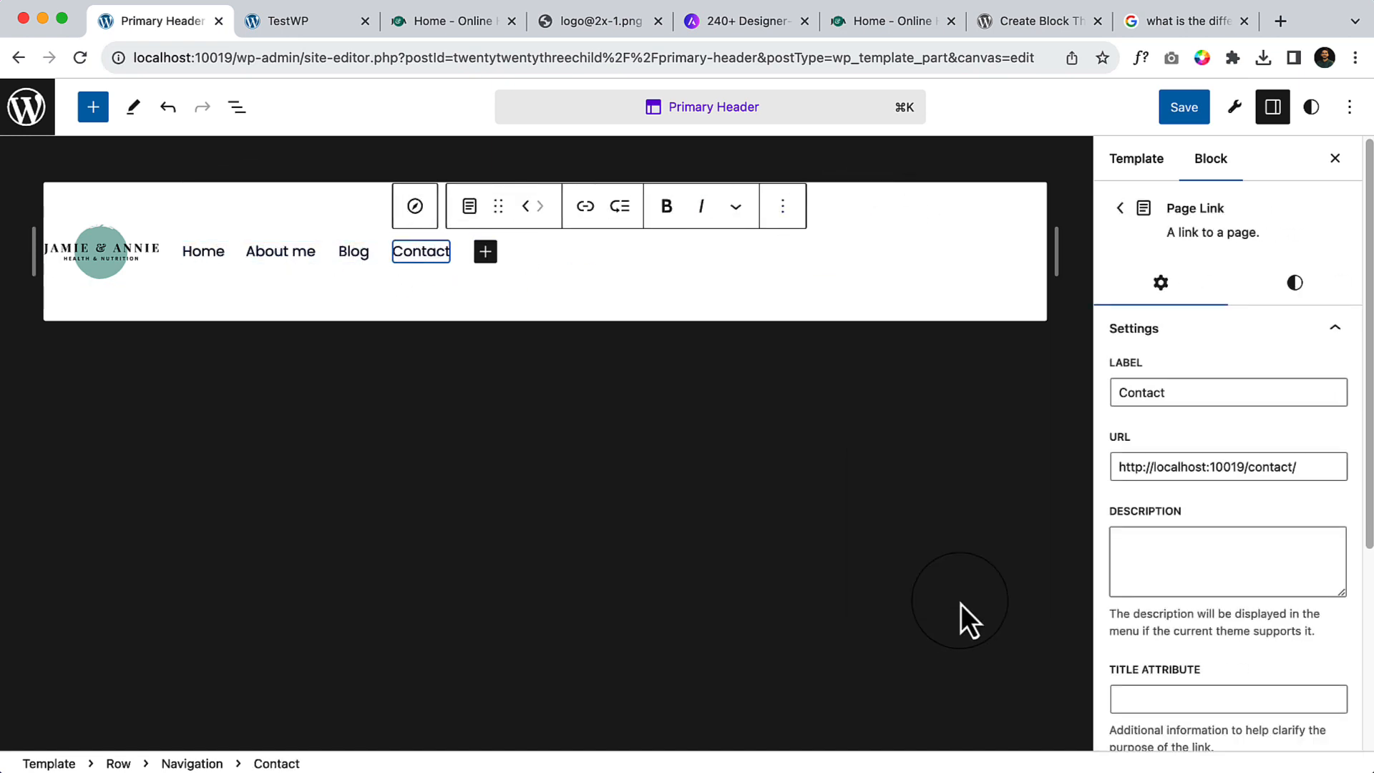
Step: Search for "butt" in the row's block inserter and add a Buttons block after the navigation
click(642, 255)
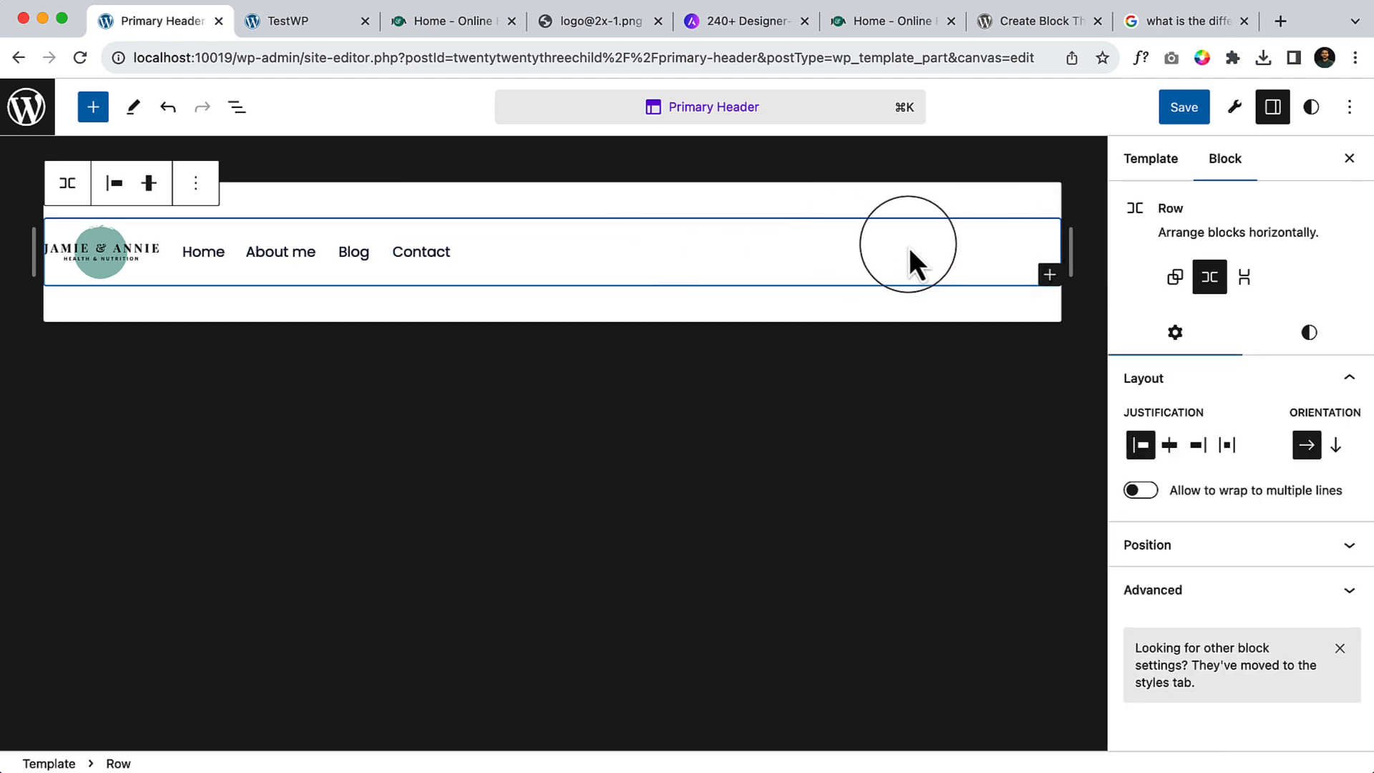
click(1048, 276)
click(1082, 333)
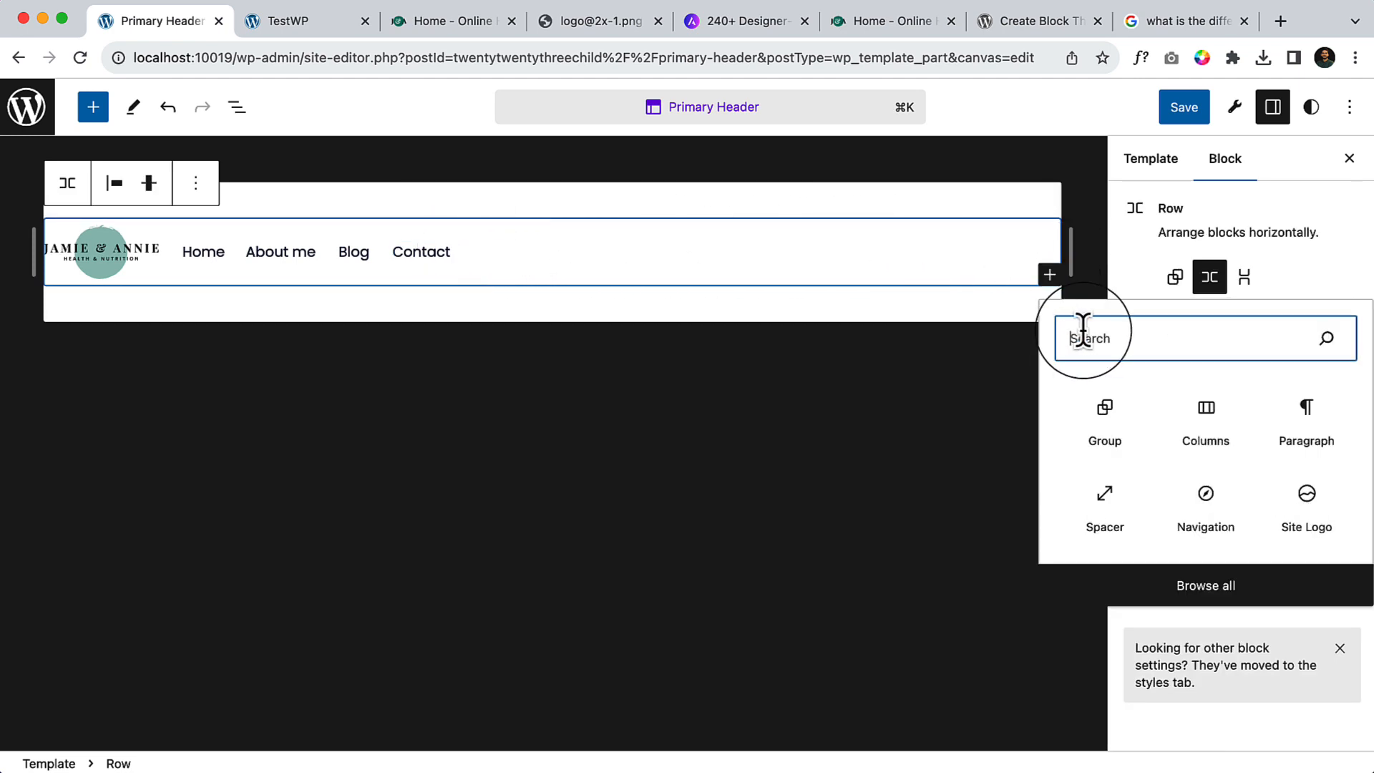
text(butt)
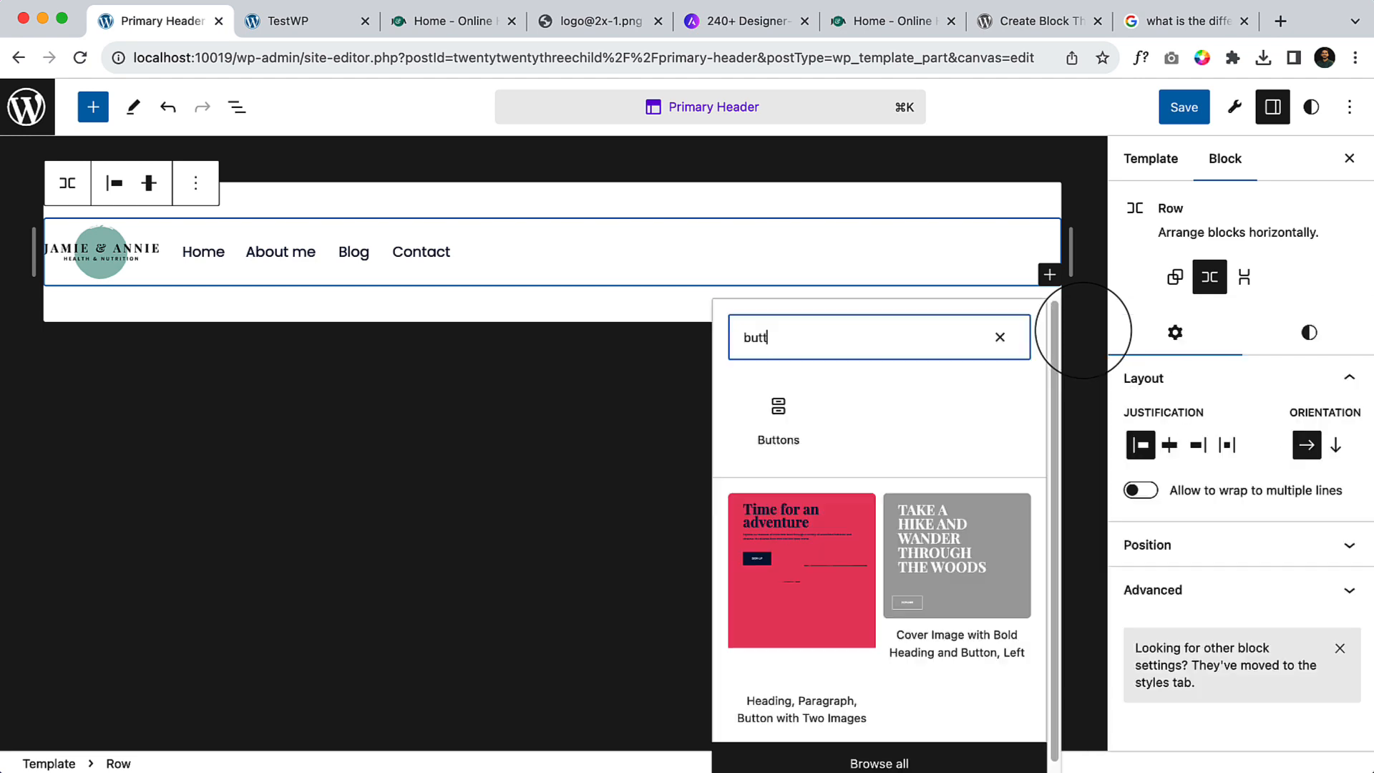
click(780, 419)
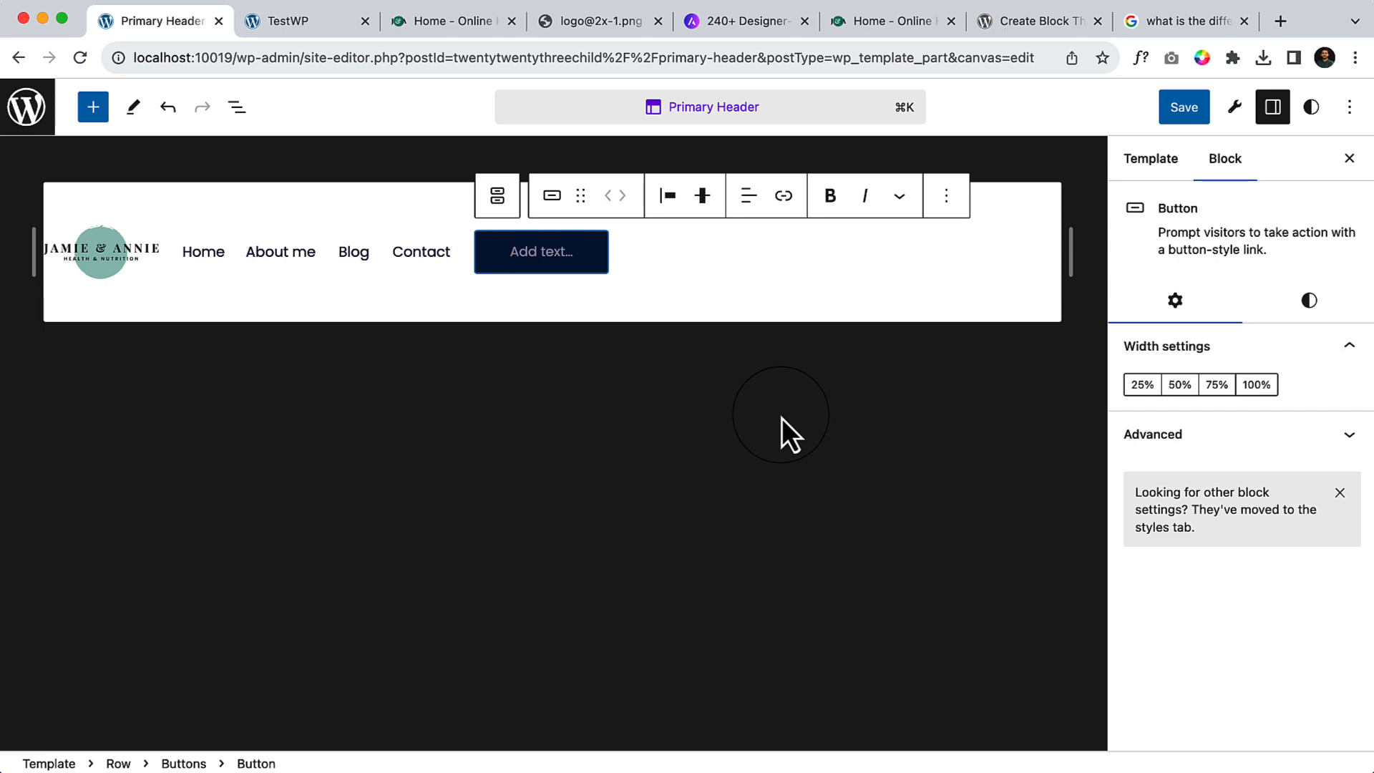
Step: Check the demo site's header button and label the new button "Start Learning"
click(441, 24)
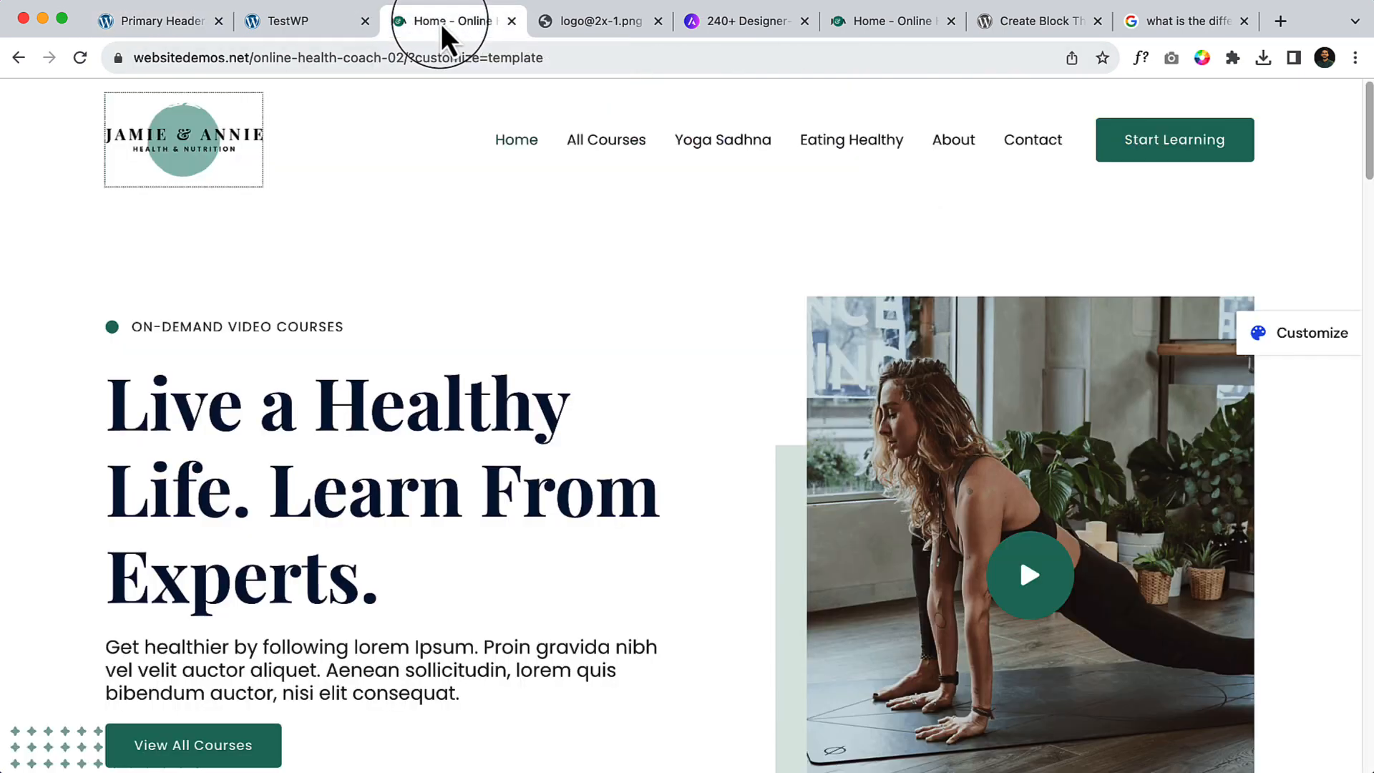
click(177, 27)
text(Start Learning)
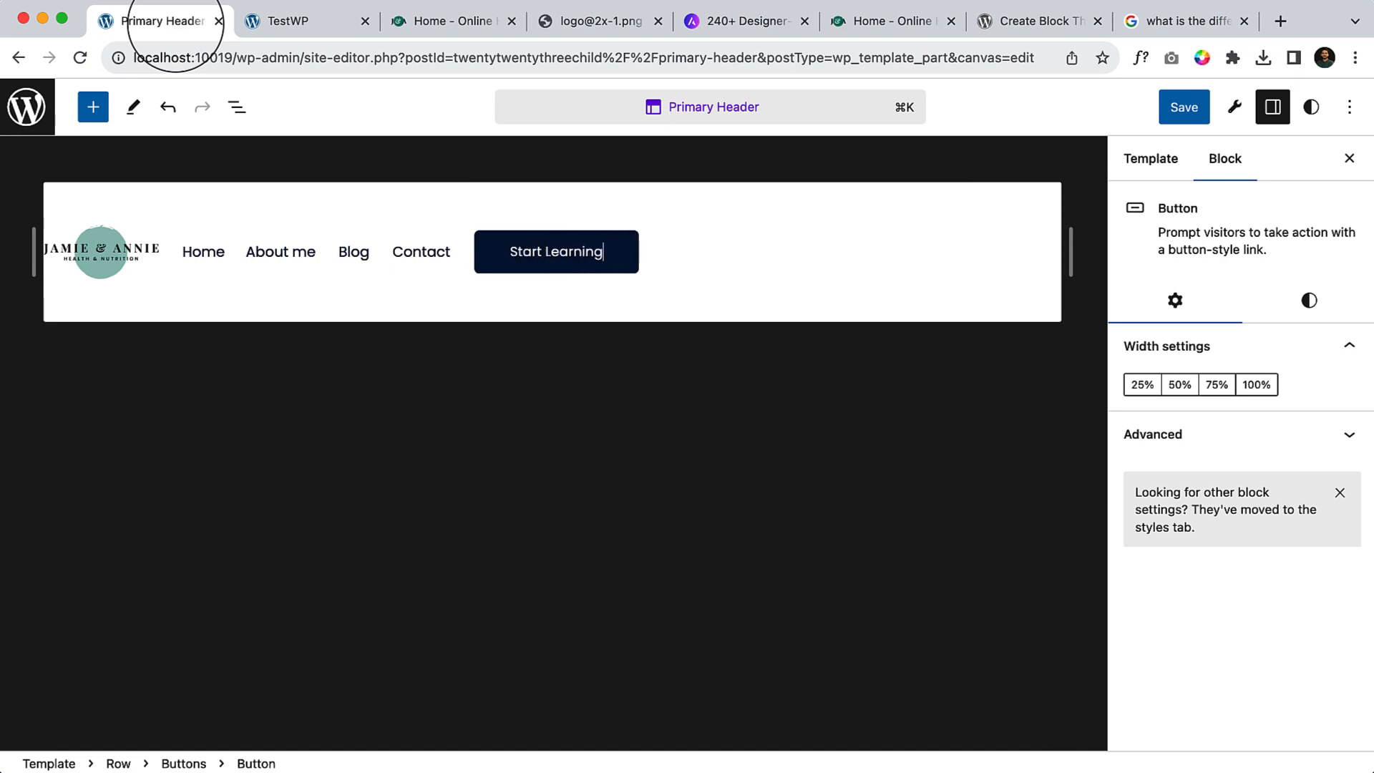
click(794, 270)
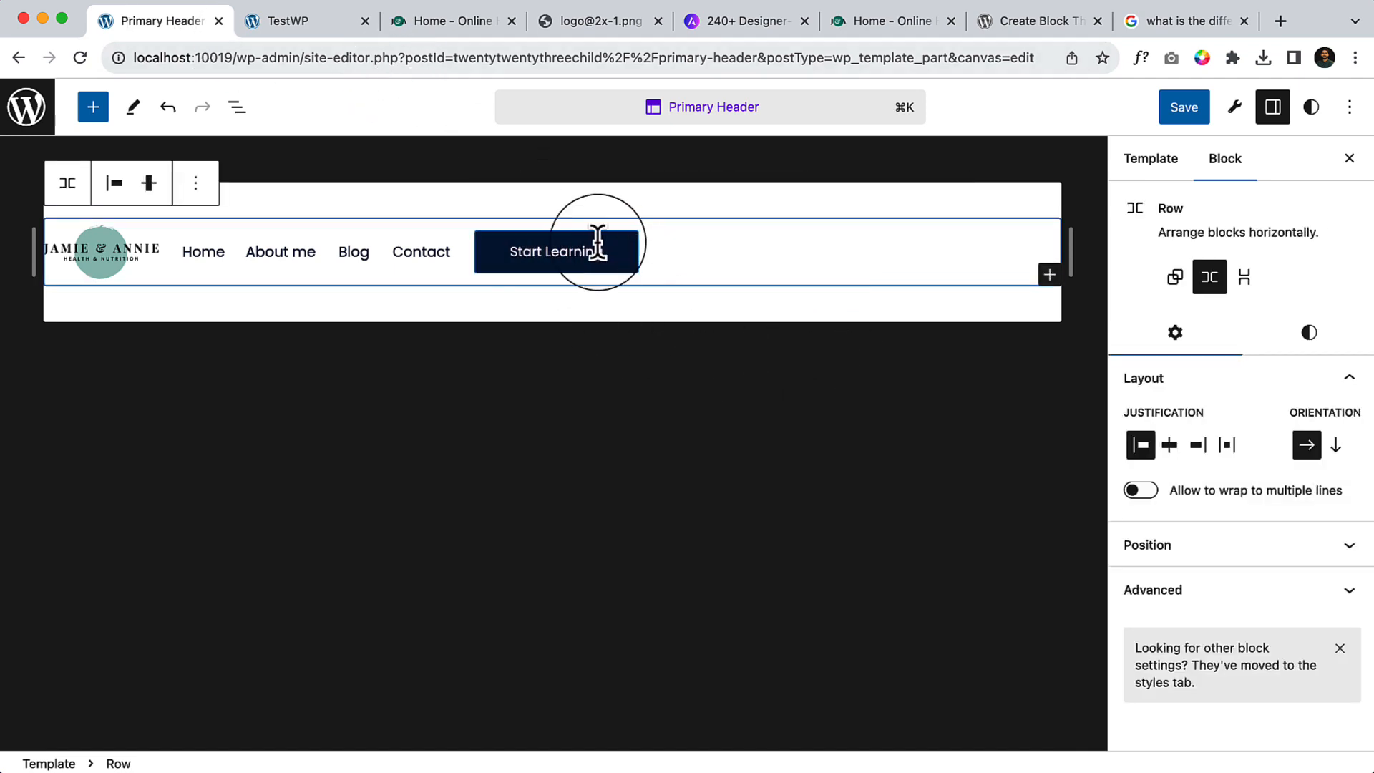
click(587, 362)
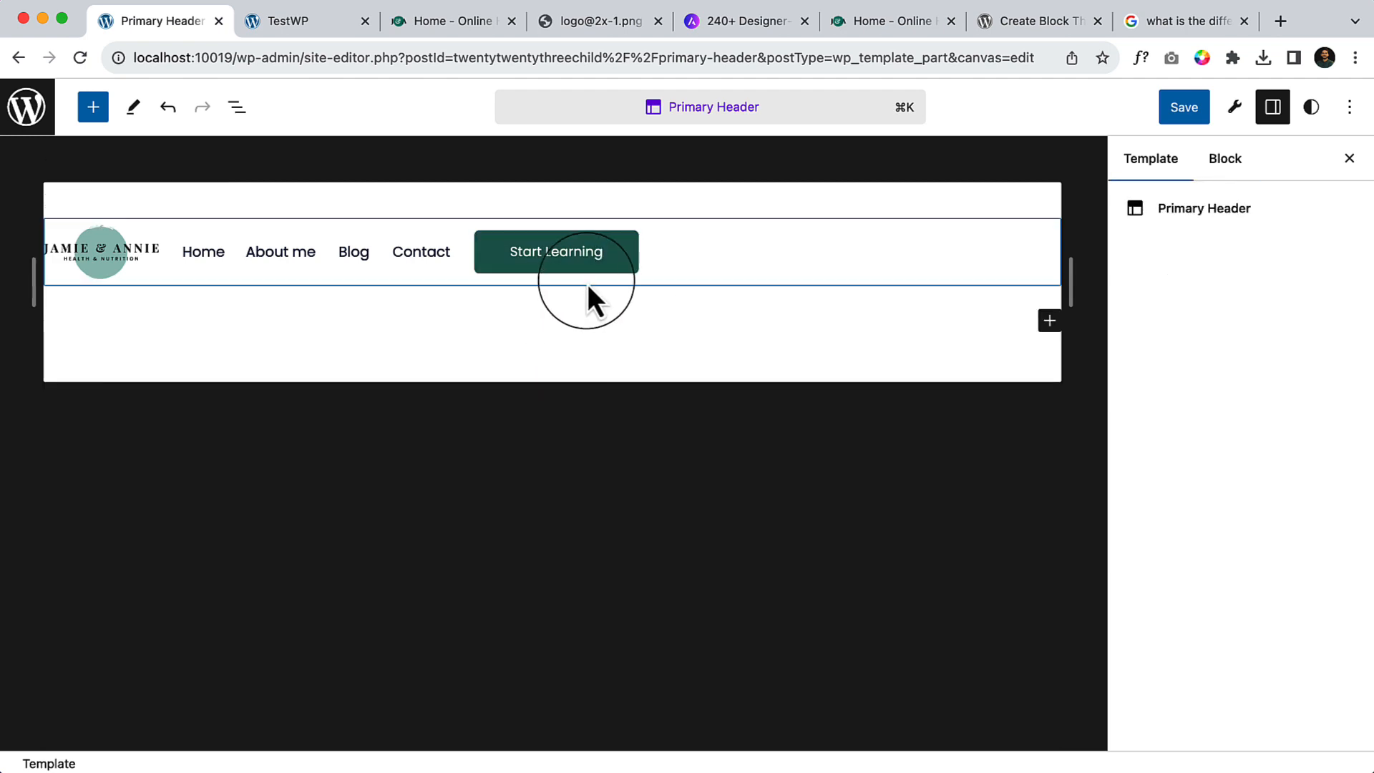
click(620, 312)
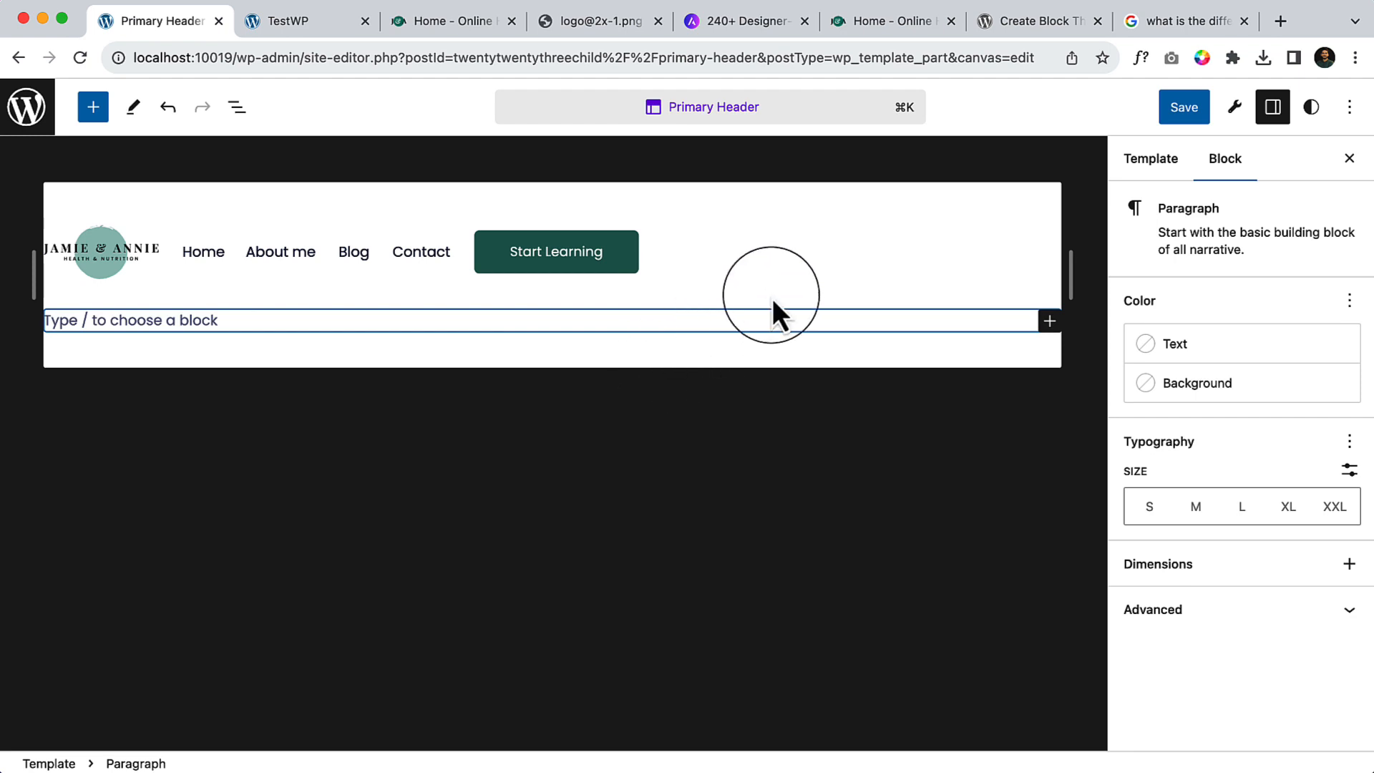
key(Up)
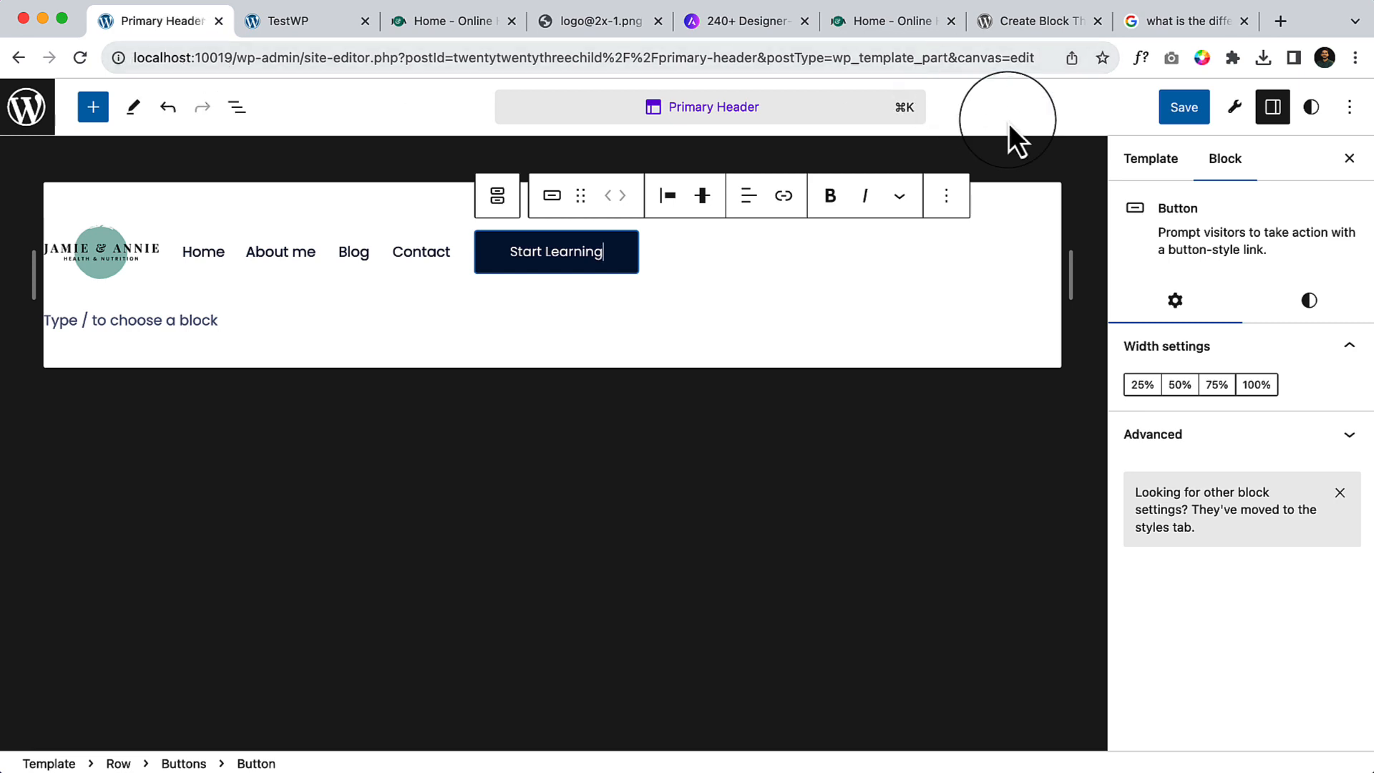
Step: Review the Start Learning button's style settings for color, typography, padding and border
click(1312, 304)
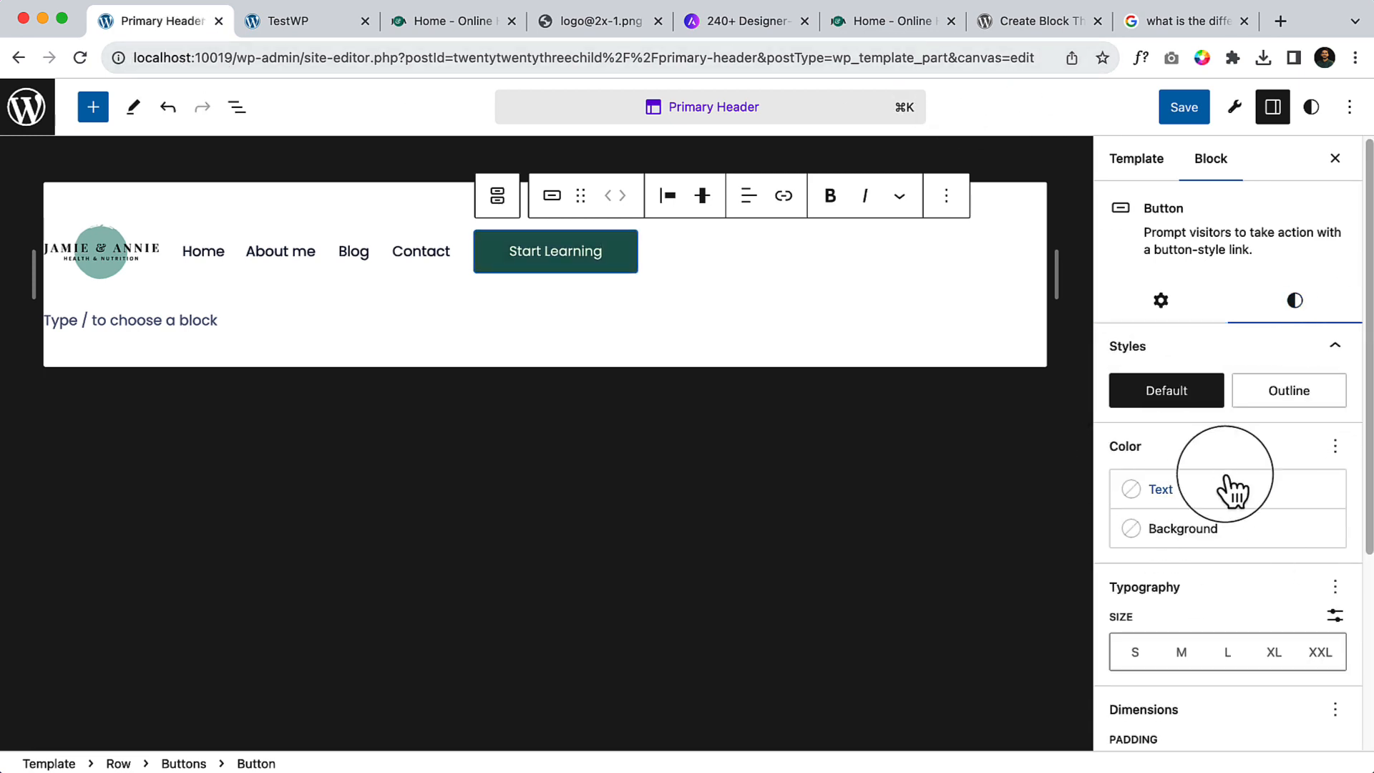
scroll(1226, 478, down, 5)
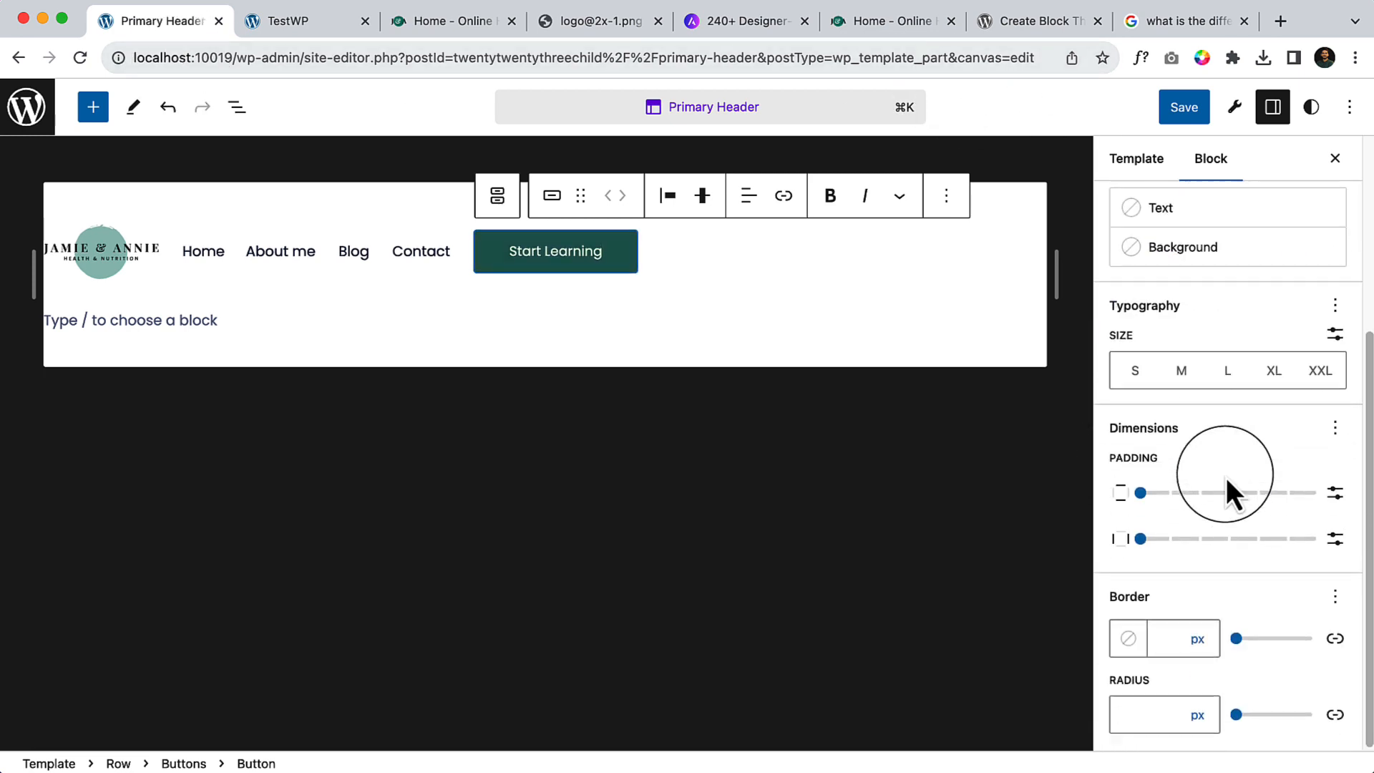
scroll(1226, 478, up, 5)
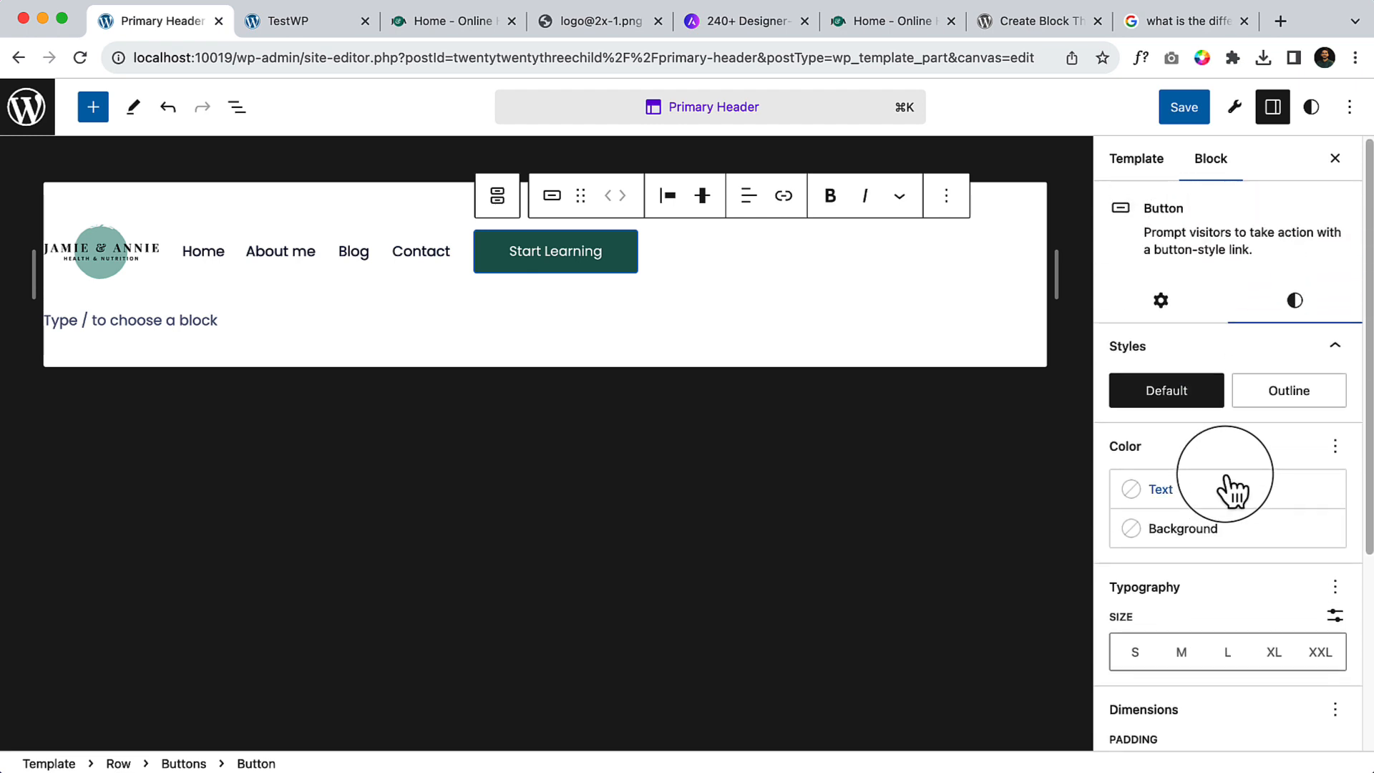
Step: Delete the empty Paragraph block below the row and collapse the Buttons group in the List View
click(238, 109)
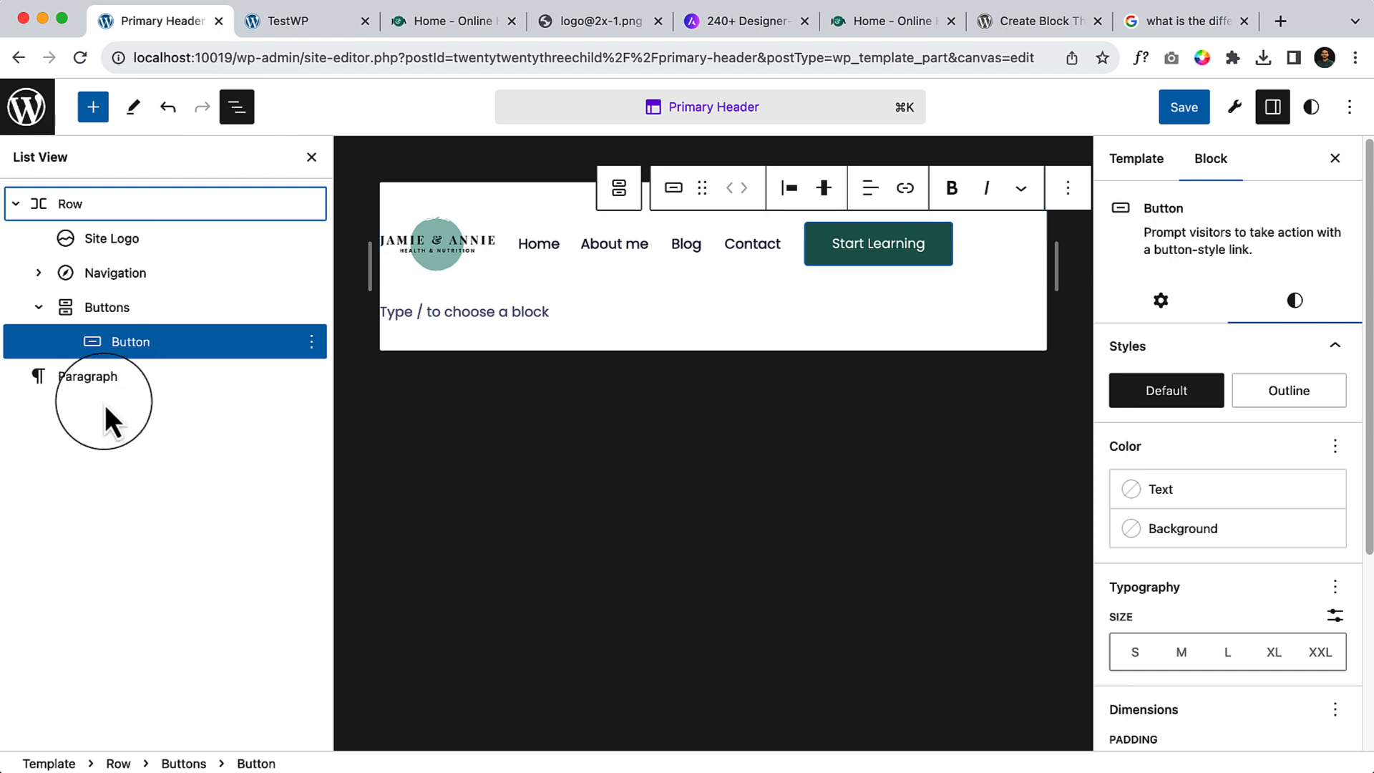
click(123, 377)
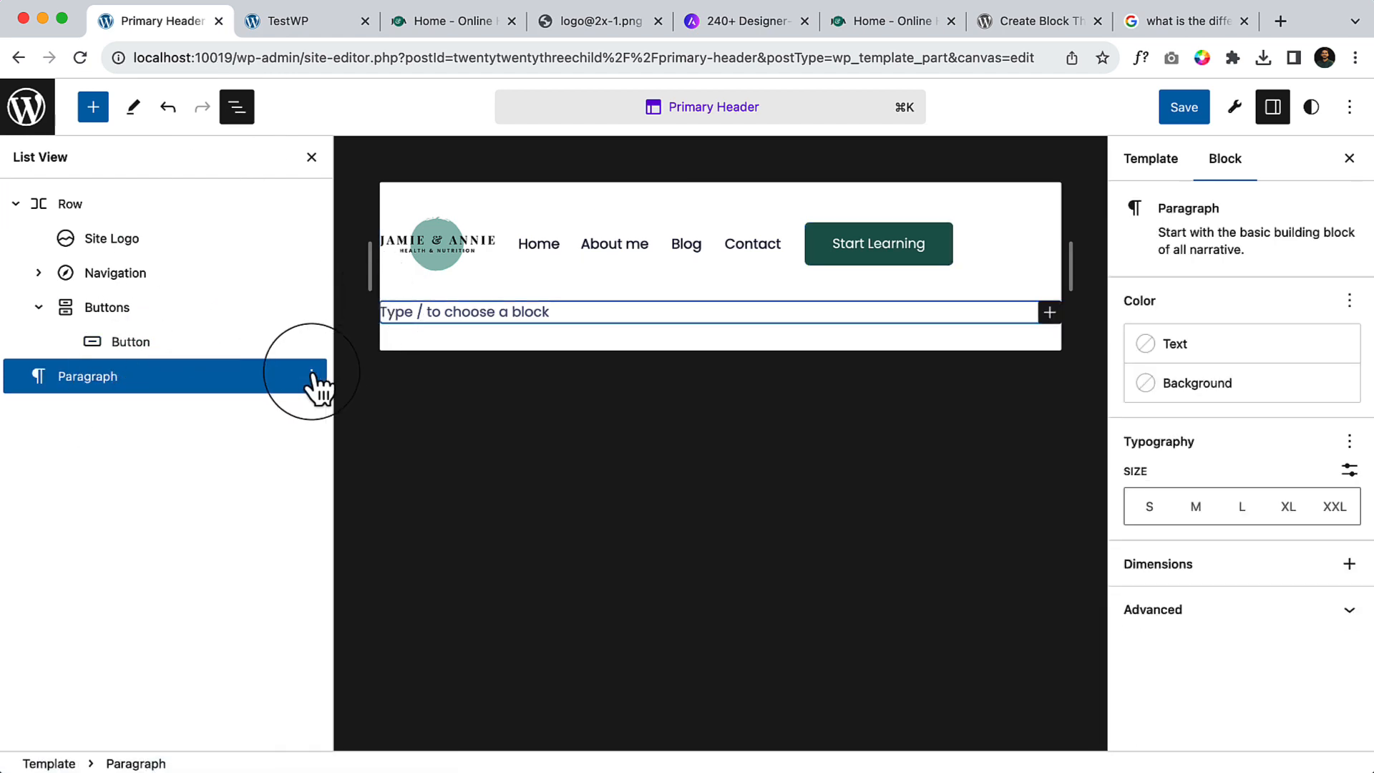
click(313, 377)
scroll(429, 666, down, 2)
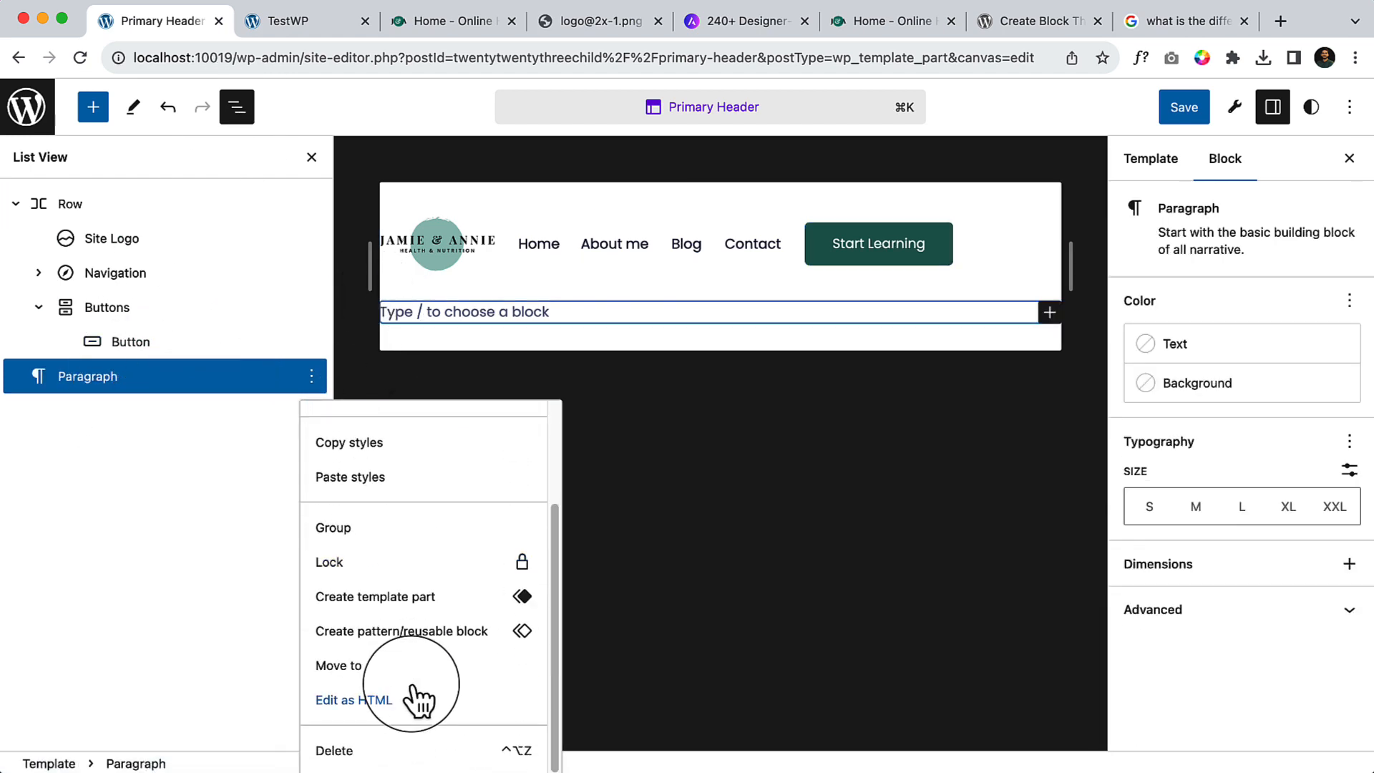
click(362, 750)
click(40, 307)
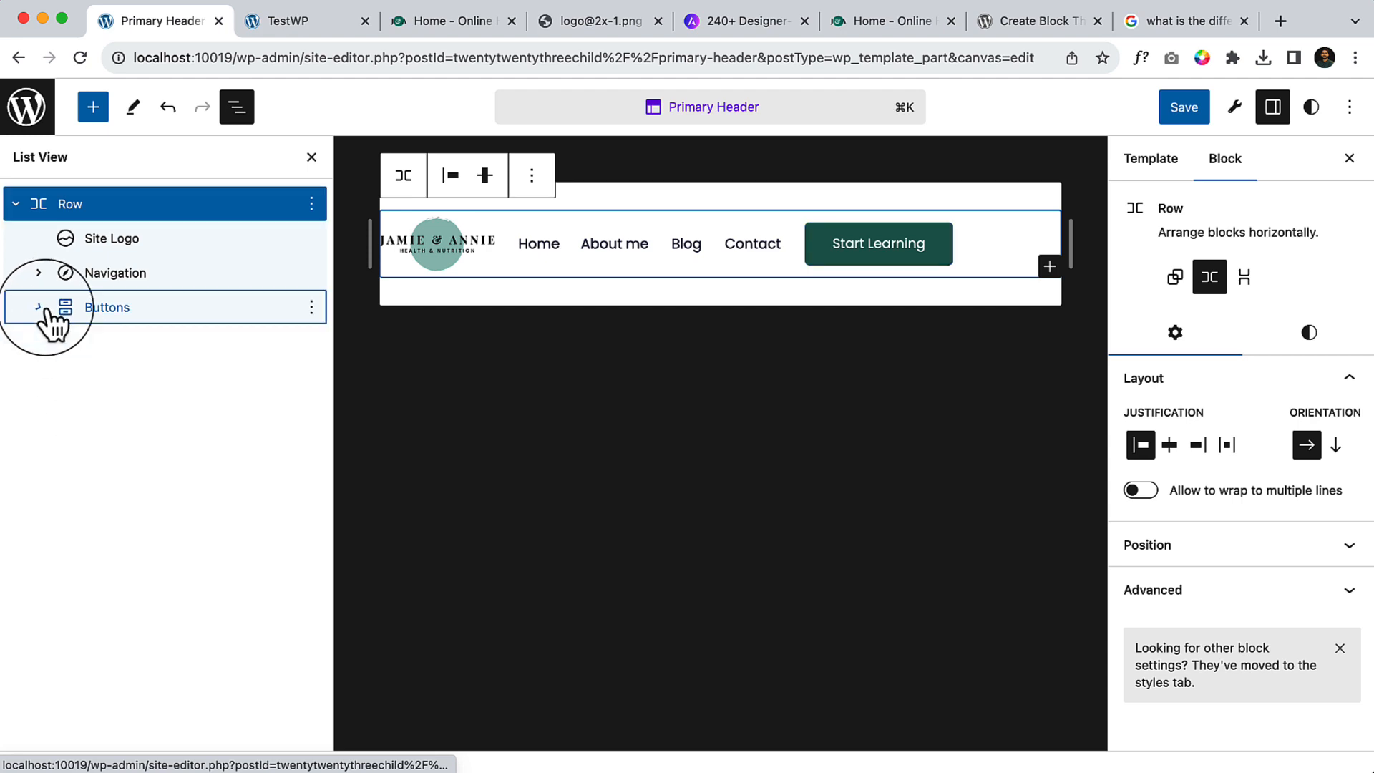
Step: Examine the row's Navigation and Buttons blocks and compare their layout with the demo site's header
click(246, 278)
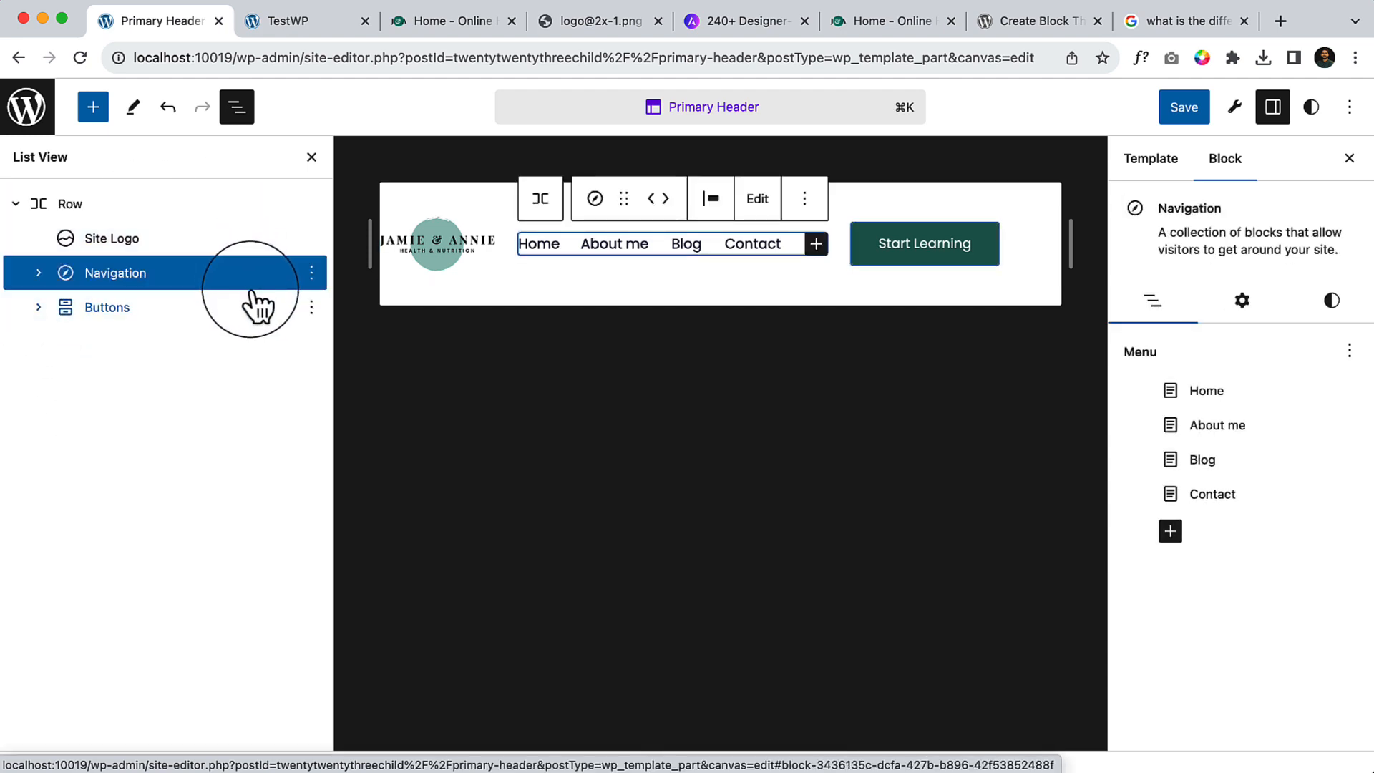
click(254, 300)
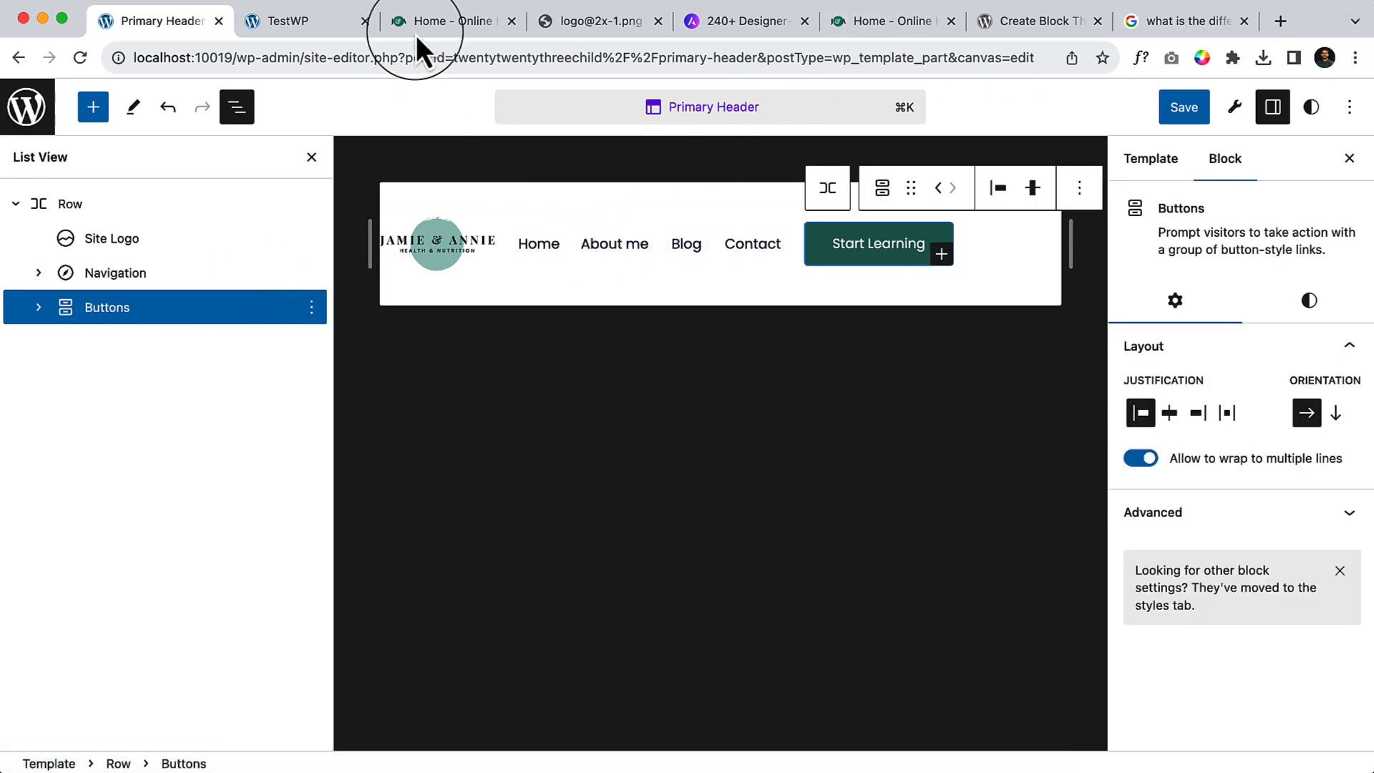
click(435, 24)
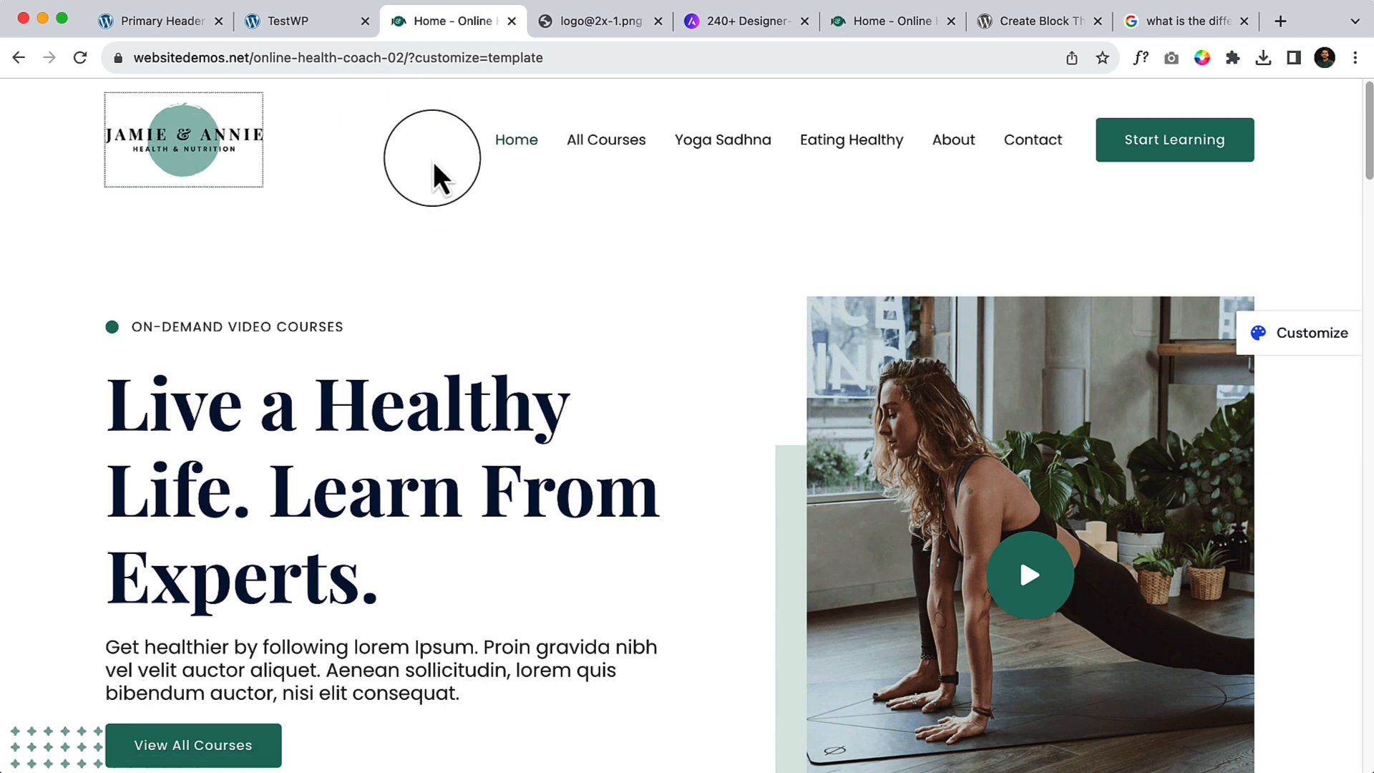
click(243, 23)
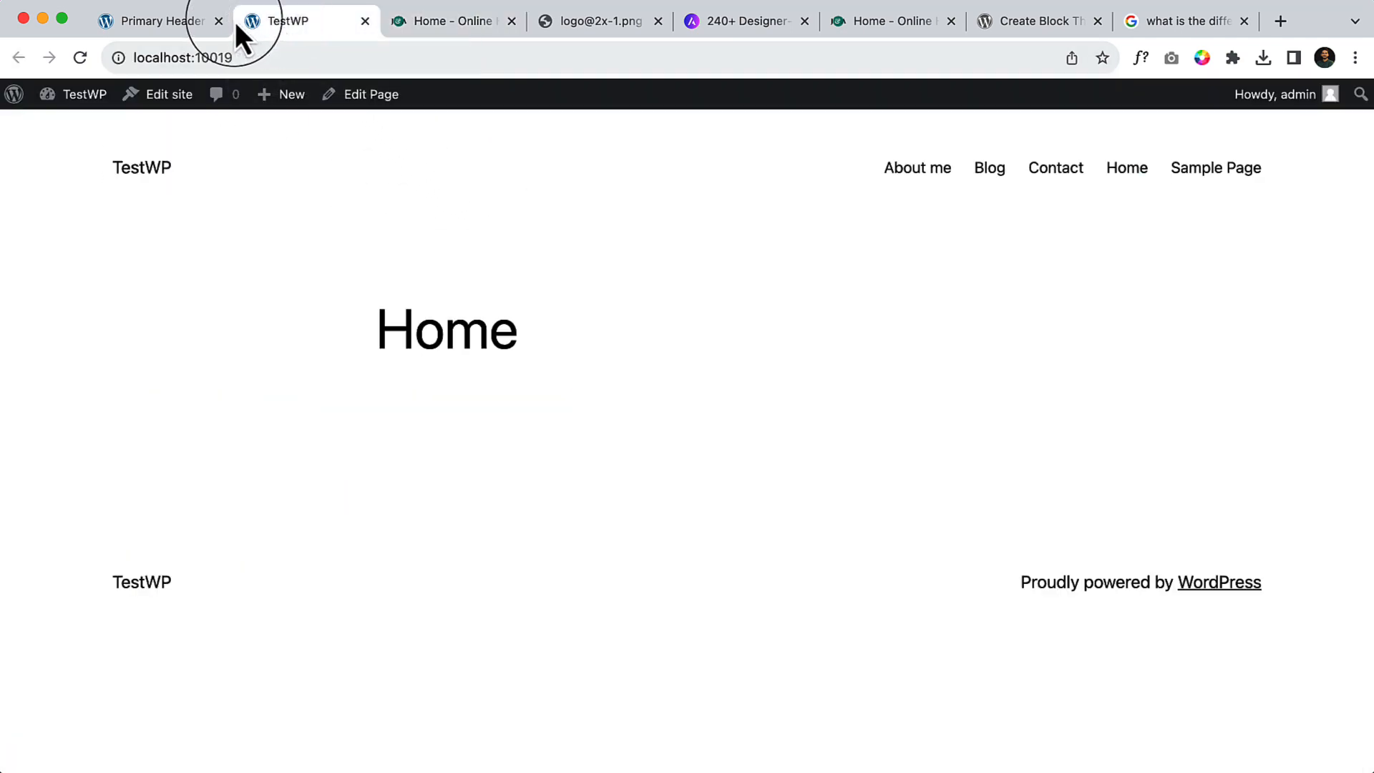
click(191, 21)
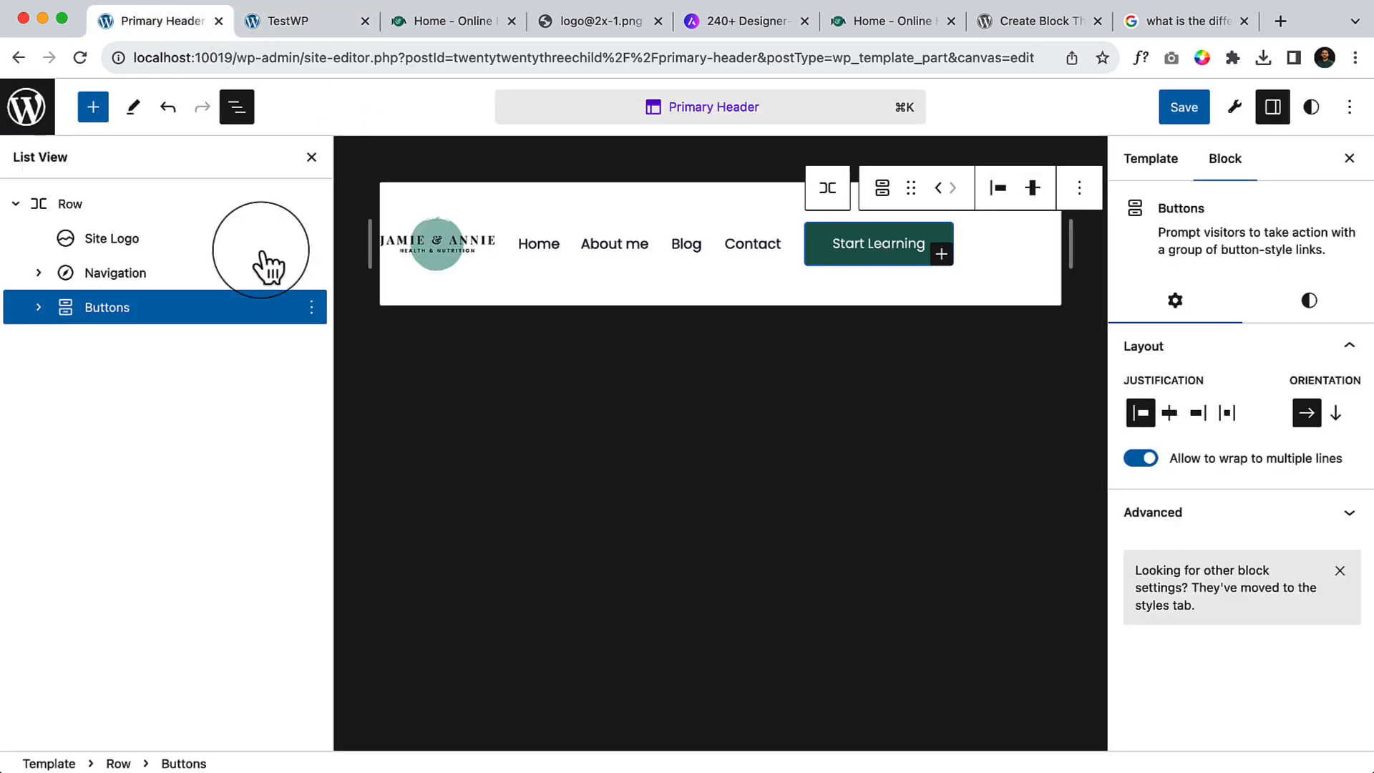
Step: Try space-between justification on the header row, close the List View, and switch the row's justification to center
click(98, 217)
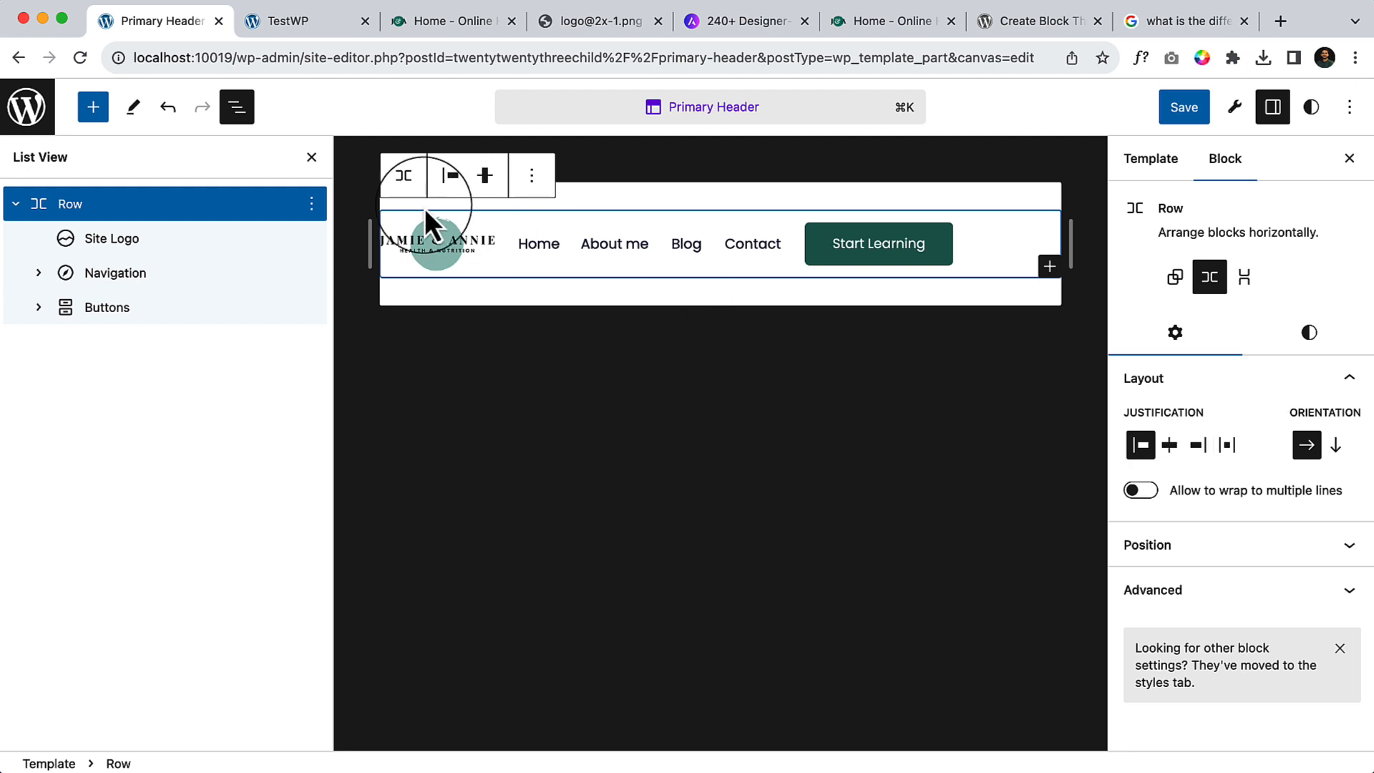
click(43, 211)
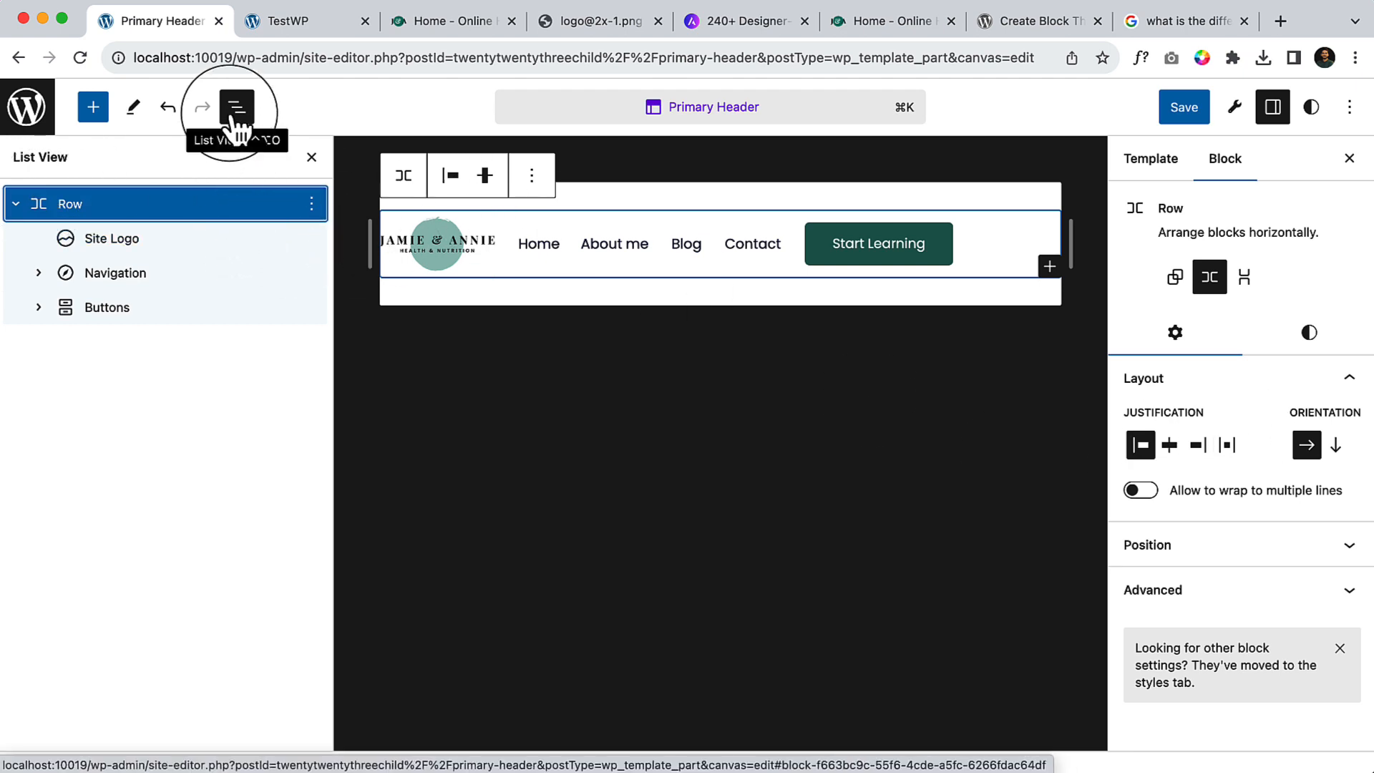
click(1228, 447)
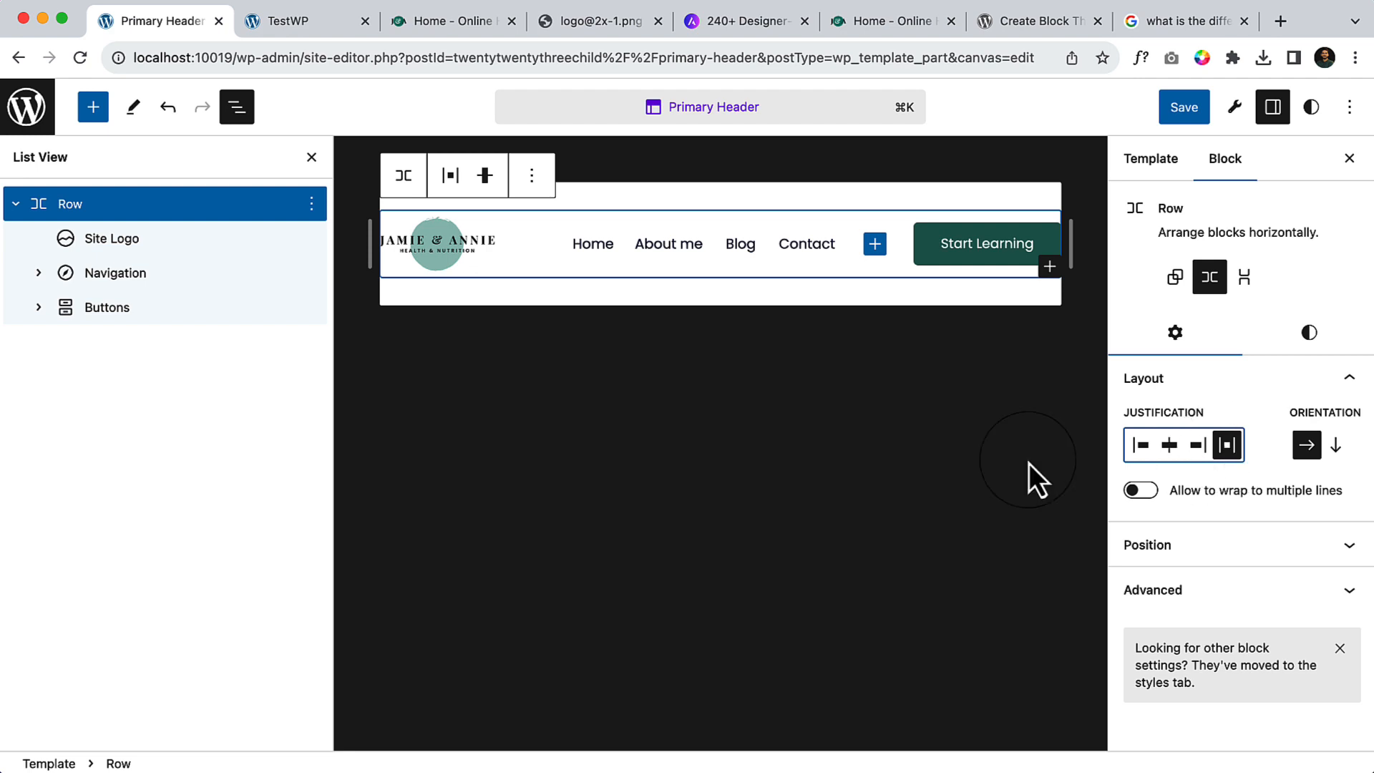
click(237, 107)
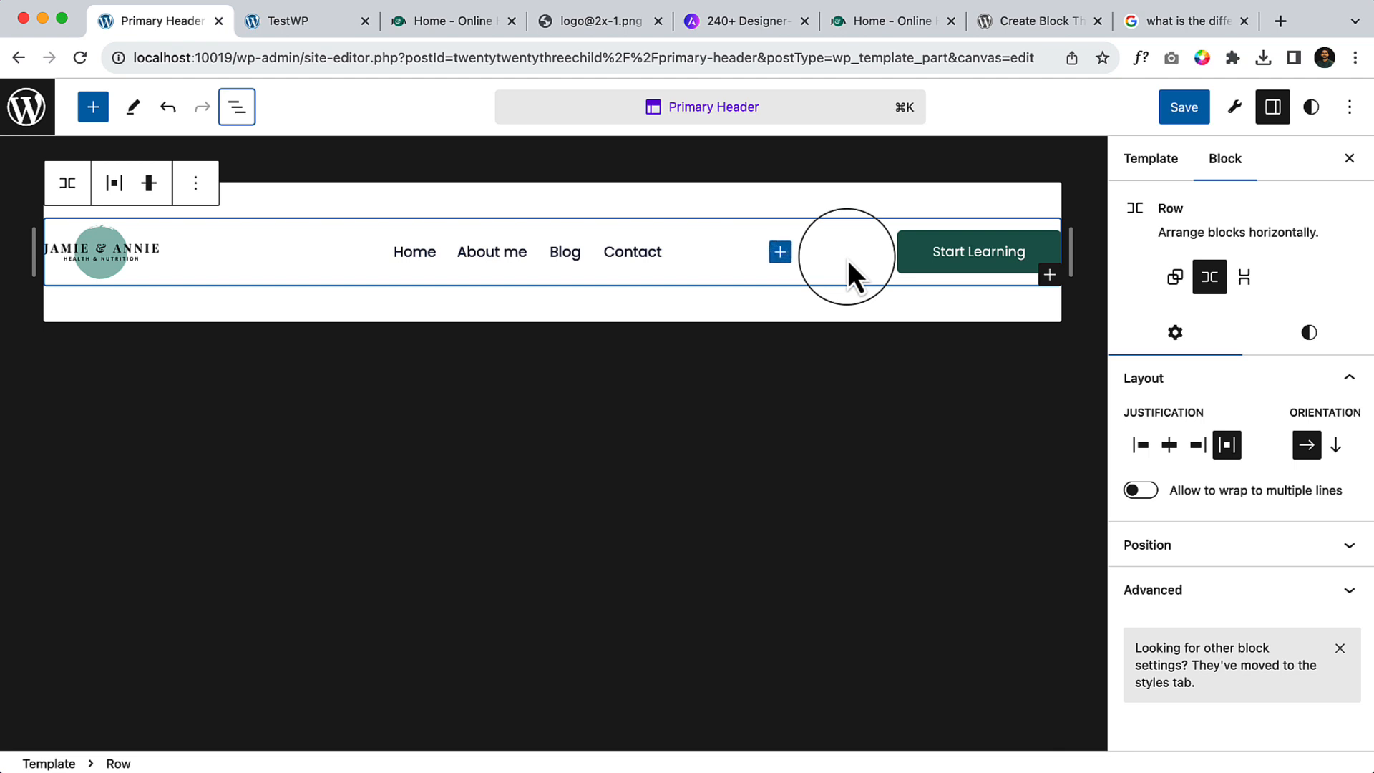
click(1172, 448)
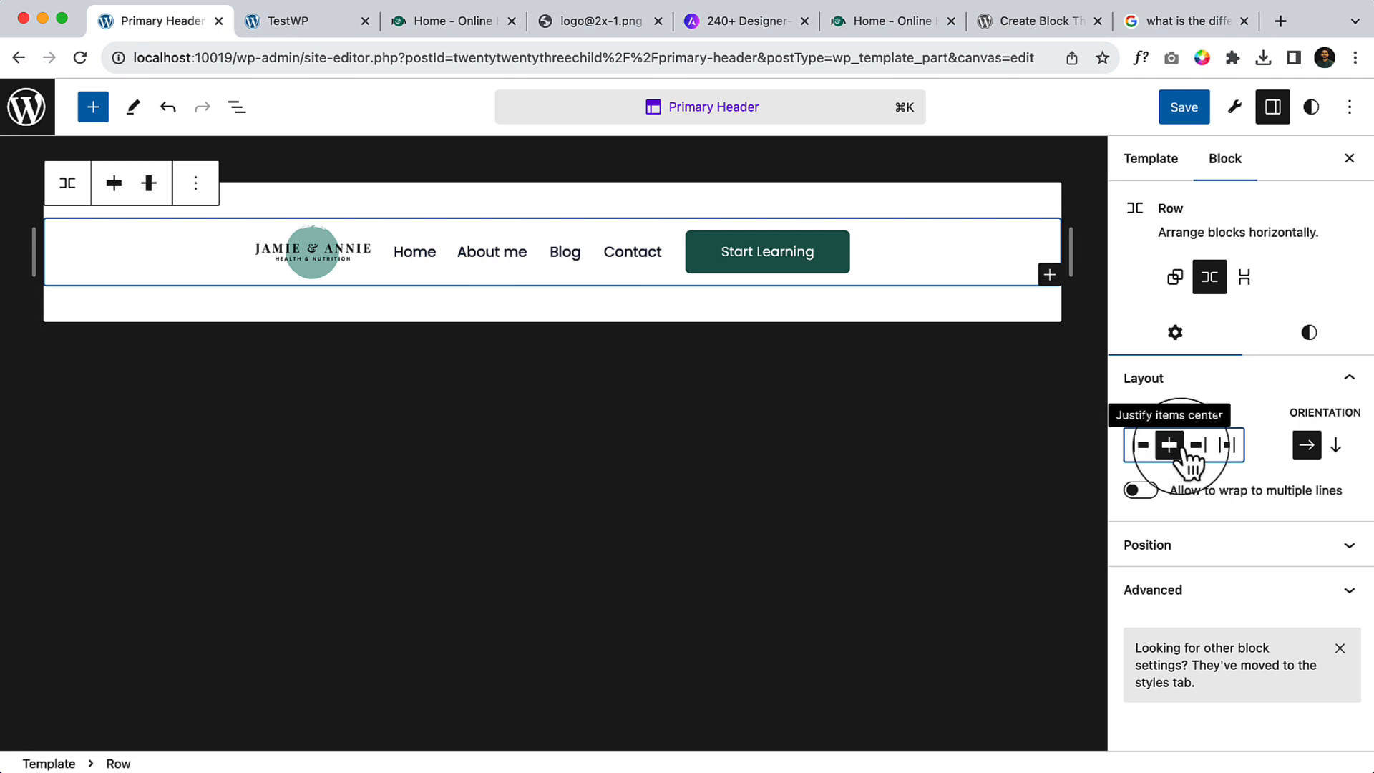
Step: Set the header row's justification to space between items, and group its Navigation and Buttons blocks into a nested Row
click(1196, 446)
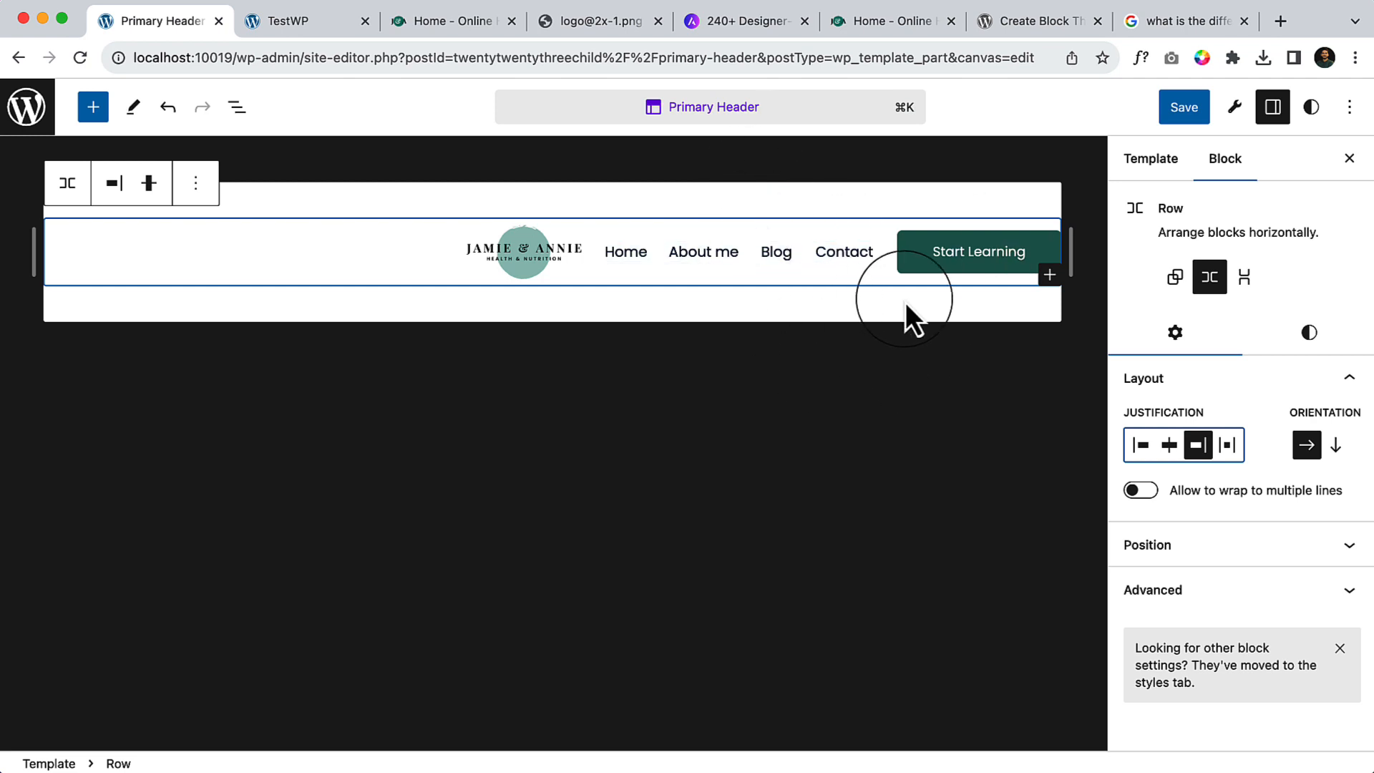
click(1228, 451)
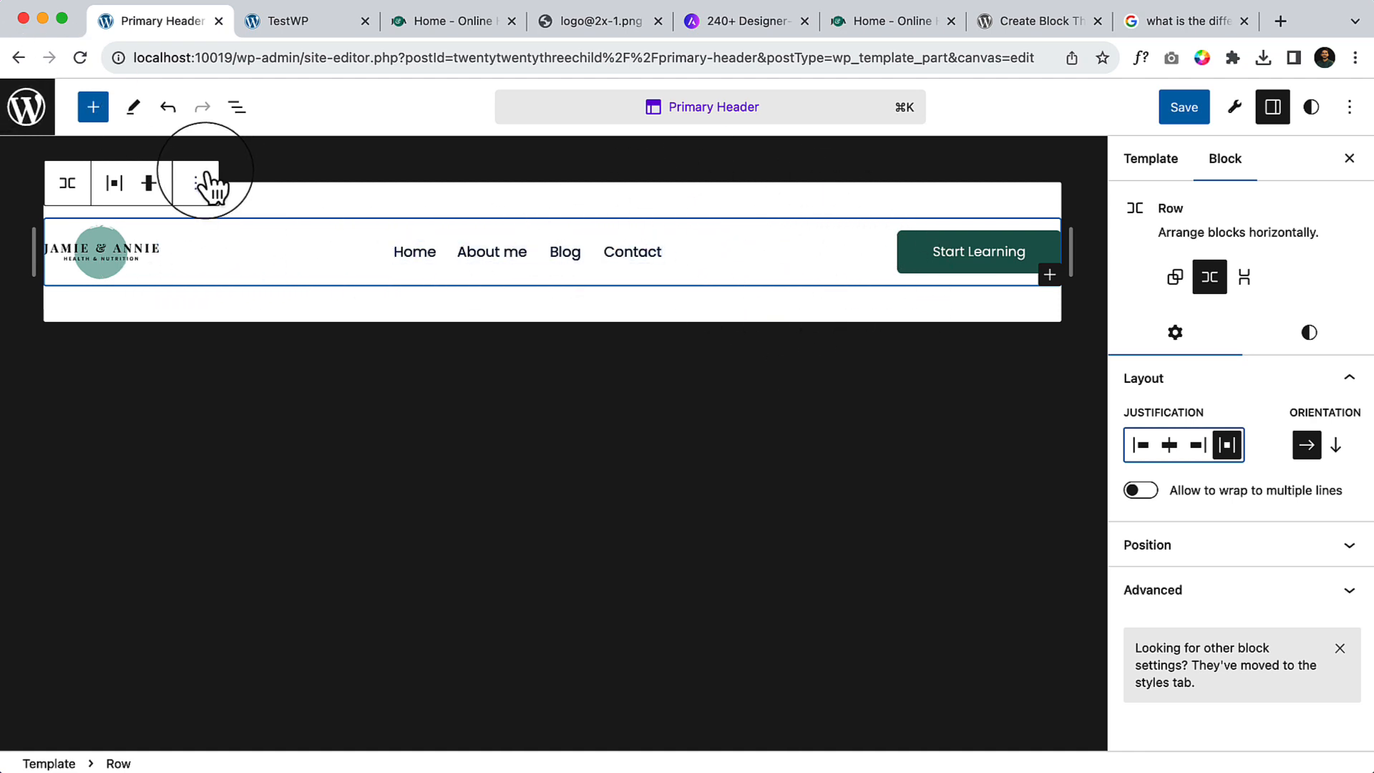
click(239, 113)
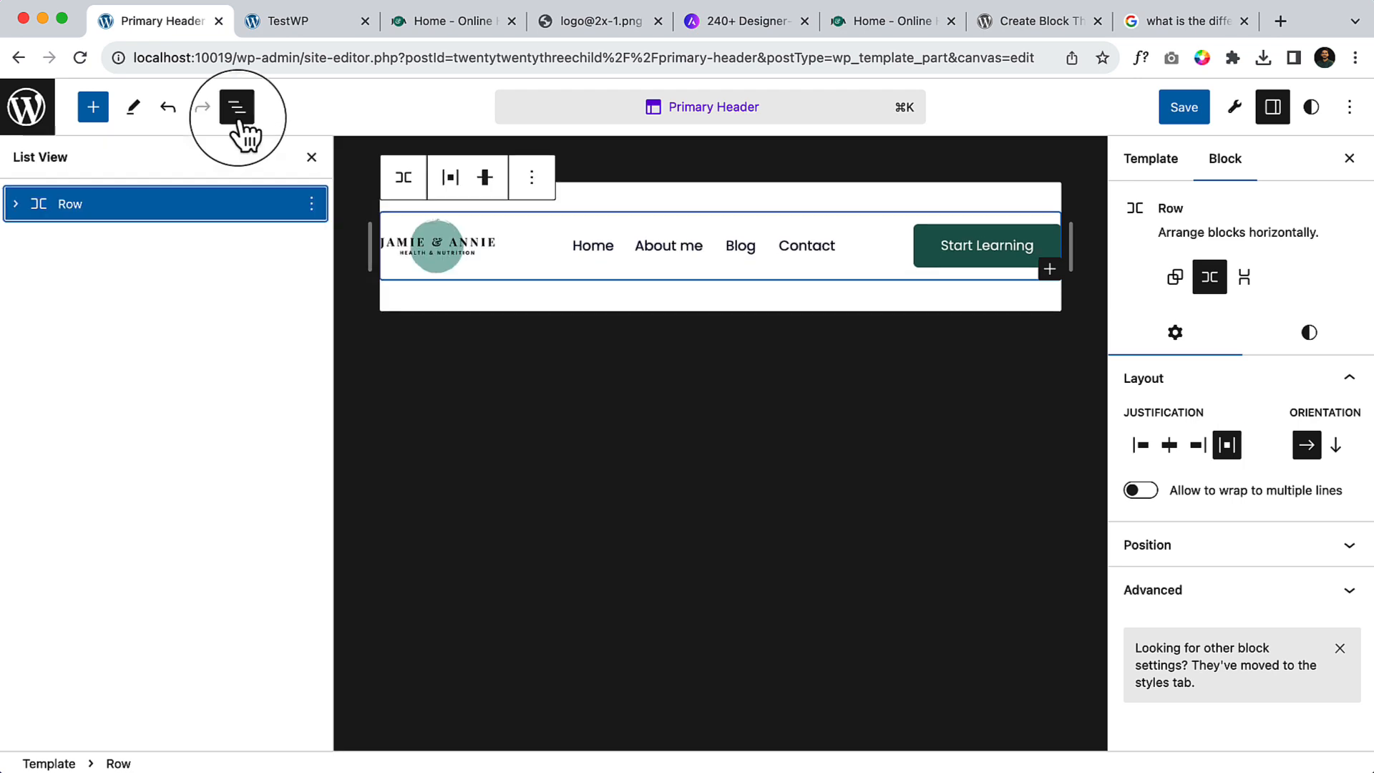
click(16, 206)
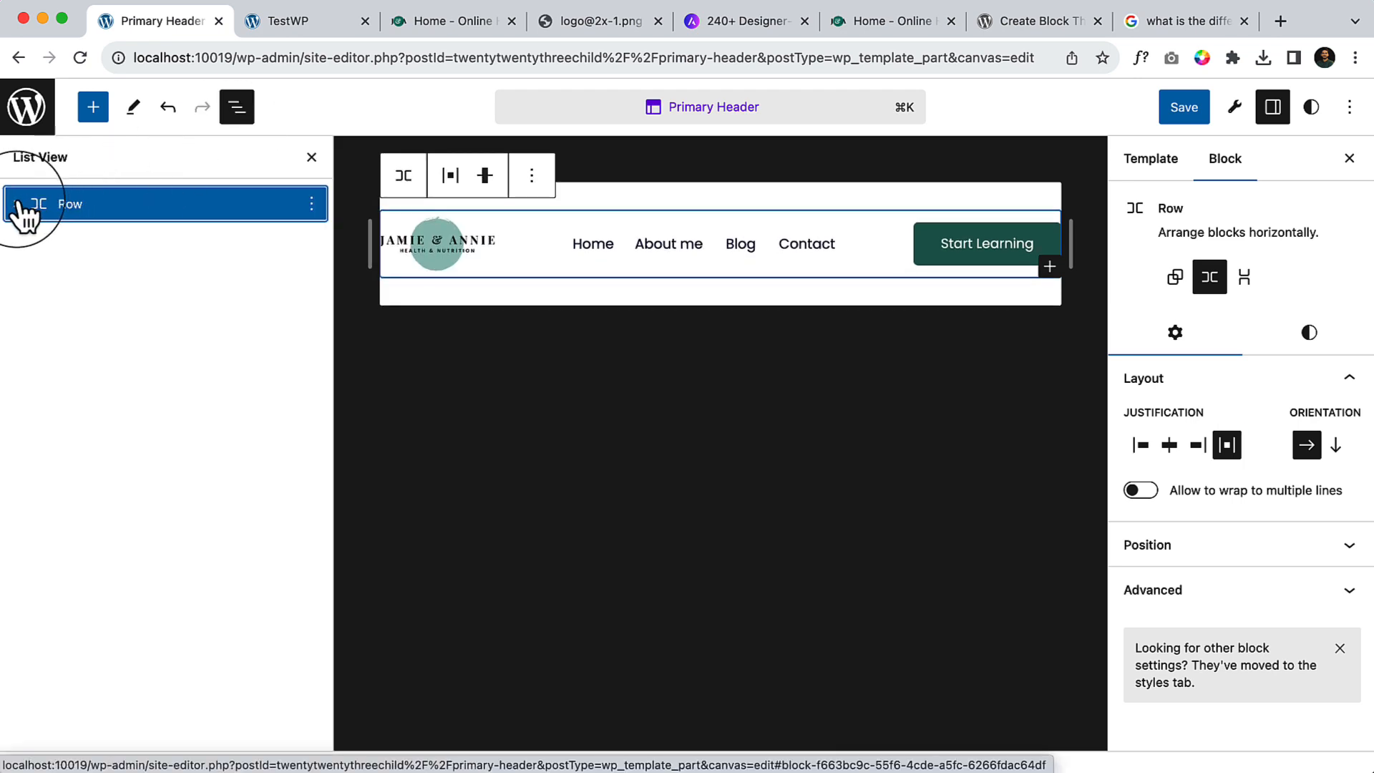
click(204, 283)
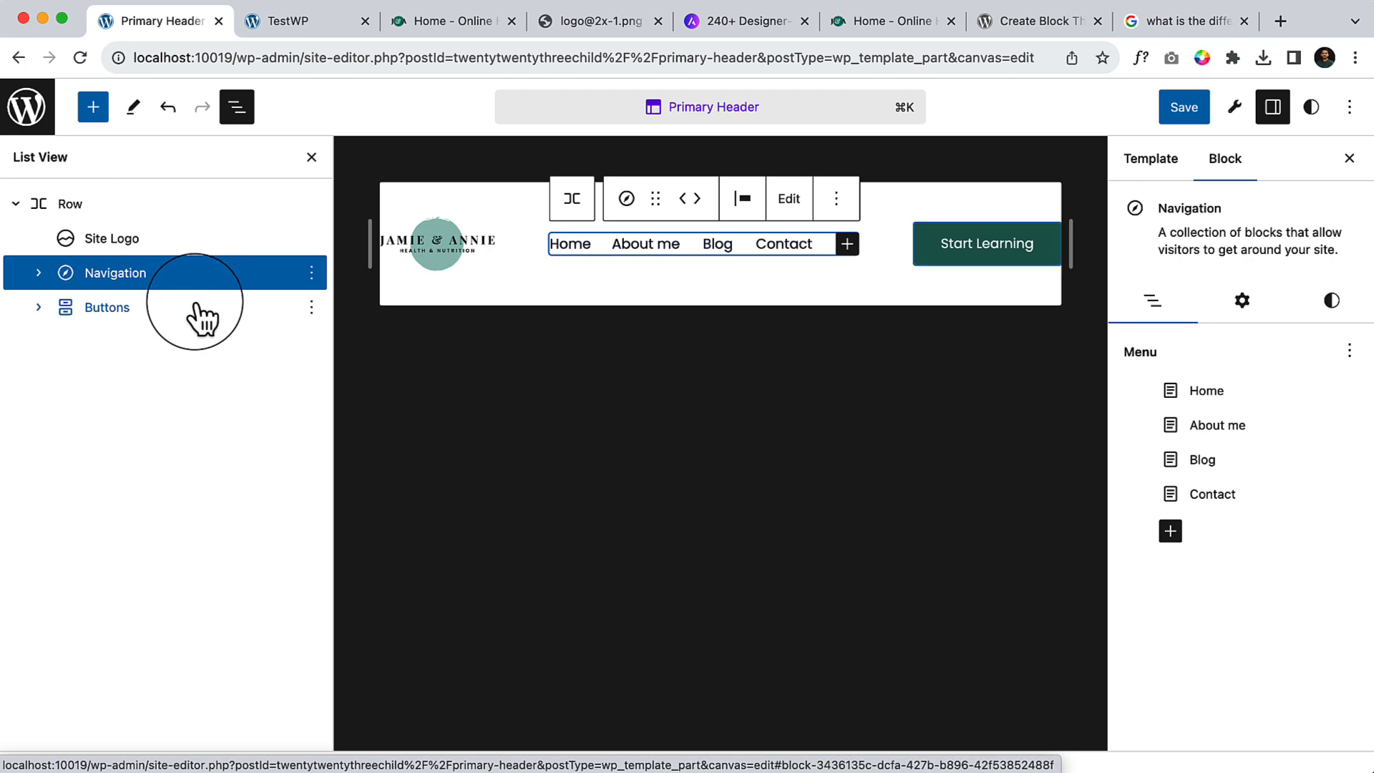
click(196, 306)
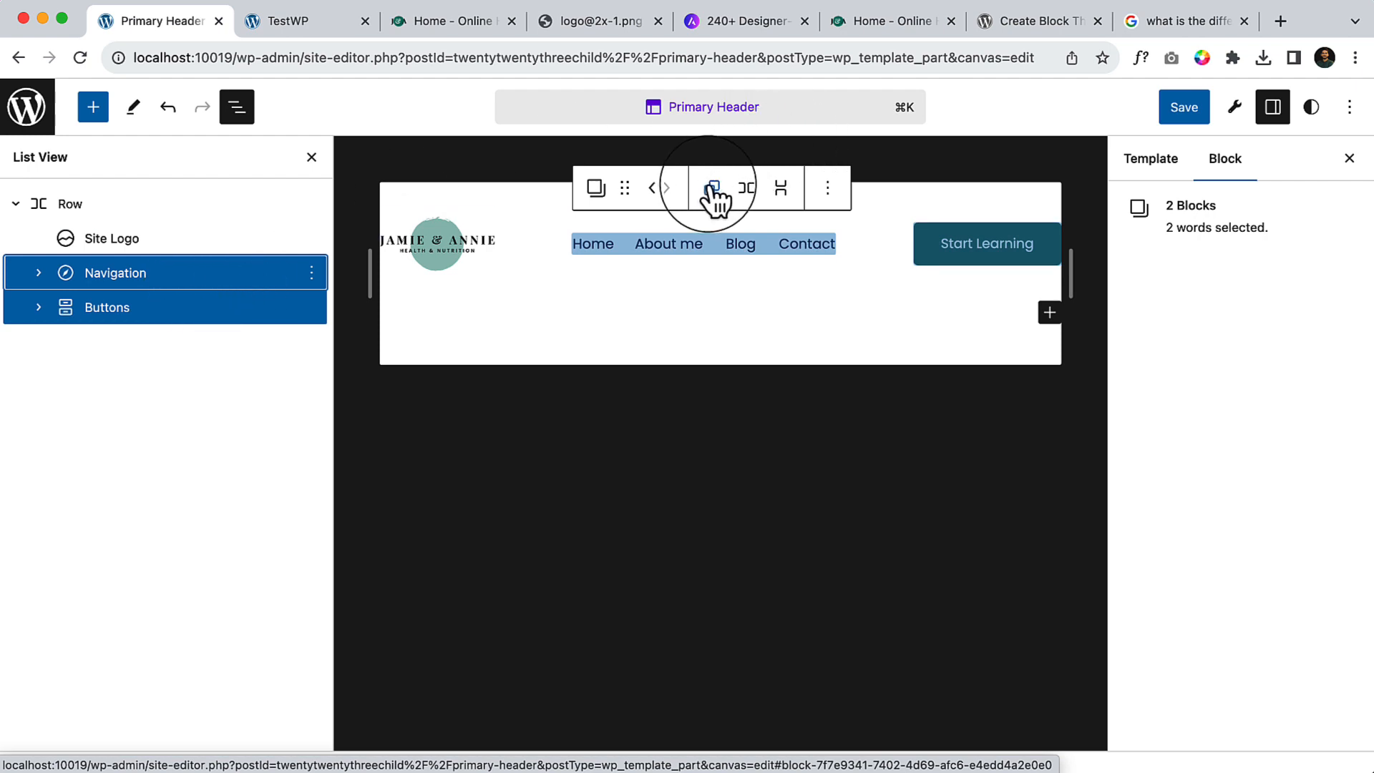
click(748, 189)
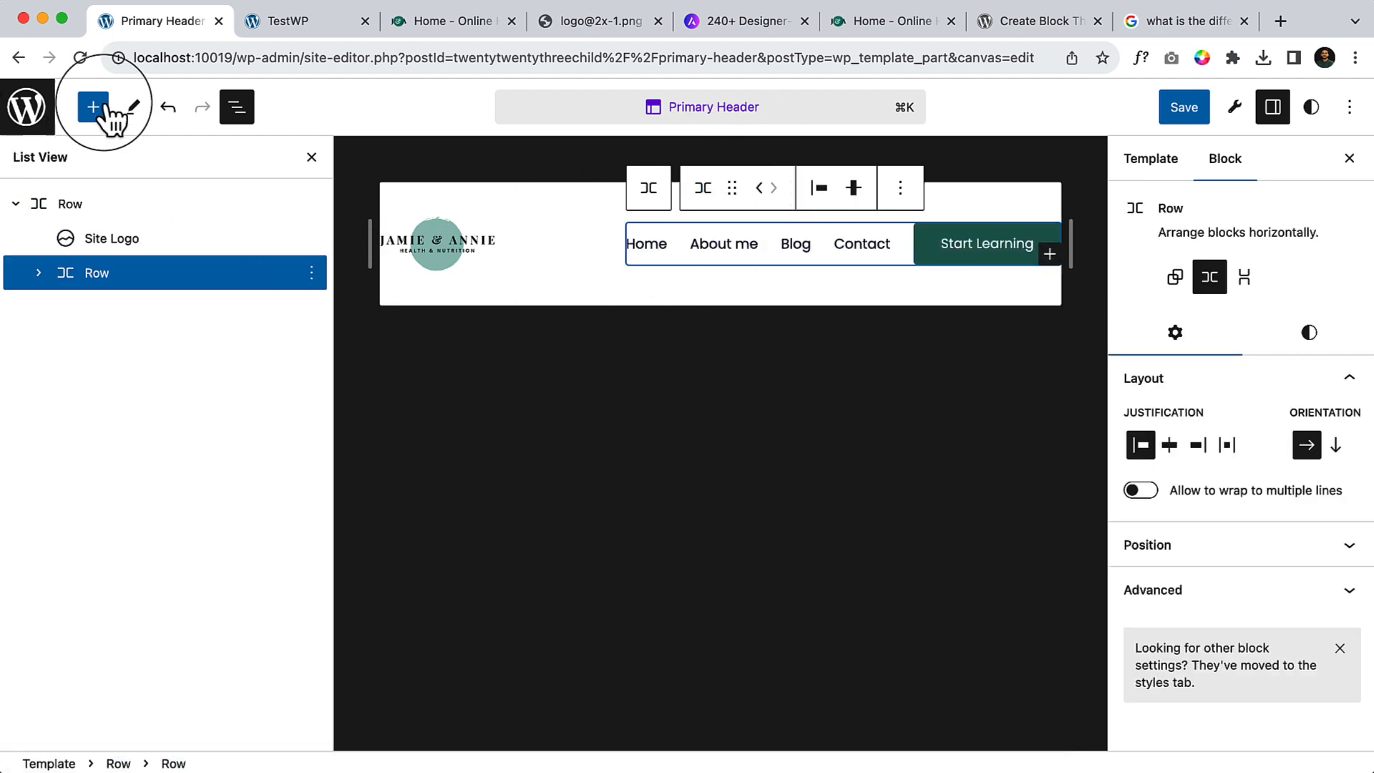
click(234, 116)
click(857, 630)
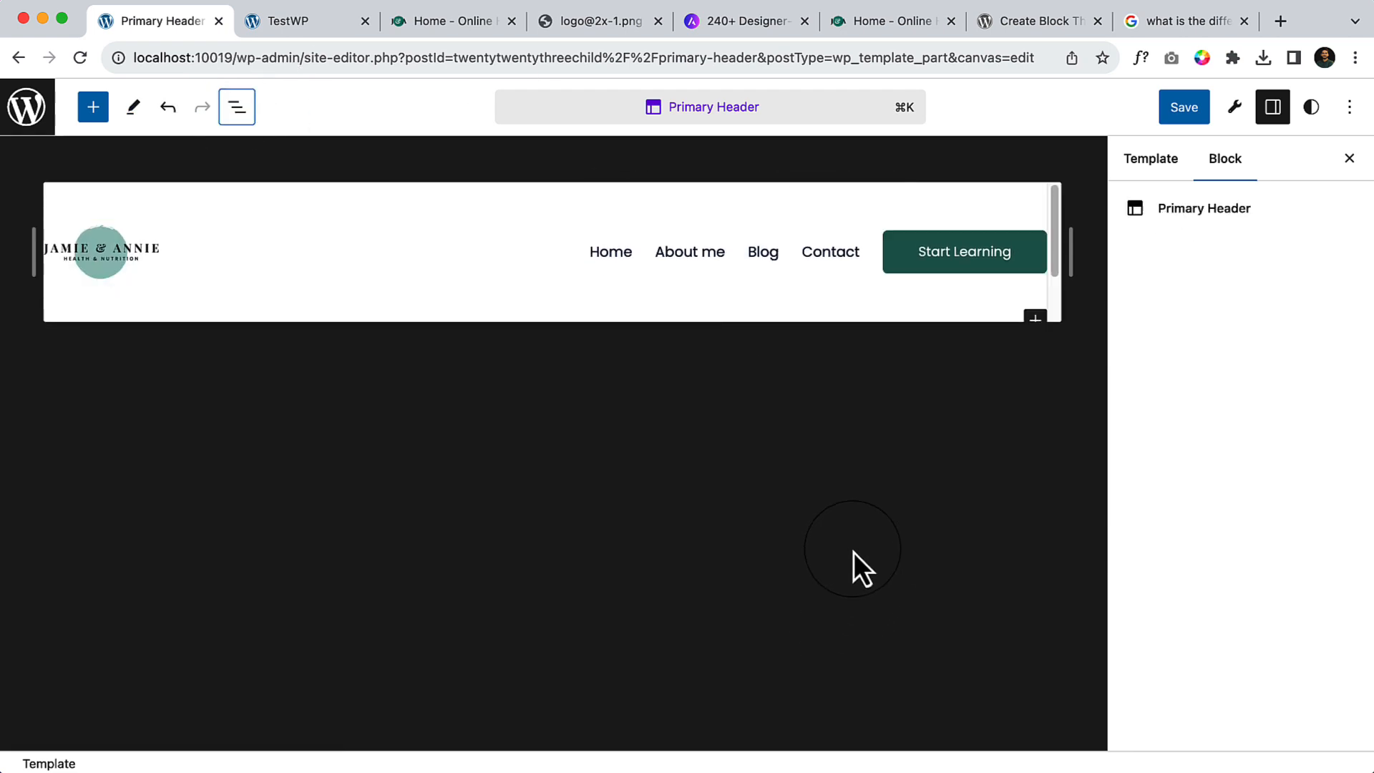
click(519, 315)
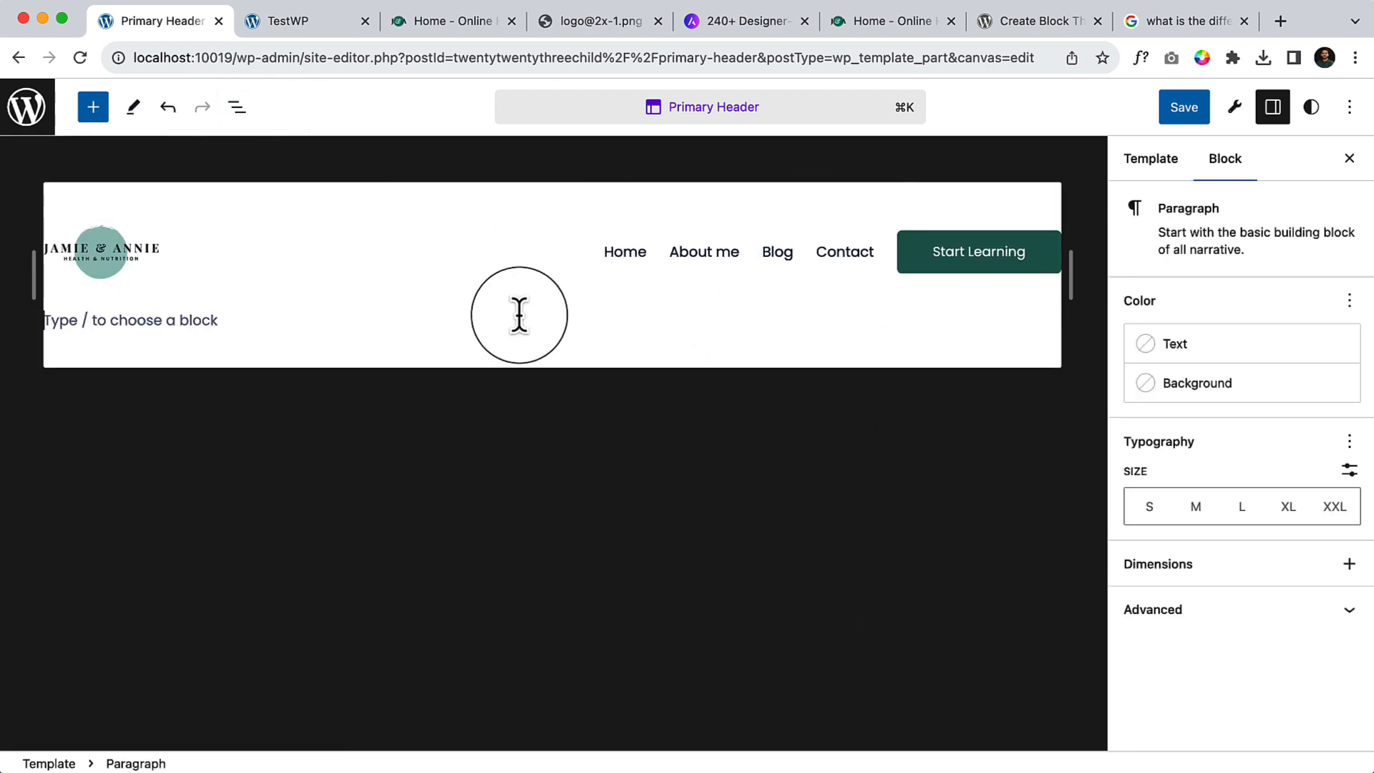
click(237, 107)
click(311, 238)
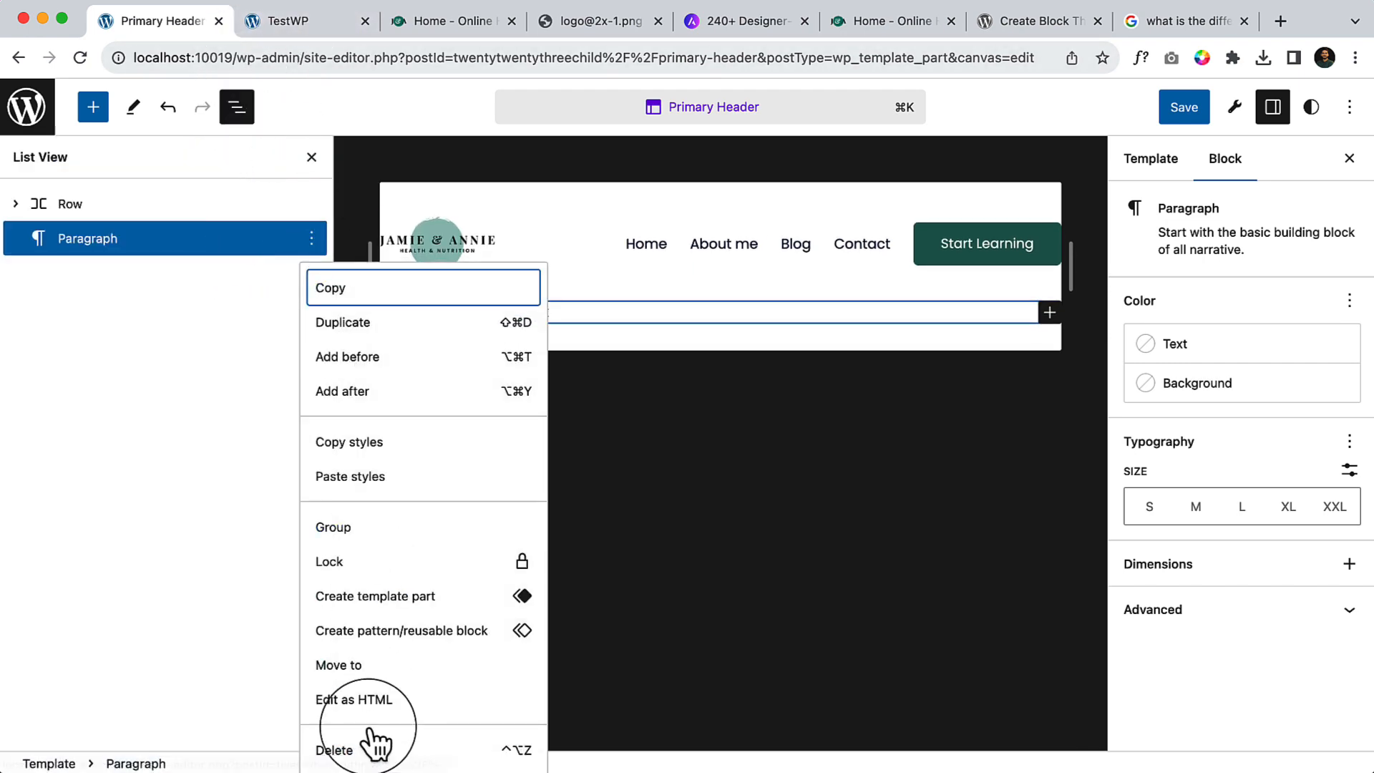
click(369, 747)
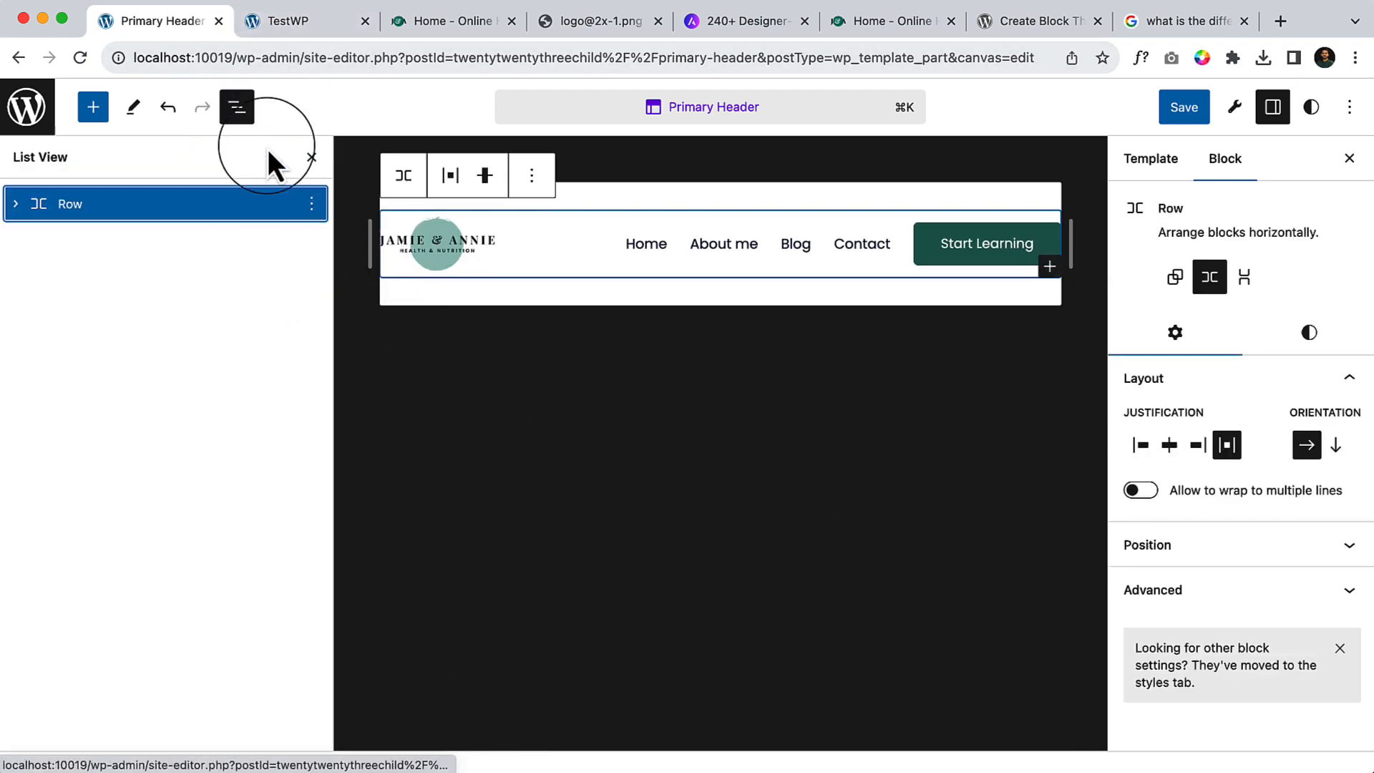
click(236, 108)
click(931, 421)
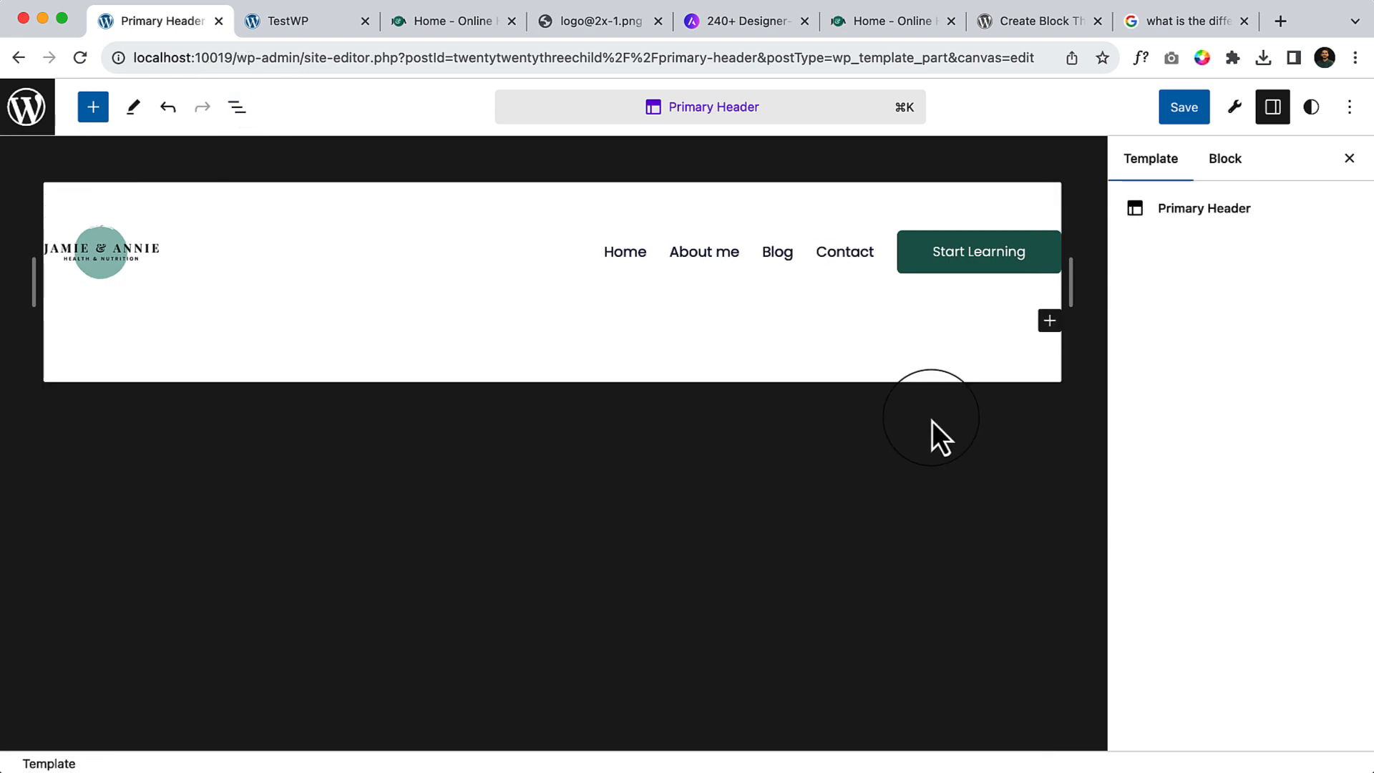
Step: Save the Primary Header template part and reload the TestWP front page to check the site's header
click(1188, 113)
click(1177, 108)
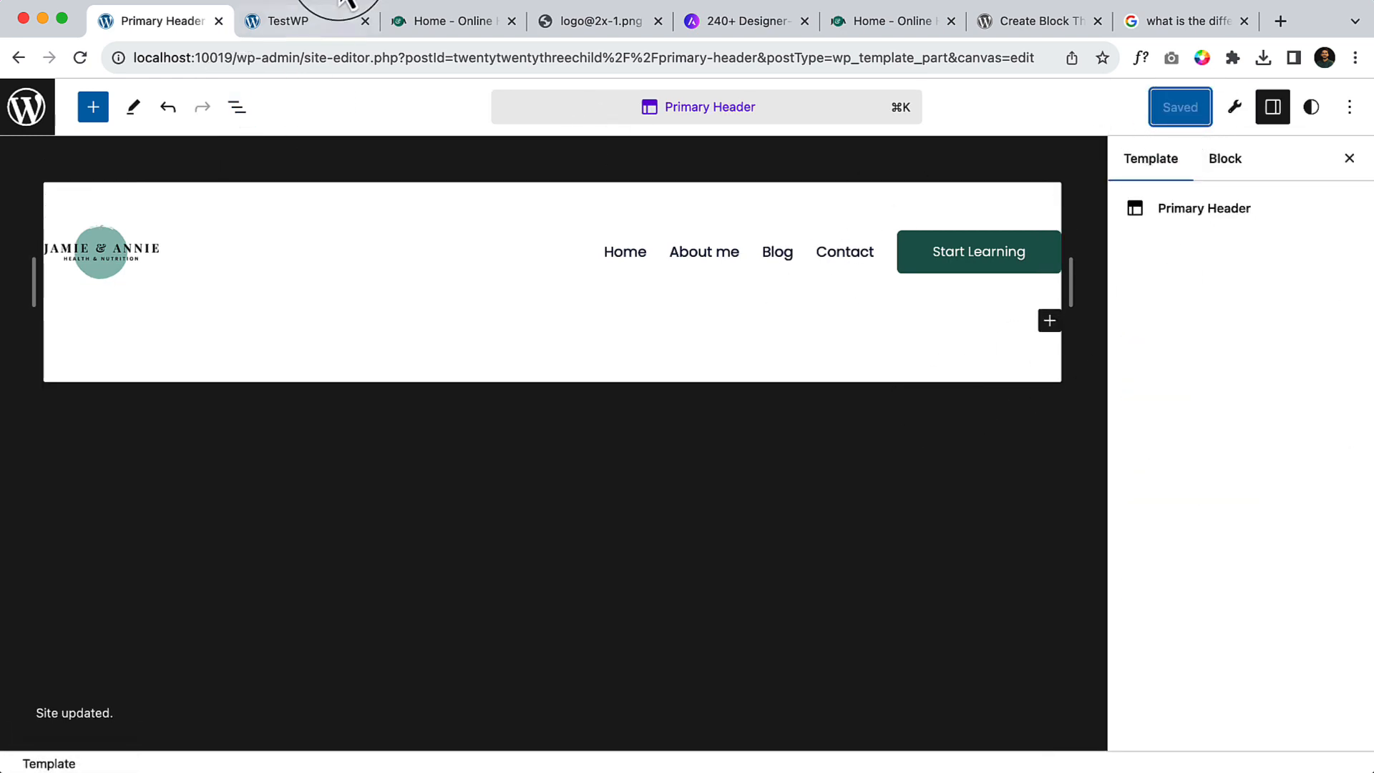
click(308, 30)
click(339, 46)
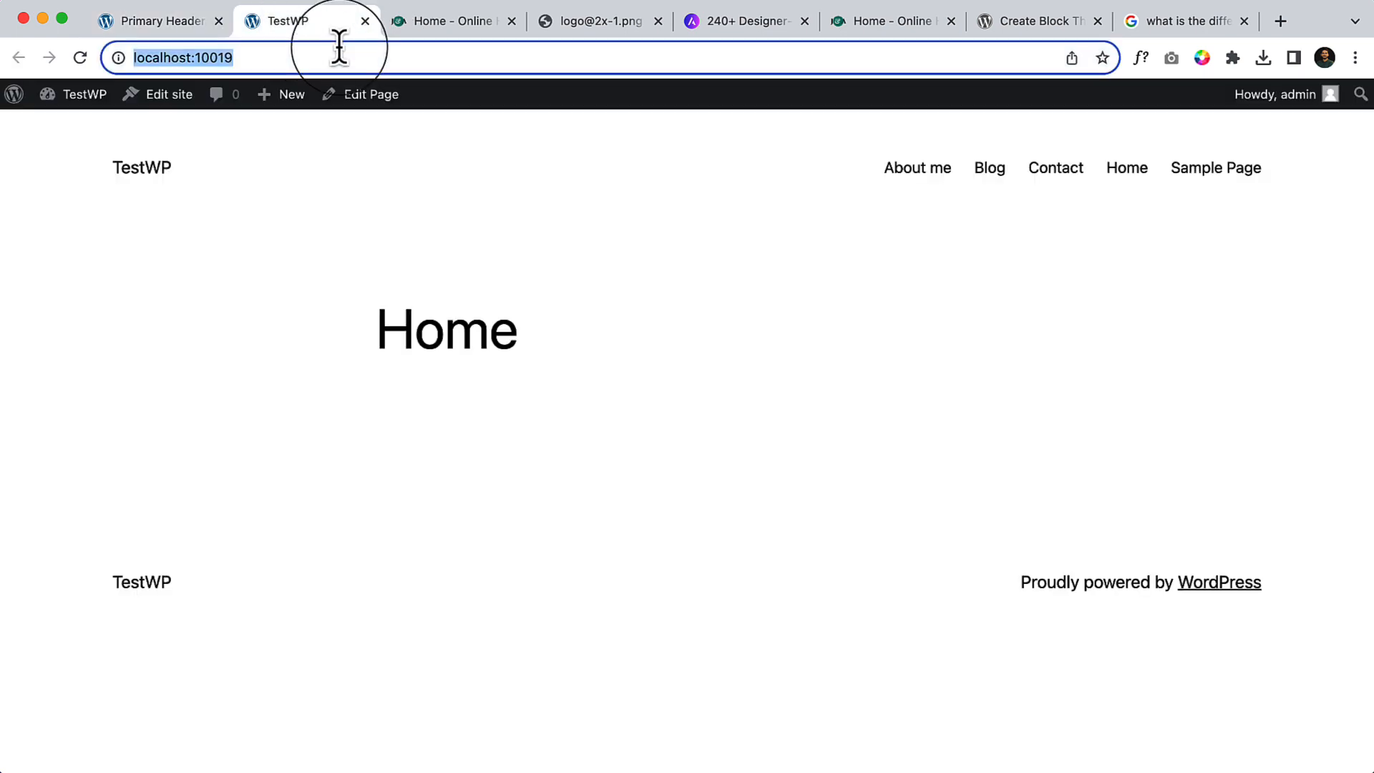
key(Return)
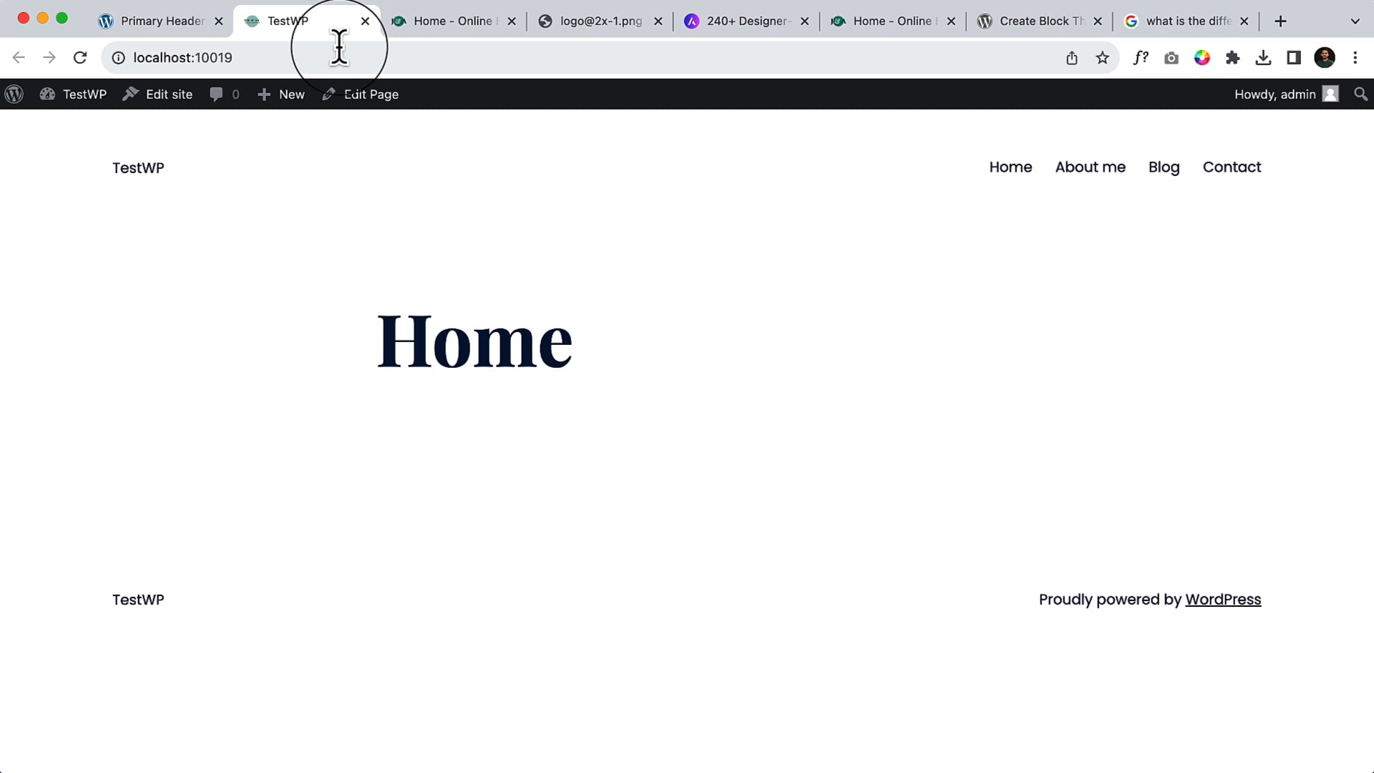
Step: Return to the site editor, leave the Primary Header, and look through the site's Patterns and Pages lists
click(182, 20)
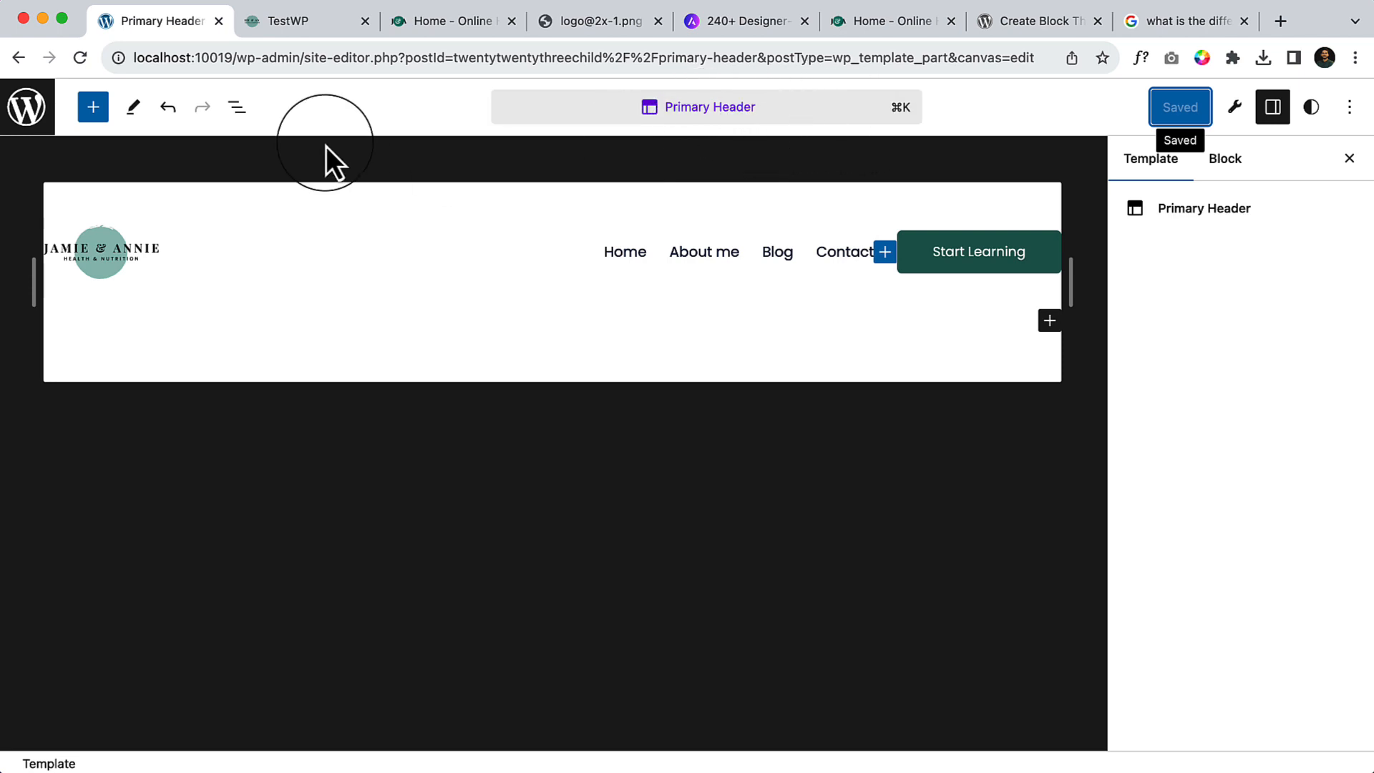
click(26, 107)
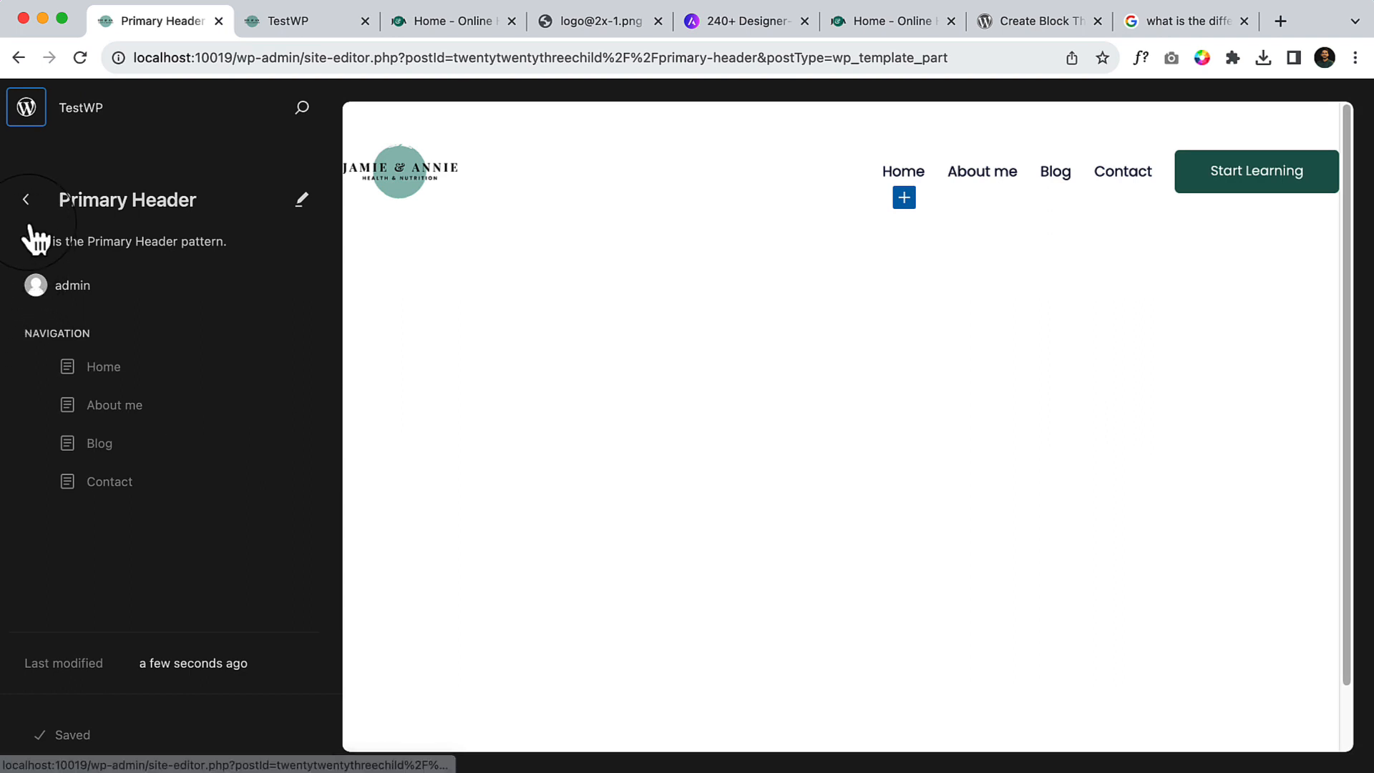
click(26, 200)
click(27, 202)
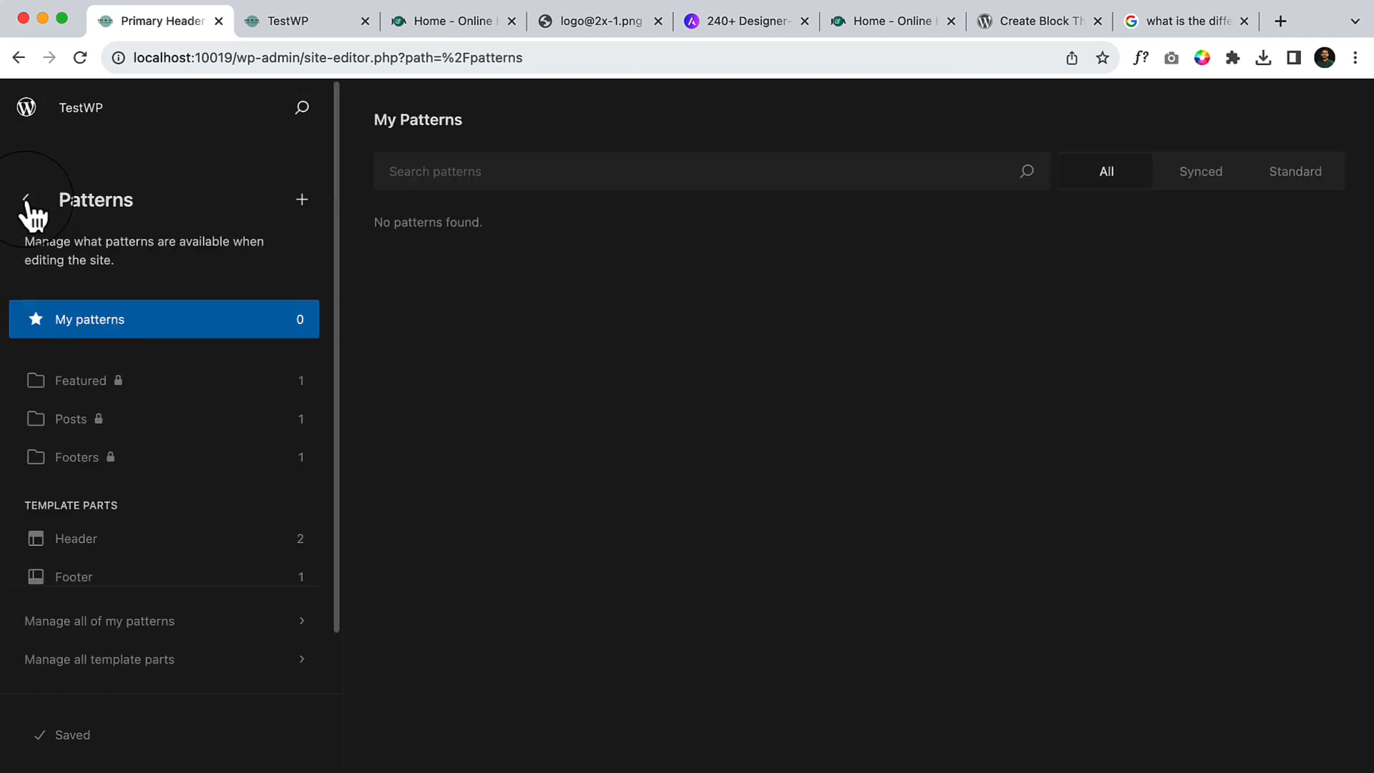
click(26, 201)
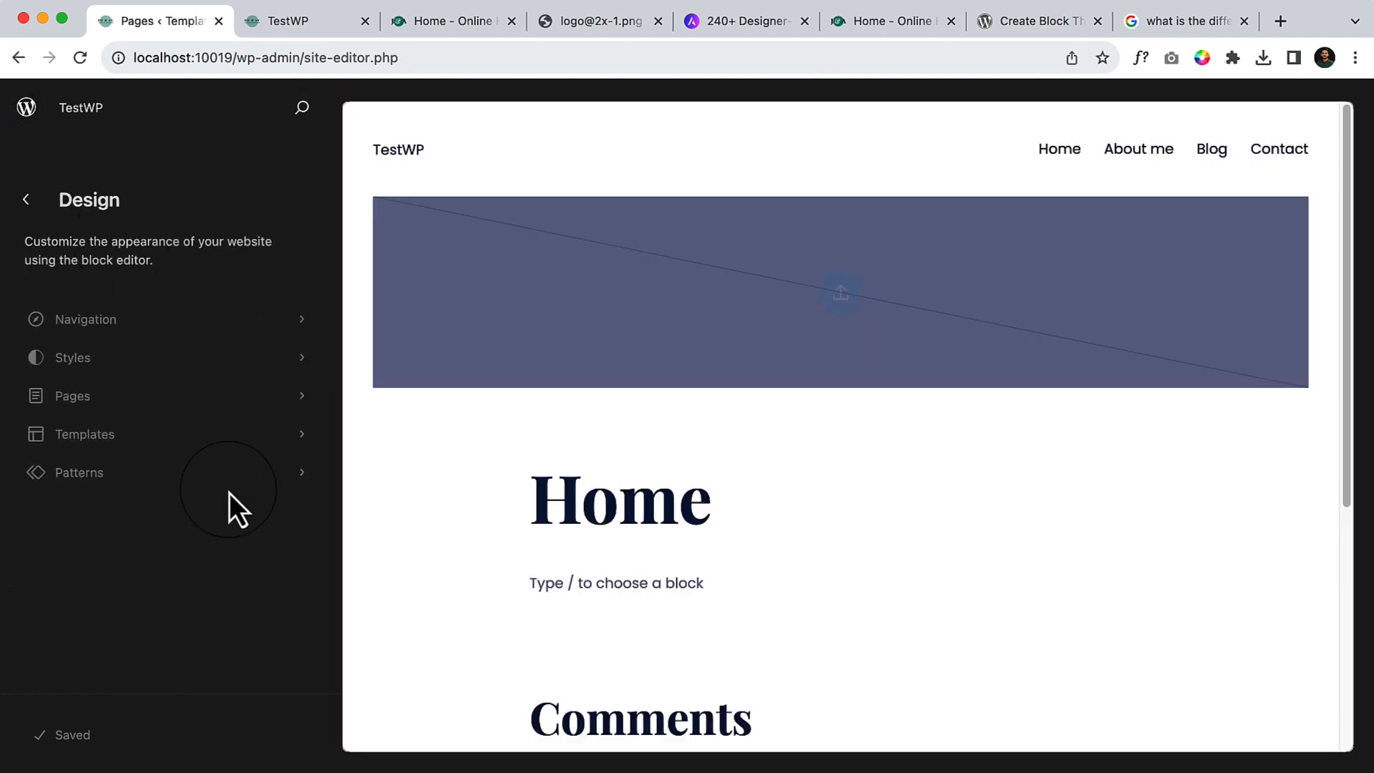
click(143, 393)
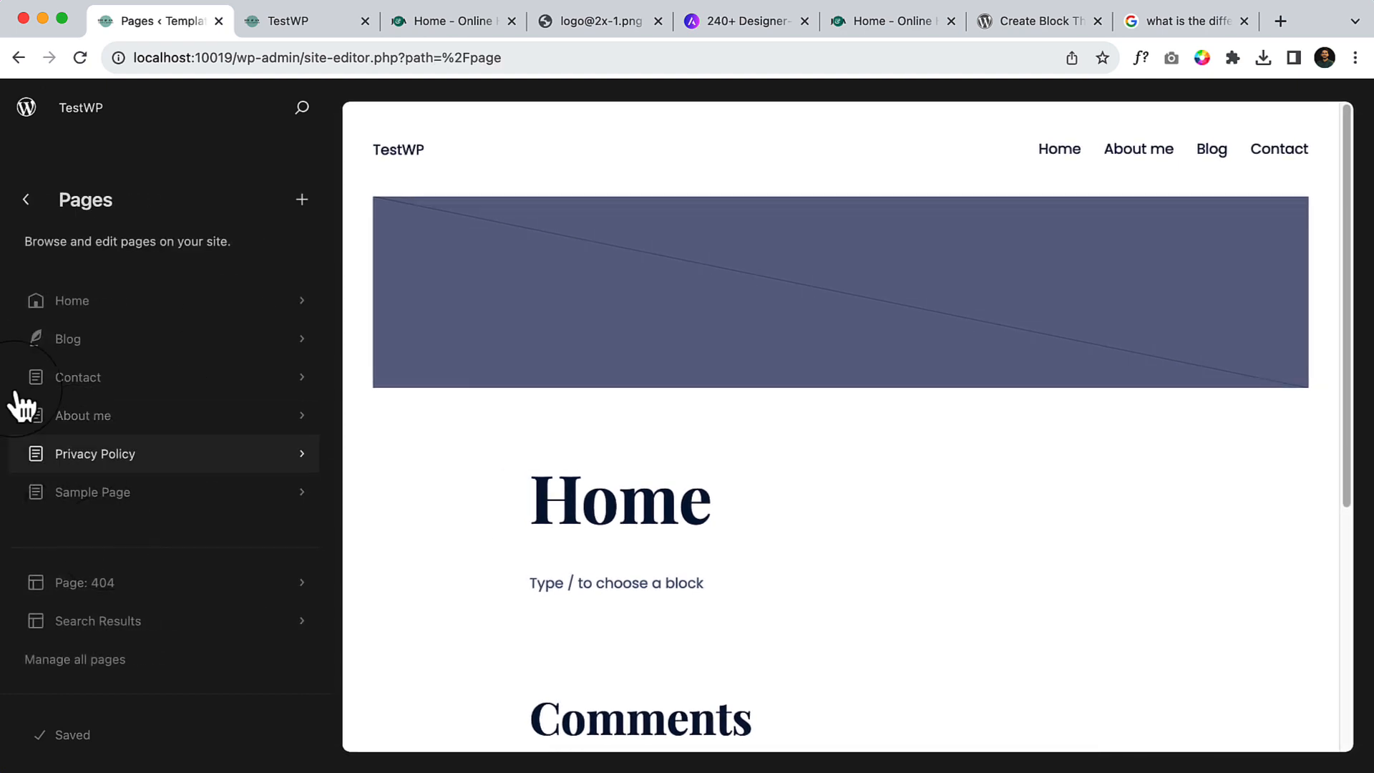
click(22, 200)
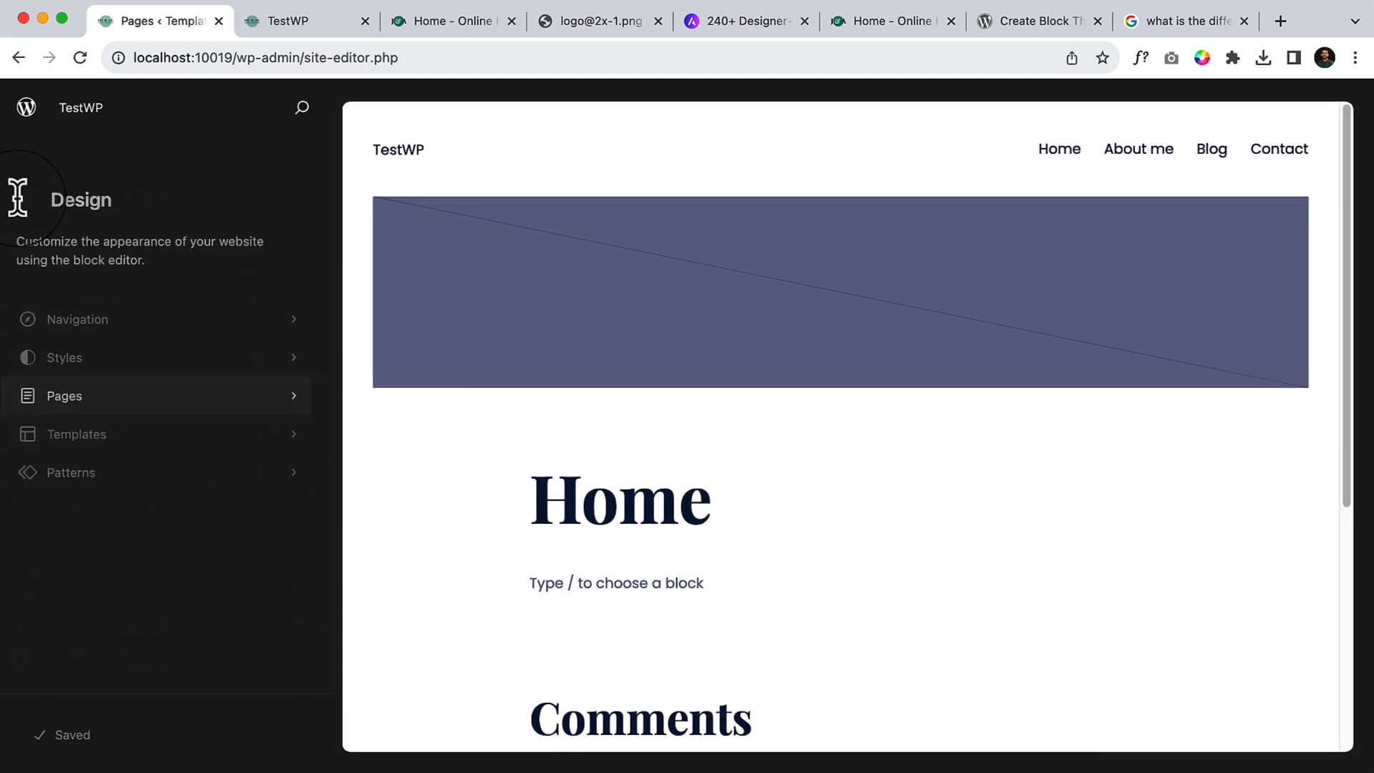
Step: Open the Pages template in the editor to examine its header area, and exit to the WordPress dashboard
click(105, 434)
scroll(233, 494, down, 1)
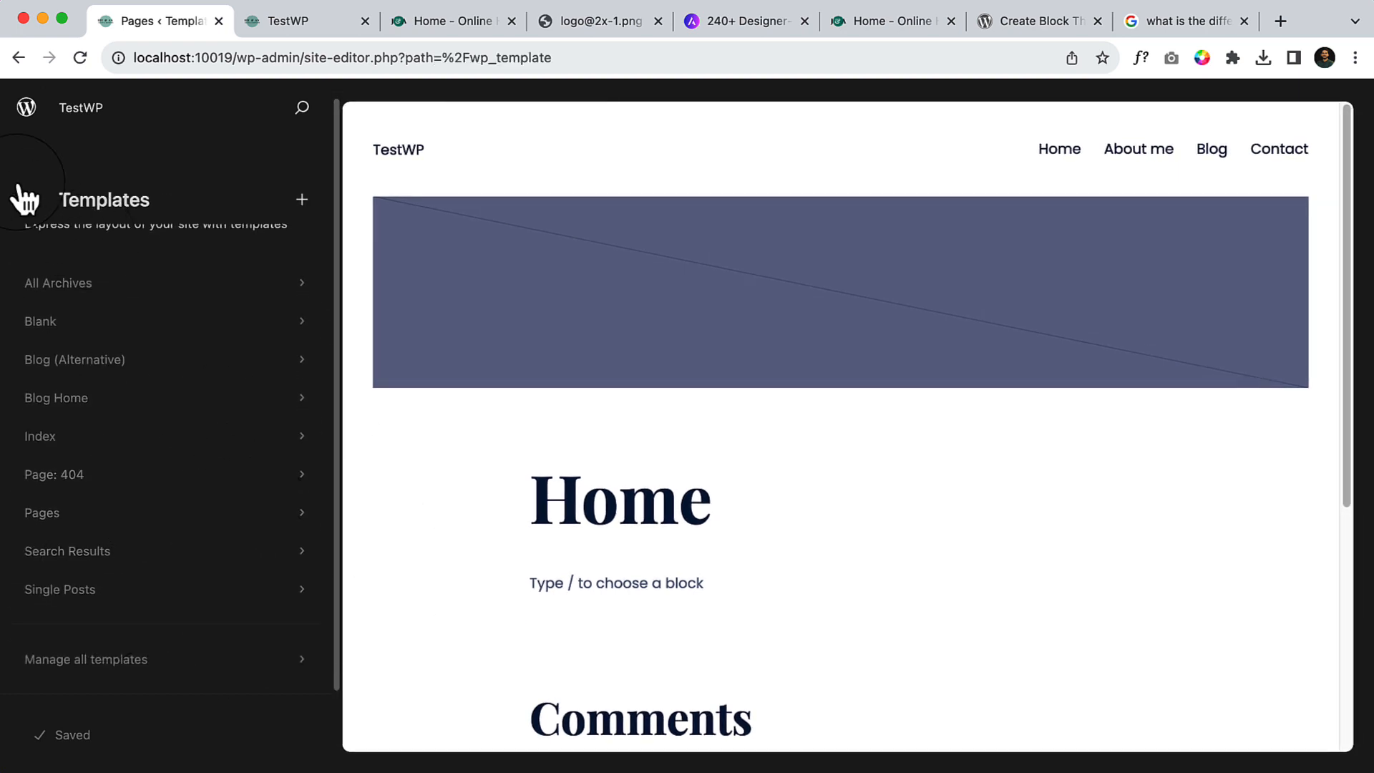
click(159, 530)
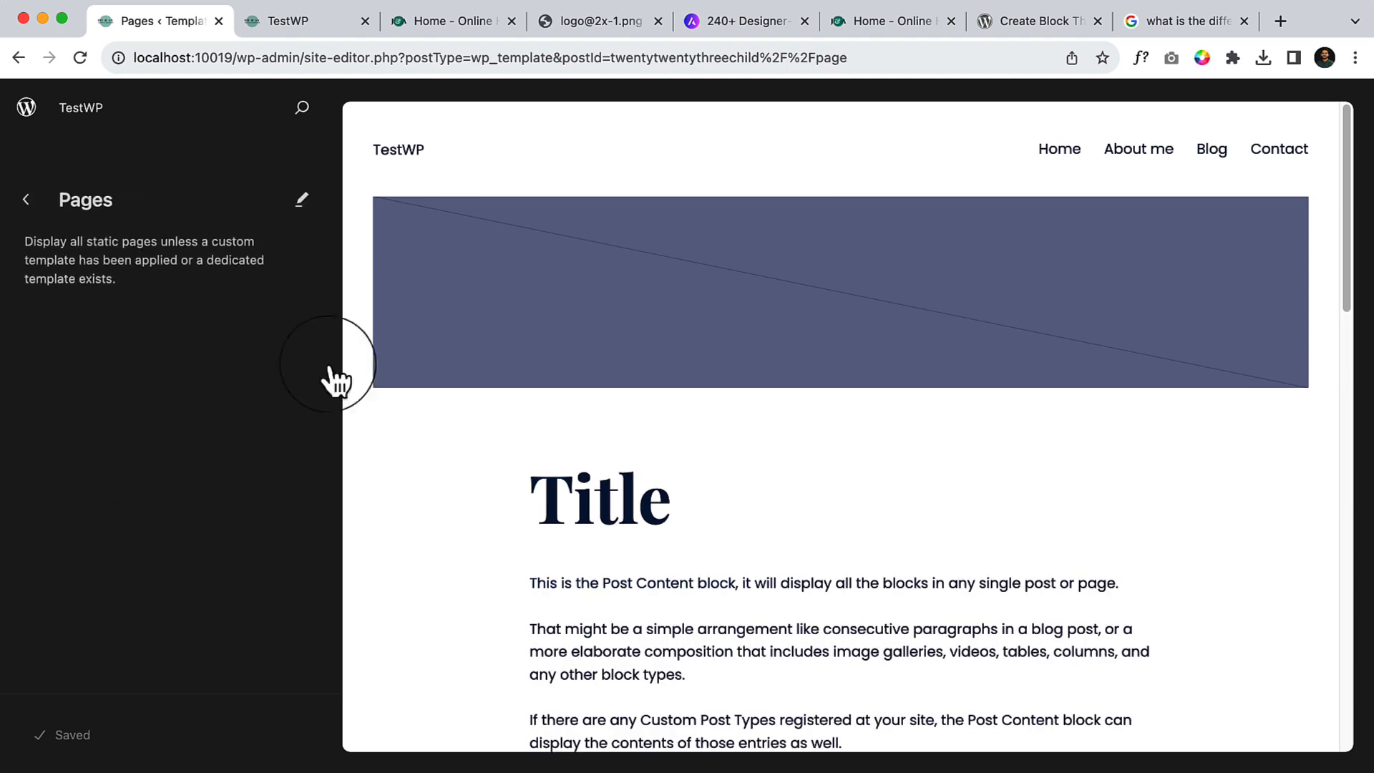
click(300, 199)
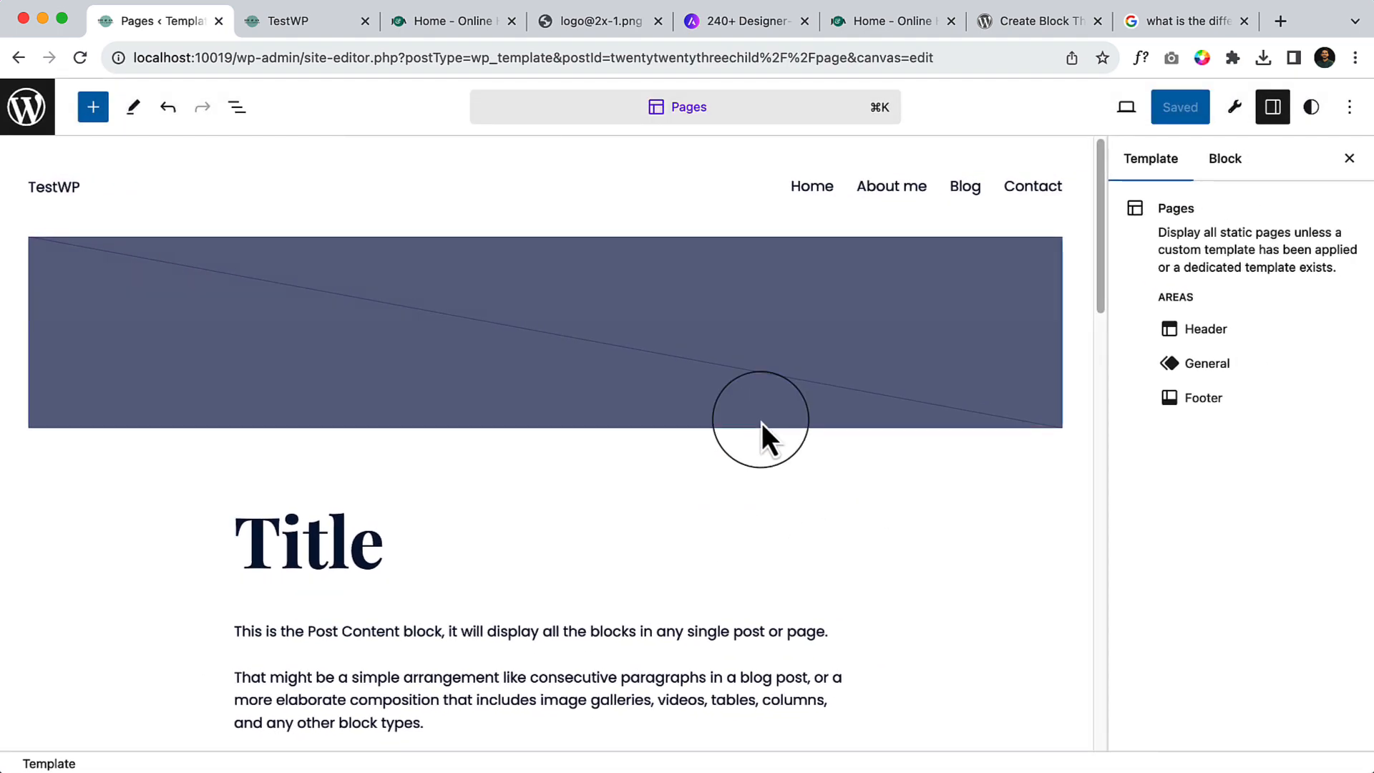
click(22, 114)
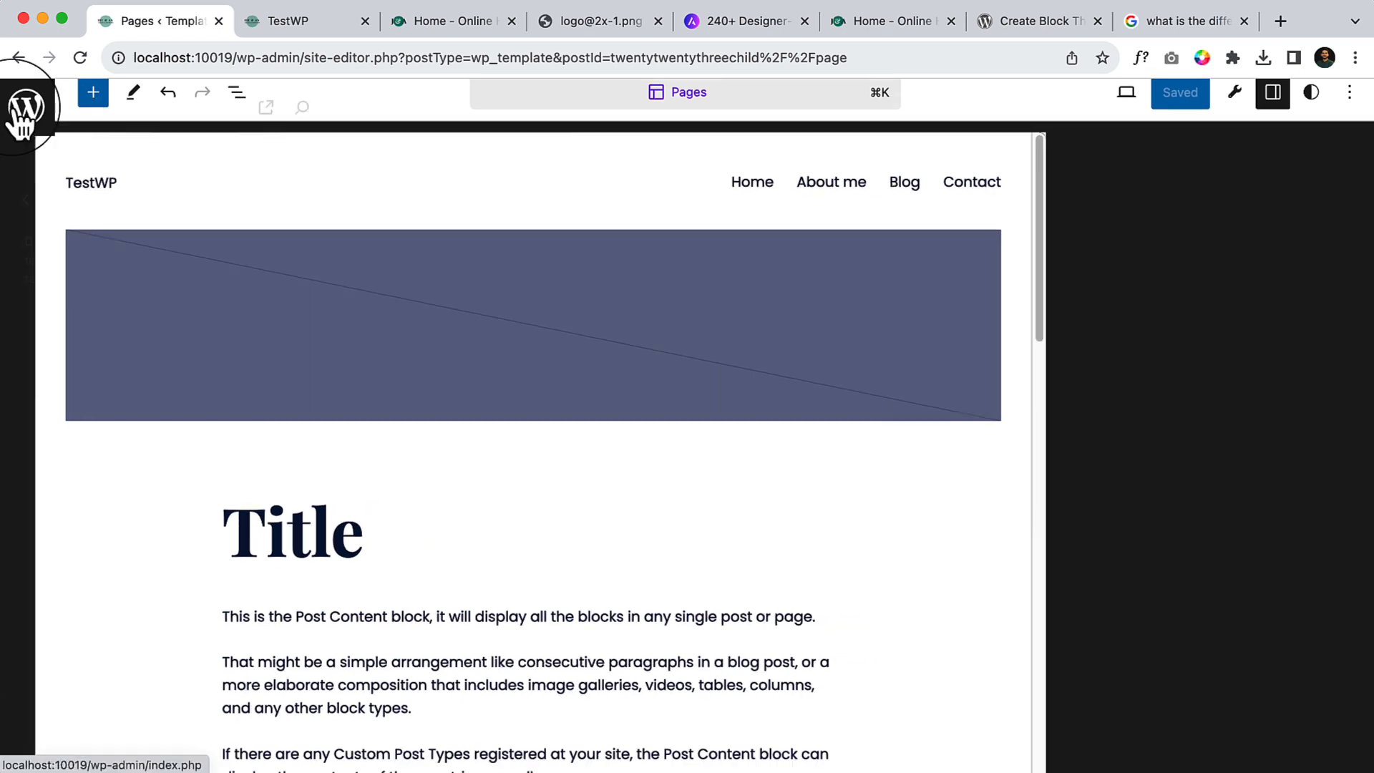
click(26, 206)
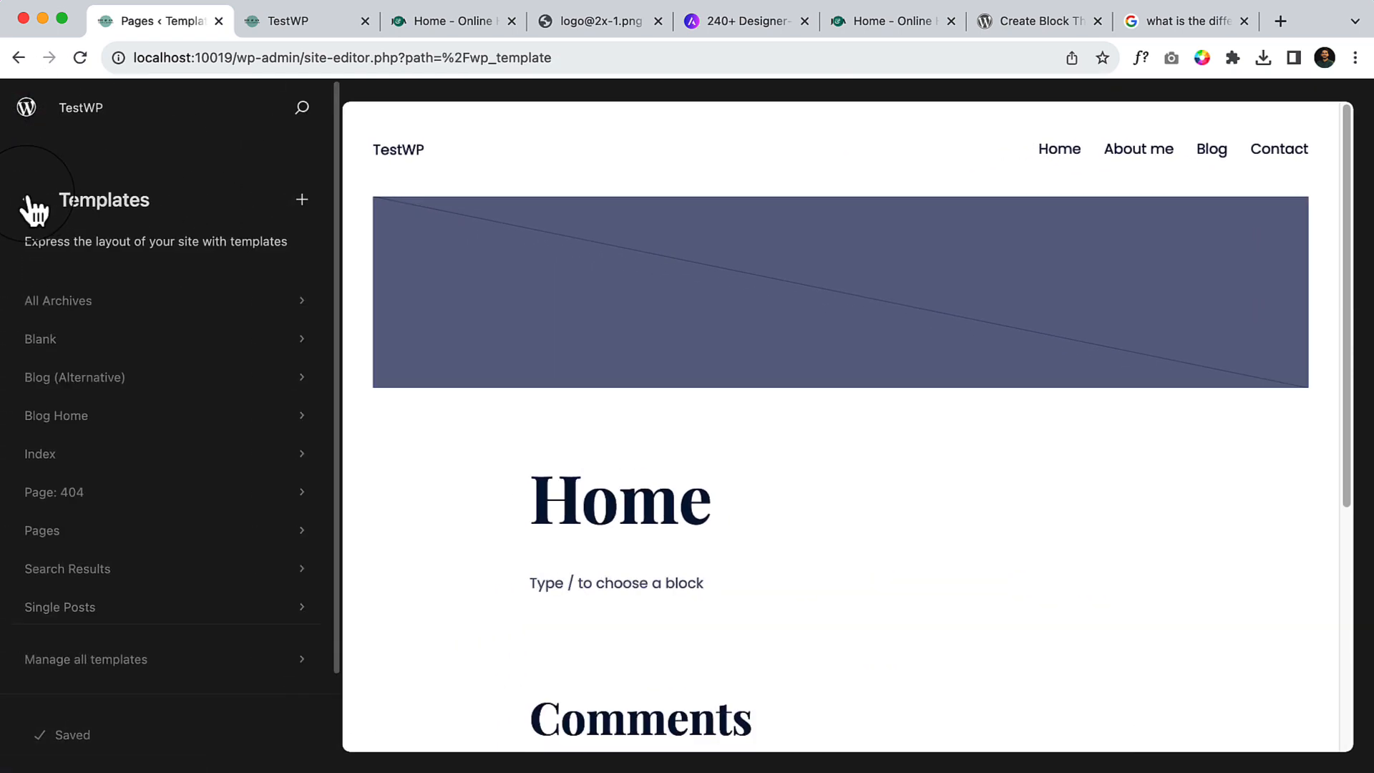
click(27, 196)
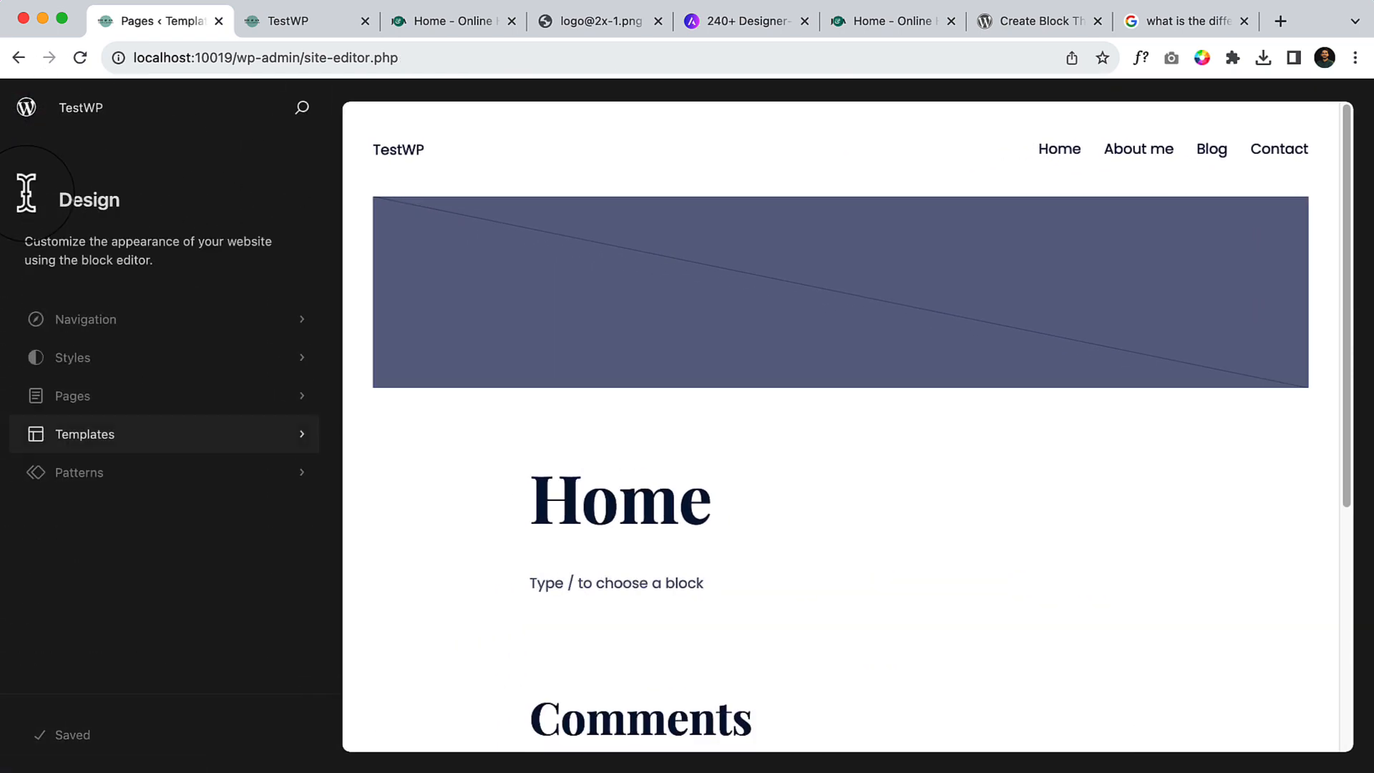
click(26, 194)
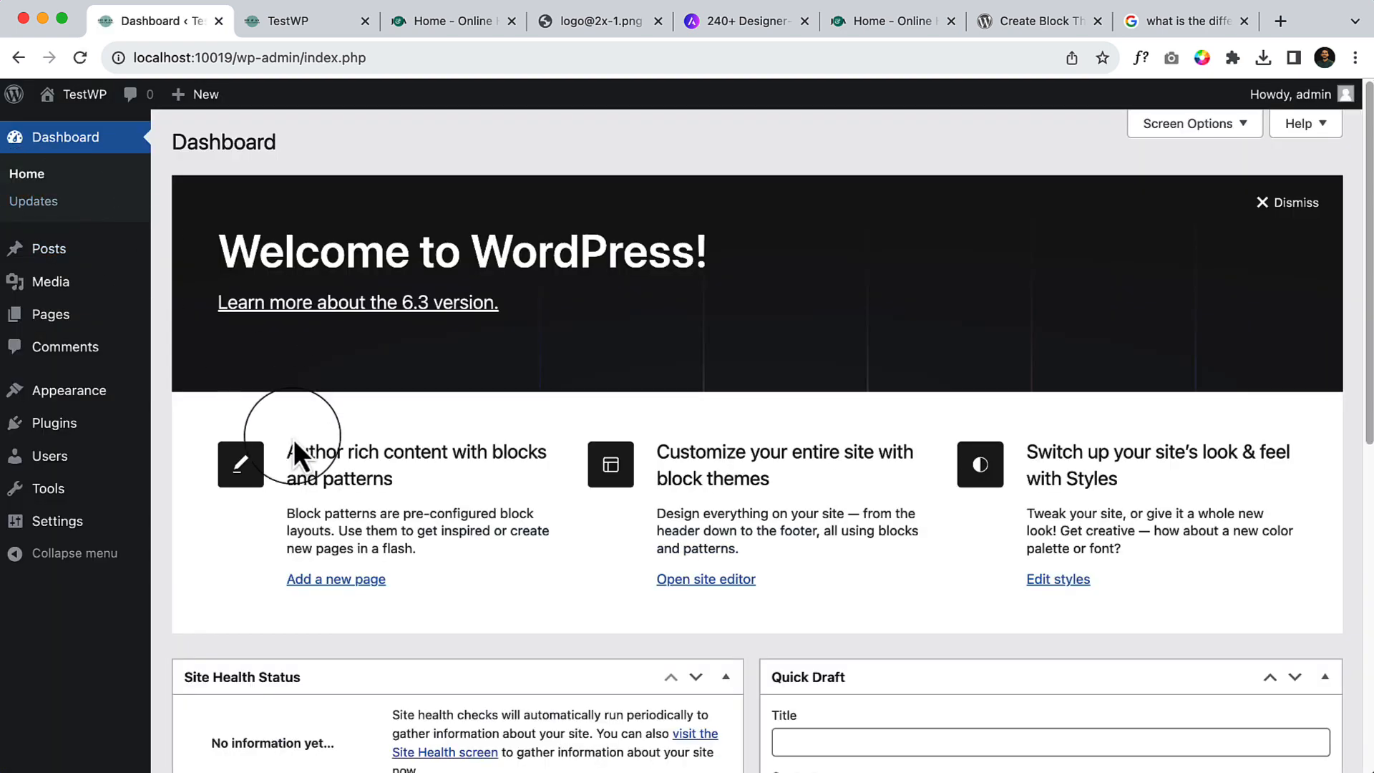
Step: Reopen the site editor, check the General template parts, and open Primary Header from the list of all template parts
mouse_move(74, 390)
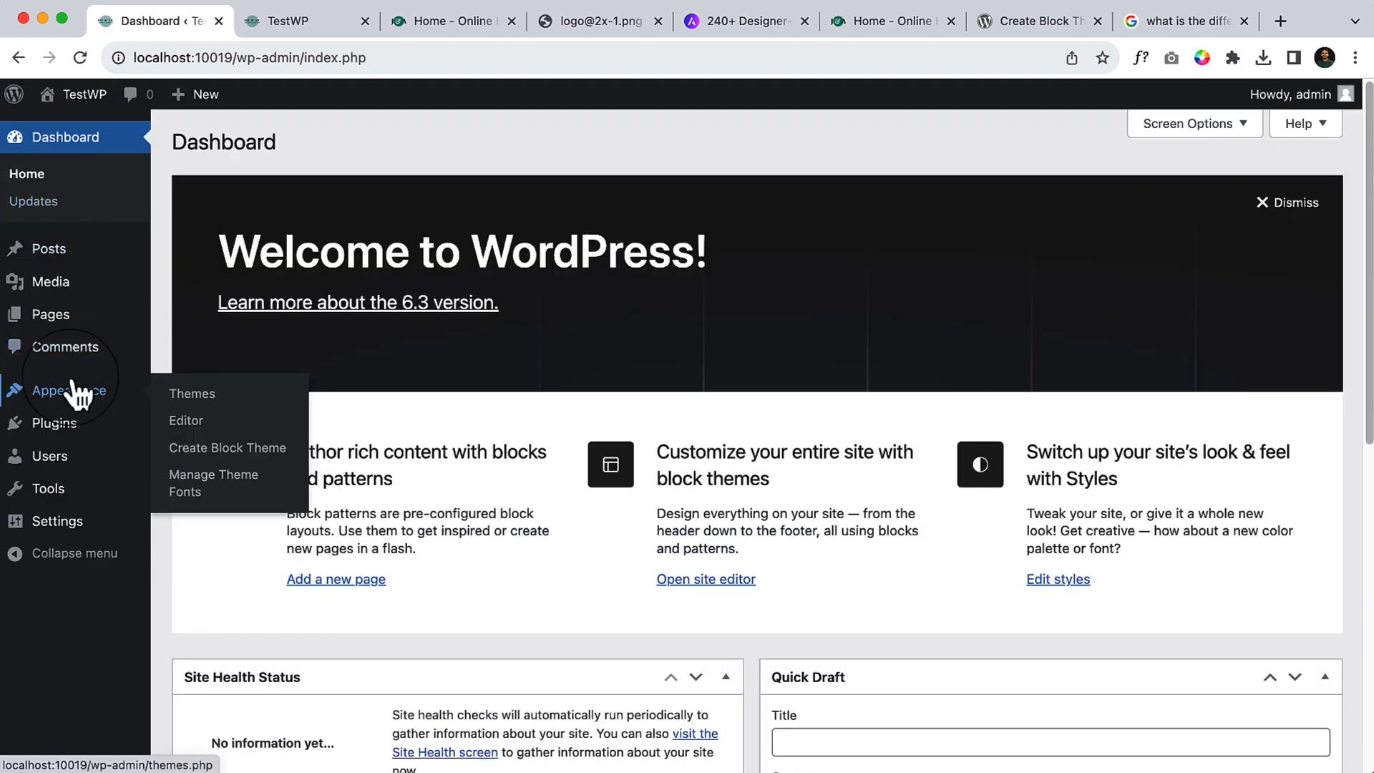
click(187, 424)
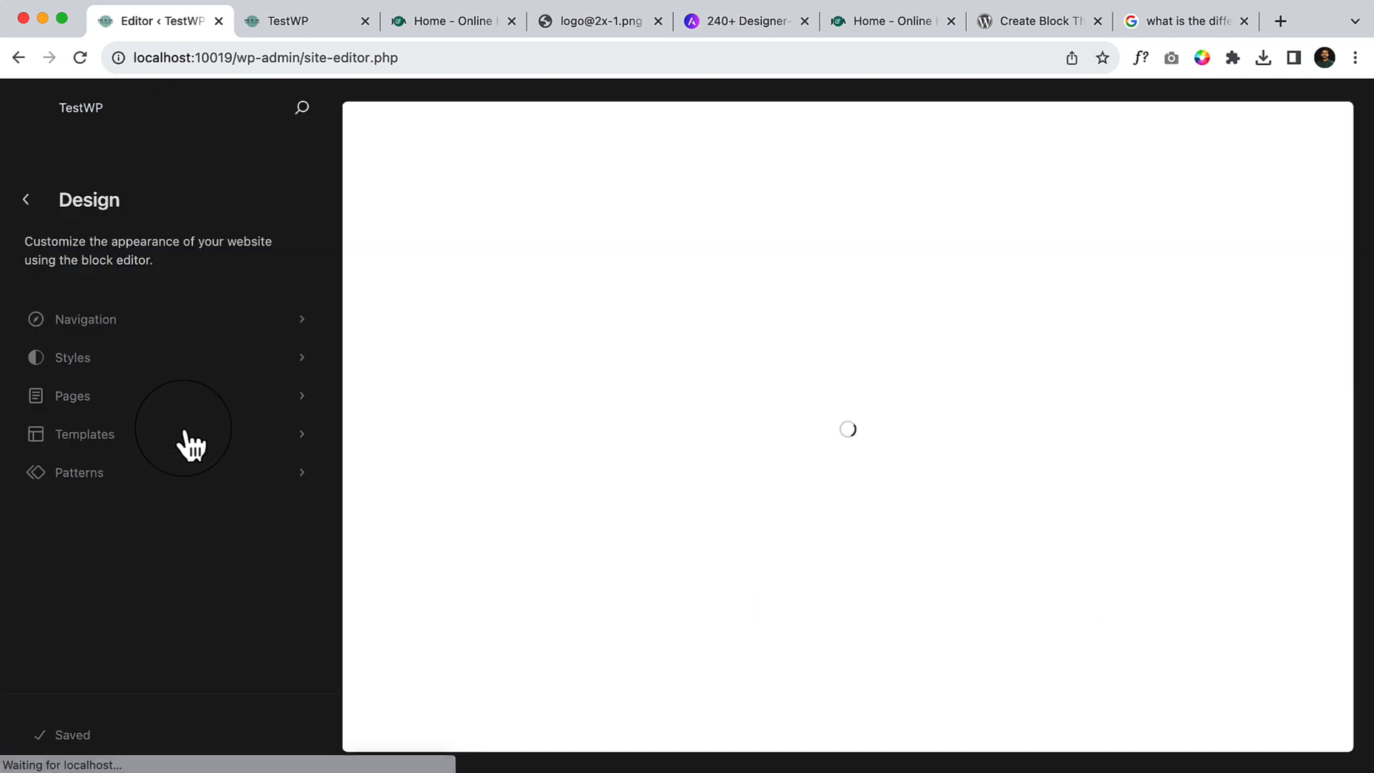
click(138, 472)
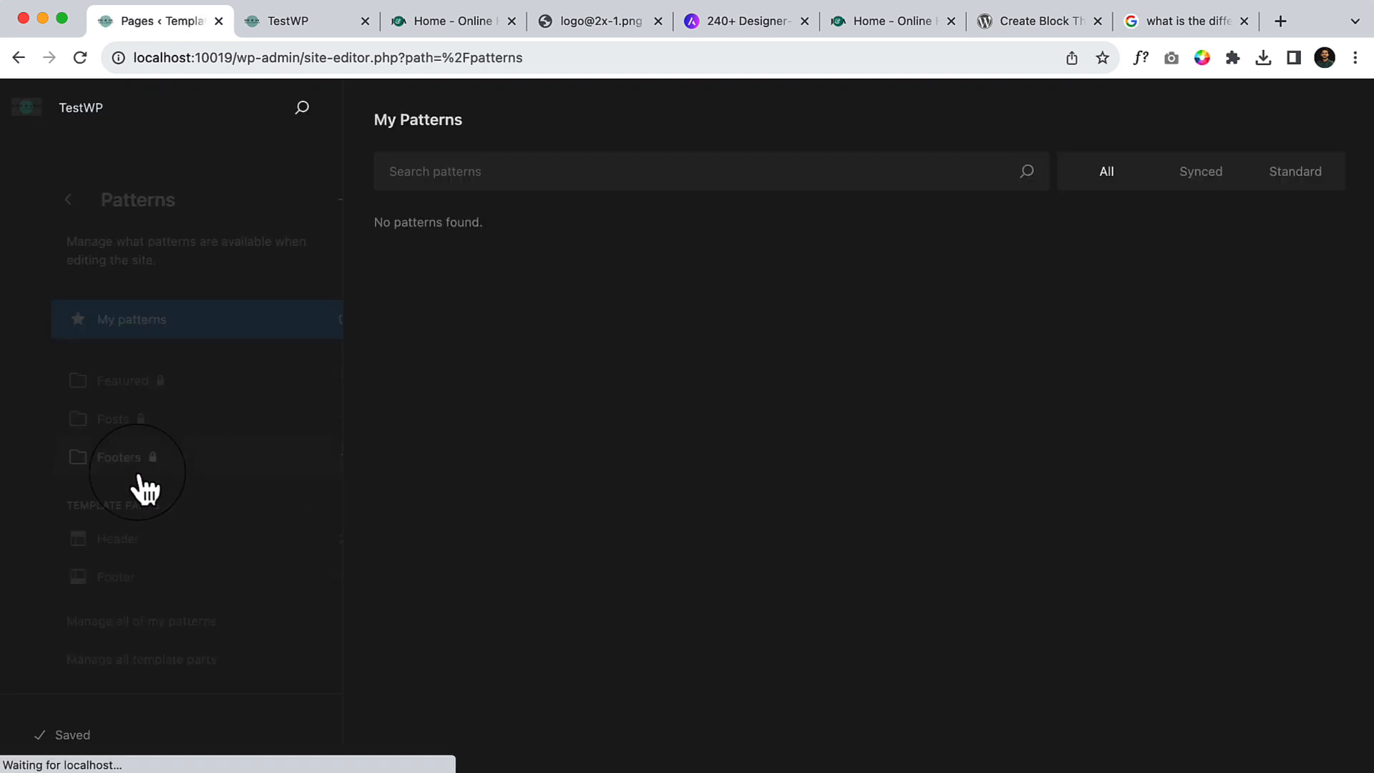
click(194, 398)
scroll(229, 546, down, 2)
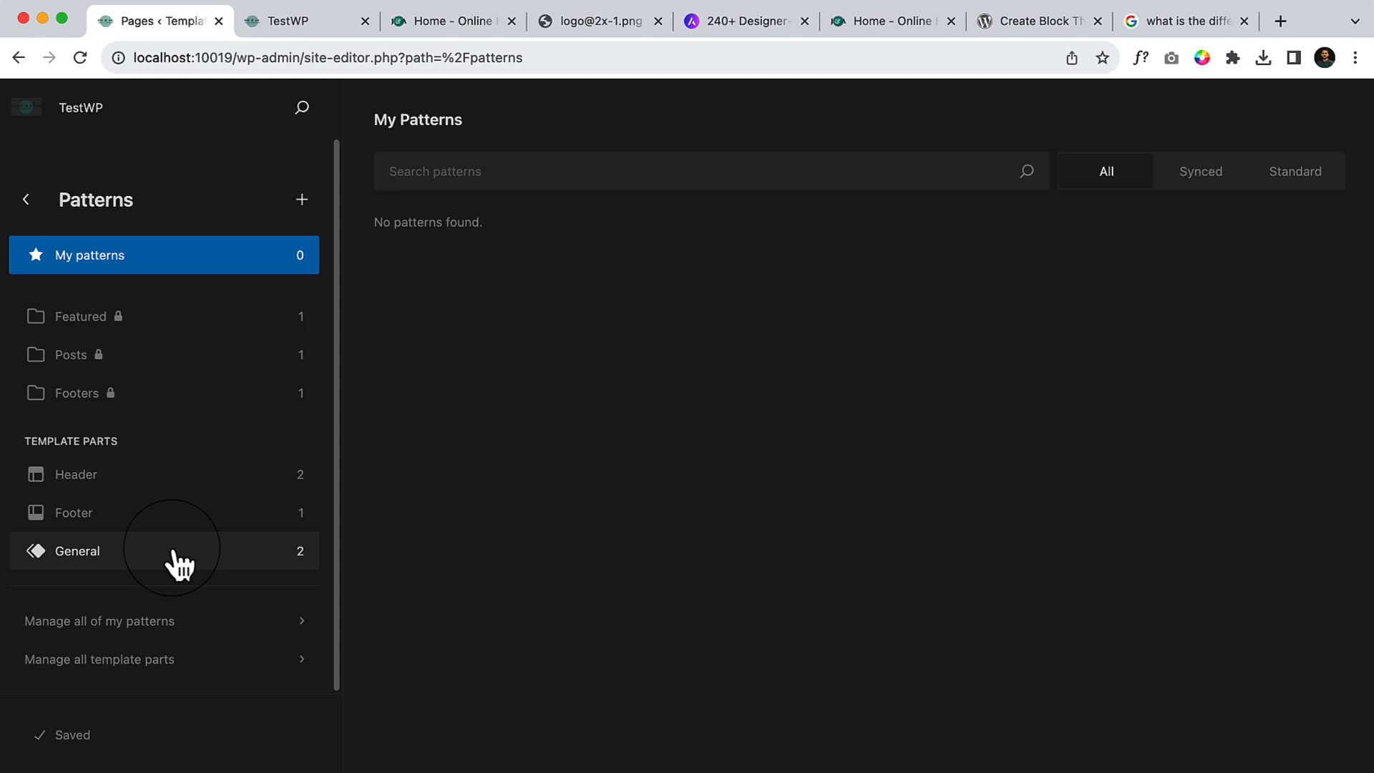
click(174, 552)
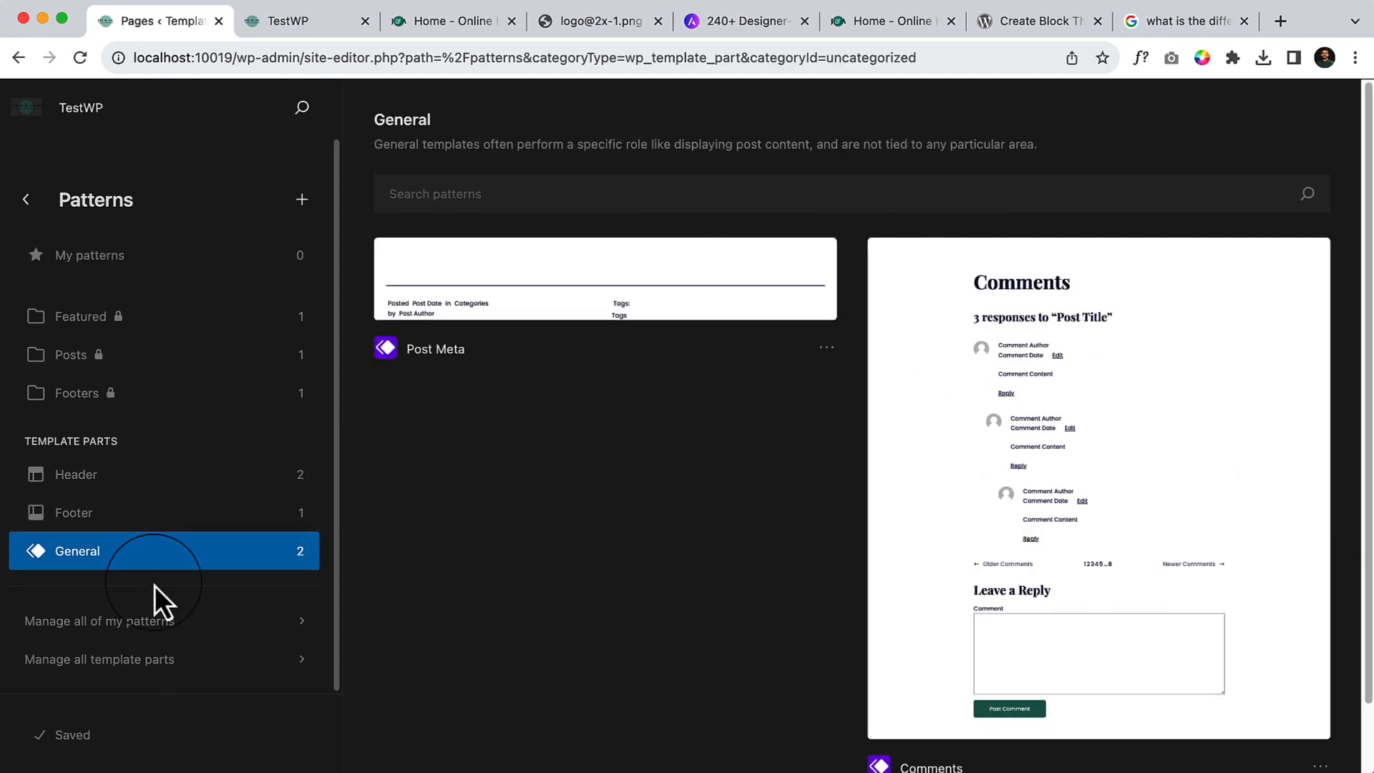
click(154, 662)
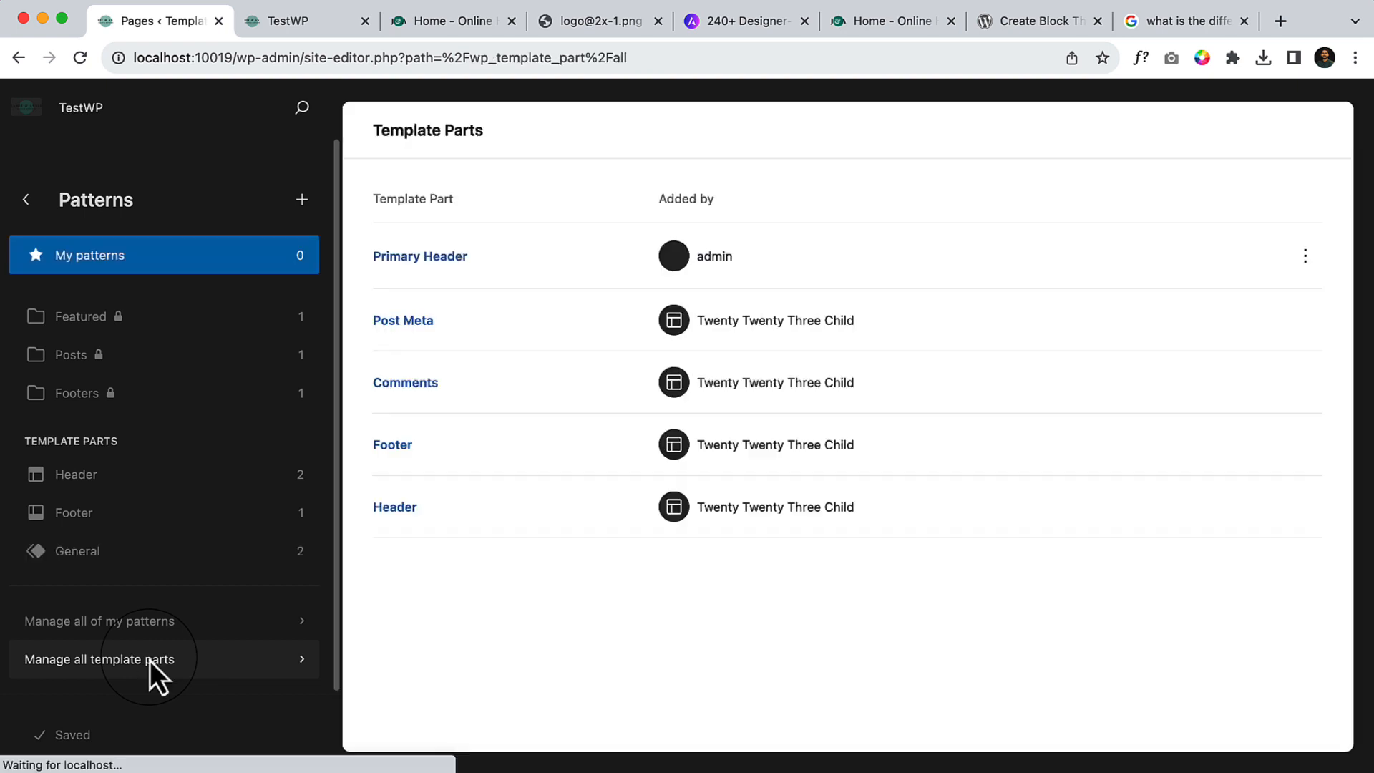
click(445, 259)
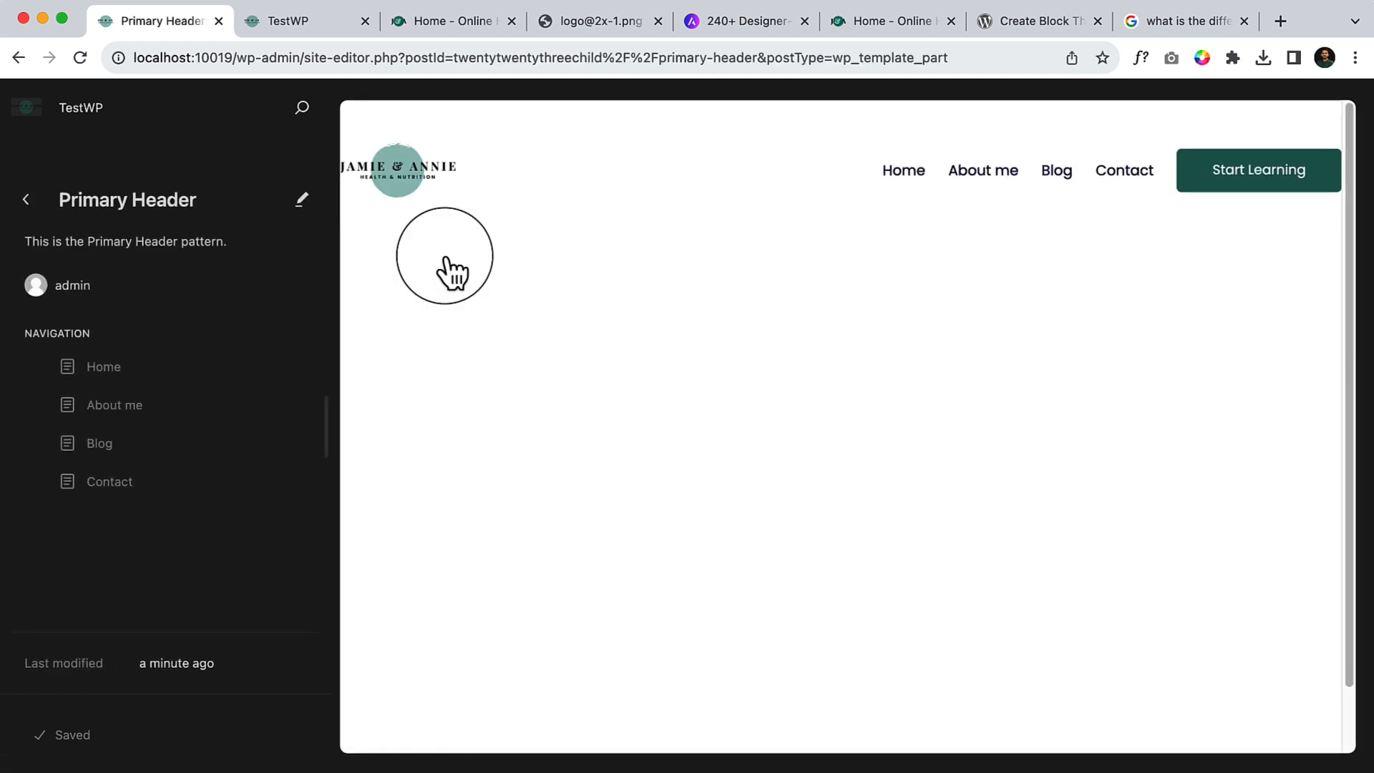
Step: Open Primary Header for editing, search the editor's commands for "page", and switch to the Pages template
click(301, 200)
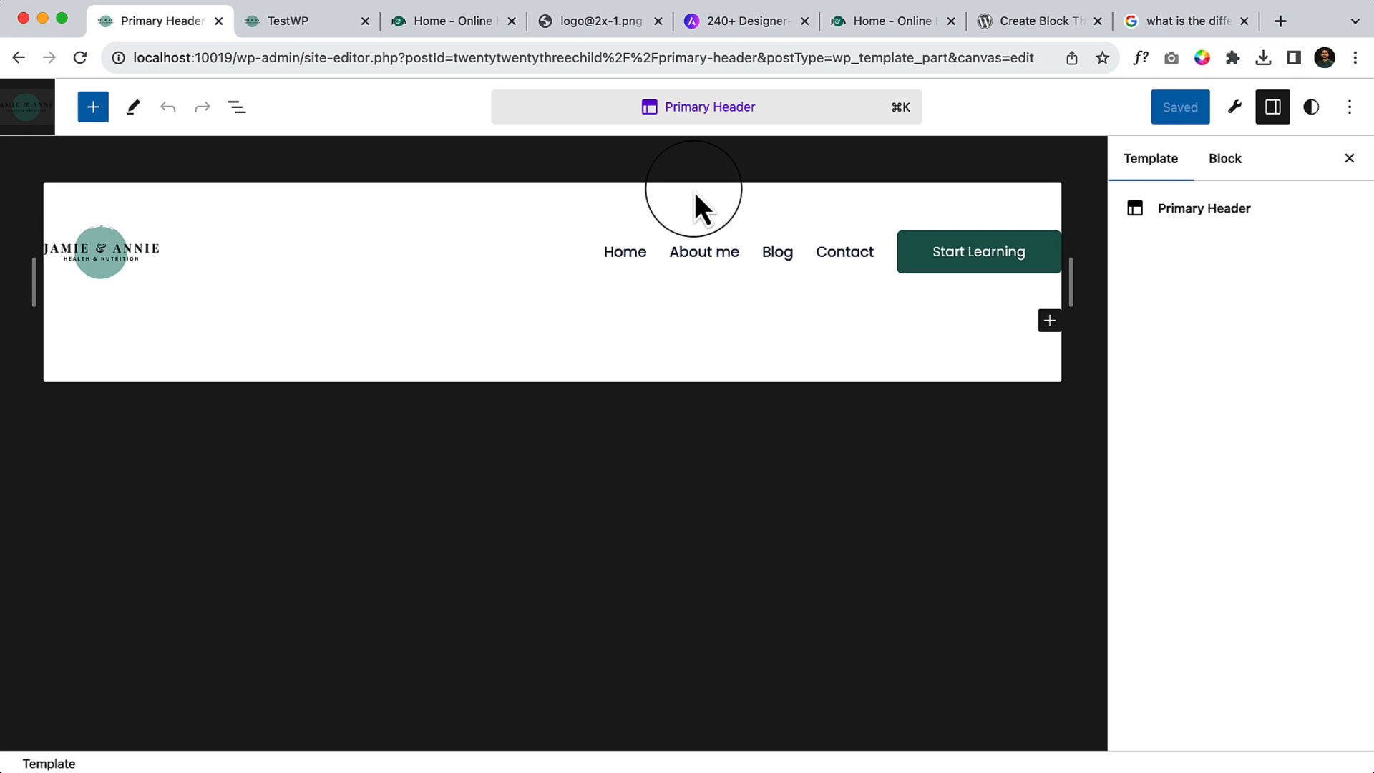
key(super+k)
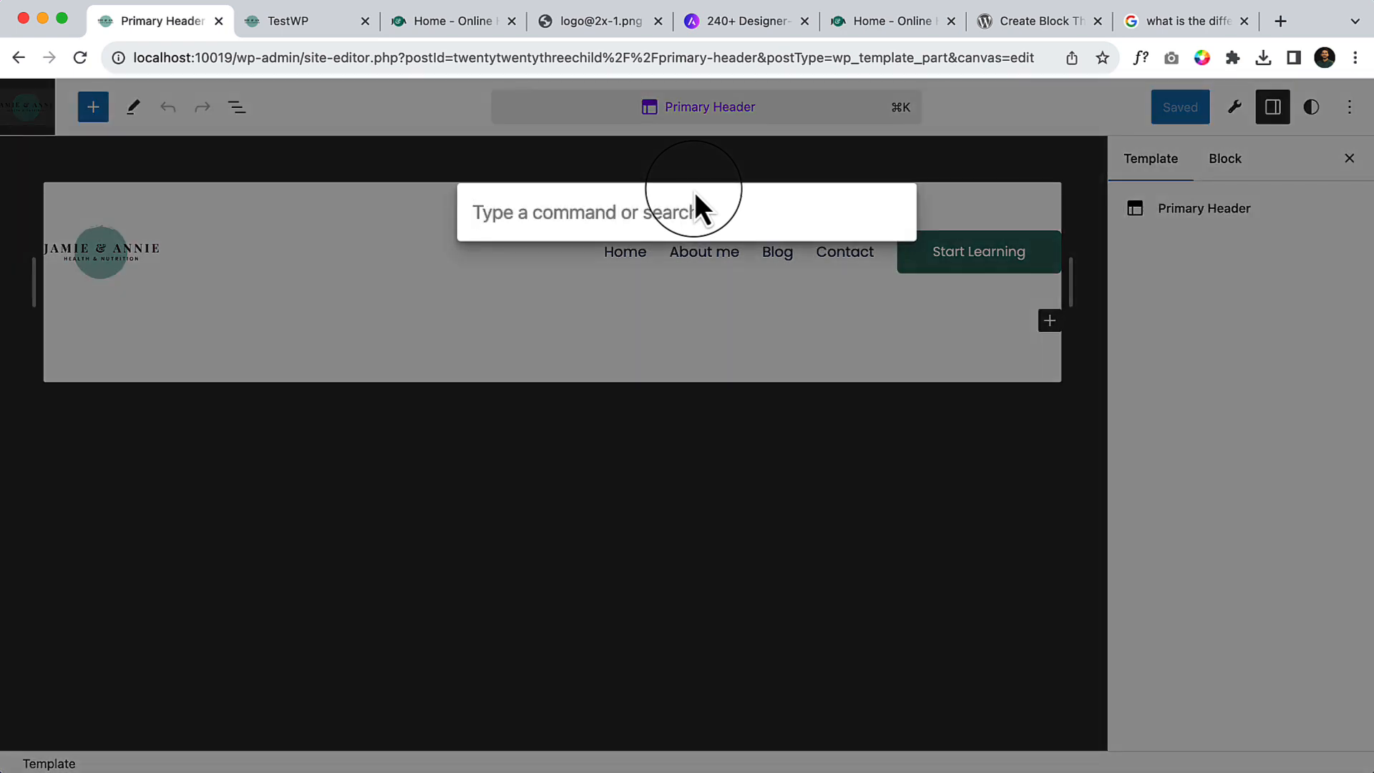
text(page)
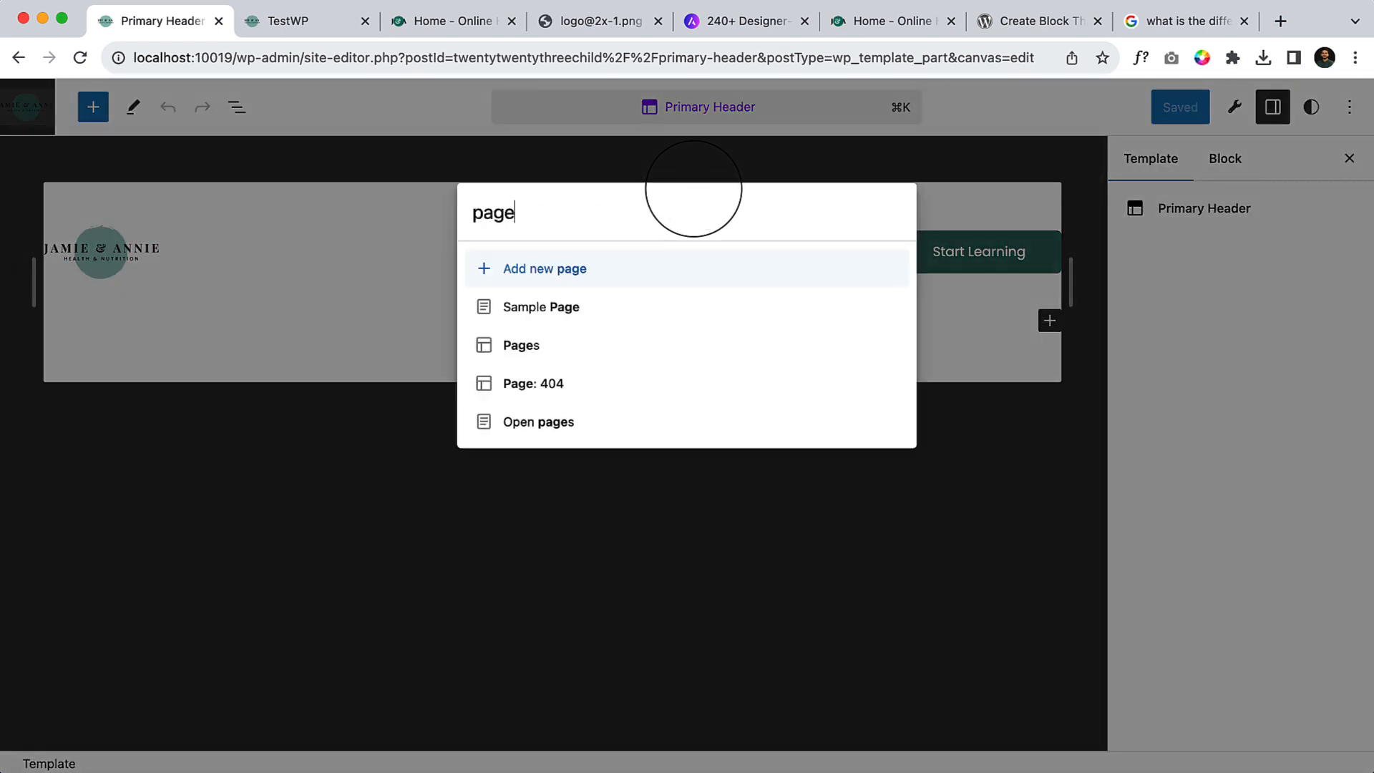
click(508, 348)
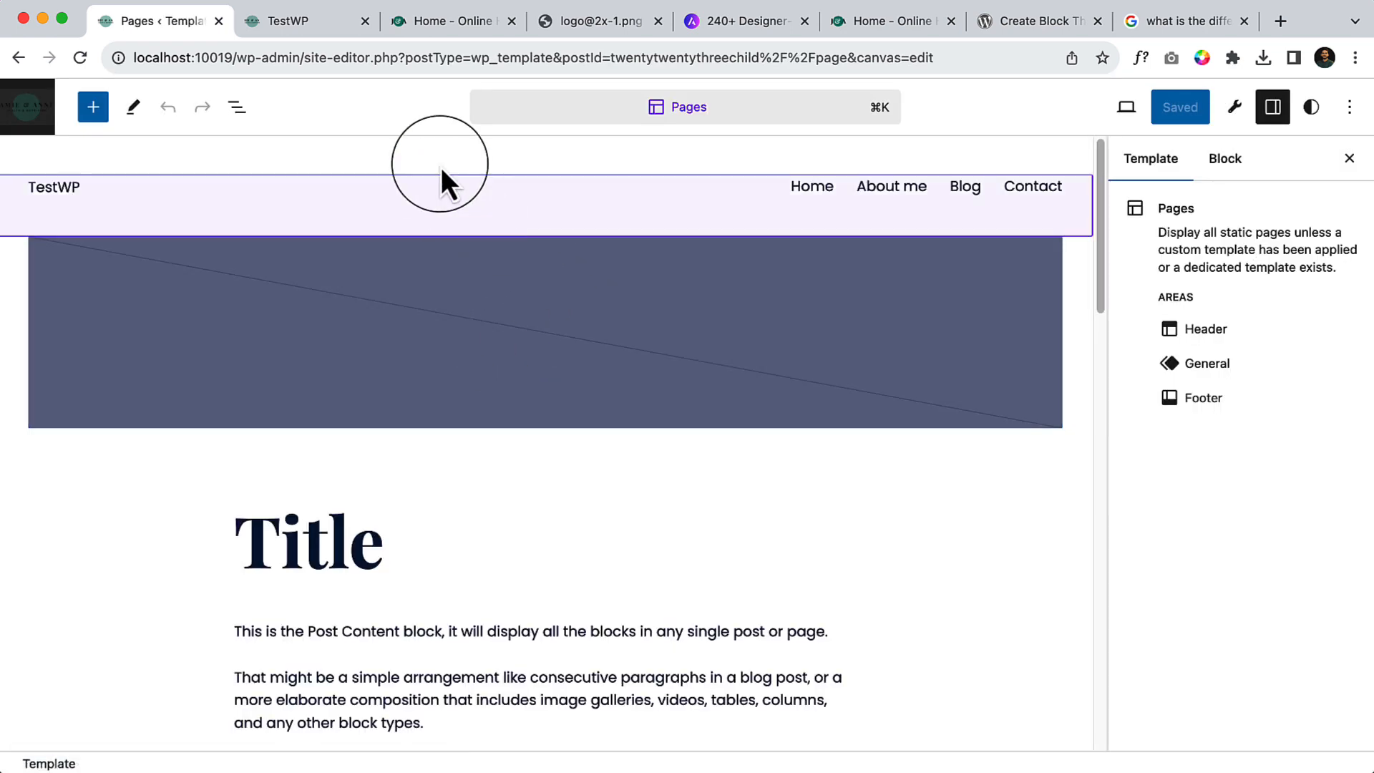
Step: Insert the Primary Header template part at the start of the Pages template and delete the old Header
click(93, 106)
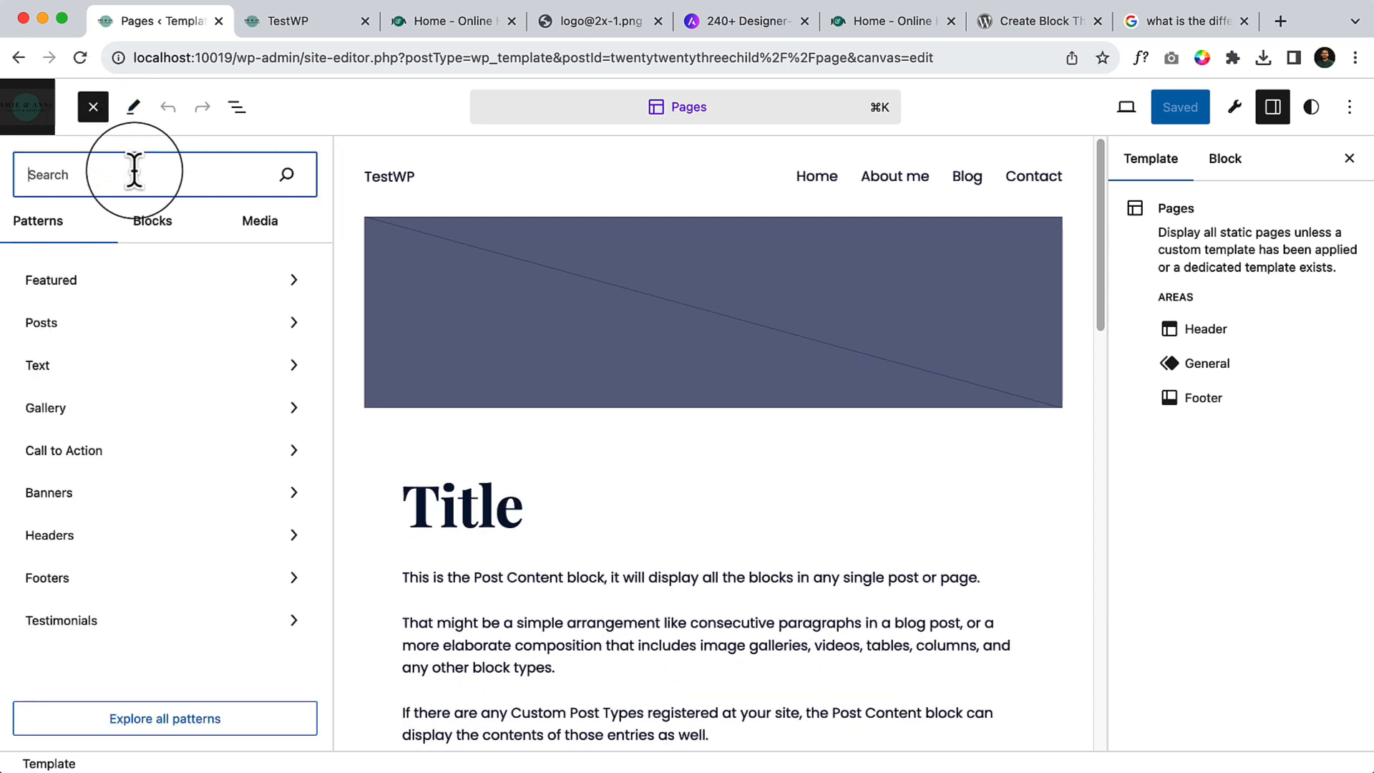
text(primary)
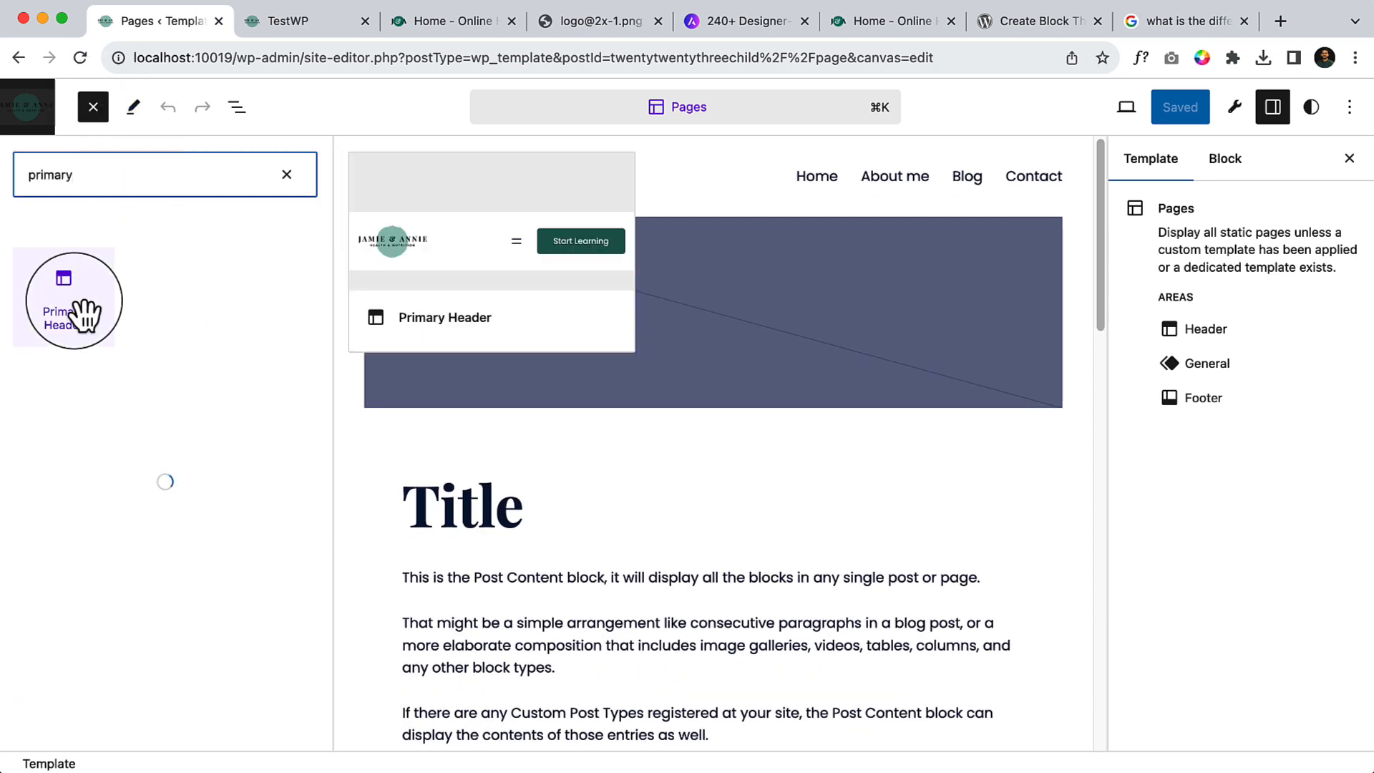
drag(83, 310, 517, 204)
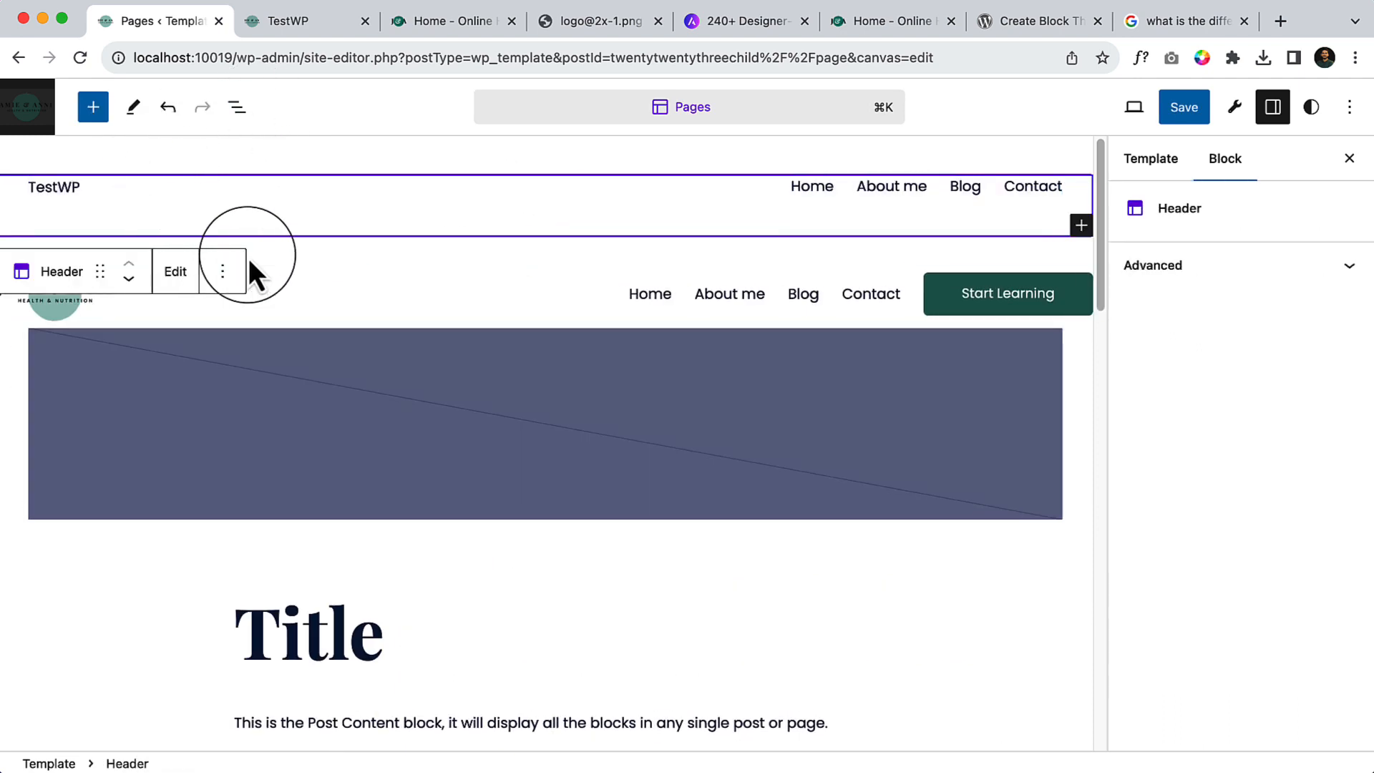
click(223, 271)
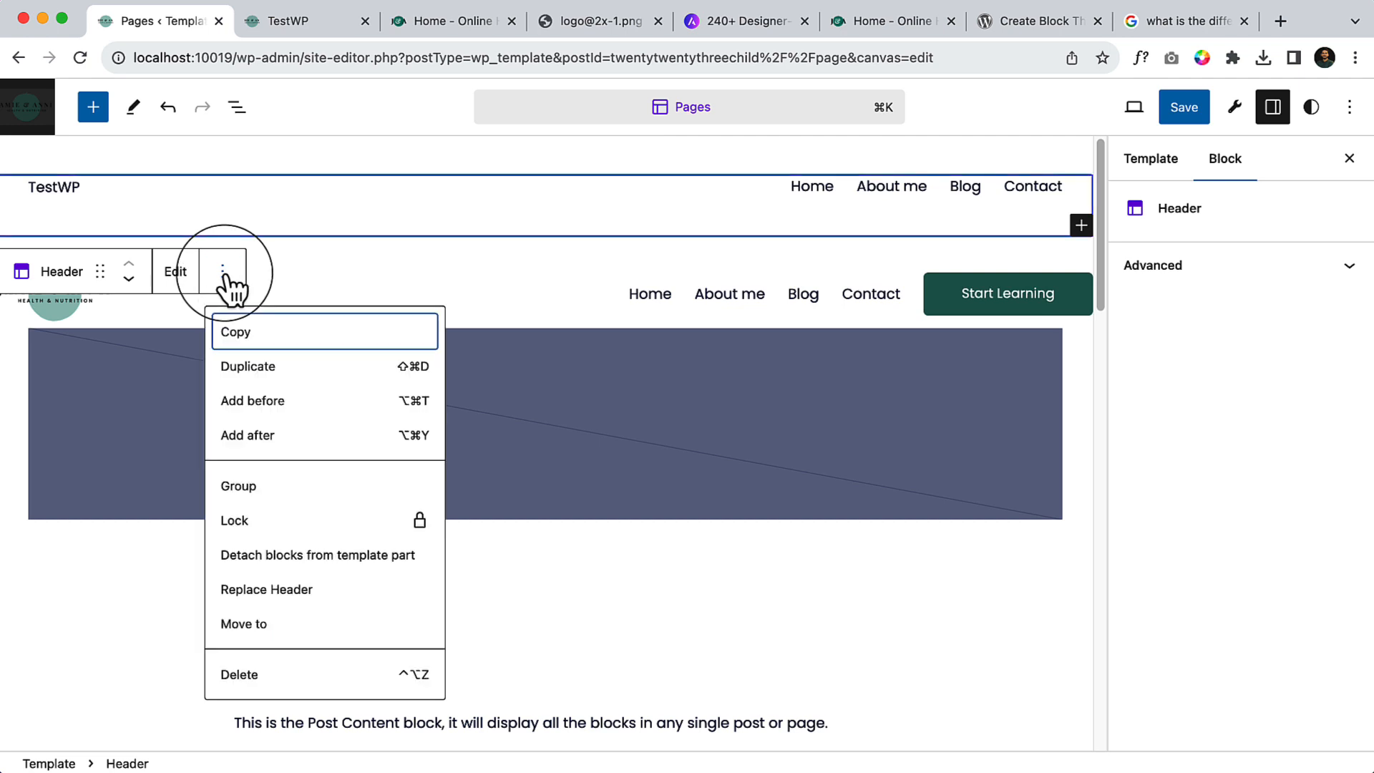
click(283, 673)
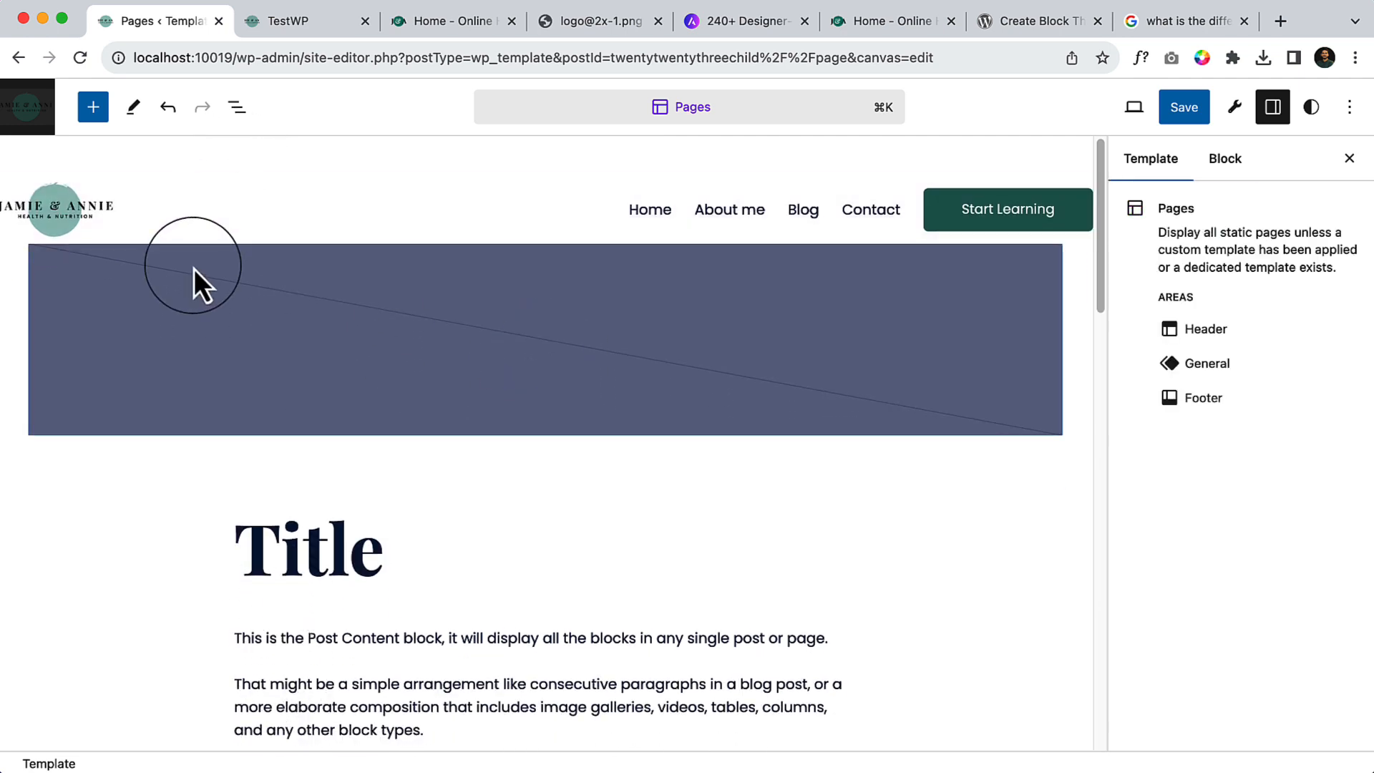
Step: Select Primary Header in the Pages template's block structure and save the template changes
click(232, 107)
click(117, 209)
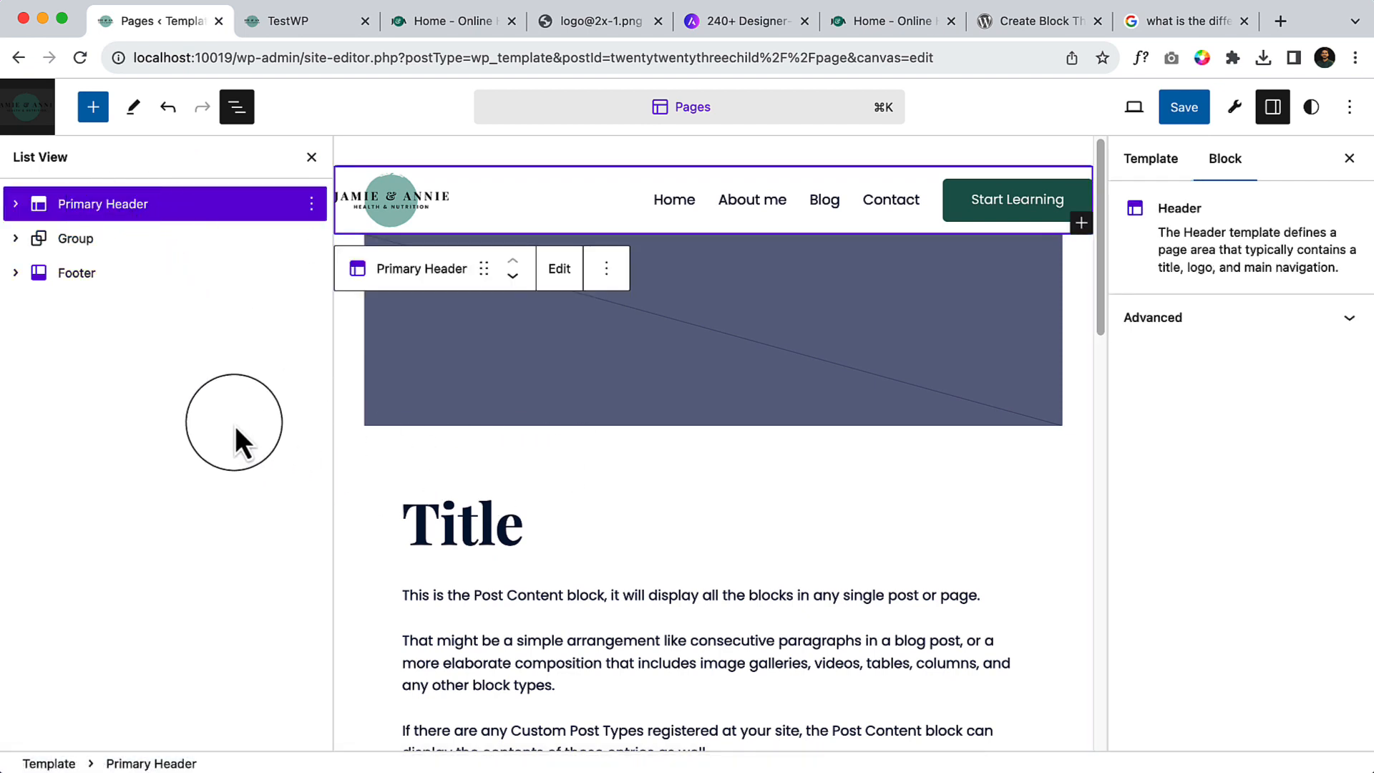
click(1185, 108)
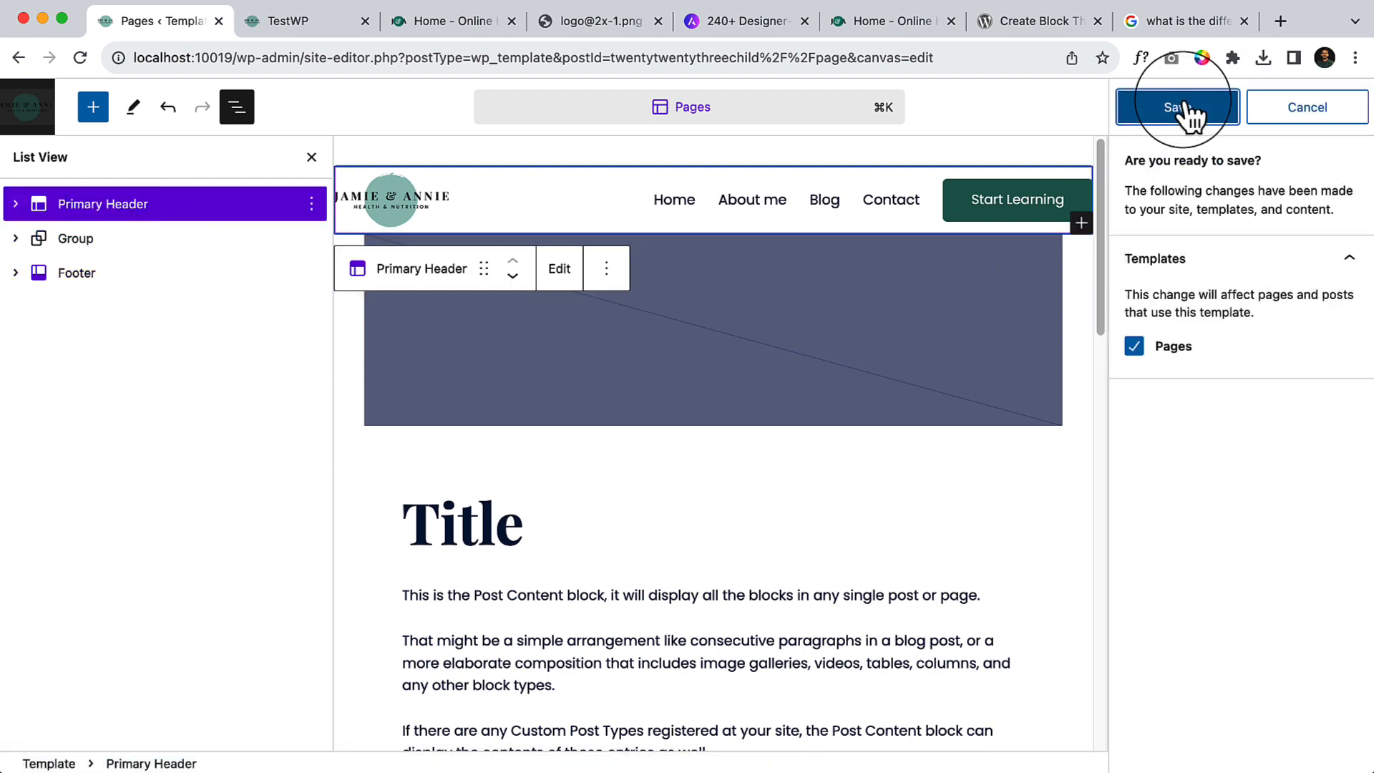
click(1183, 105)
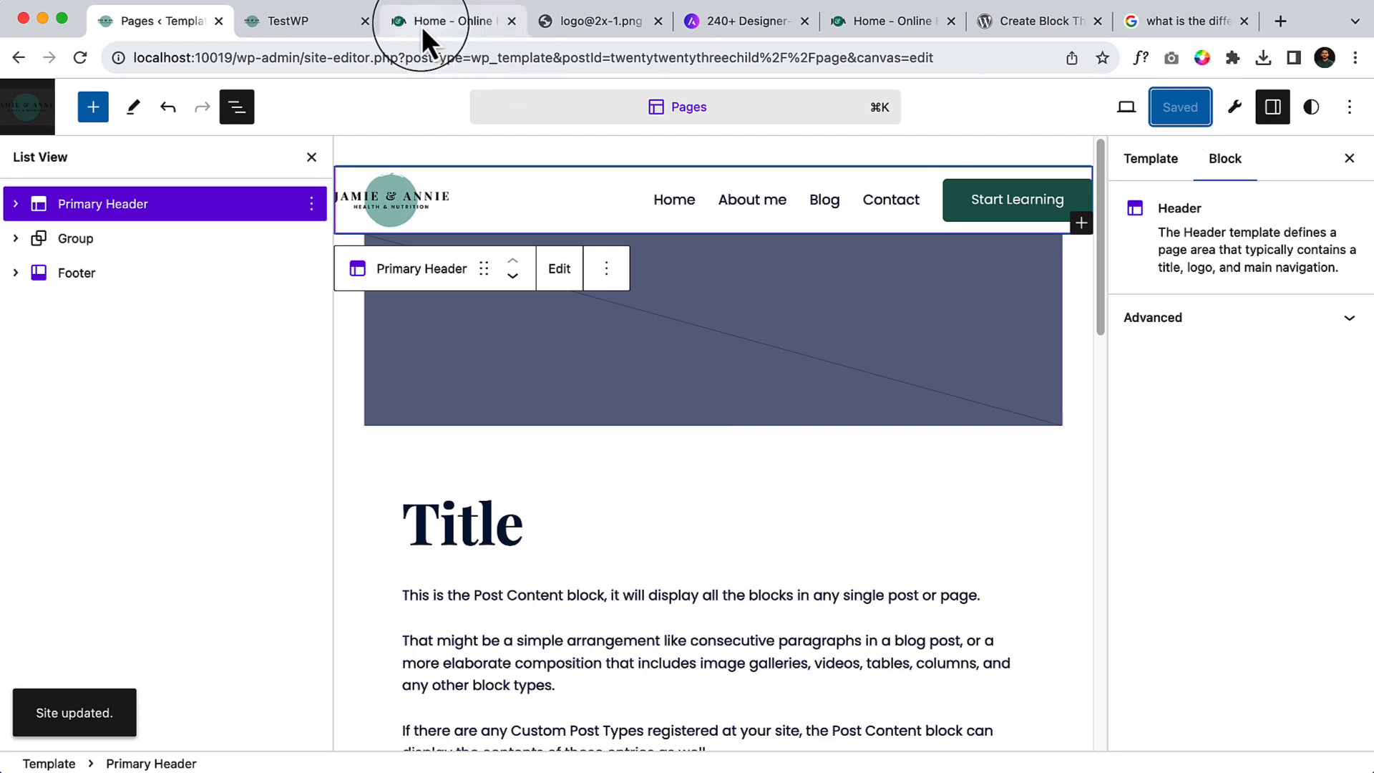
Step: Reload the TestWP front page at localhost:10019 and compare its header with the Online Health Coach demo
click(423, 25)
click(321, 26)
click(338, 47)
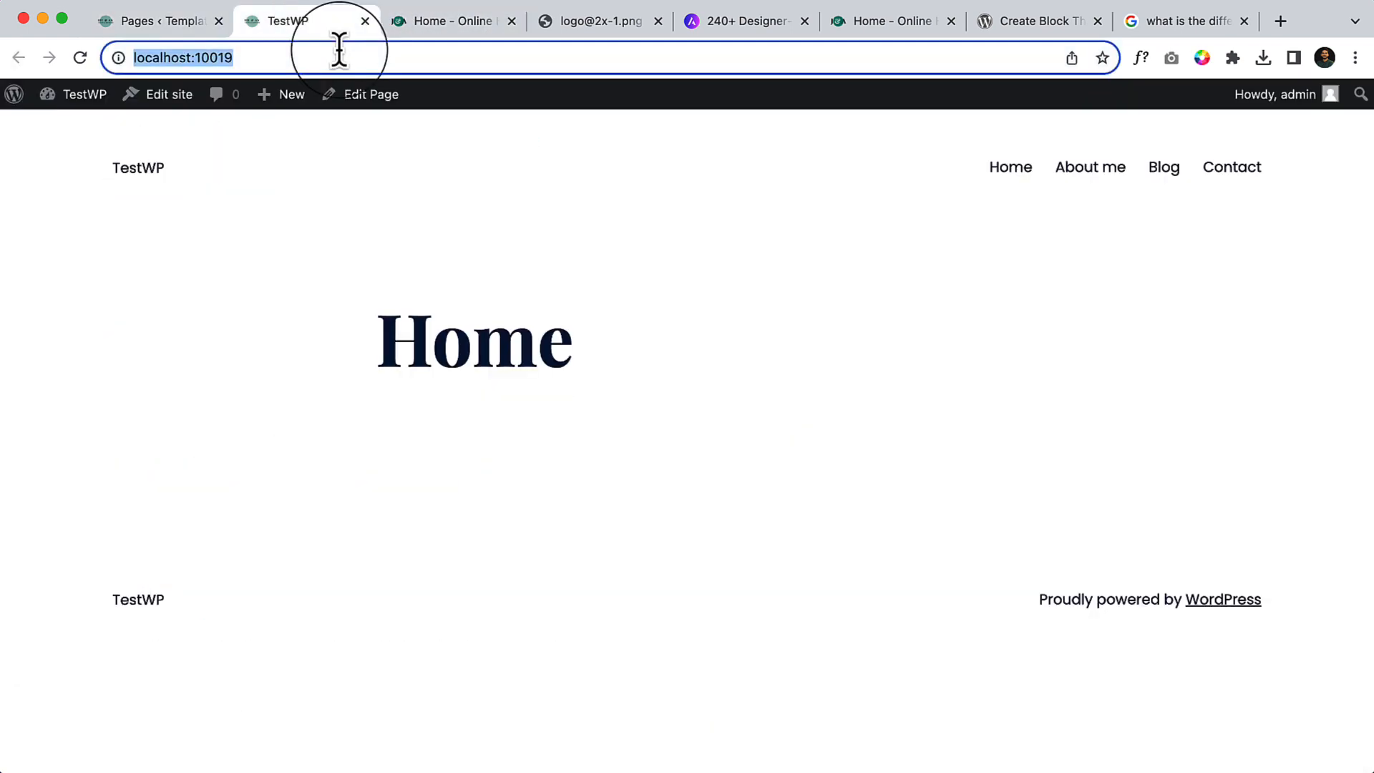
key(Return)
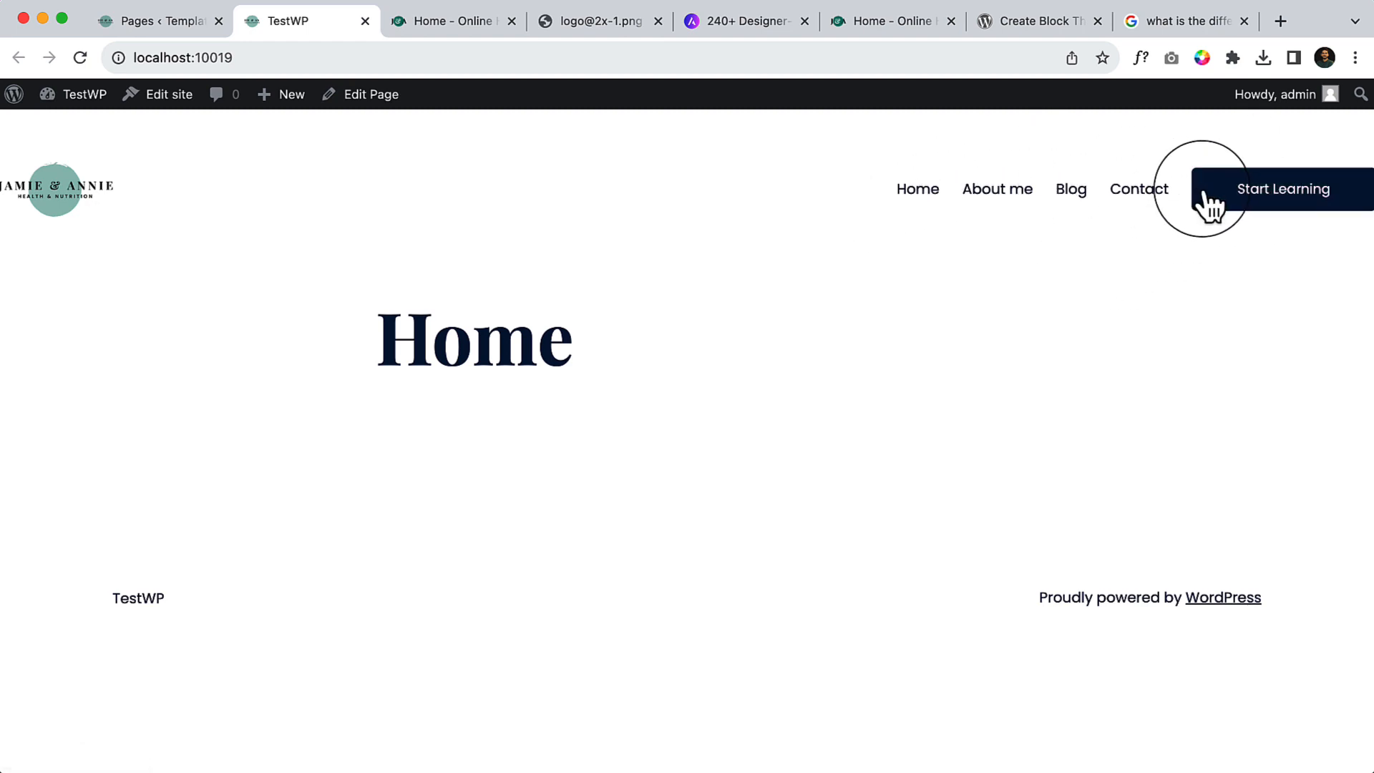
click(428, 37)
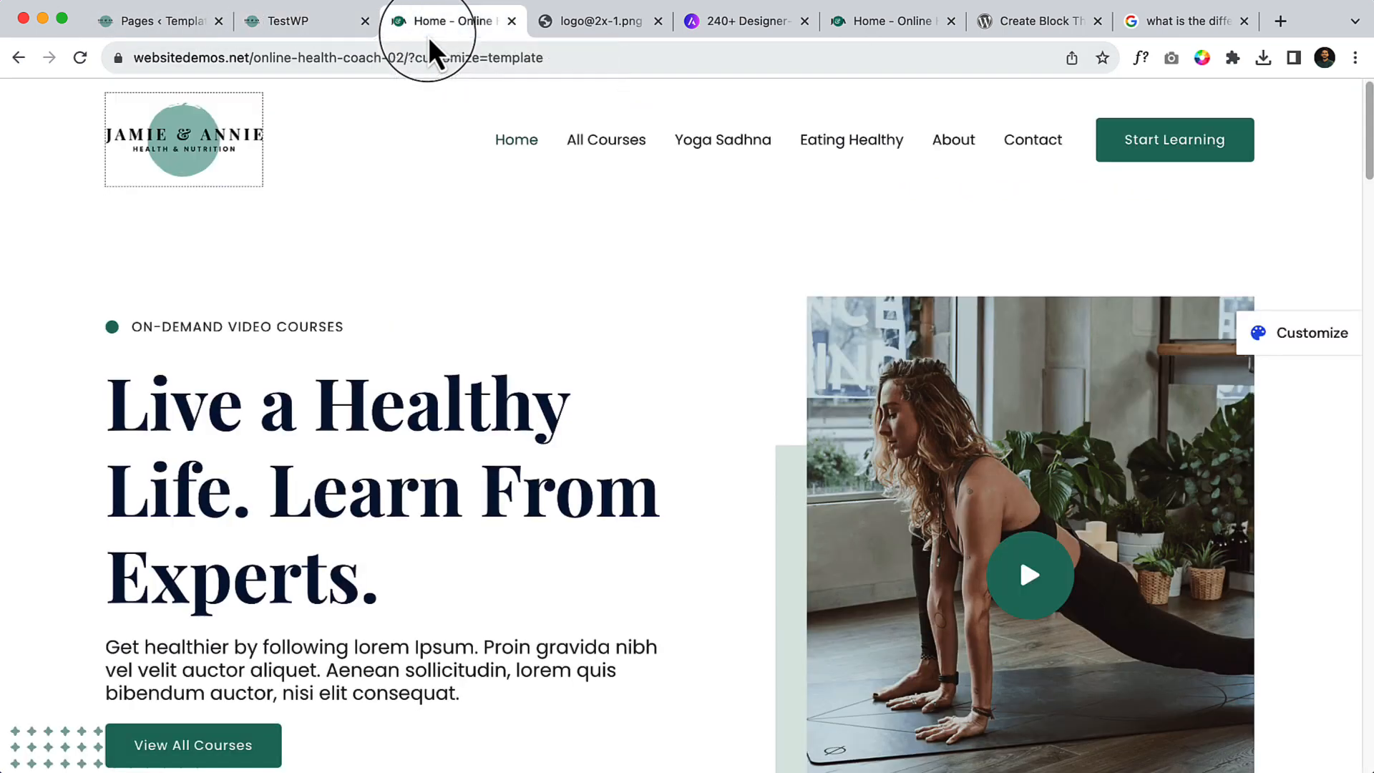
click(298, 37)
Step: Return to the Pages template in the site editor and open its Primary Header template part for editing
click(175, 22)
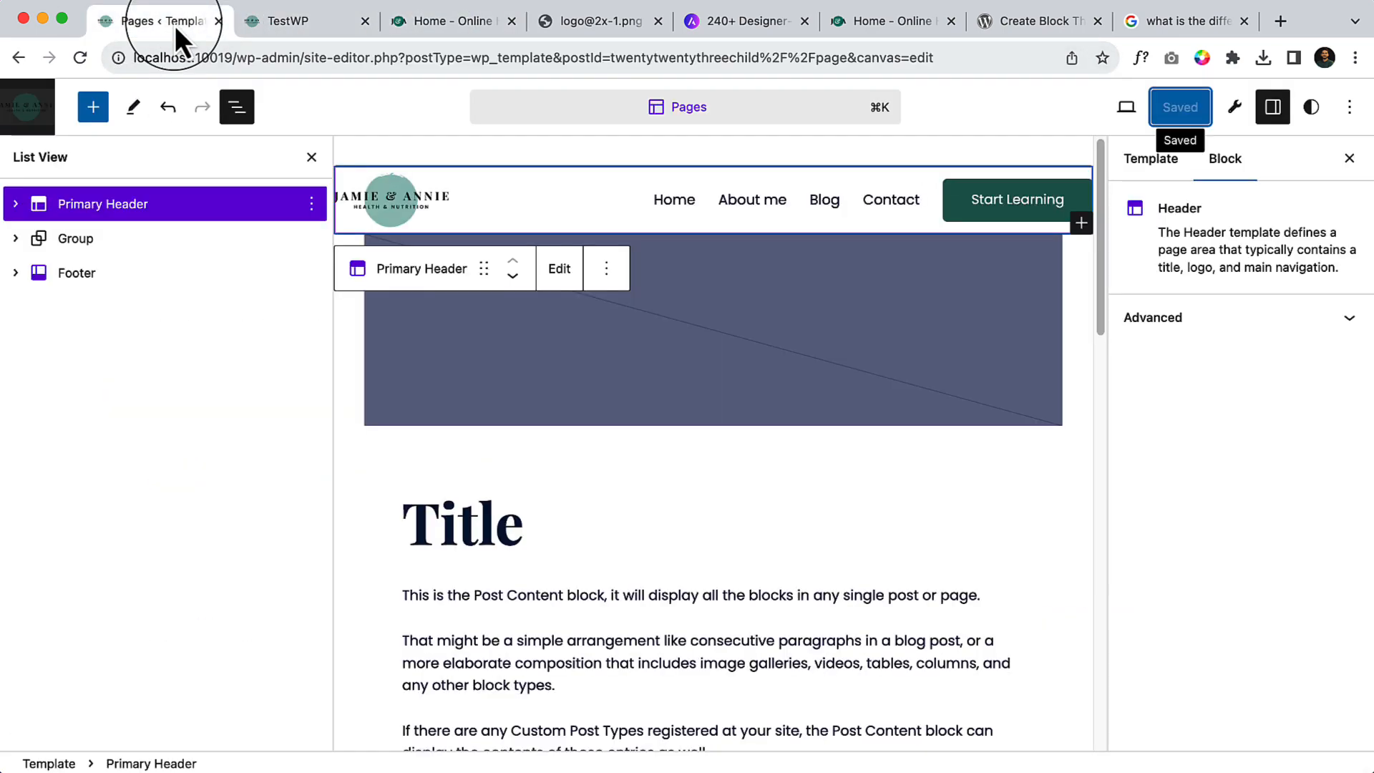
click(213, 207)
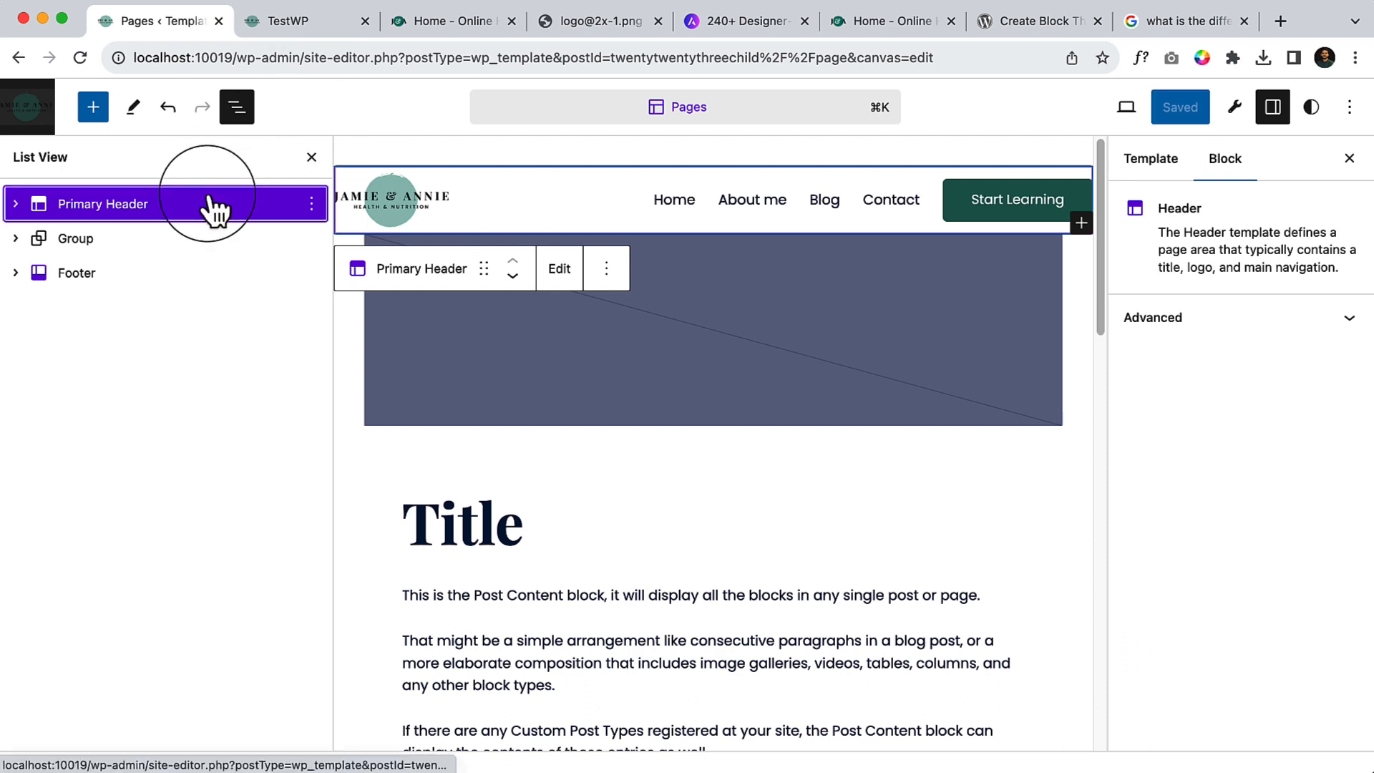
click(312, 157)
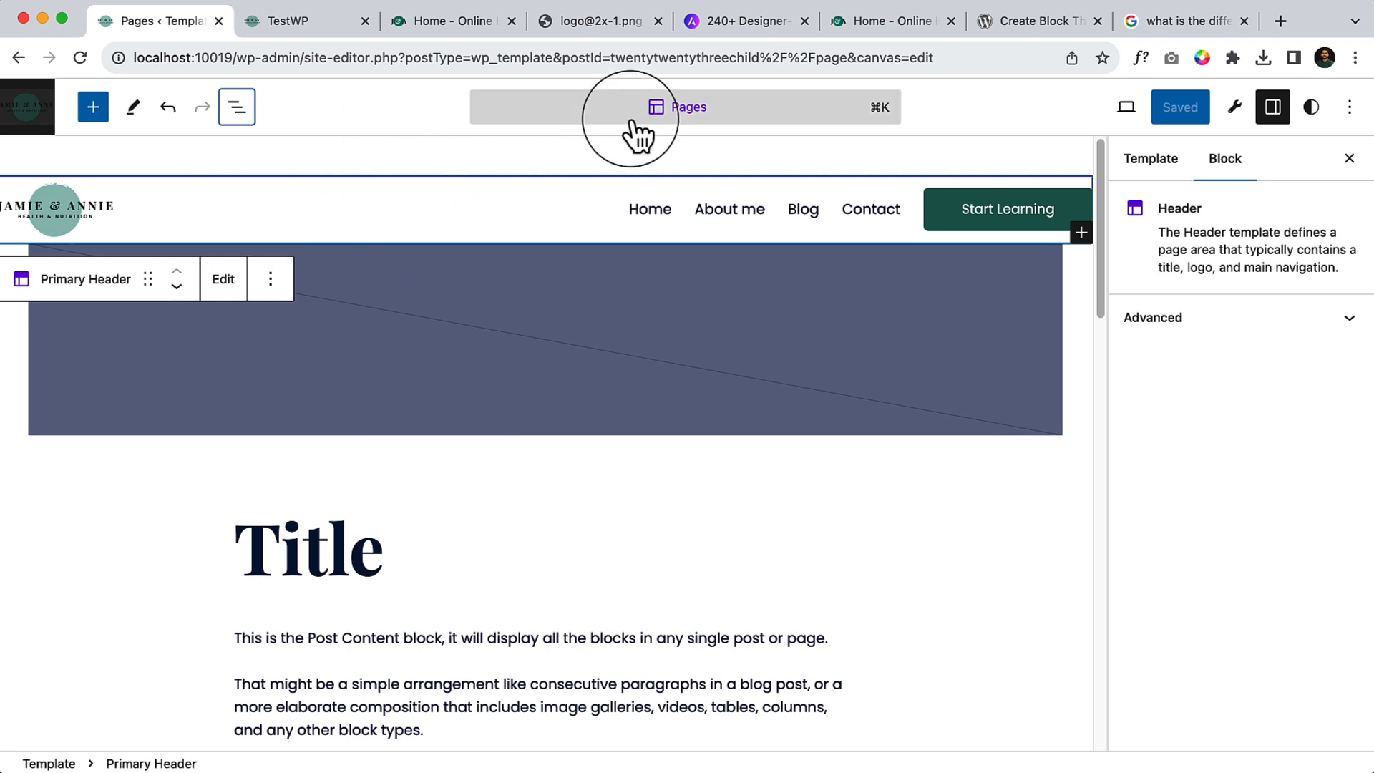
click(224, 281)
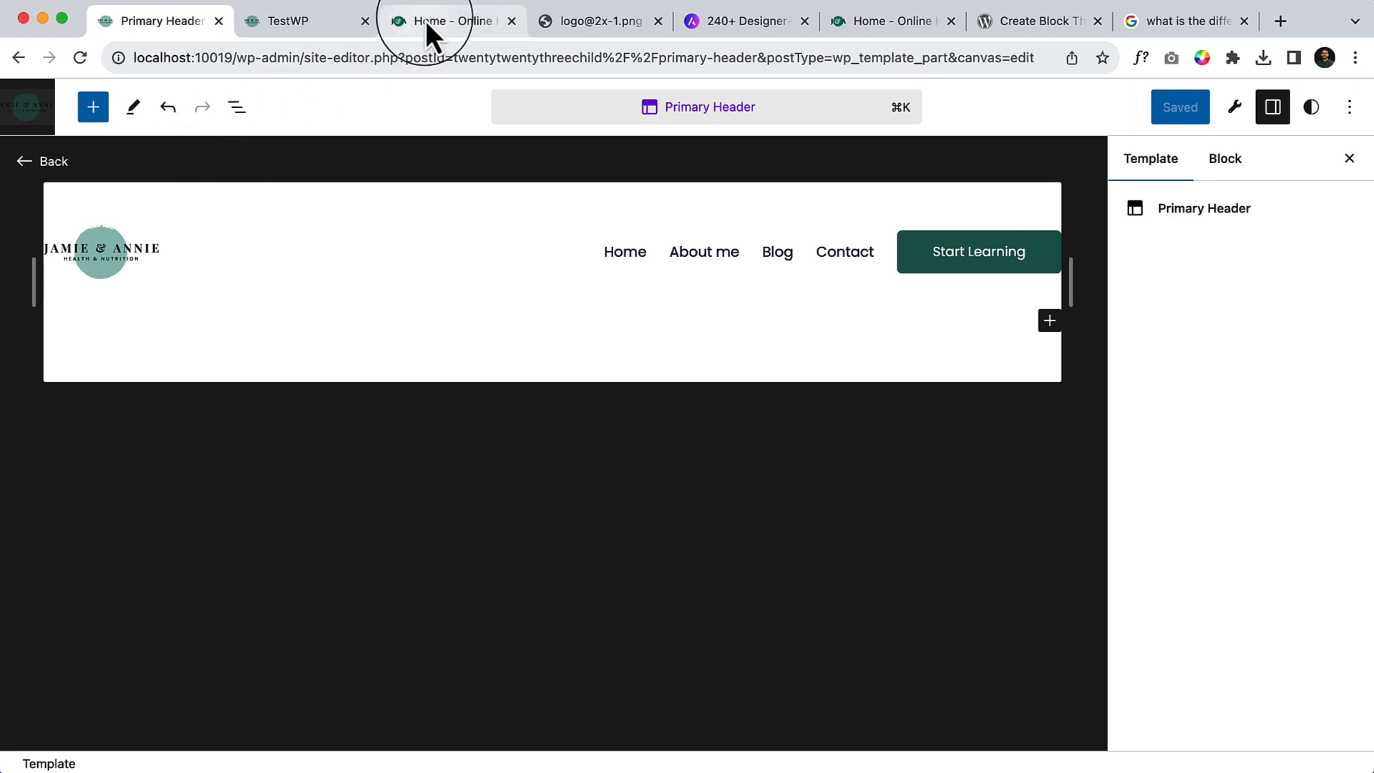
Step: Compare the layout and menu items of the TestWP front page header with the Online Health Coach demo's header
click(331, 18)
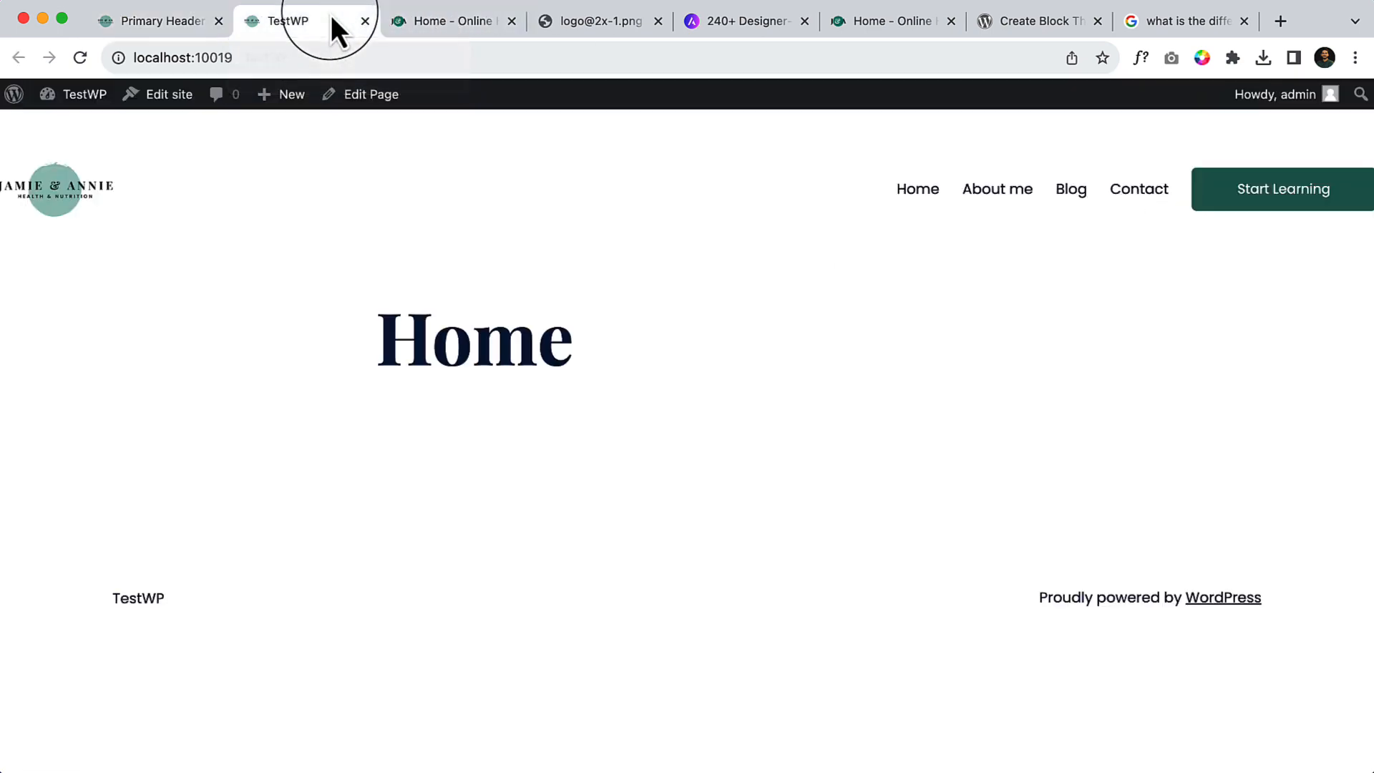
click(432, 26)
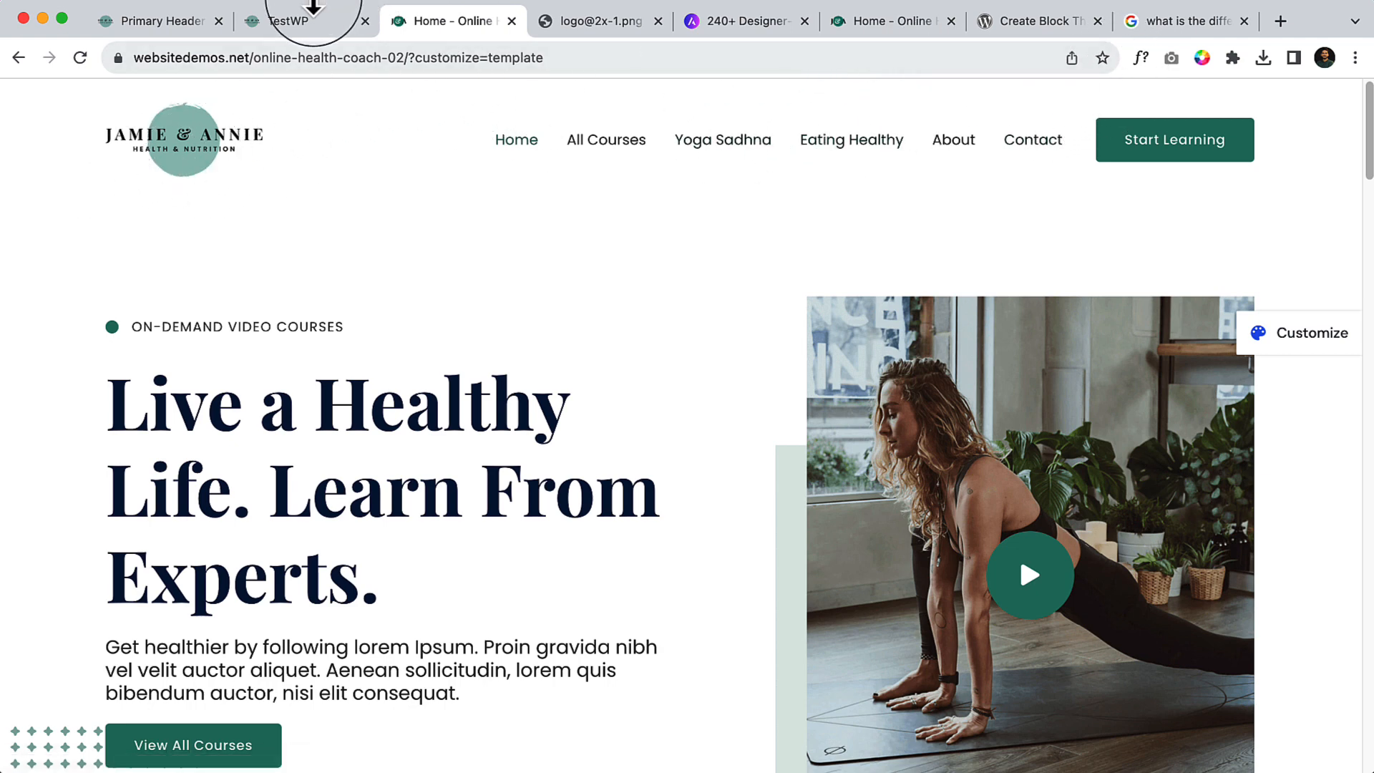
click(307, 24)
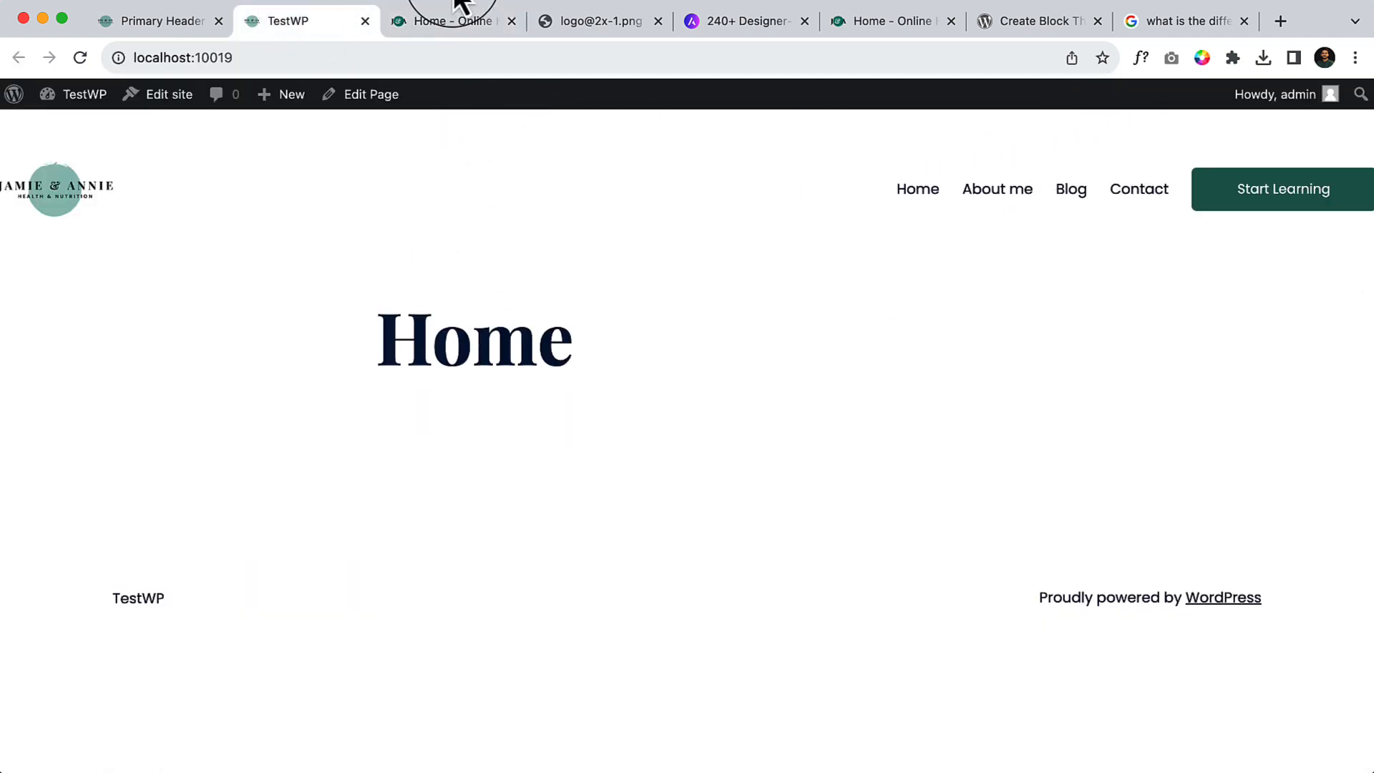
click(446, 19)
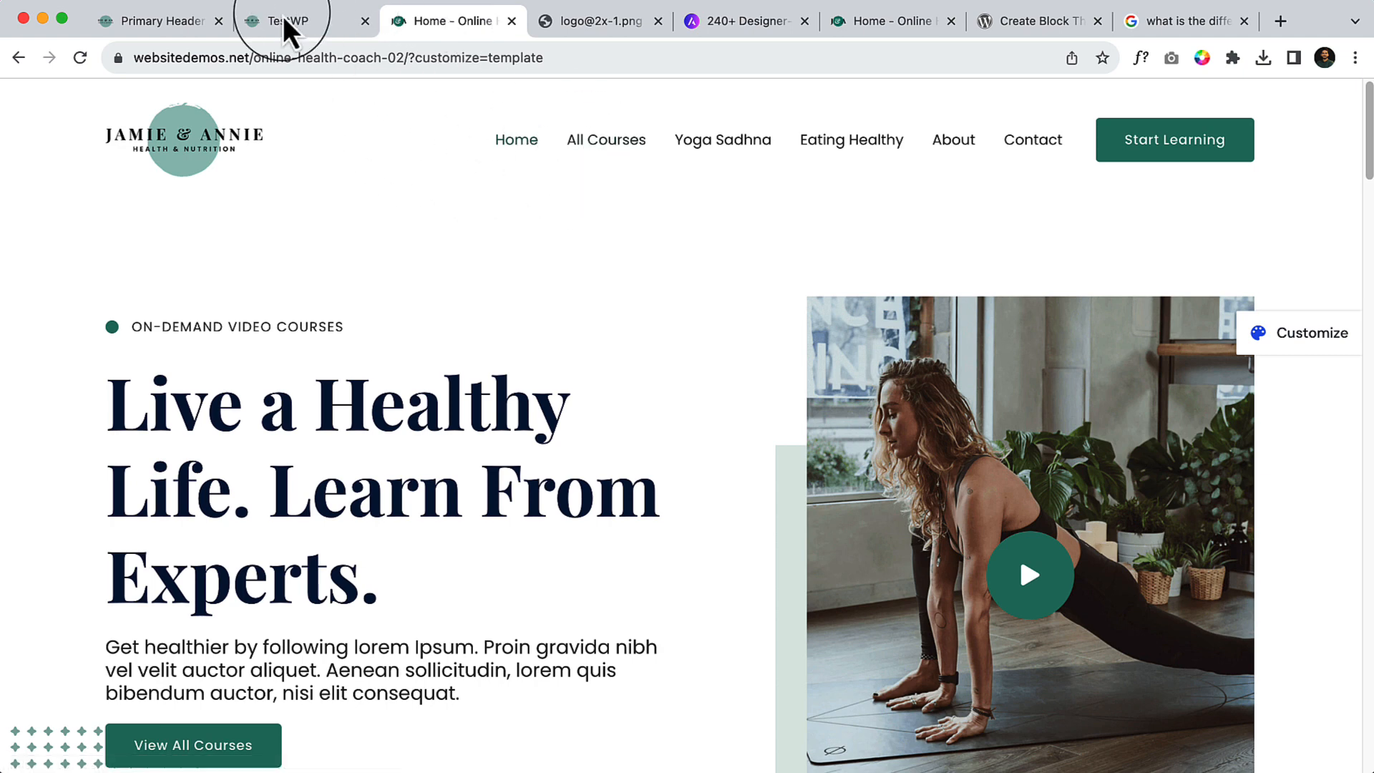
Step: Add a custom link labelled Course to the Primary Header's navigation and set its URL to #
click(185, 30)
click(800, 250)
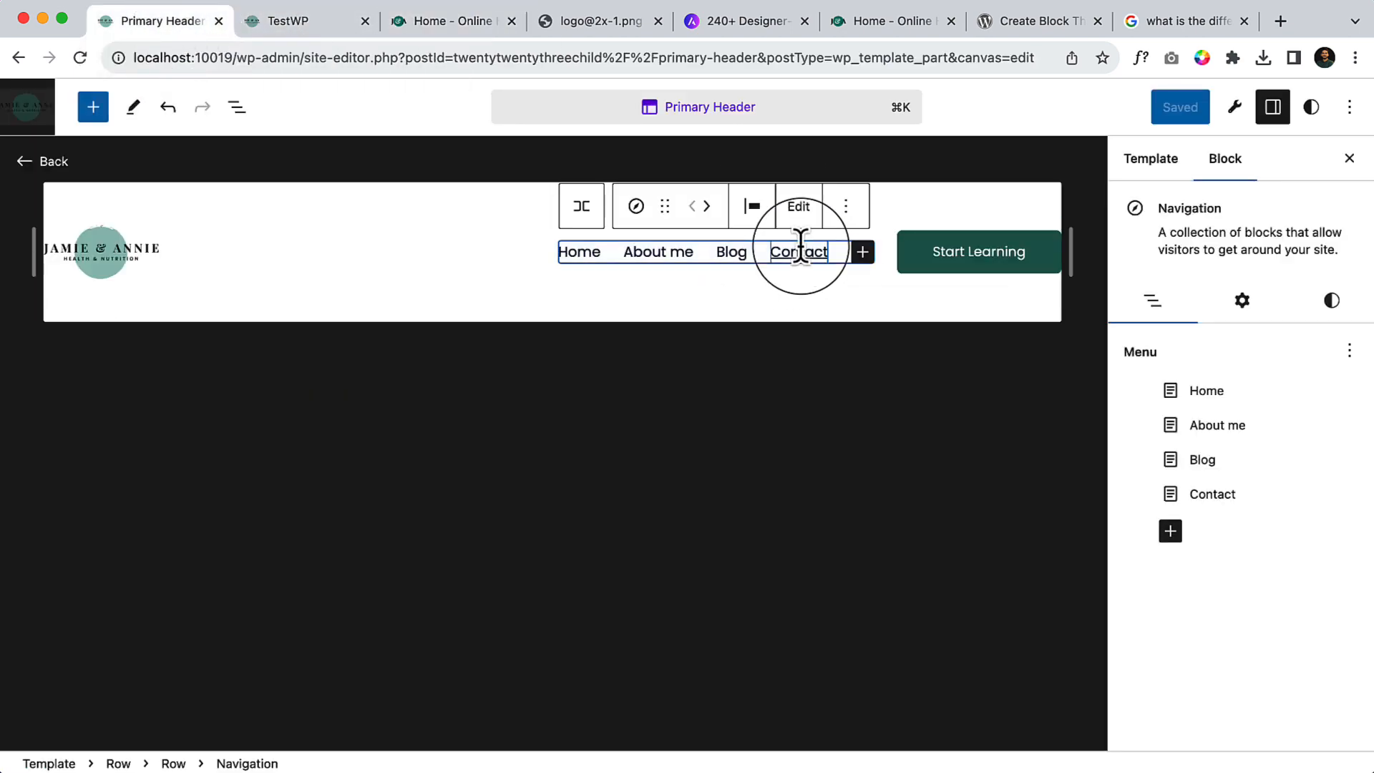
click(862, 252)
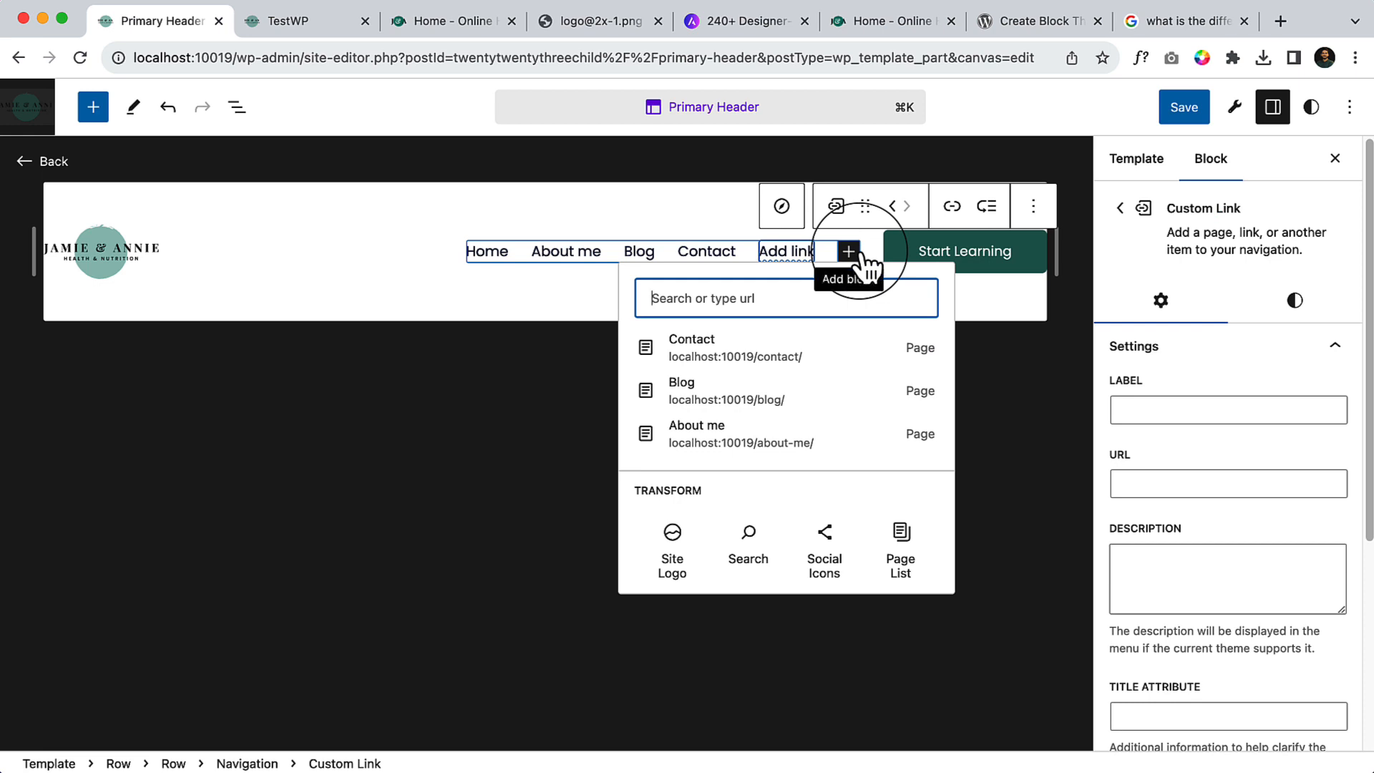
text(Course)
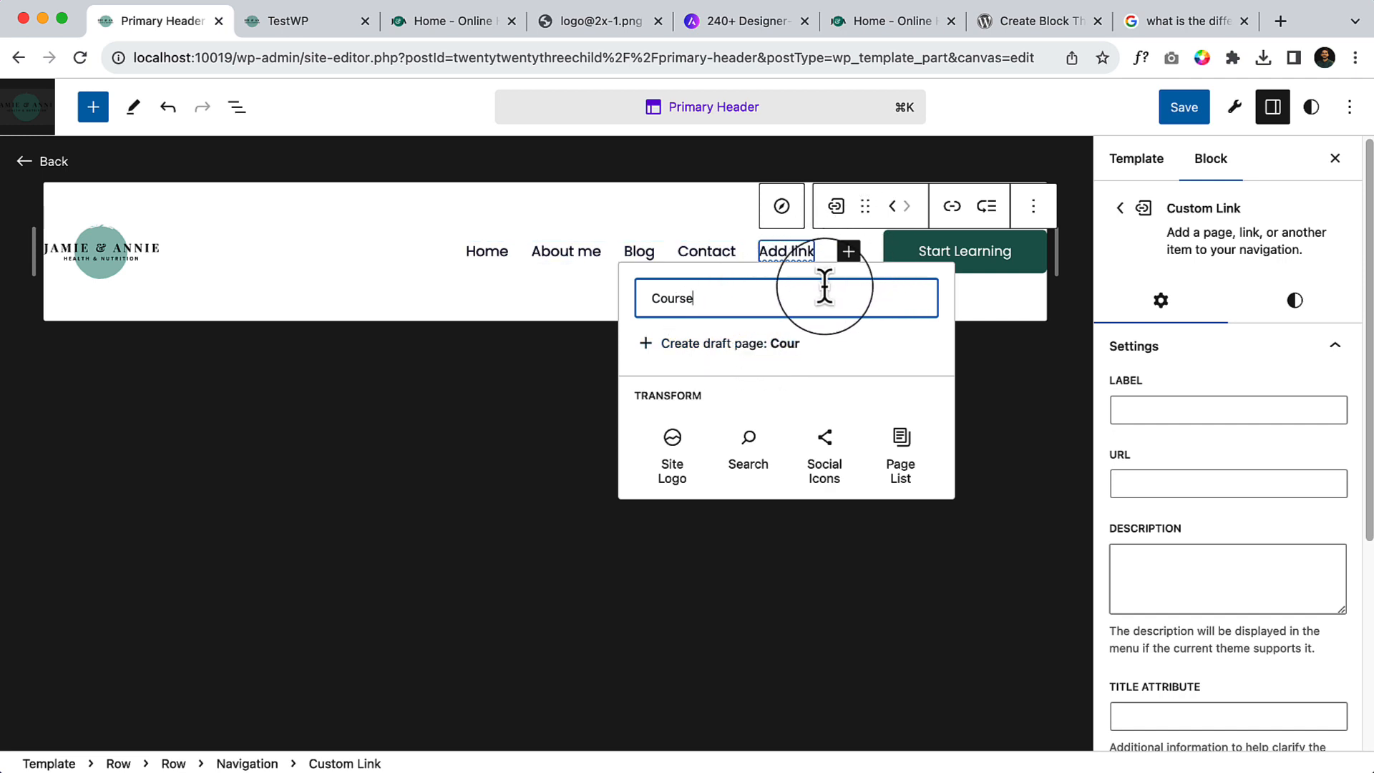
key(Return)
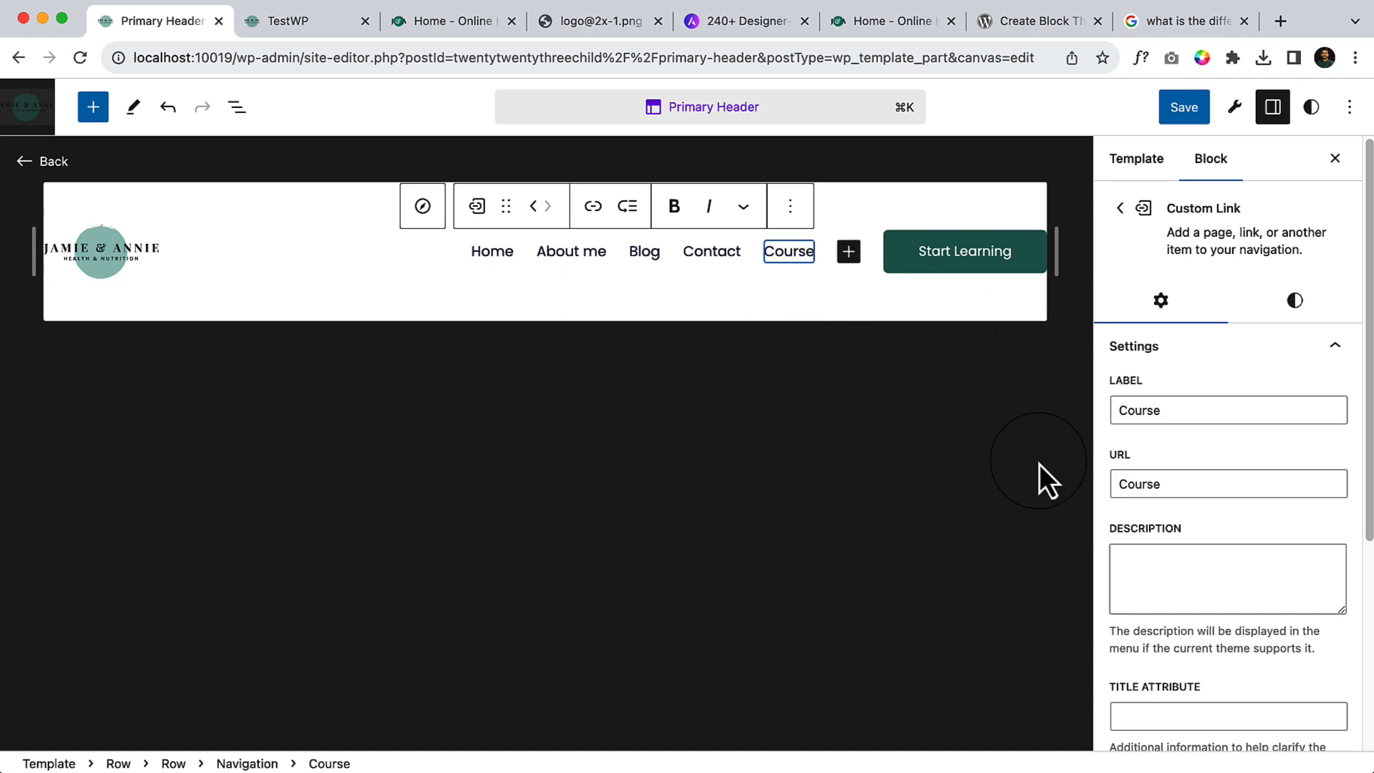
click(1133, 483)
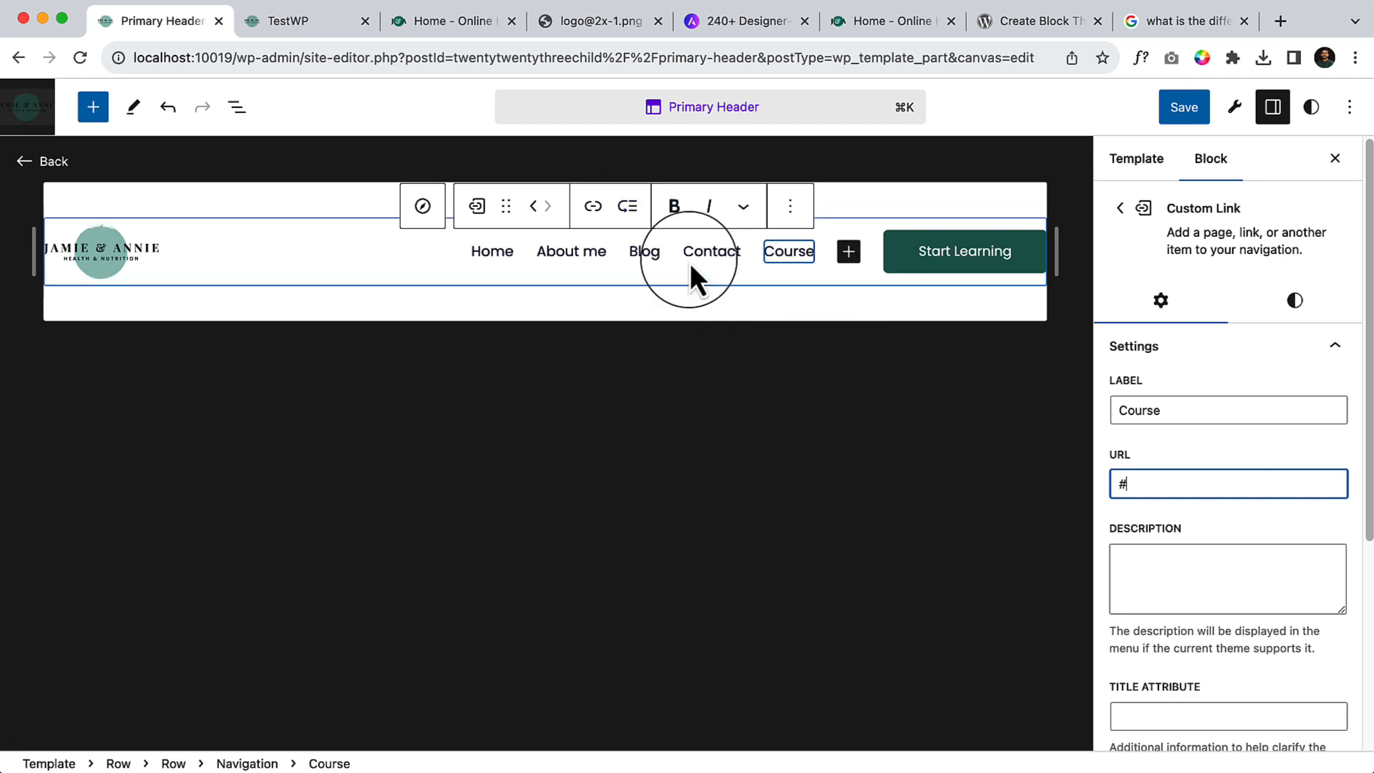
Step: Add a custom link labelled Gallery after Course in the navigation and set its URL to #
click(848, 251)
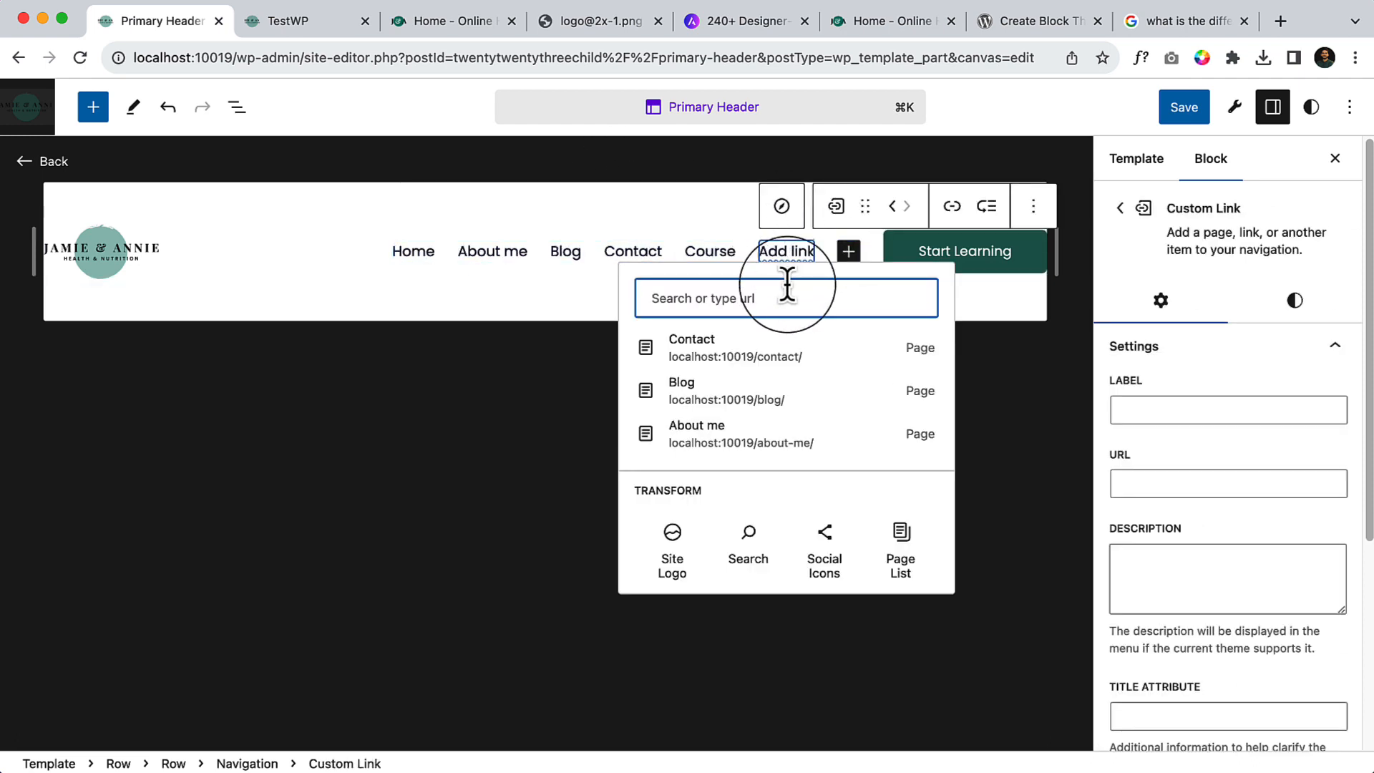
text(Gallery)
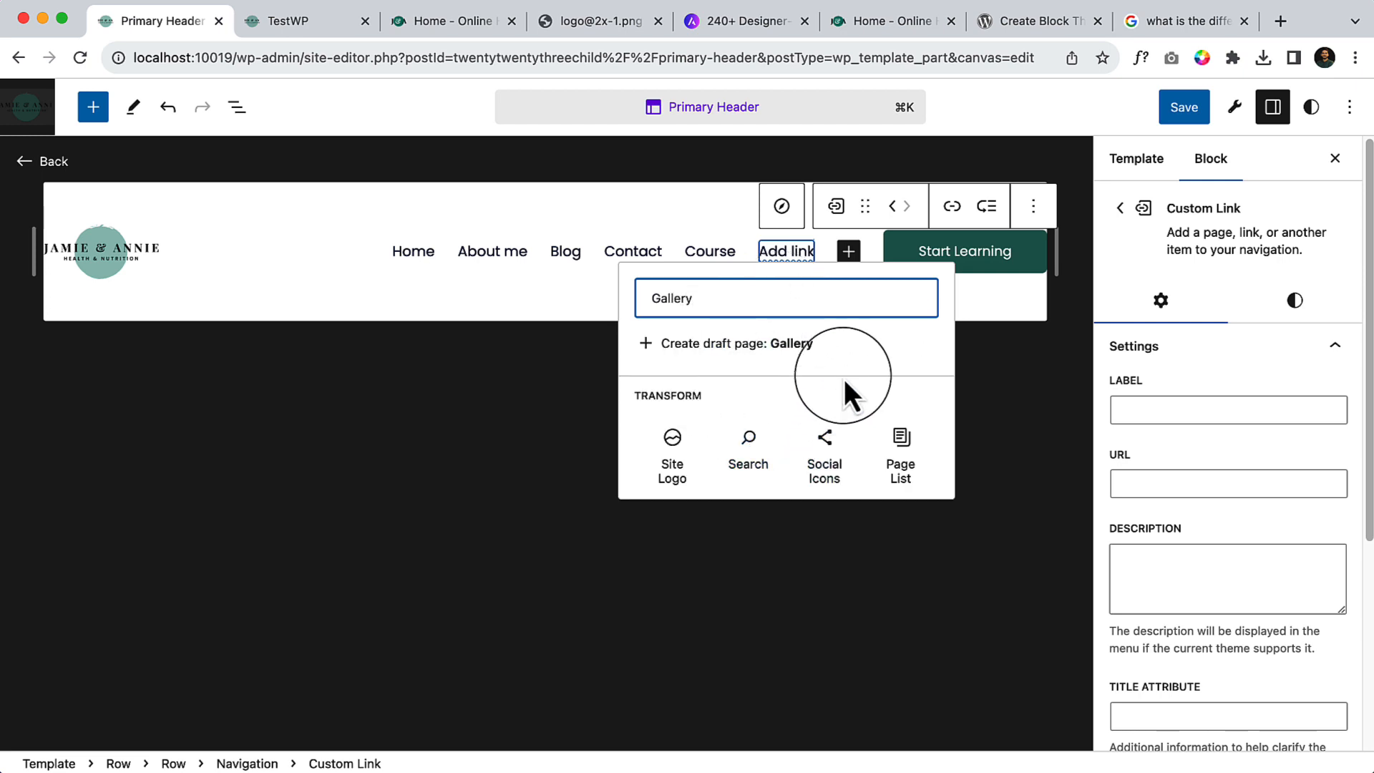
key(Return)
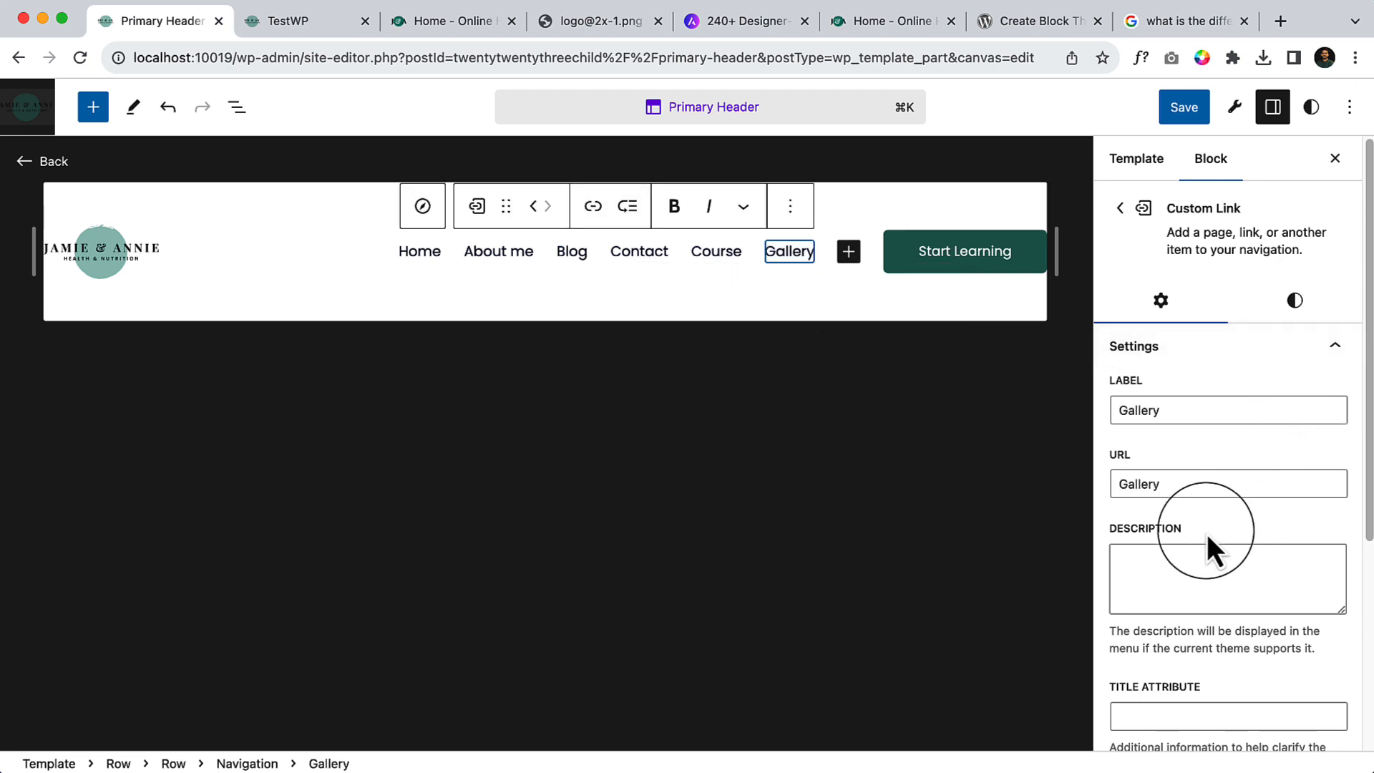
double_click(1206, 480)
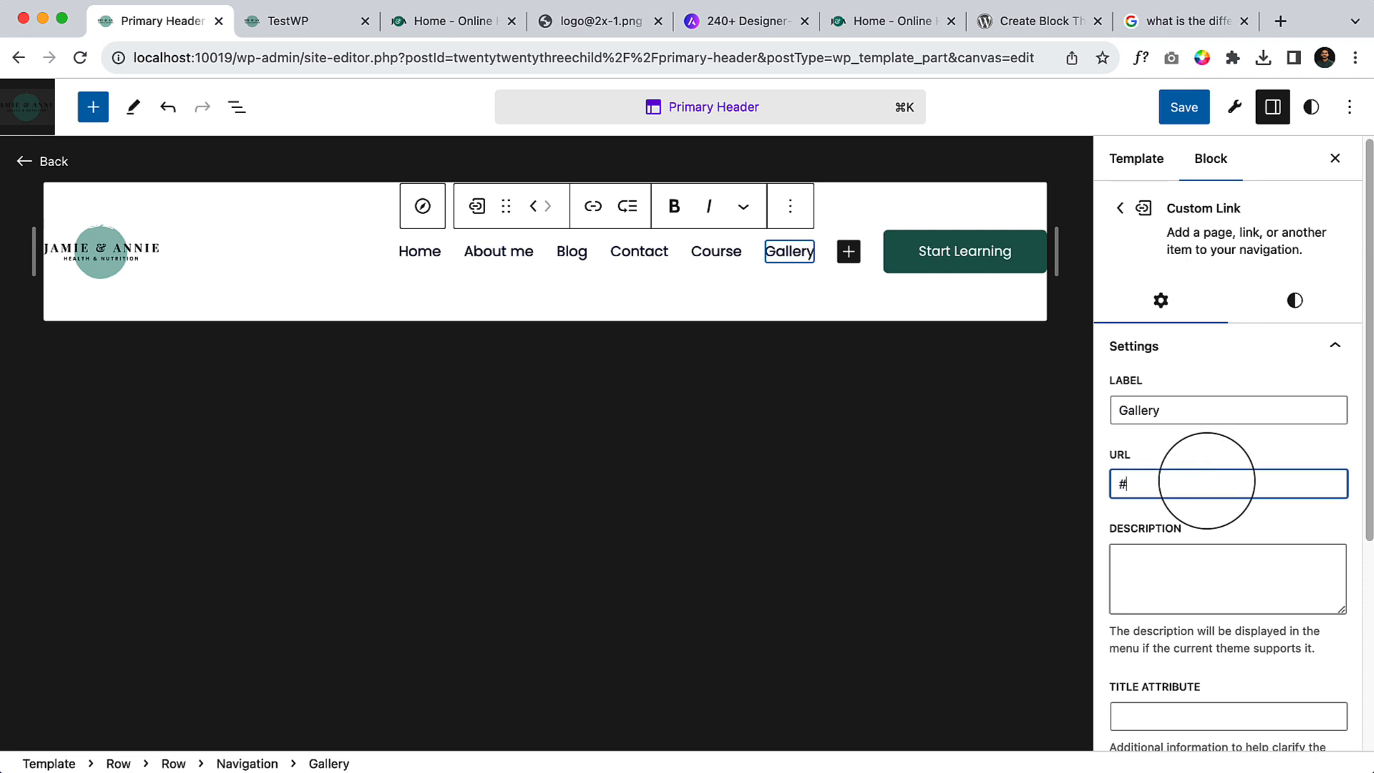
Step: Move the Contact link to the end of the navigation, after Course and Gallery
click(656, 247)
click(757, 208)
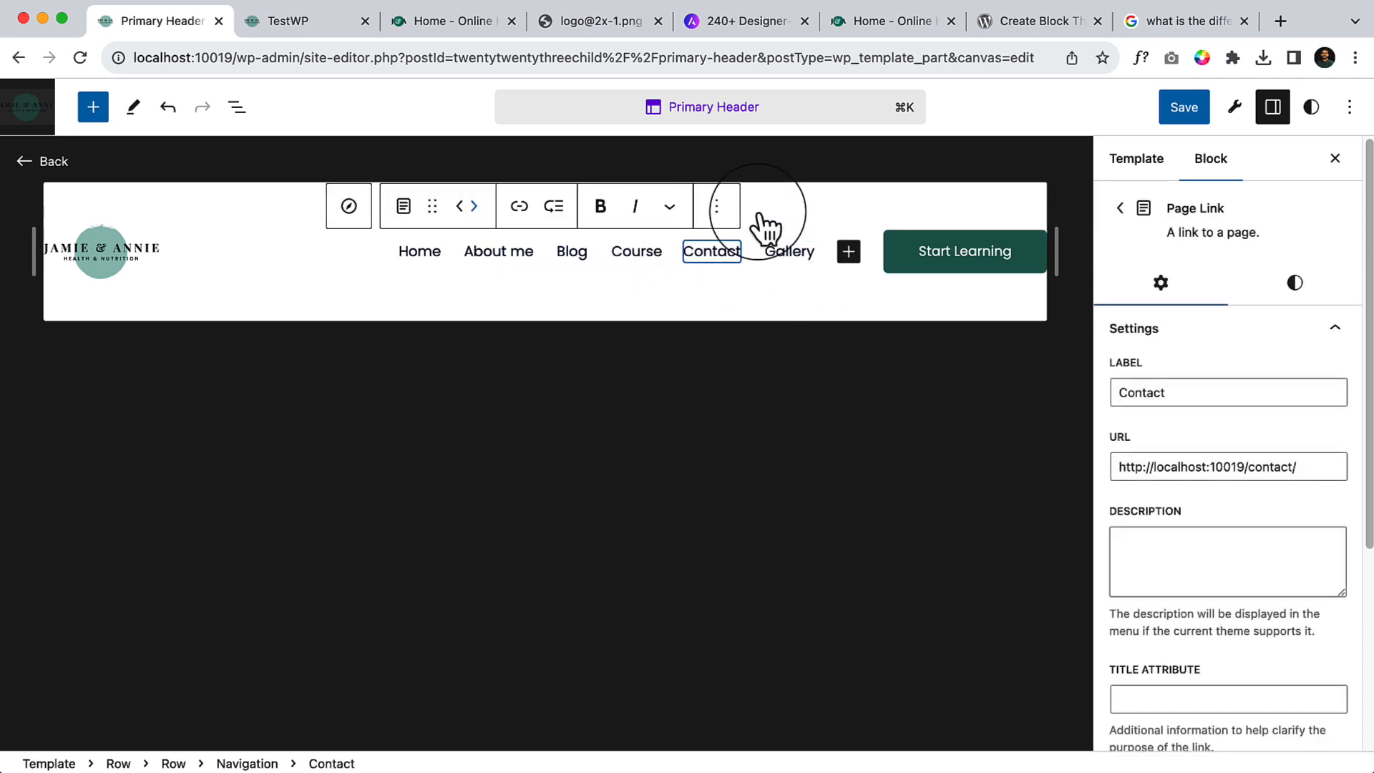
click(474, 214)
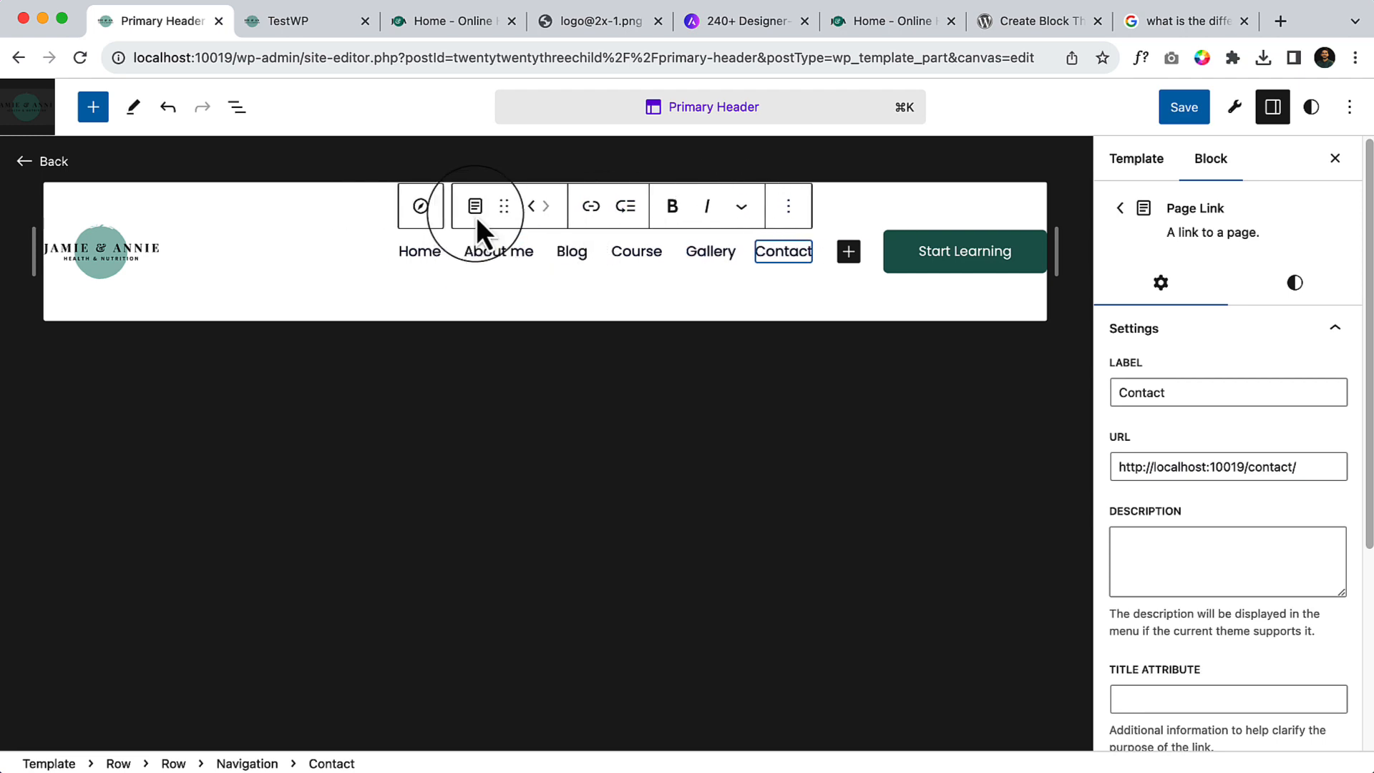
Step: Set the outer header row's top and bottom padding to 1 and save the Primary Header
click(649, 299)
click(238, 109)
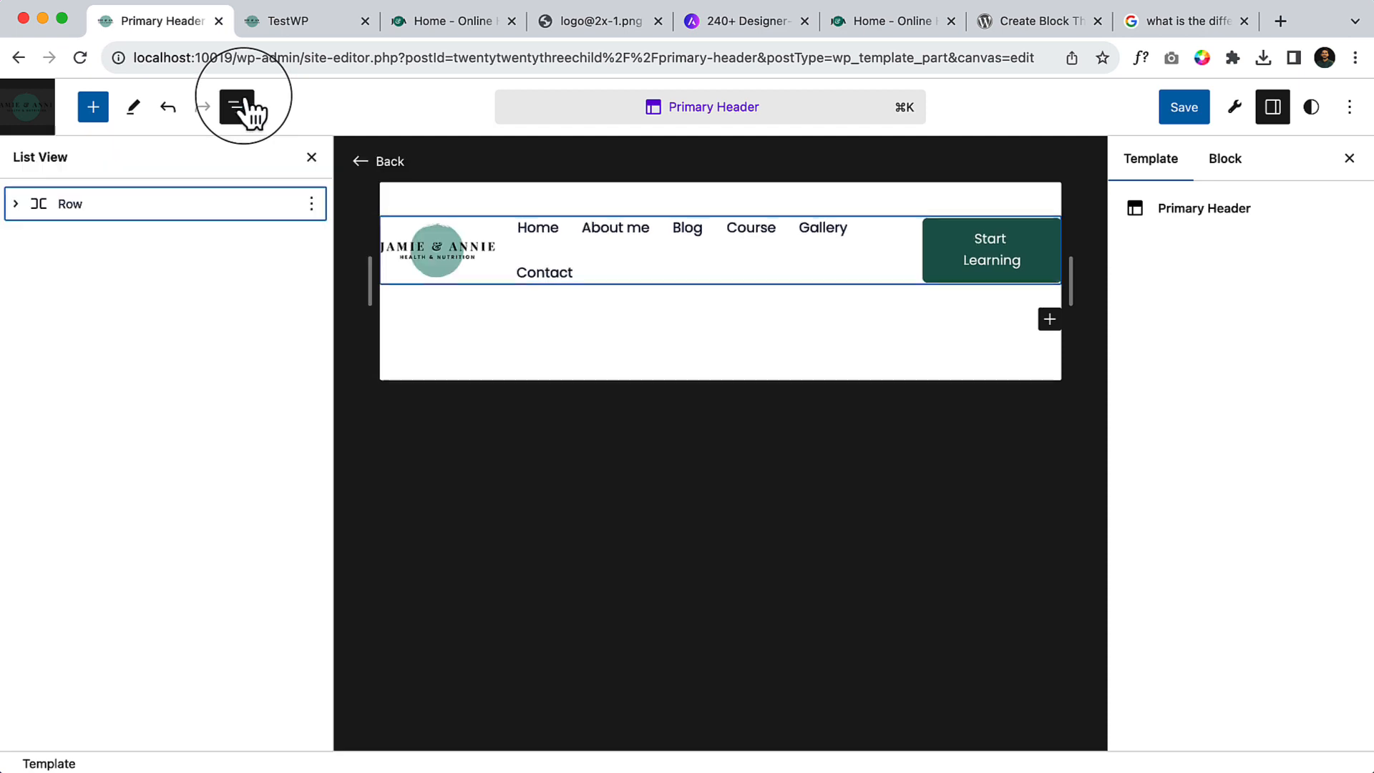
click(129, 204)
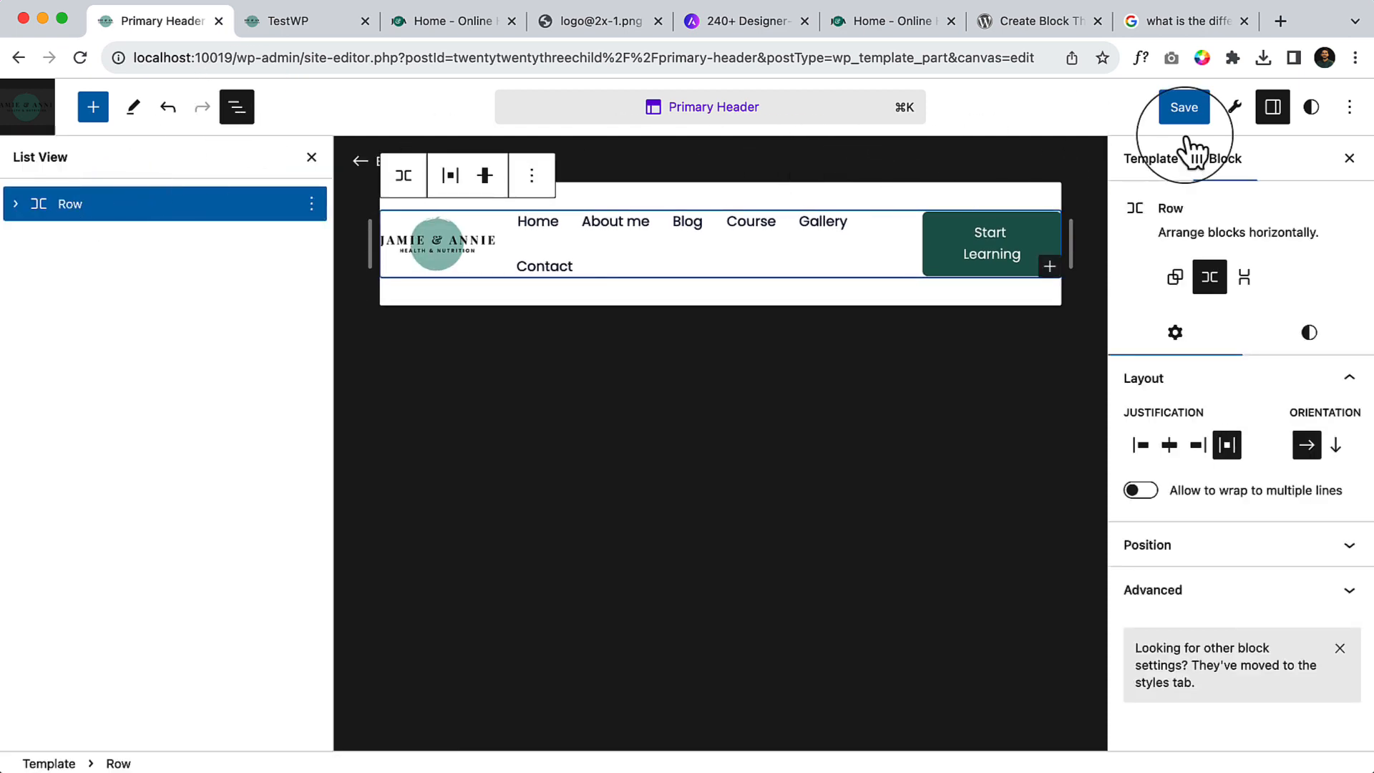
click(1307, 335)
scroll(1202, 583, down, 5)
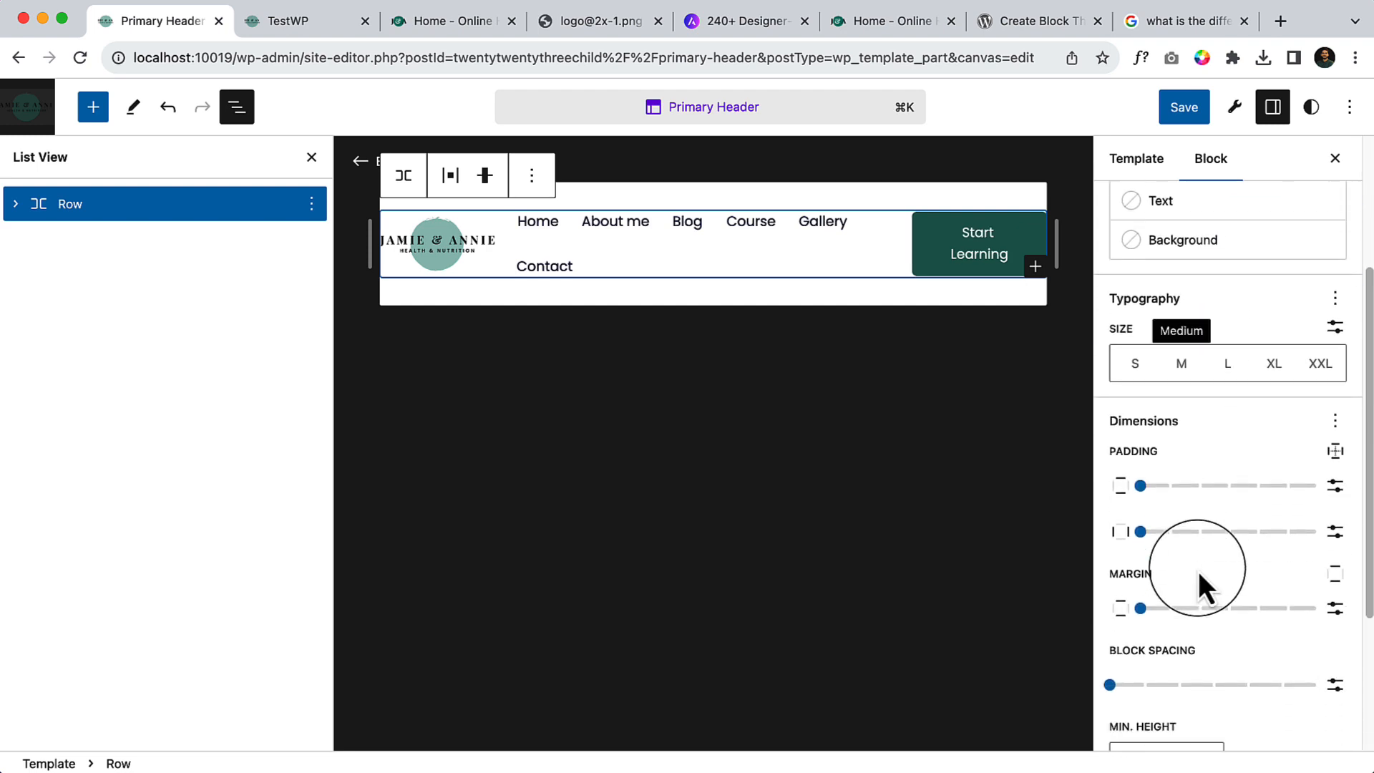
drag(1141, 576, 1113, 591)
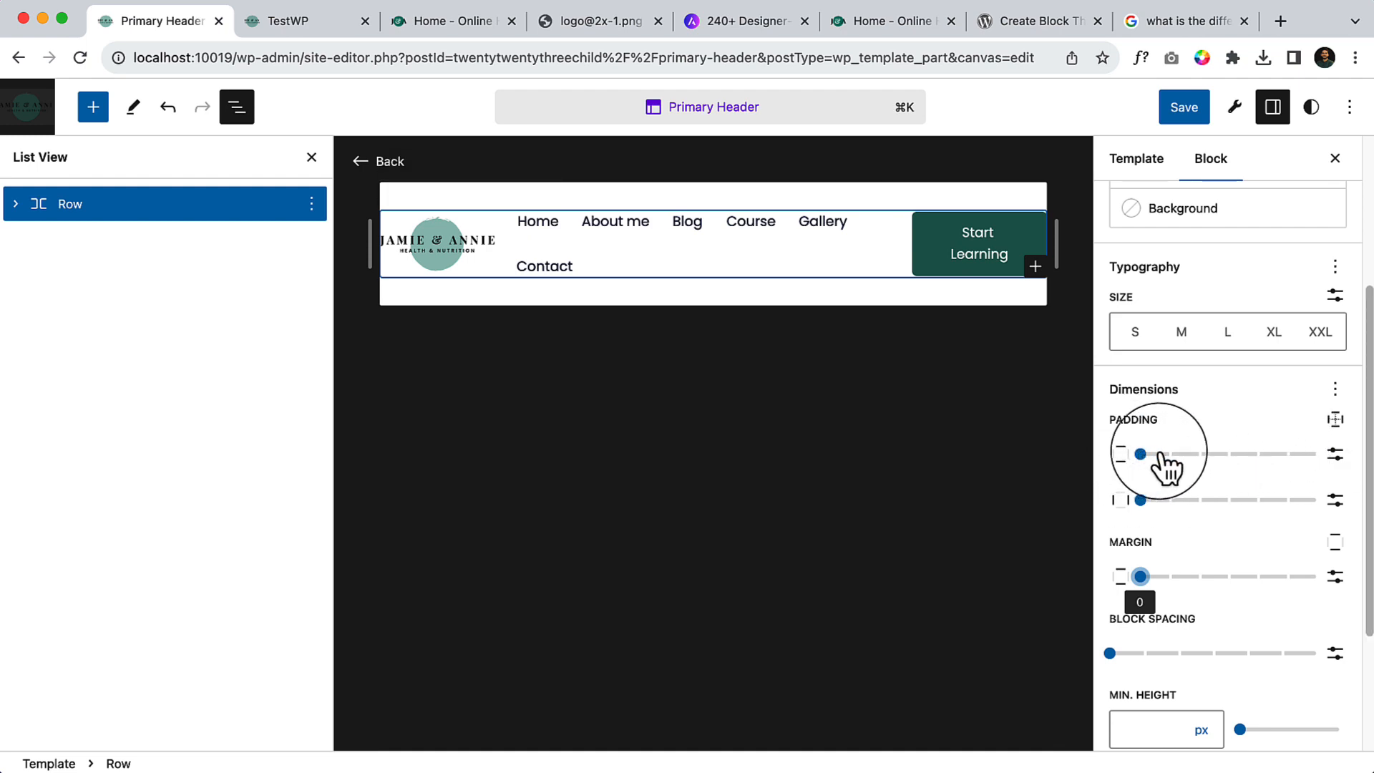
drag(1142, 455, 1185, 464)
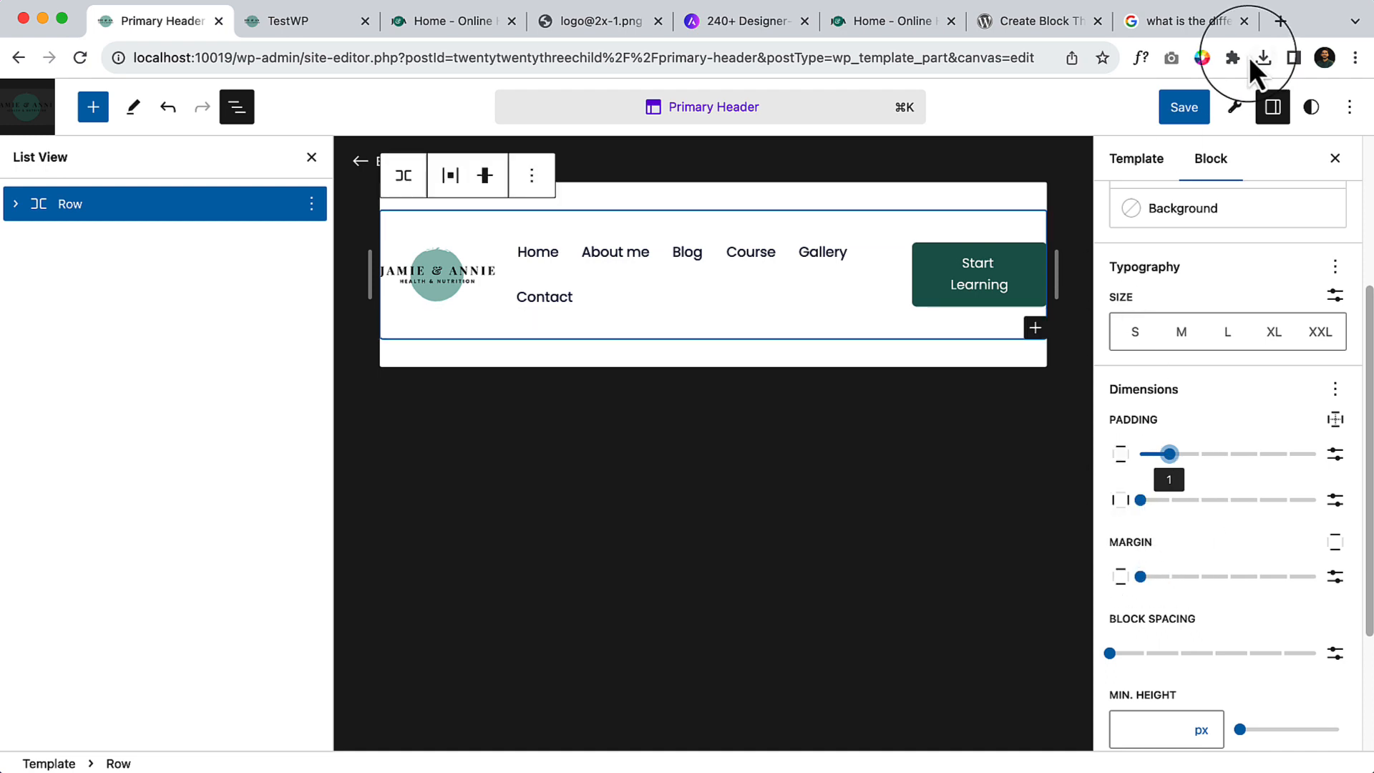
click(1185, 109)
click(1181, 107)
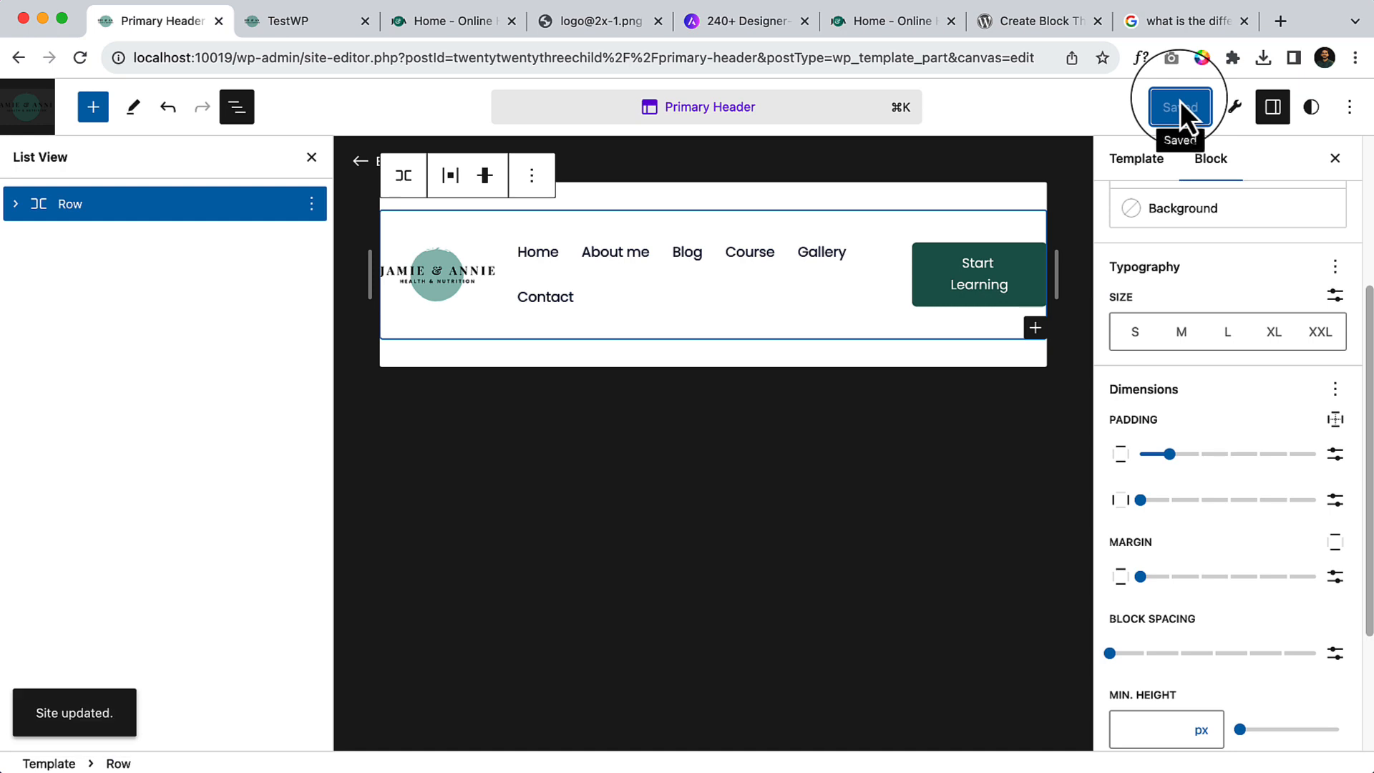
Step: Reload the TestWP front page and compare its header's spacing and width with the Online Health Coach demo's header
click(299, 35)
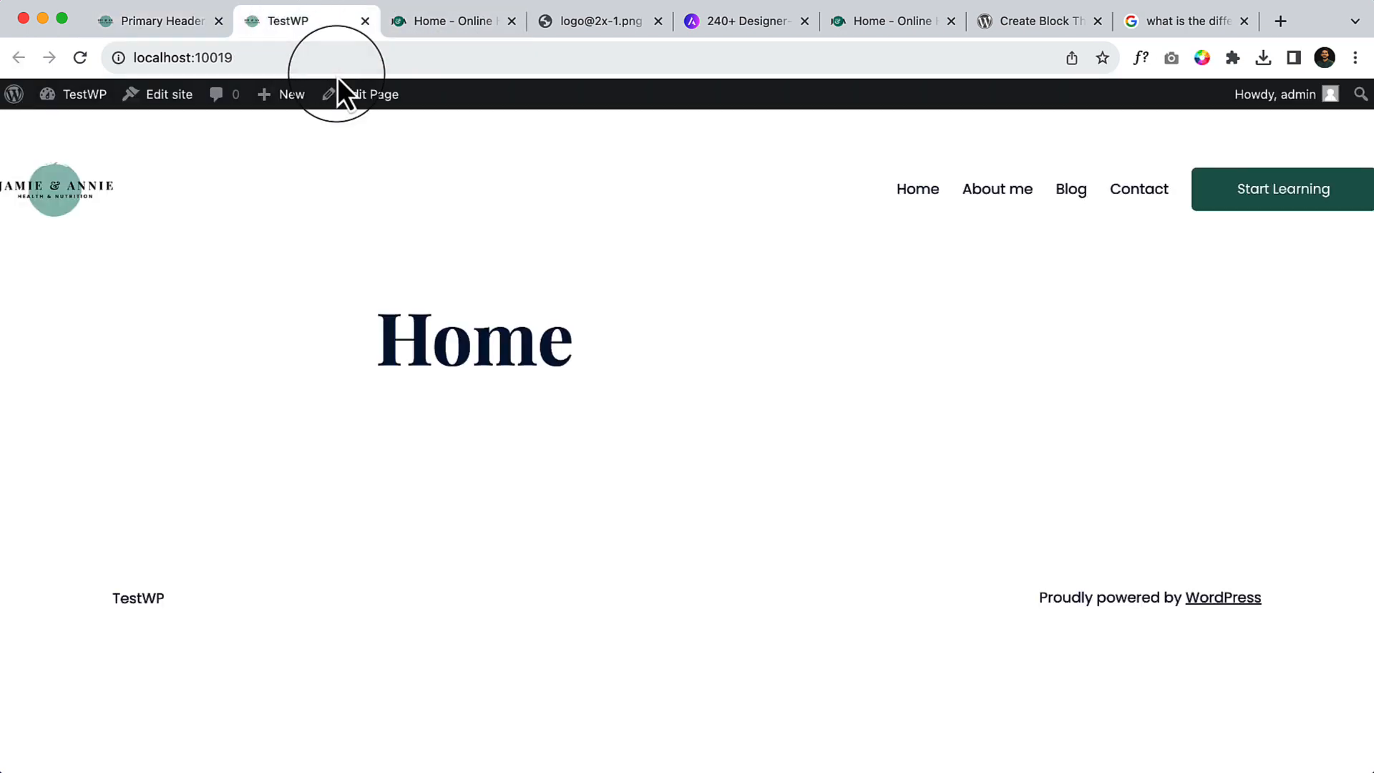
click(352, 57)
key(Return)
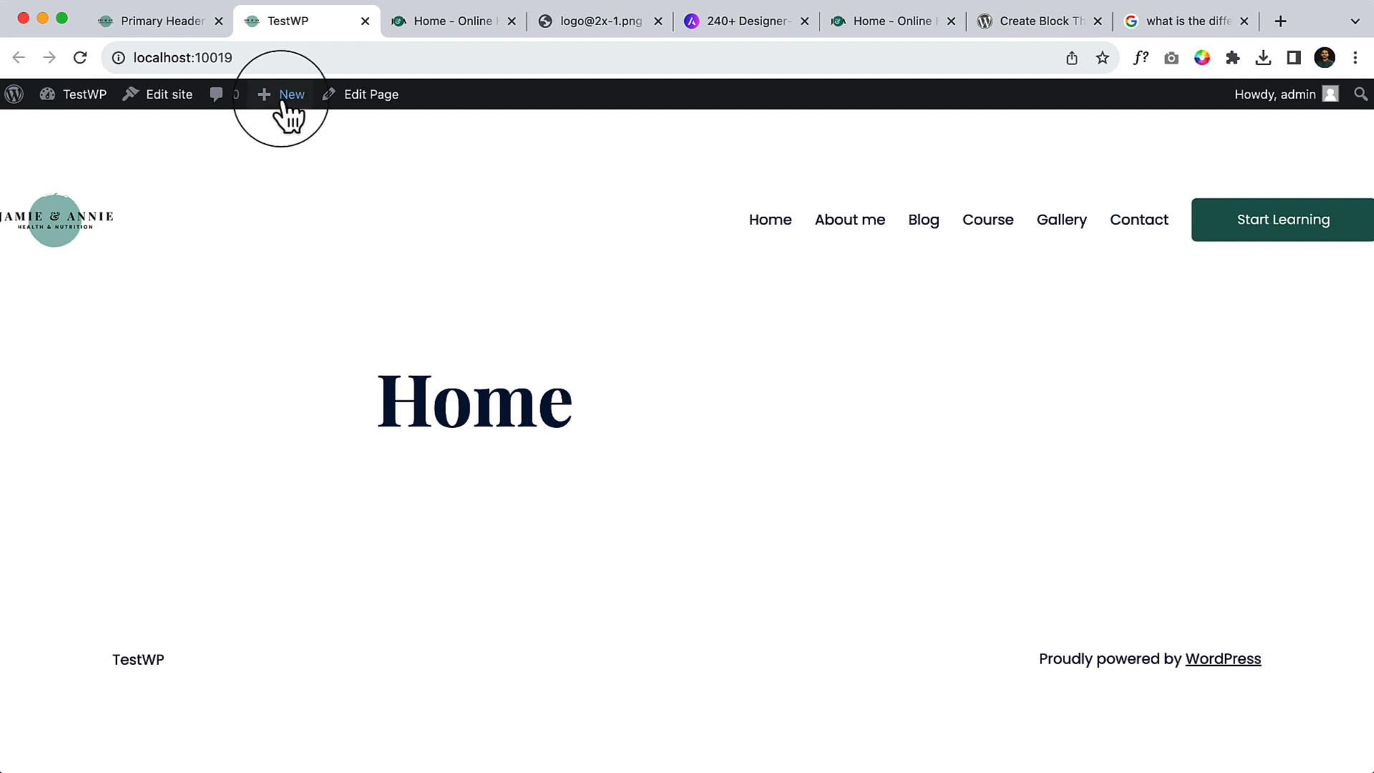
click(478, 25)
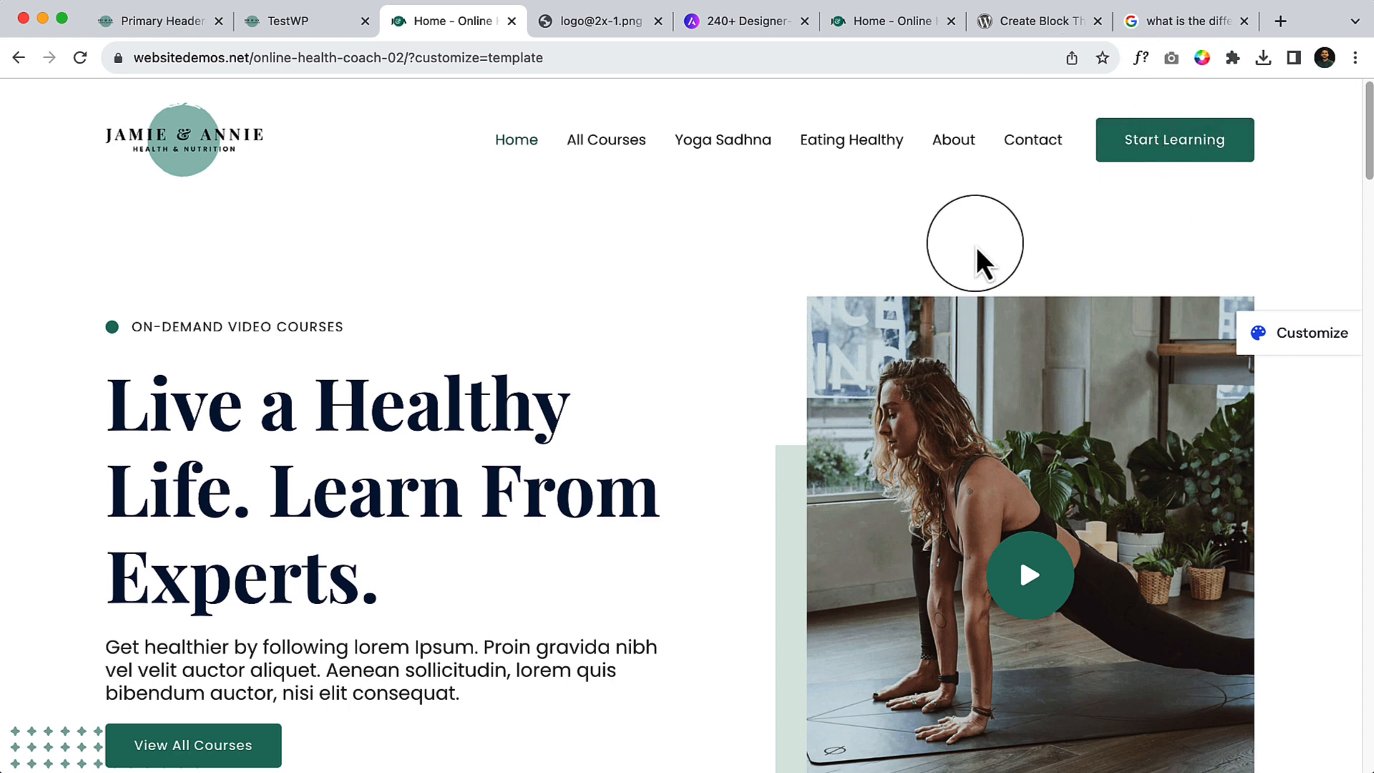
click(166, 21)
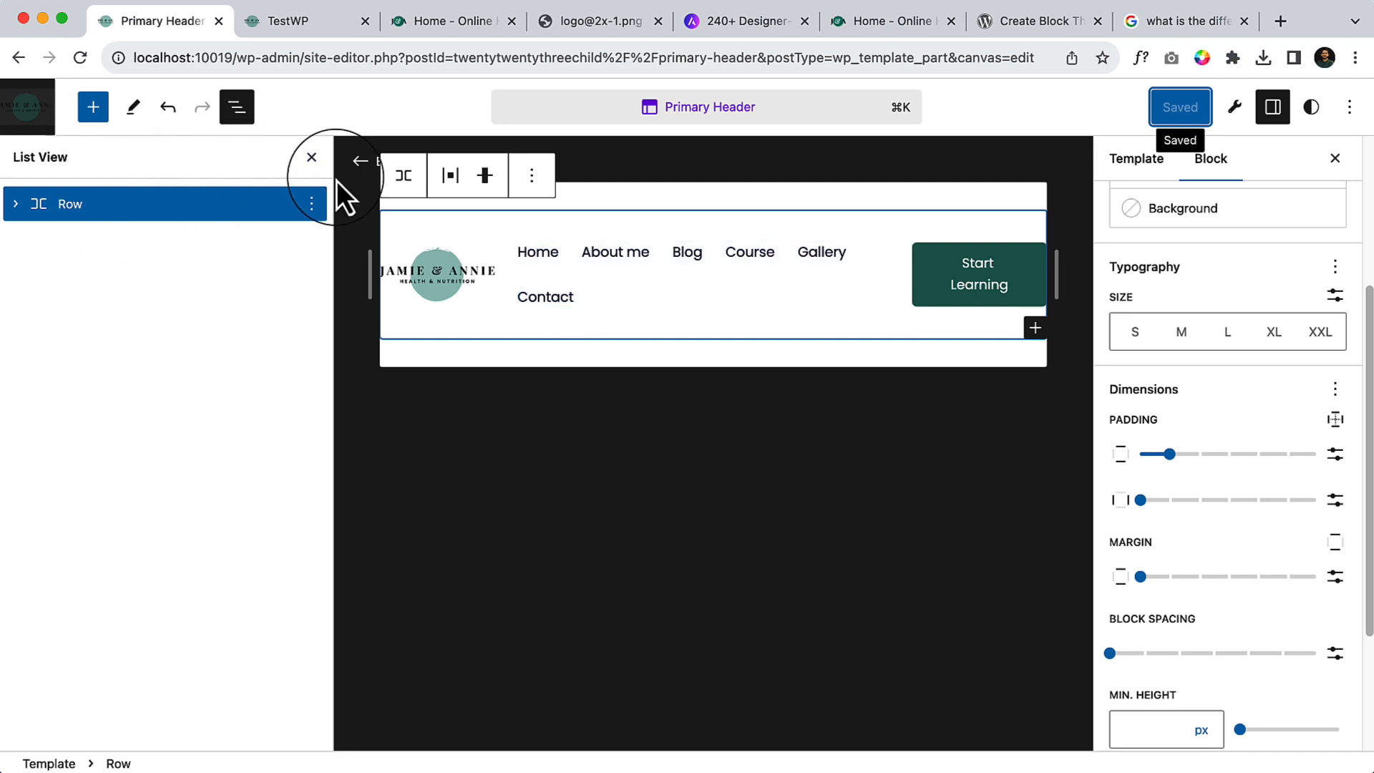
Step: Examine the outer header row's dimension, transform, justification and vertical alignment options
scroll(1281, 430, down, 3)
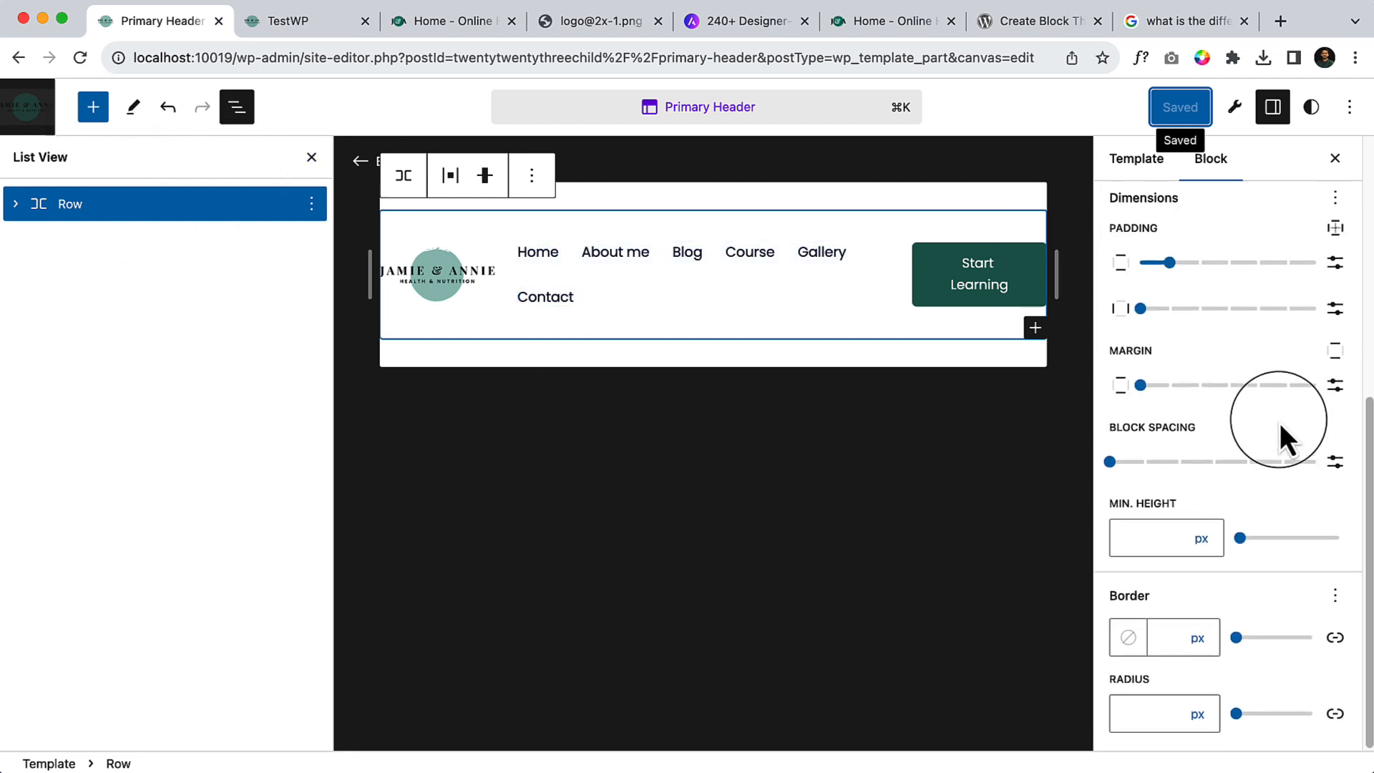
scroll(1281, 430, up, 6)
click(1161, 335)
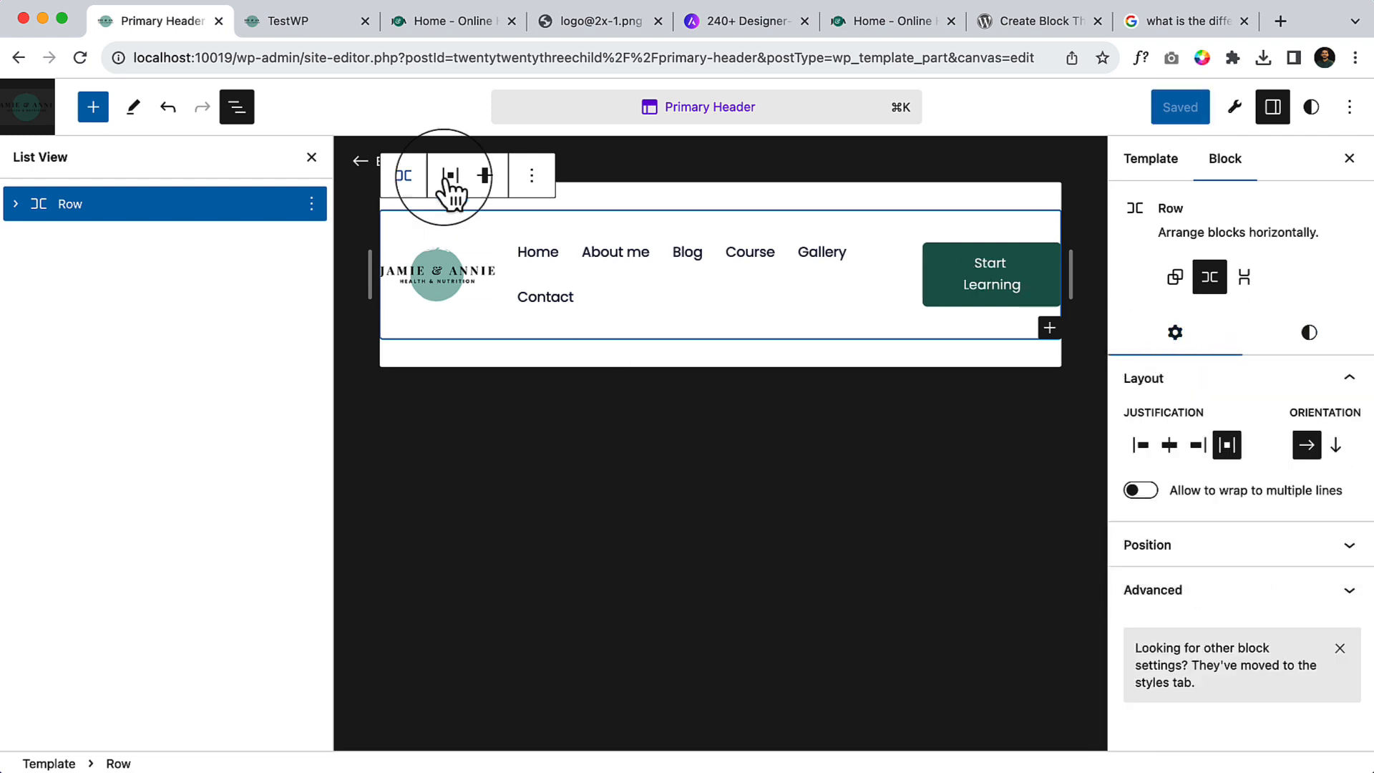
click(237, 106)
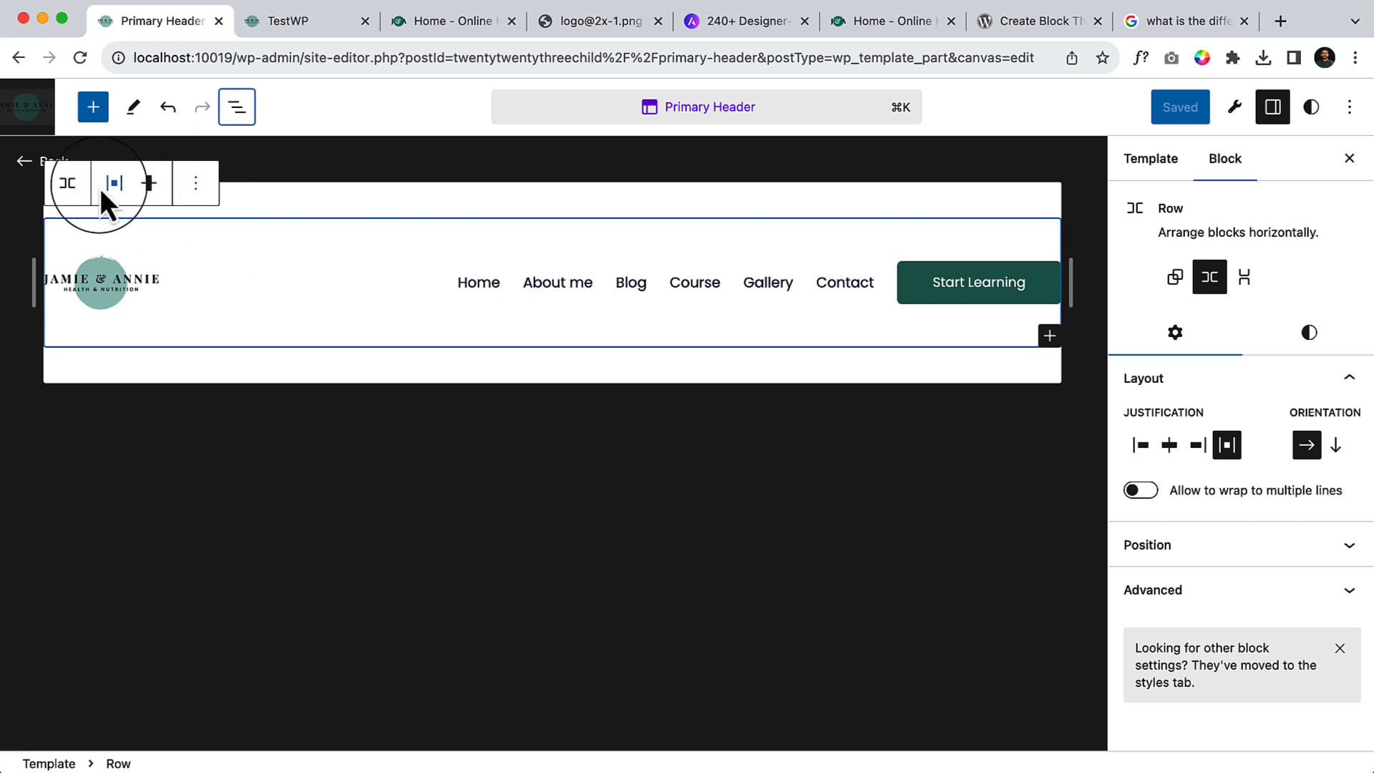
click(69, 184)
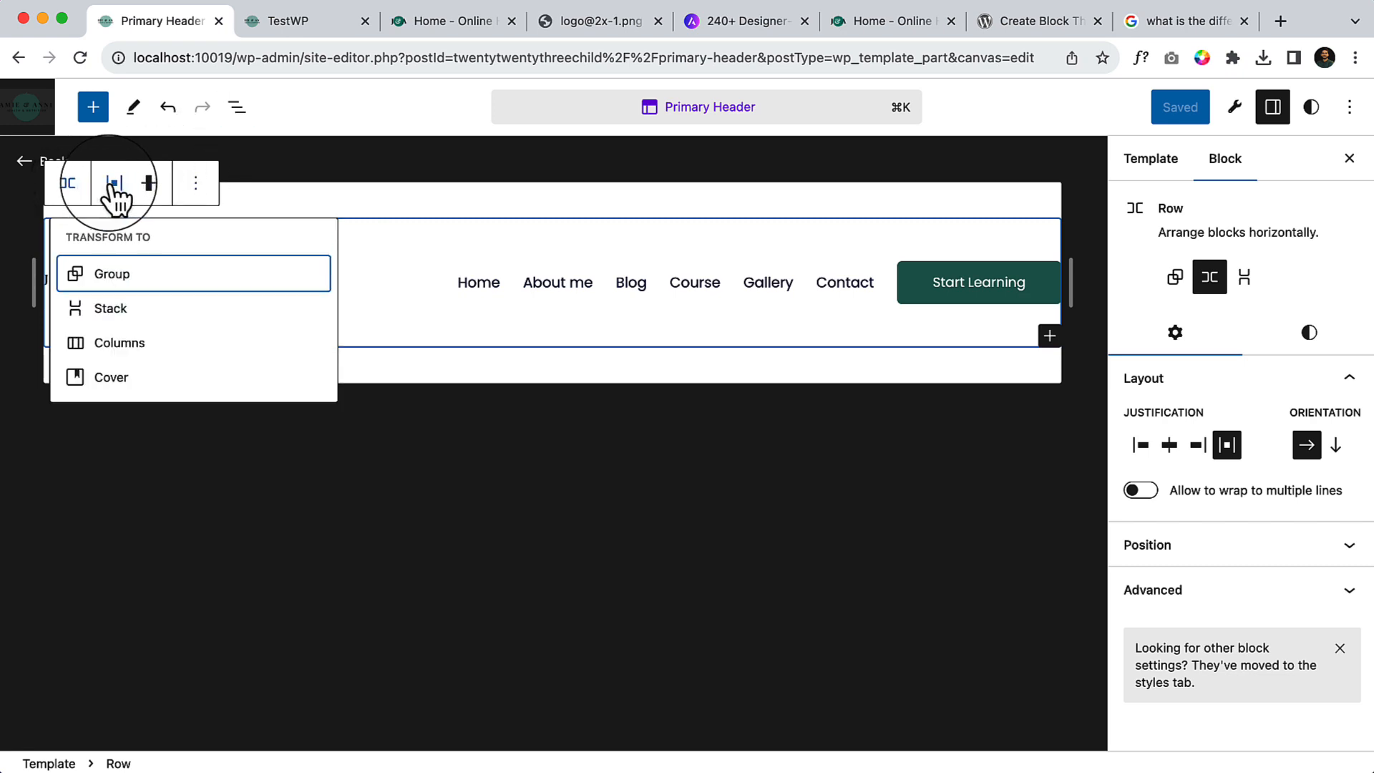
click(114, 184)
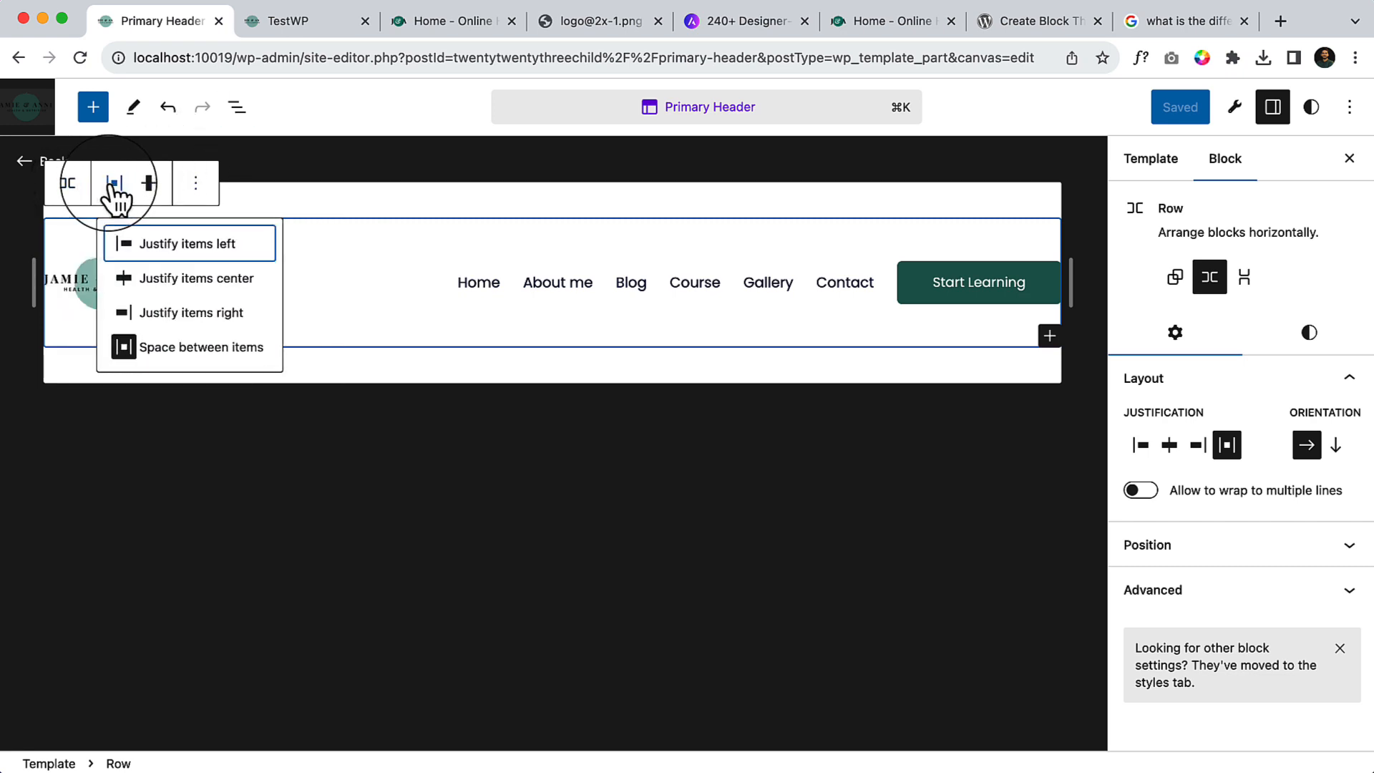
click(150, 185)
click(196, 185)
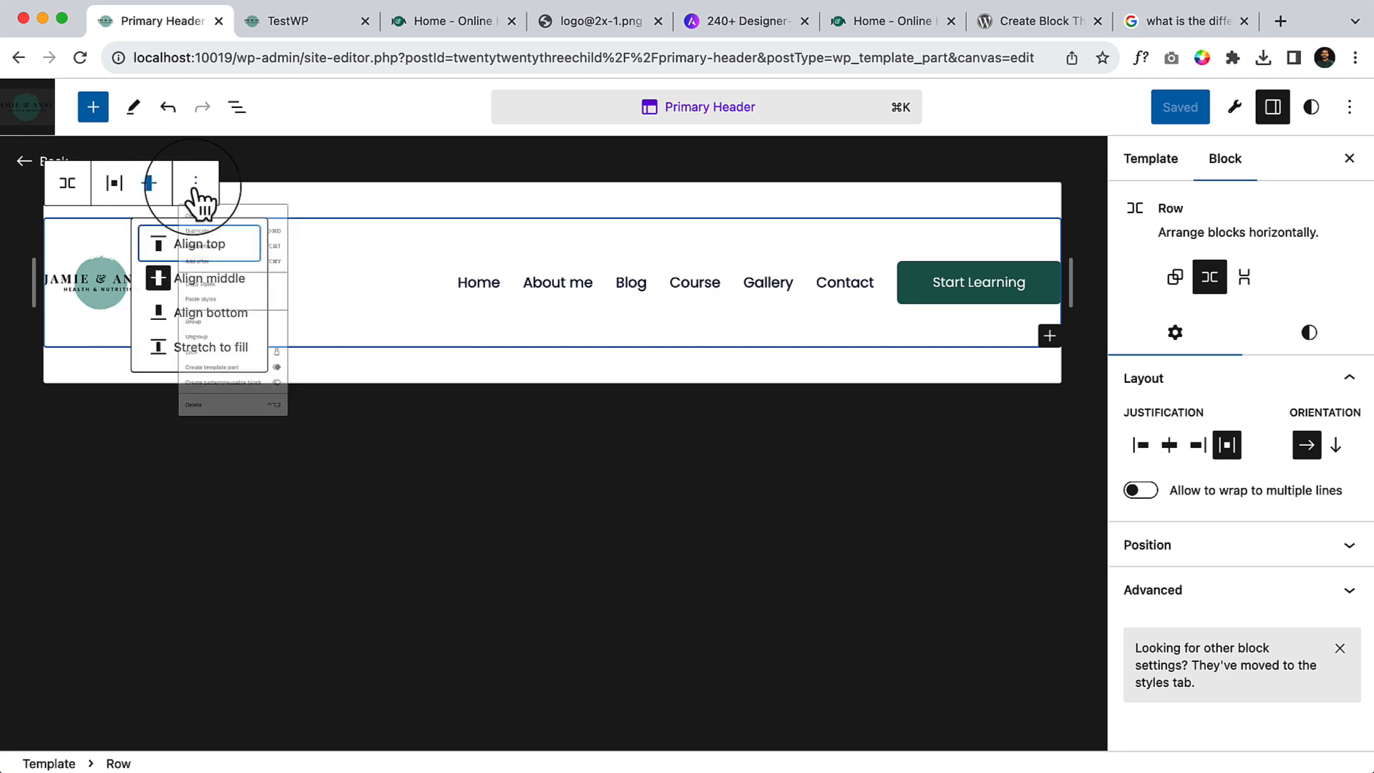
click(633, 506)
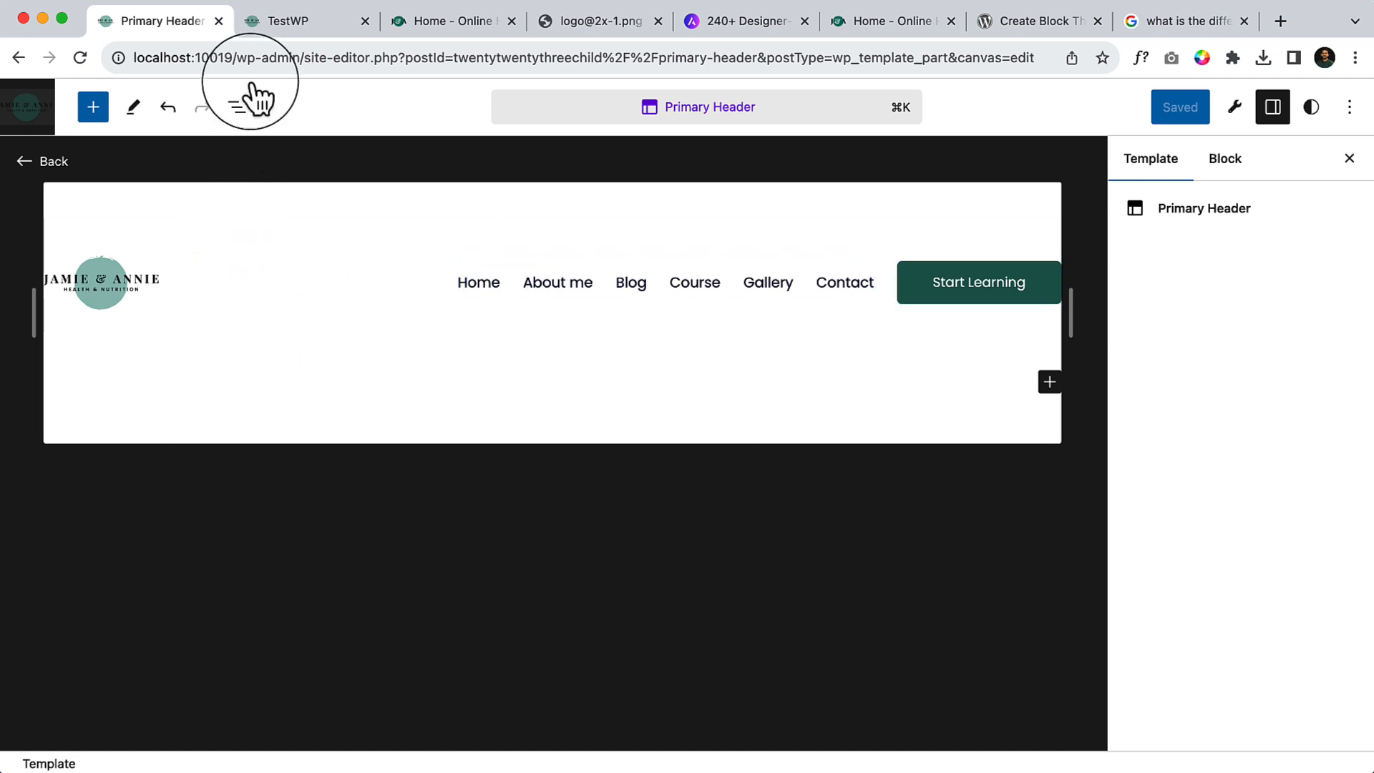
Step: Convert the outer header row to a Group and set its content width to 1200 px
click(240, 107)
click(200, 210)
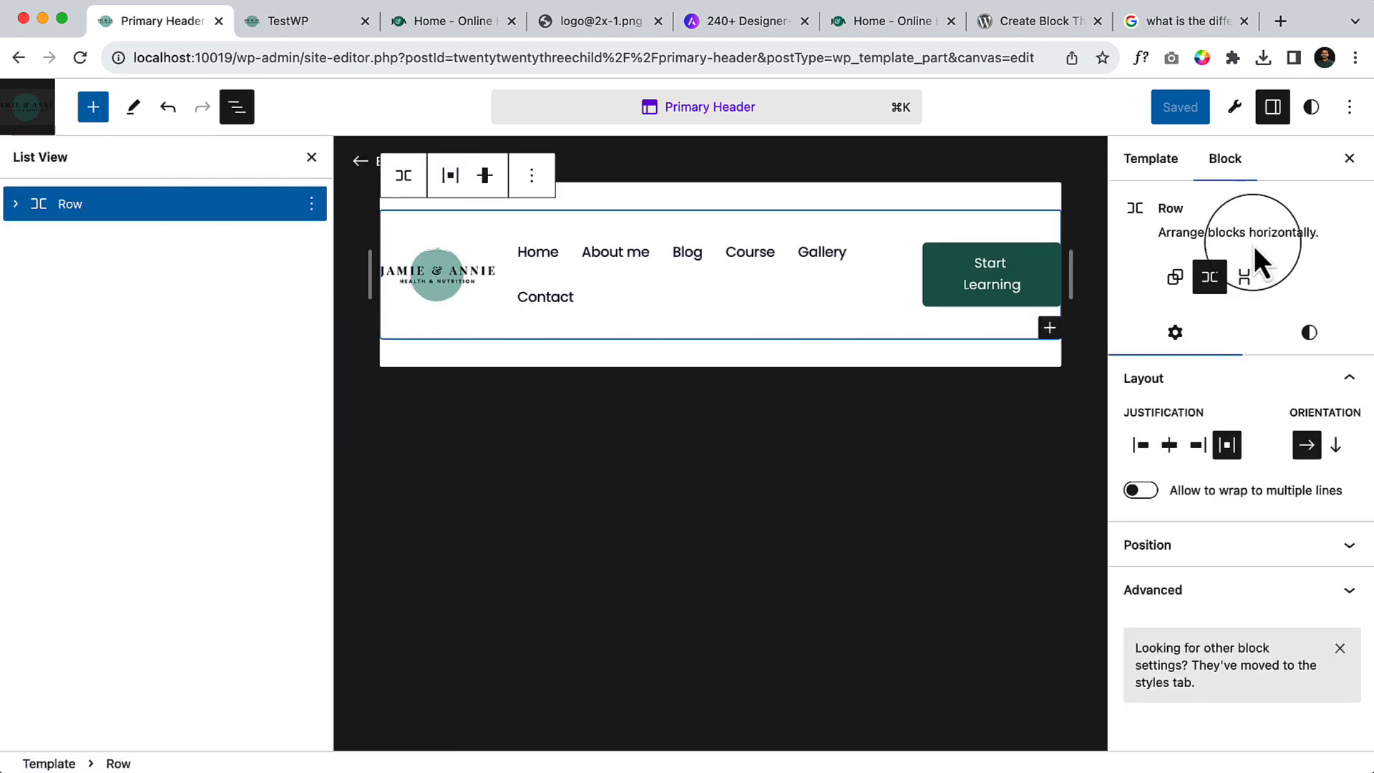
click(1186, 279)
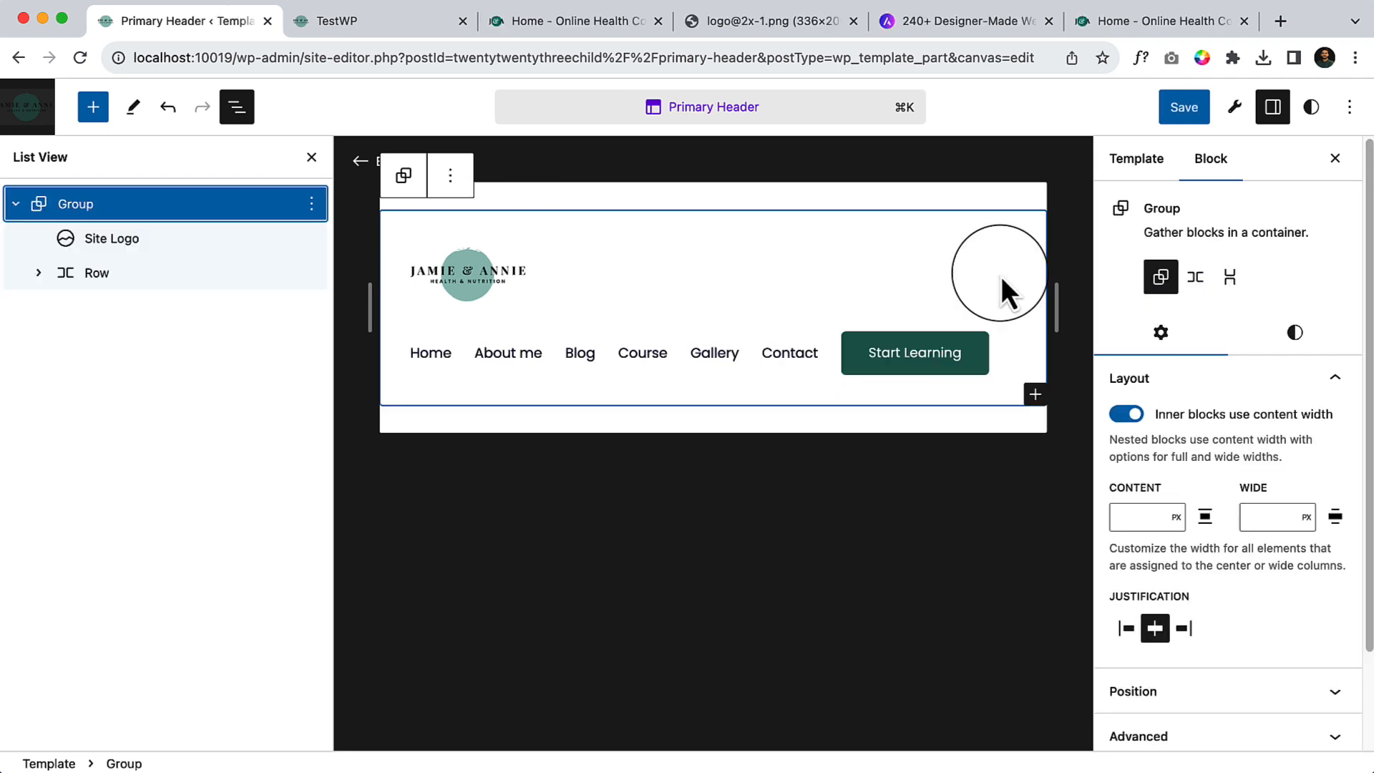
click(1135, 516)
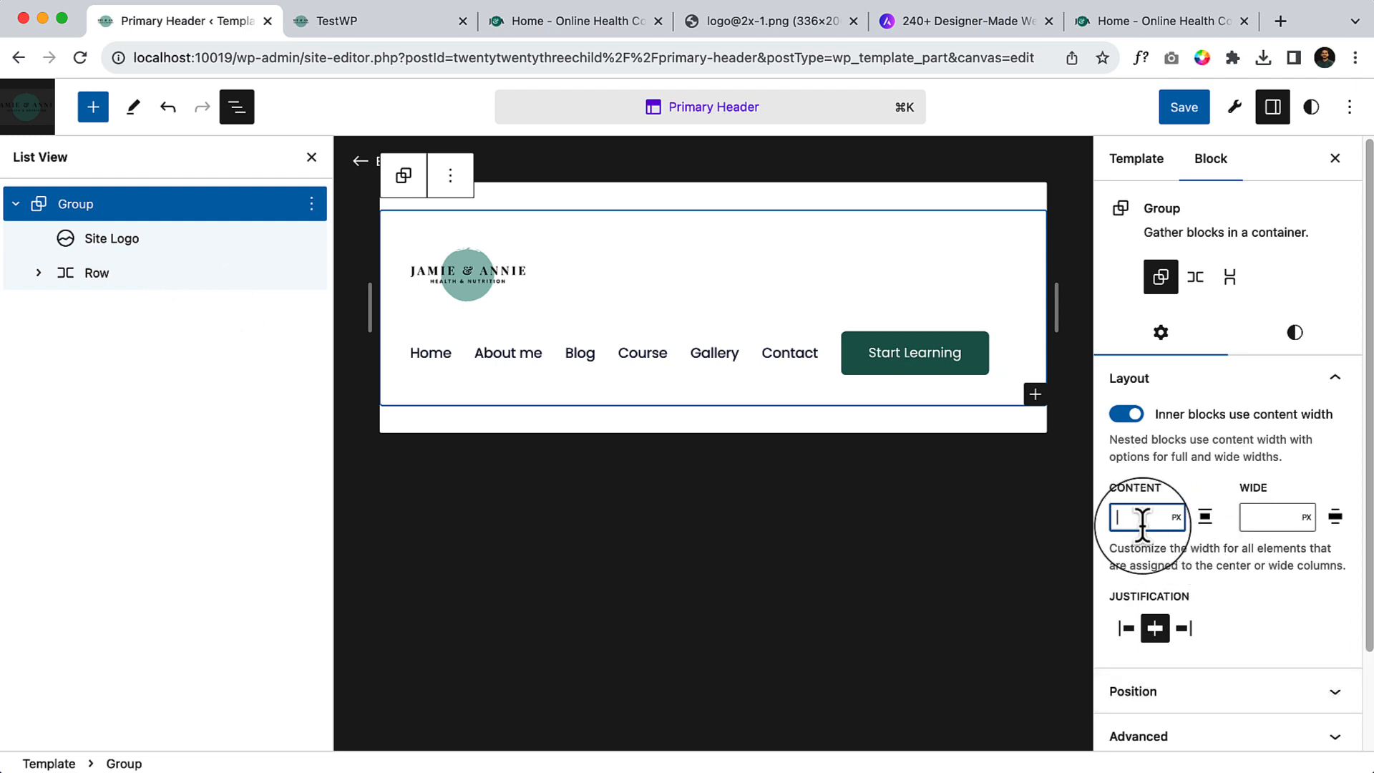
text(1200)
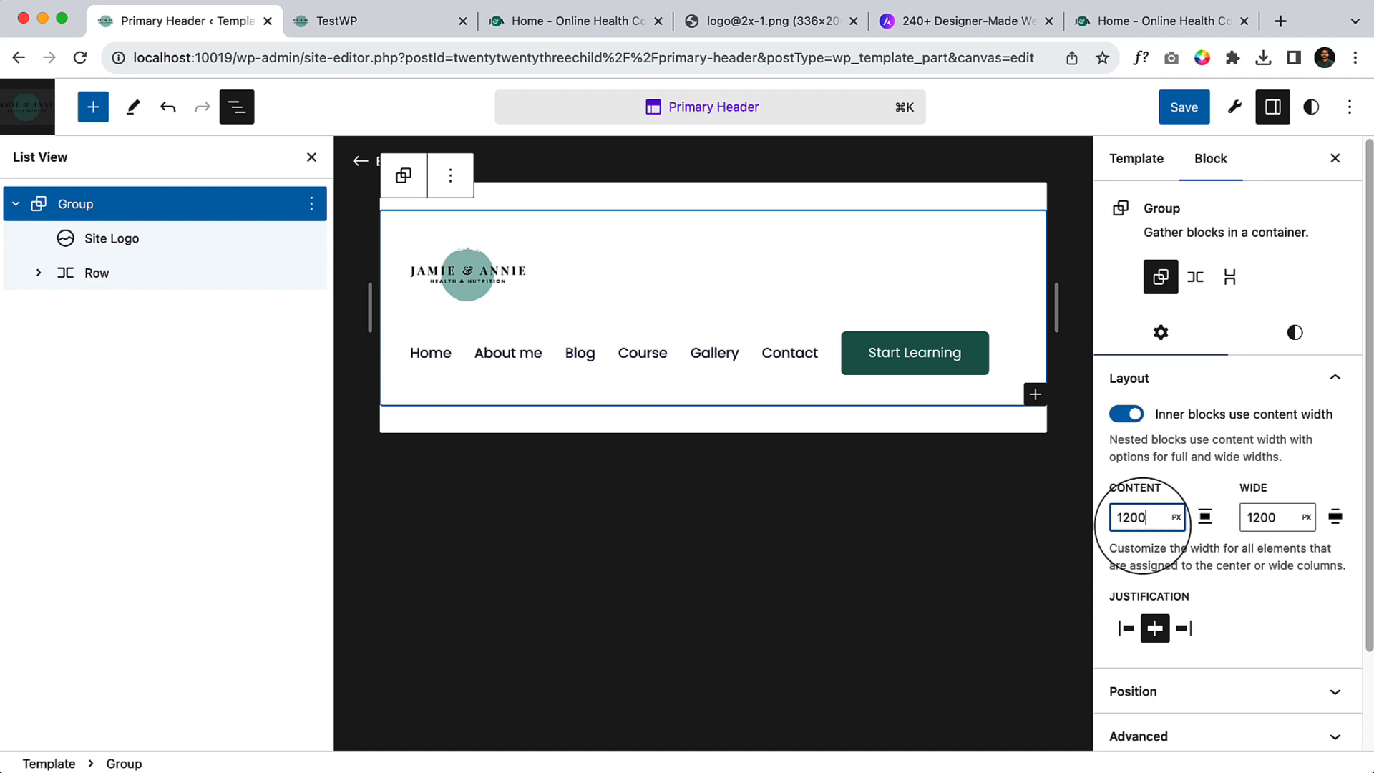
click(240, 109)
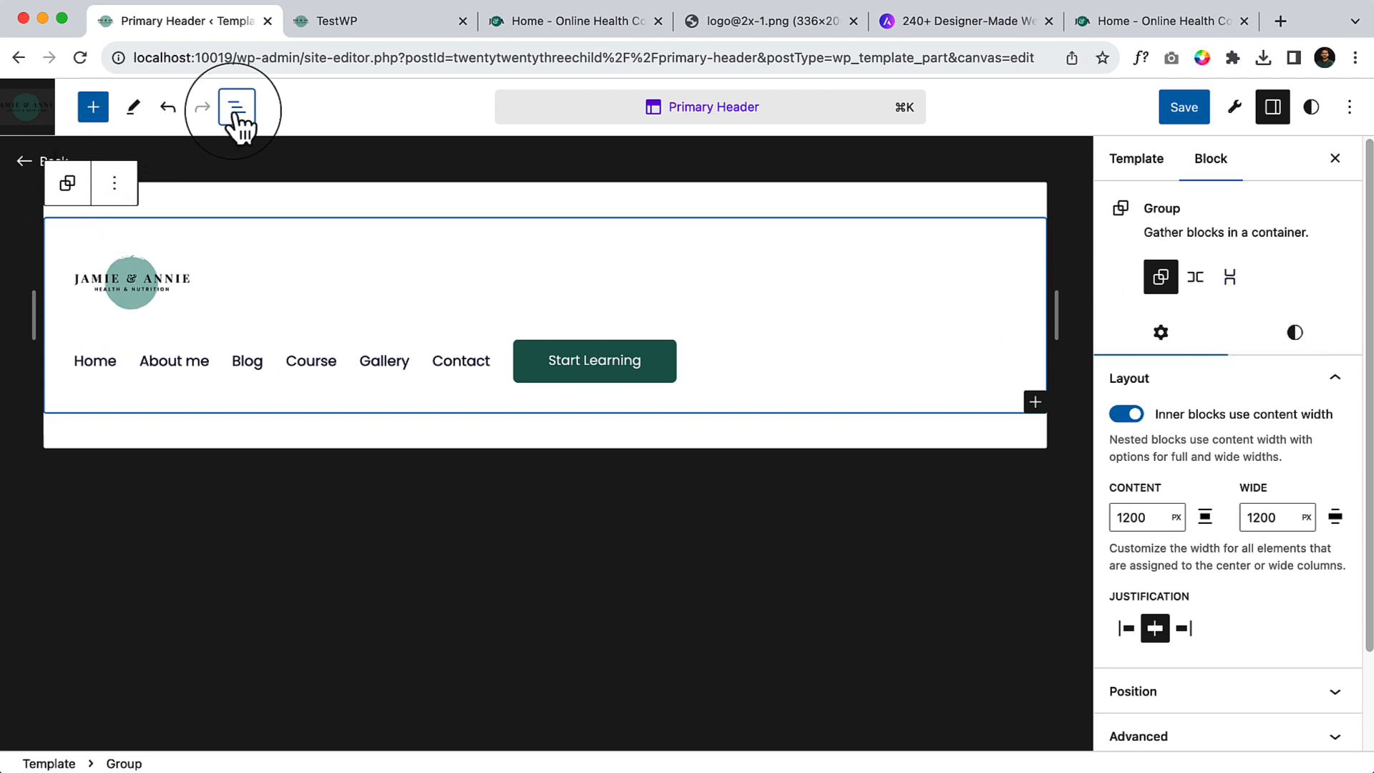
Step: Enlarge the site logo to an image width of about 189 and save the Primary Header
click(143, 275)
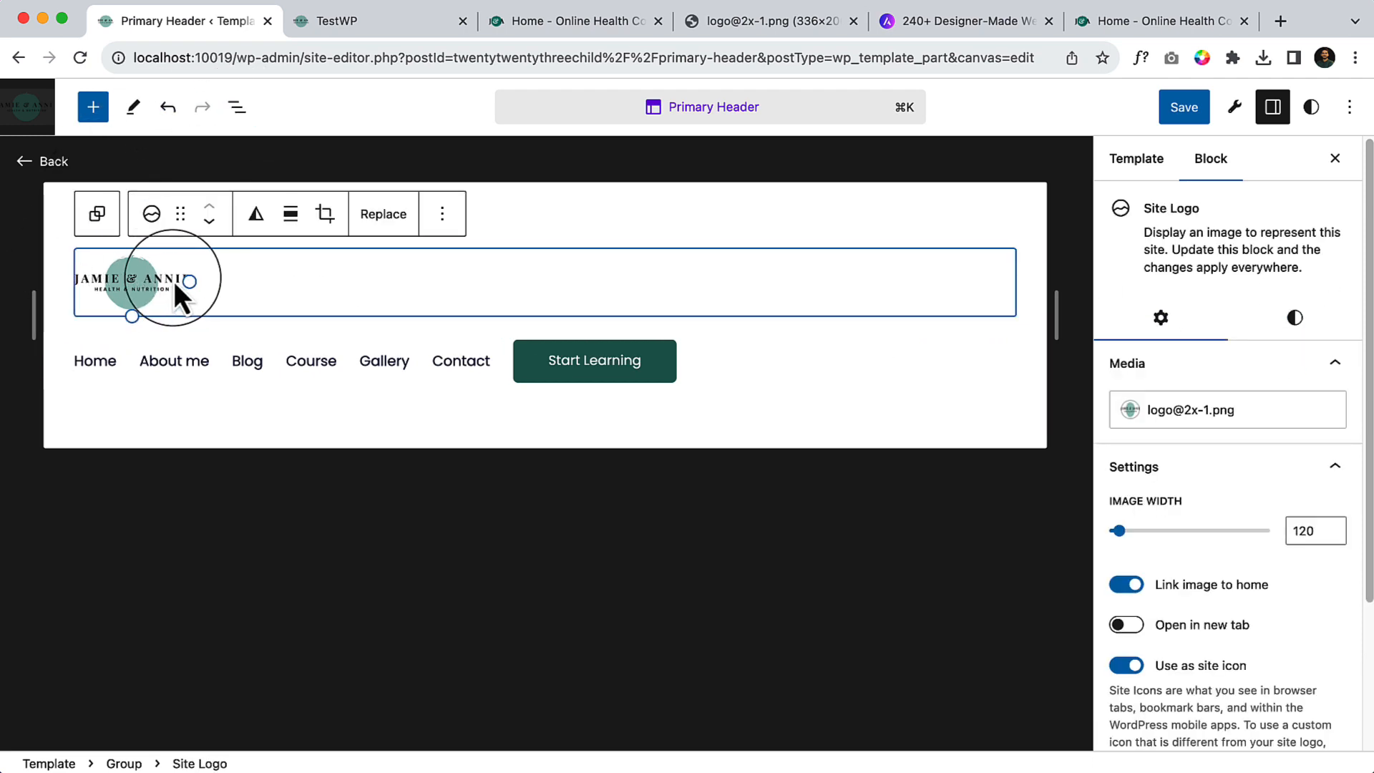
drag(216, 277, 262, 293)
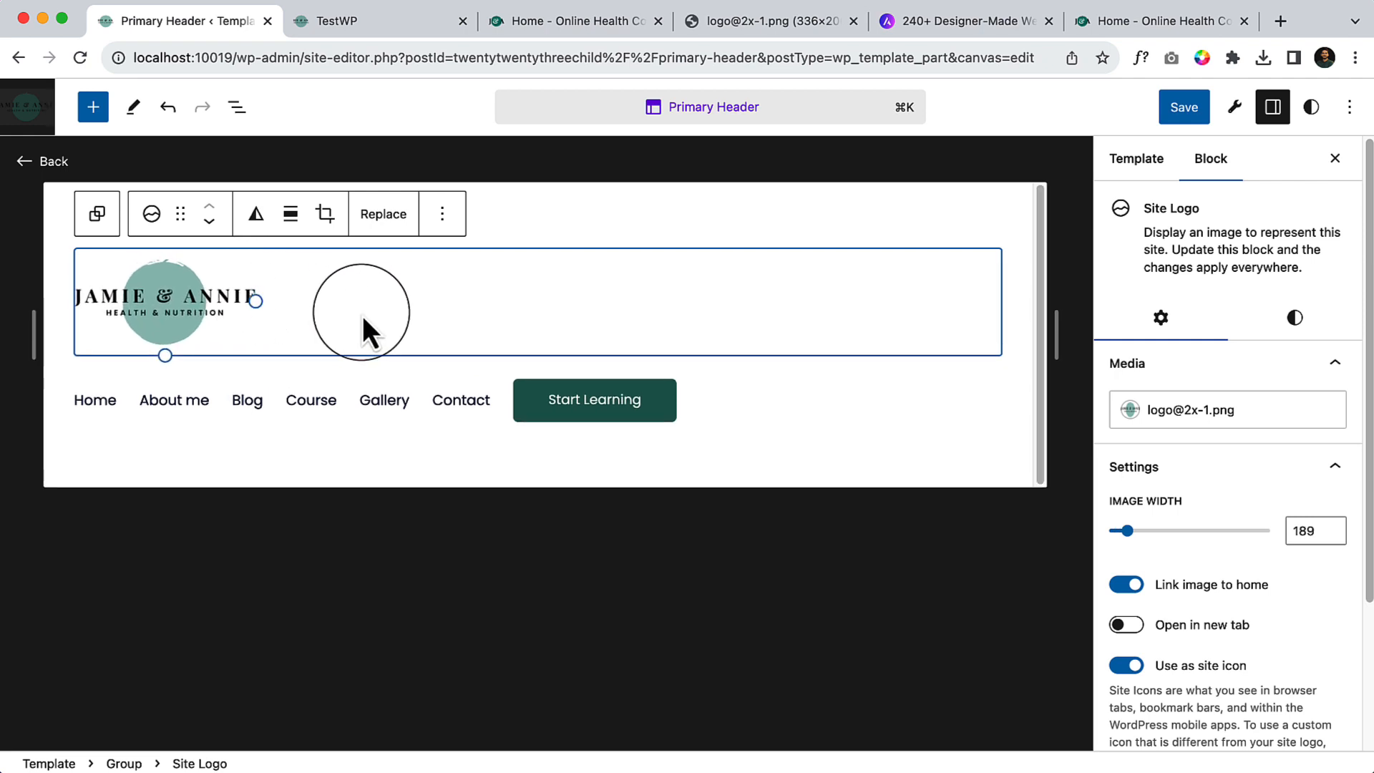
click(91, 219)
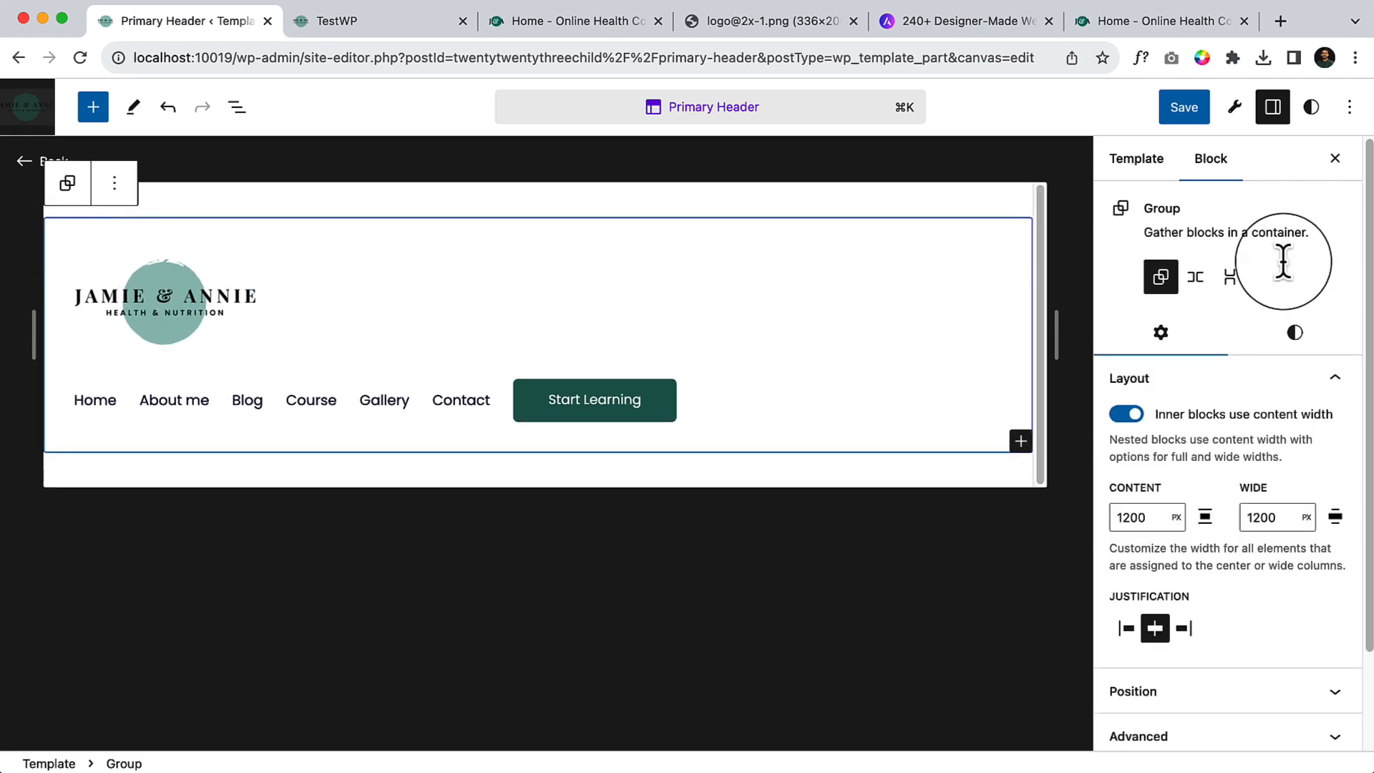
click(1184, 109)
click(1180, 109)
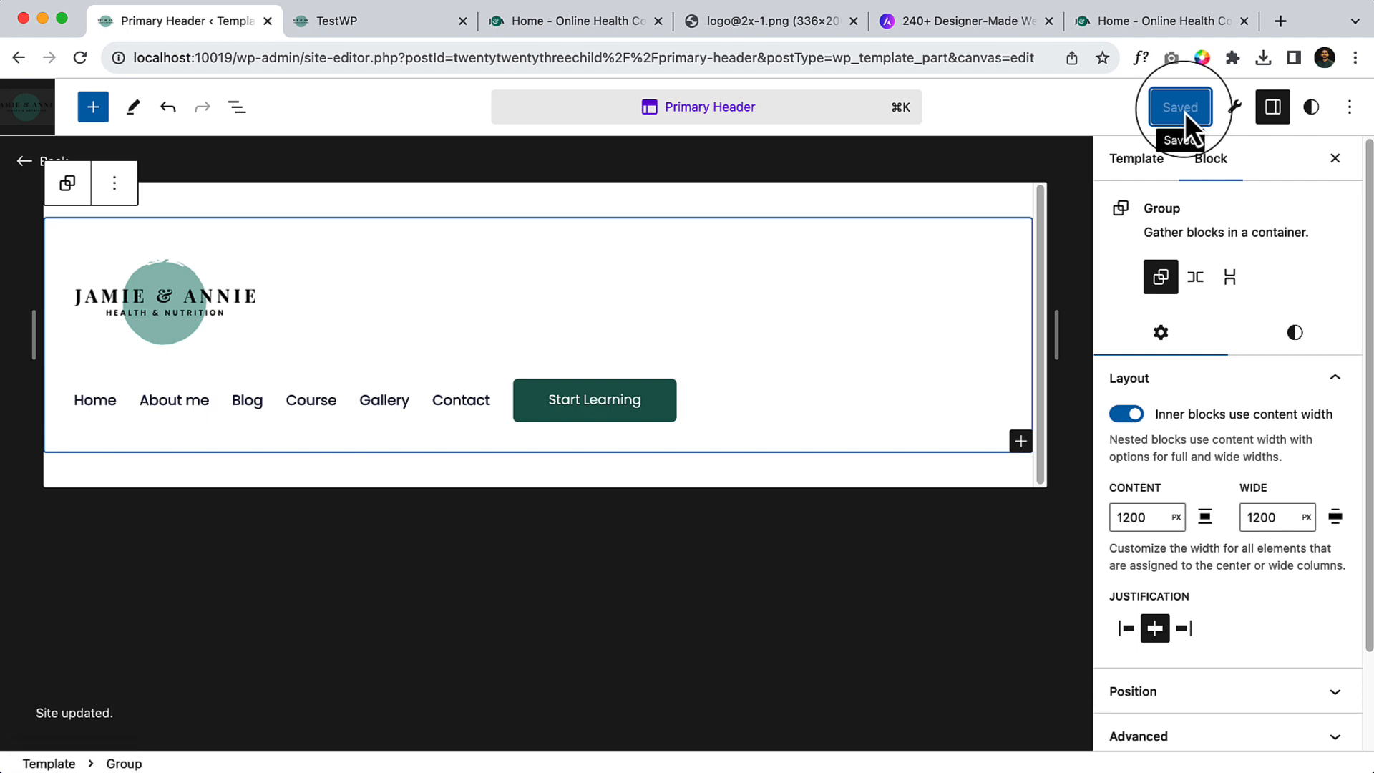
Step: Reload the TestWP front page to check the header's content width and the logo size
click(372, 24)
click(80, 57)
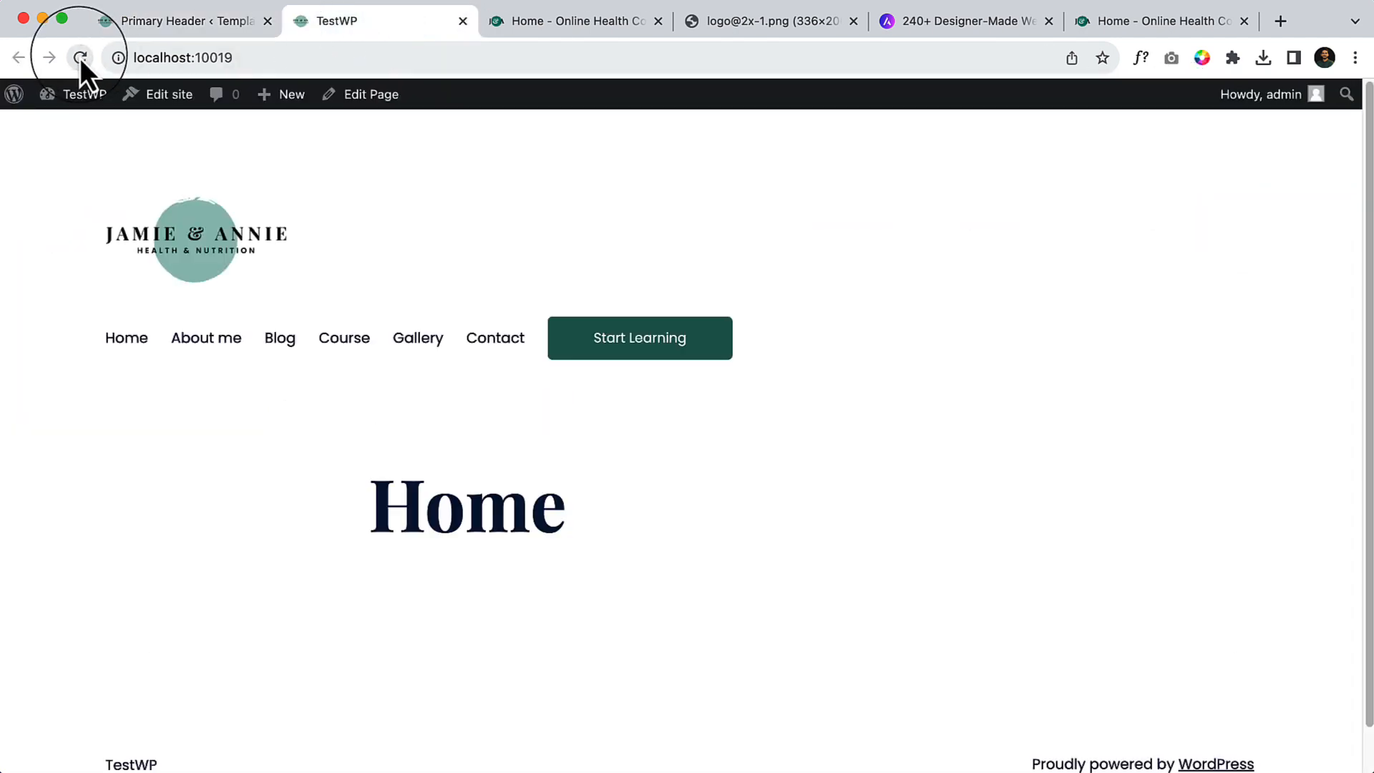
click(153, 28)
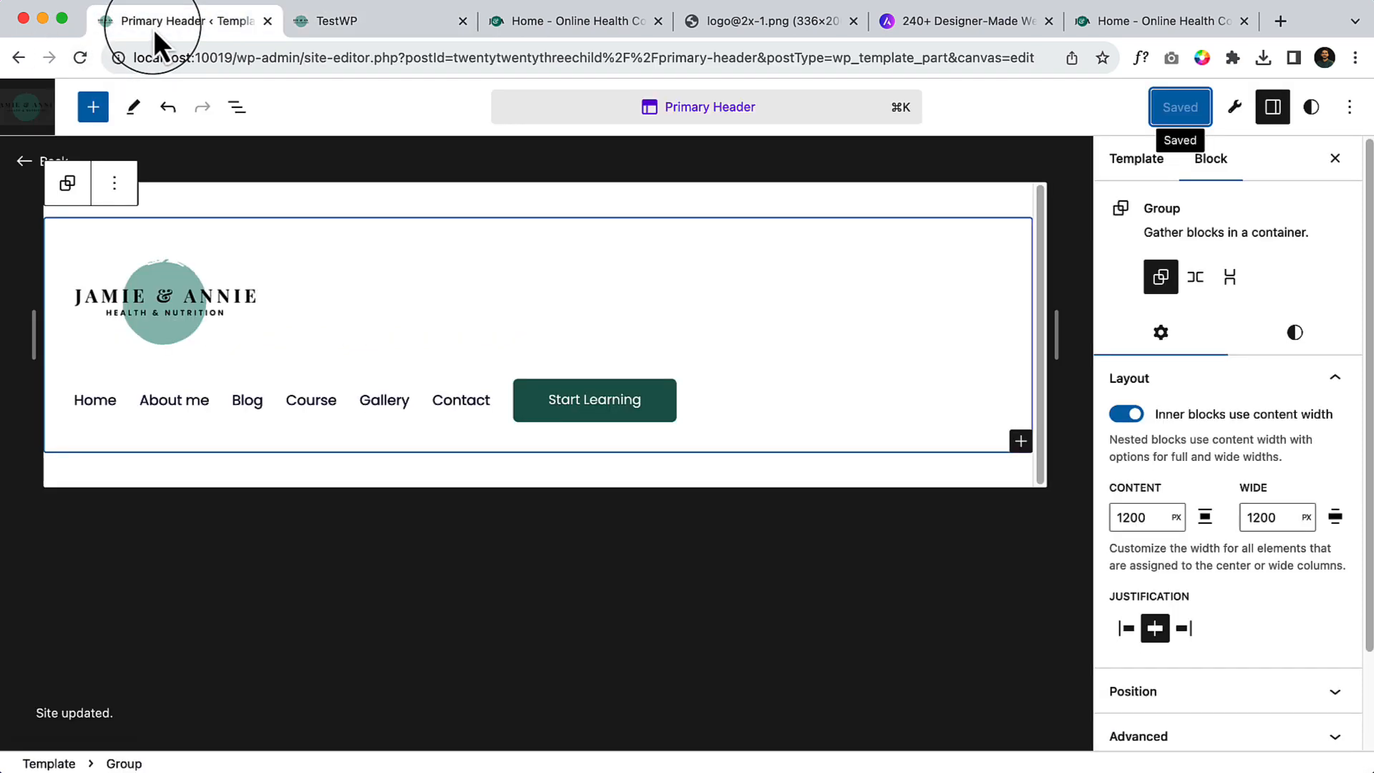
Step: Try the Row layout on the outer header group holding the logo and navigation, and return it to a Group
click(234, 108)
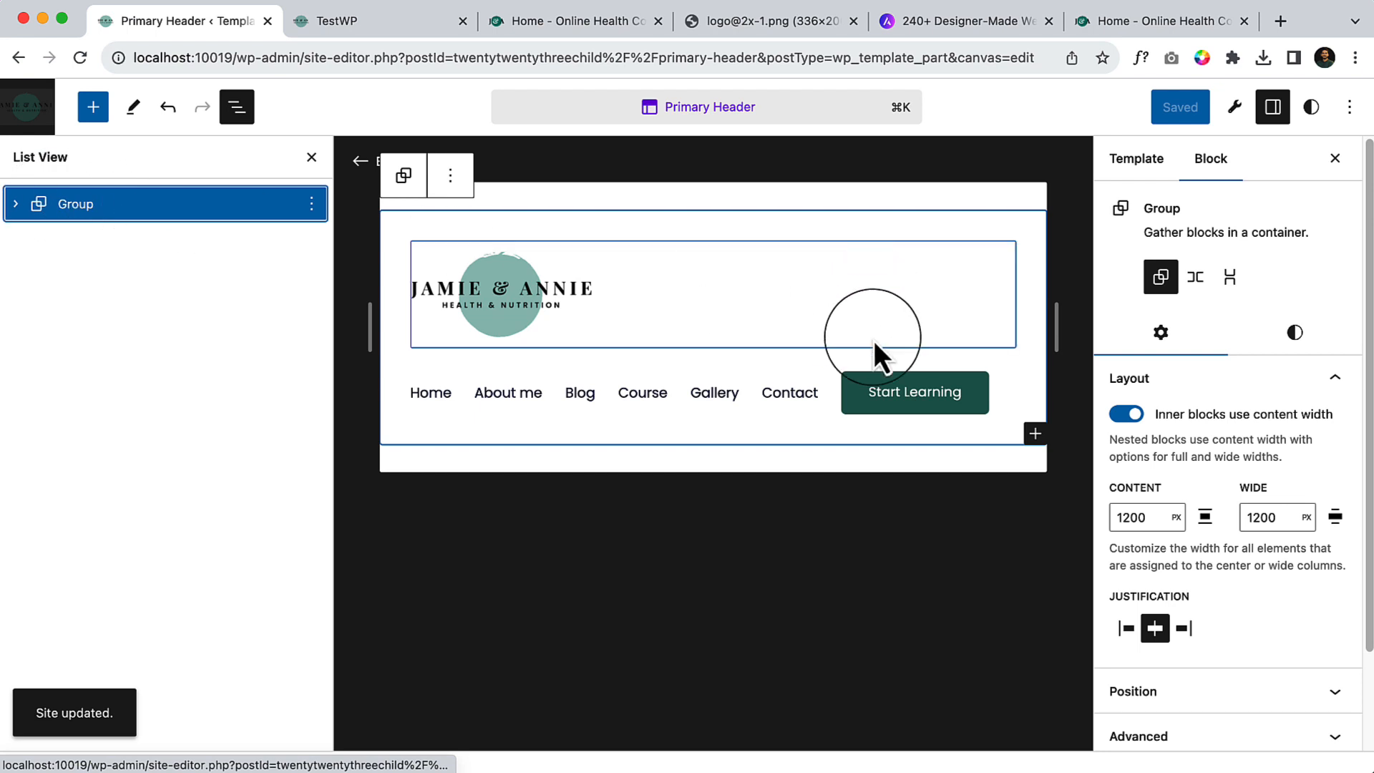
click(15, 205)
click(132, 272)
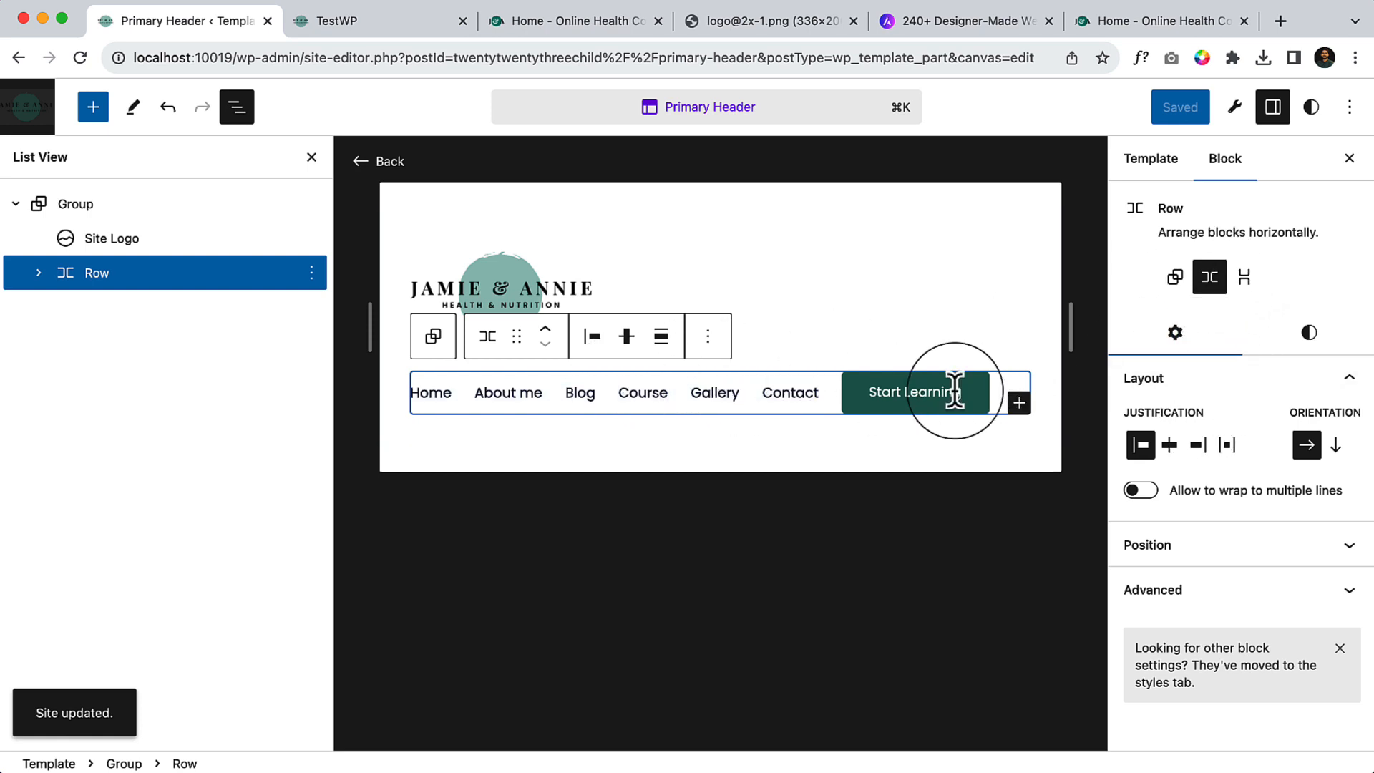
click(146, 208)
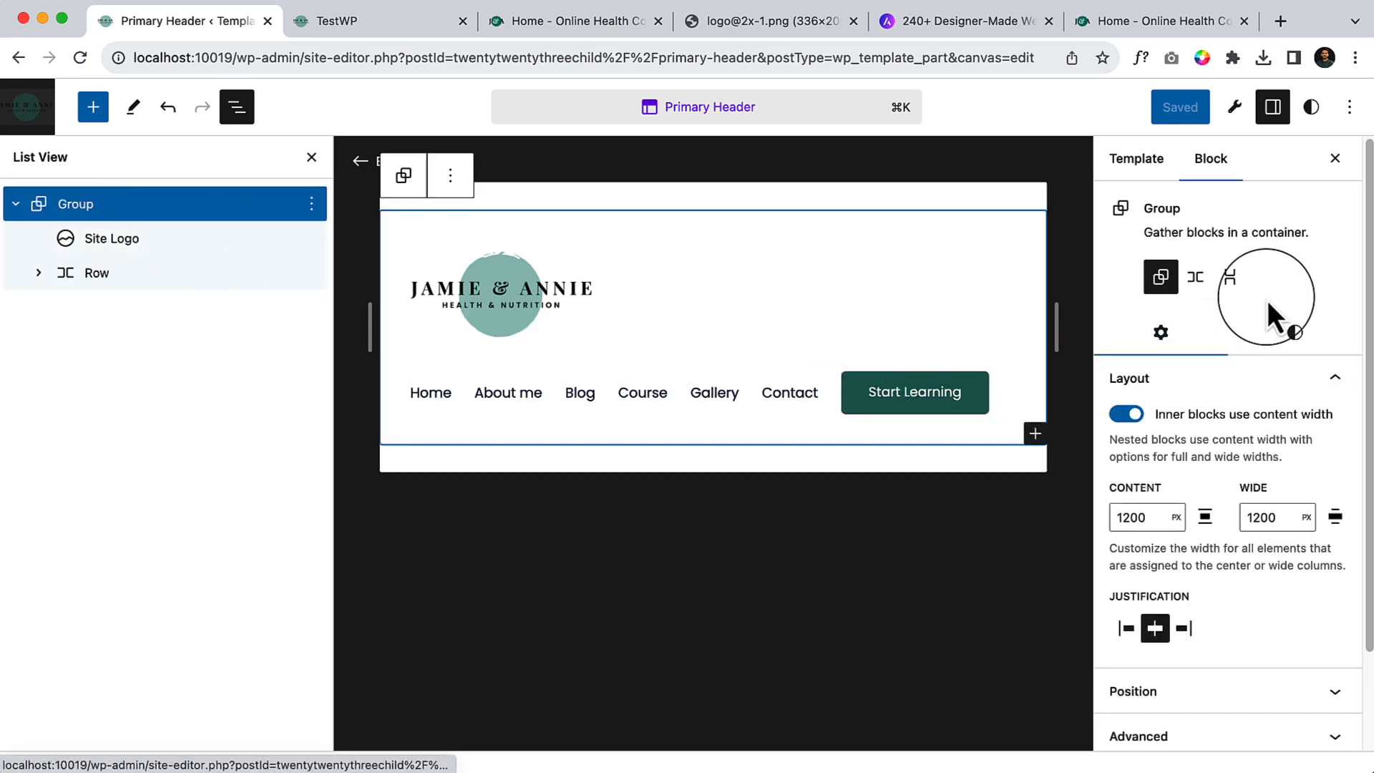
click(1196, 278)
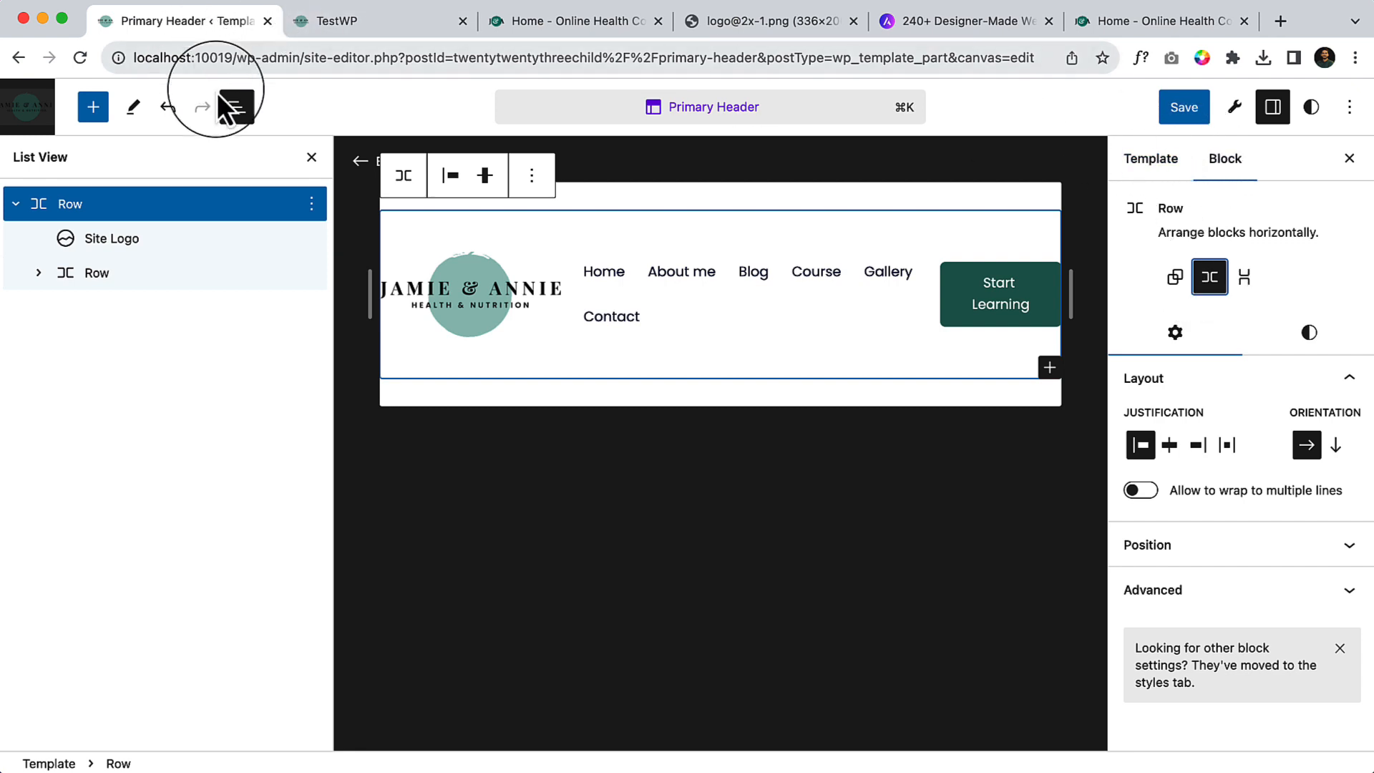
click(241, 115)
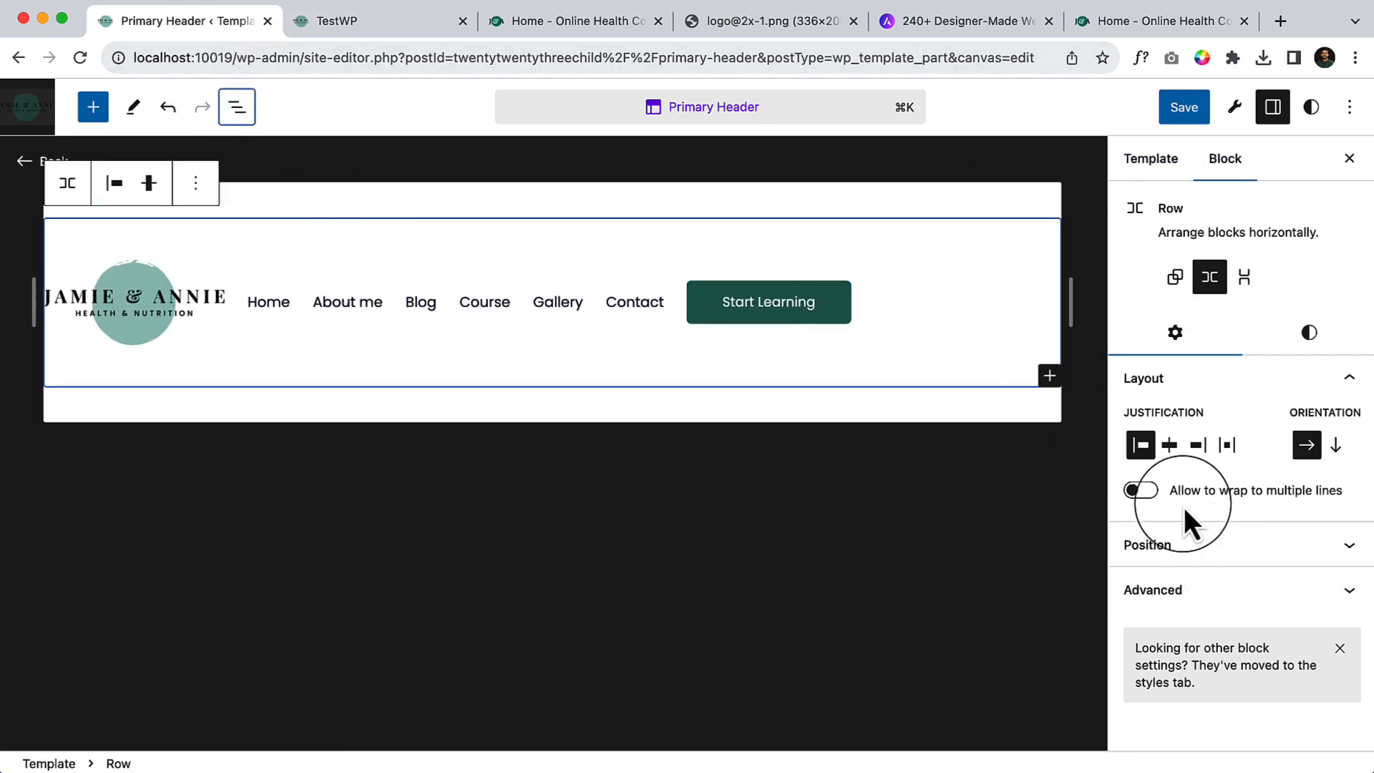
click(237, 109)
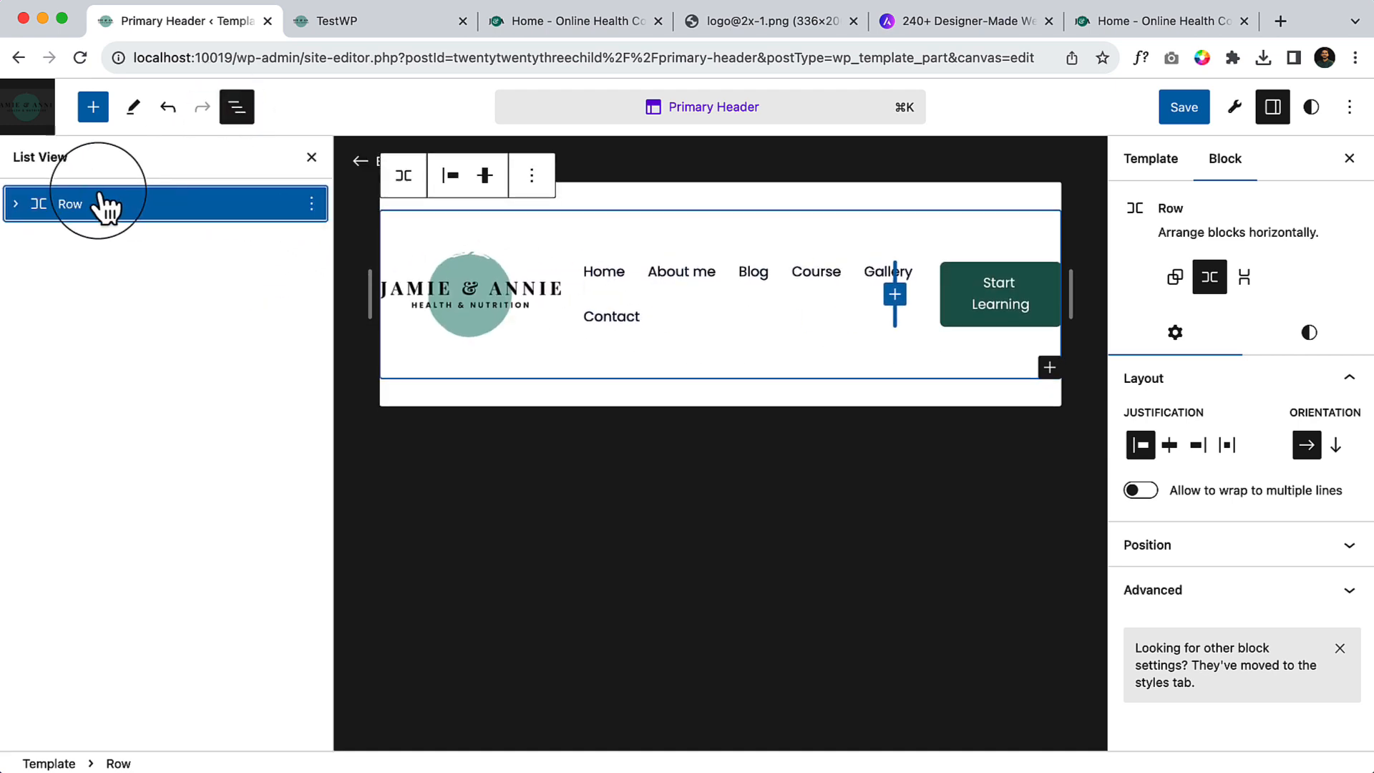
click(1175, 278)
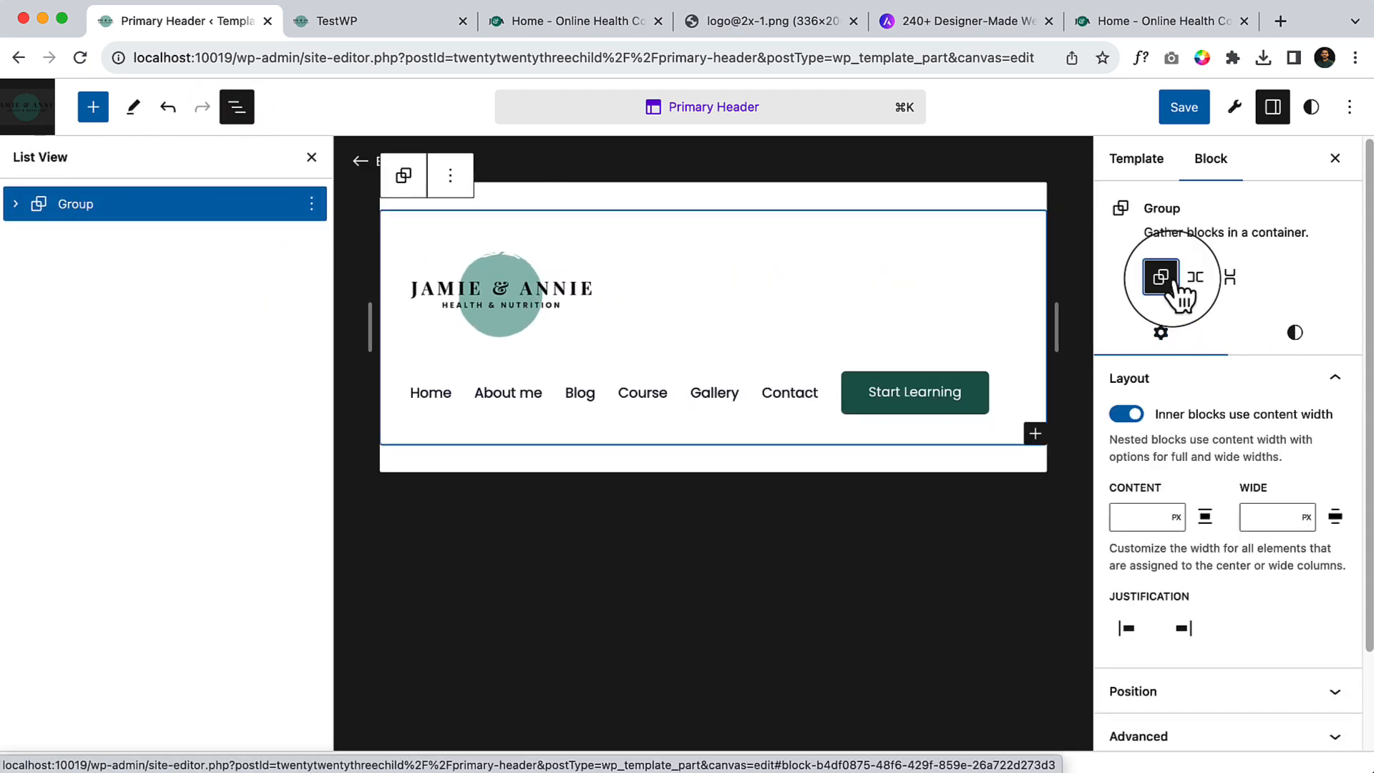
Step: Group the site logo and the navigation row together into a new Row inside the outer header Group
click(15, 204)
click(136, 250)
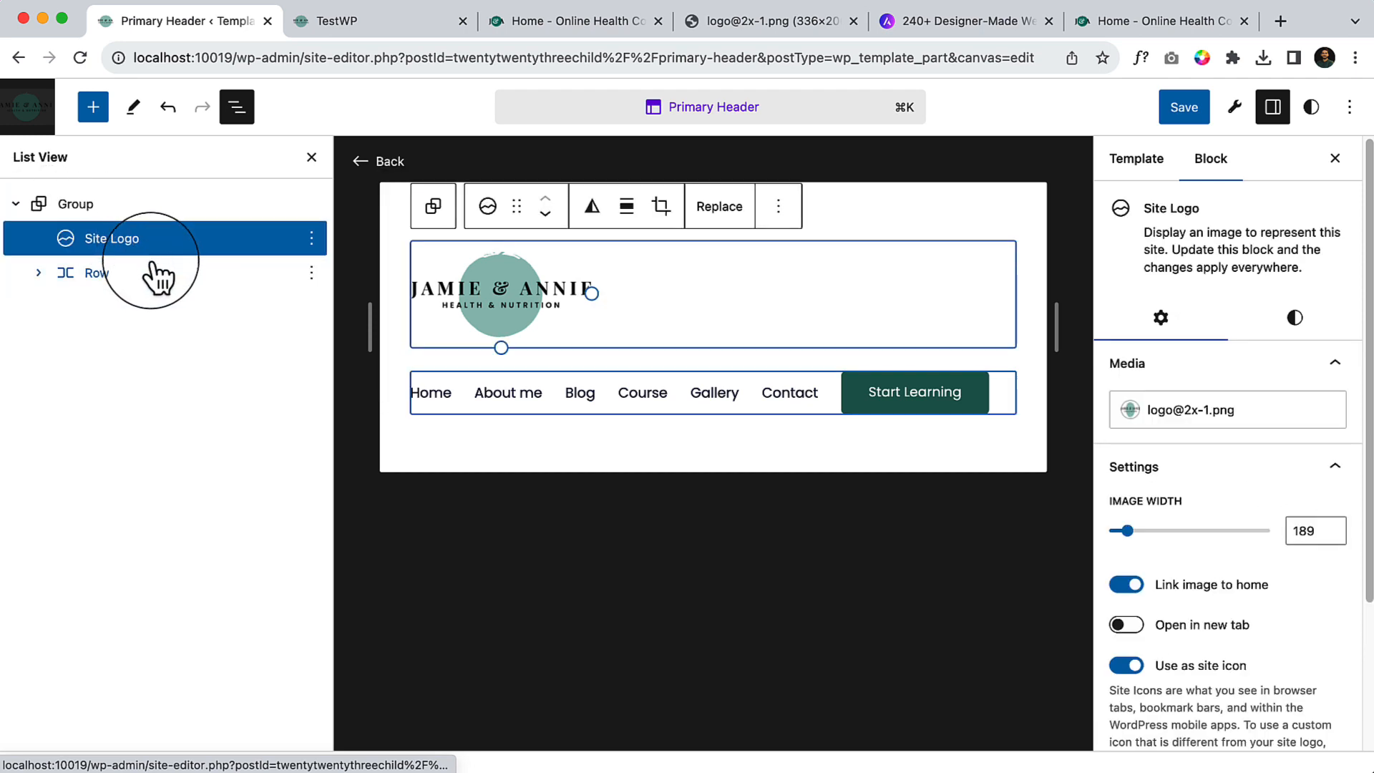
shift+click(157, 282)
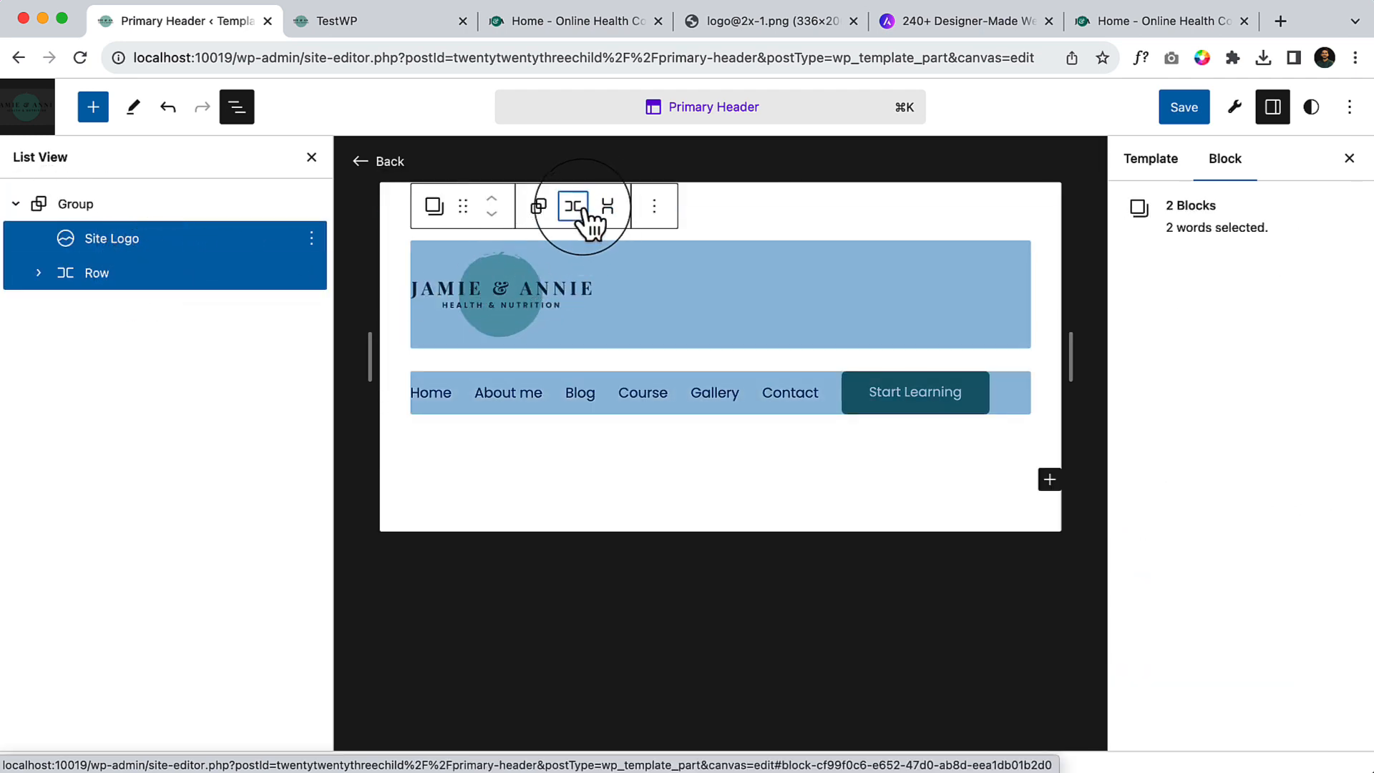
click(573, 206)
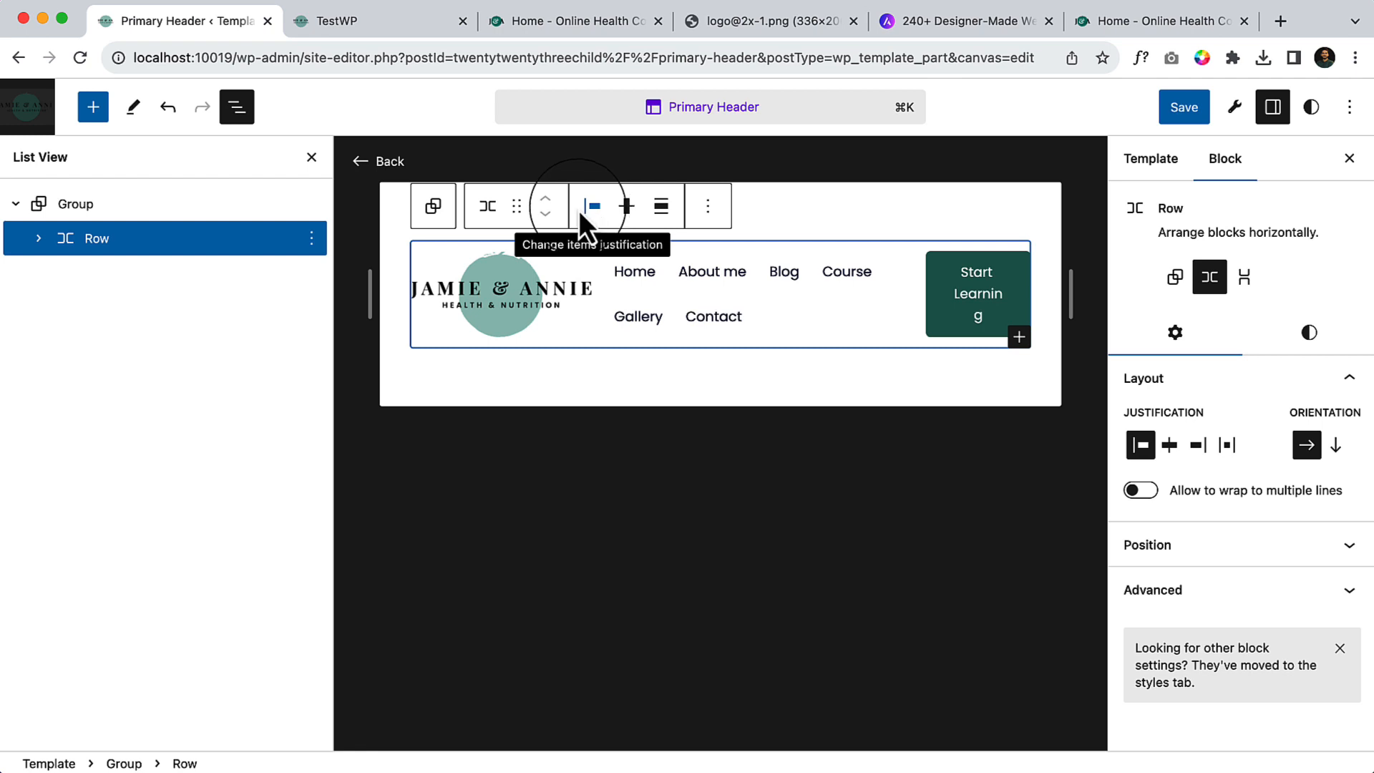
Step: Set the alignment of the new row holding the logo and navigation to Wide width
click(235, 111)
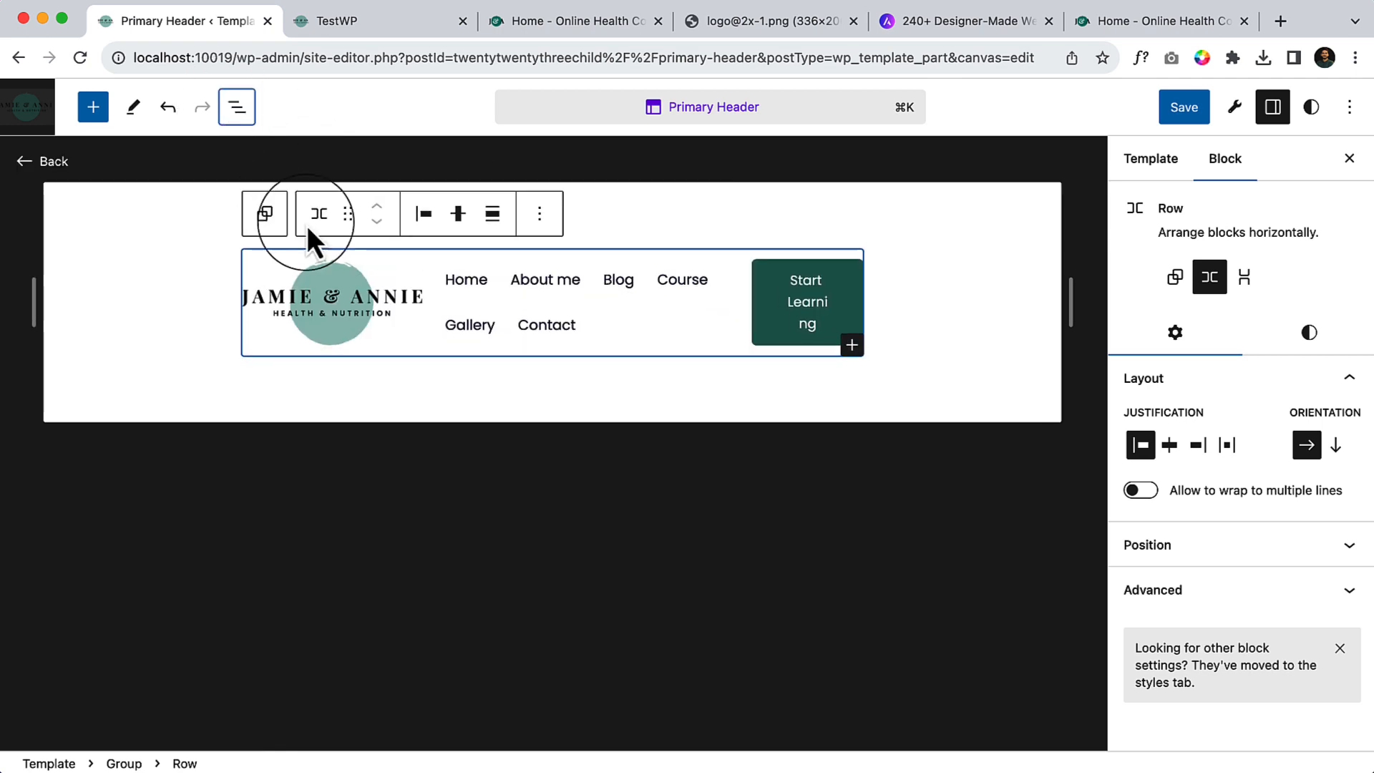
mouse_move(729, 320)
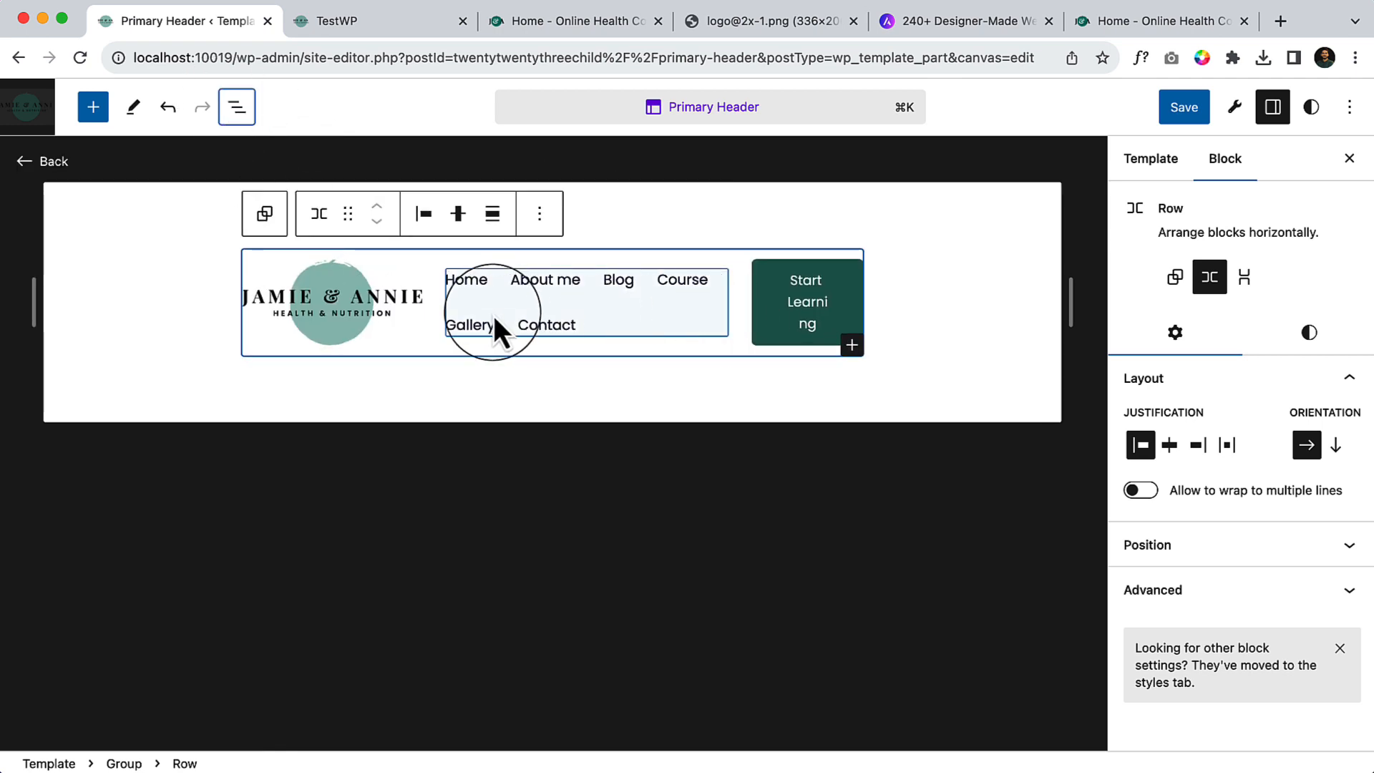
click(493, 214)
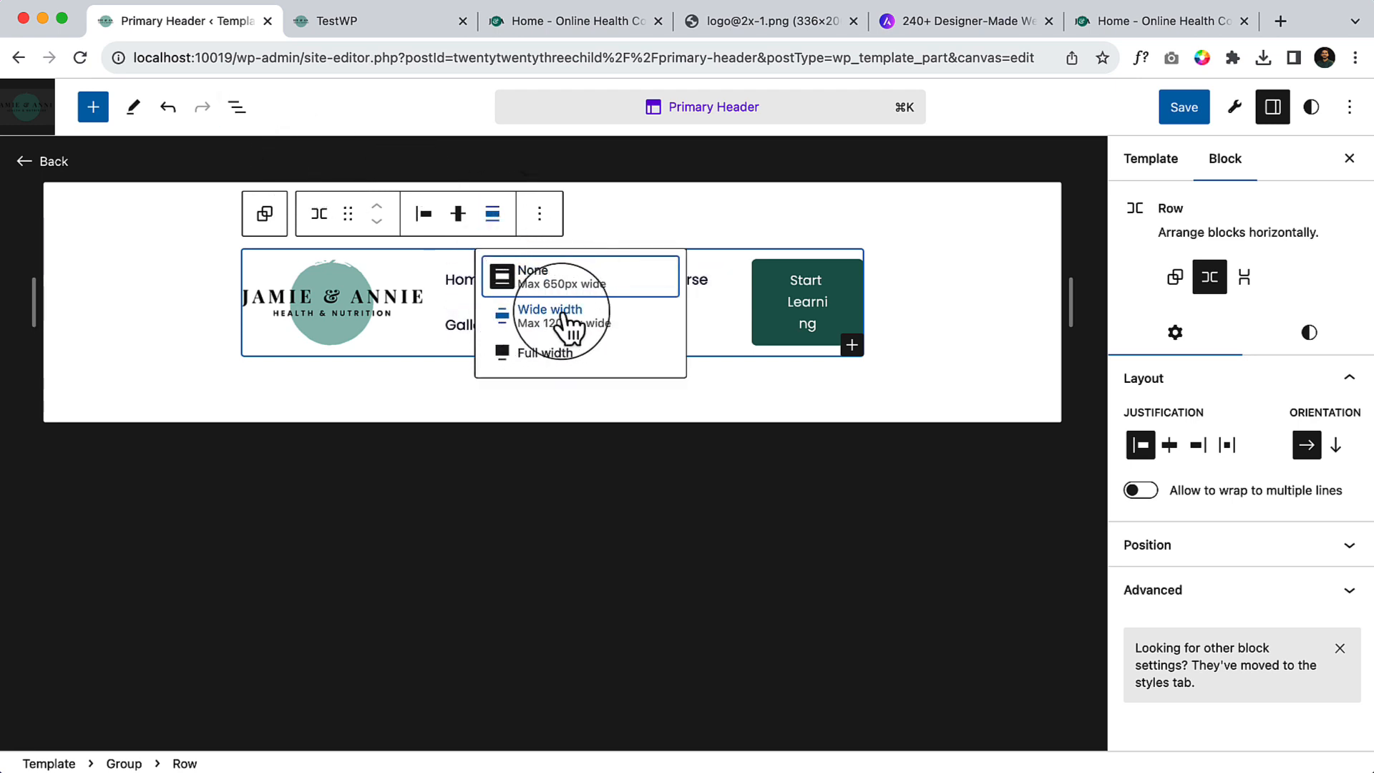
click(547, 325)
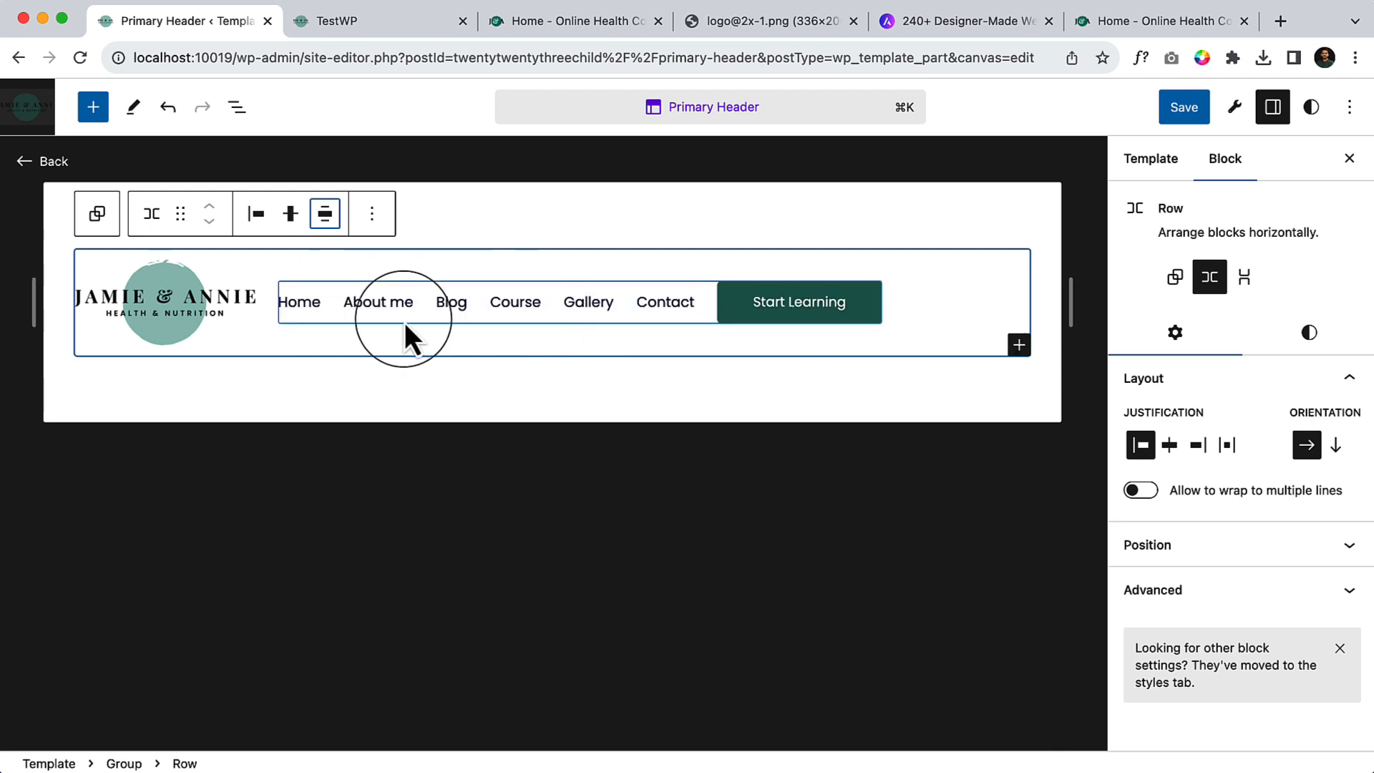
Step: Compare the outer group's content width setting with the inner row's alignment options, and check the header at full editor width
click(237, 107)
click(133, 207)
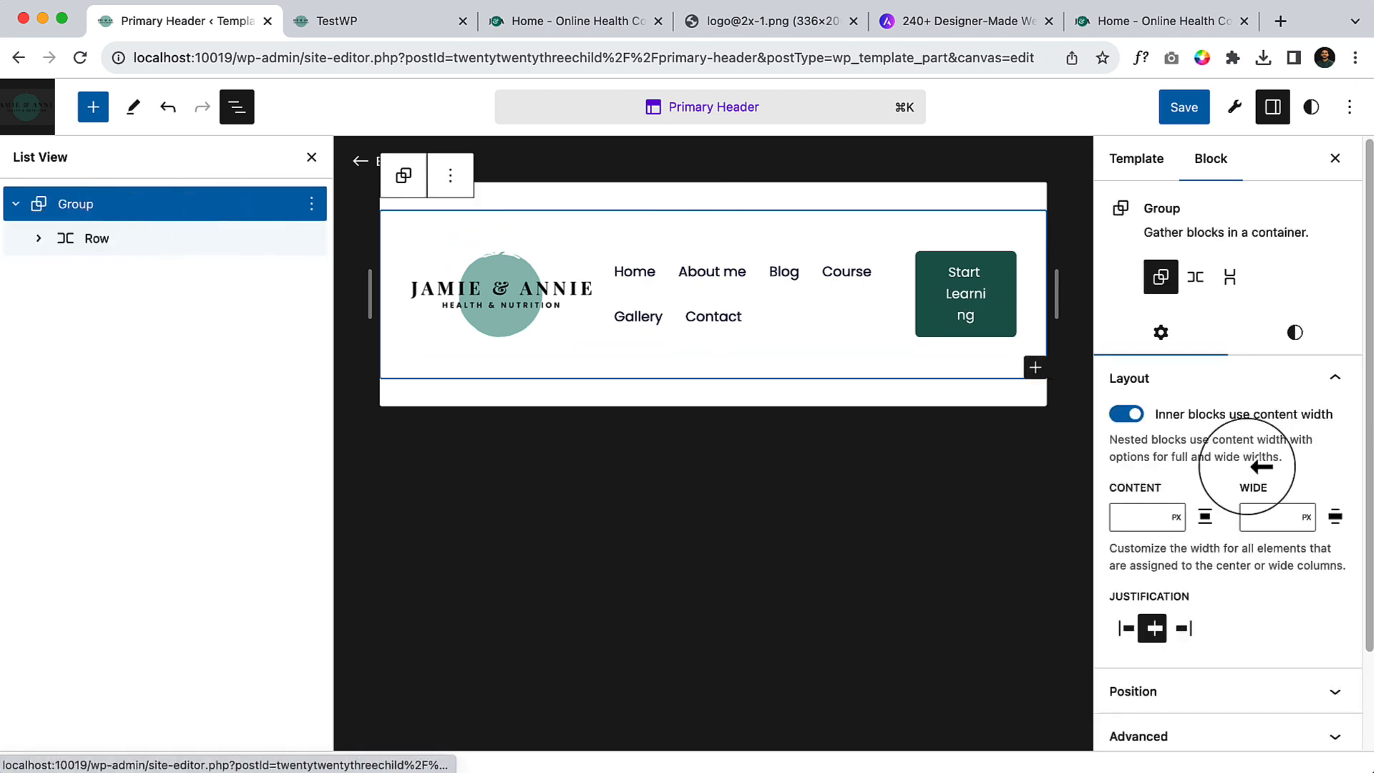
click(1135, 515)
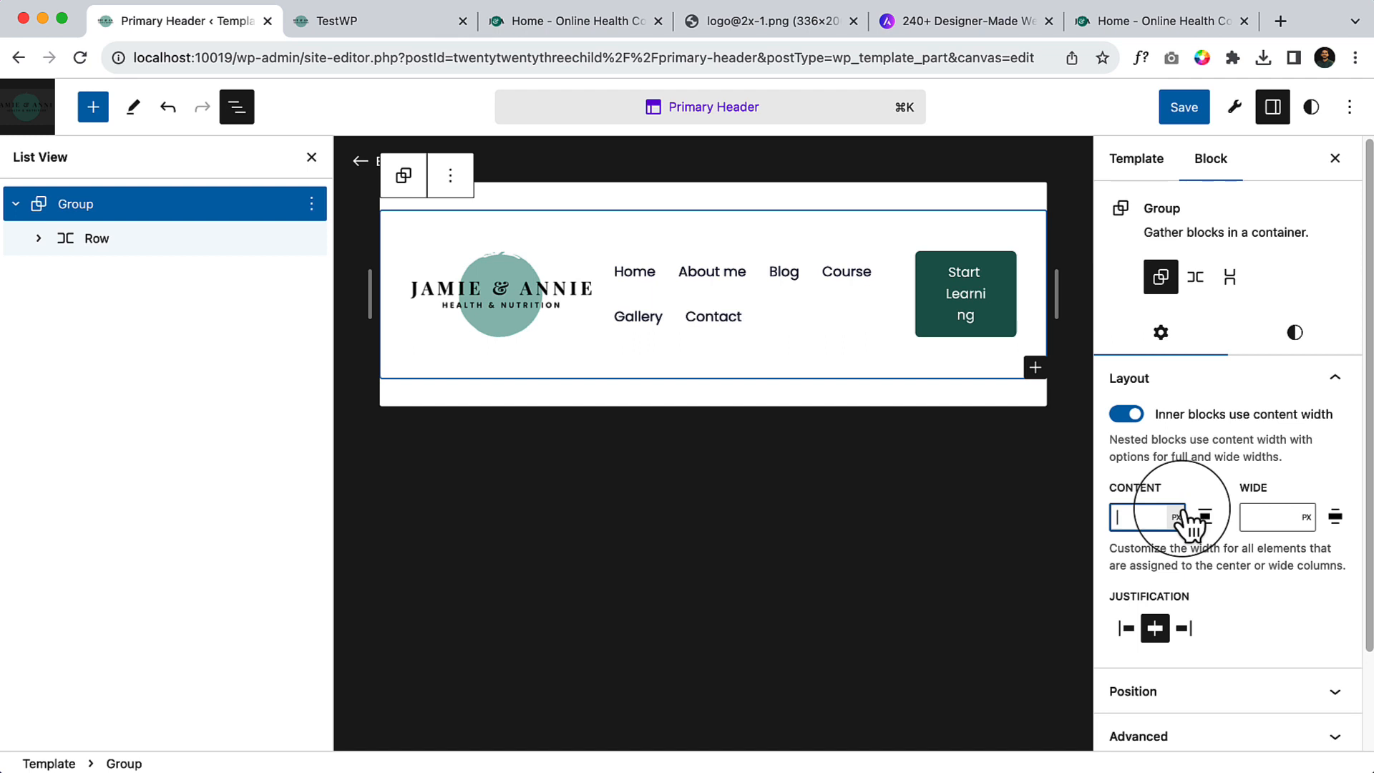
click(136, 242)
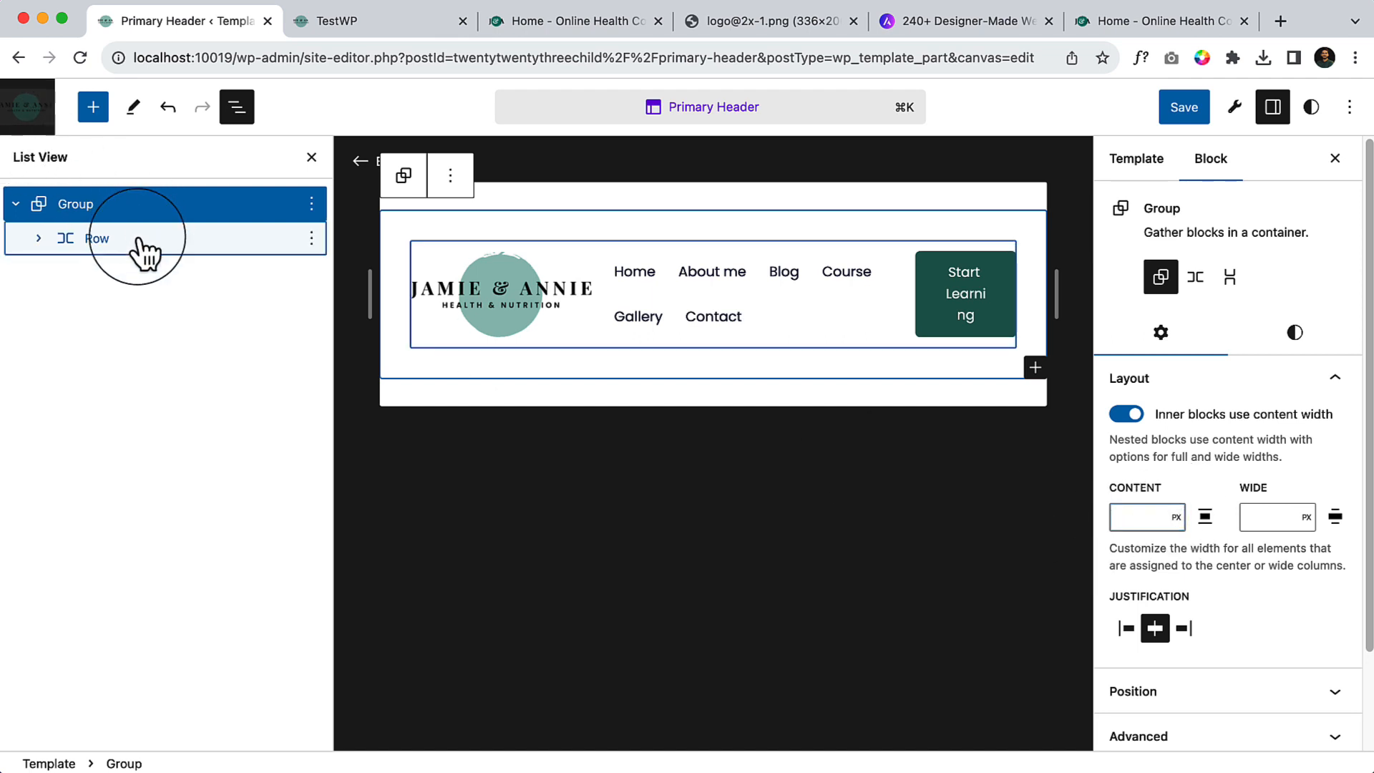
click(661, 208)
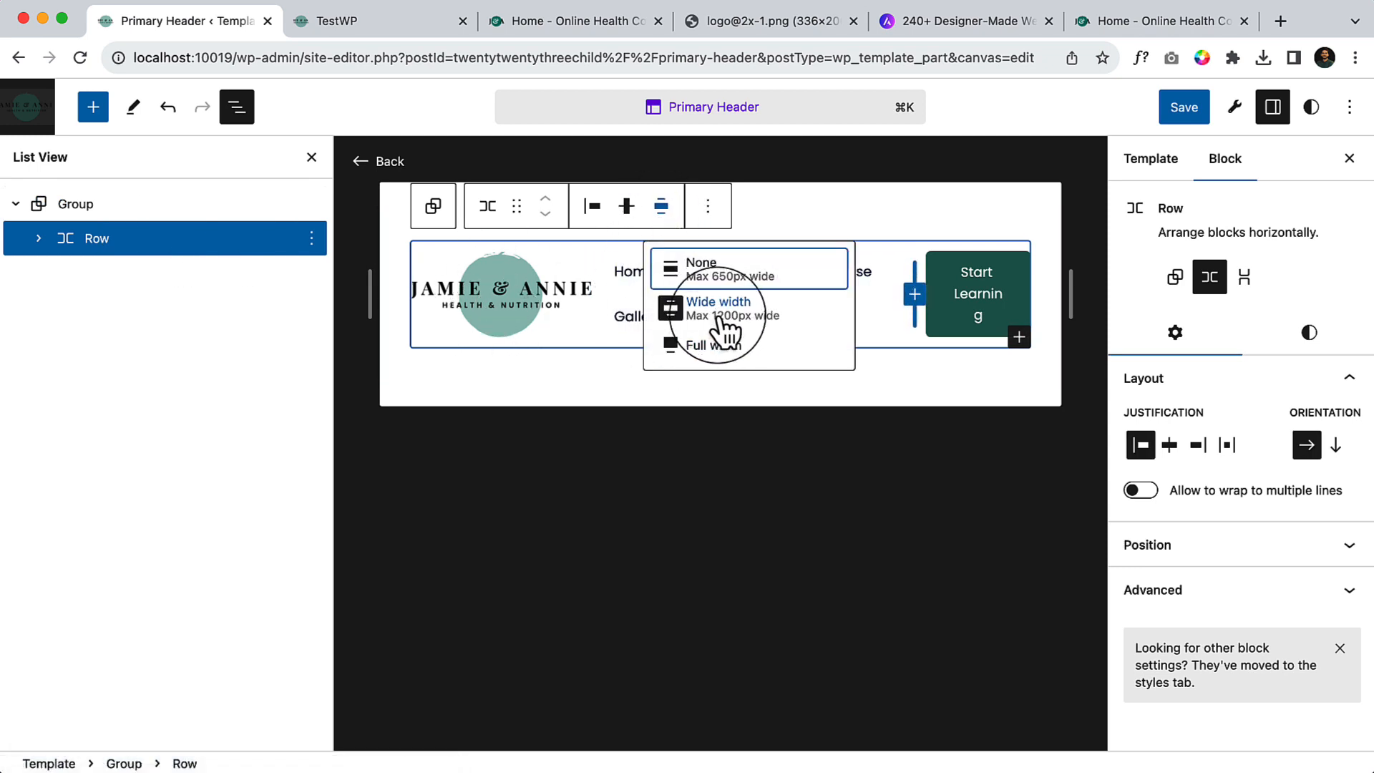
click(100, 208)
click(1147, 515)
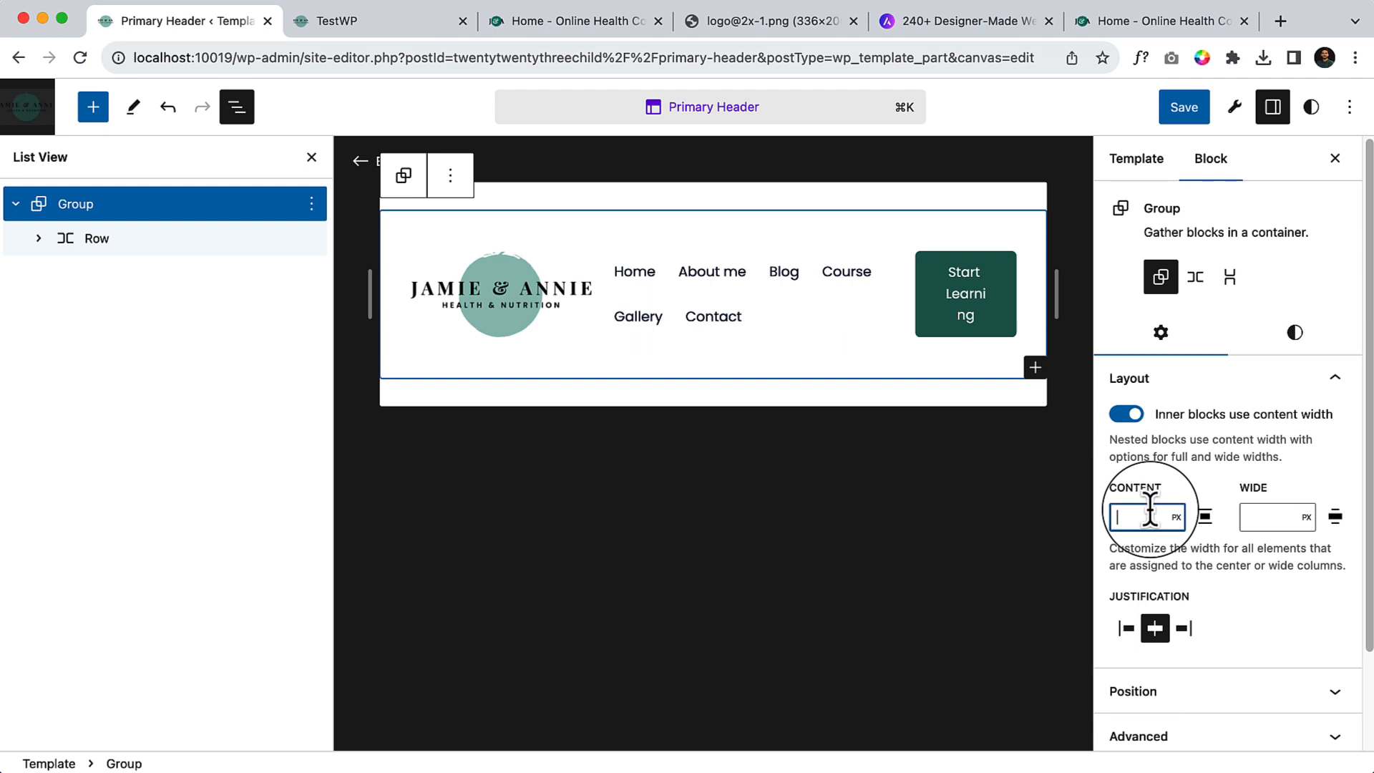
text(1)
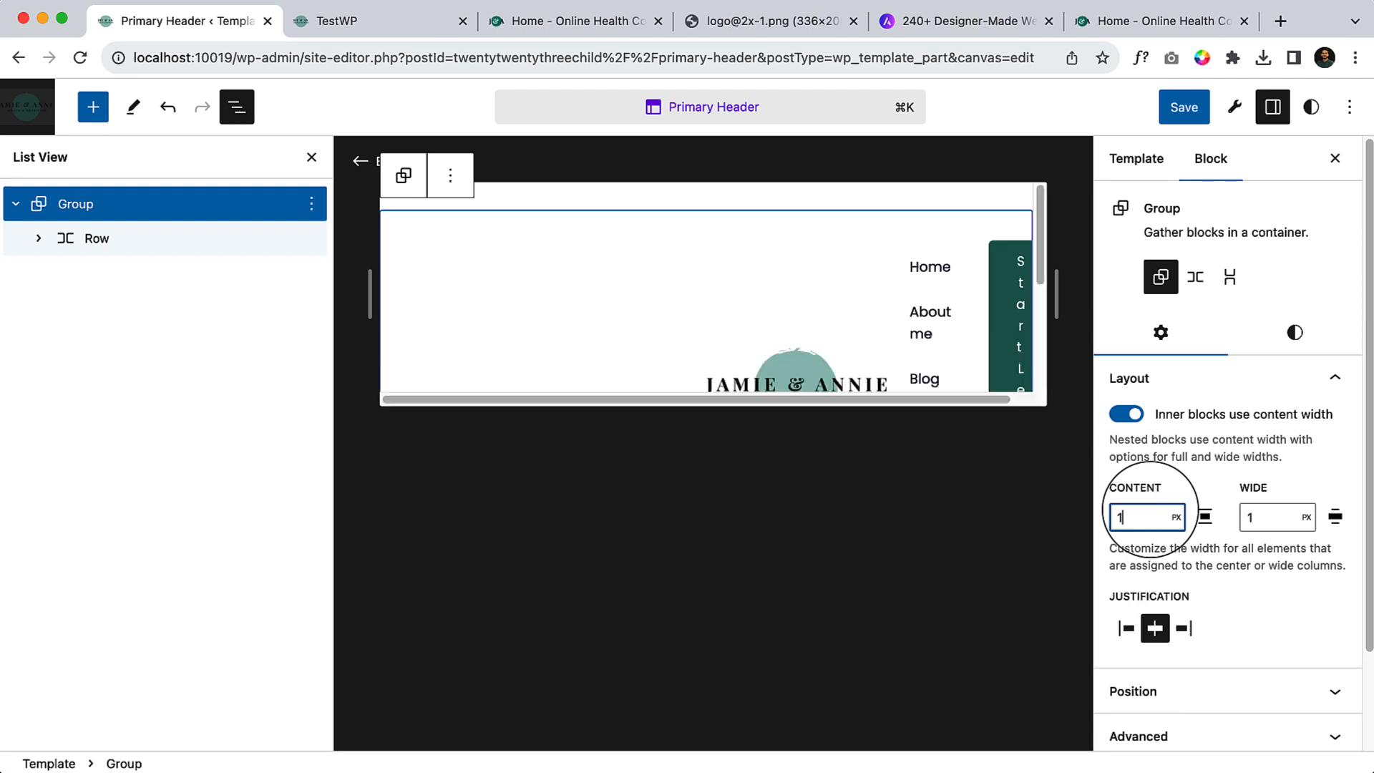
key(BackSpace)
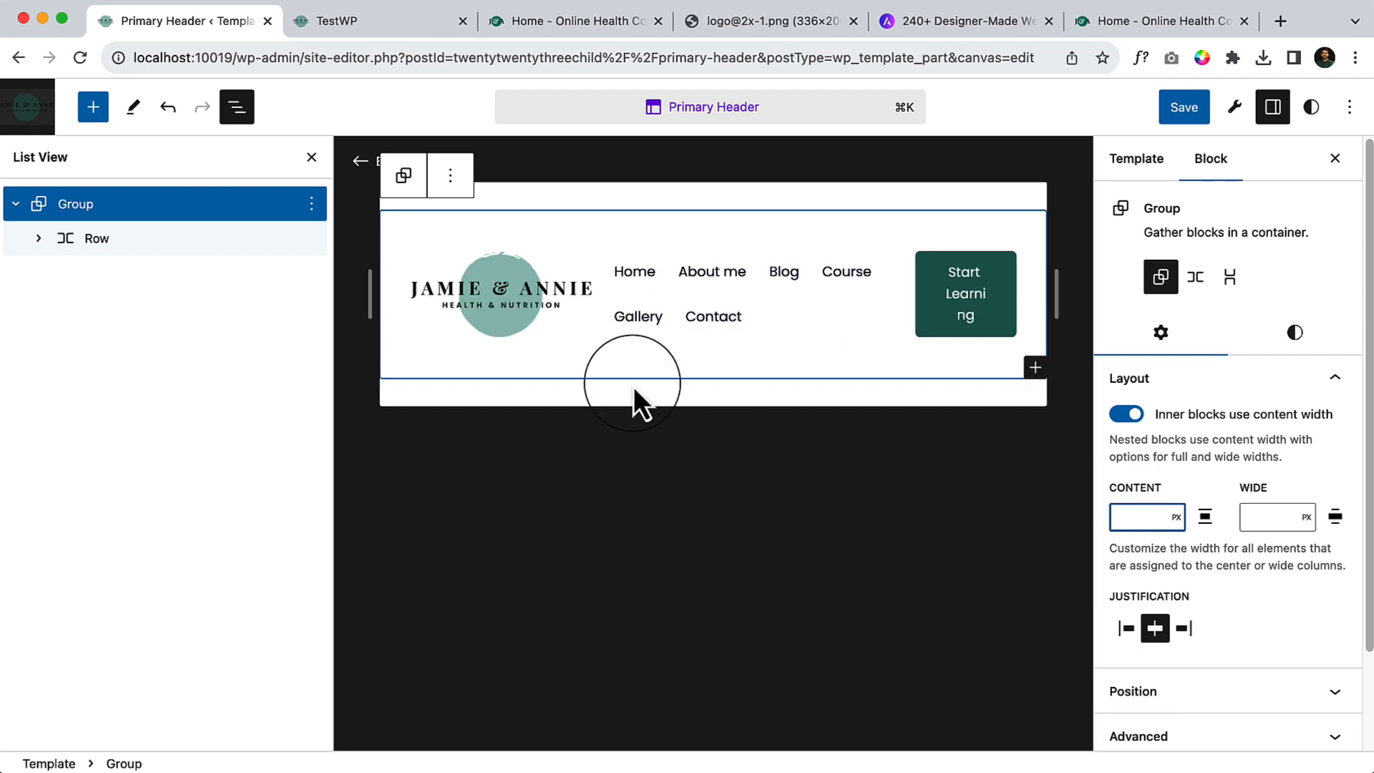
click(39, 239)
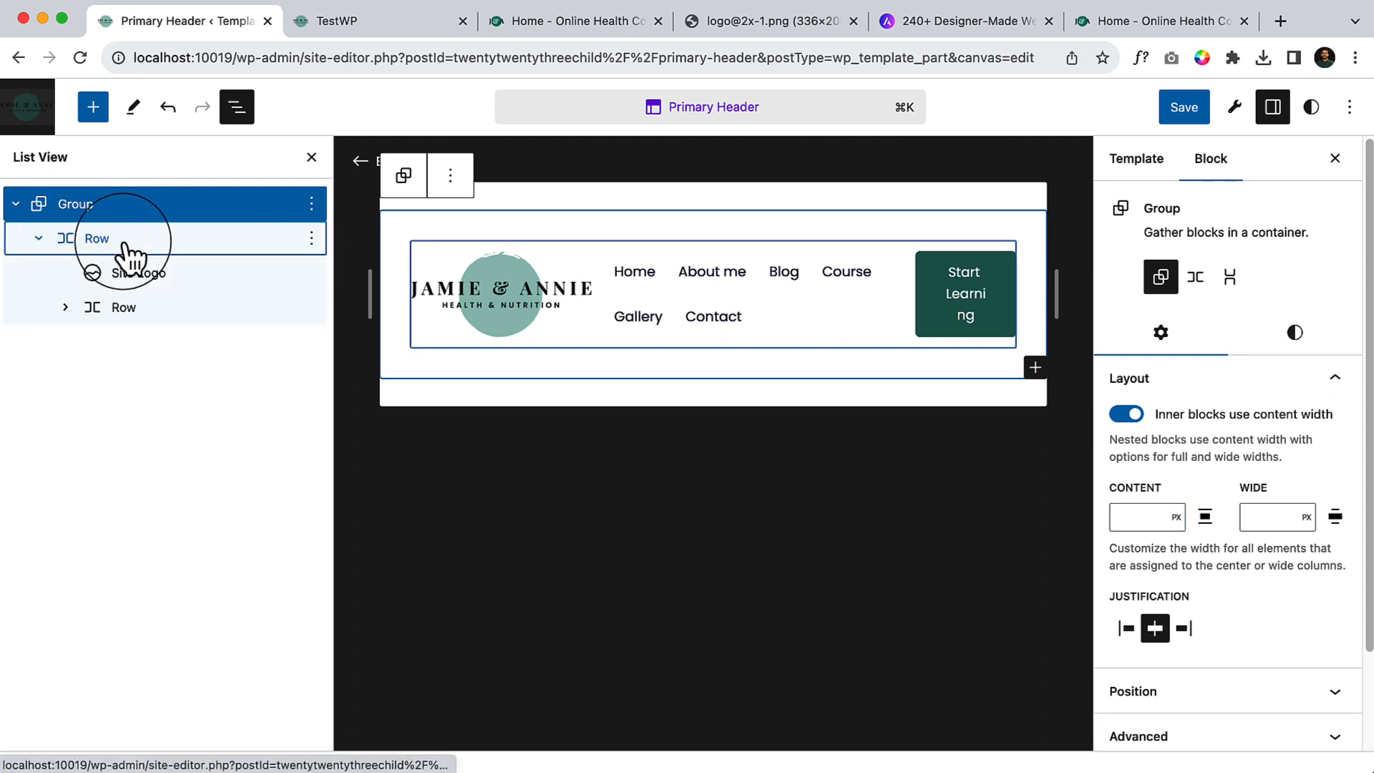
click(97, 243)
click(660, 208)
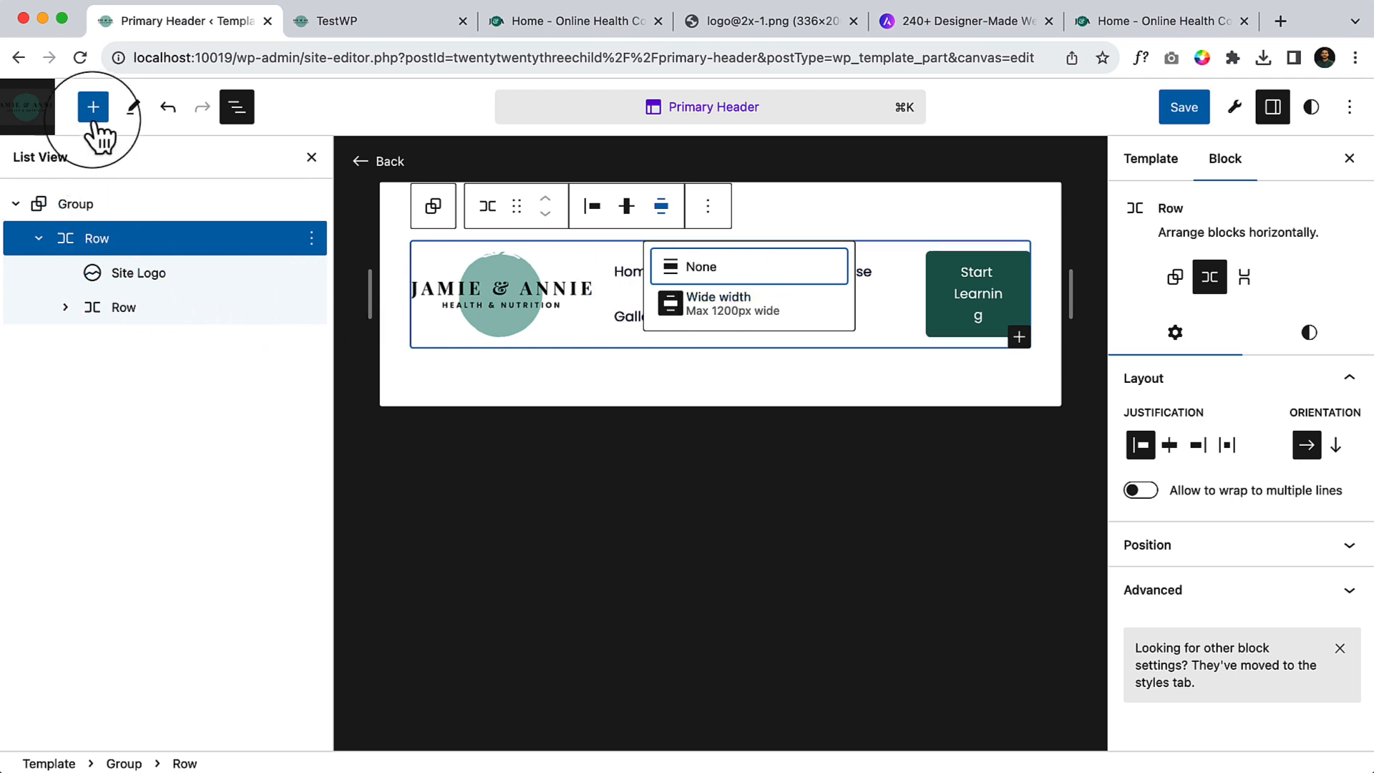
click(228, 108)
click(234, 113)
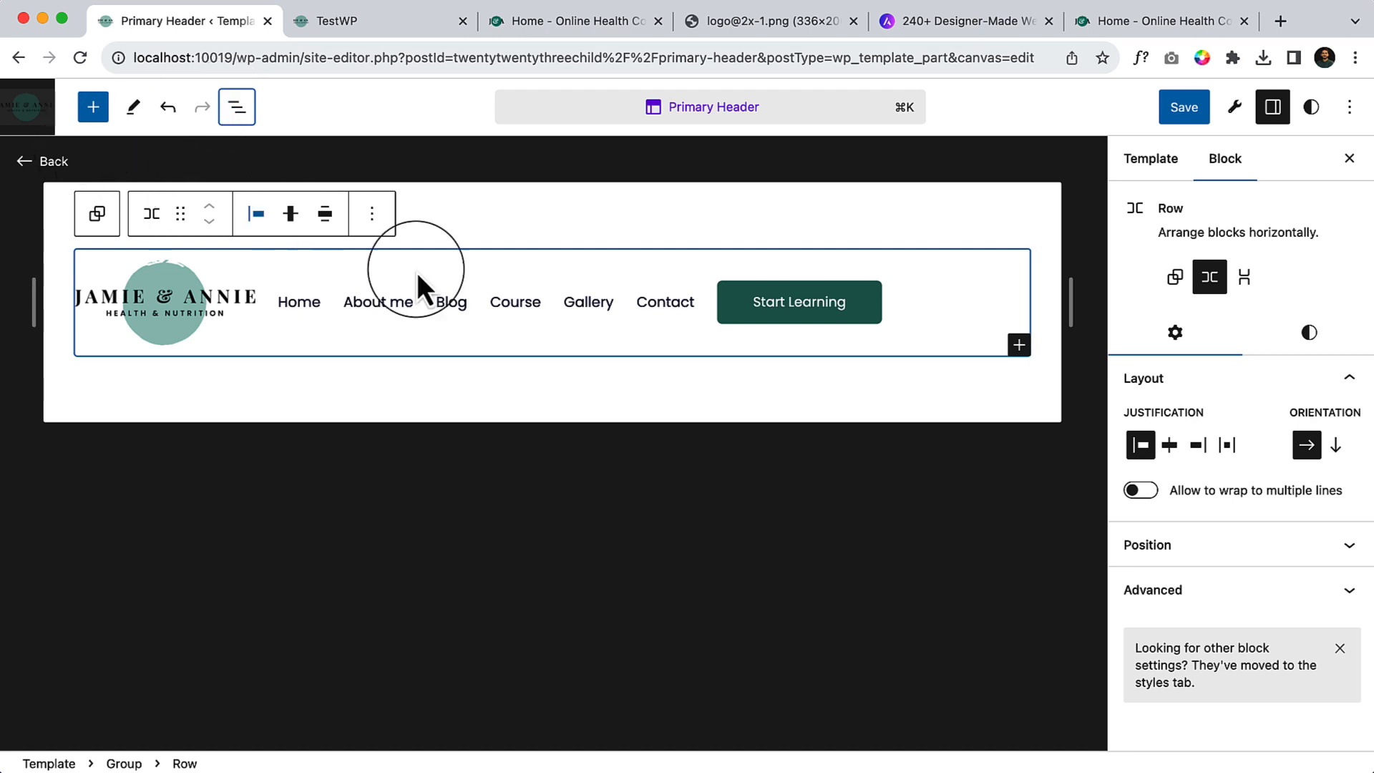
Step: Set the justification of the row holding the logo and navigation to Space between items
click(237, 107)
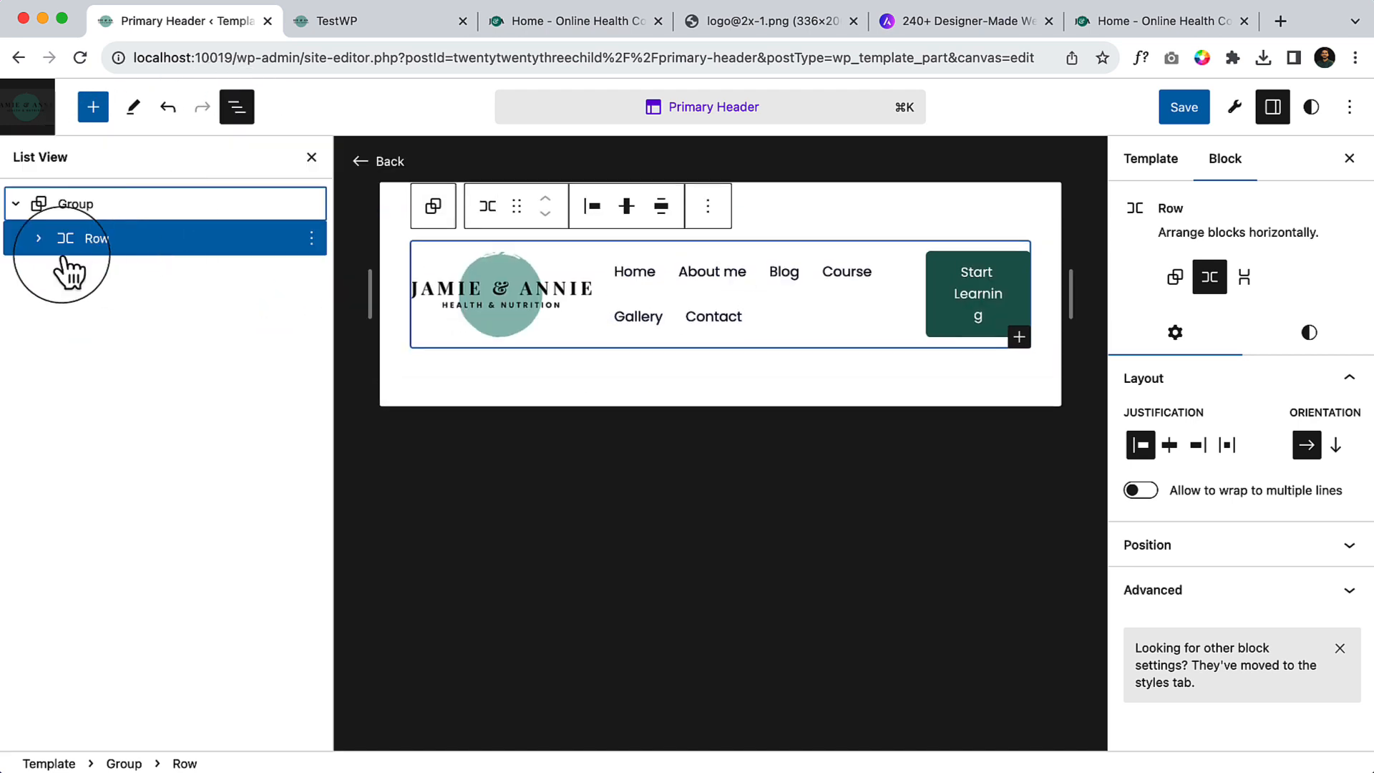
click(38, 238)
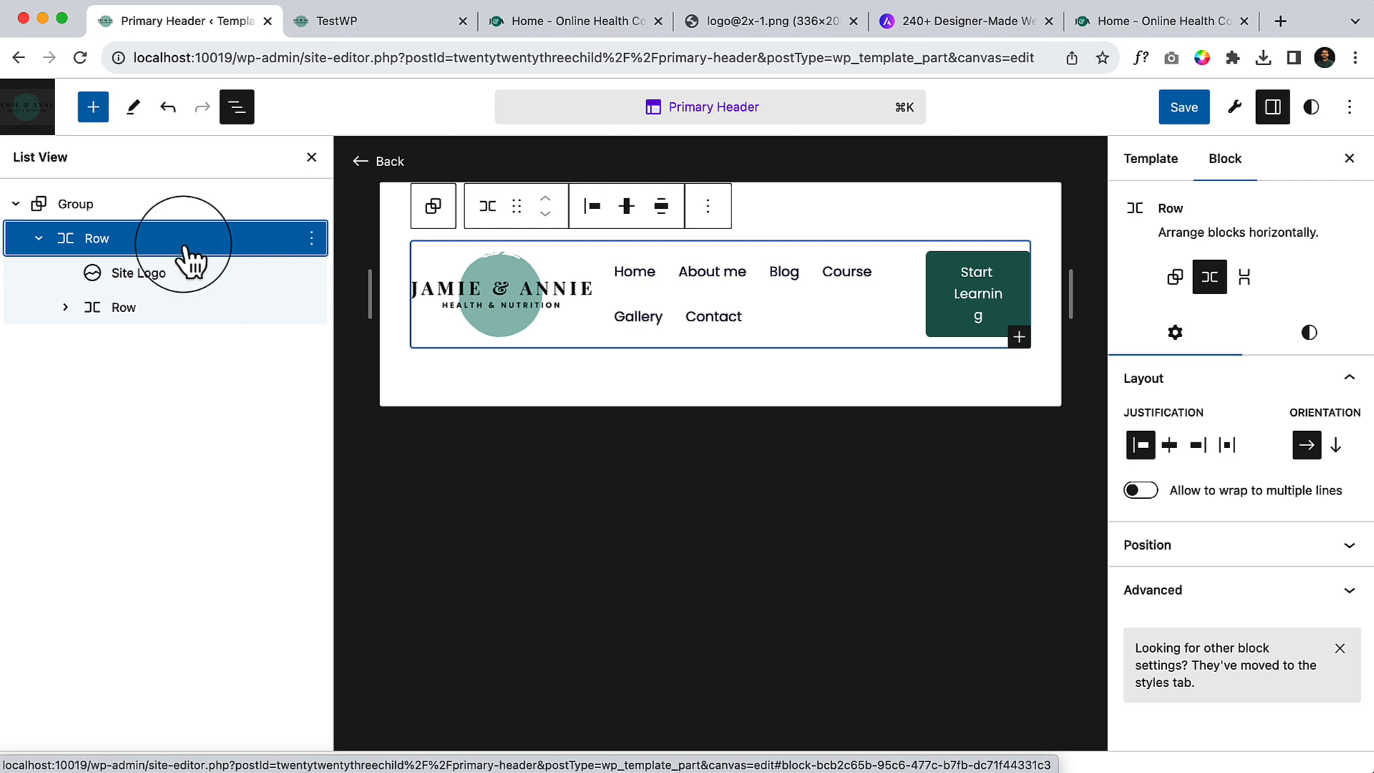
click(1228, 447)
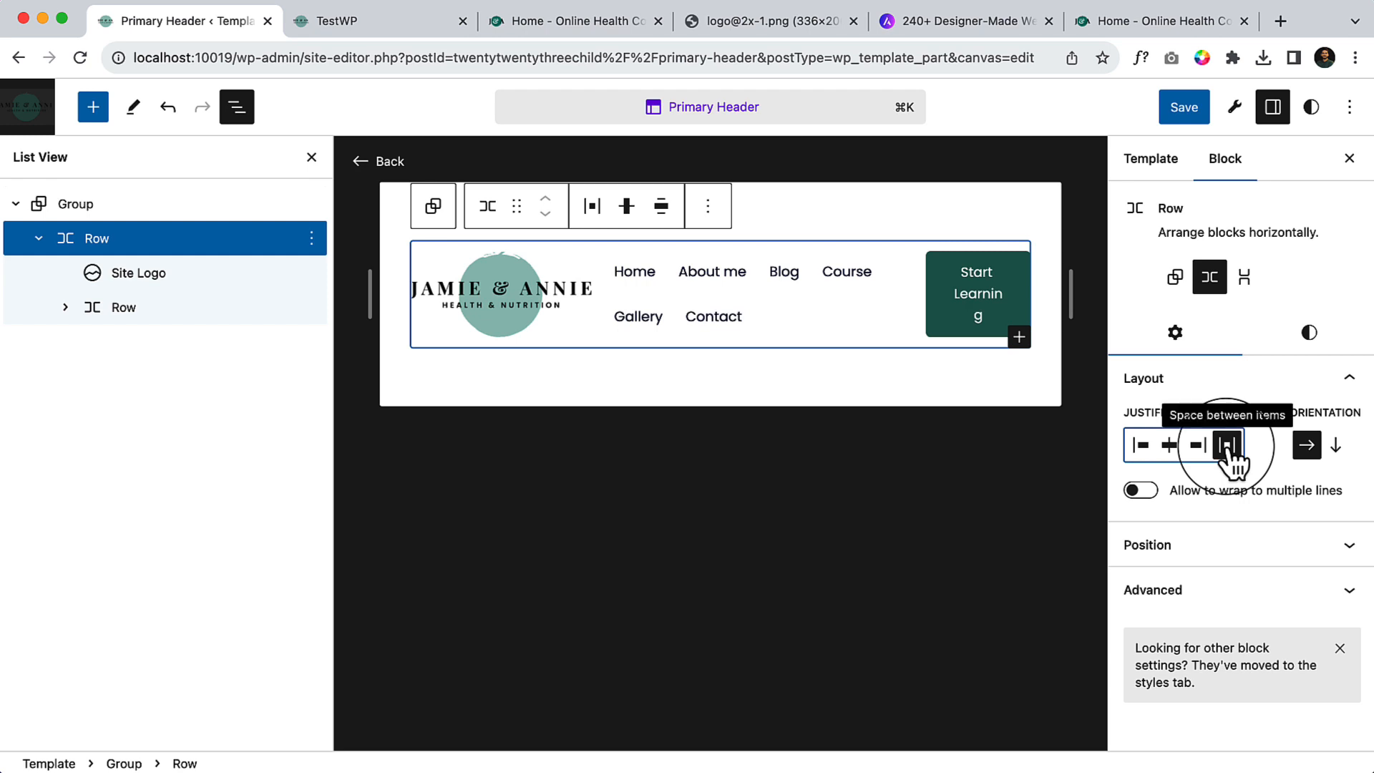
click(237, 107)
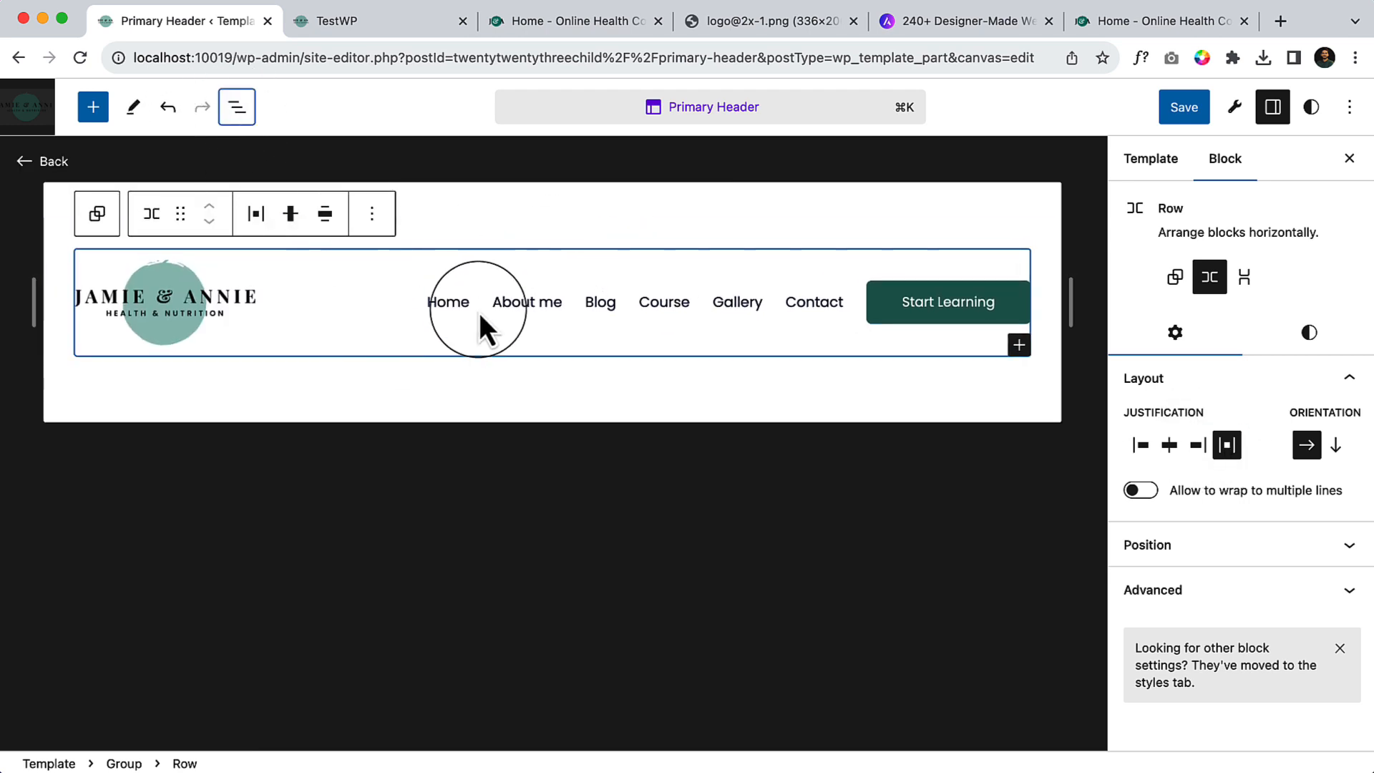
Step: Save the Primary Header and reload the TestWP front page to check the header layout
click(629, 547)
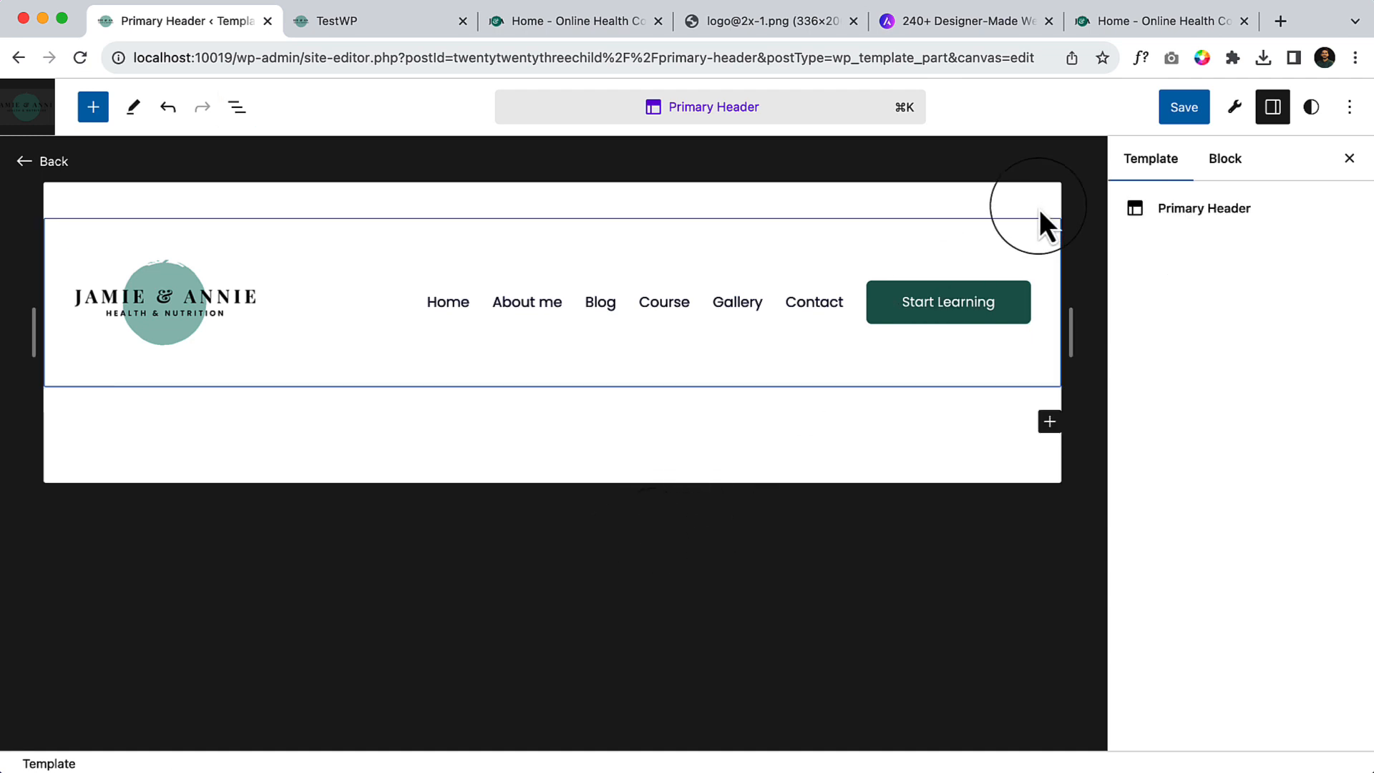
click(1203, 111)
click(1202, 118)
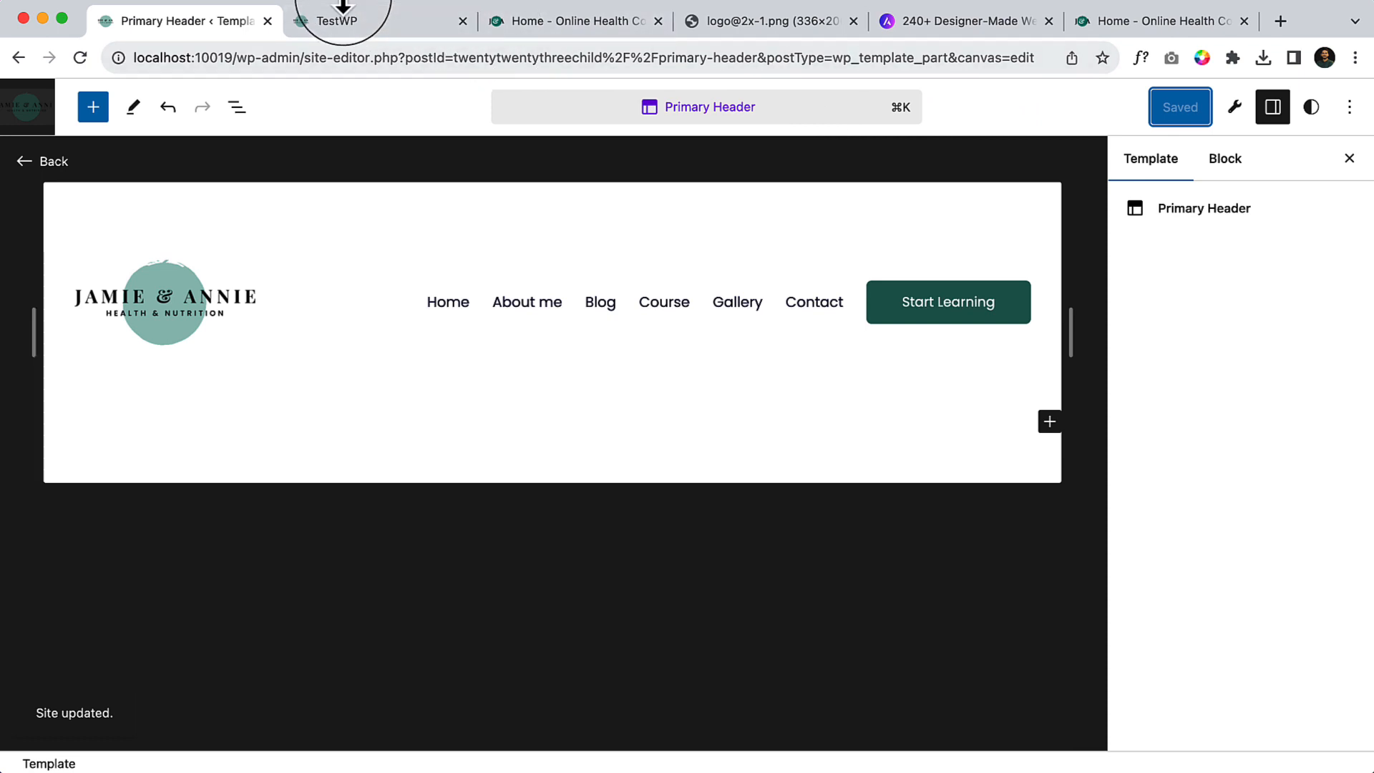
click(342, 33)
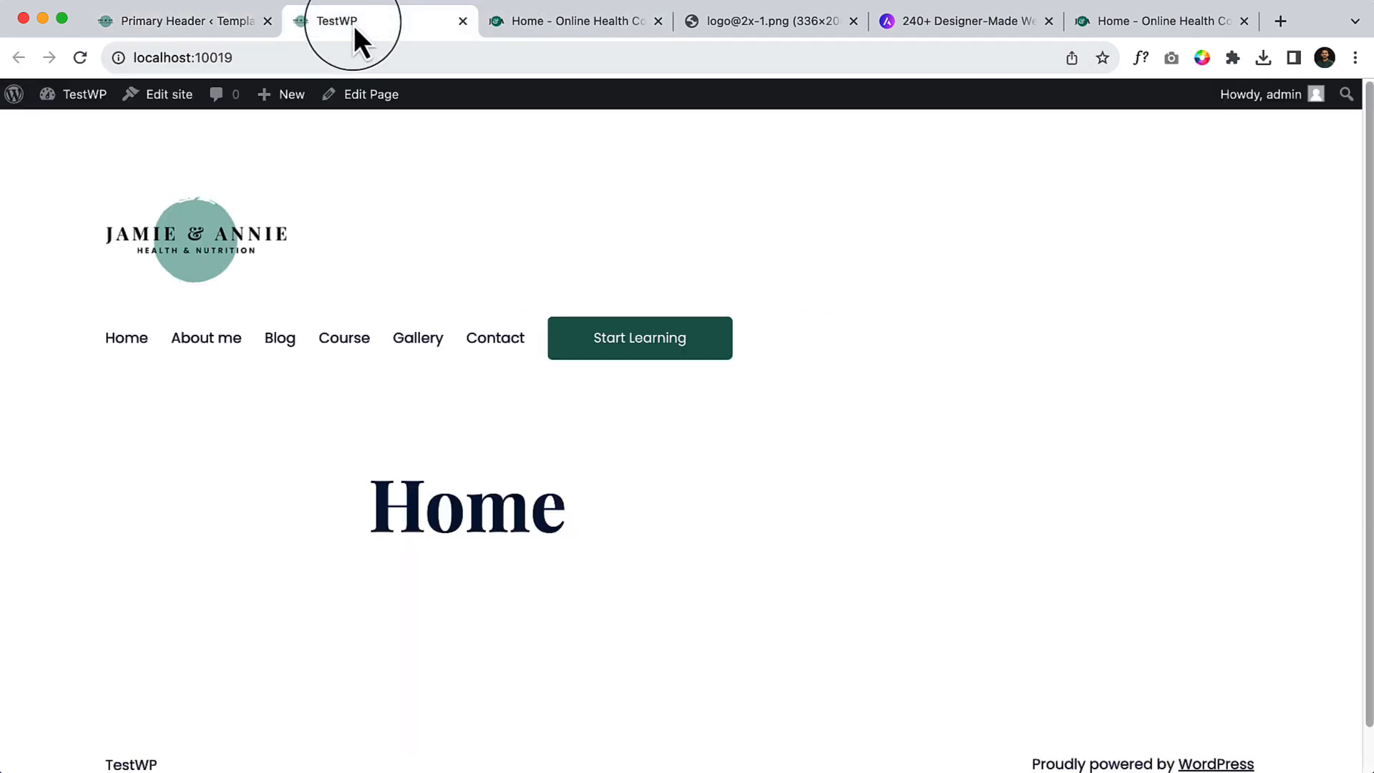
click(84, 61)
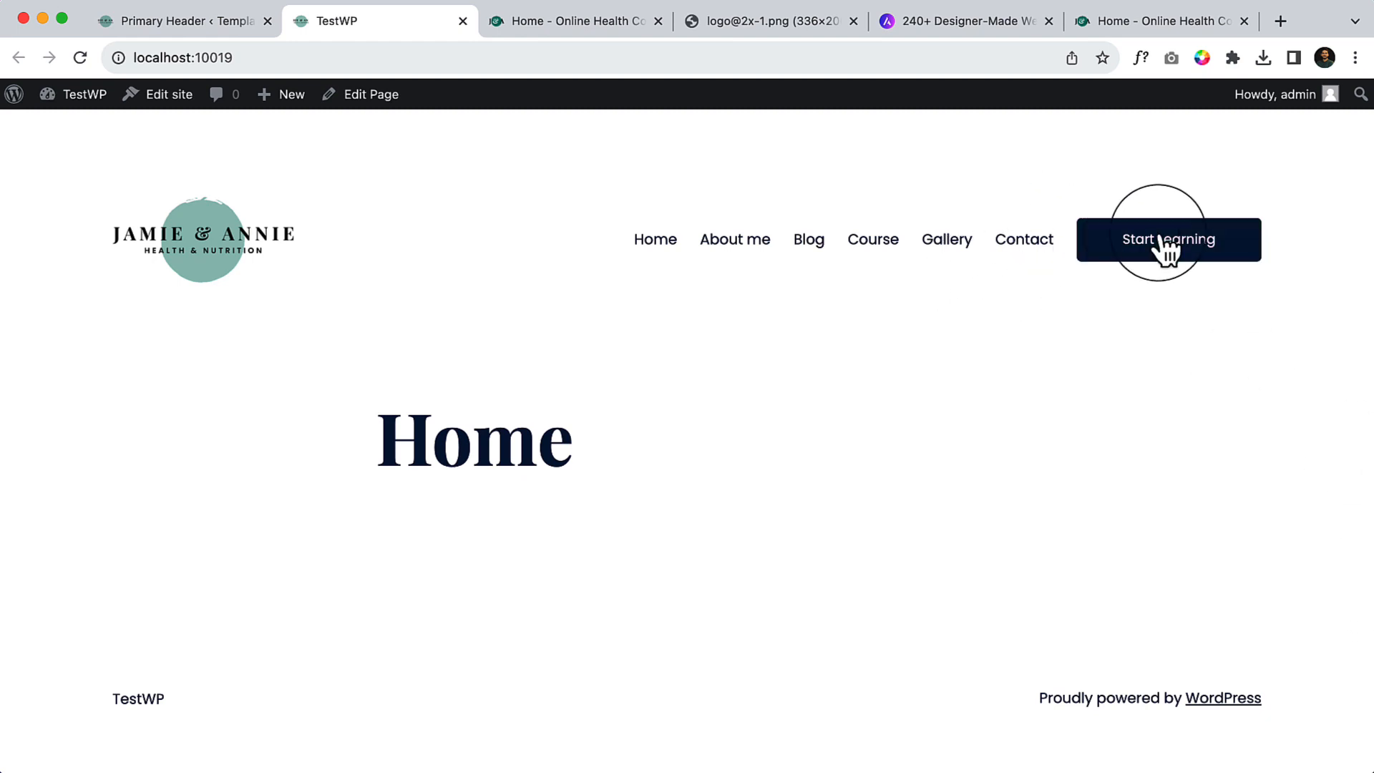
Step: Inspect the front page's wp-site-blocks element, toggling its padding-top and padding-bottom off and on to see their effect
right_click(546, 133)
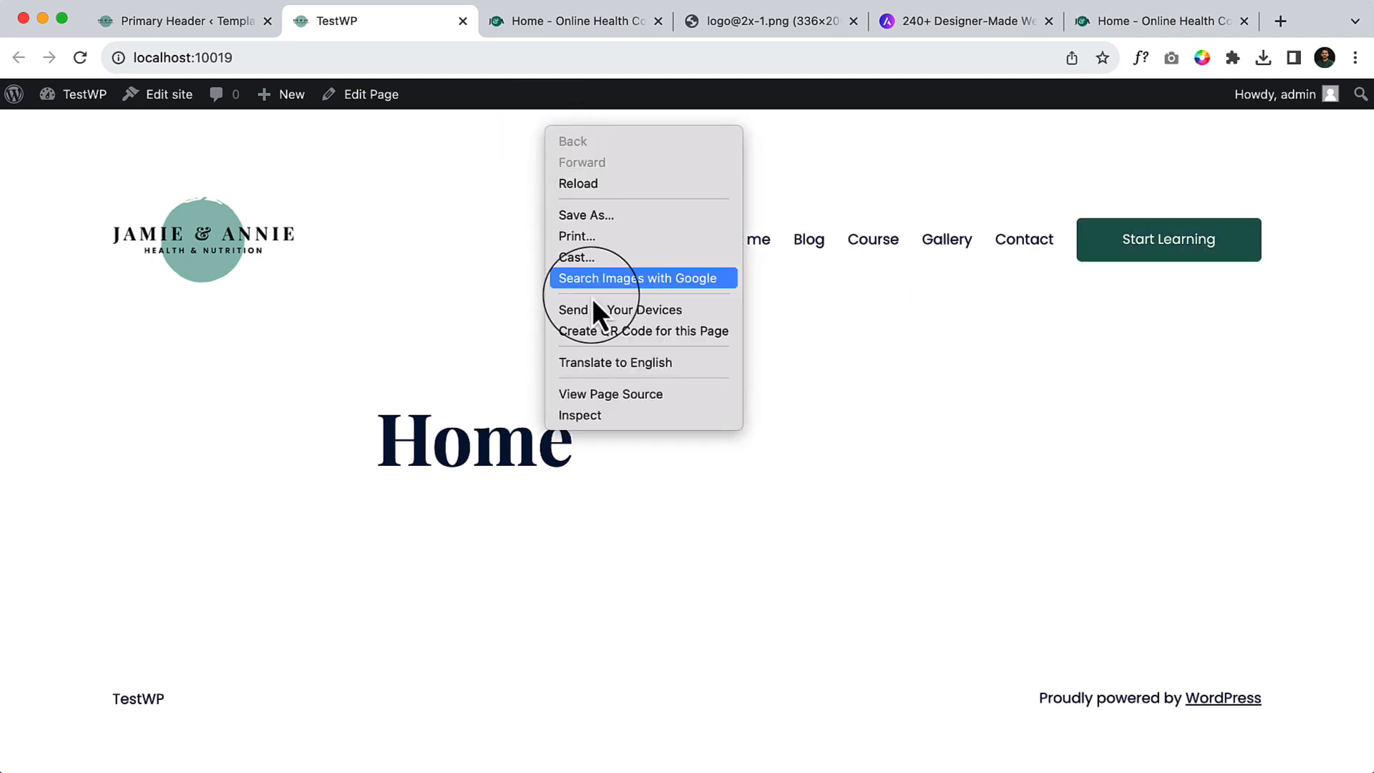
click(641, 422)
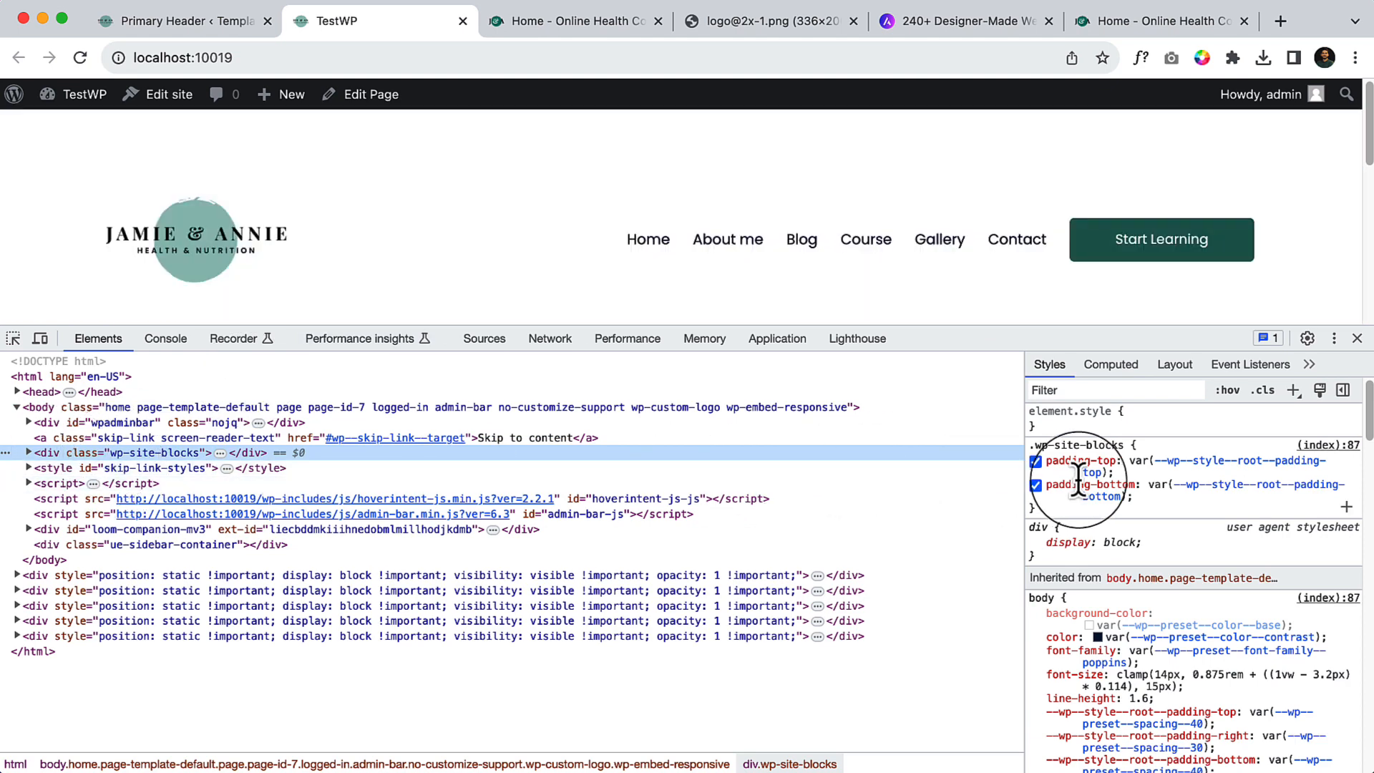
scroll(965, 251, down, 5)
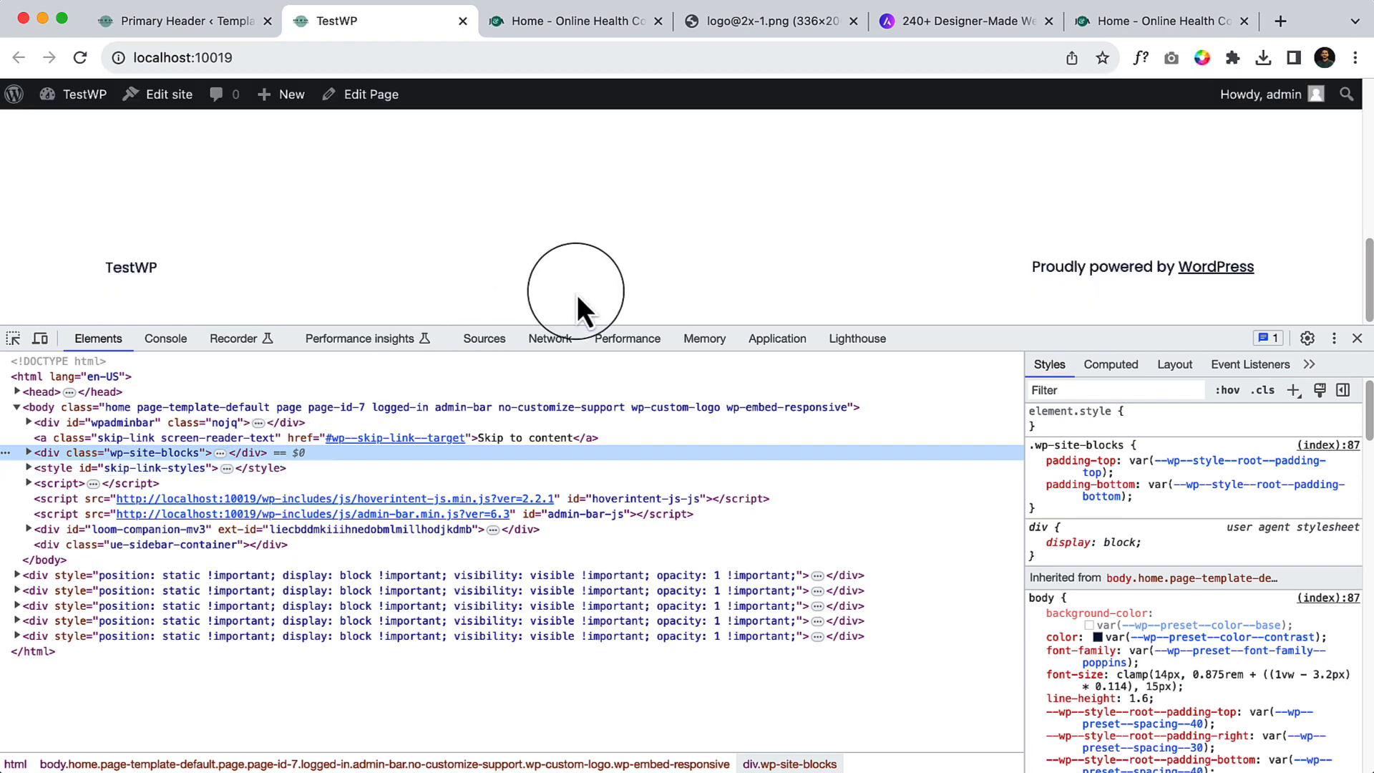
scroll(577, 295, up, 5)
click(1035, 461)
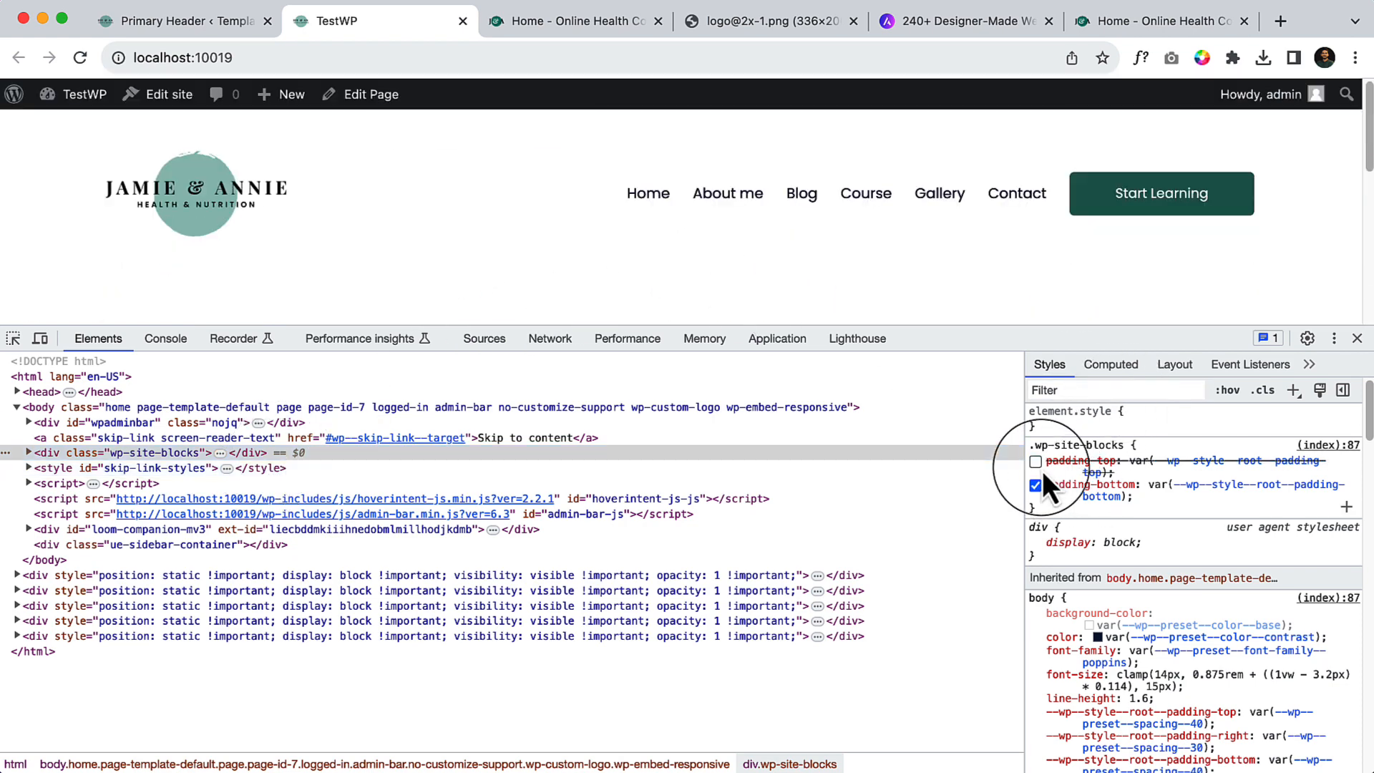
click(1035, 485)
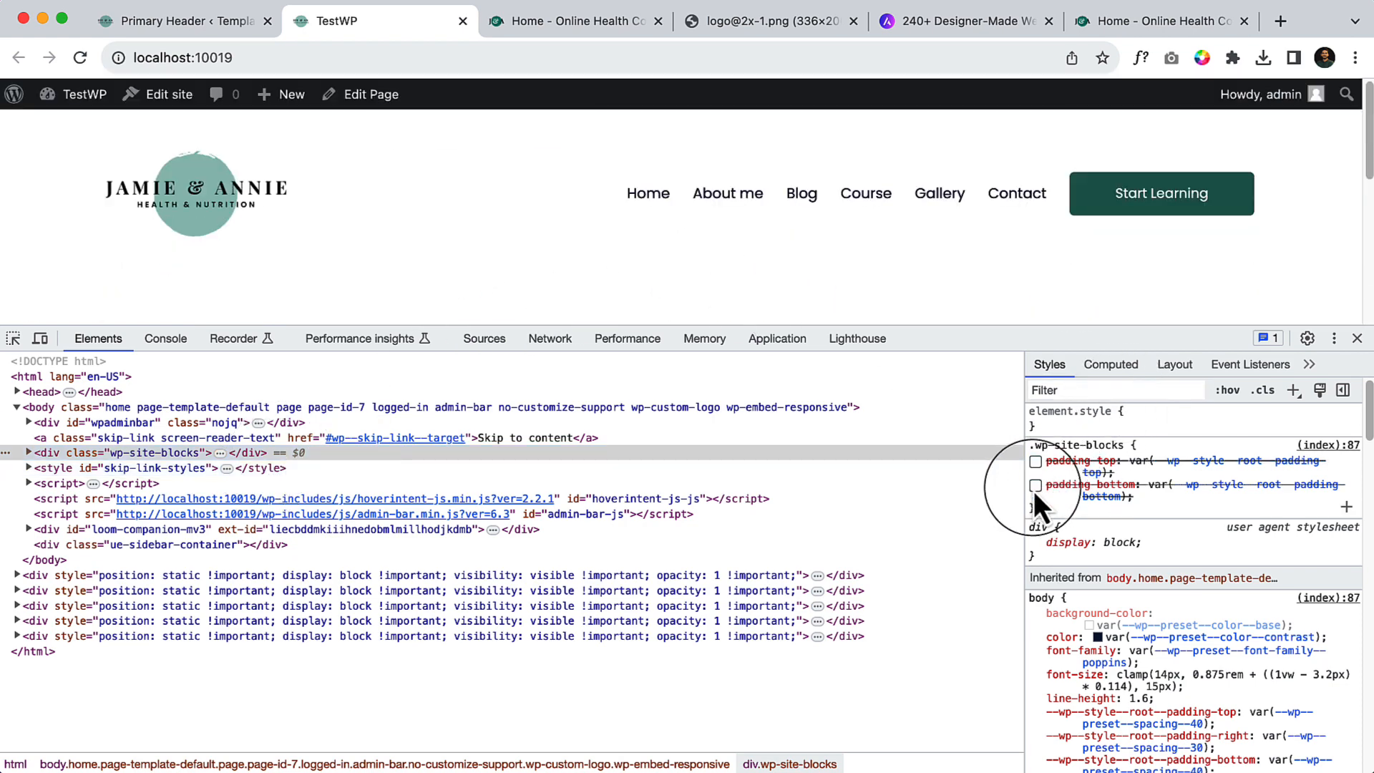
click(1035, 462)
click(1035, 486)
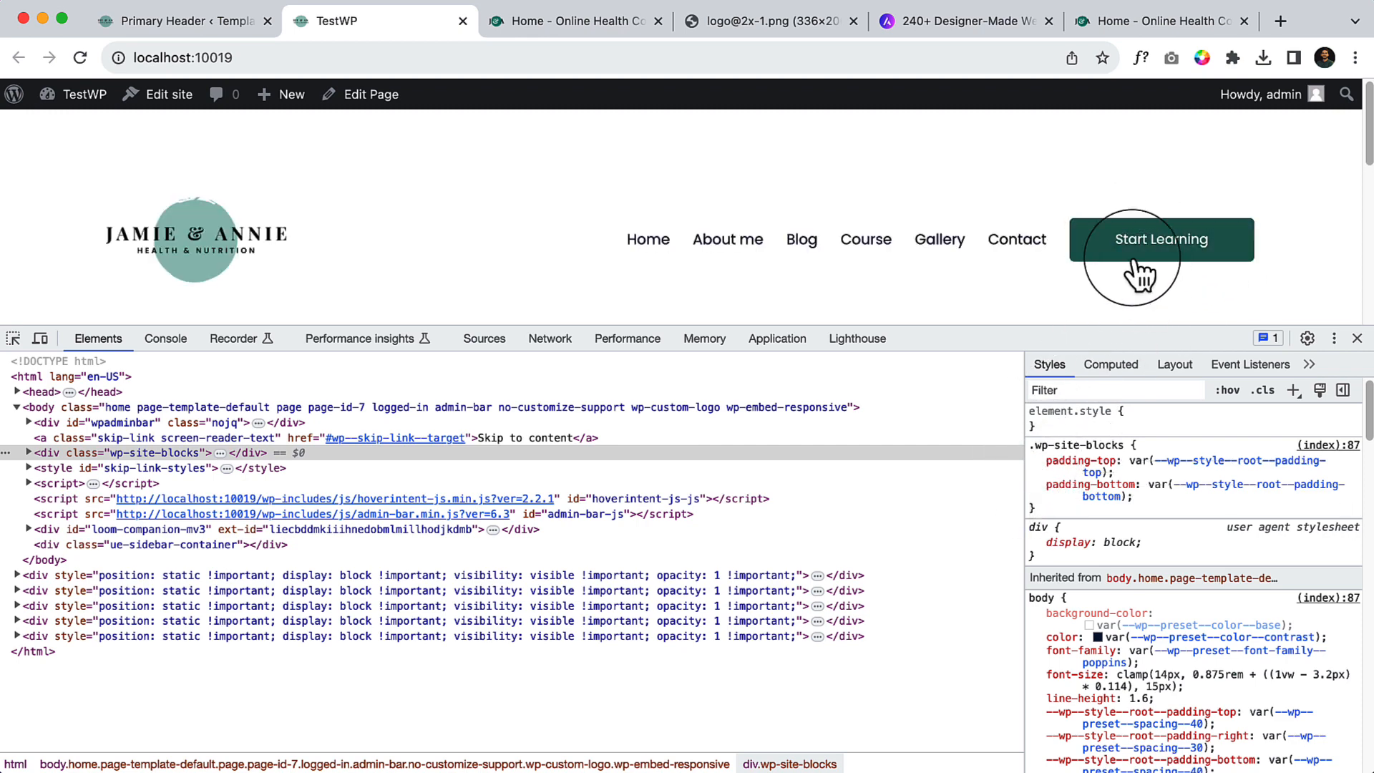
click(1357, 338)
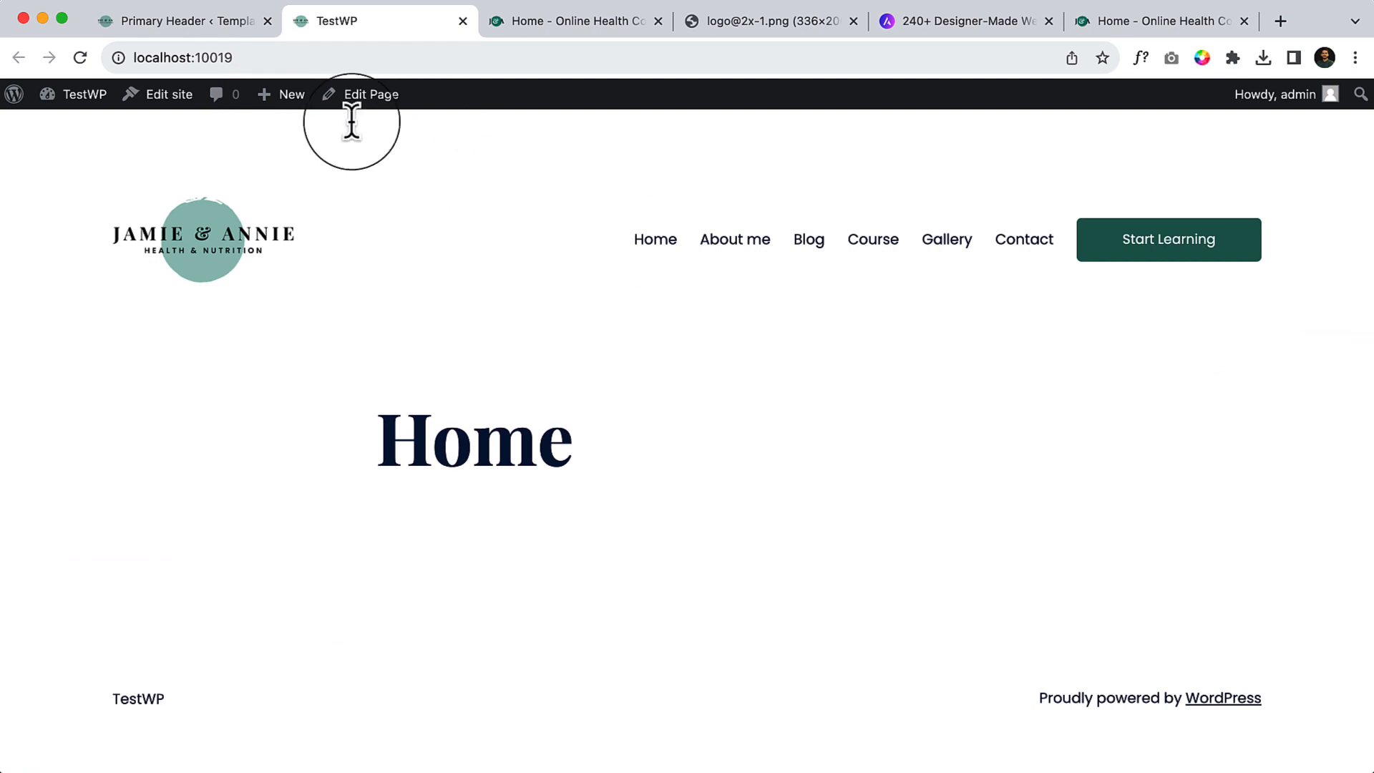
Step: Return to the site editor and leave the Primary Header for the list of all template parts
click(208, 28)
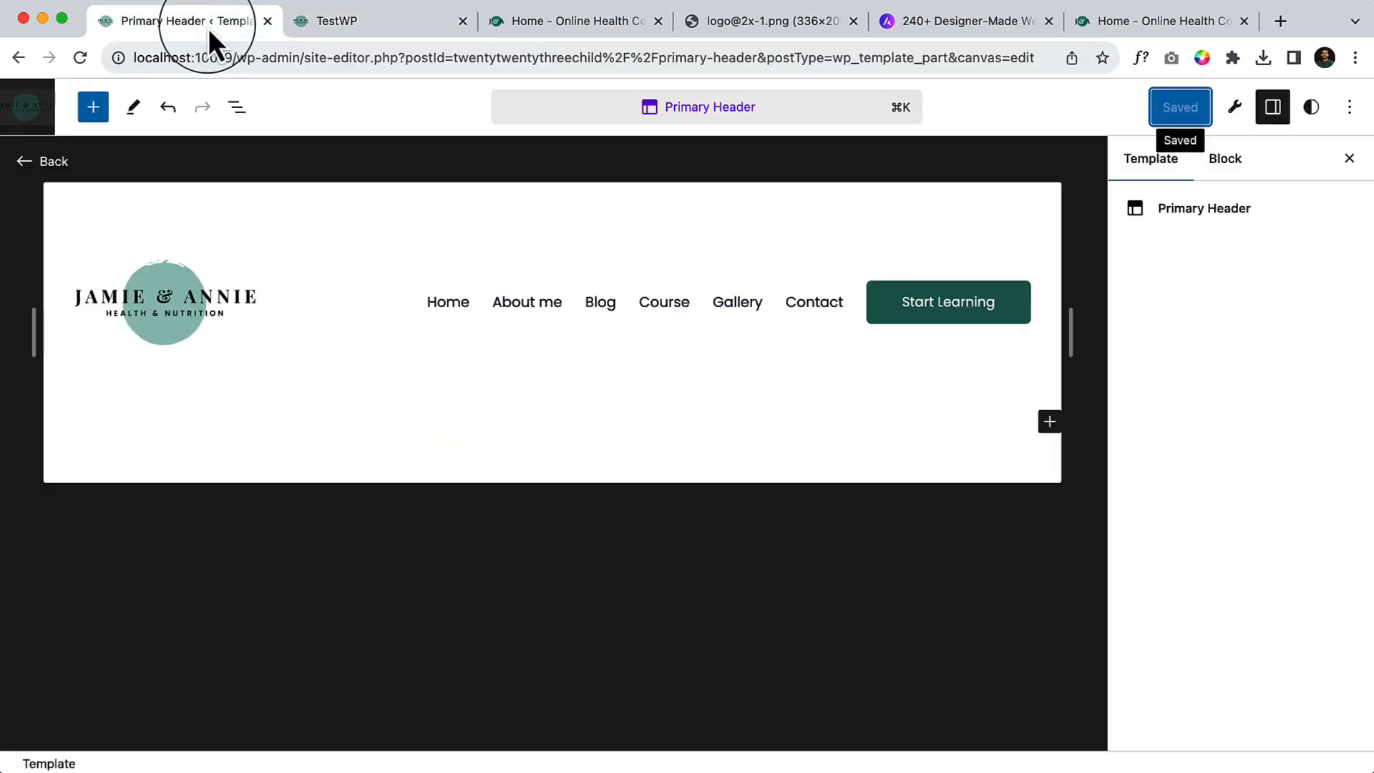
click(32, 115)
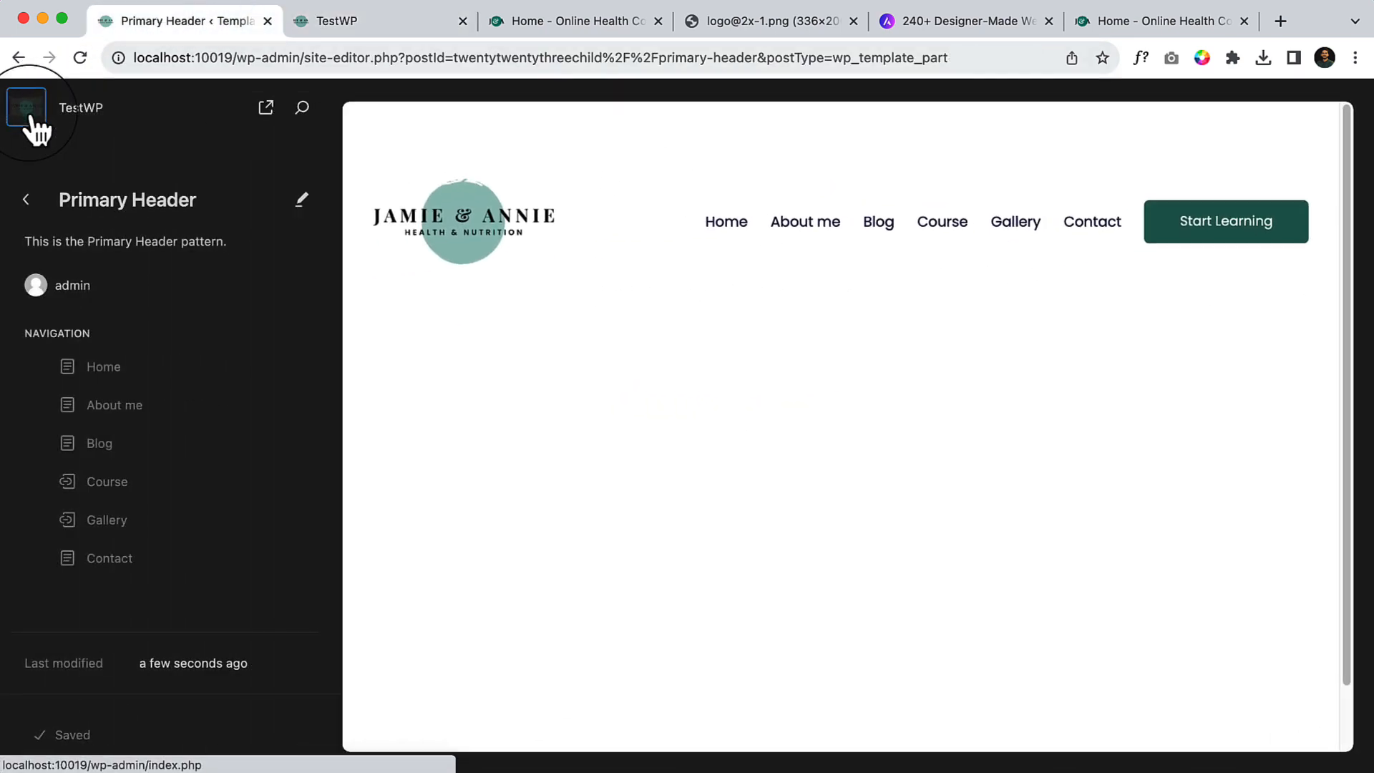
click(28, 200)
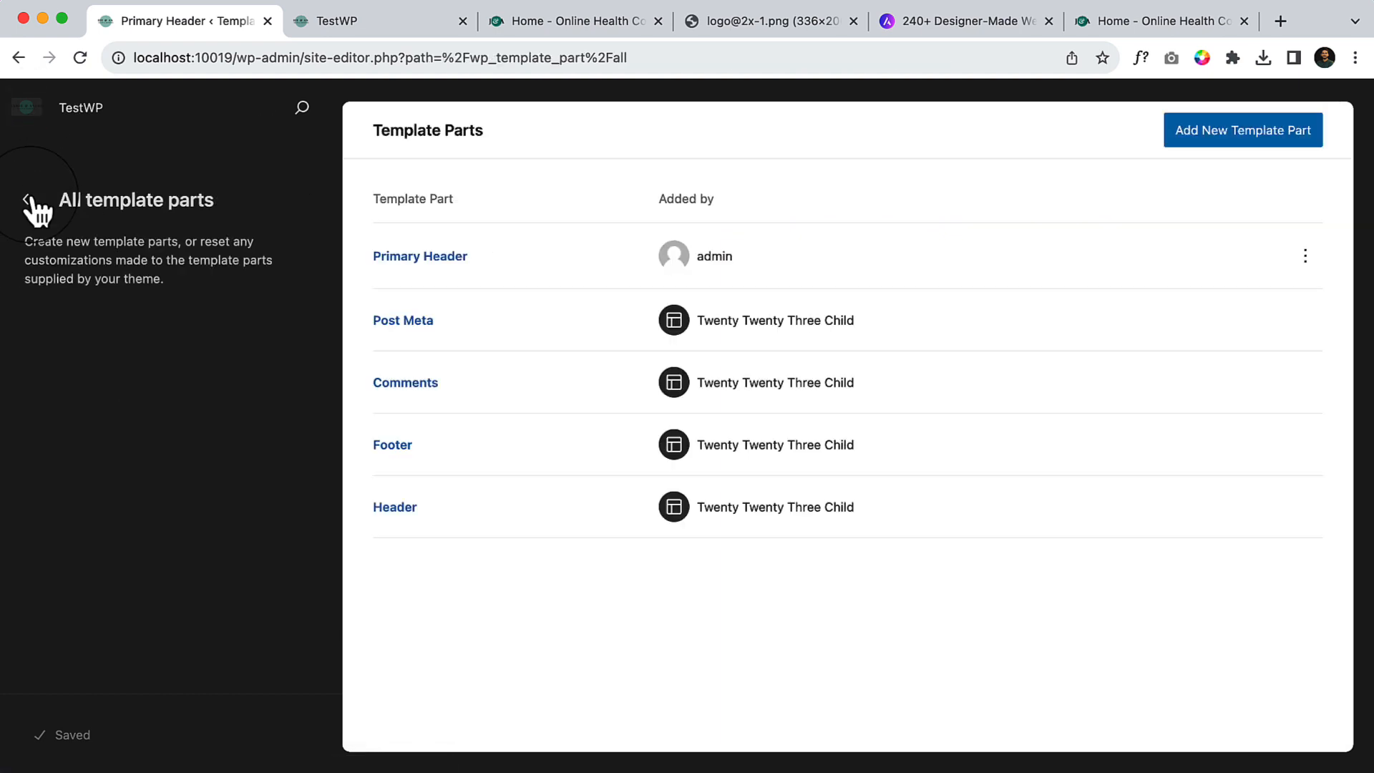
Step: Open the Primary Header template part for editing from the Header group of the site's patterns
click(29, 200)
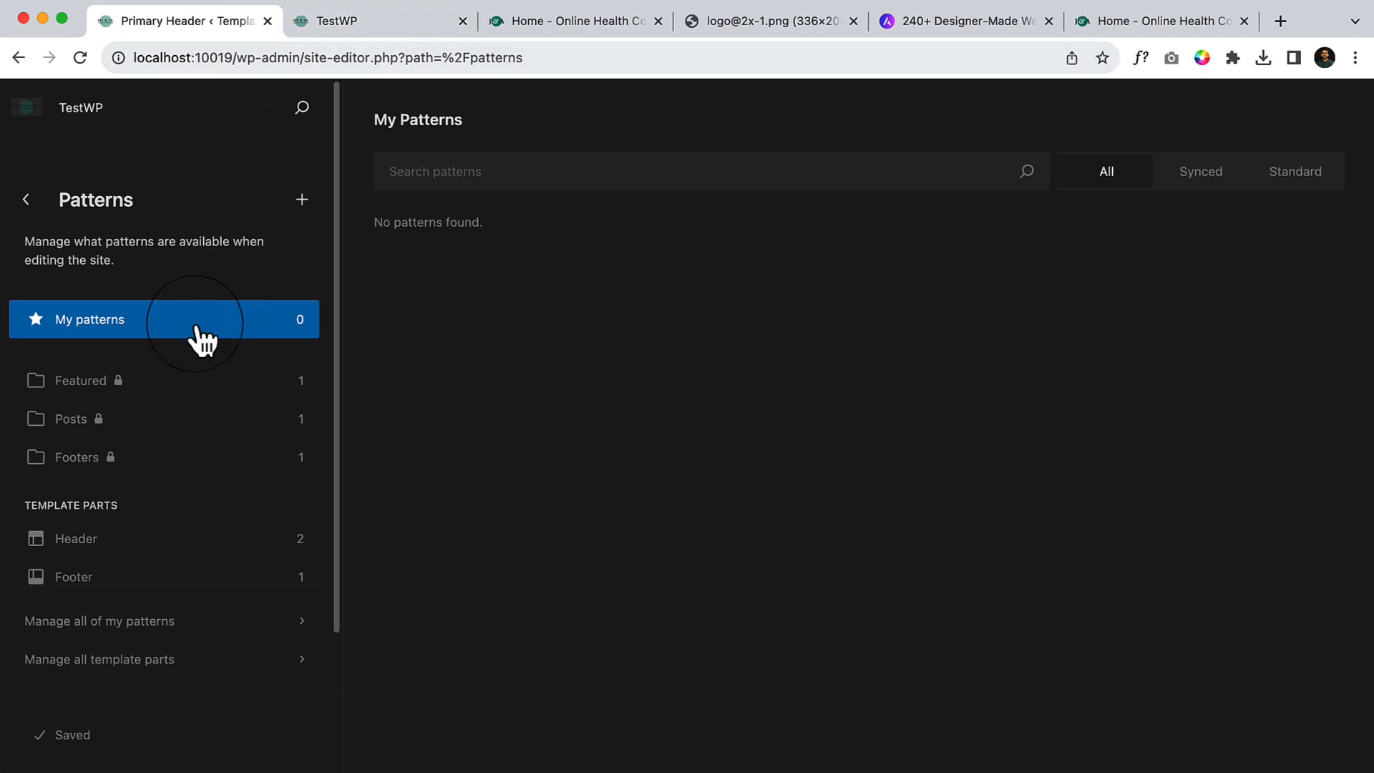
click(171, 542)
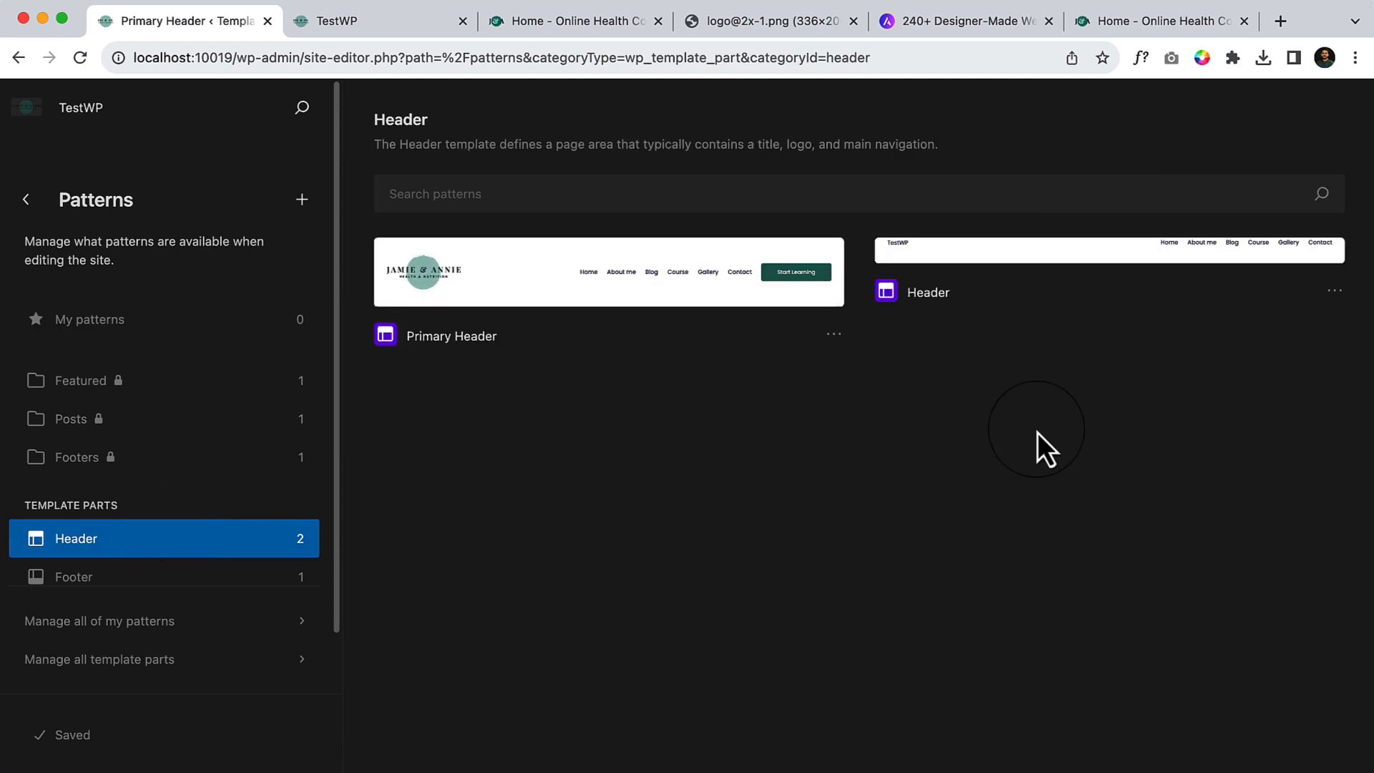
click(659, 267)
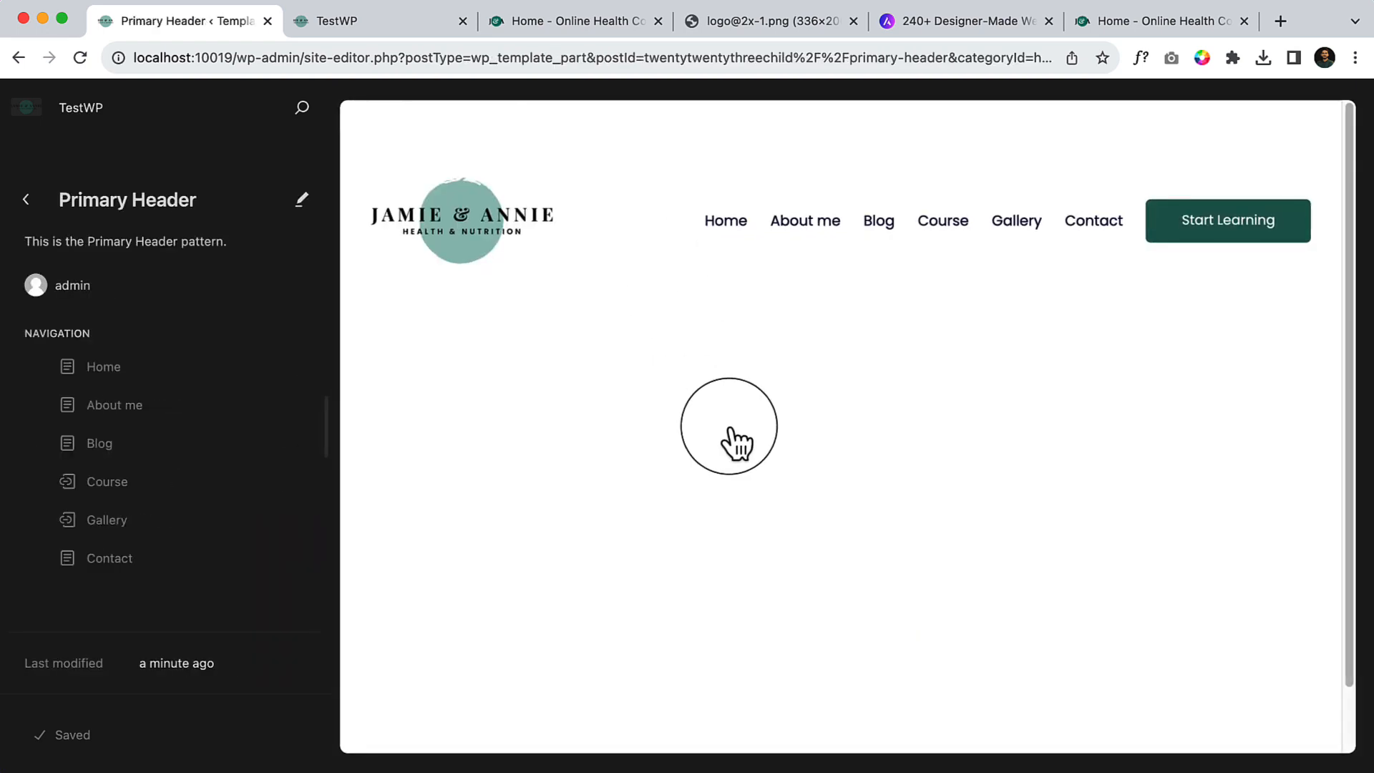
click(730, 433)
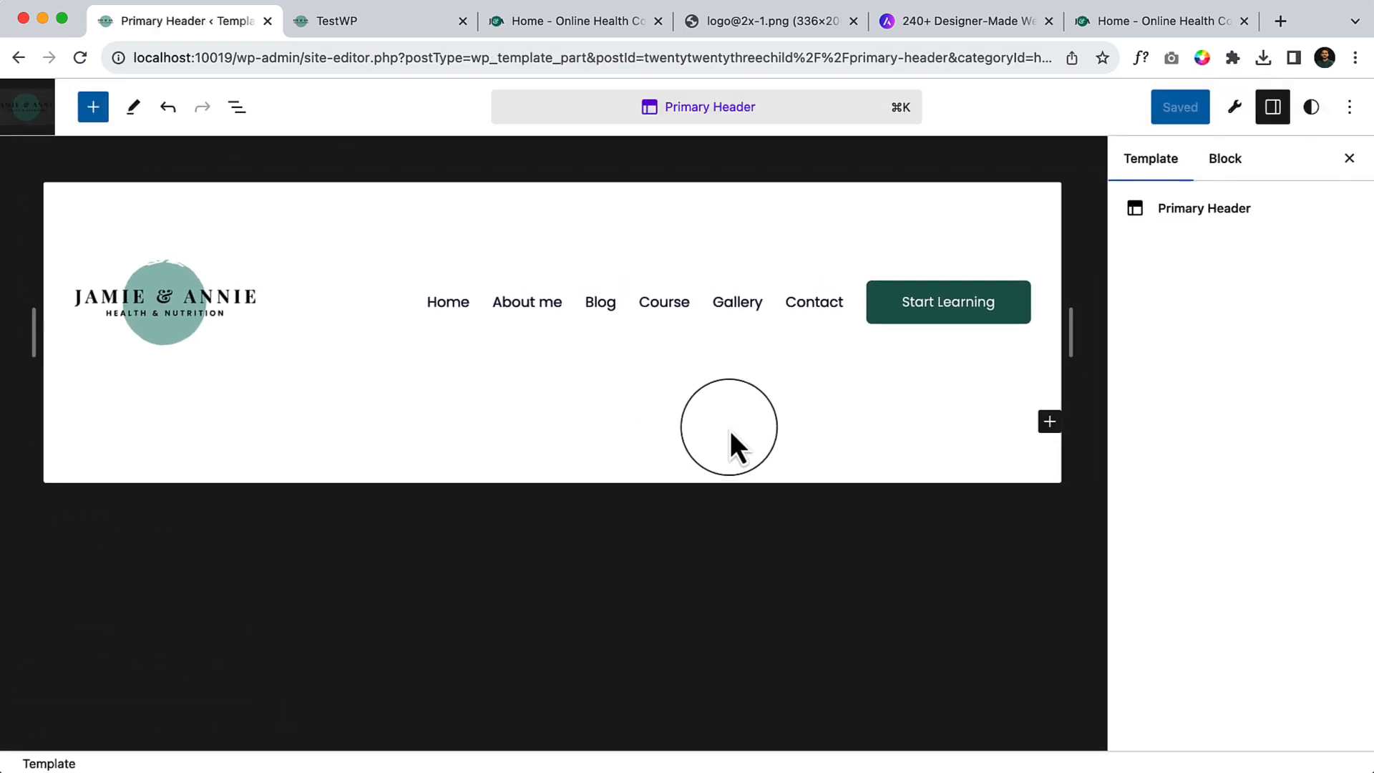
Step: Set the top and bottom padding to 0 in the site-wide layout styles
key(super+space)
key(Escape)
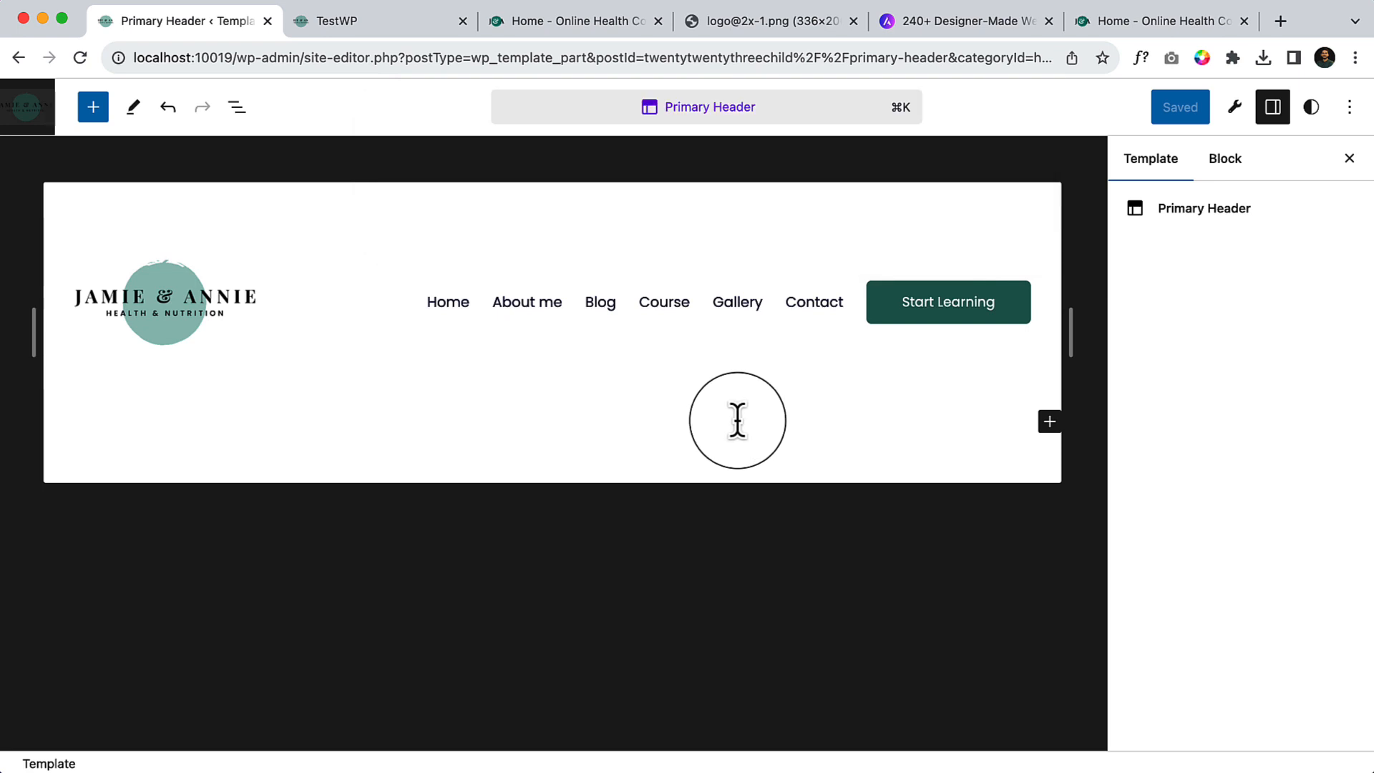
key(super+k)
text(style)
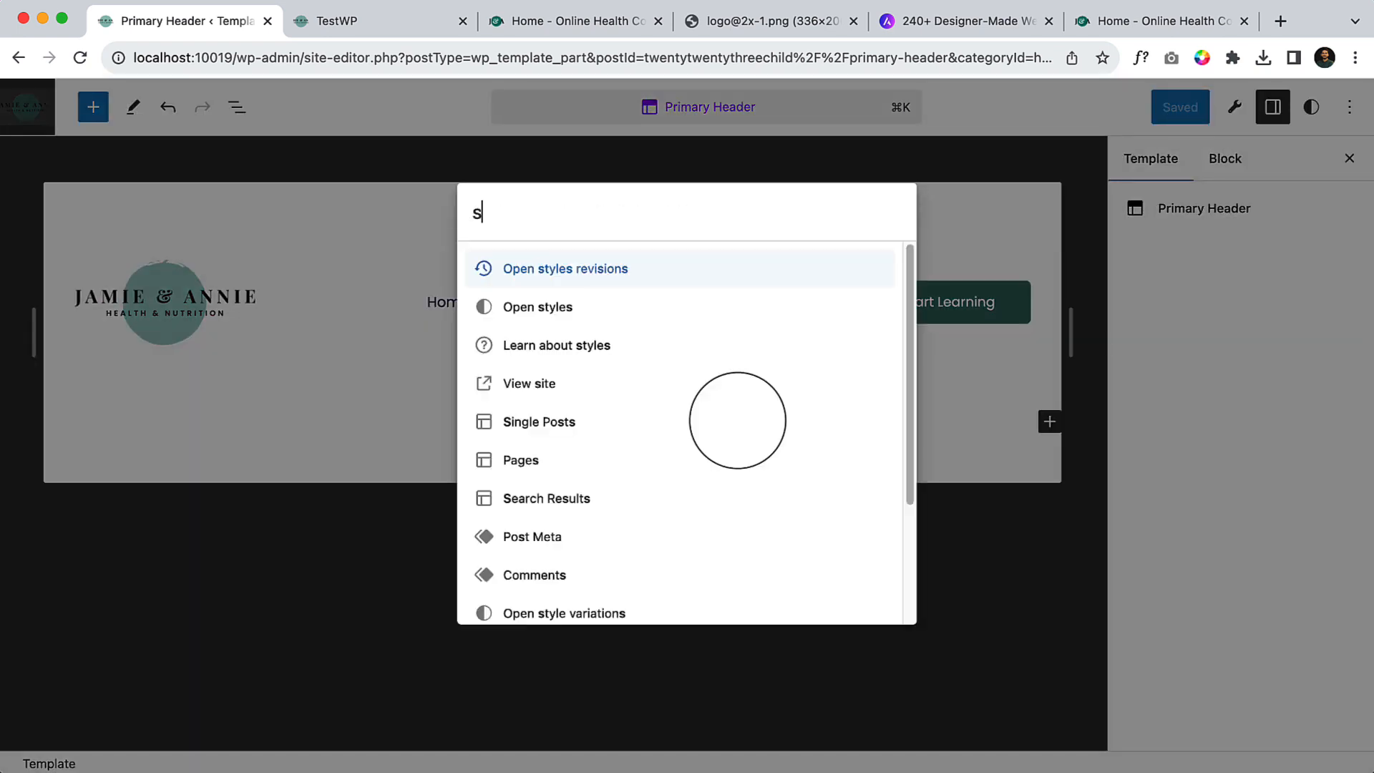
click(644, 309)
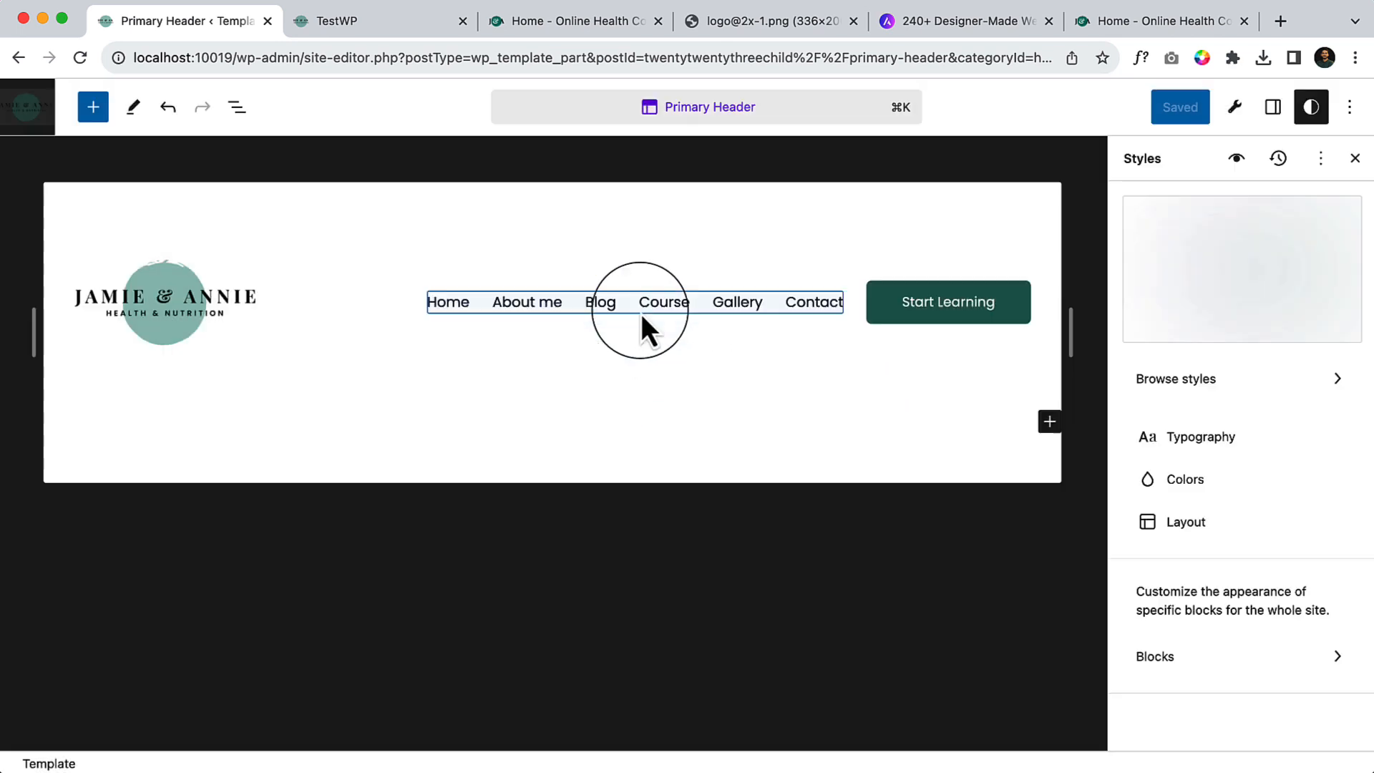
click(1227, 523)
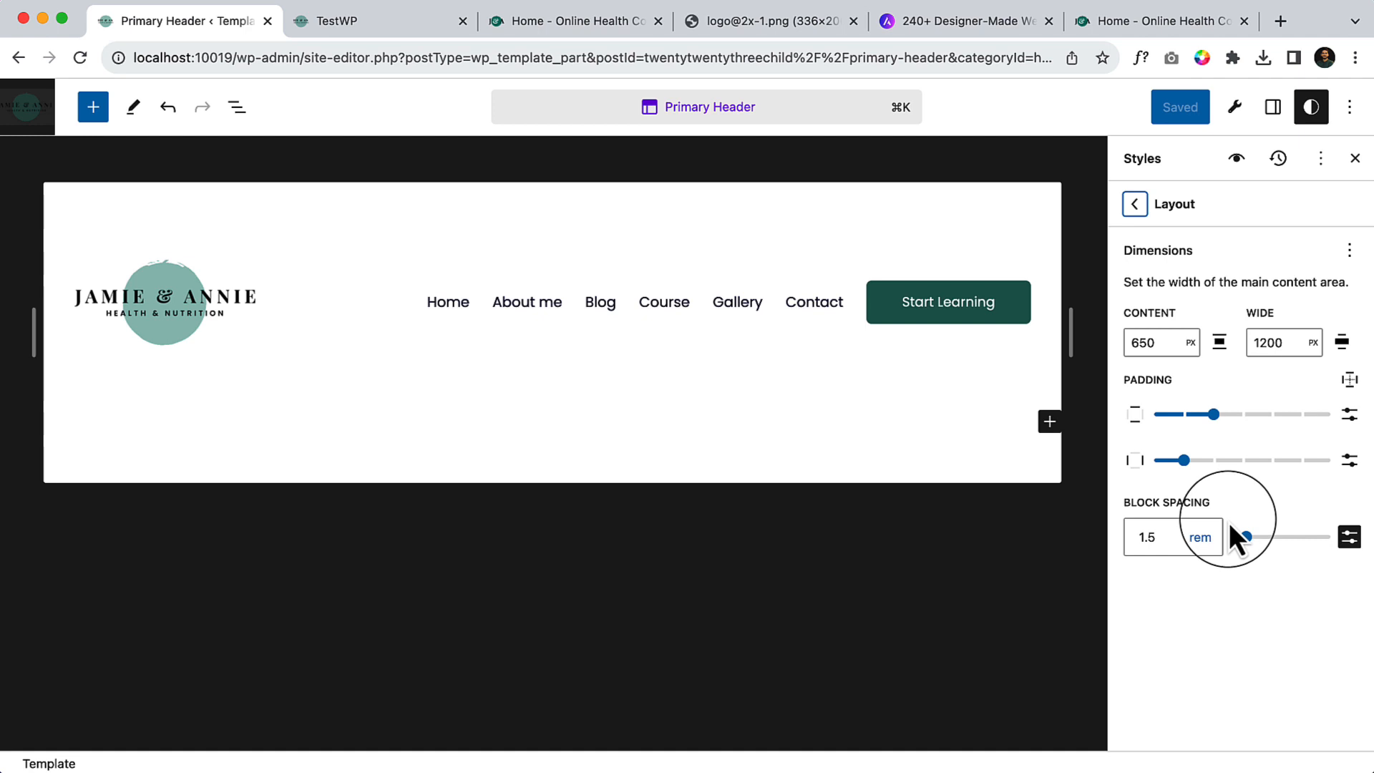
drag(1133, 385, 1147, 415)
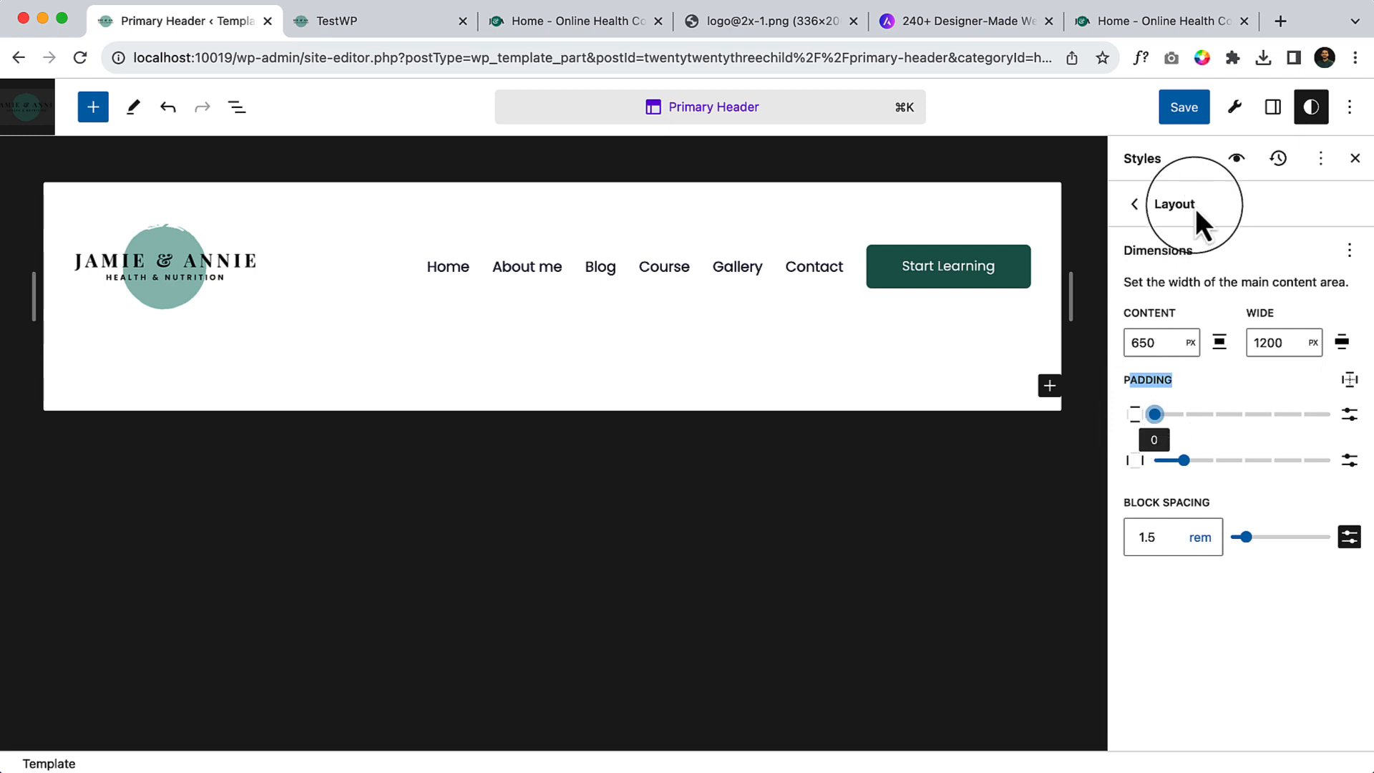
Step: Save the layout style change and reload the TestWP front page to check the space above the header
click(1184, 109)
click(1180, 107)
click(373, 22)
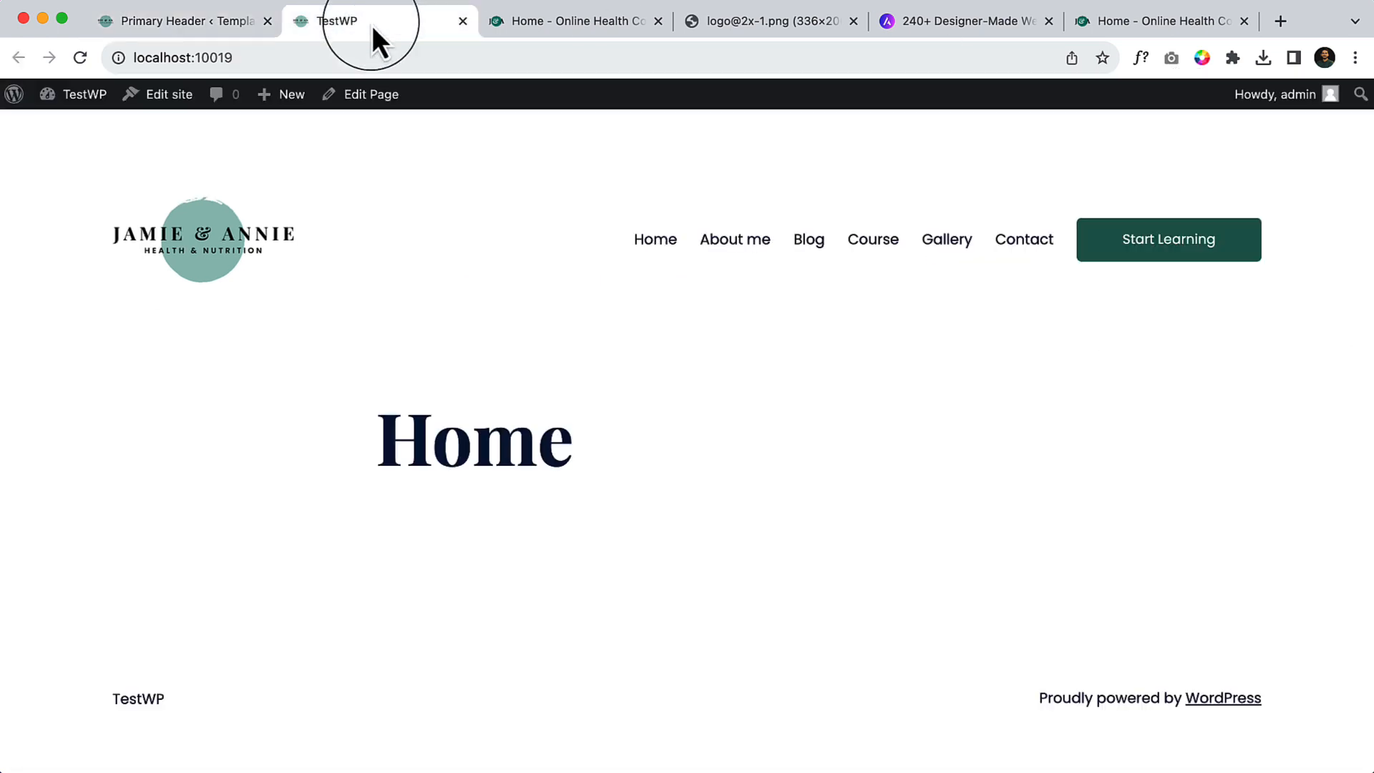
click(82, 59)
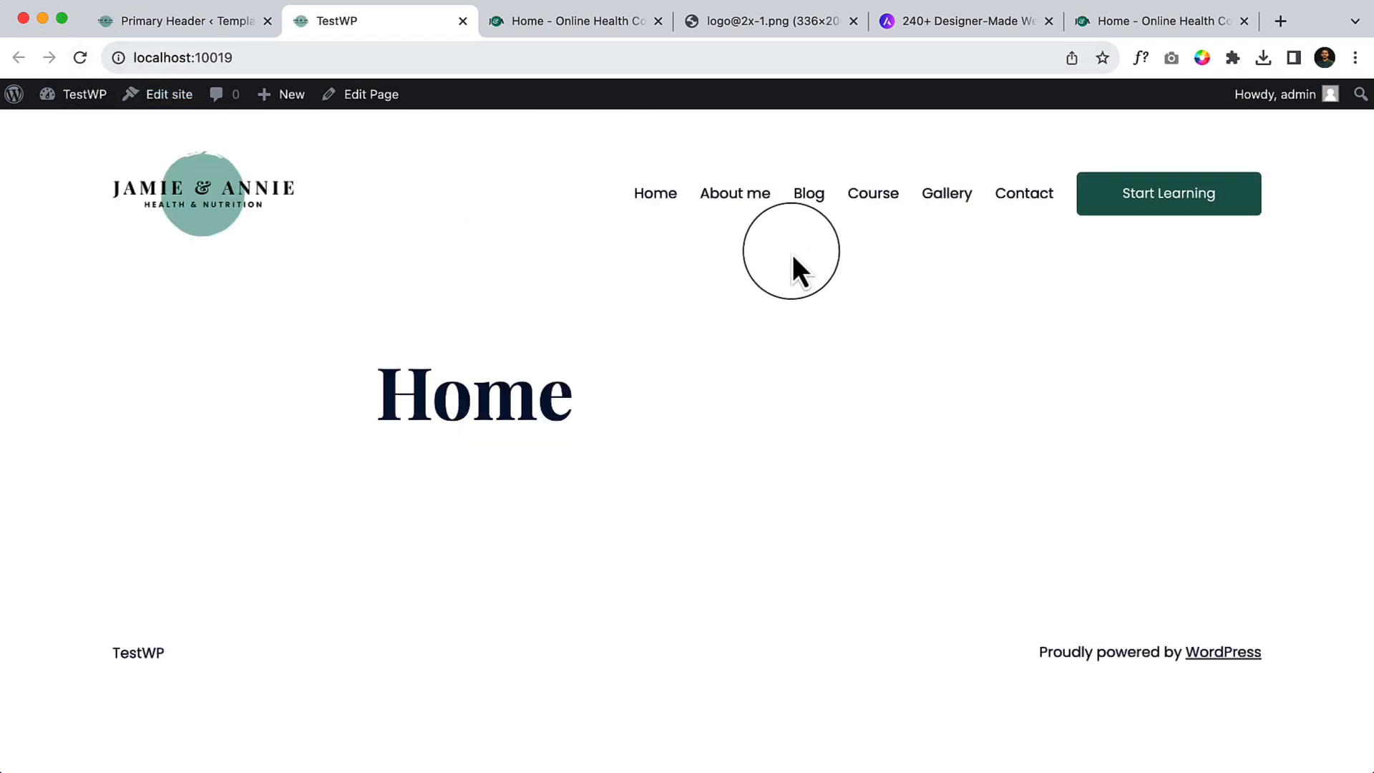
Step: Inspect the header's group element on the front page and view its computed padding
right_click(670, 133)
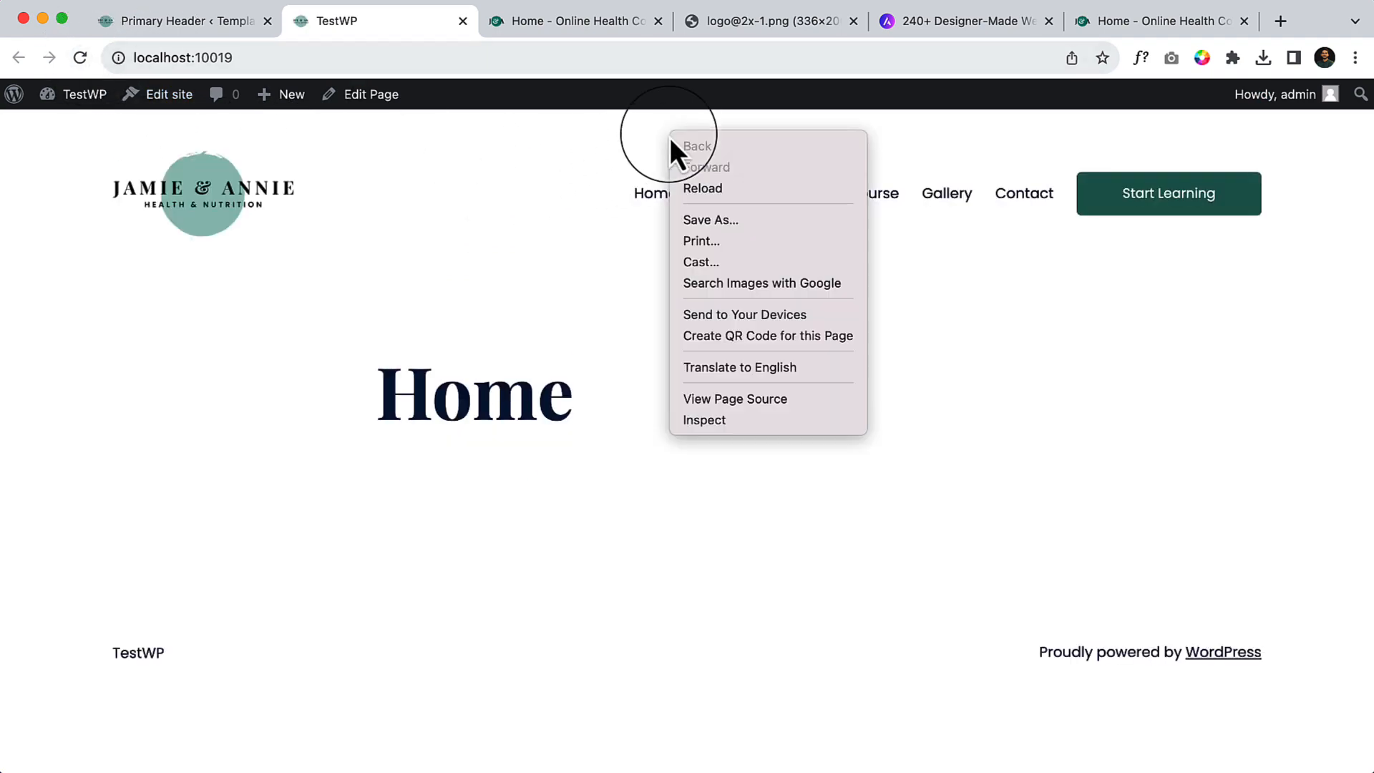
click(711, 421)
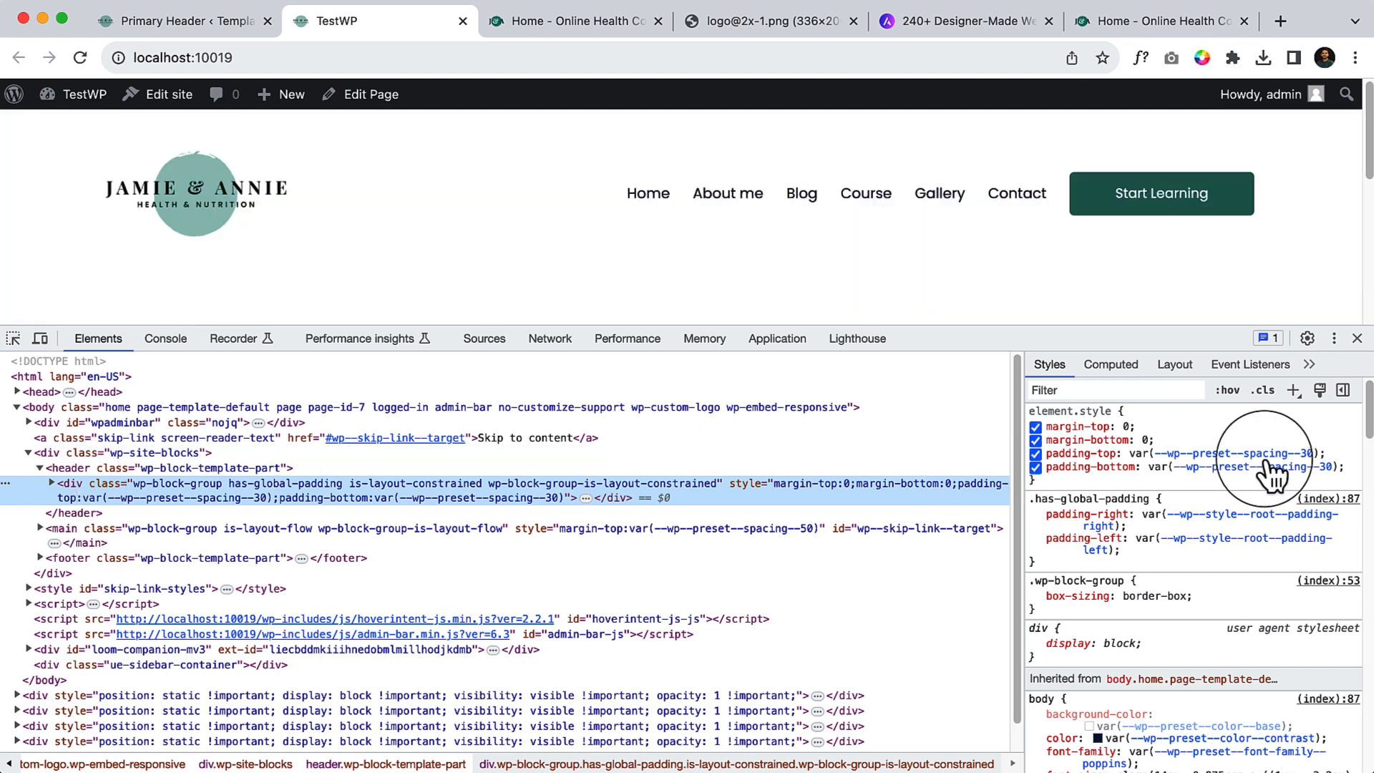
click(1109, 367)
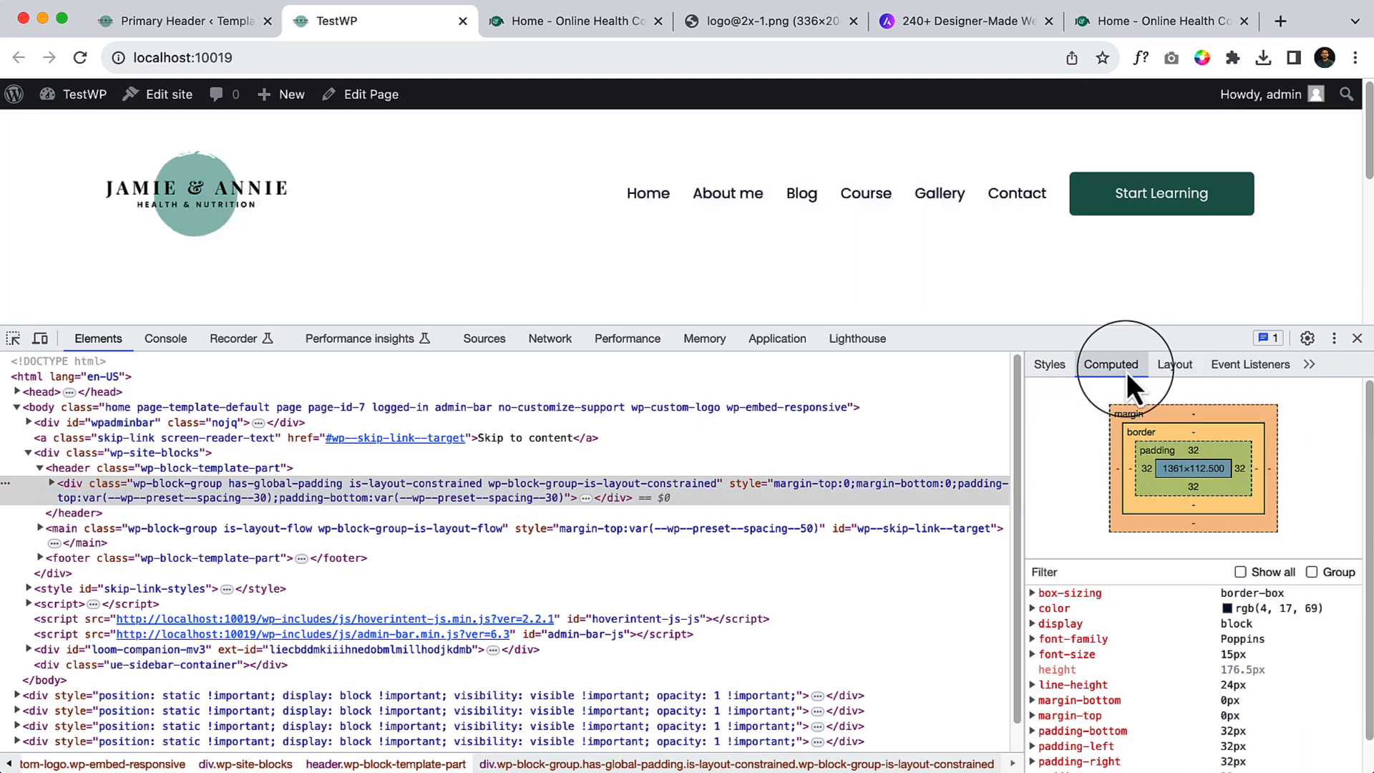
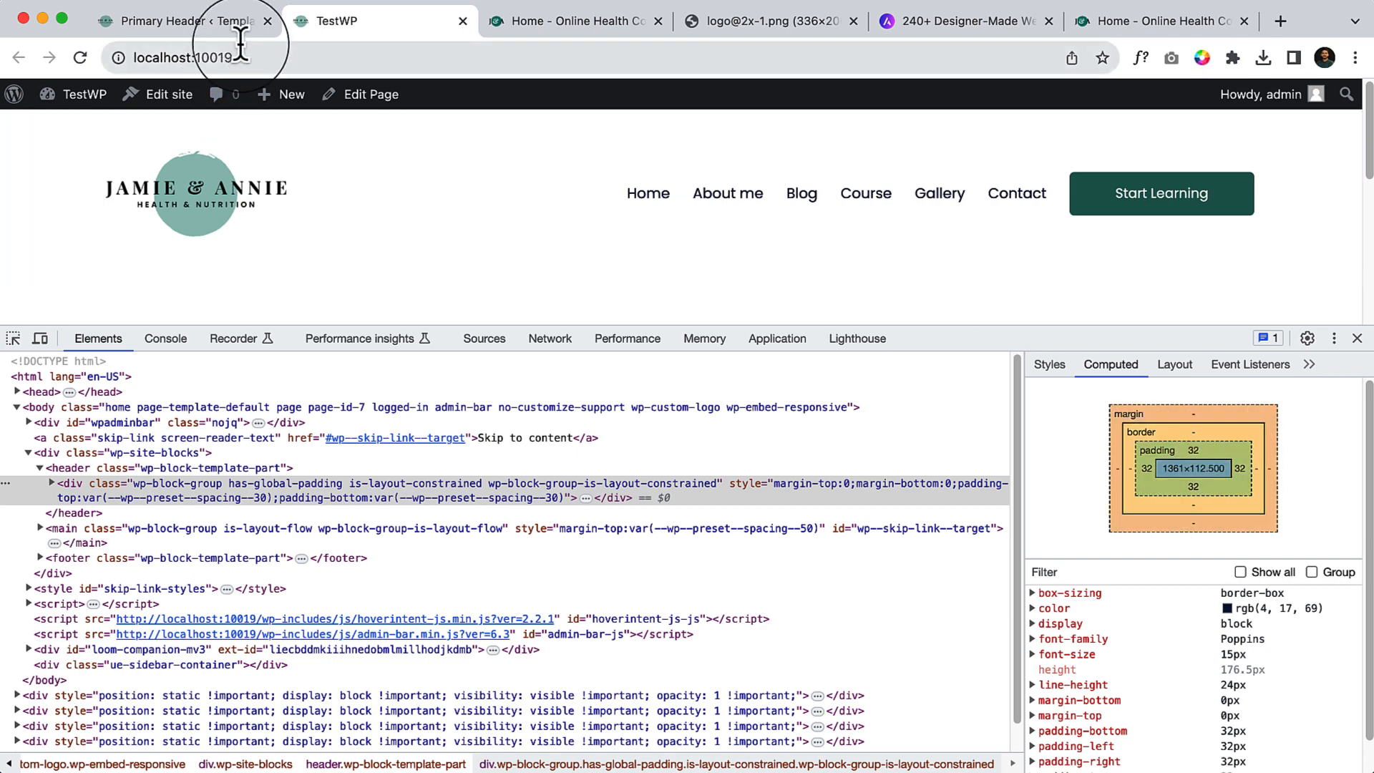
Step: Set the top and bottom padding of the Primary Header's outer Group block to 0
click(197, 25)
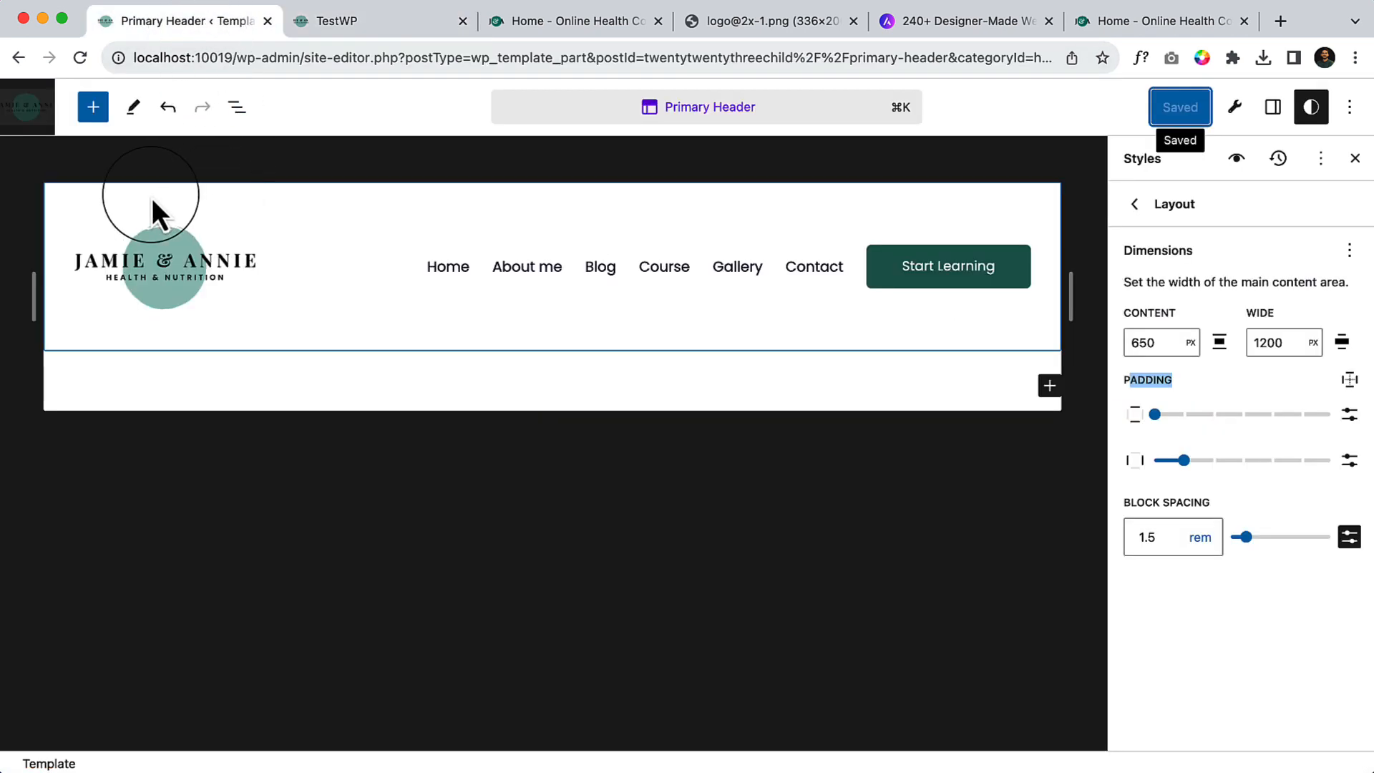
click(1283, 112)
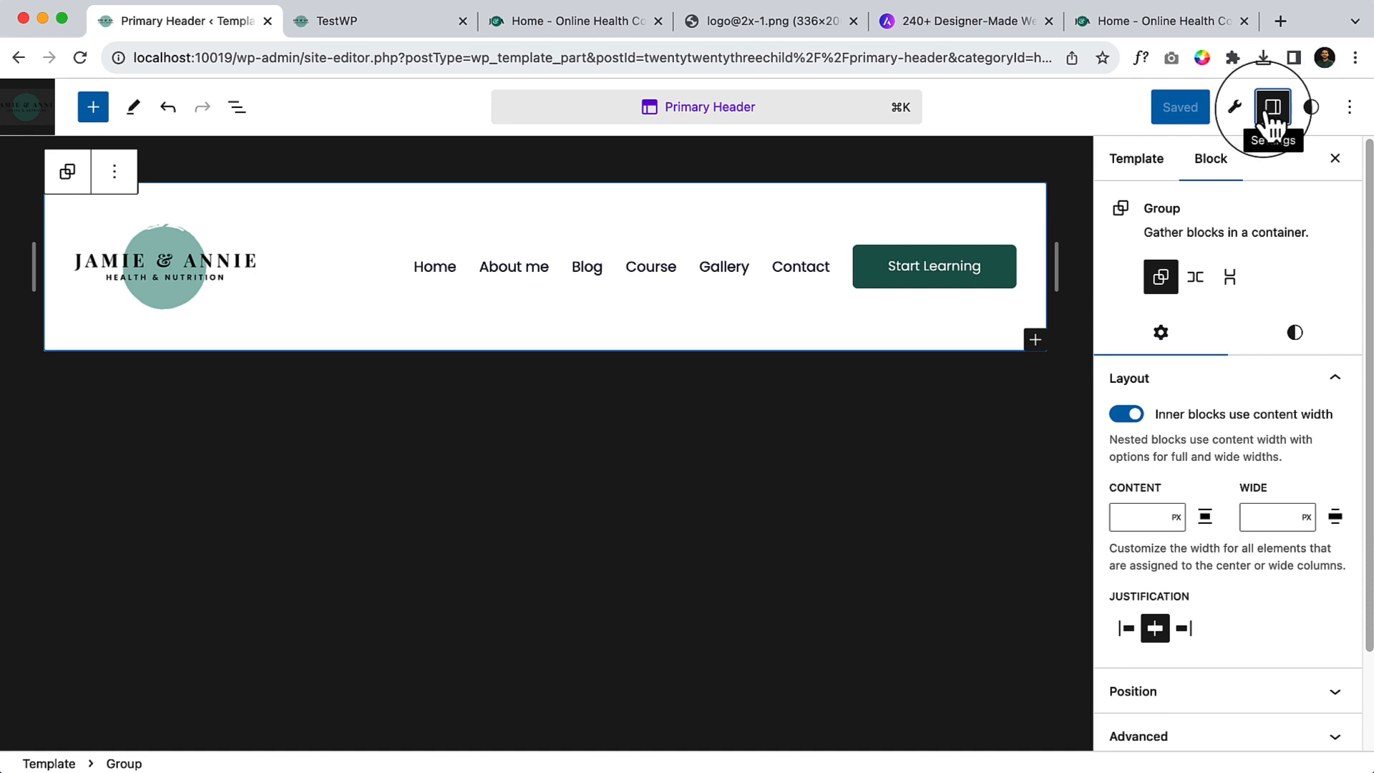
click(1299, 344)
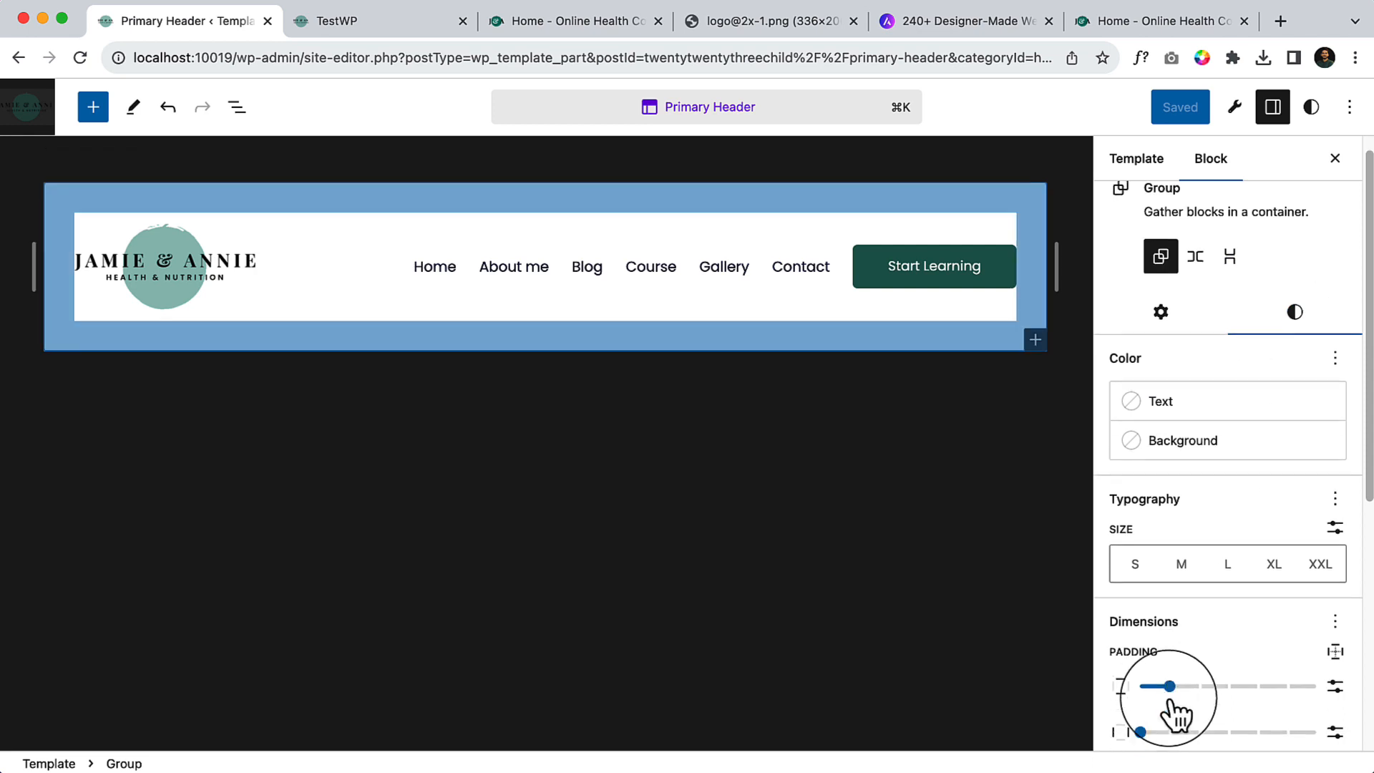
scroll(1145, 573, down, 5)
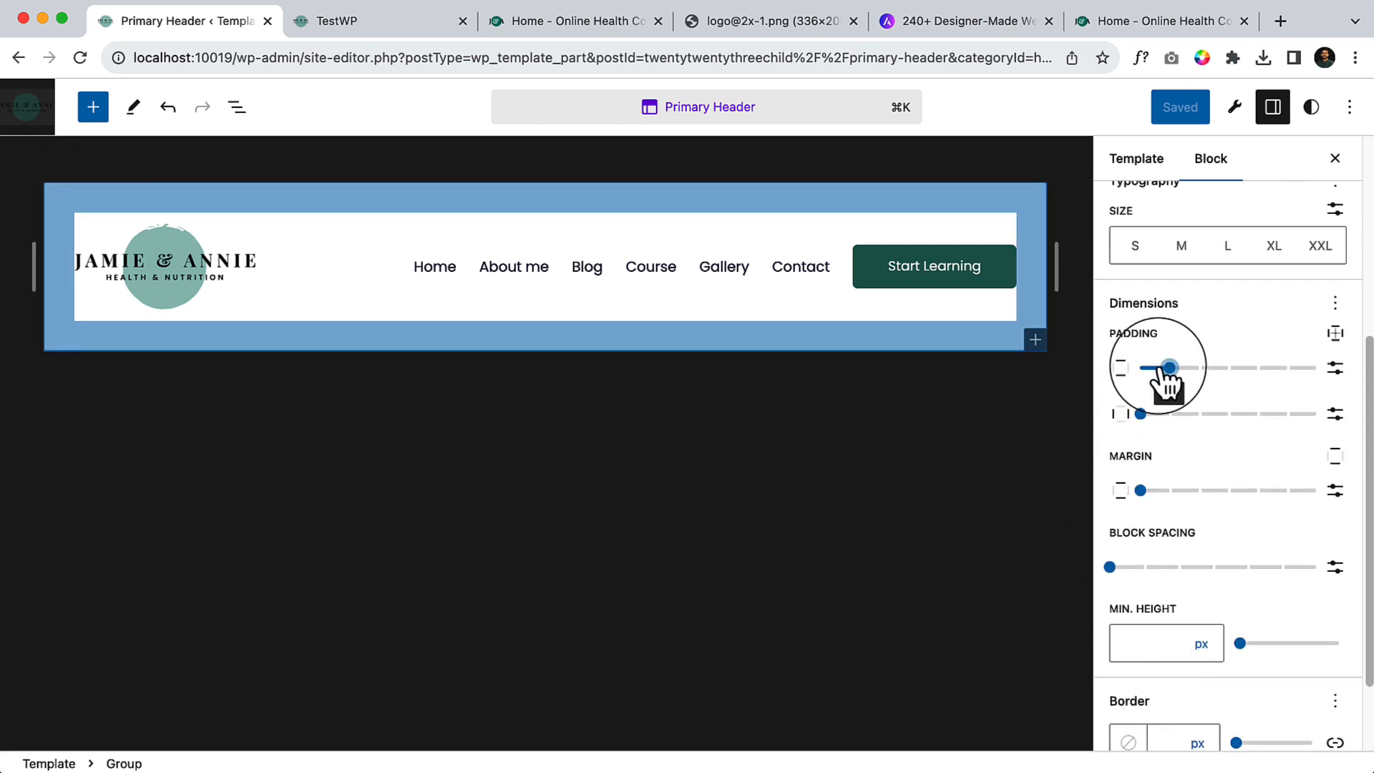
drag(1167, 368, 1101, 367)
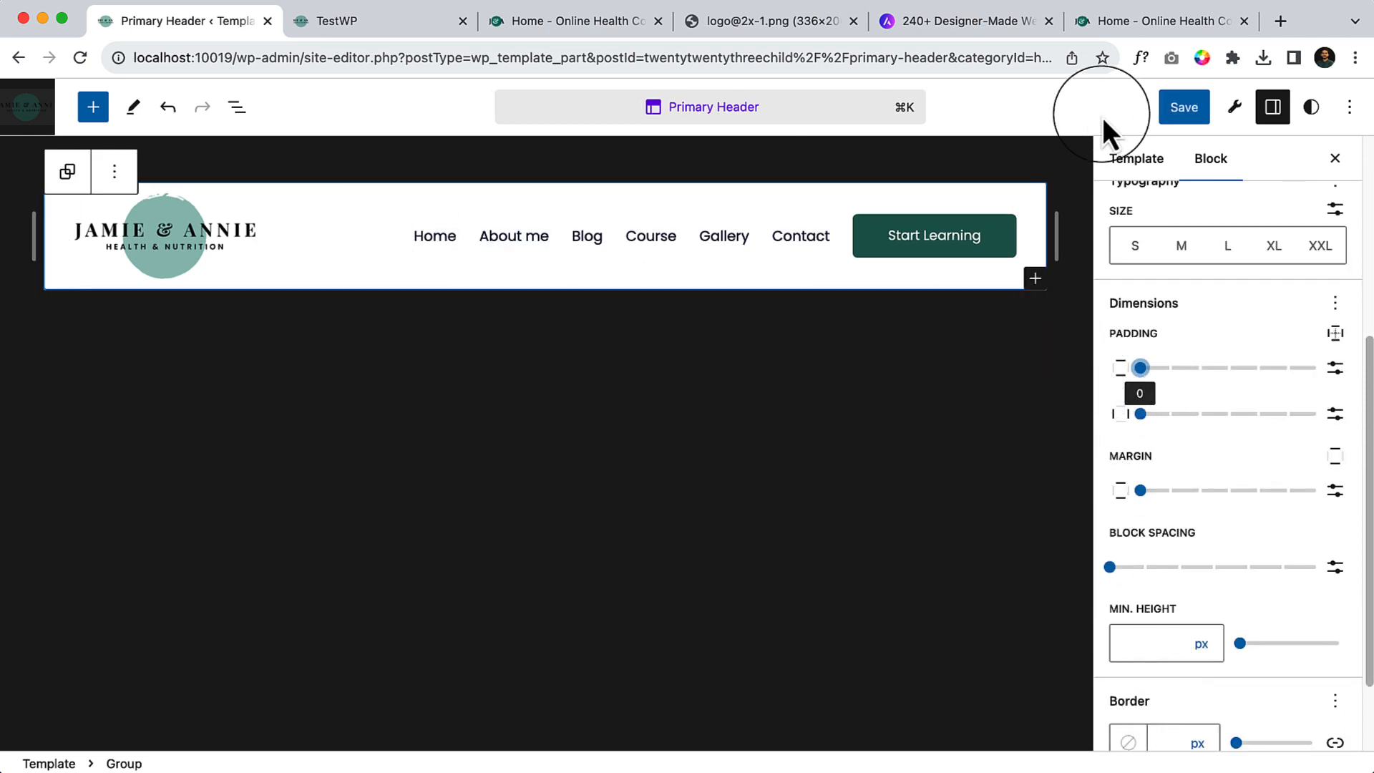
Step: Save the Group padding change and reload the TestWP front page to check the header and its button
click(1183, 107)
click(1184, 107)
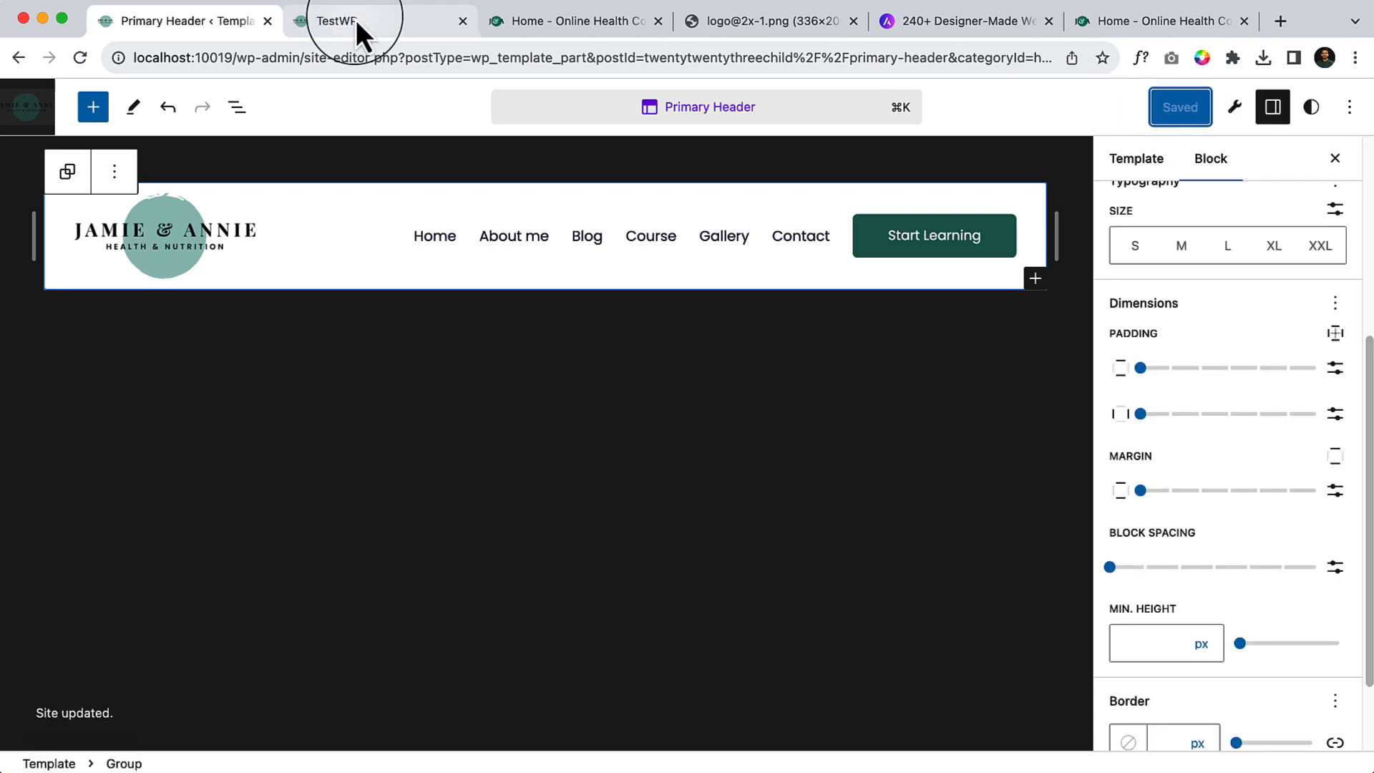
click(375, 24)
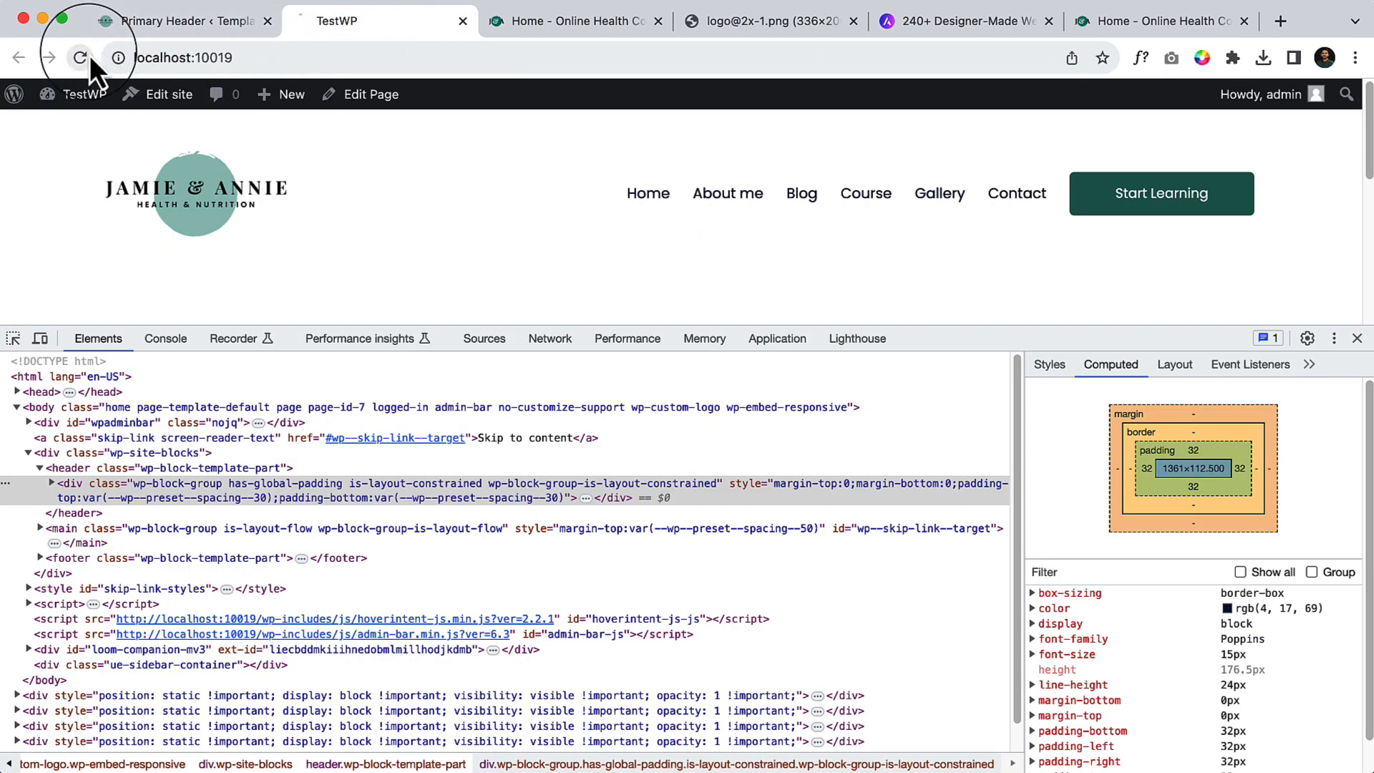
click(82, 58)
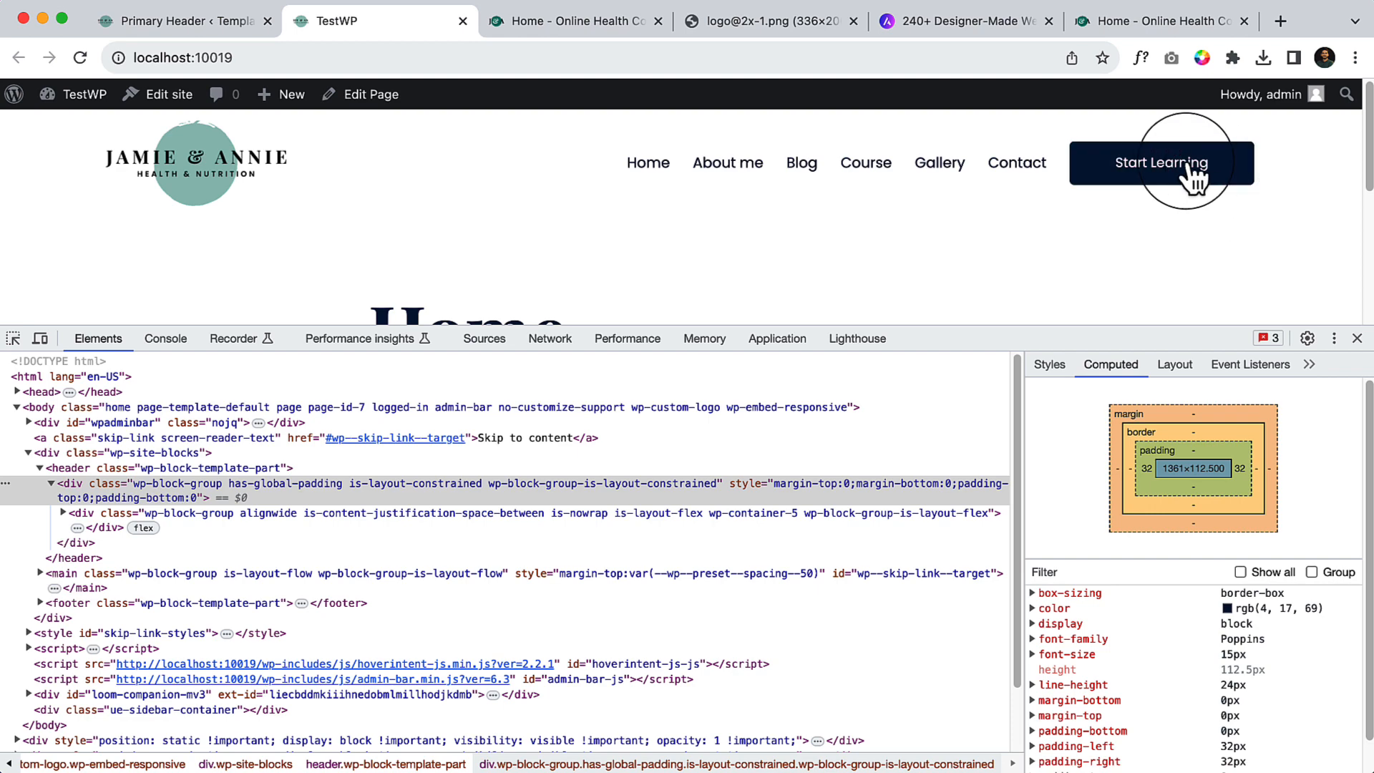
Step: Review the site-wide Button colours for text, background and gradient in the global colour styles
click(171, 21)
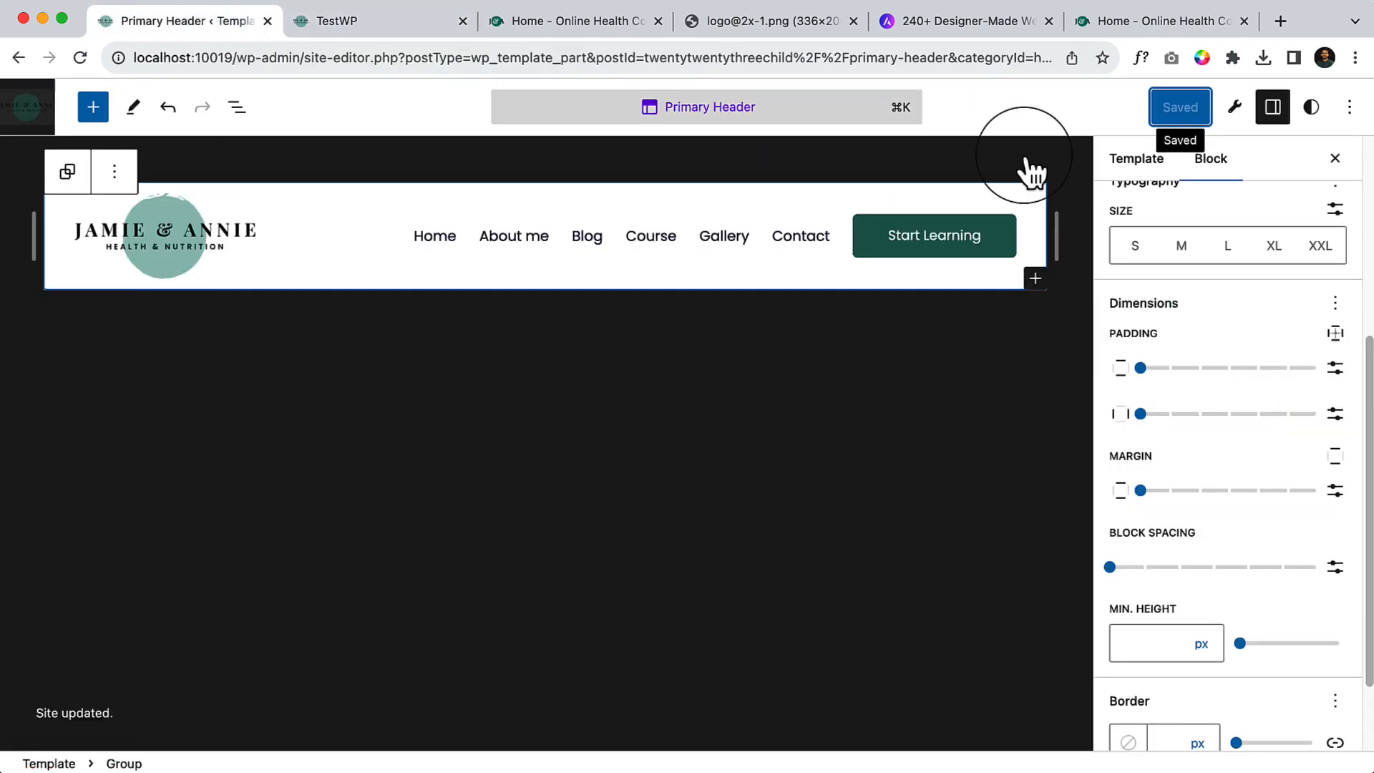
click(1311, 106)
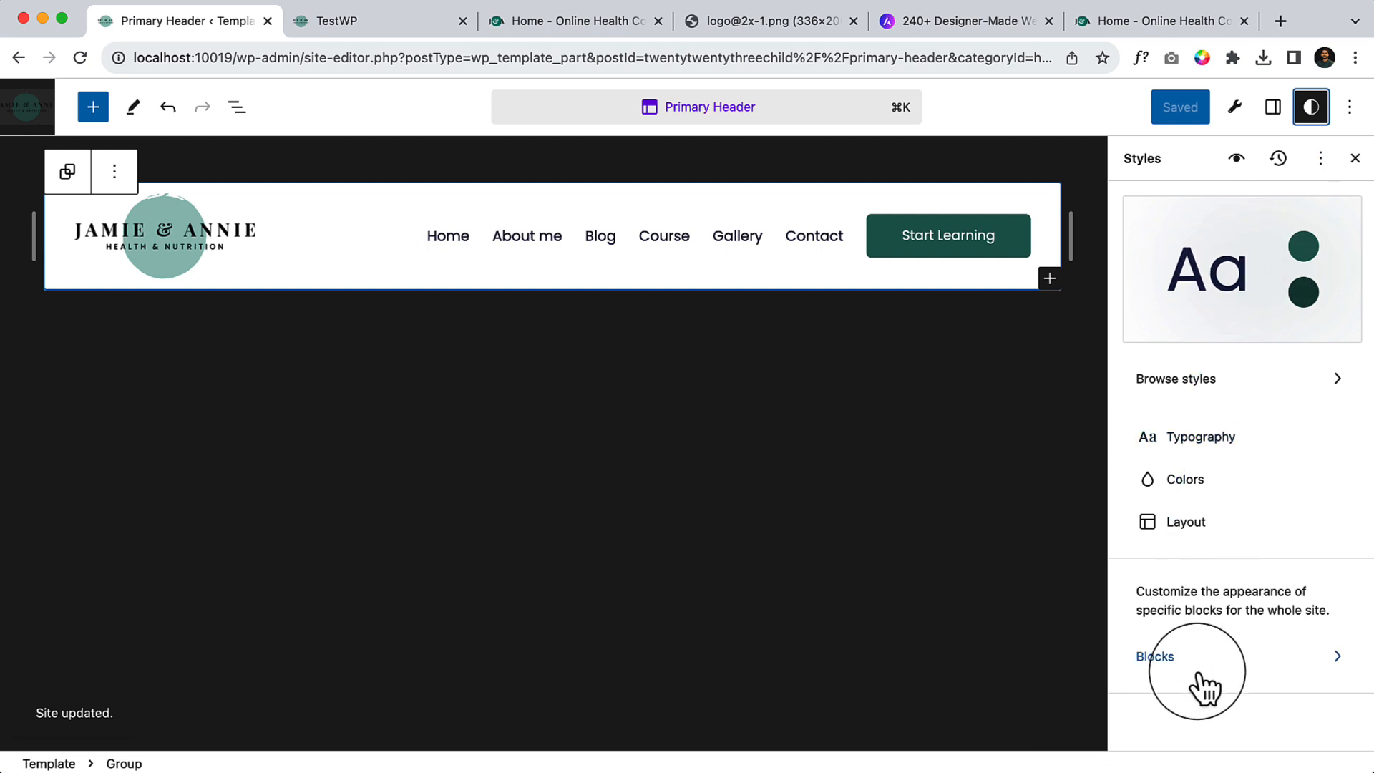
click(1203, 483)
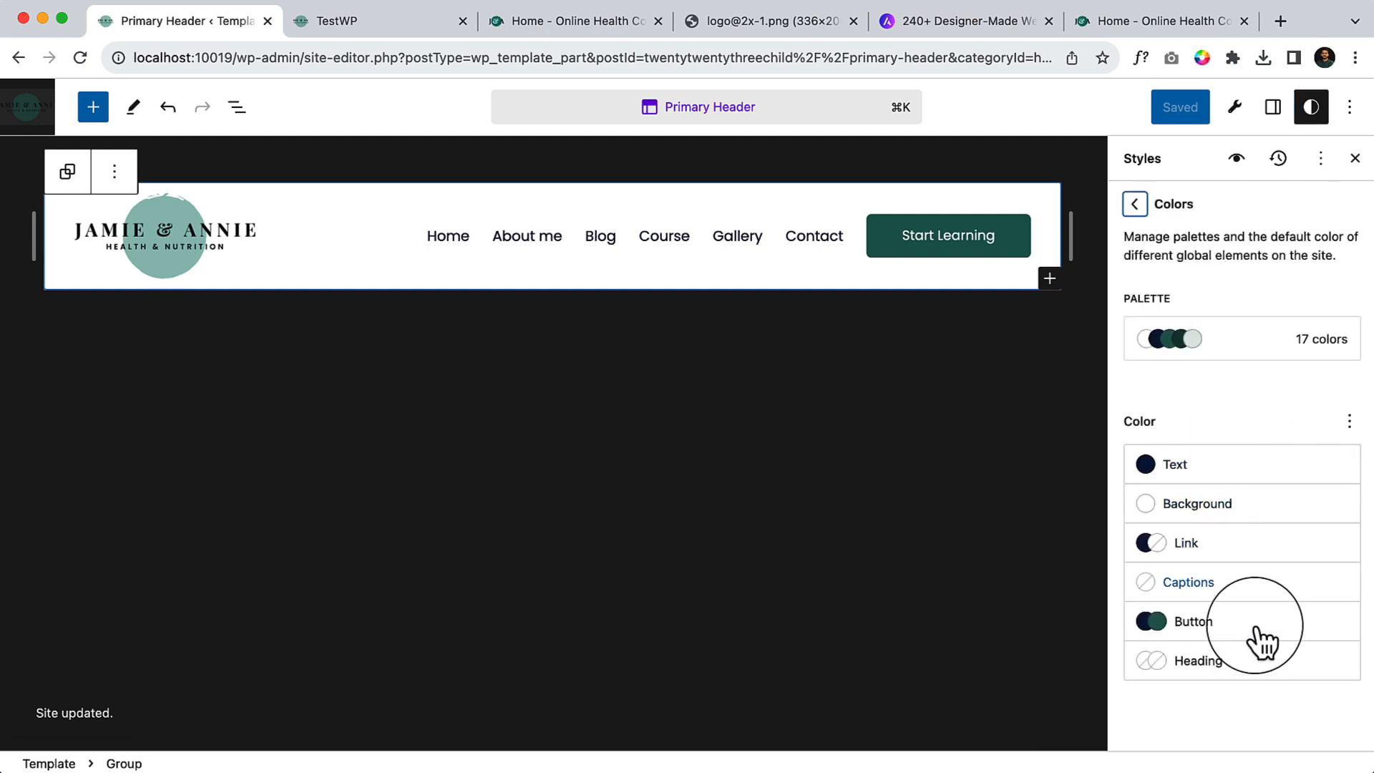
click(1150, 622)
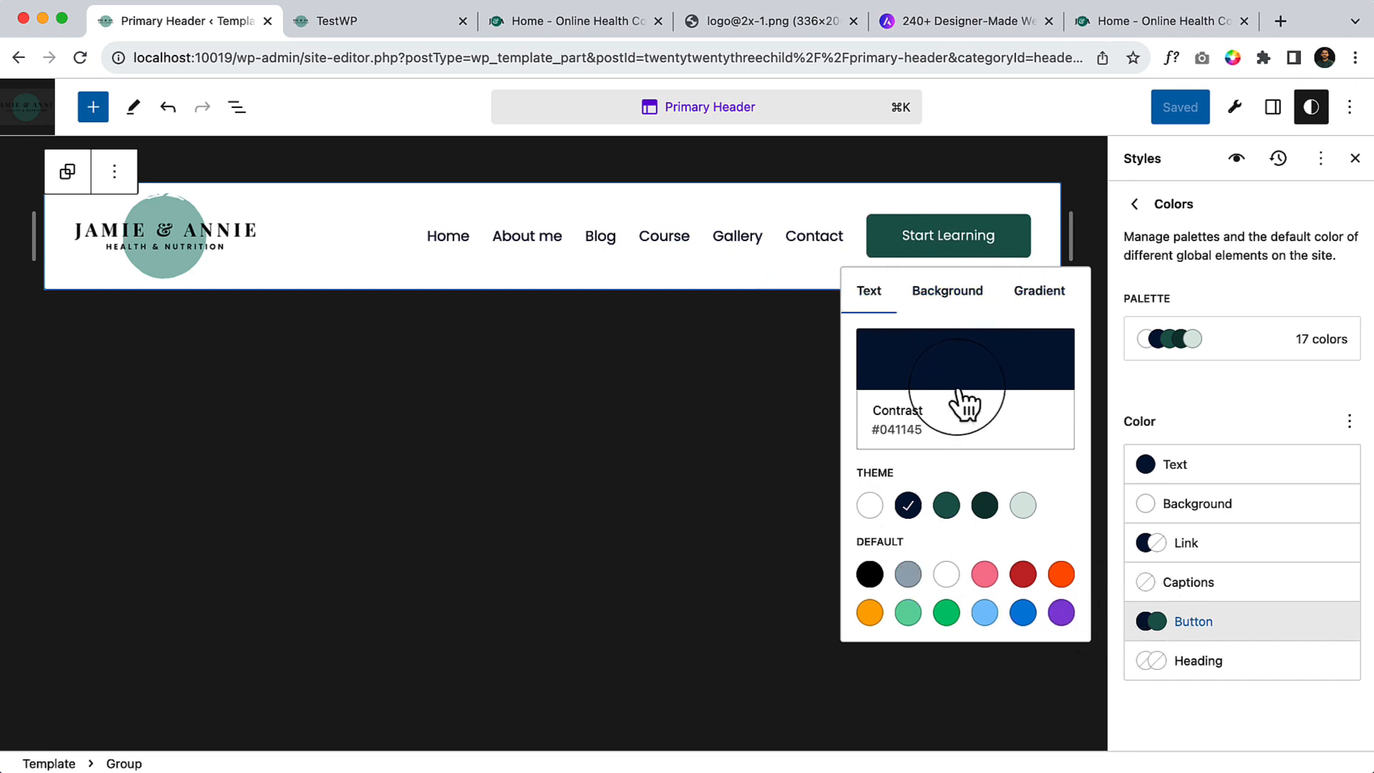
click(949, 299)
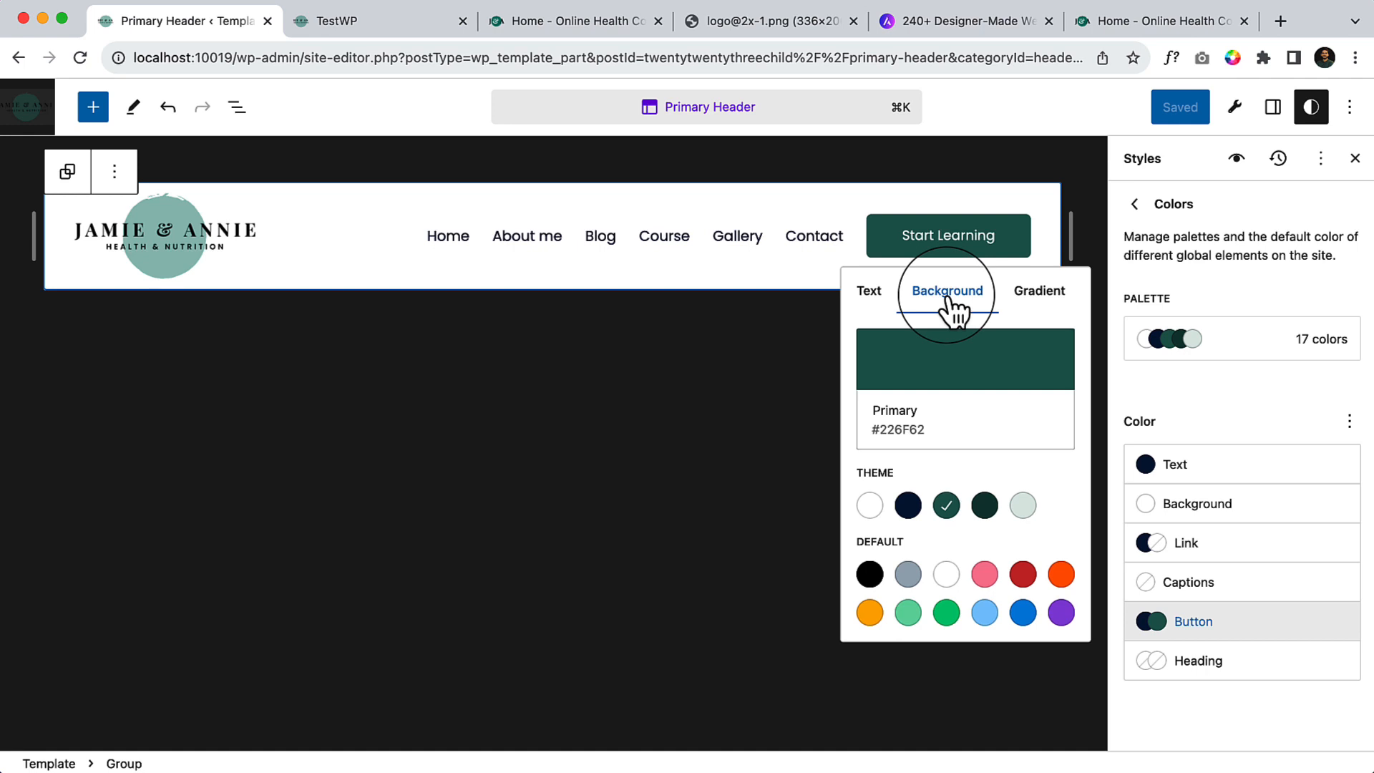
click(1055, 293)
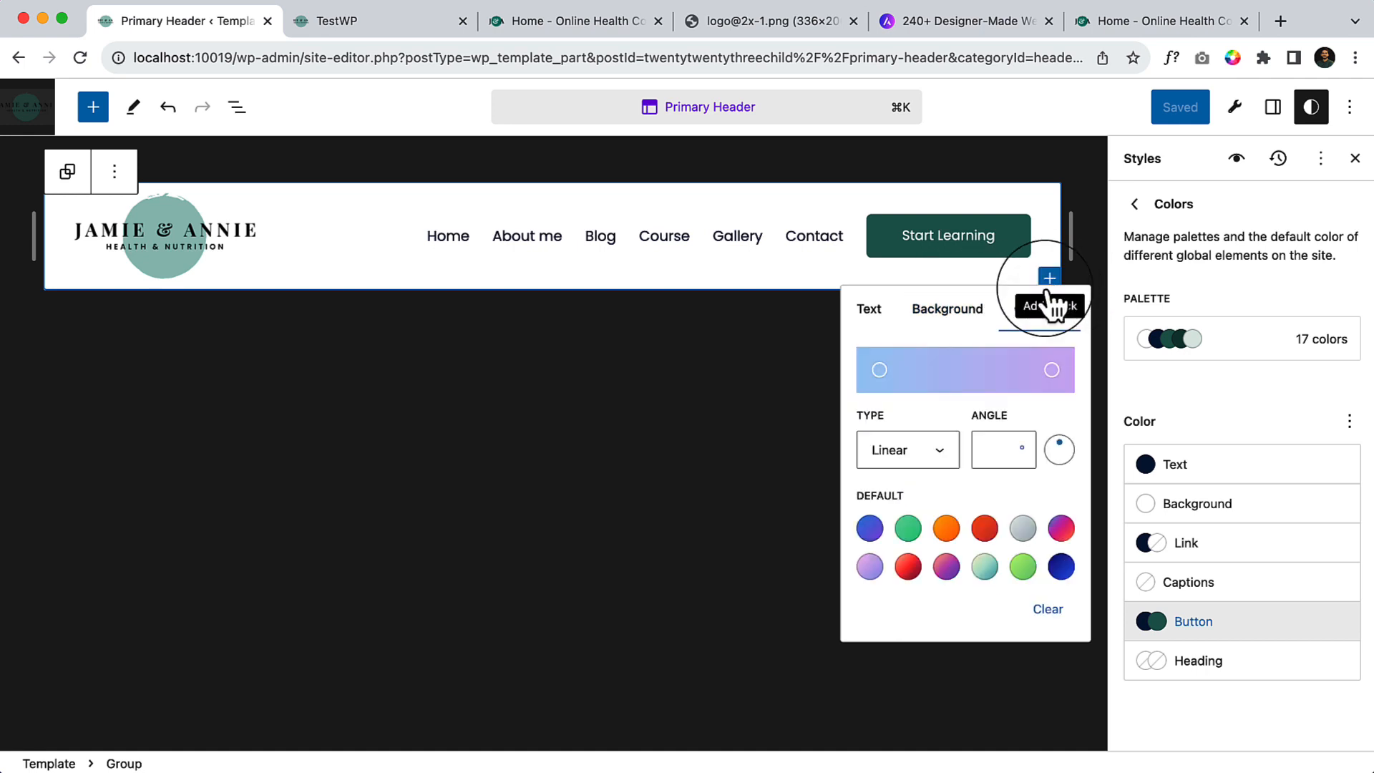
click(873, 310)
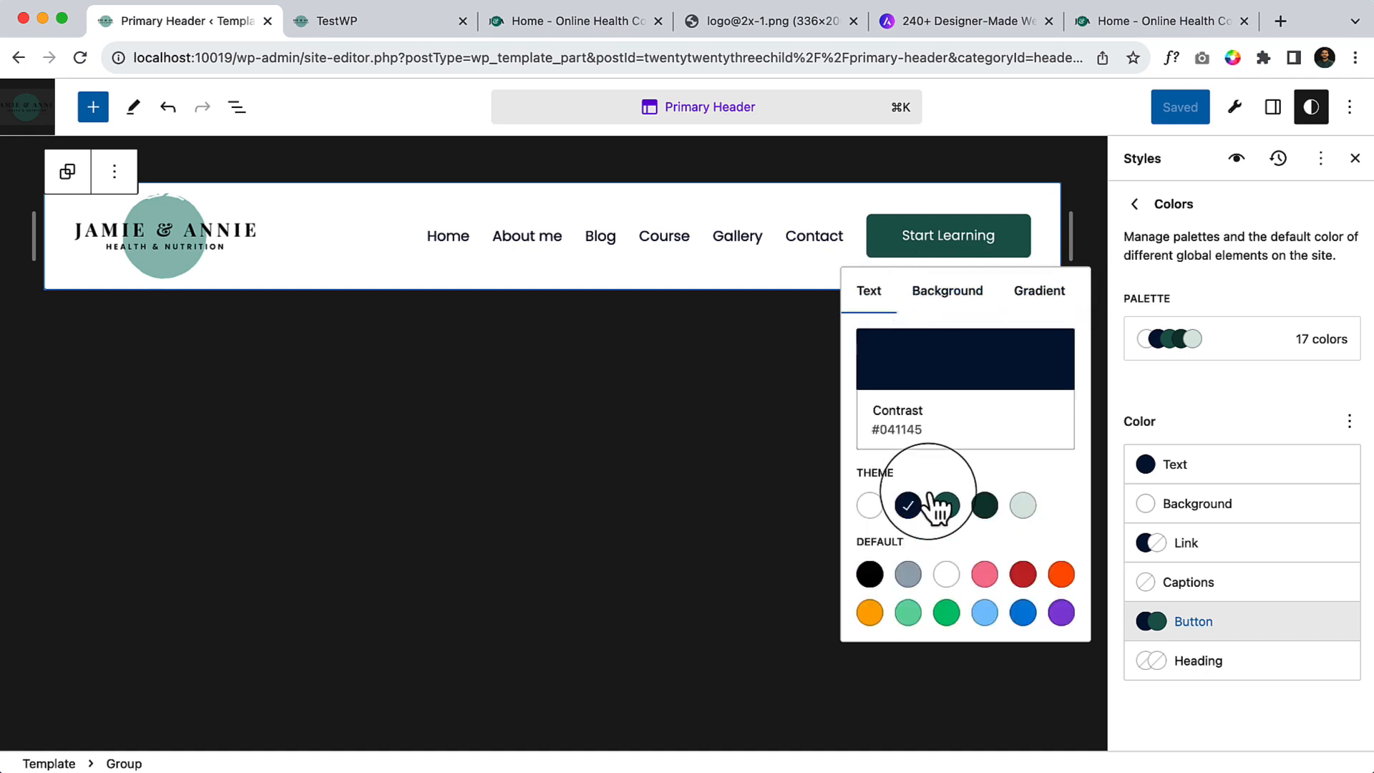
click(1277, 724)
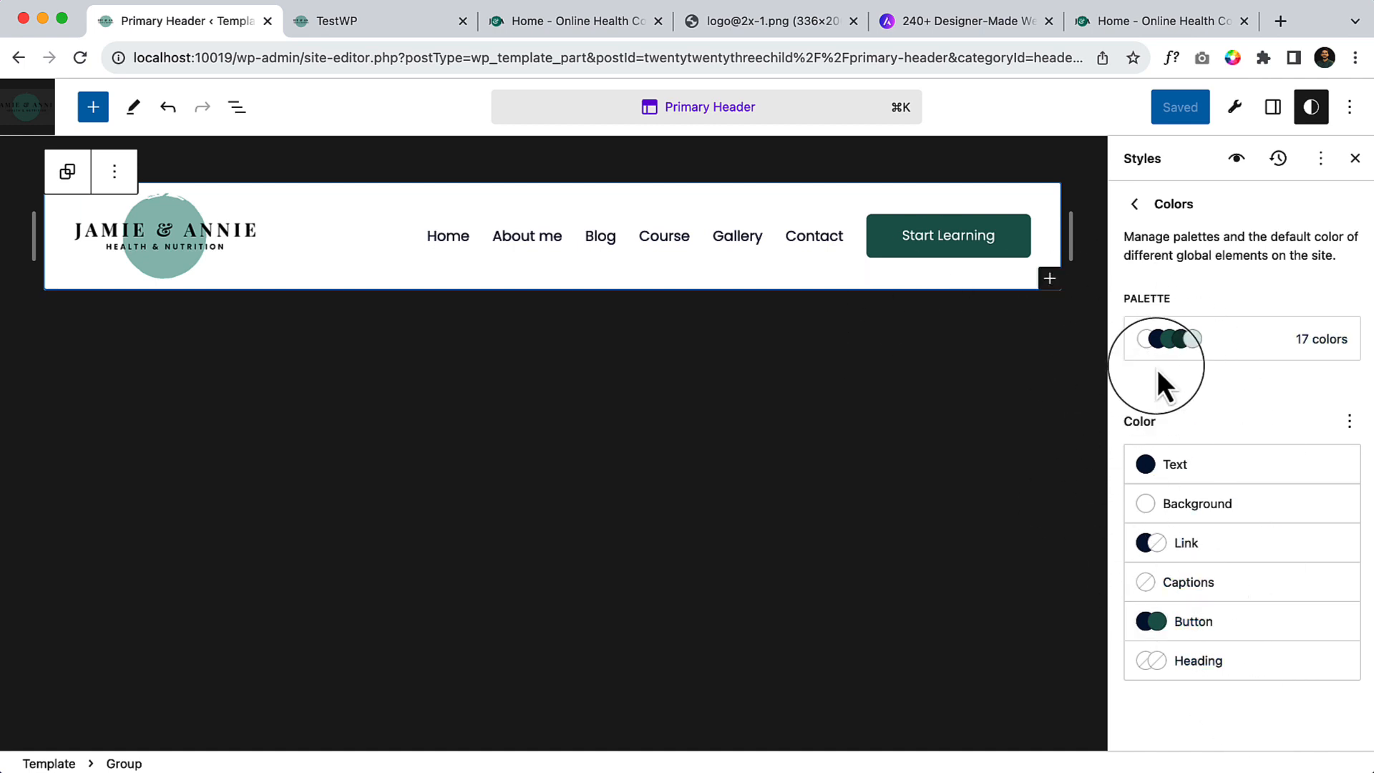
Step: Set the theme palette's Contrast colour to #0B493F, copied from the fourth theme colour
click(1168, 336)
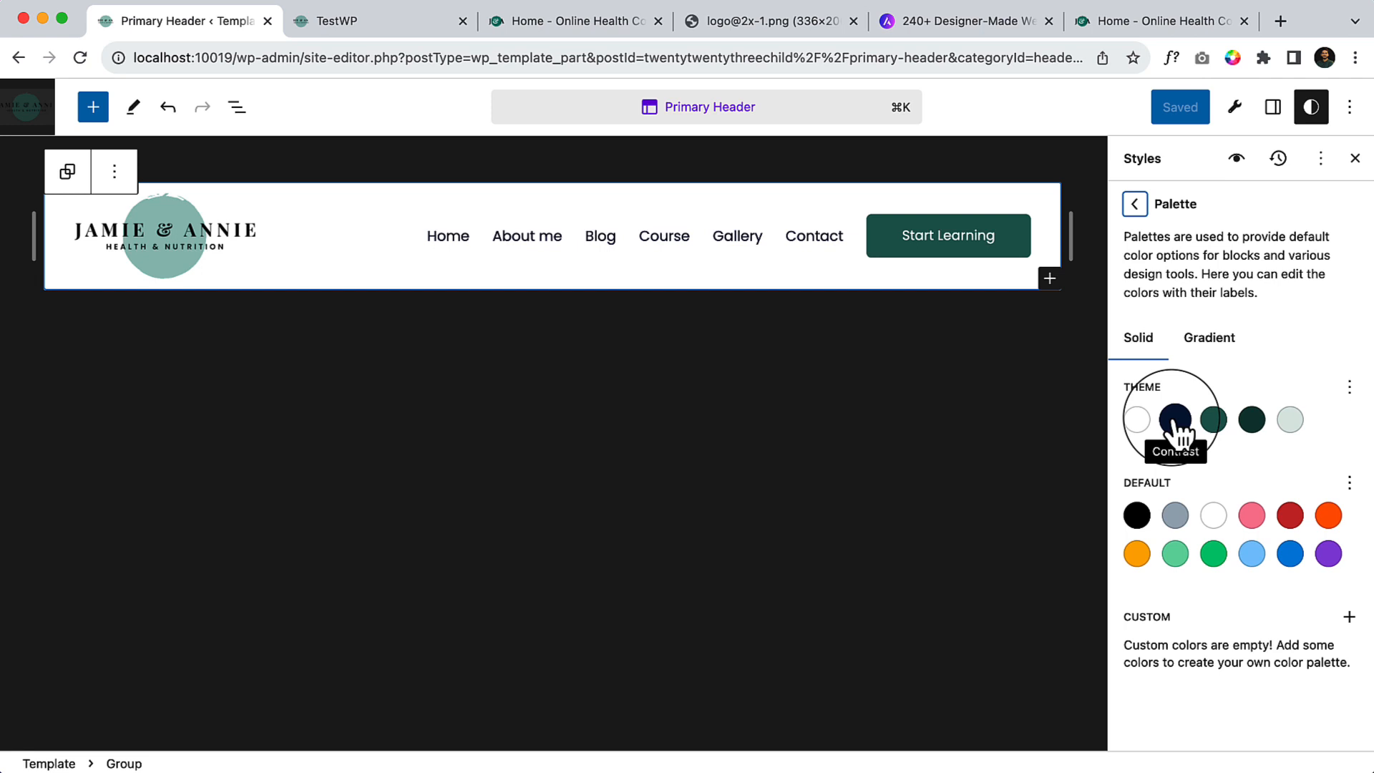
click(1251, 423)
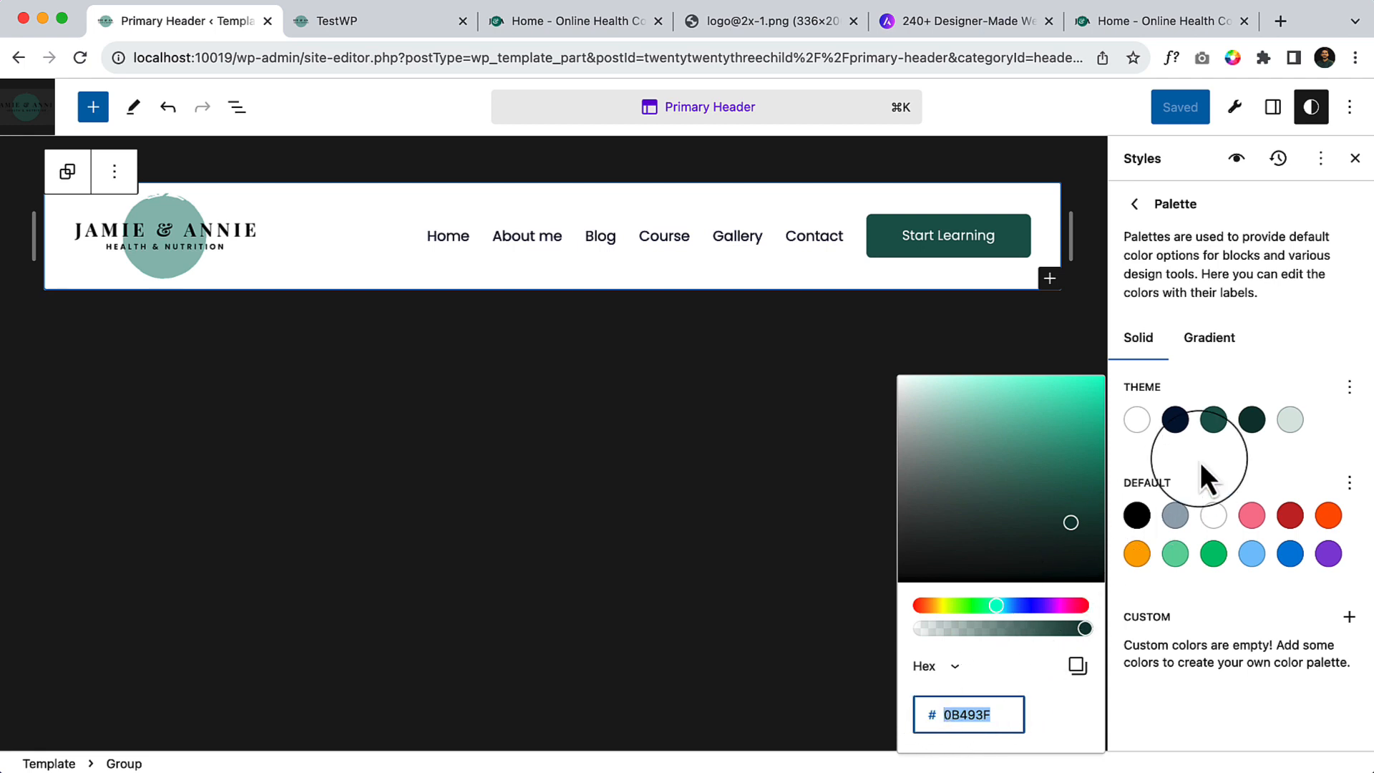
click(1180, 425)
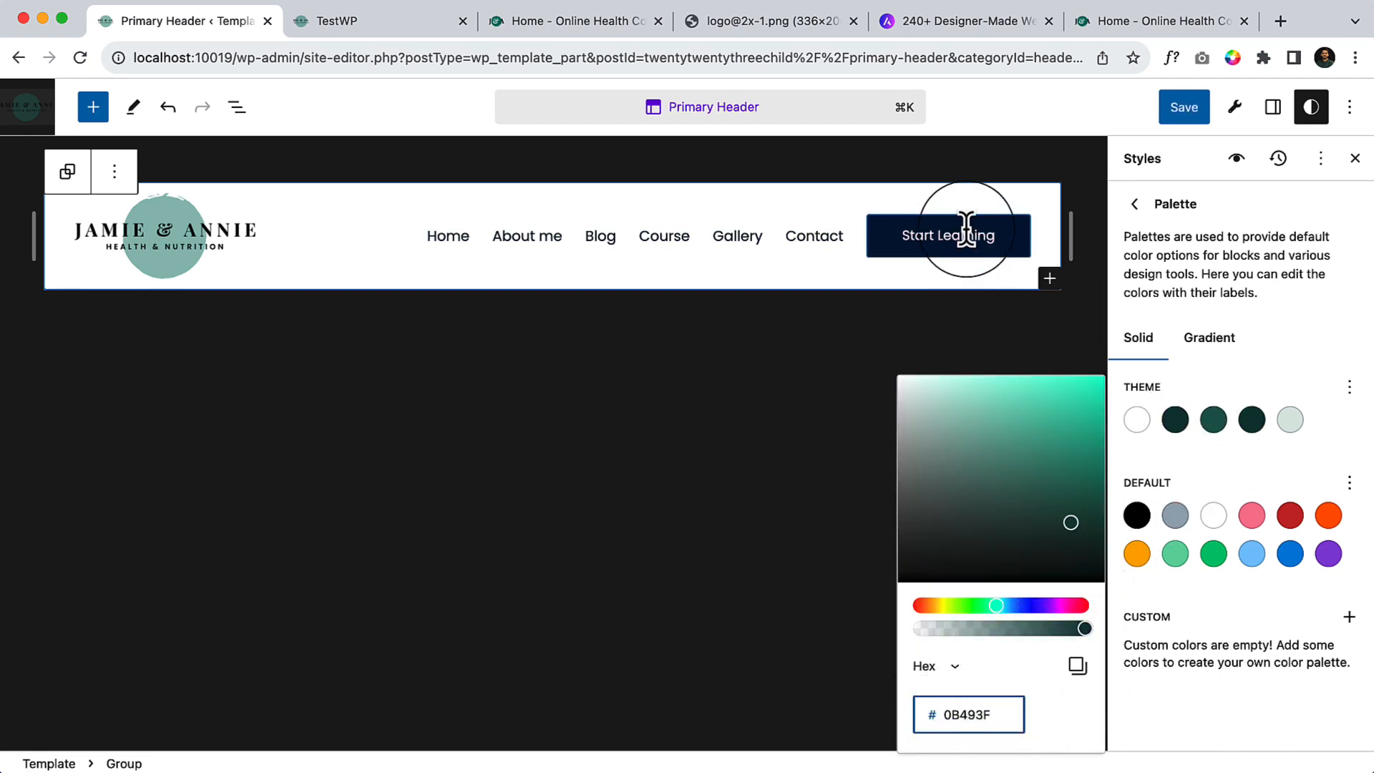
click(1204, 698)
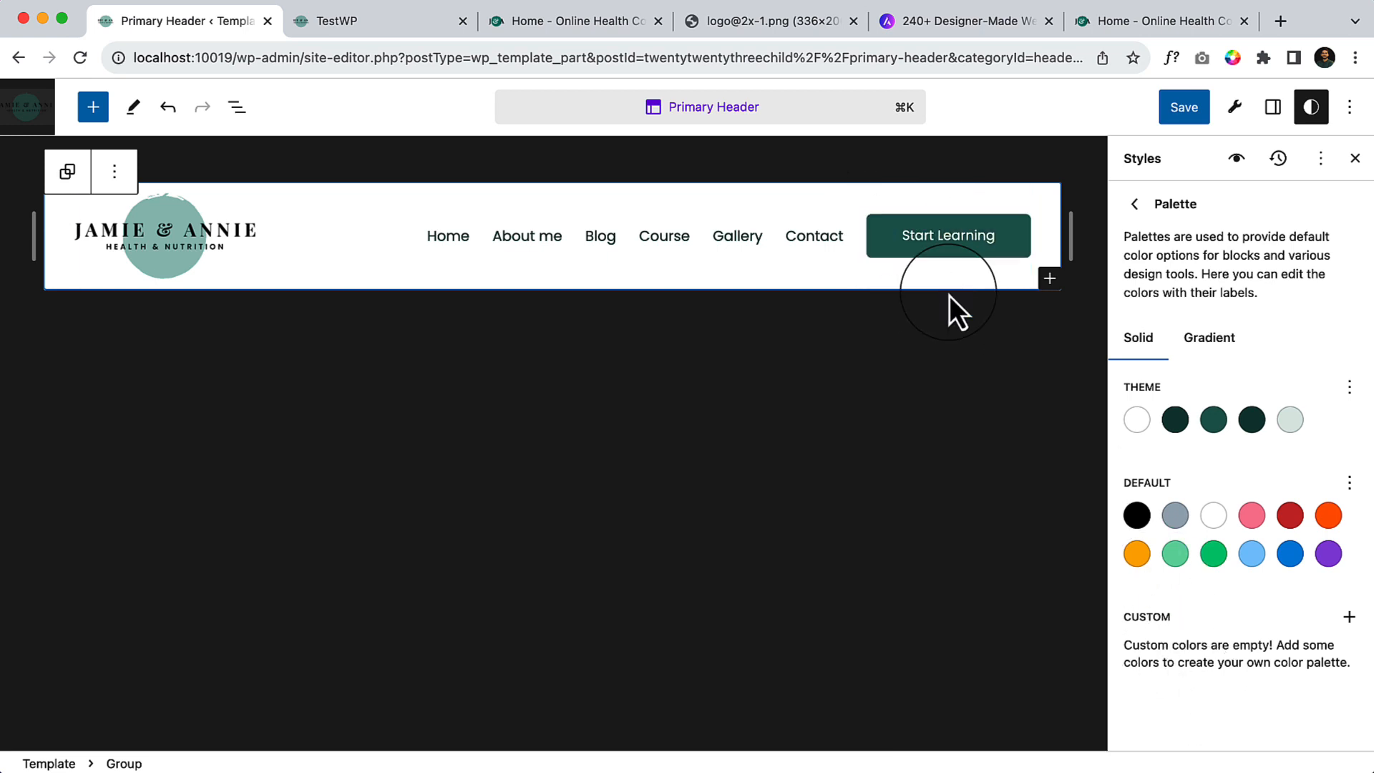
Step: Save the custom styles with the new palette colour and reload the TestWP front page to check the header
click(1190, 109)
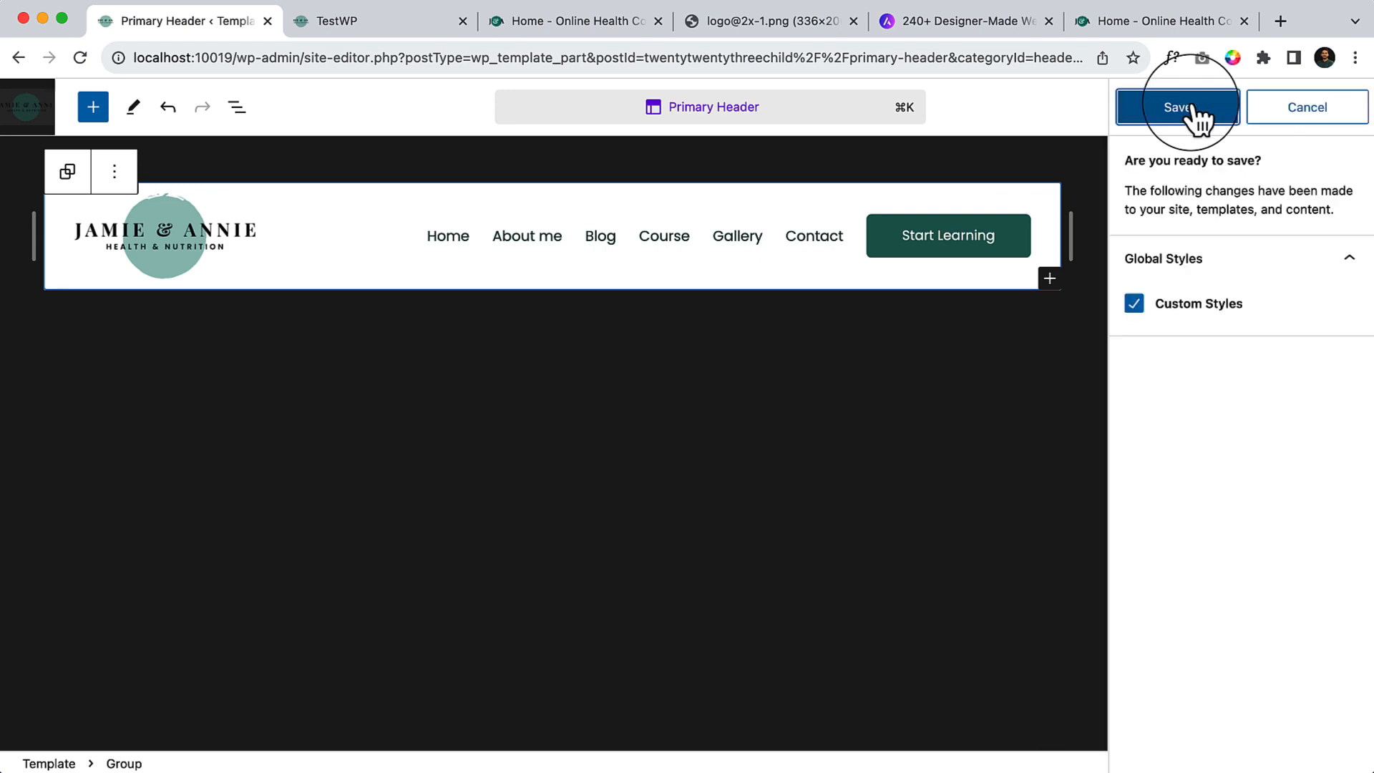
click(1190, 111)
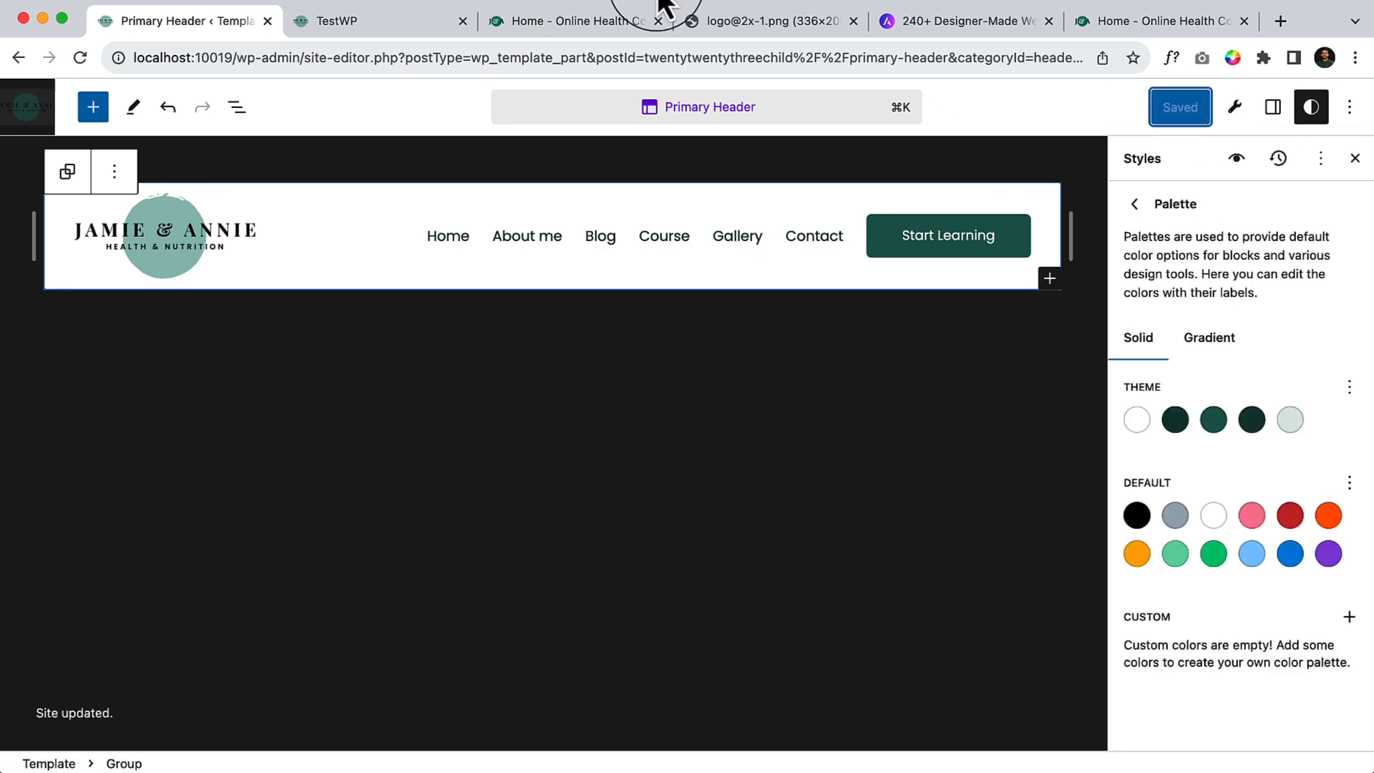
click(401, 23)
click(80, 60)
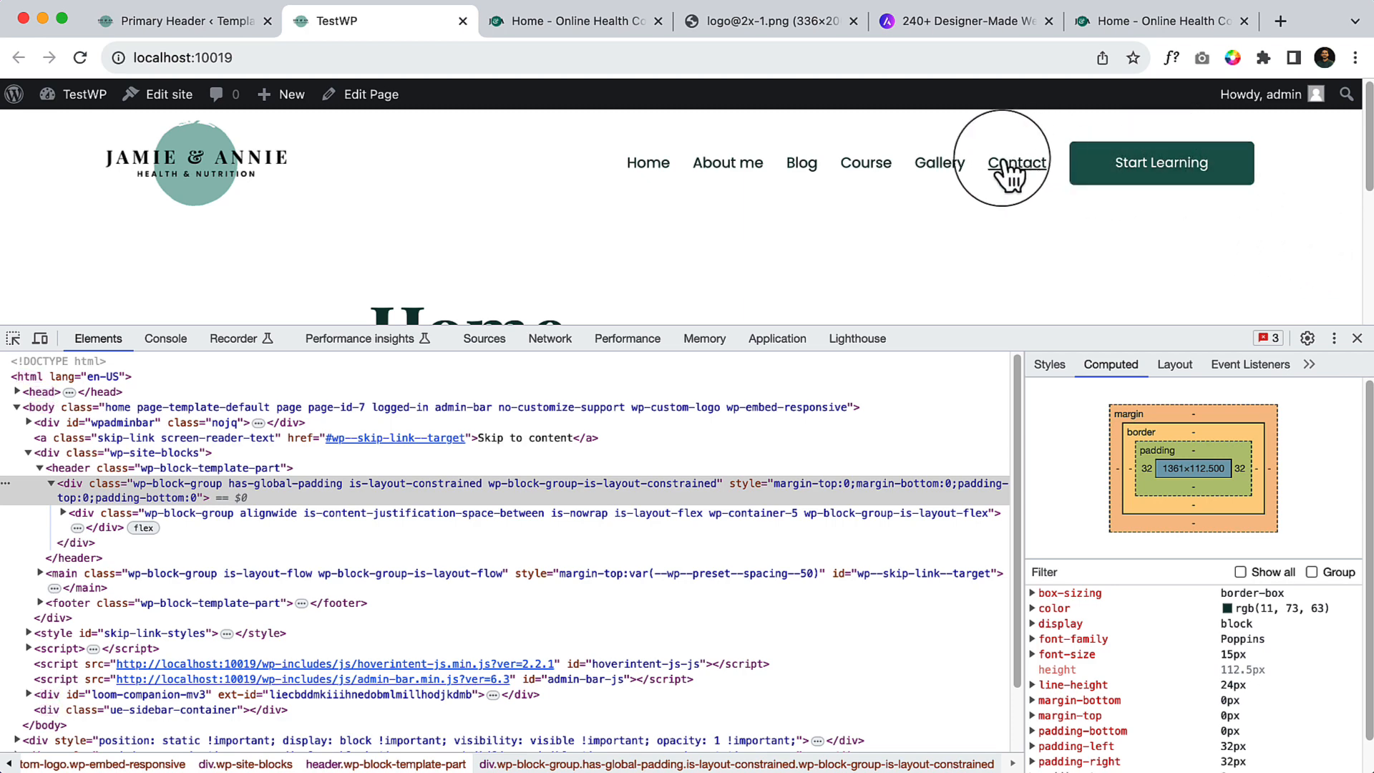
Step: Set the fourth theme palette colour, Secondary, to the picked dark navy #041145 and save the custom styles
click(213, 35)
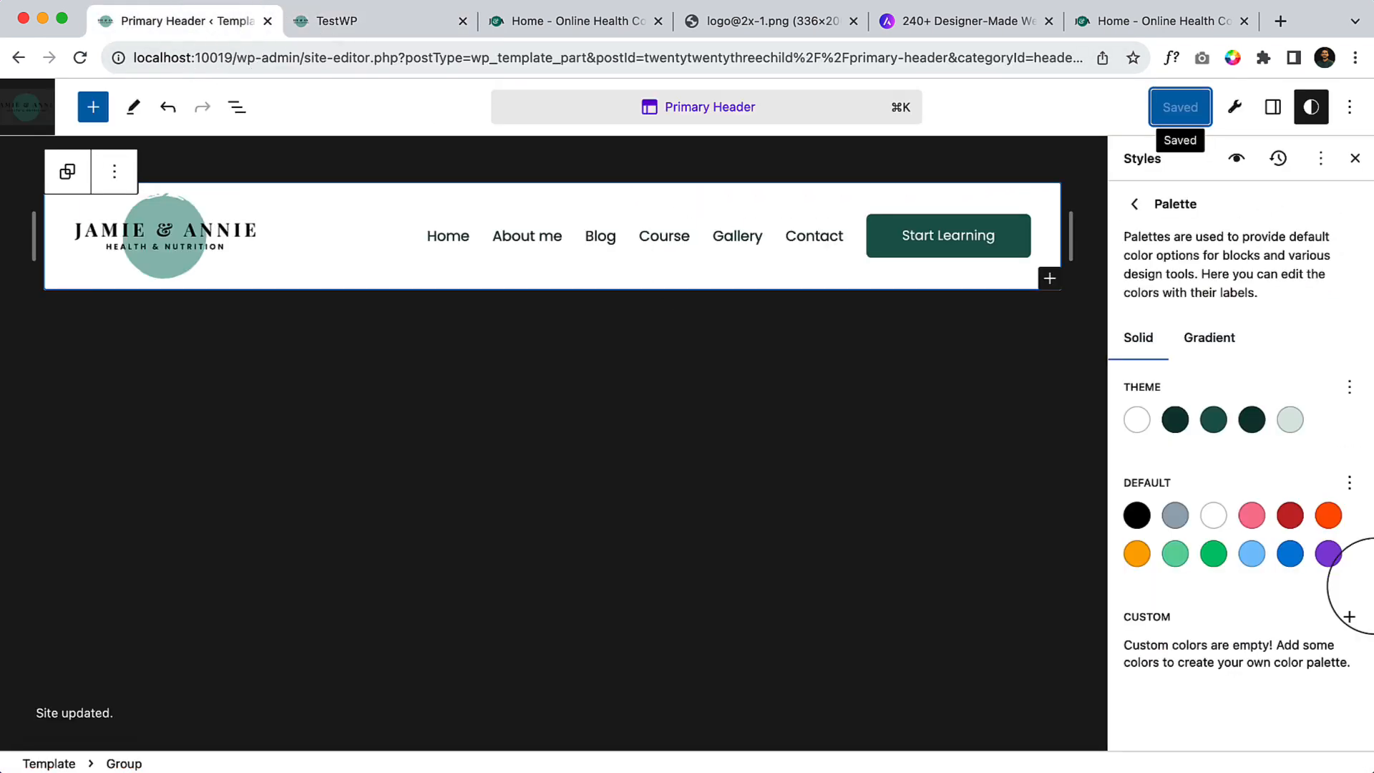
click(1252, 419)
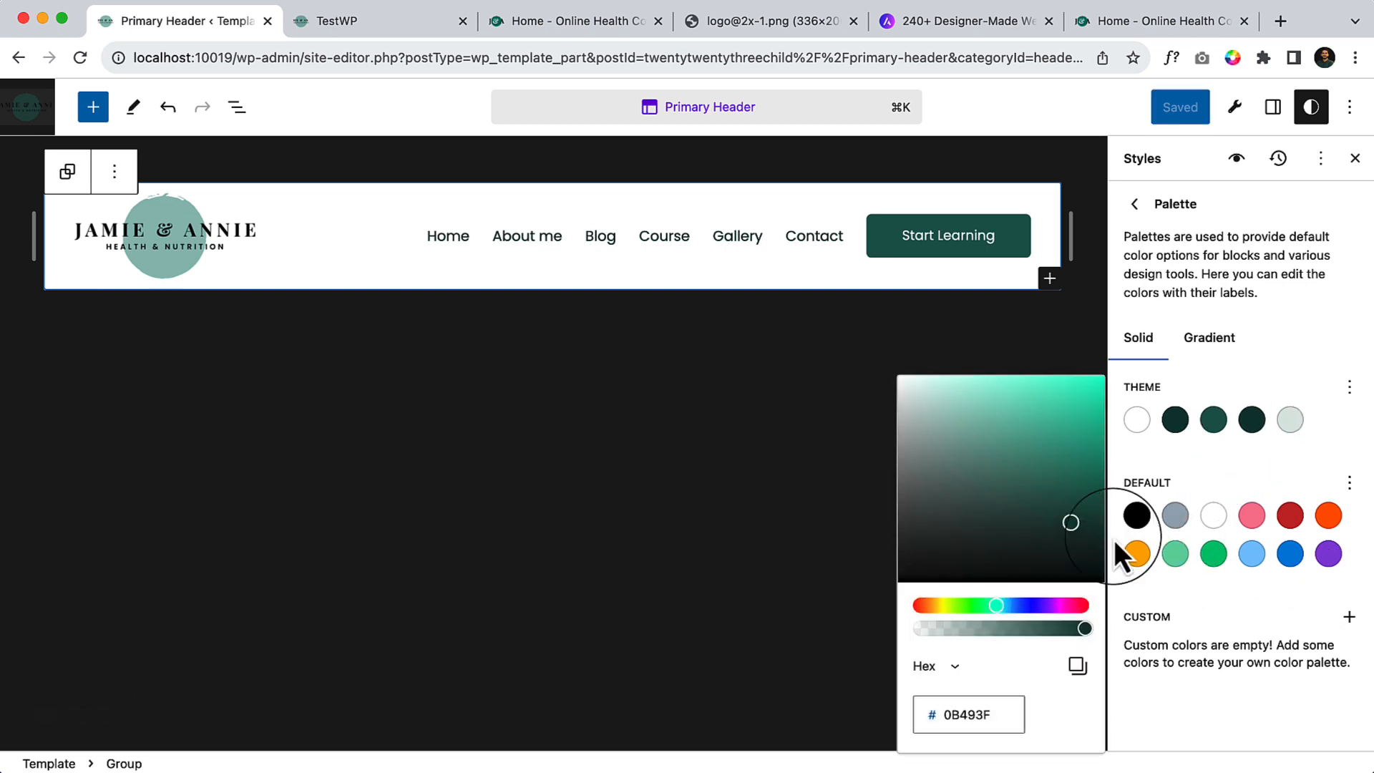
double_click(964, 712)
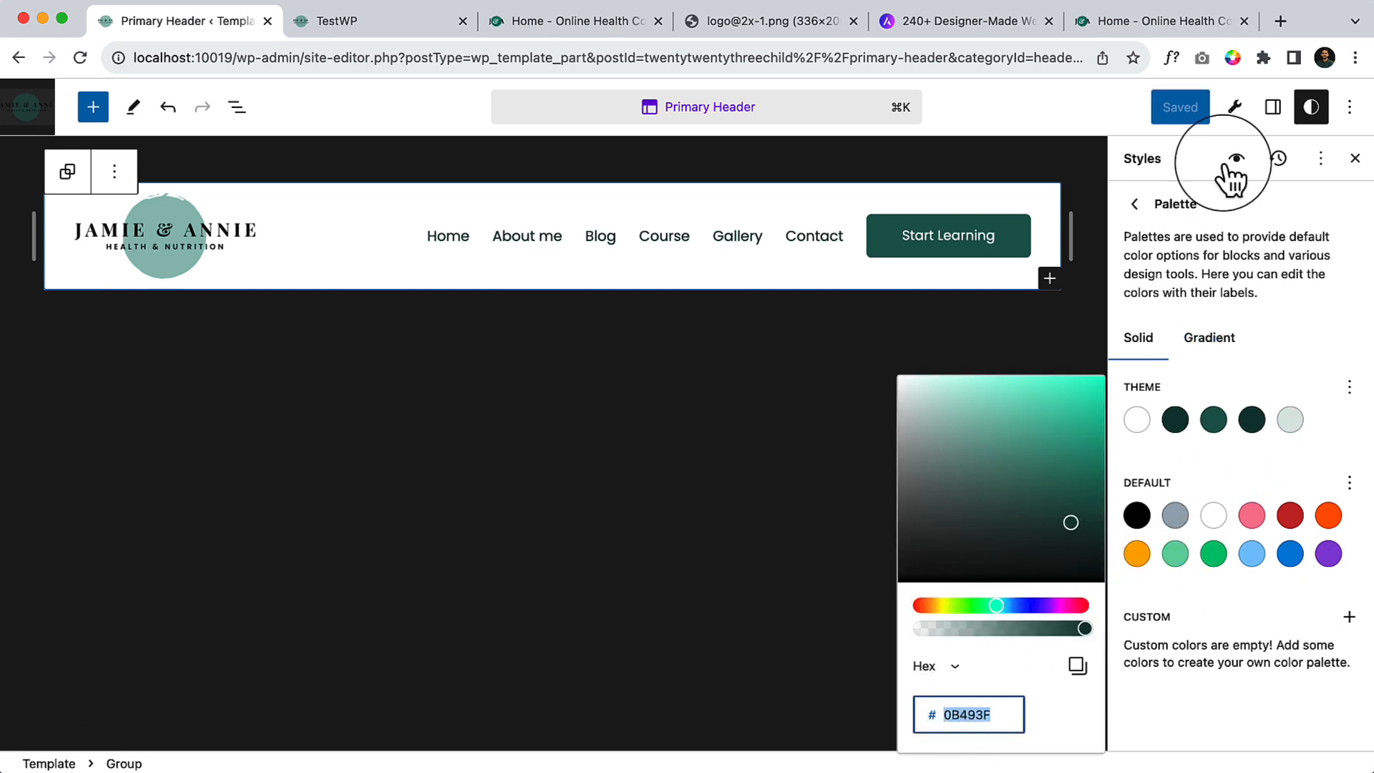
click(1232, 58)
click(981, 254)
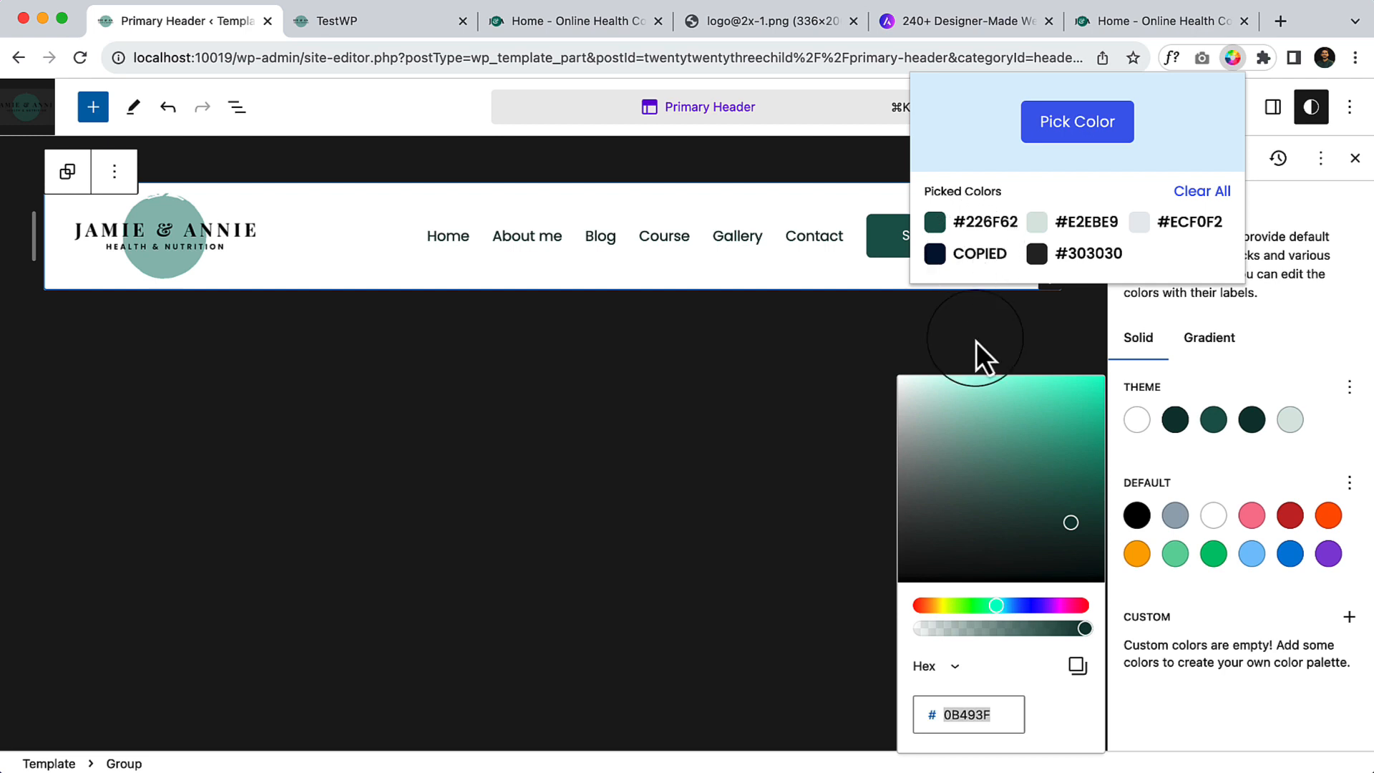
click(942, 716)
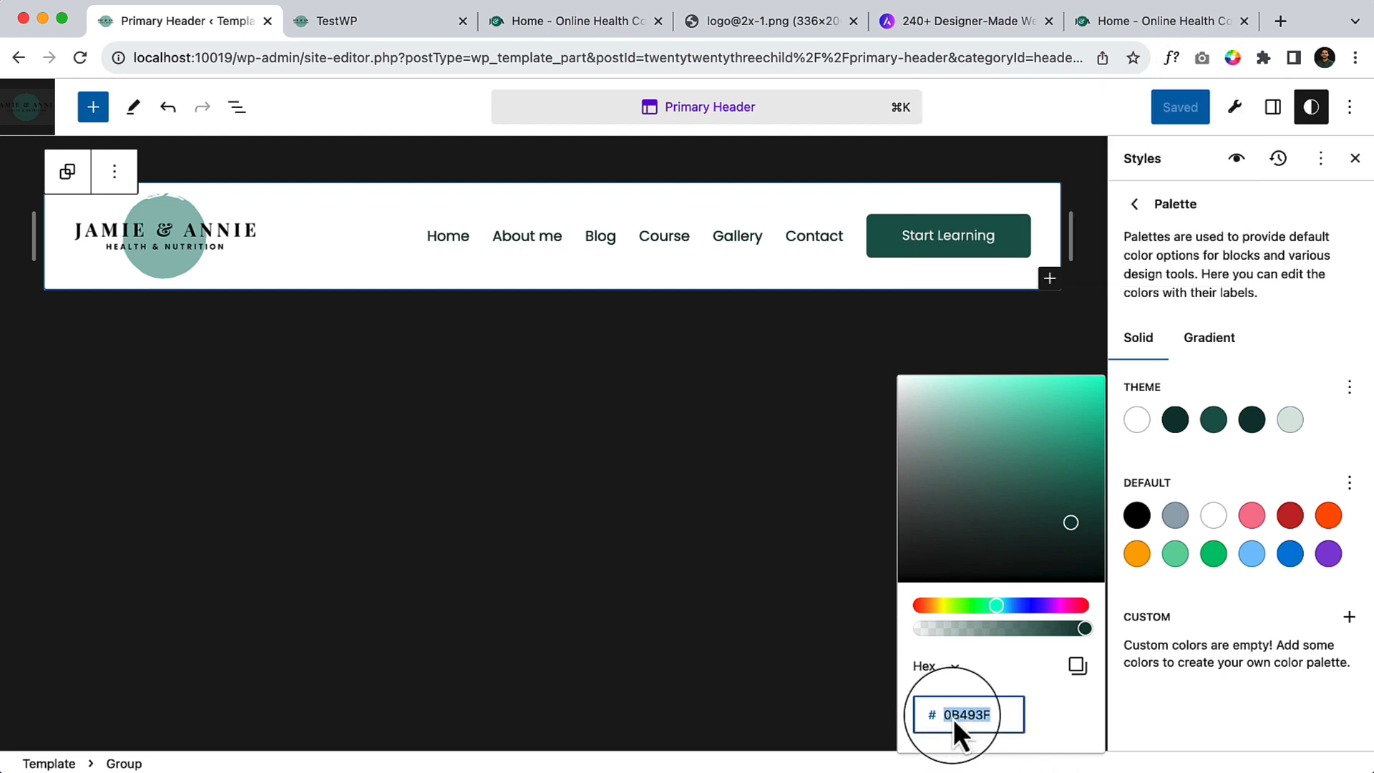
key(super+v)
click(1325, 393)
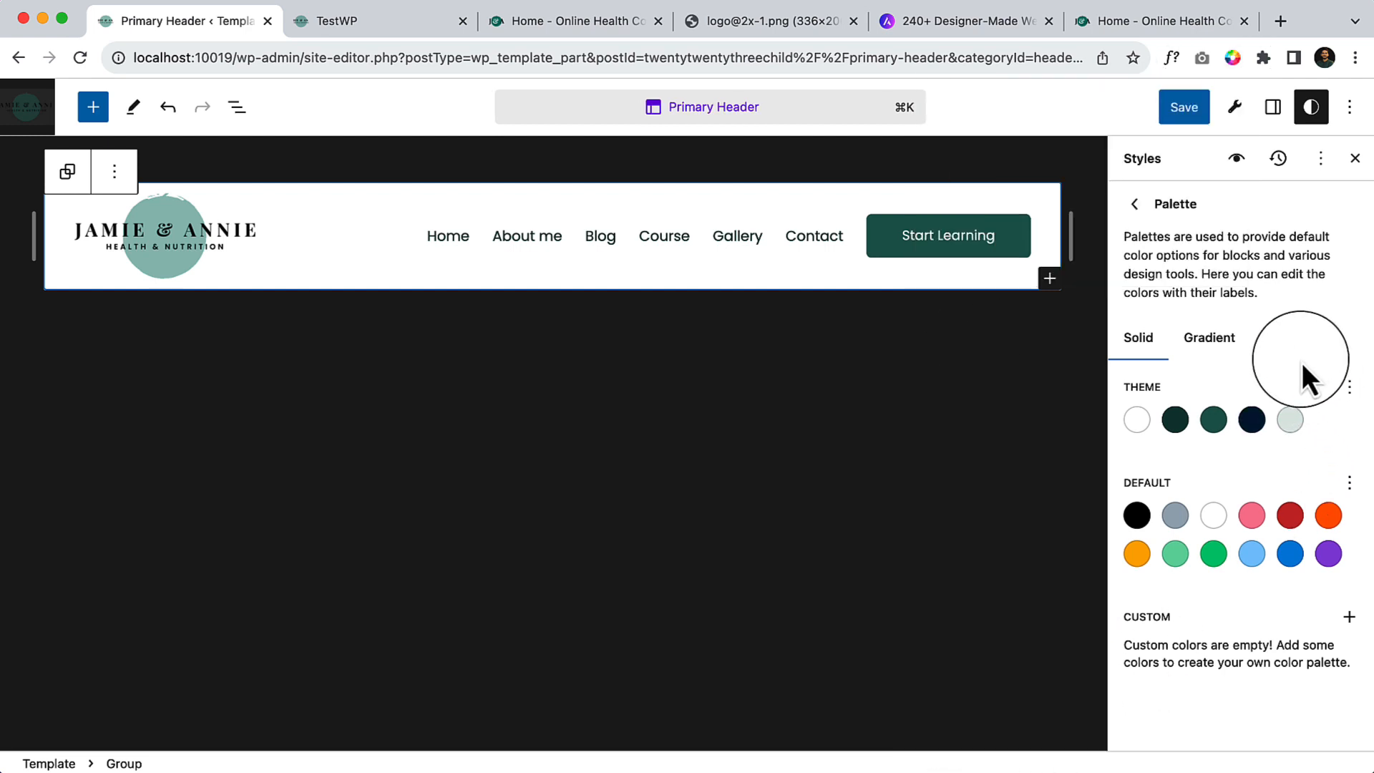
click(1189, 113)
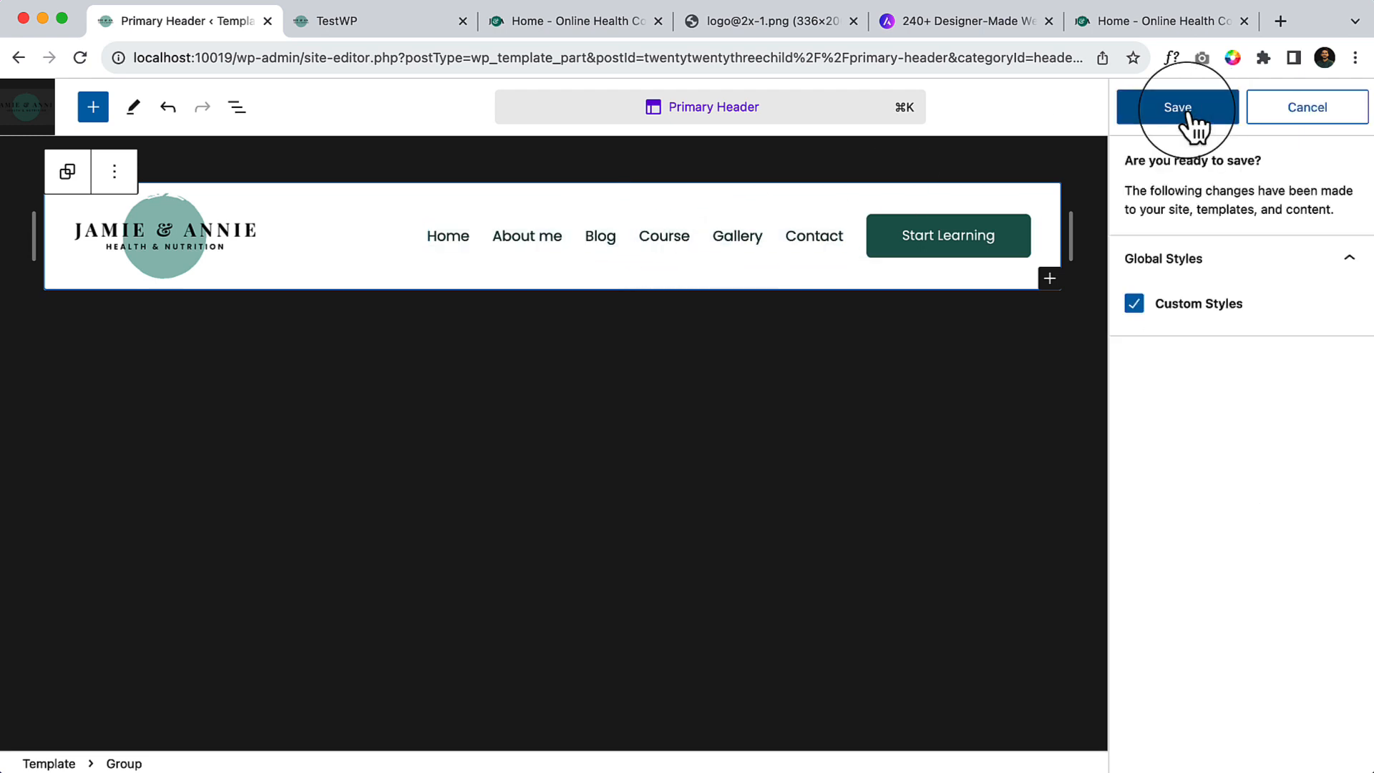
click(1188, 114)
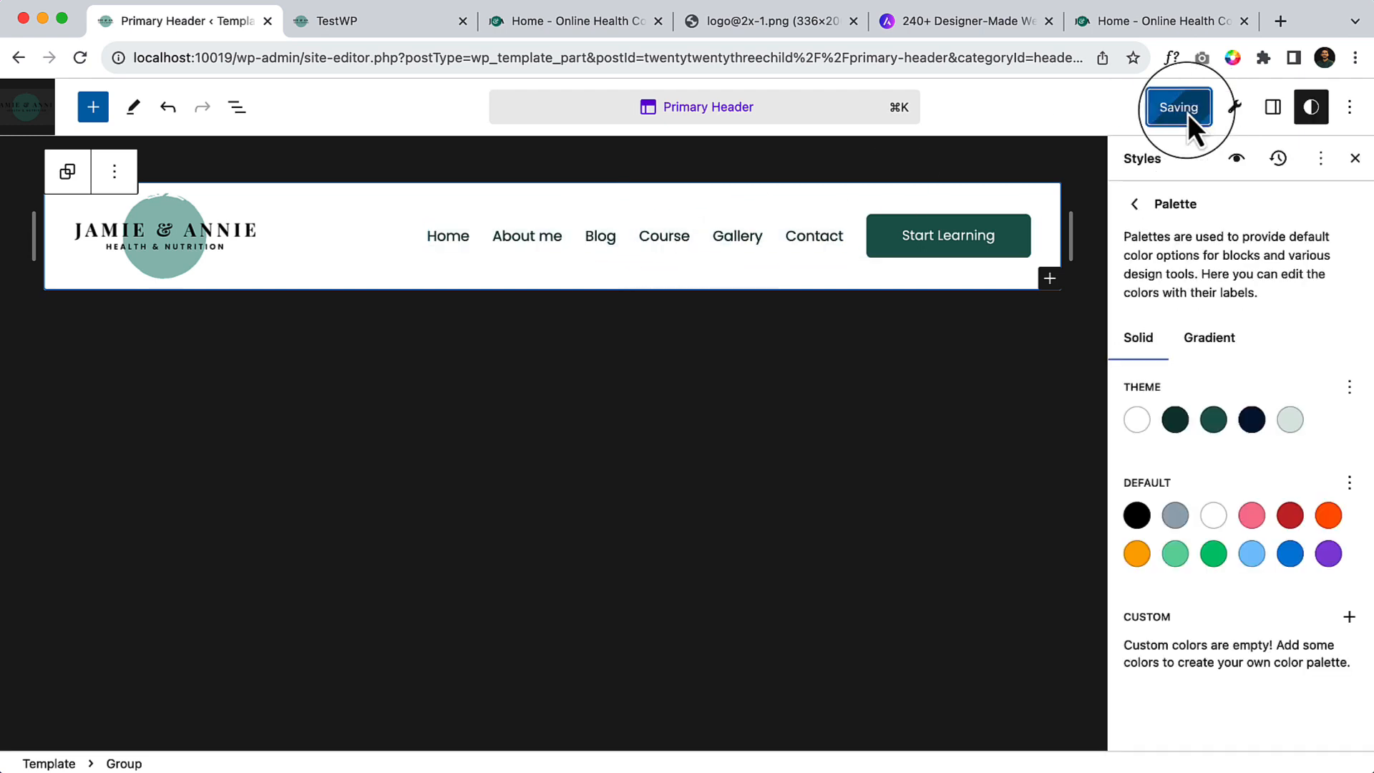
Step: Set the site-wide Text colour to the Secondary theme colour
click(1138, 204)
click(1225, 476)
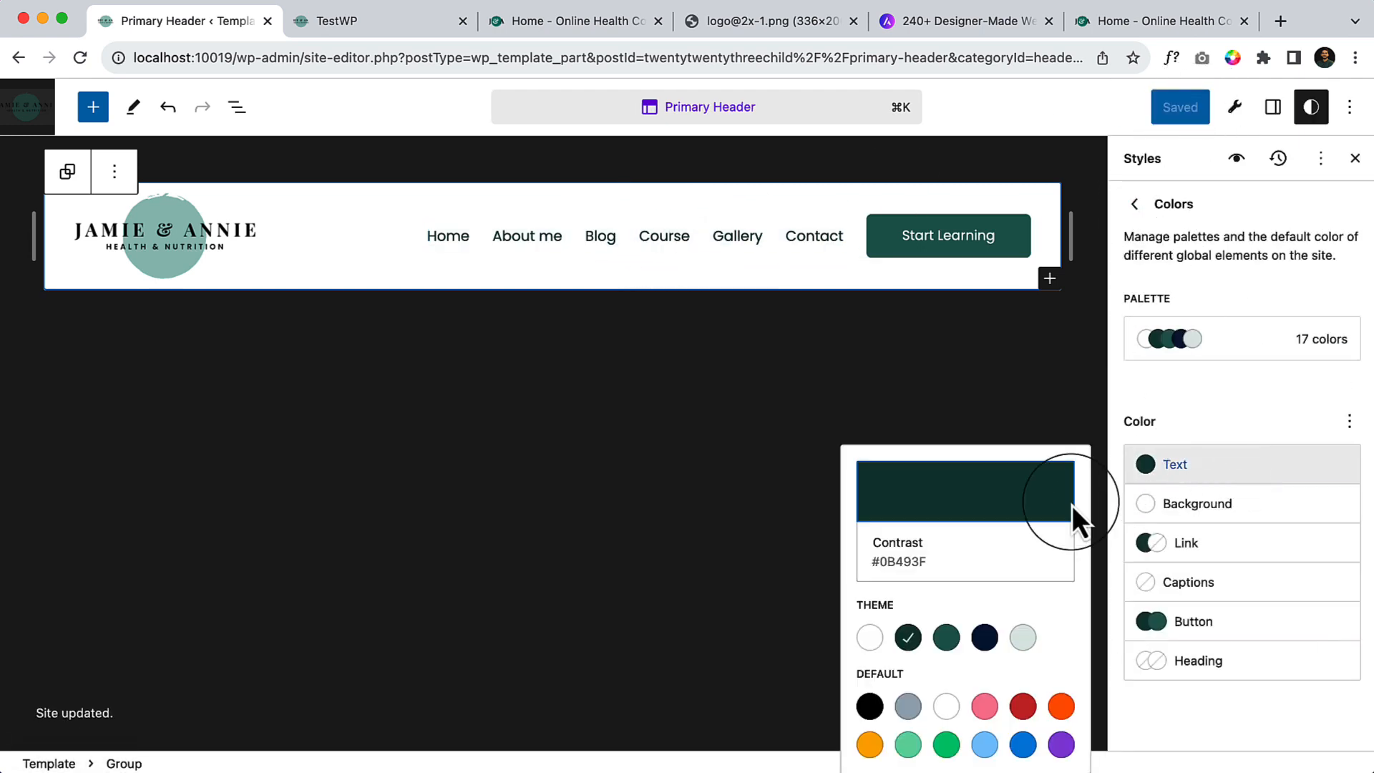
click(982, 636)
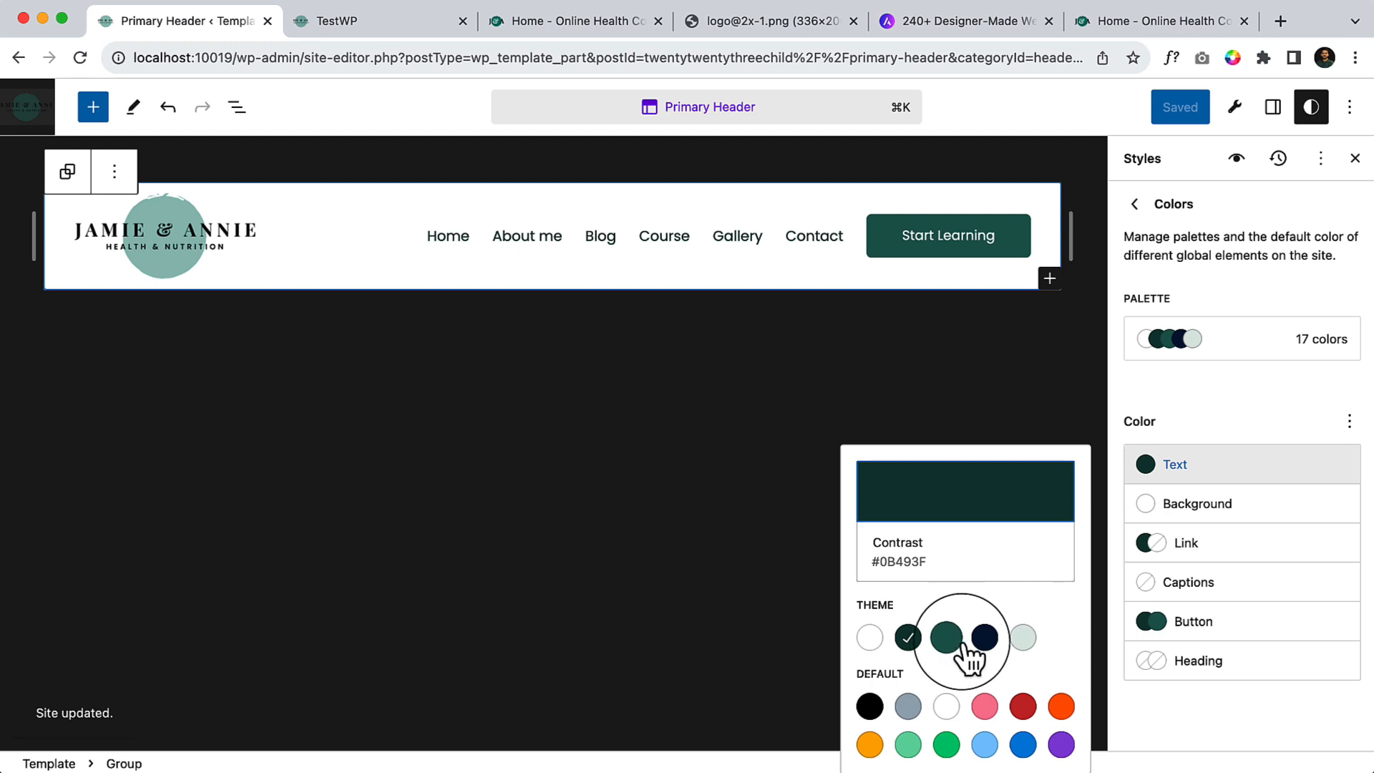
click(1259, 414)
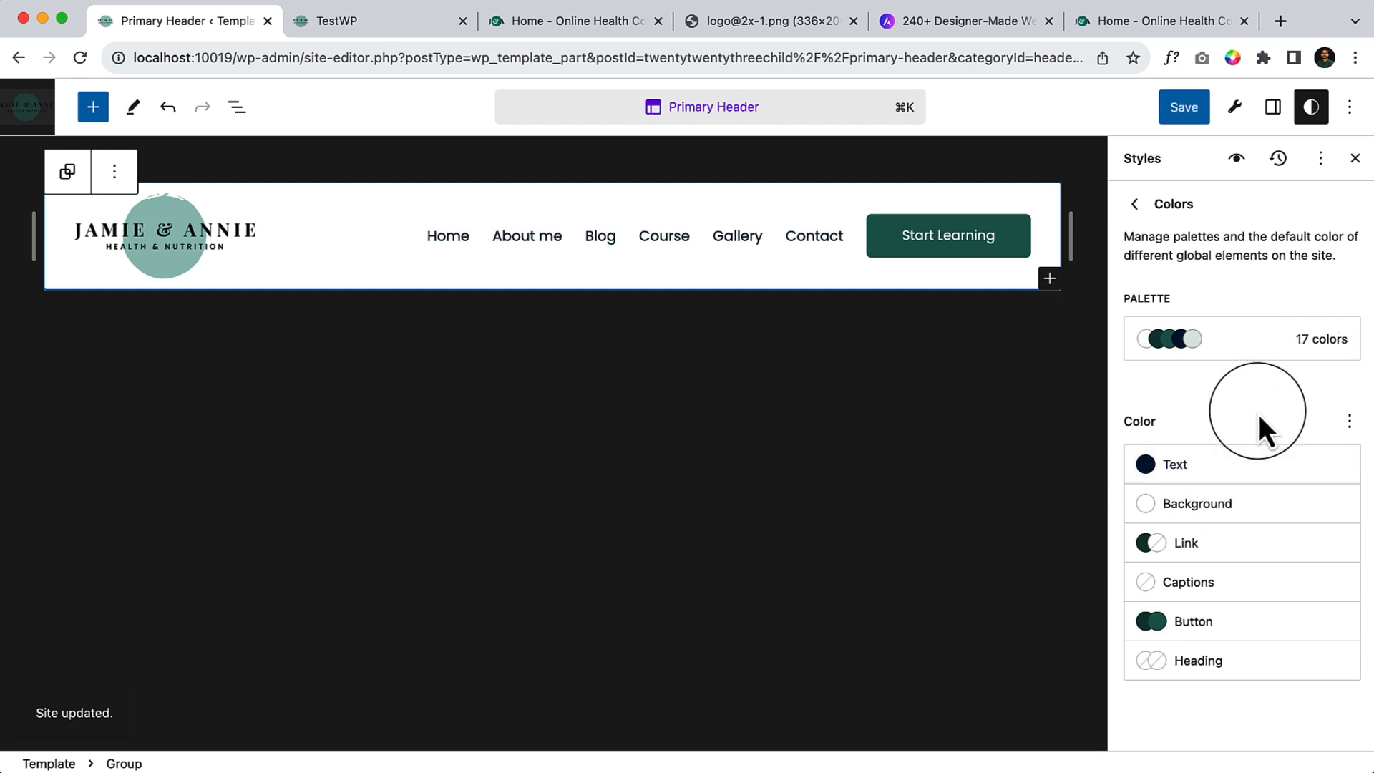
Step: Set the global Link colour to Primary #226F62 and its hover colour to Contrast #0B493F, and save the styles
click(1180, 549)
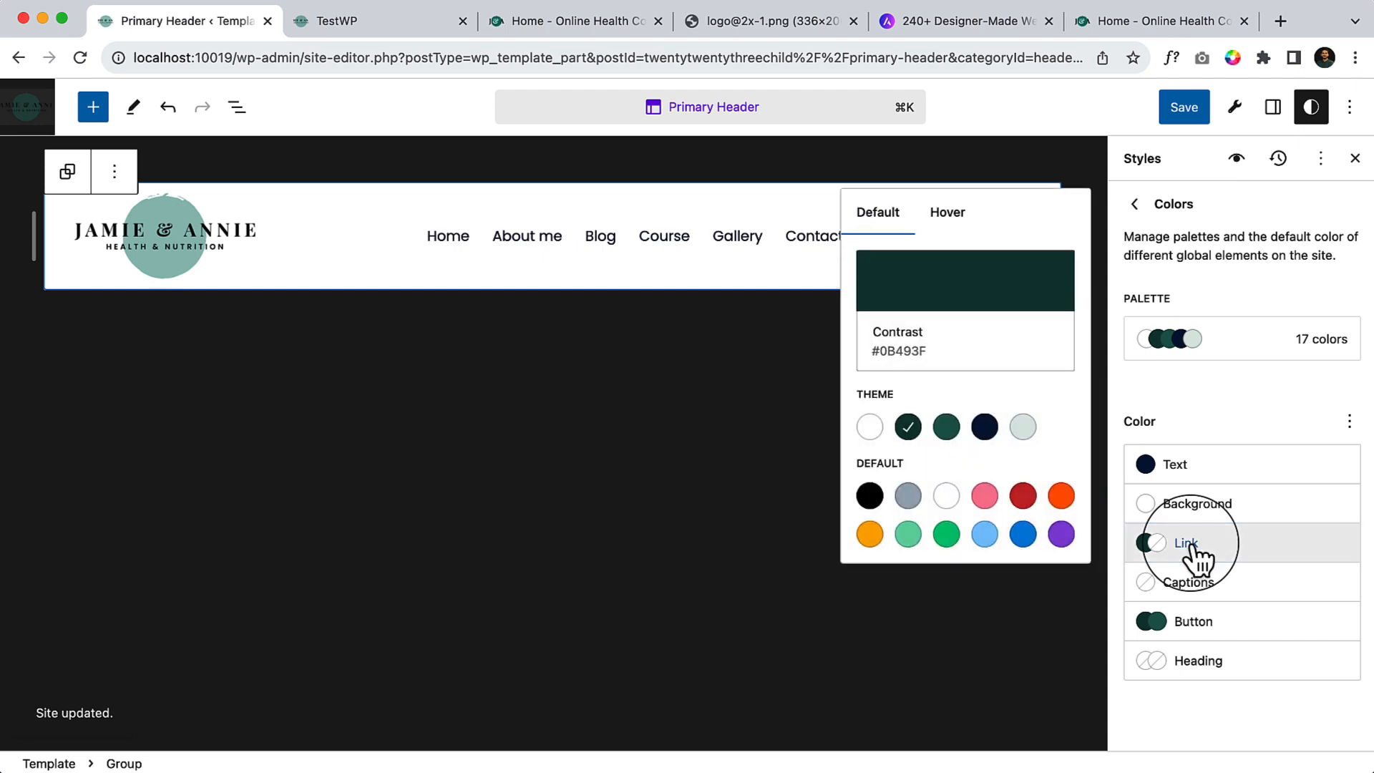
click(956, 432)
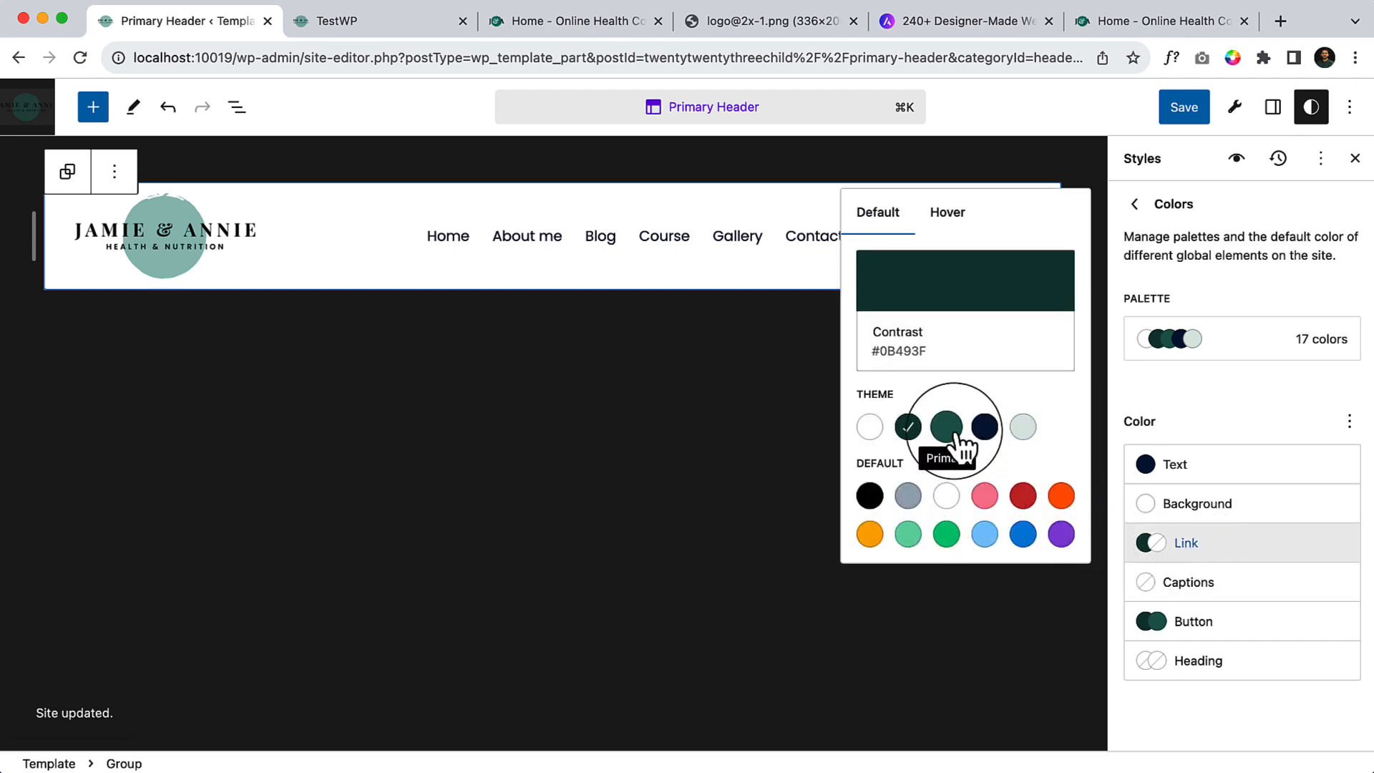
click(947, 428)
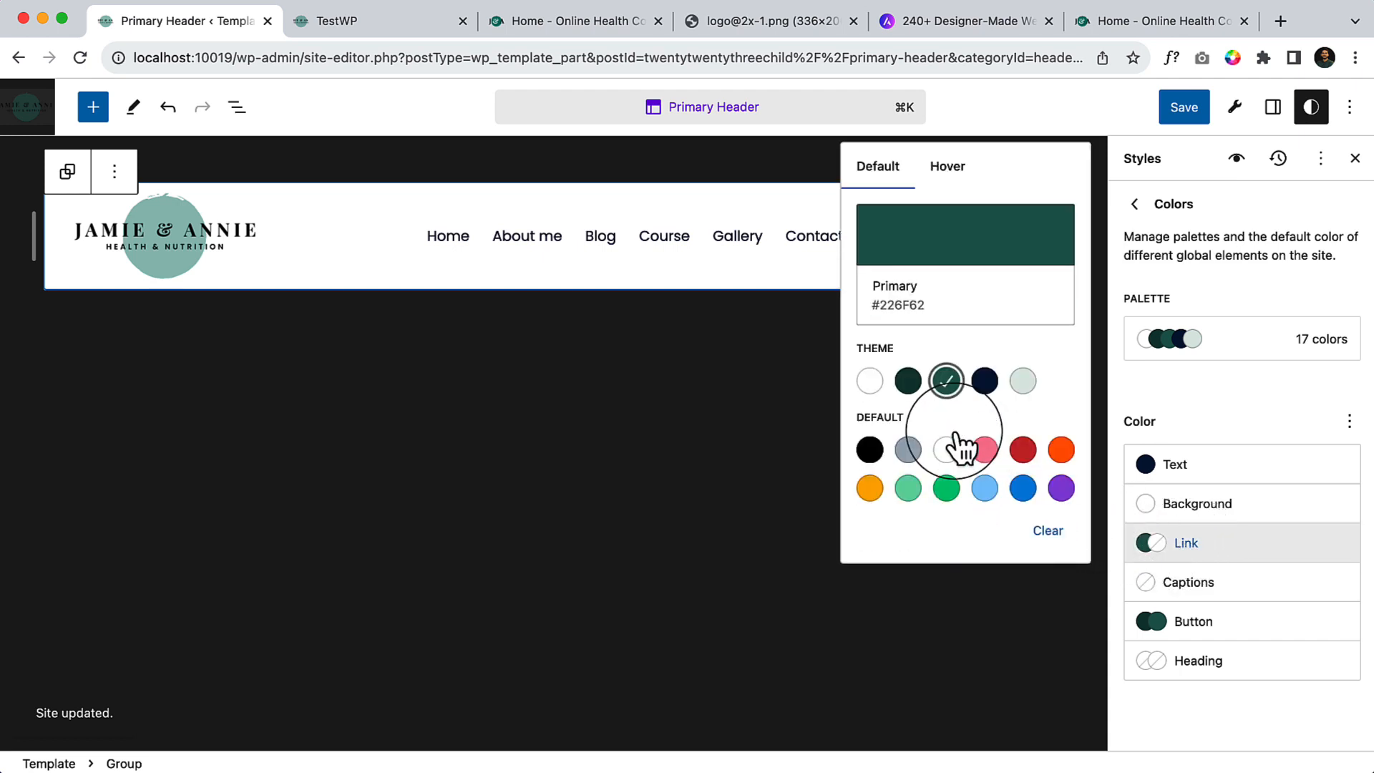
click(948, 169)
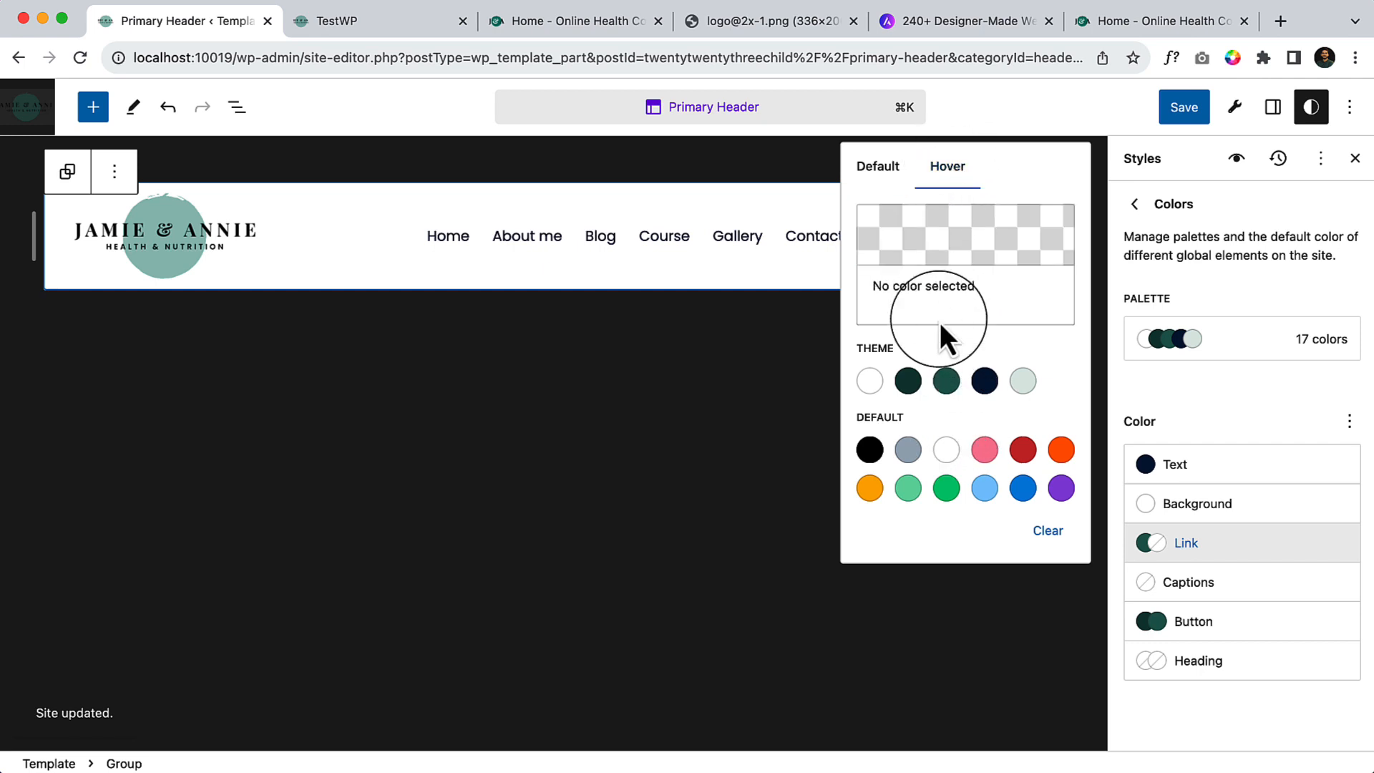
click(910, 387)
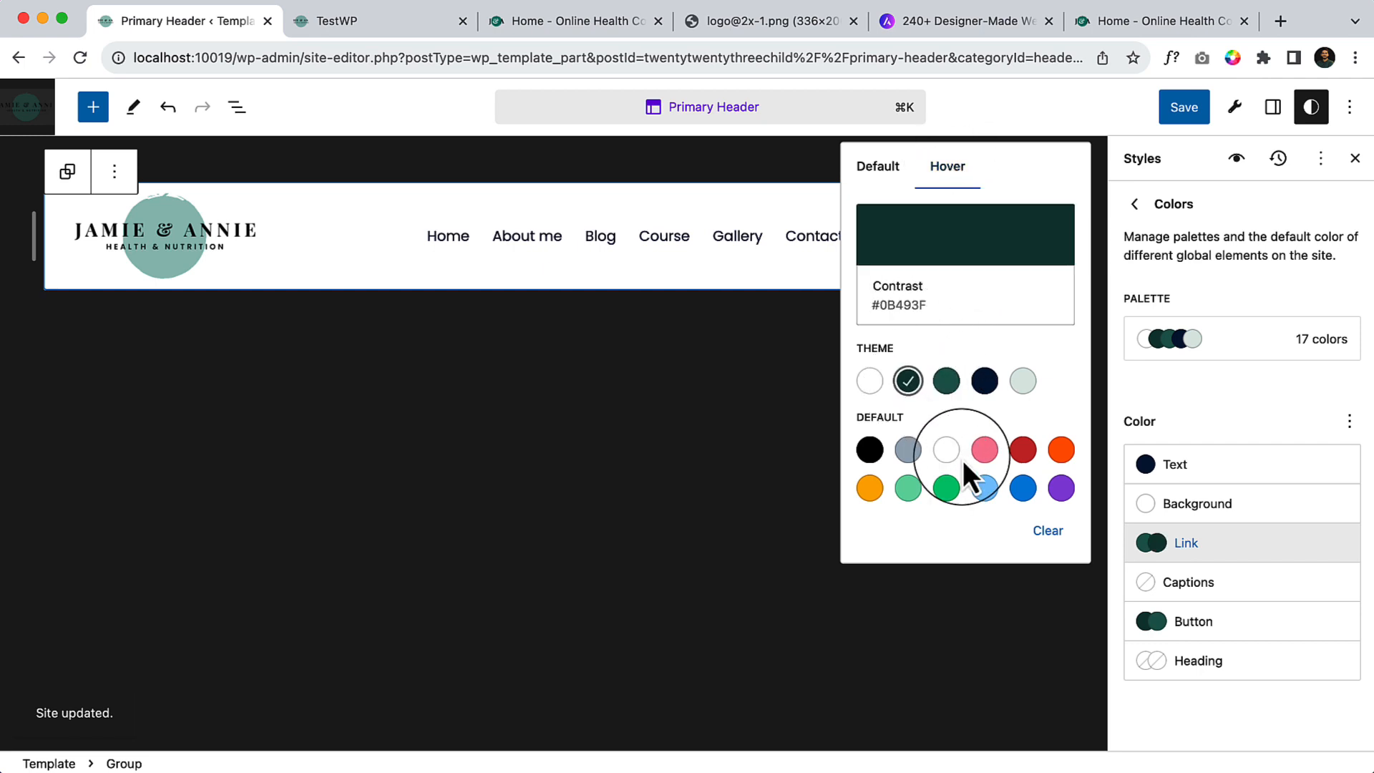
click(1188, 111)
click(1189, 107)
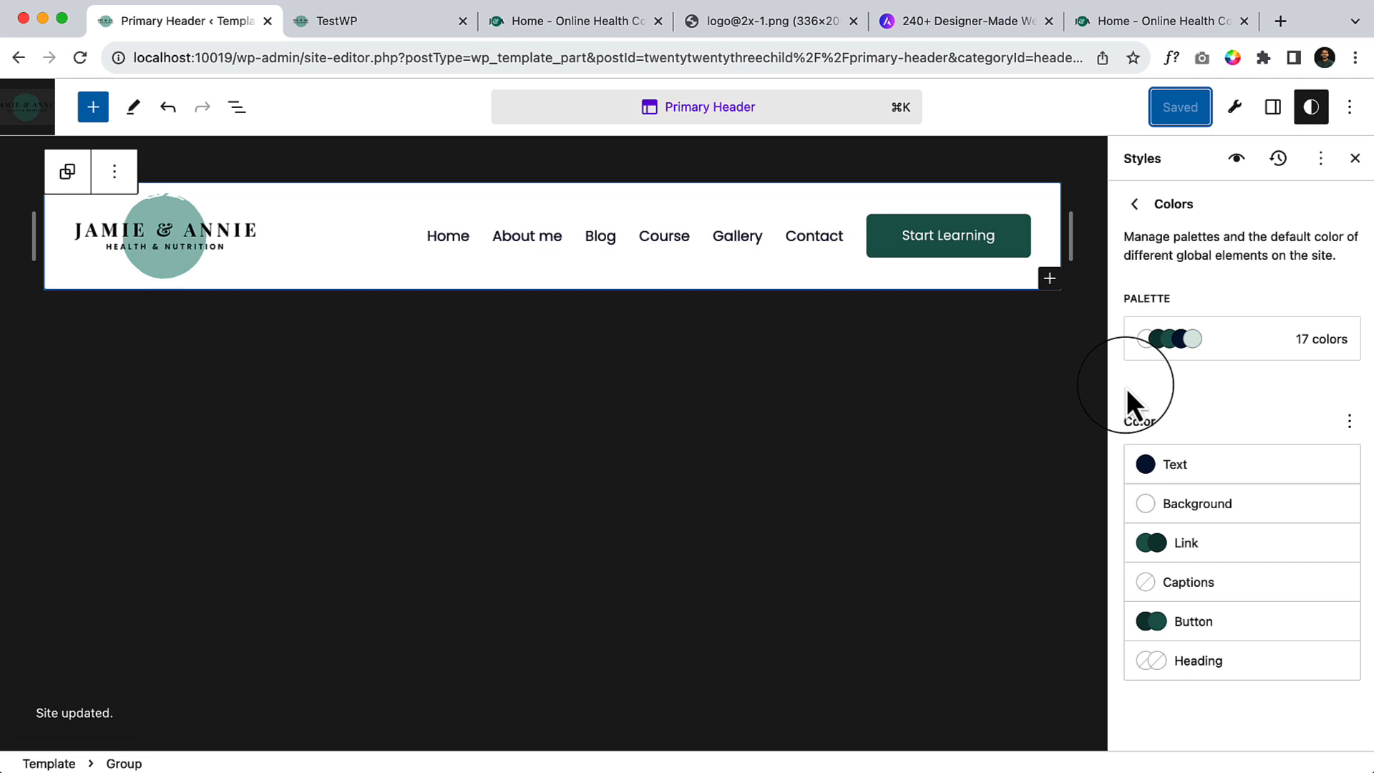
Step: Set the global Heading text colour to Secondary #041145, check its background and gradient options, and save the styles
click(1163, 679)
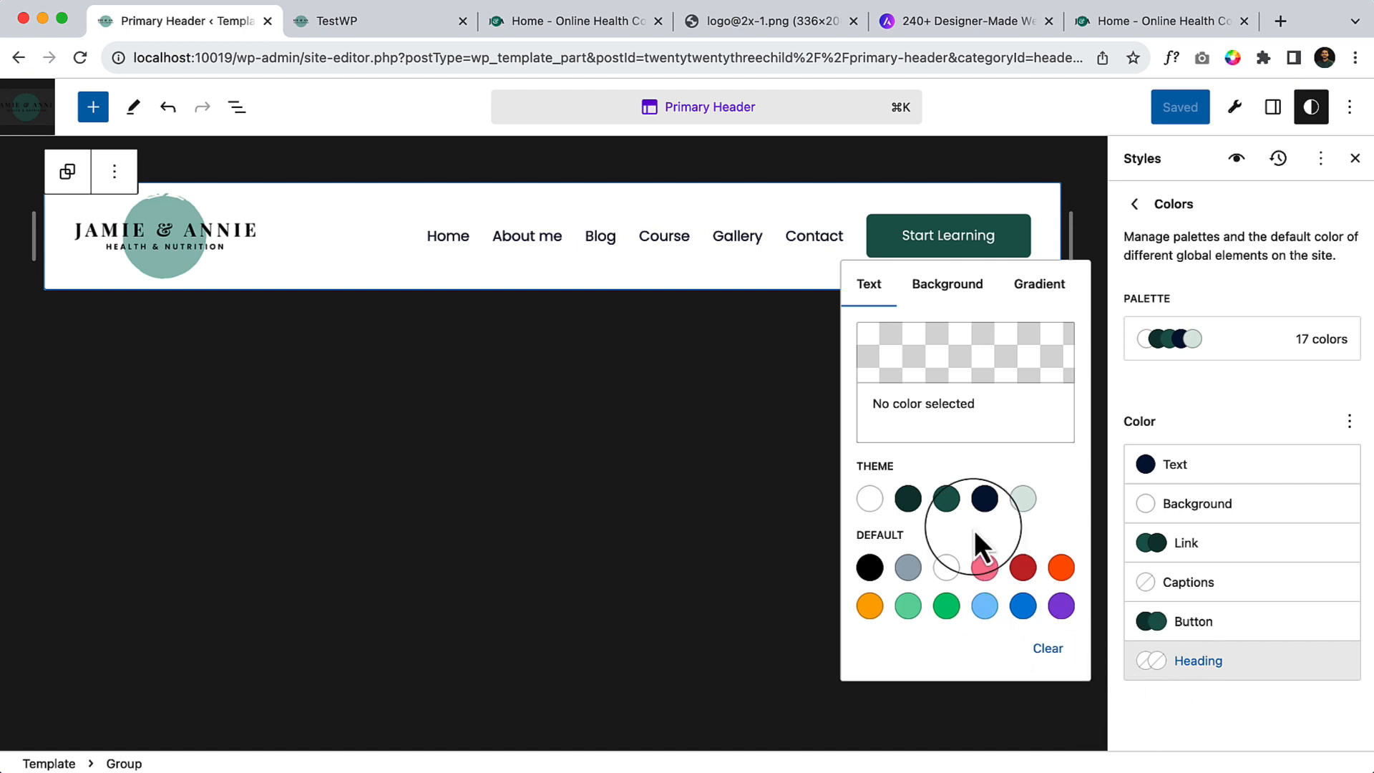
click(985, 499)
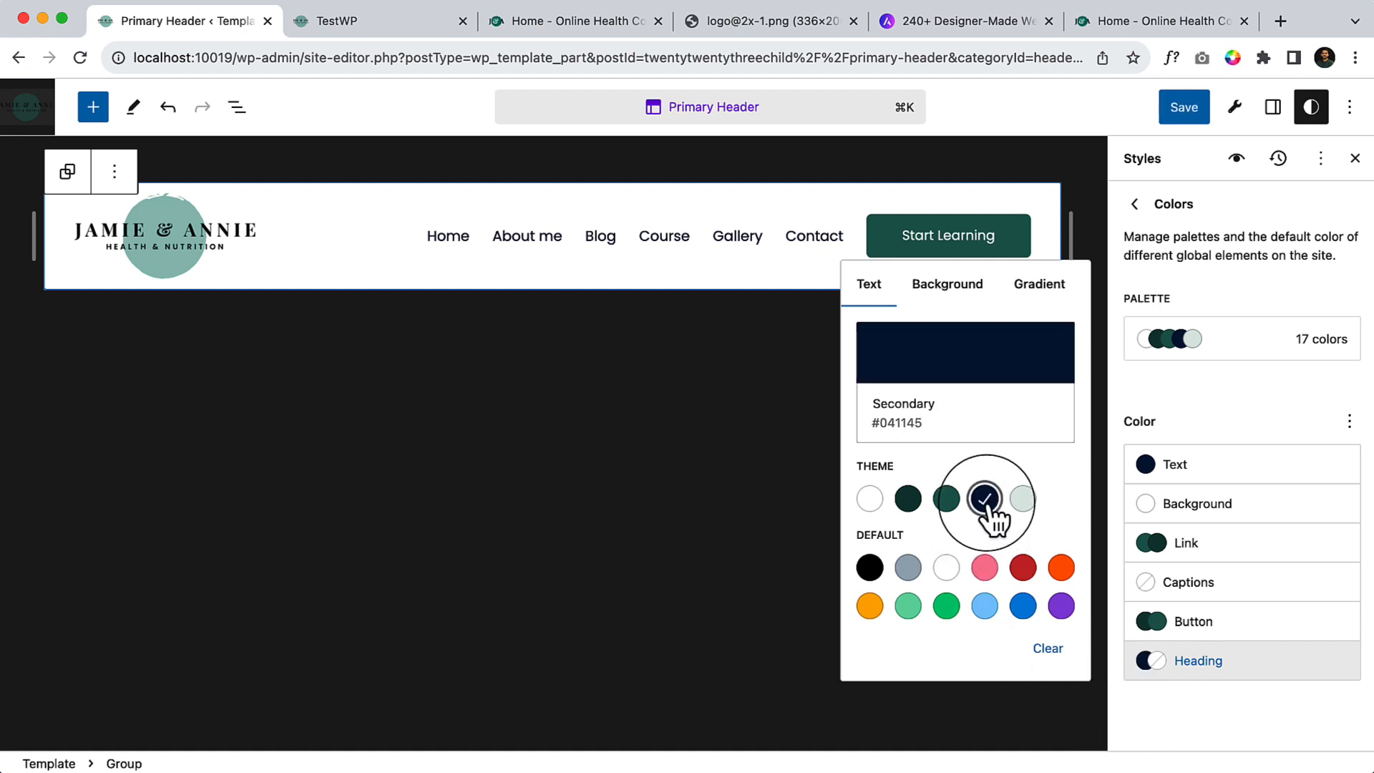
click(1202, 702)
click(1199, 657)
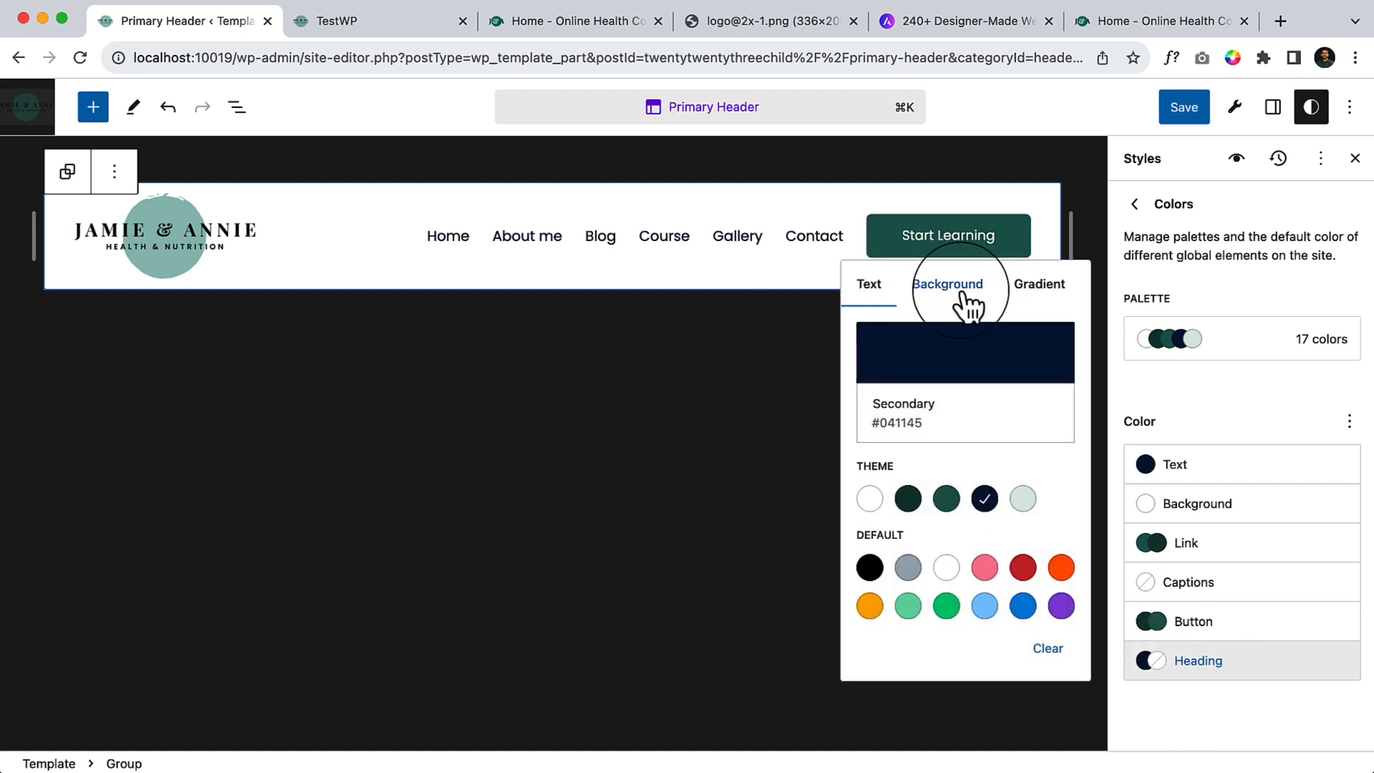
click(962, 287)
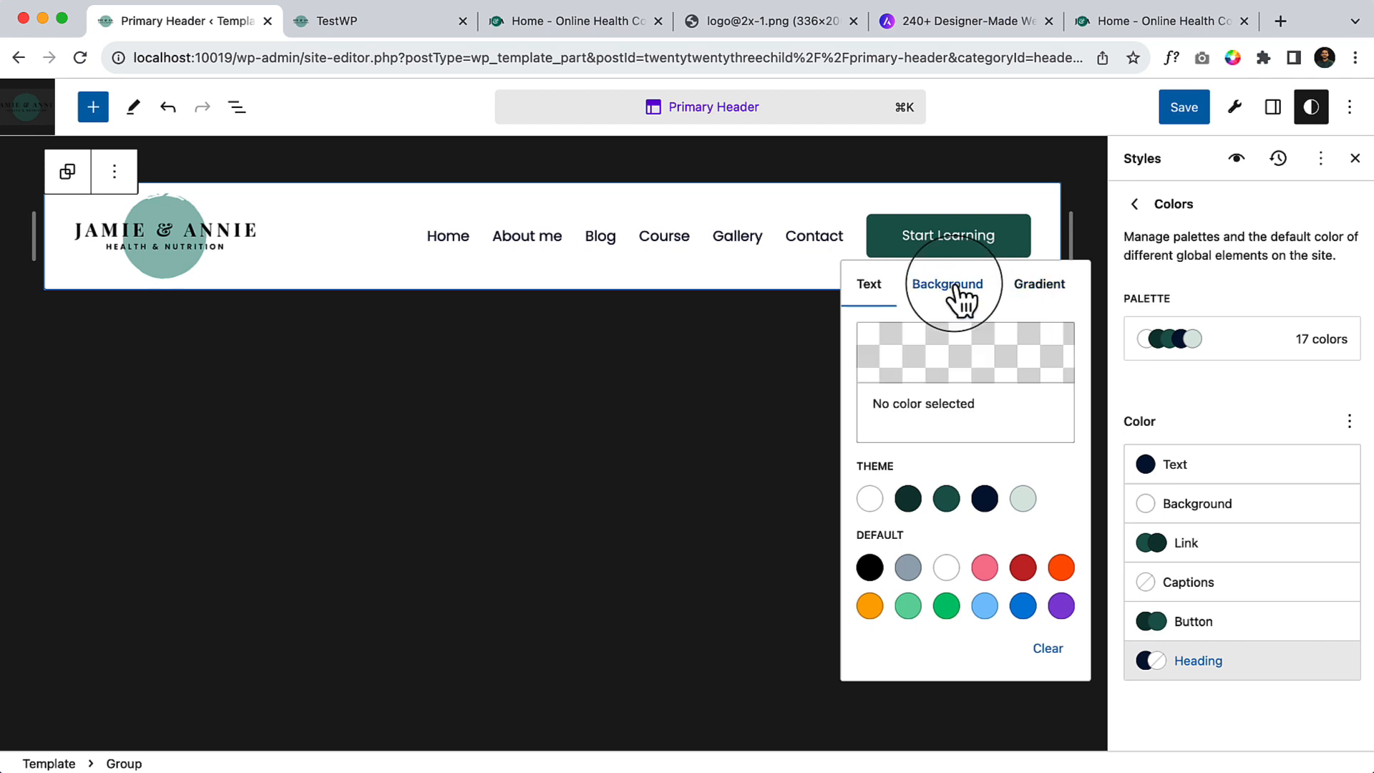
click(1040, 290)
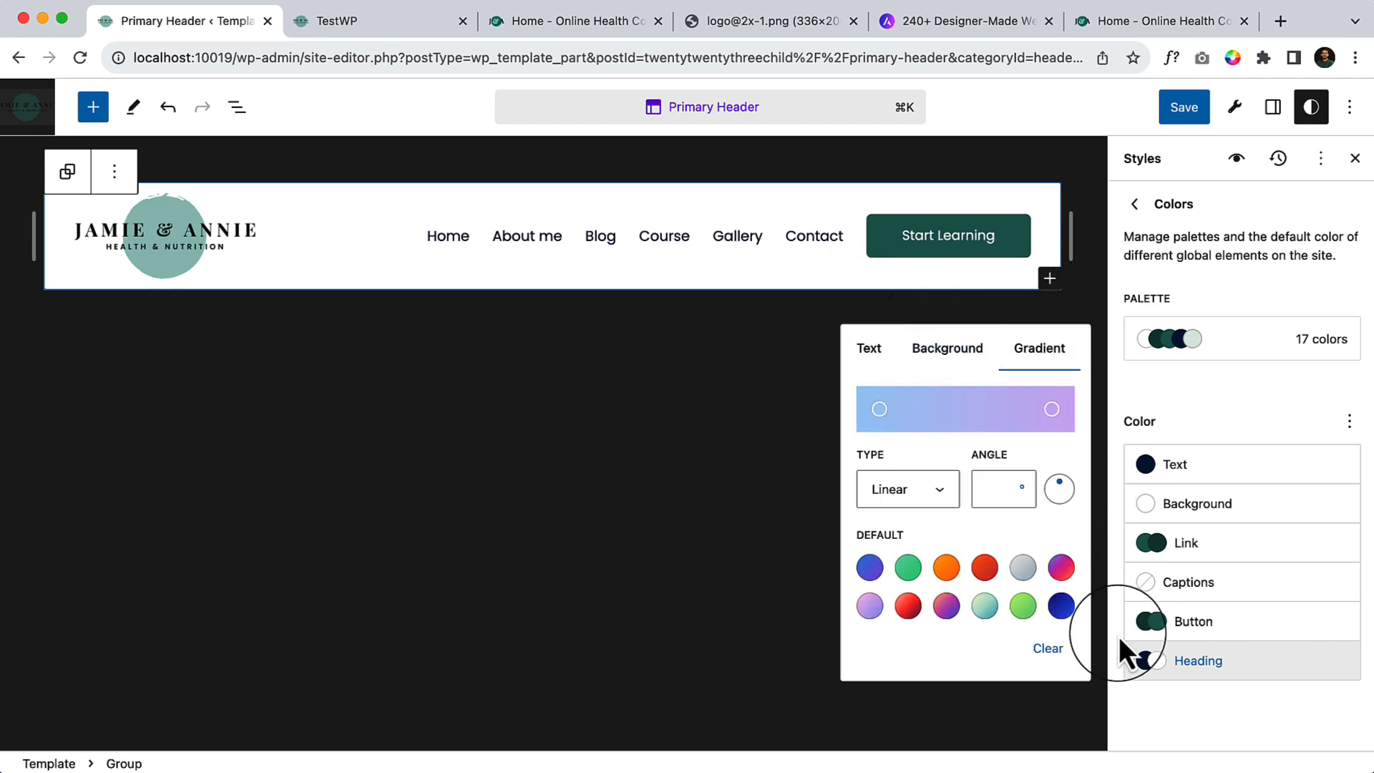
click(867, 351)
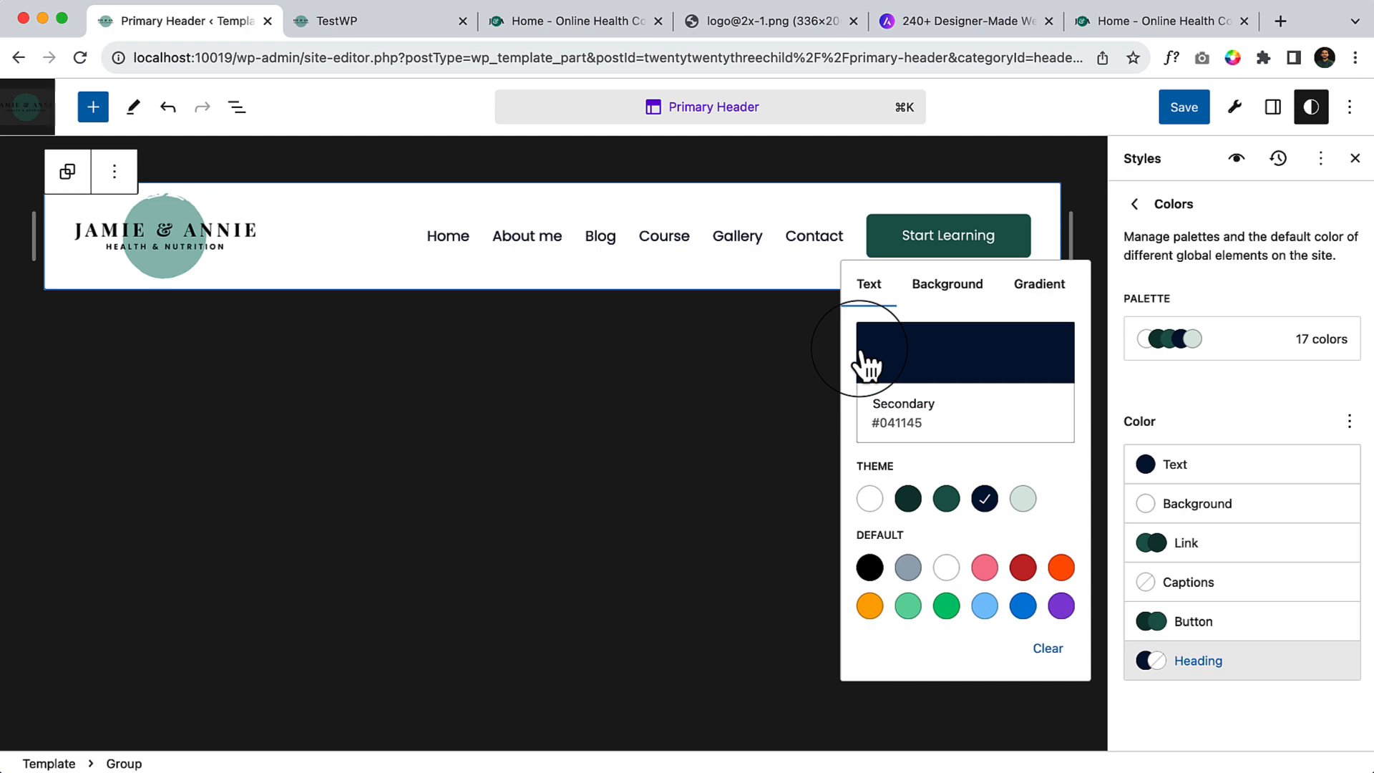
click(1182, 115)
click(1177, 109)
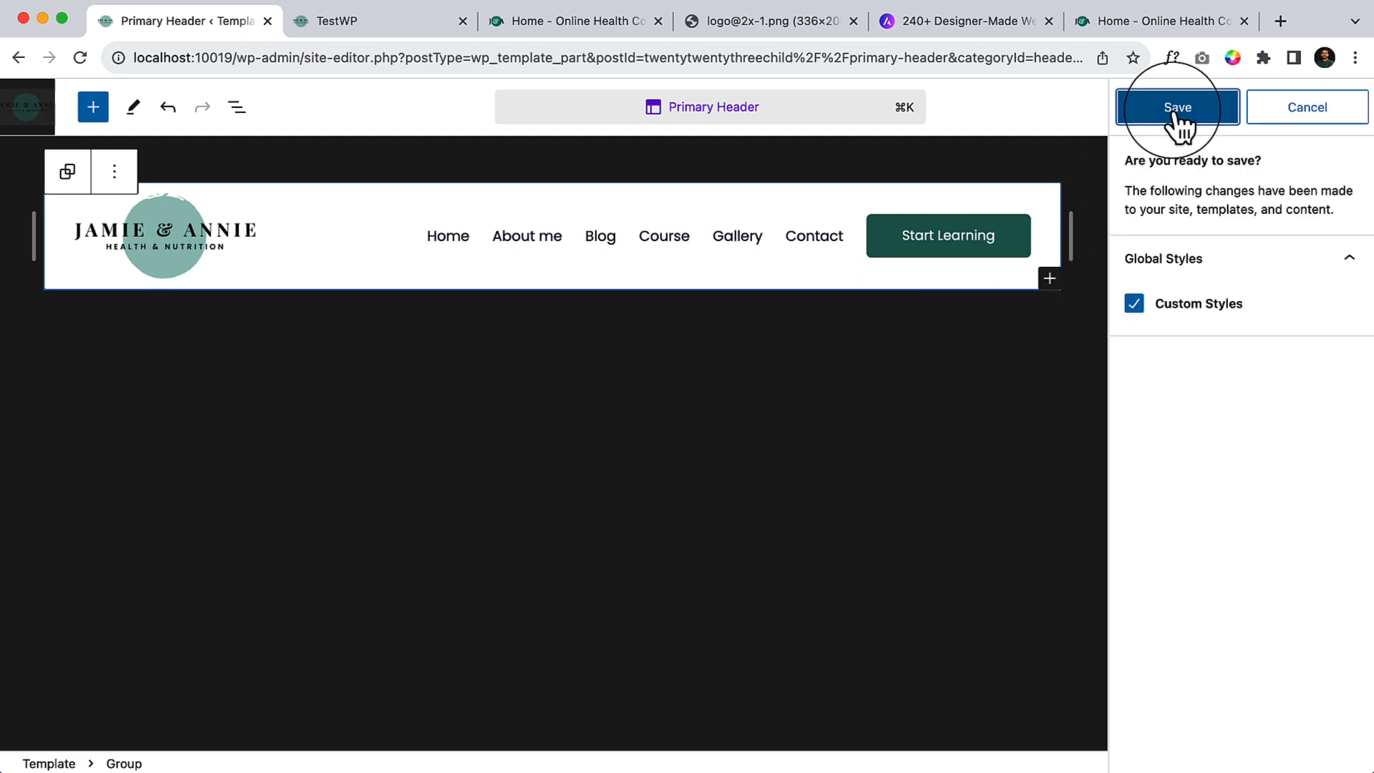
Step: Reload the TestWP front page and close the developer tools to check the new text and heading colours
click(372, 21)
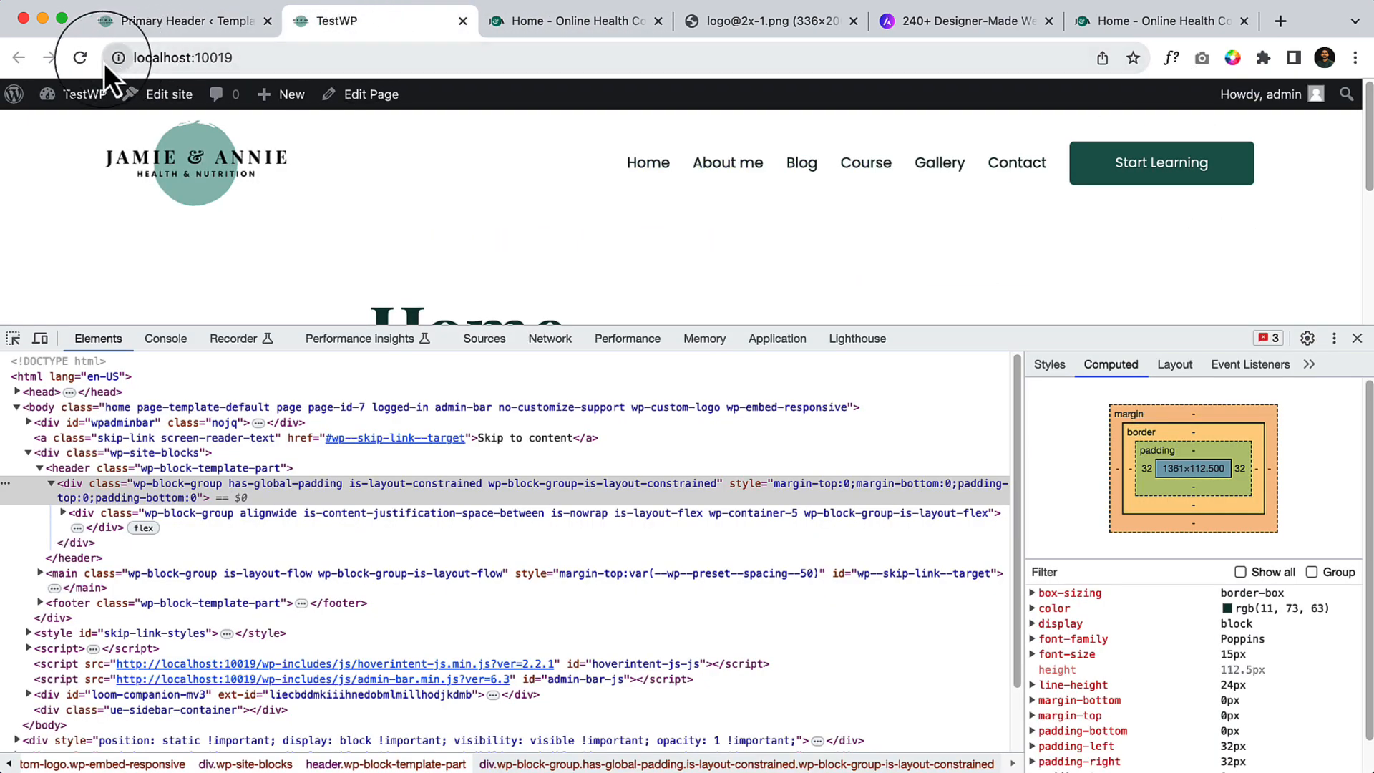
click(80, 59)
click(1356, 338)
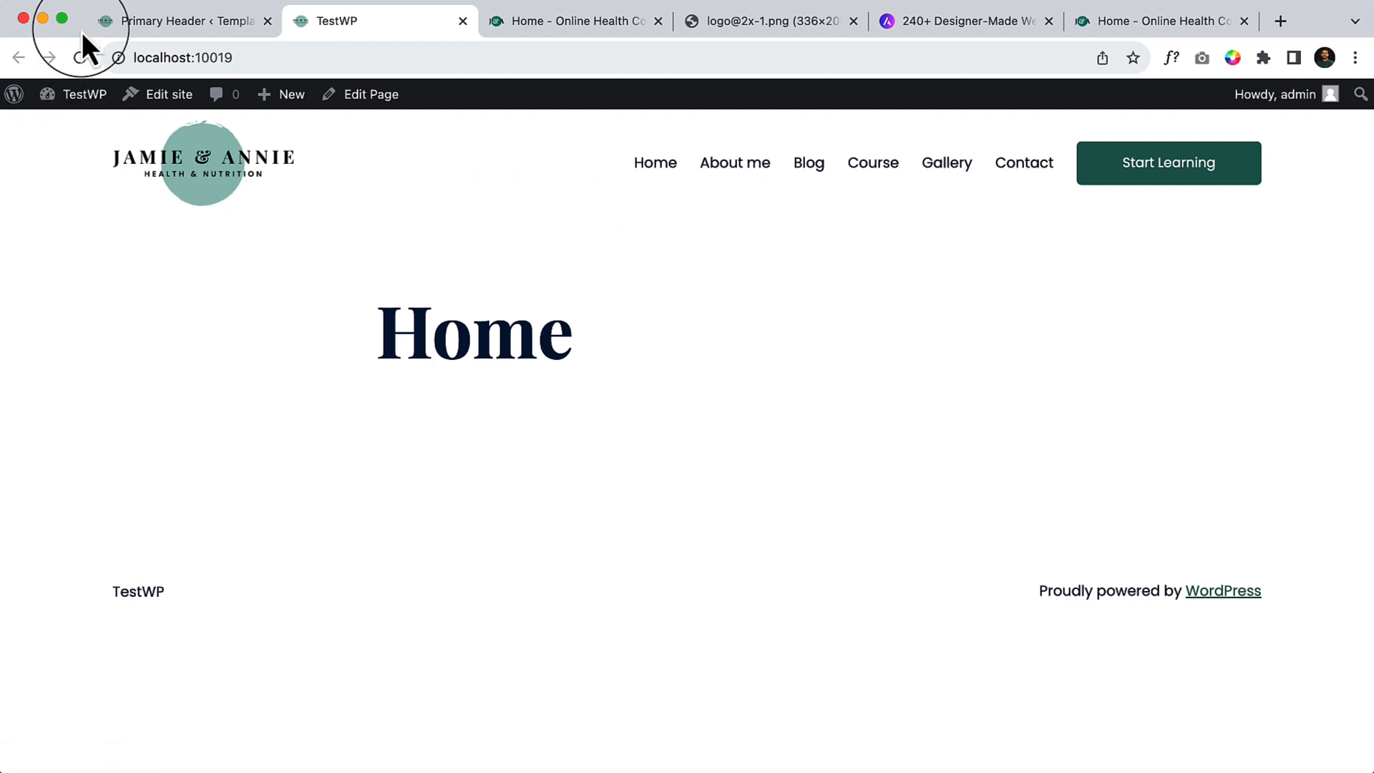
Step: Check the header's responsiveness by resizing the editor canvas and previewing the front page at the Mobile L width of 425 px
click(156, 20)
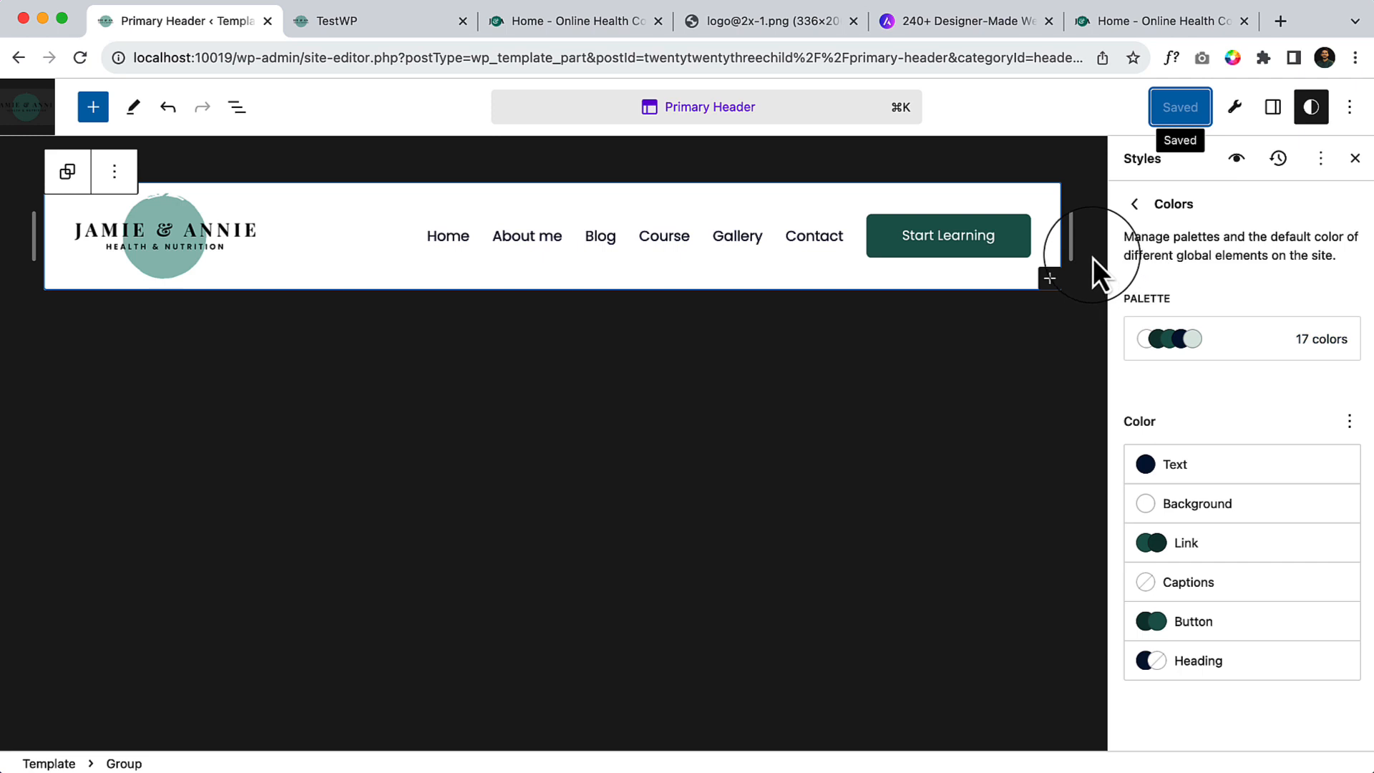
drag(1072, 244, 1141, 269)
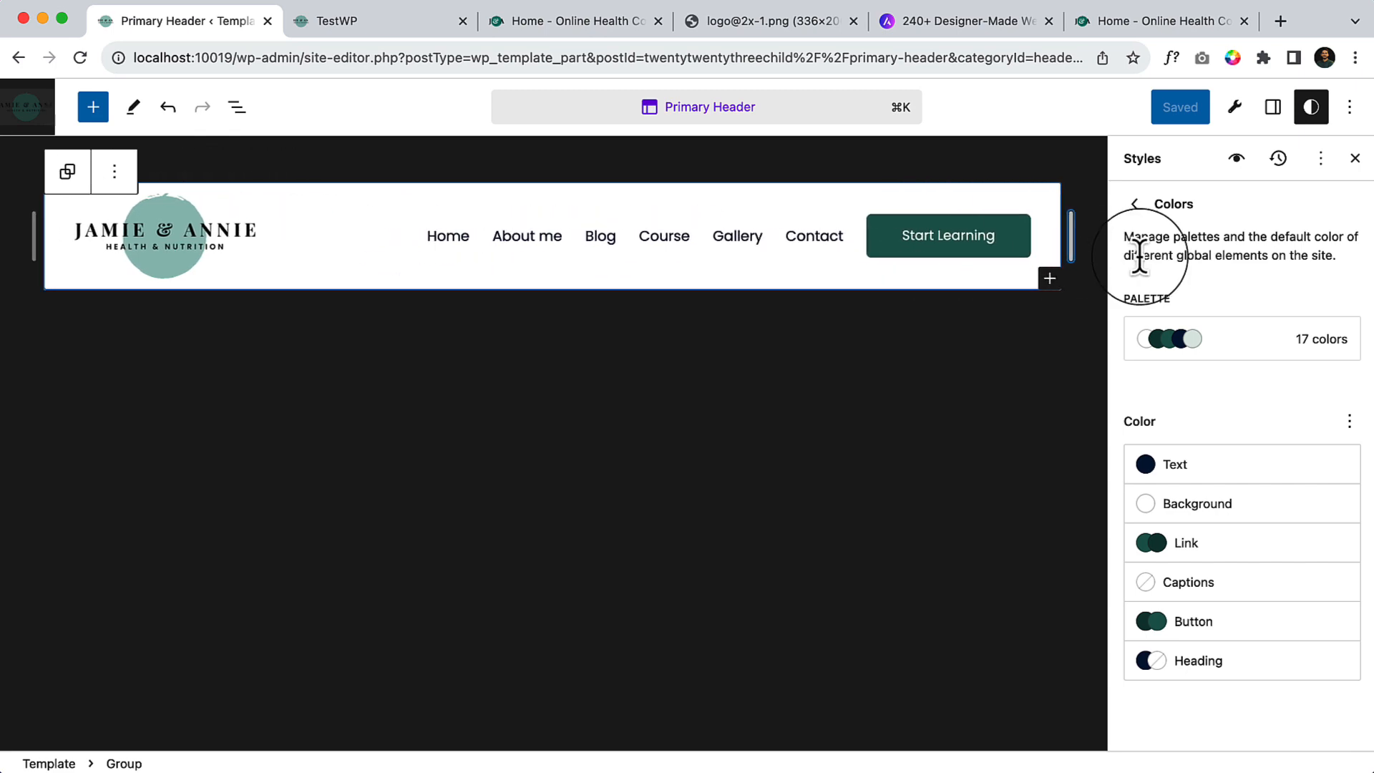
click(340, 21)
right_click(592, 297)
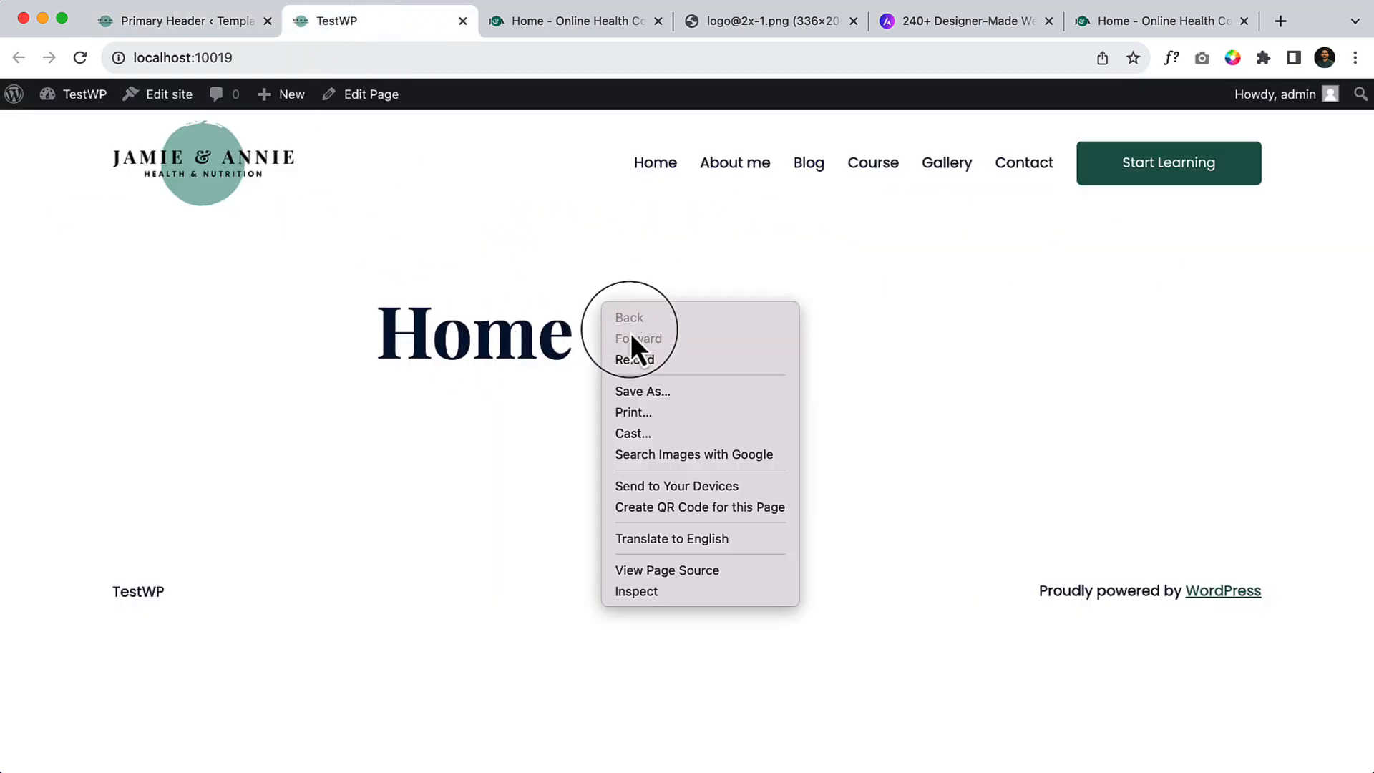
click(745, 599)
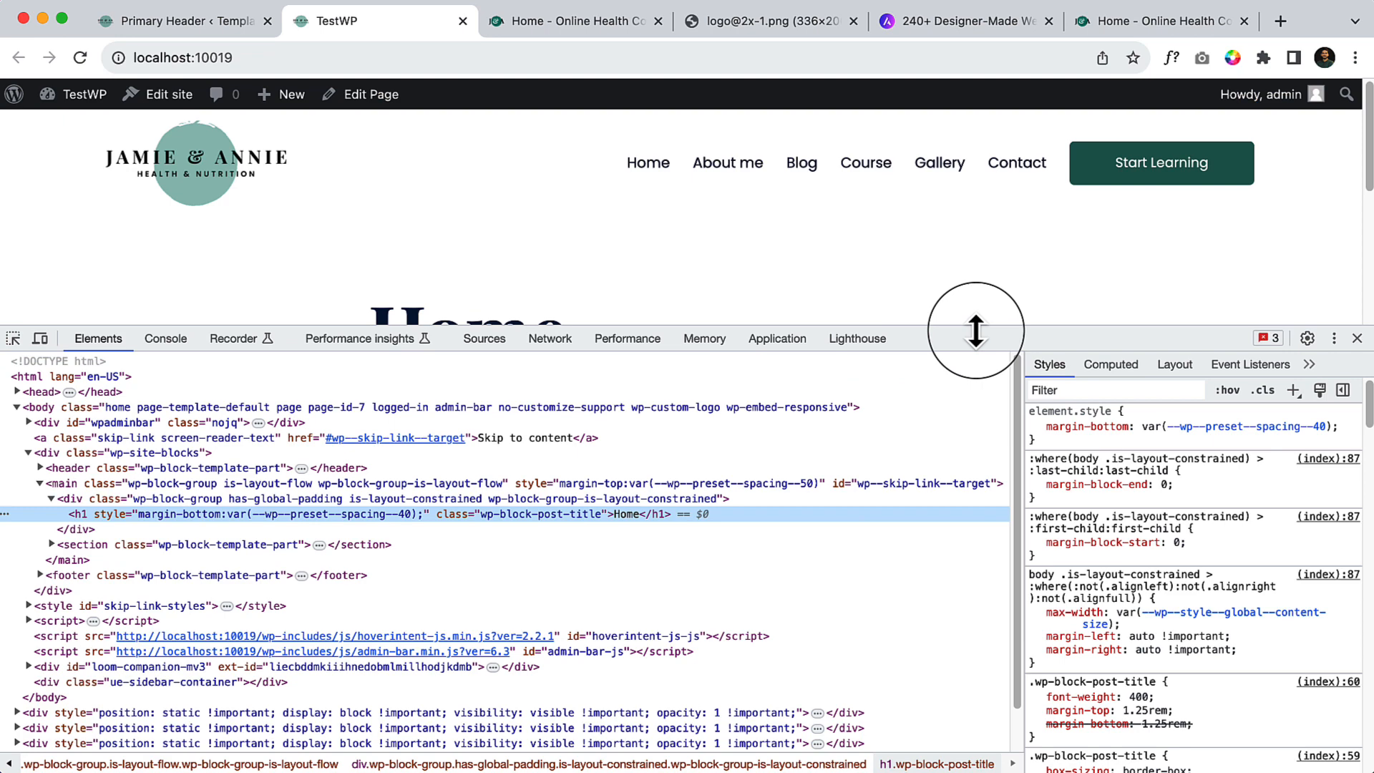
drag(975, 332, 119, 631)
click(40, 608)
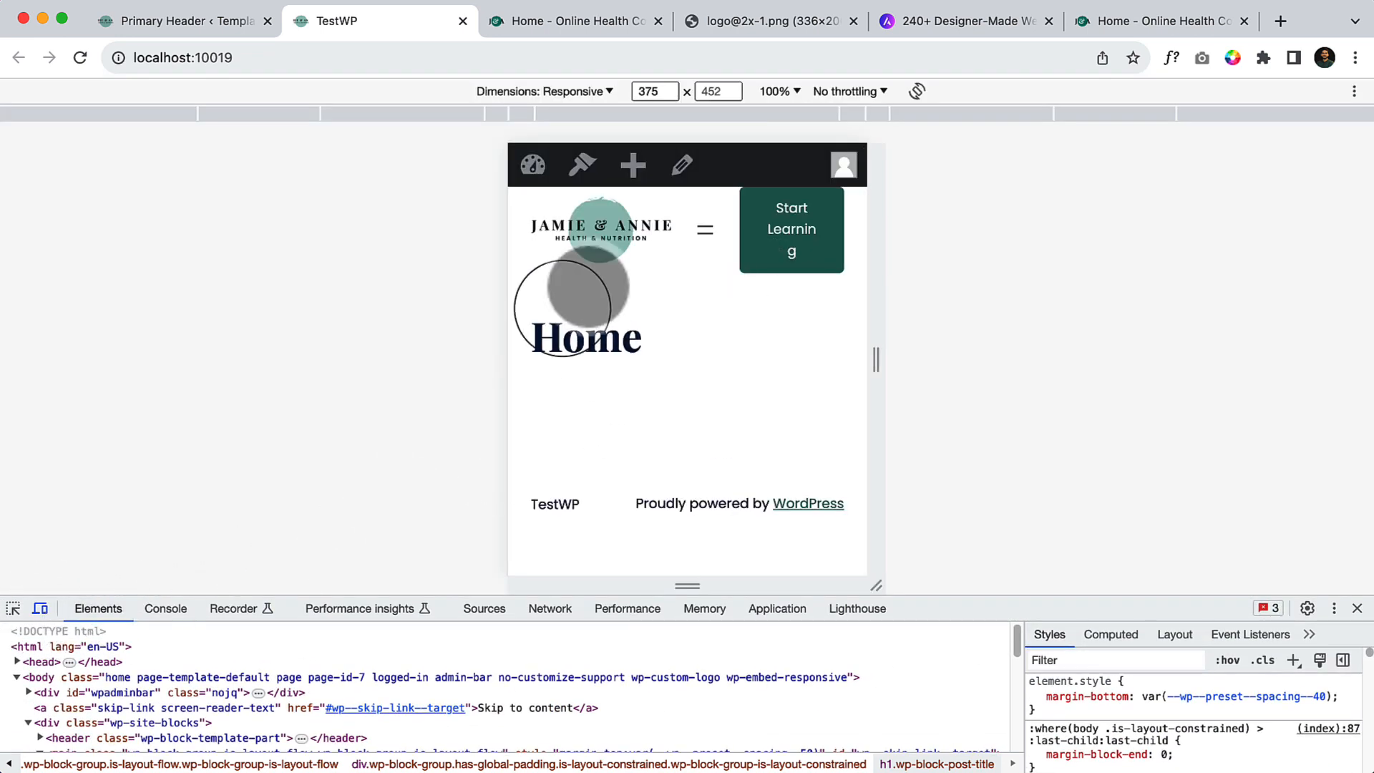
click(500, 115)
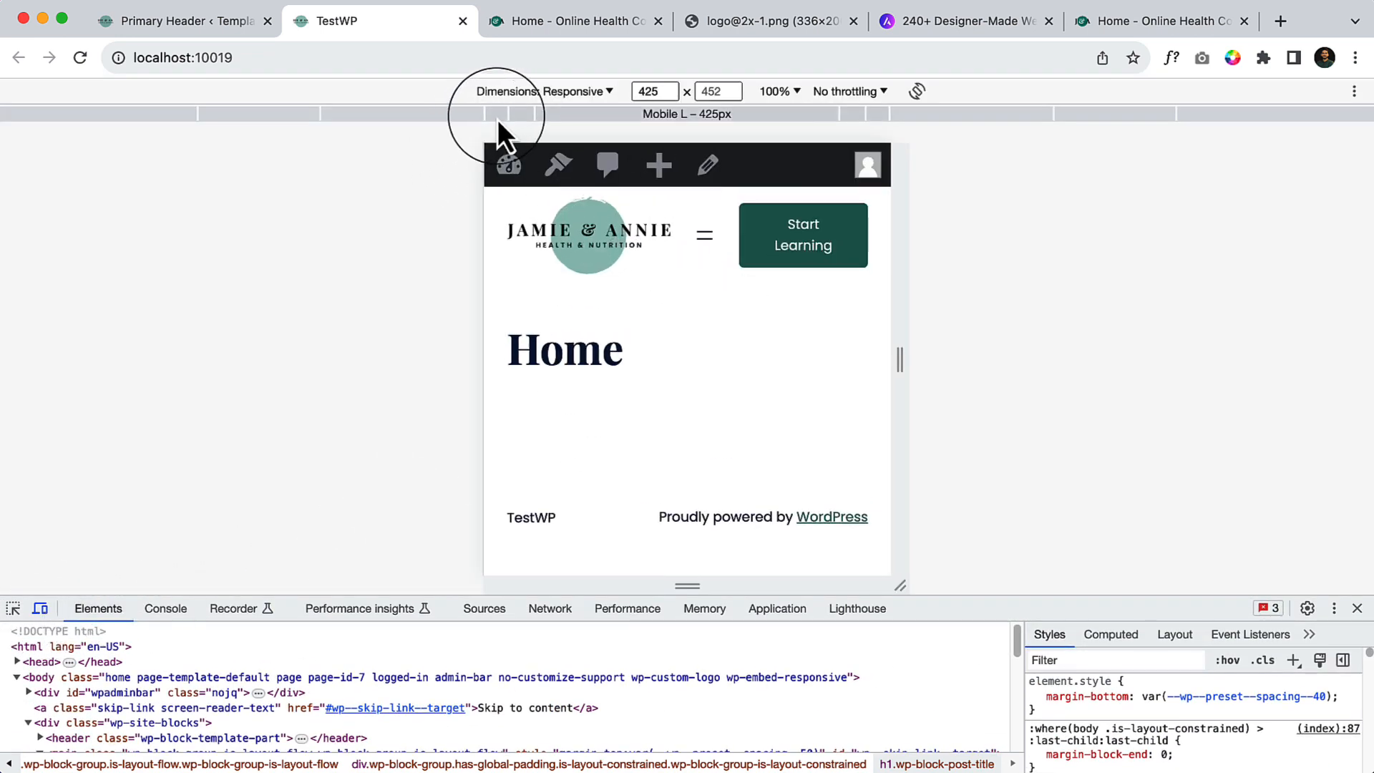
Step: Check the mobile navigation menu by opening and closing it in the 425 px front-page preview, and return to the Primary Header editor
click(705, 235)
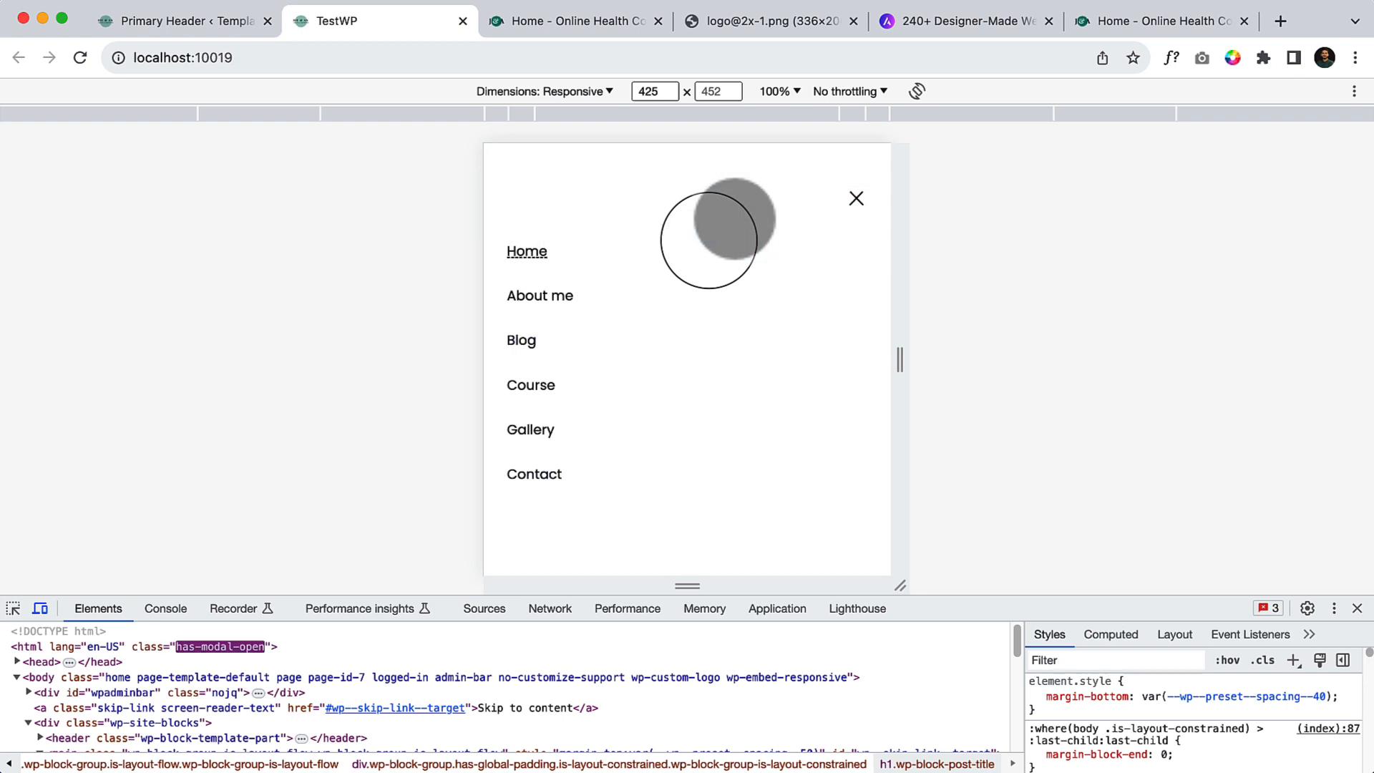
click(856, 199)
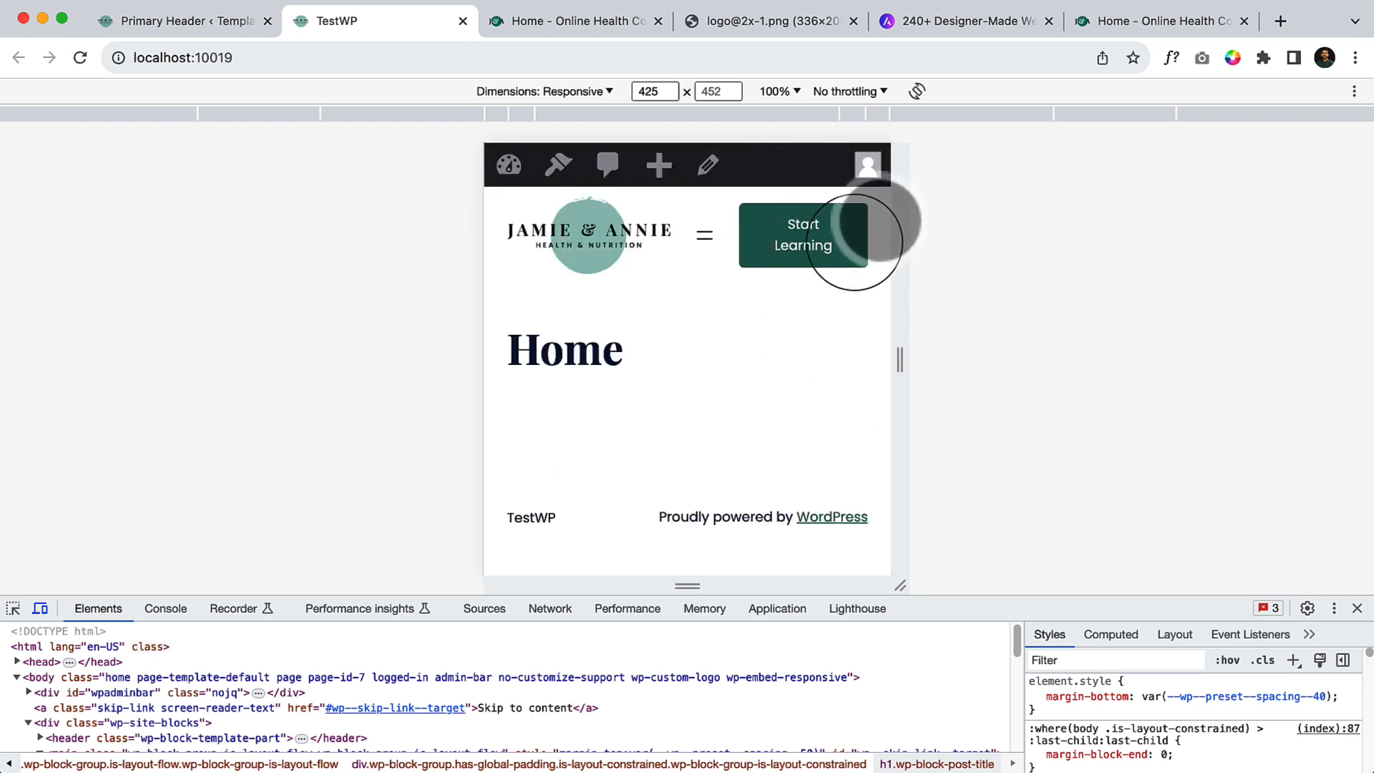
click(182, 21)
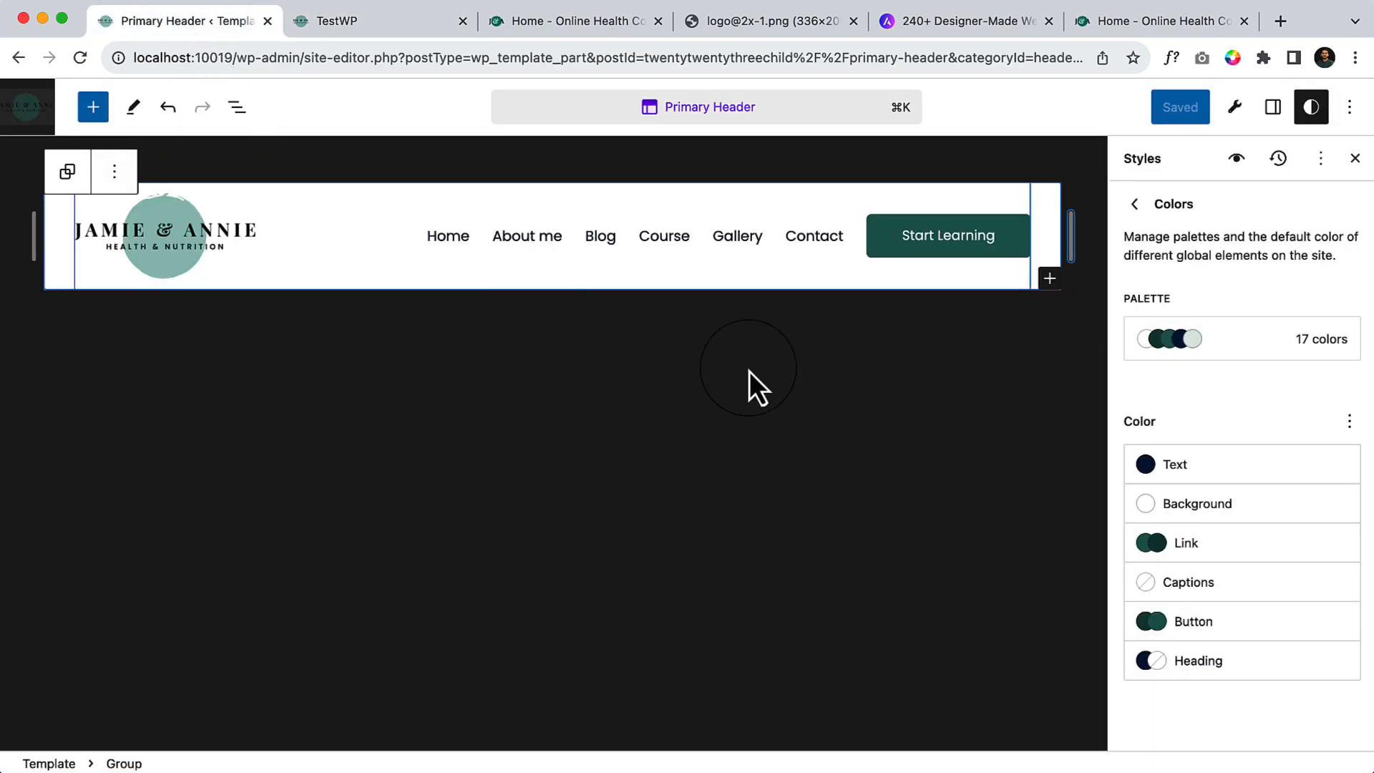
Step: Examine the Start Learning button's block settings and its colour, typography, padding and border options for responsive controls
click(939, 223)
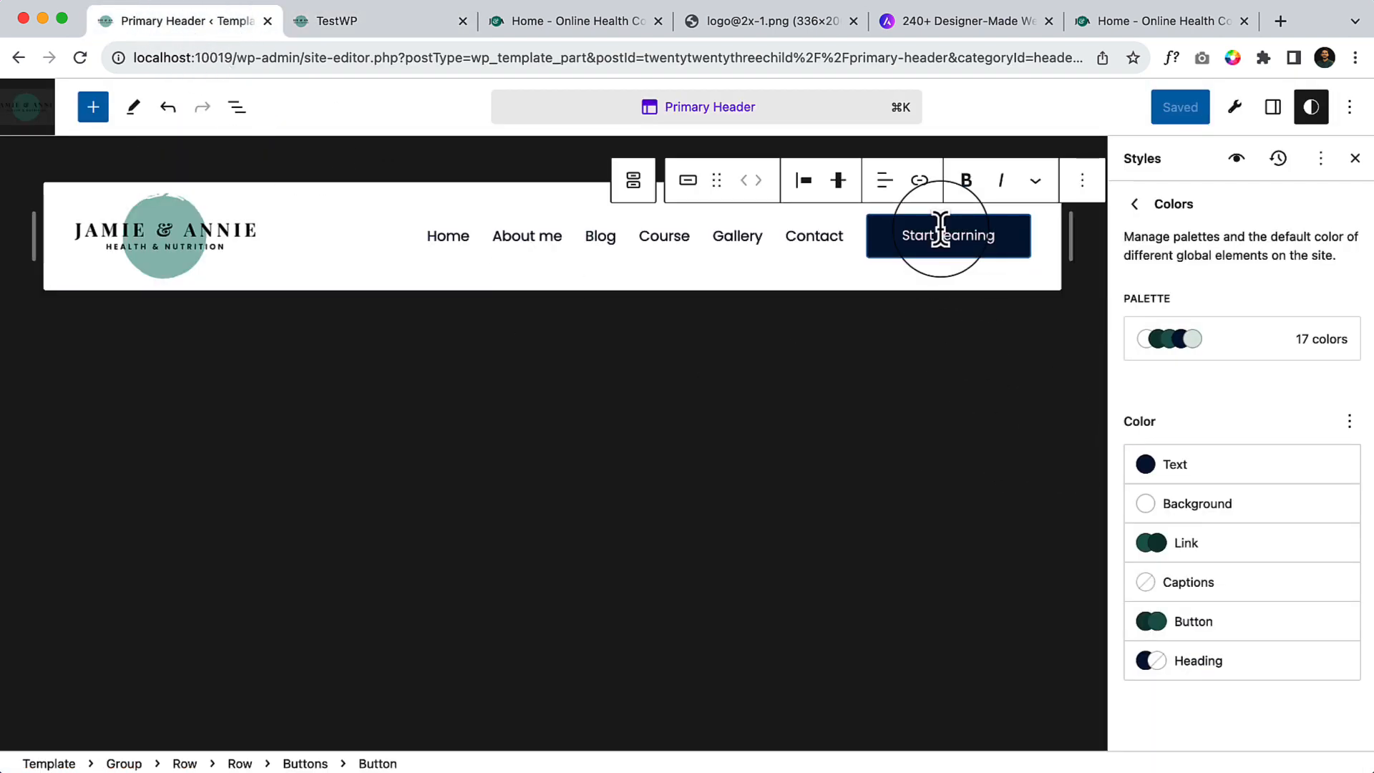
click(1273, 108)
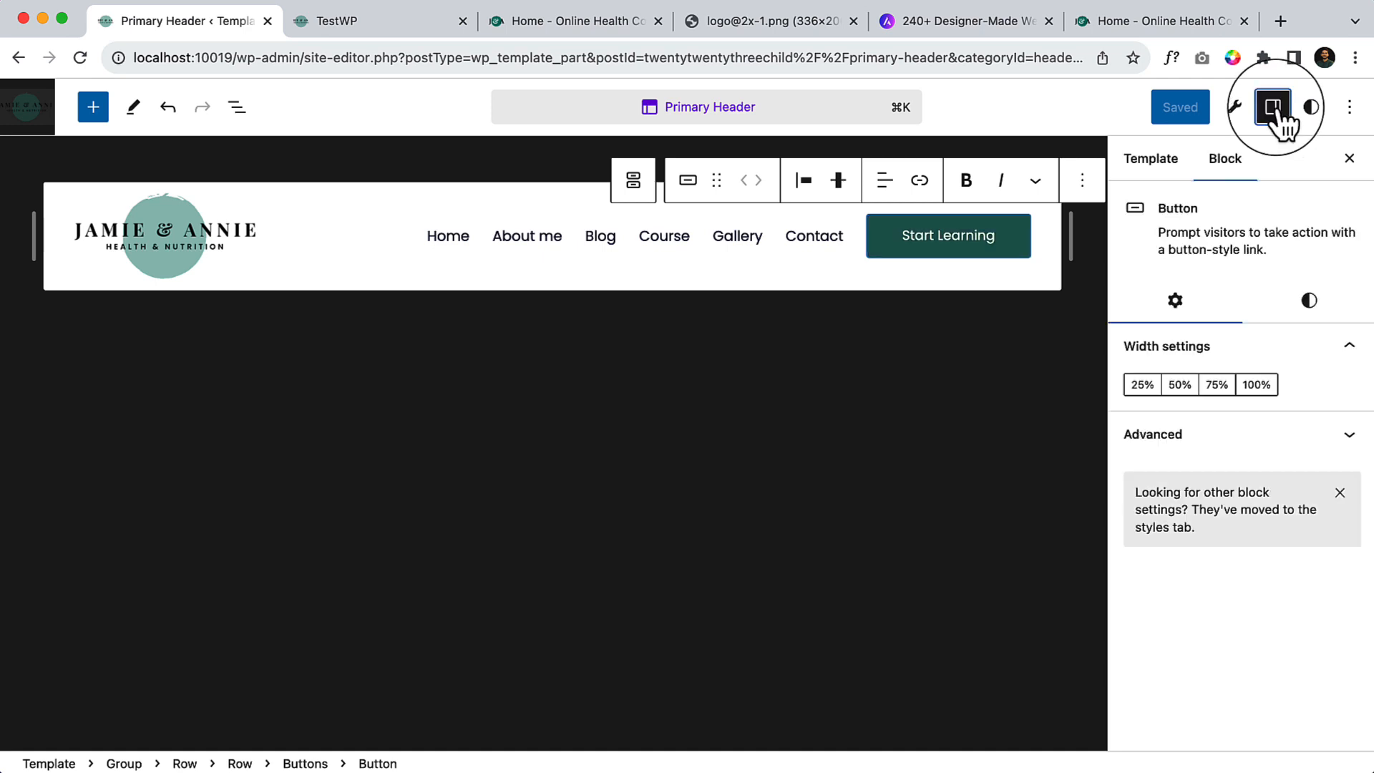
click(1316, 310)
scroll(1272, 553, down, 4)
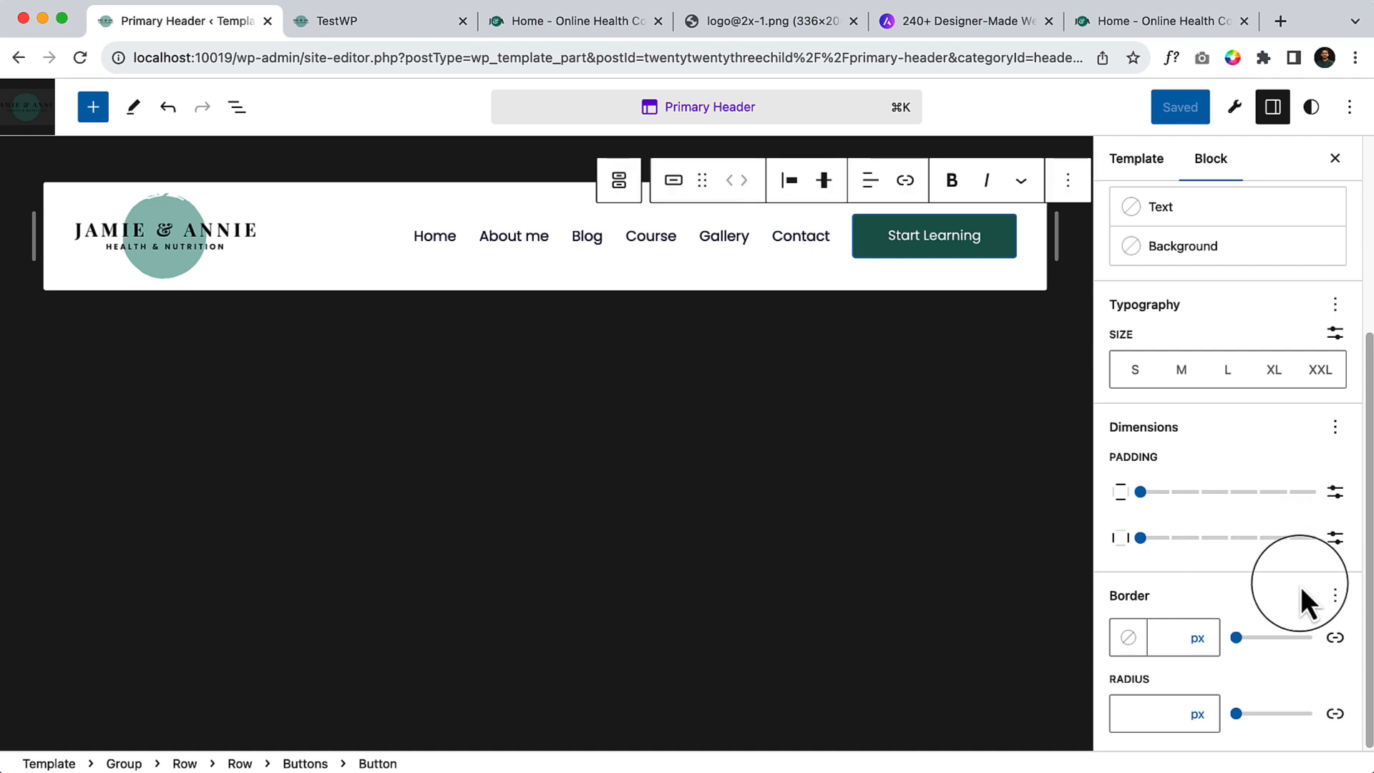
scroll(1298, 587, up, 4)
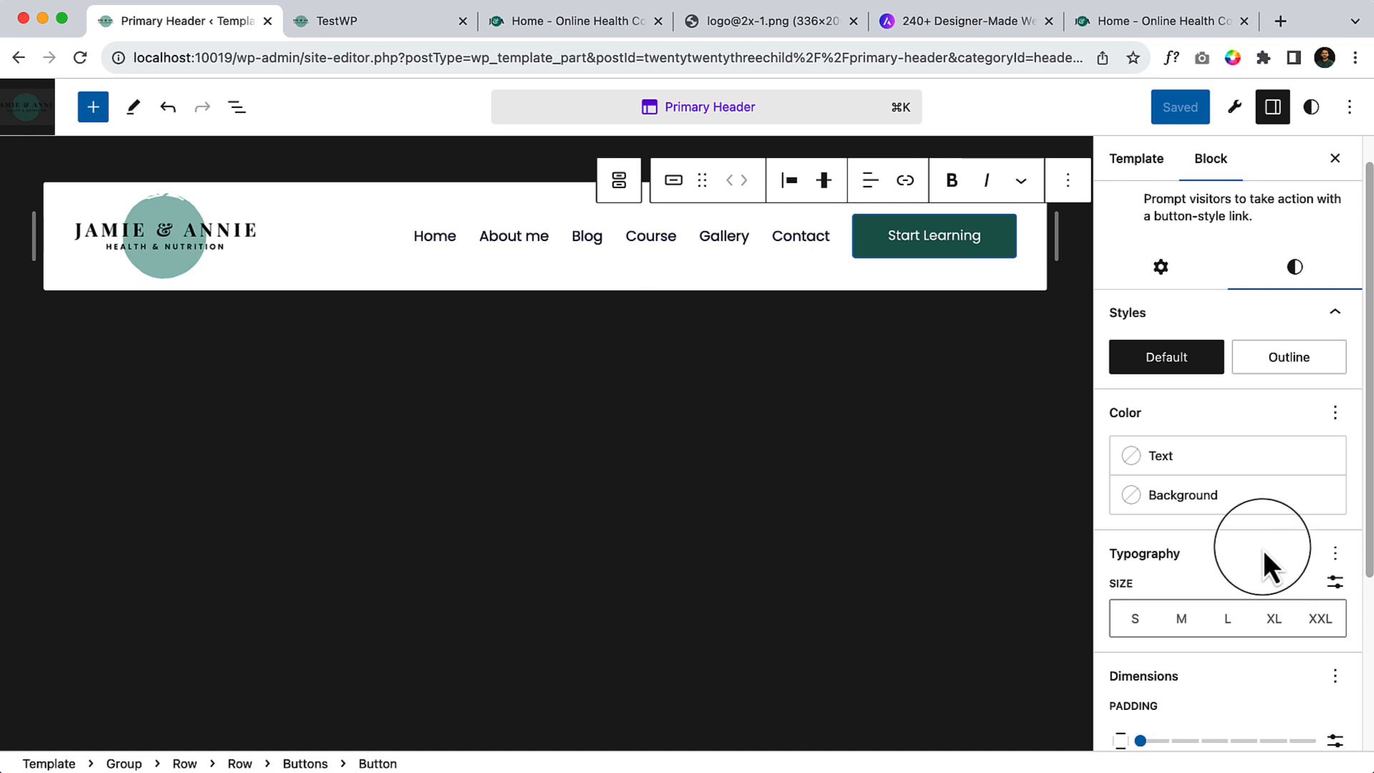
scroll(1257, 543, down, 5)
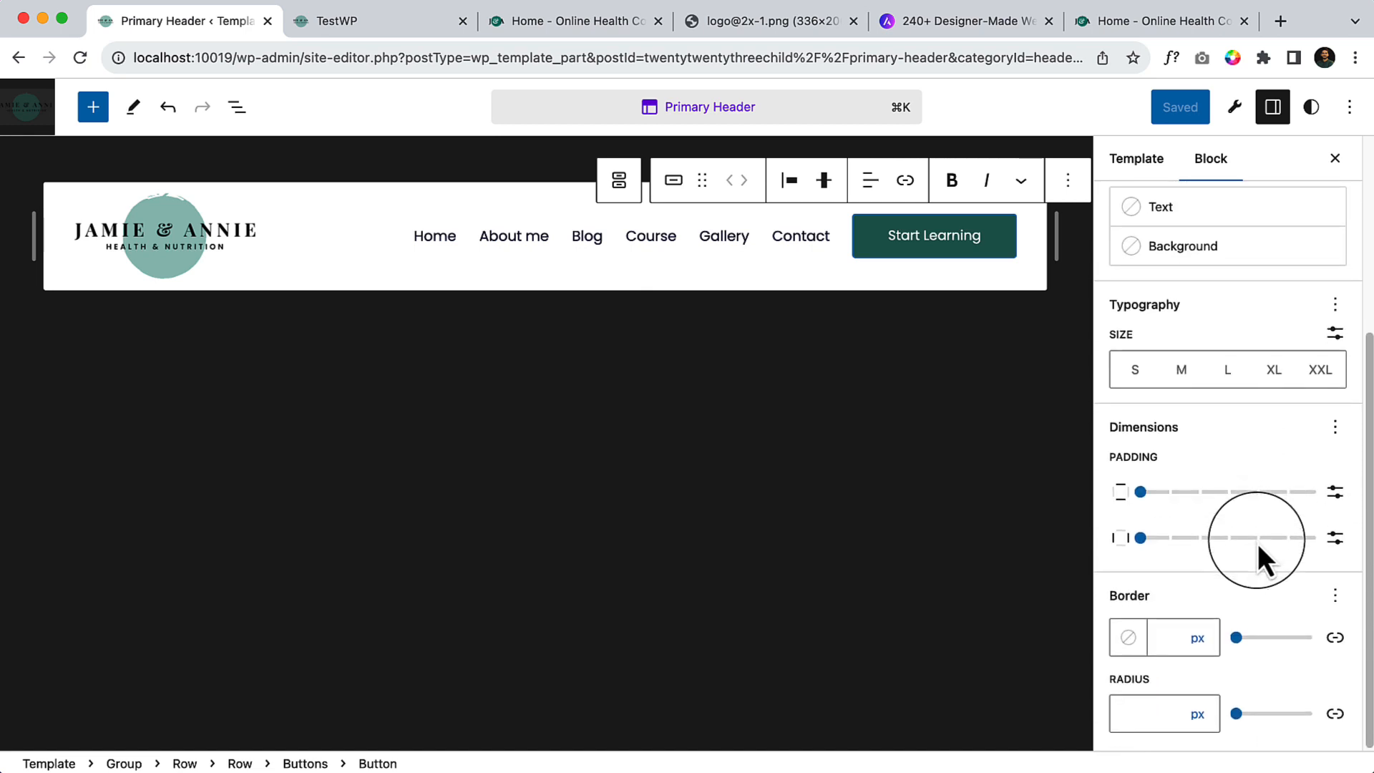
Step: Show the header's block structure and examine the style options of the Buttons block and its parent row
click(237, 107)
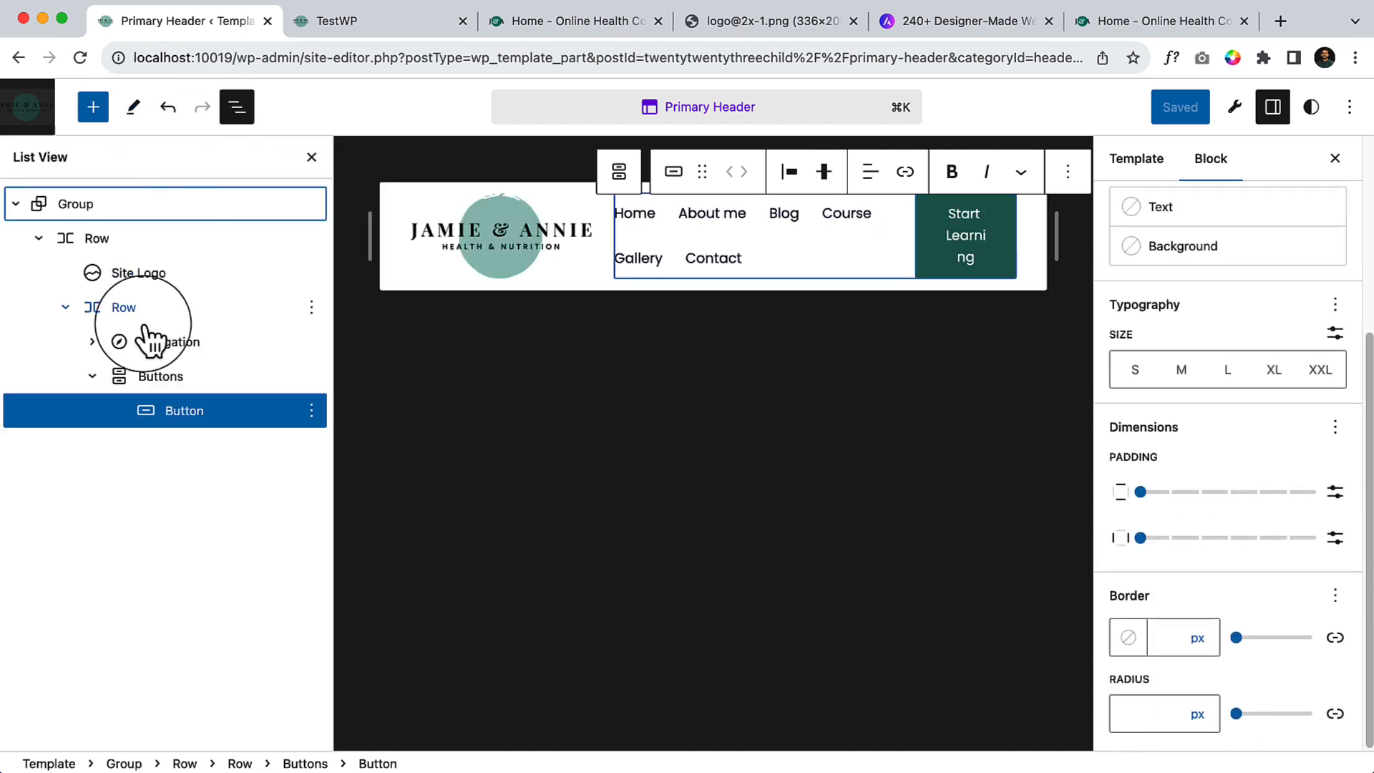
click(189, 385)
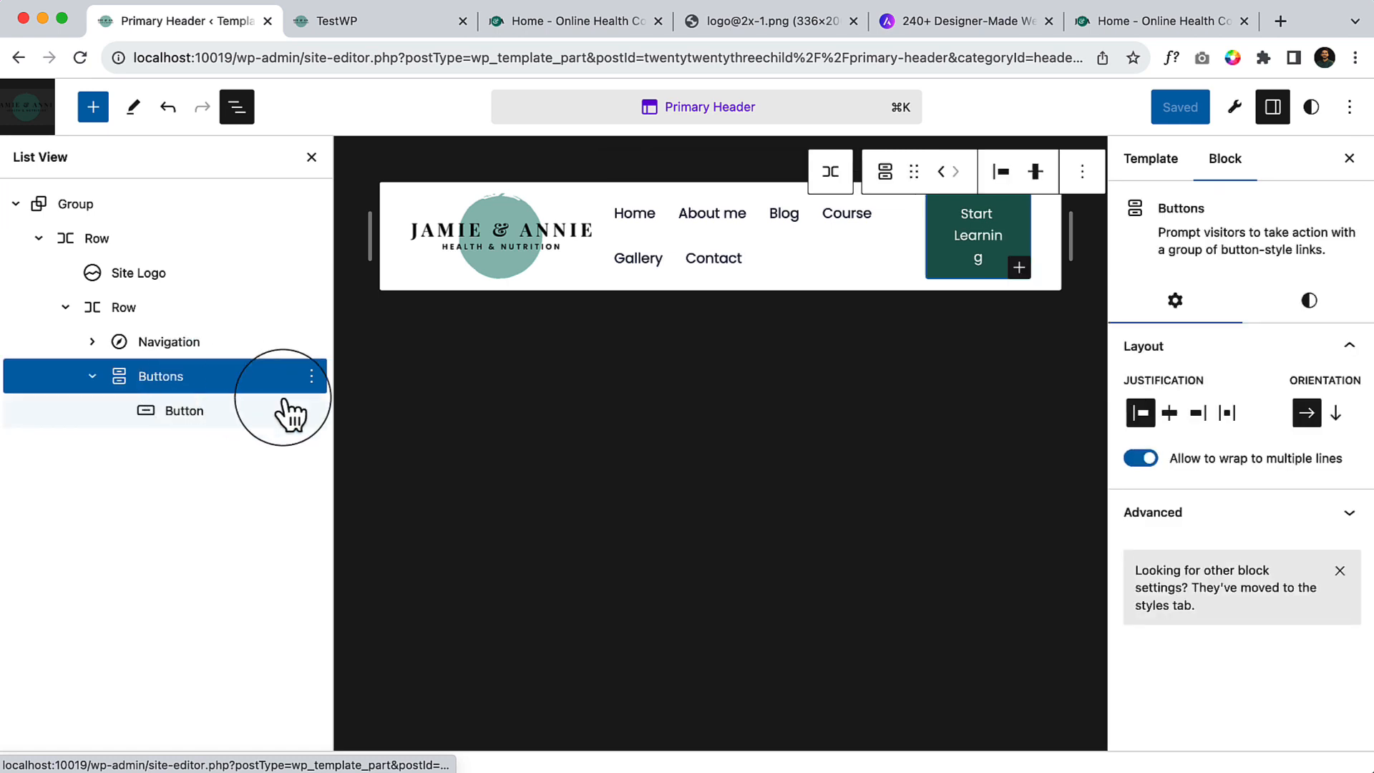
click(1309, 301)
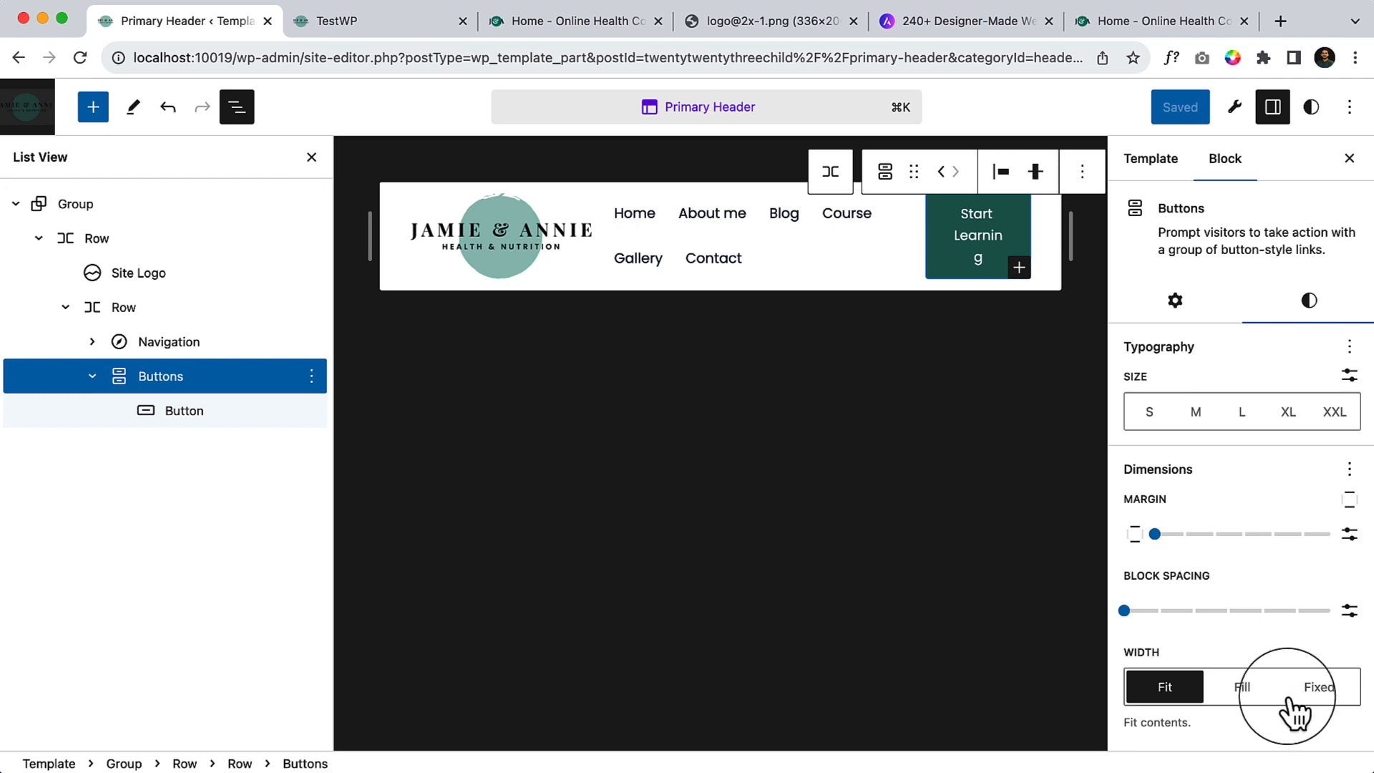
click(172, 314)
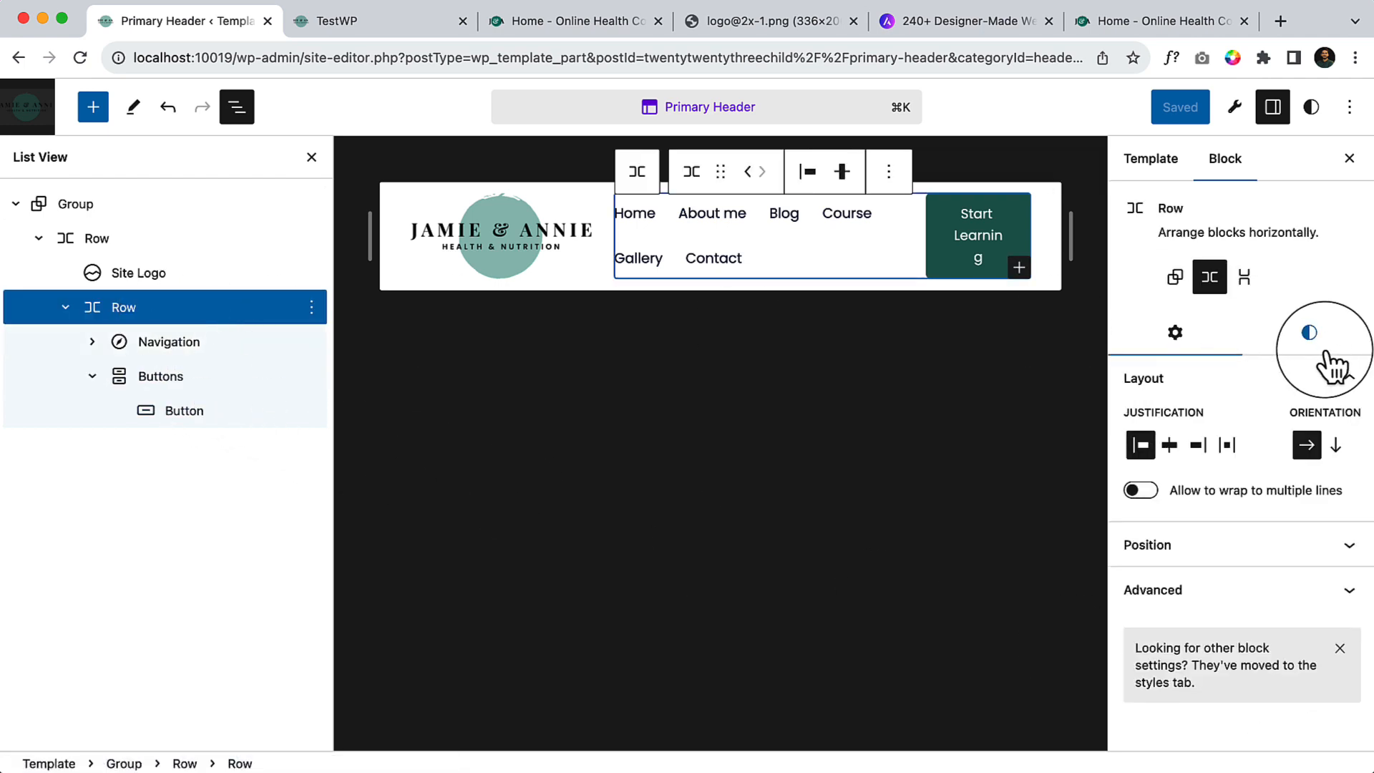
click(1313, 335)
scroll(1345, 551, down, 10)
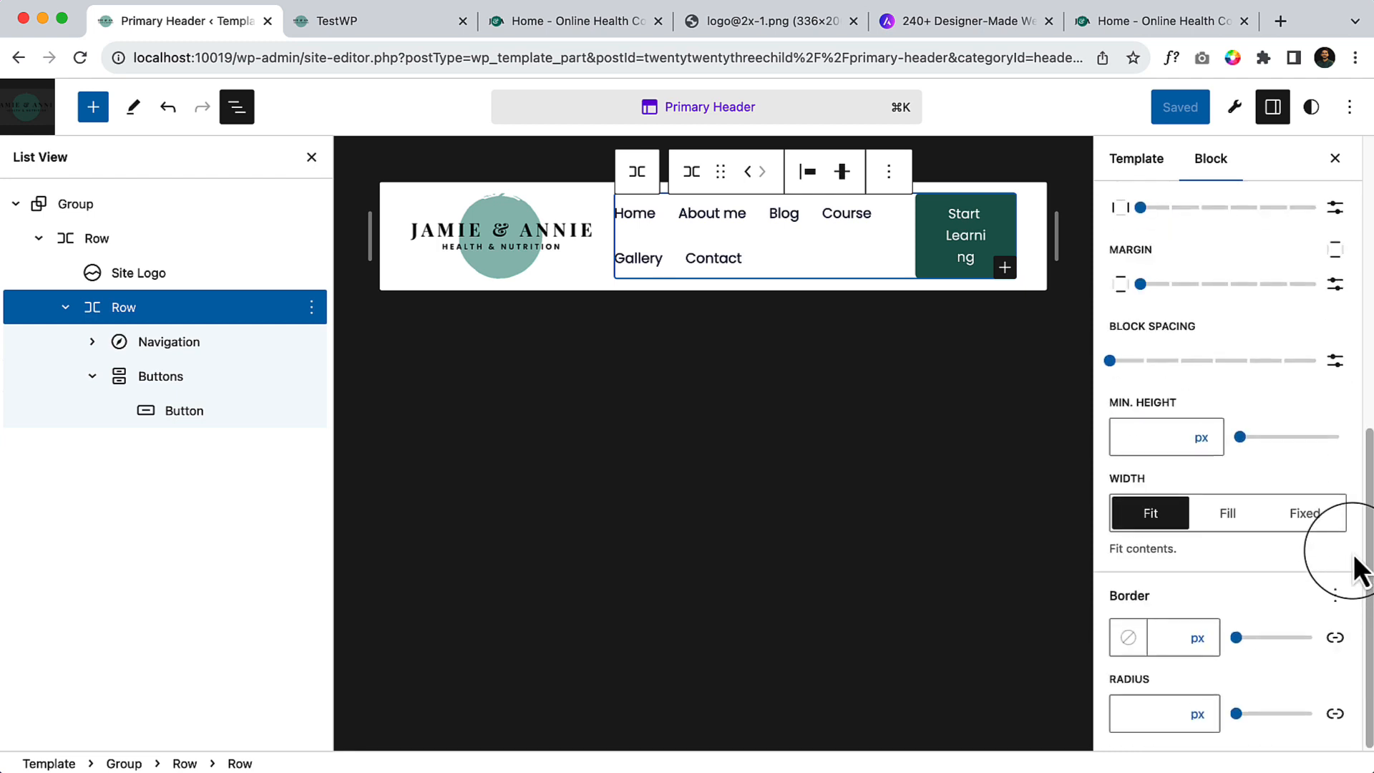
scroll(1224, 530, up, 10)
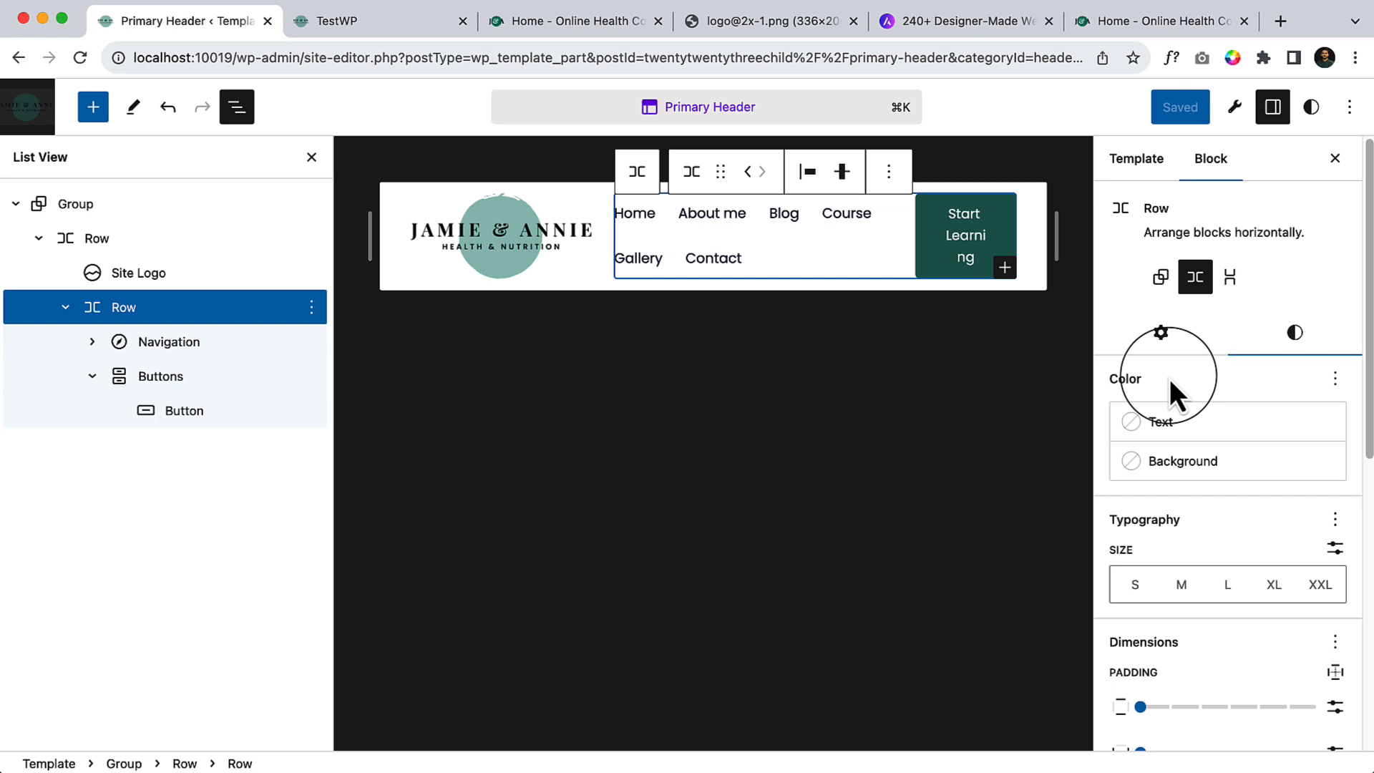
scroll(1169, 379, down, 10)
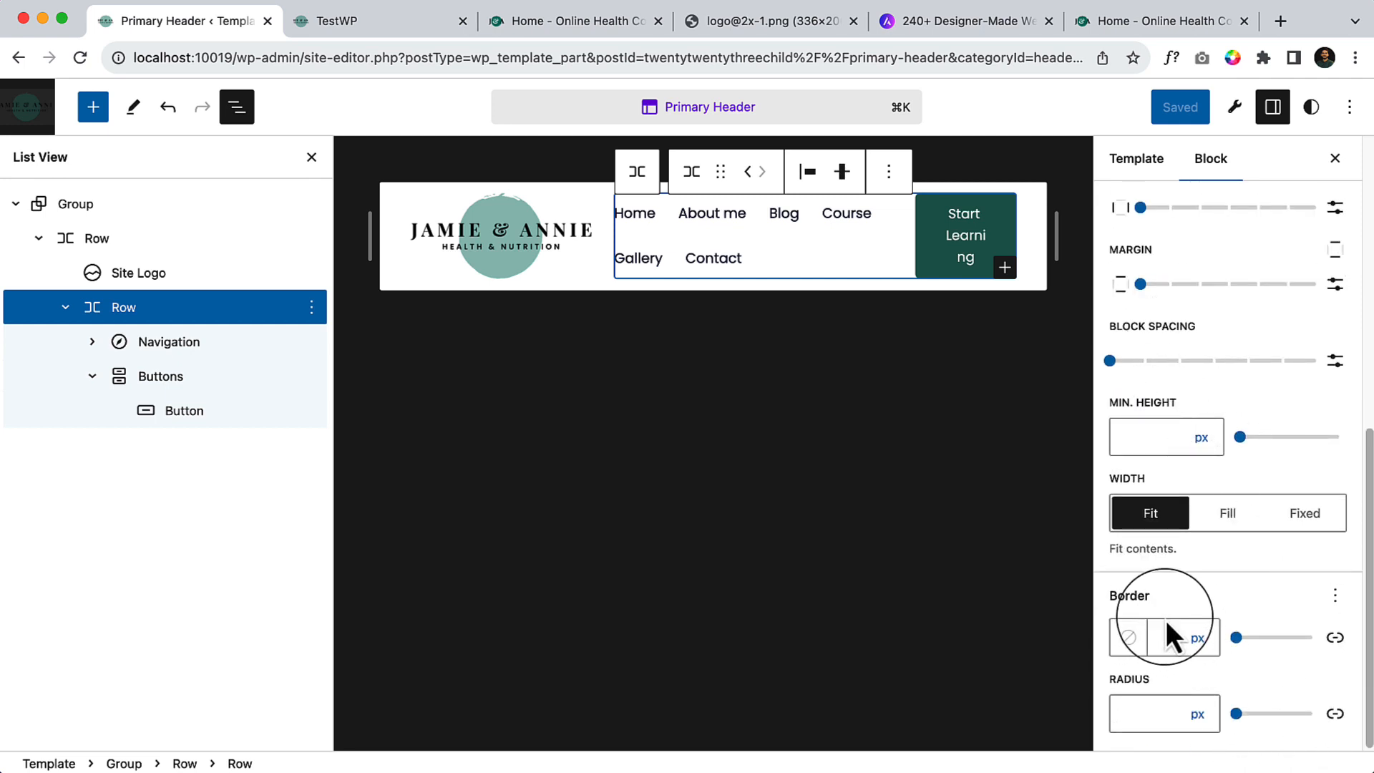
scroll(1251, 584, up, 5)
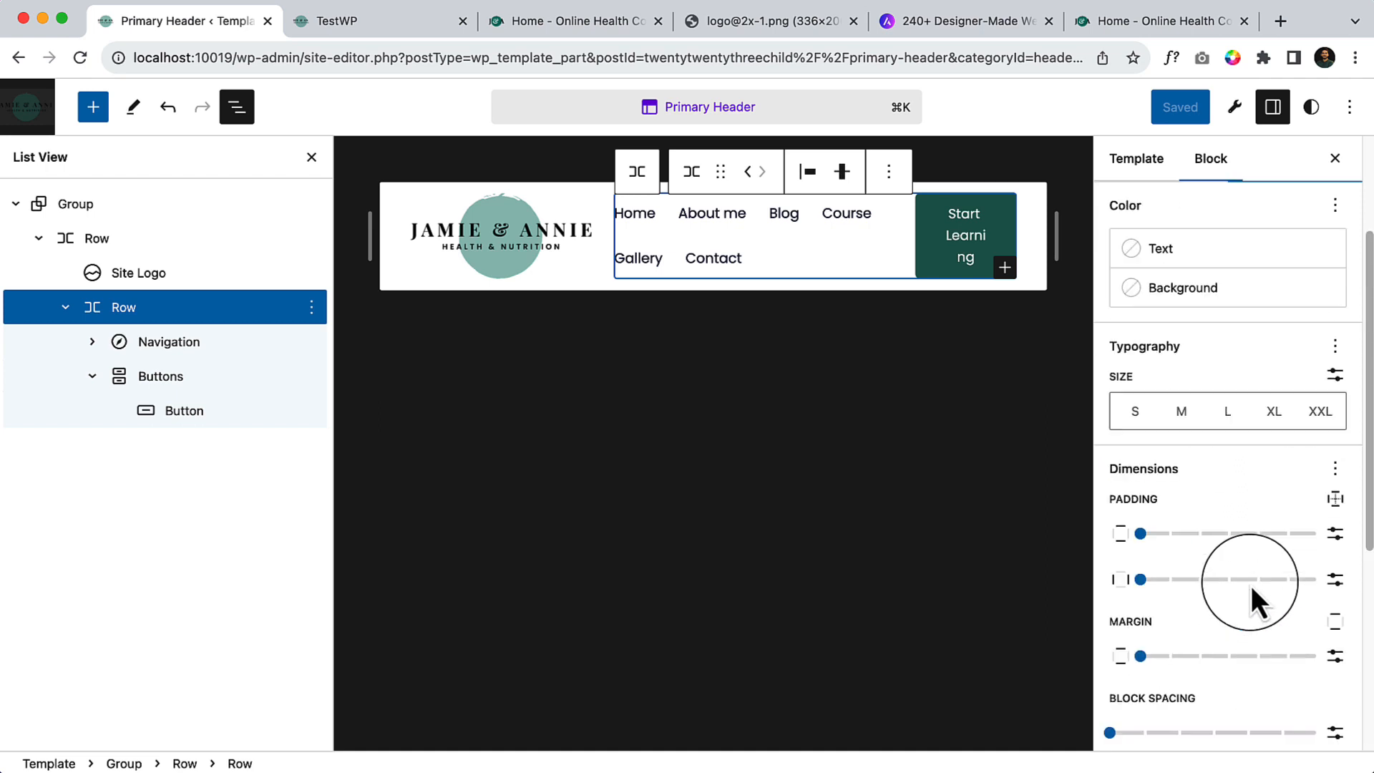
Step: Examine the outer Group block's layout, position and advanced settings as well as its style options
click(107, 208)
scroll(1243, 501, down, 3)
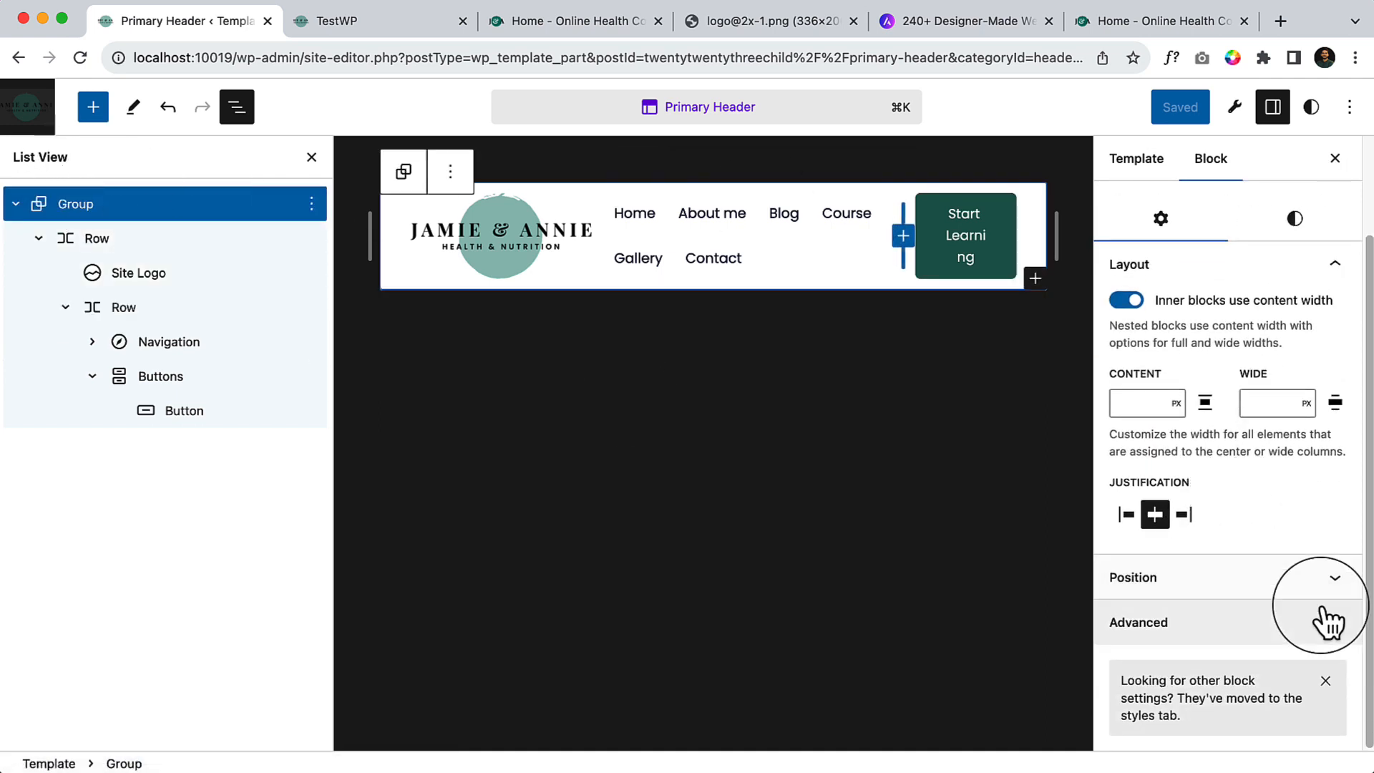
click(1333, 580)
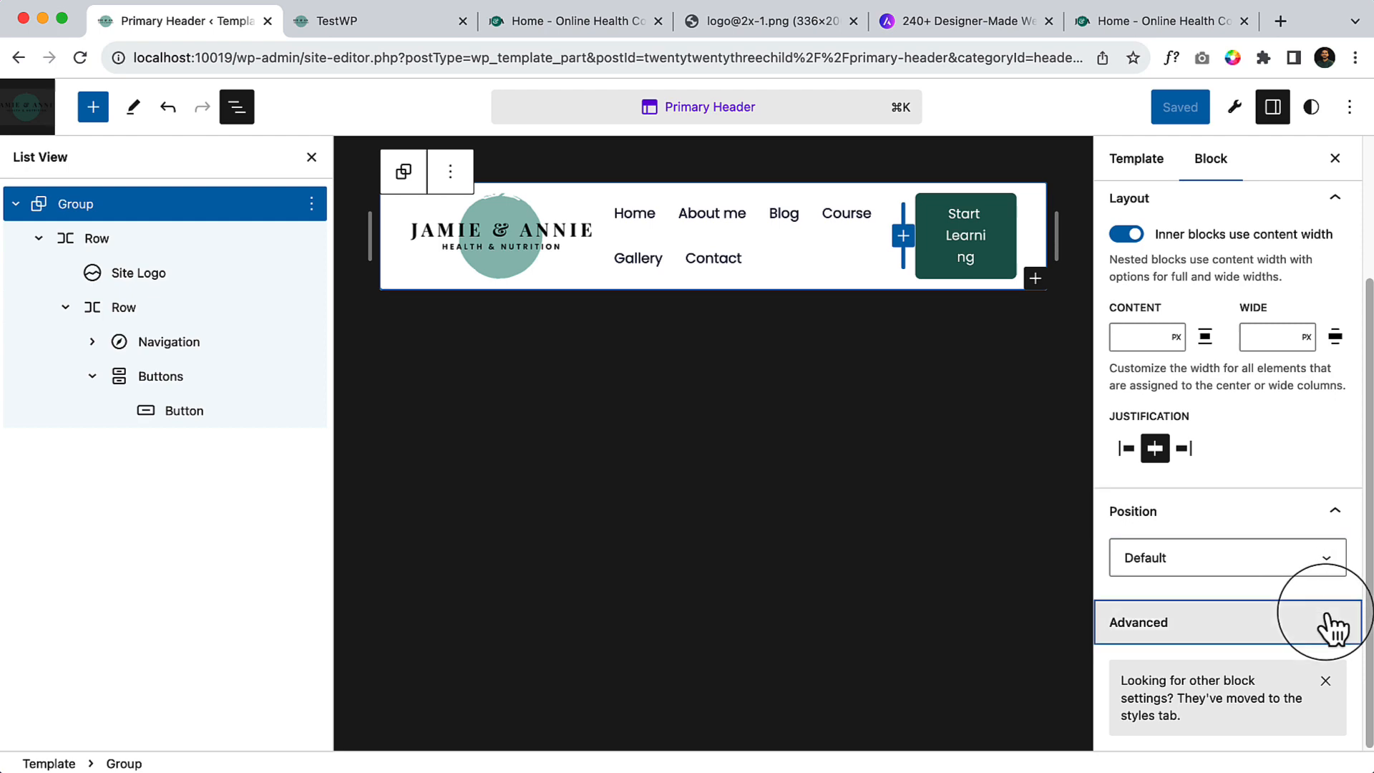
click(1328, 622)
scroll(1333, 626, down, 5)
scroll(1324, 616, up, 10)
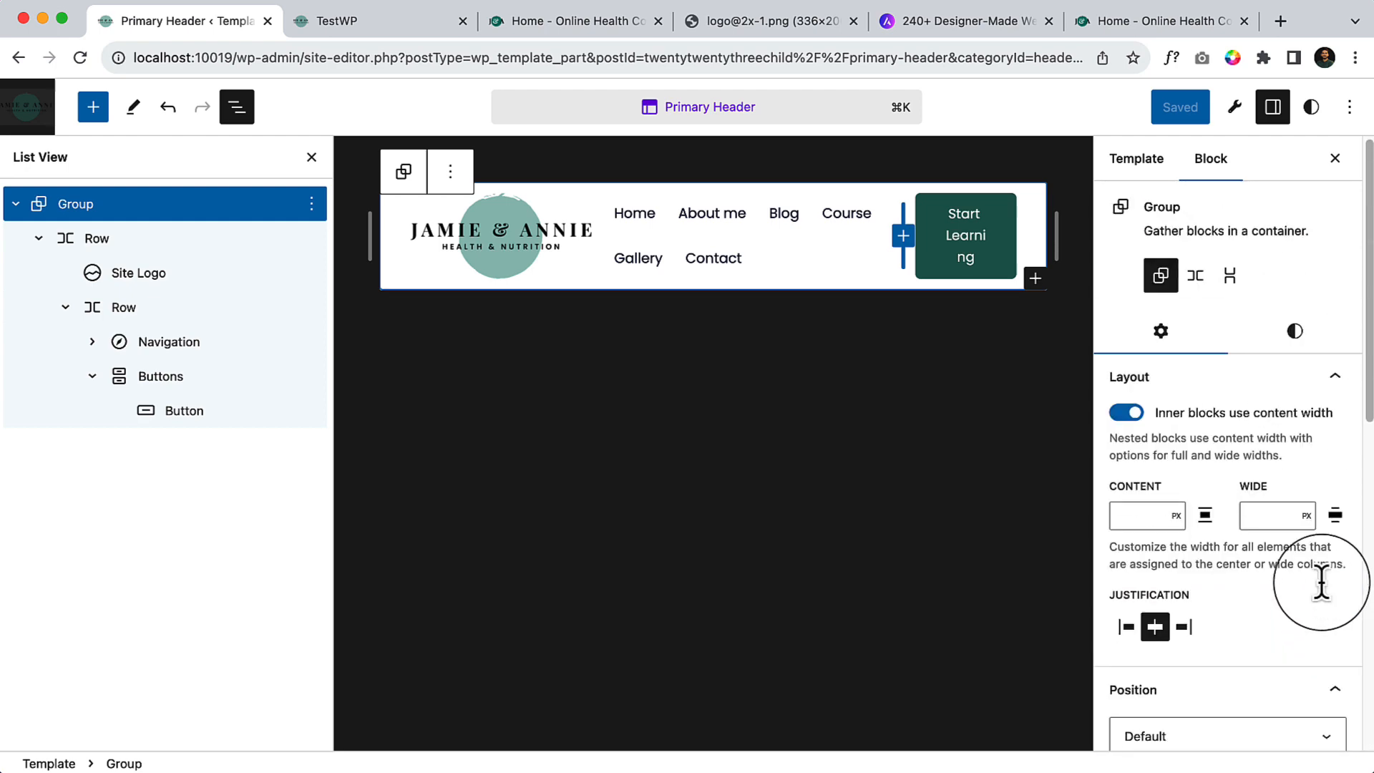
click(1275, 347)
scroll(1274, 613, down, 8)
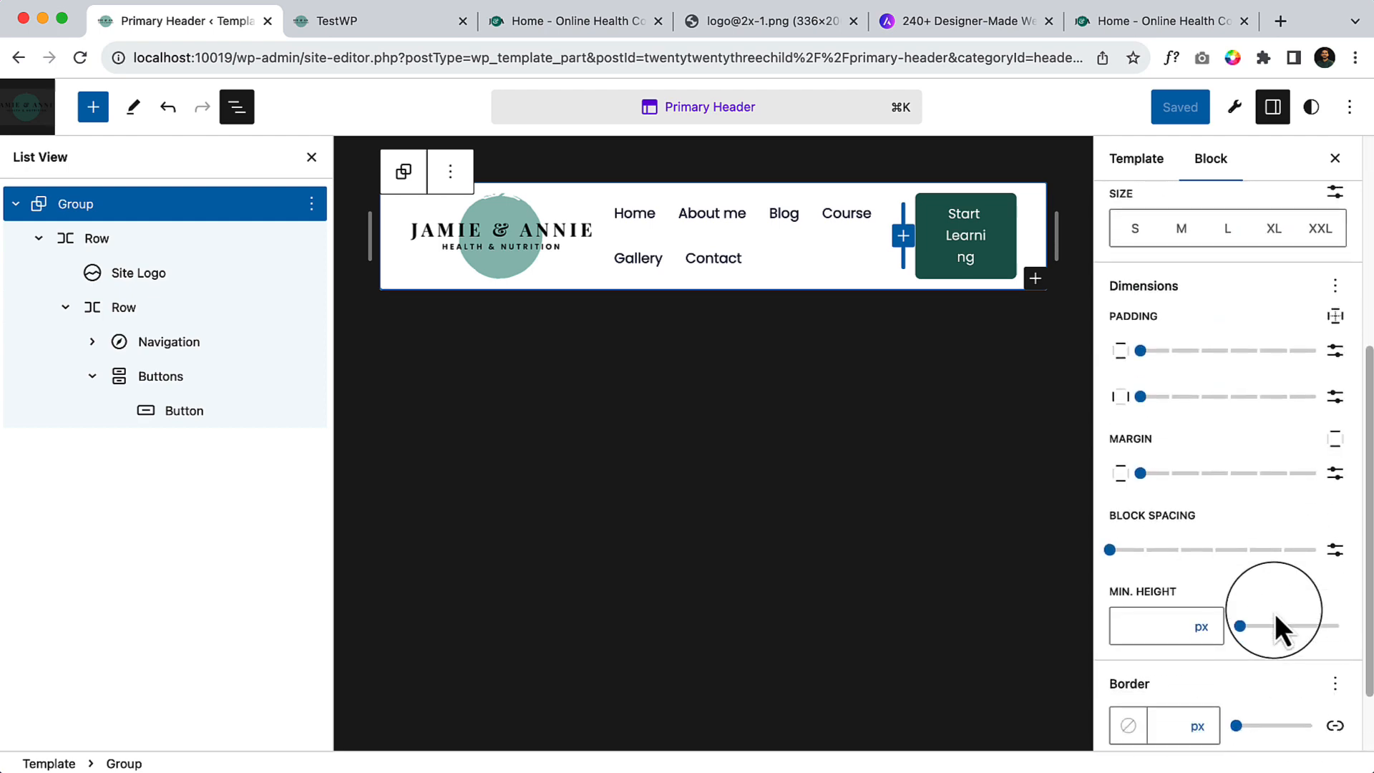
scroll(1277, 614, up, 8)
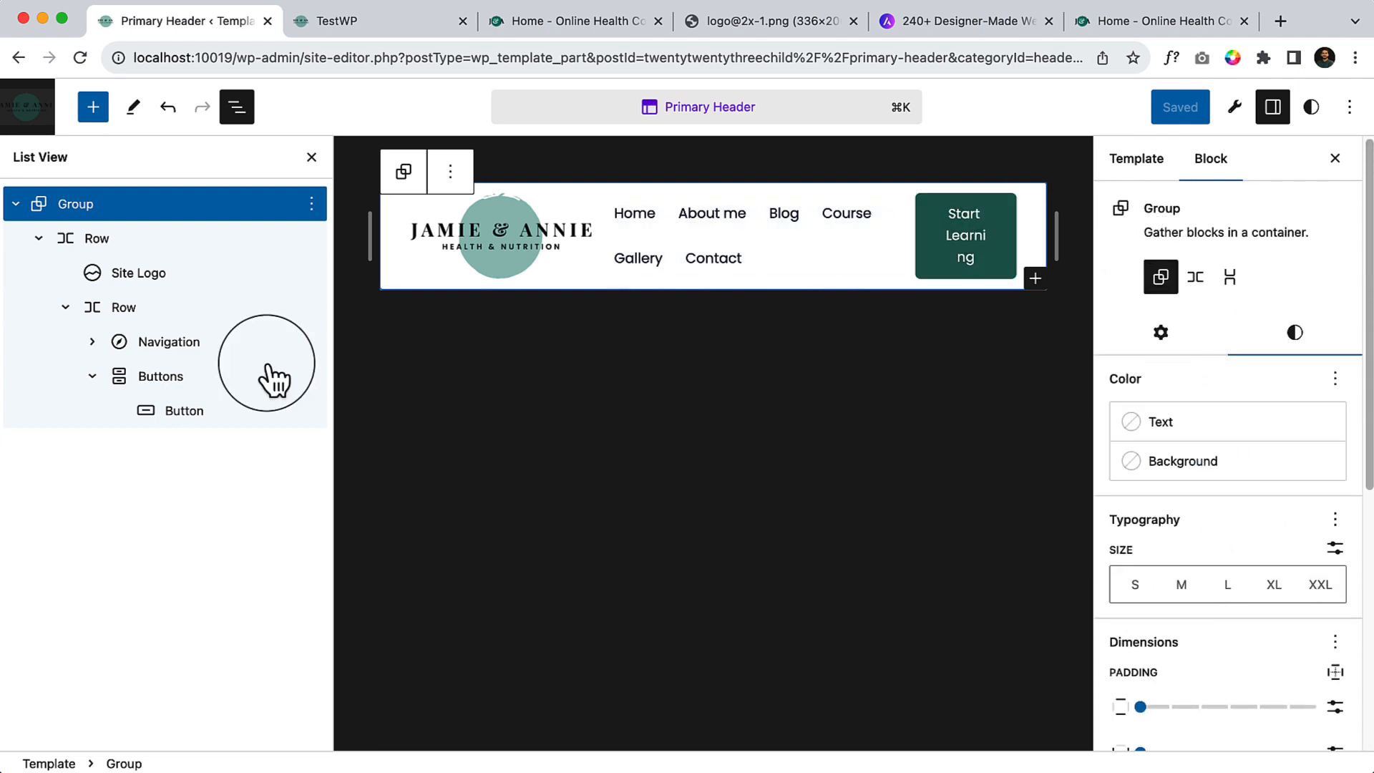
Step: Recheck the Buttons block's settings and style options, dismissing the notice about relocated block settings
click(175, 422)
click(189, 390)
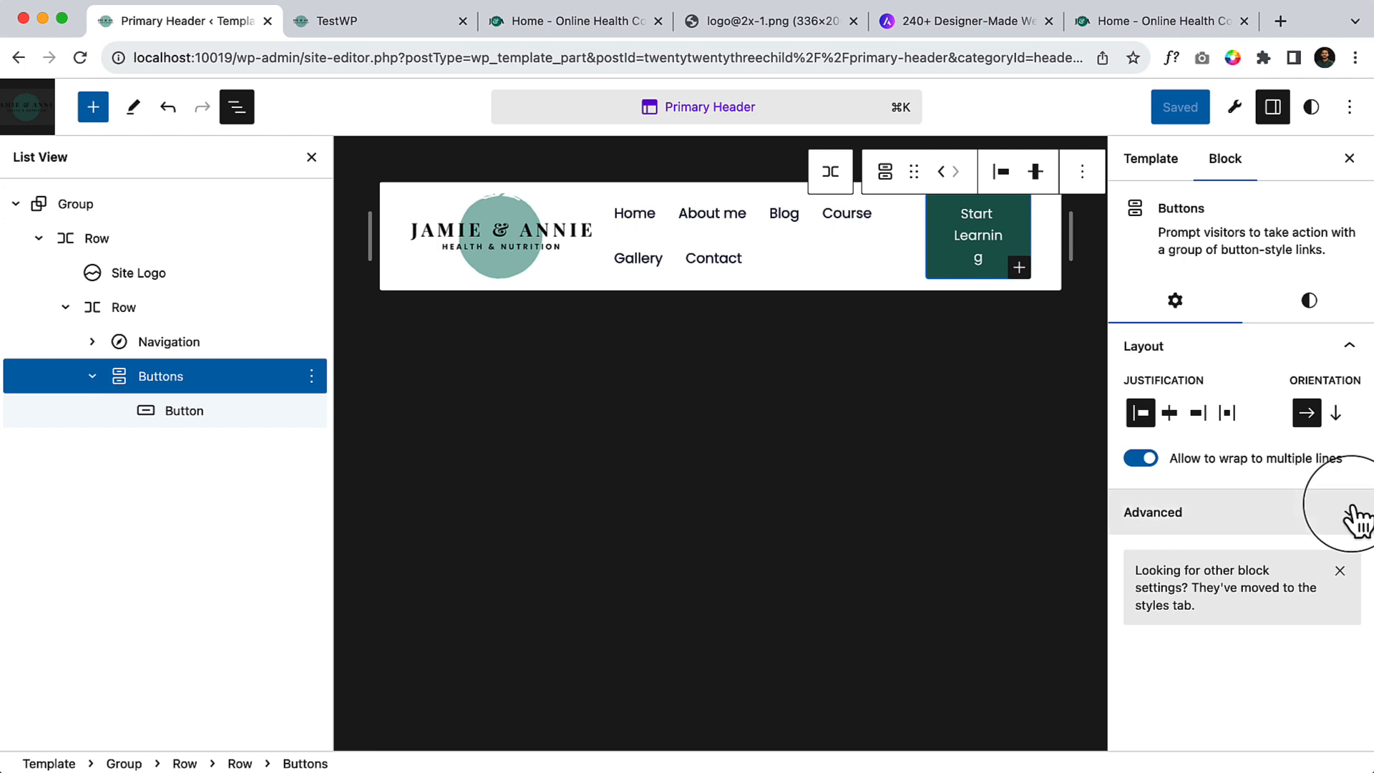
click(1340, 581)
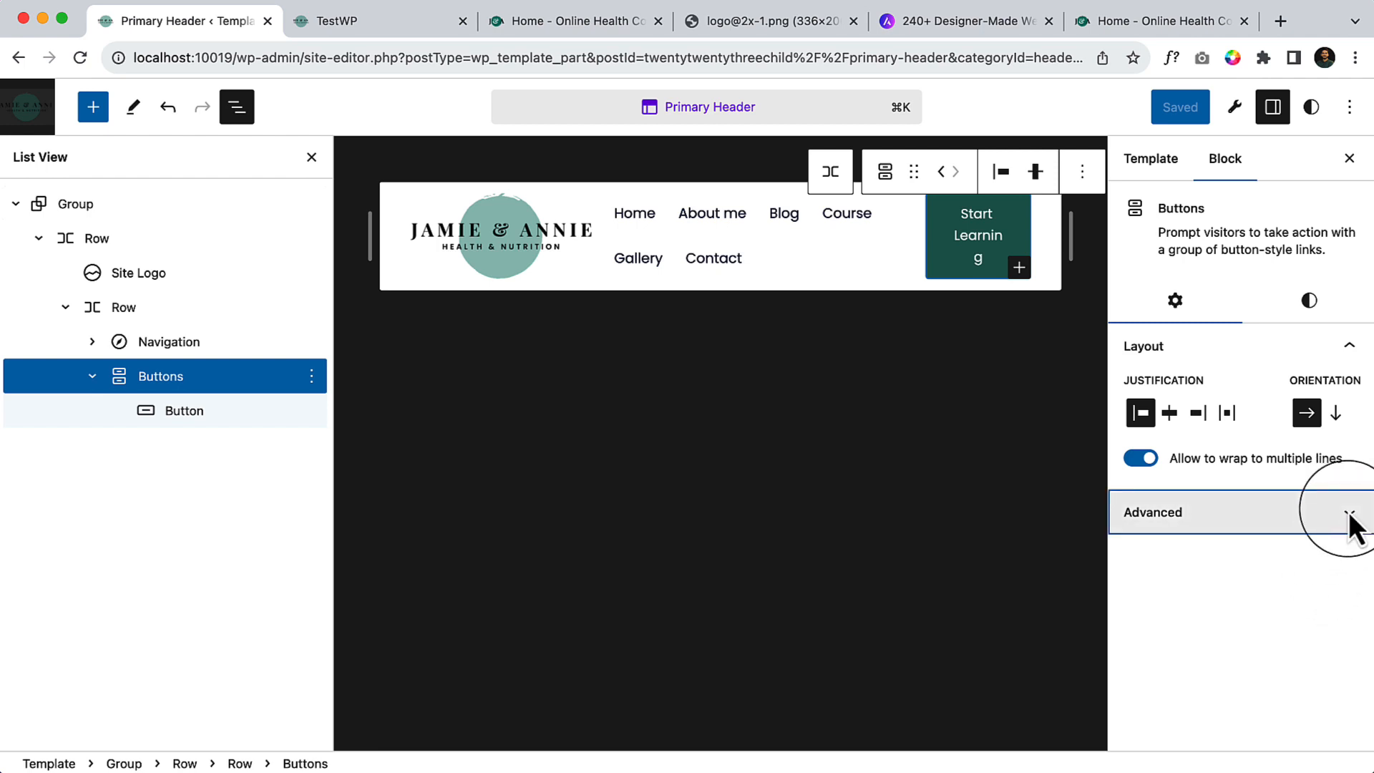
click(1326, 315)
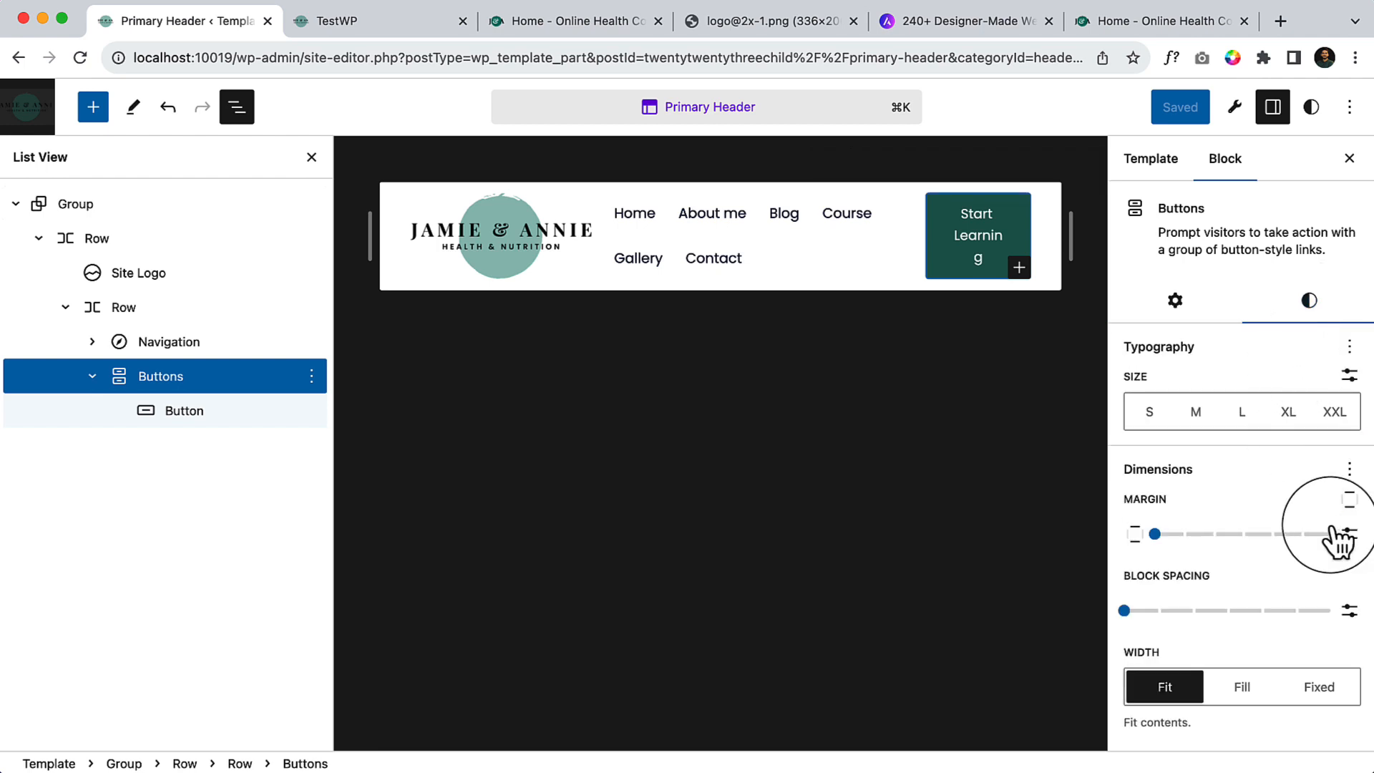
click(1199, 315)
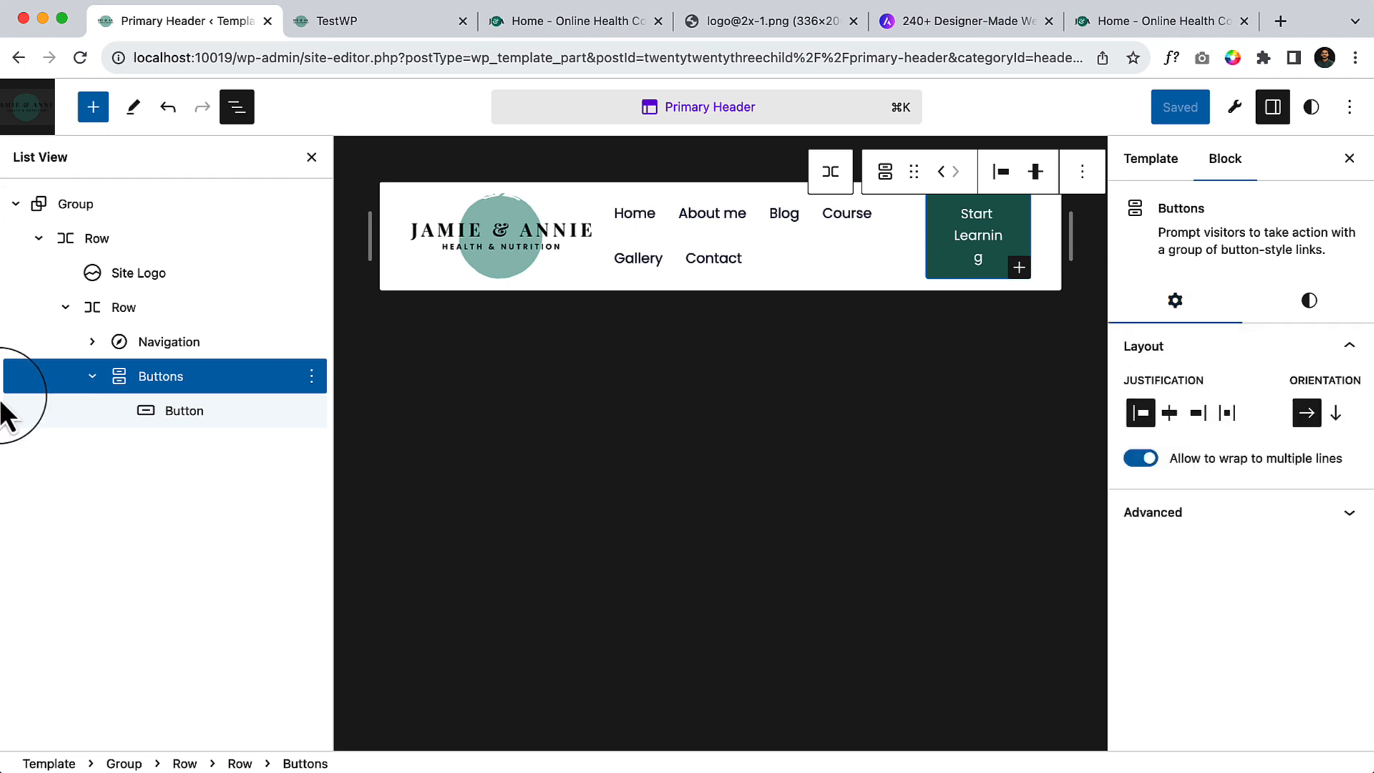
Step: Assign the additional CSS class hide-button-on-phone to the Buttons block and copy the class name
click(1248, 512)
click(1203, 571)
scroll(1205, 573, down, 3)
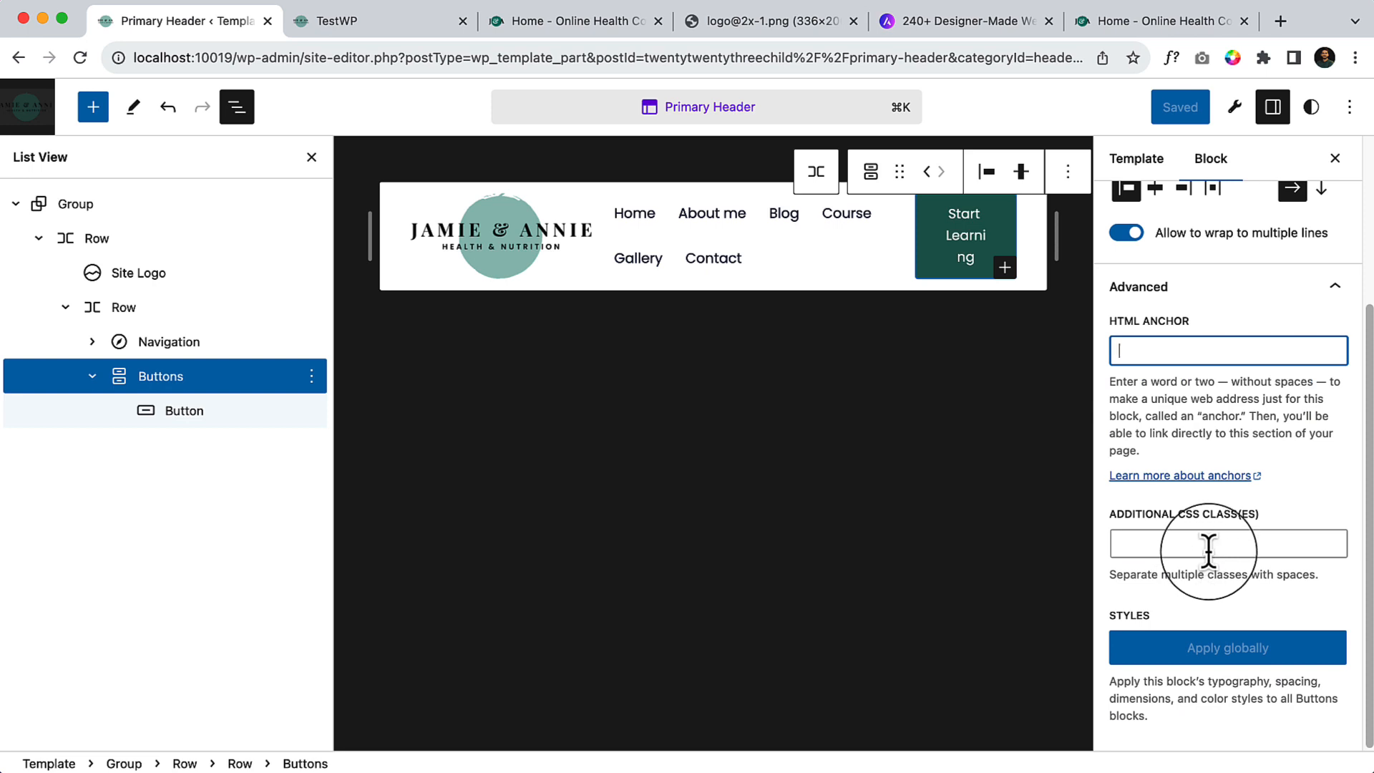
click(1209, 549)
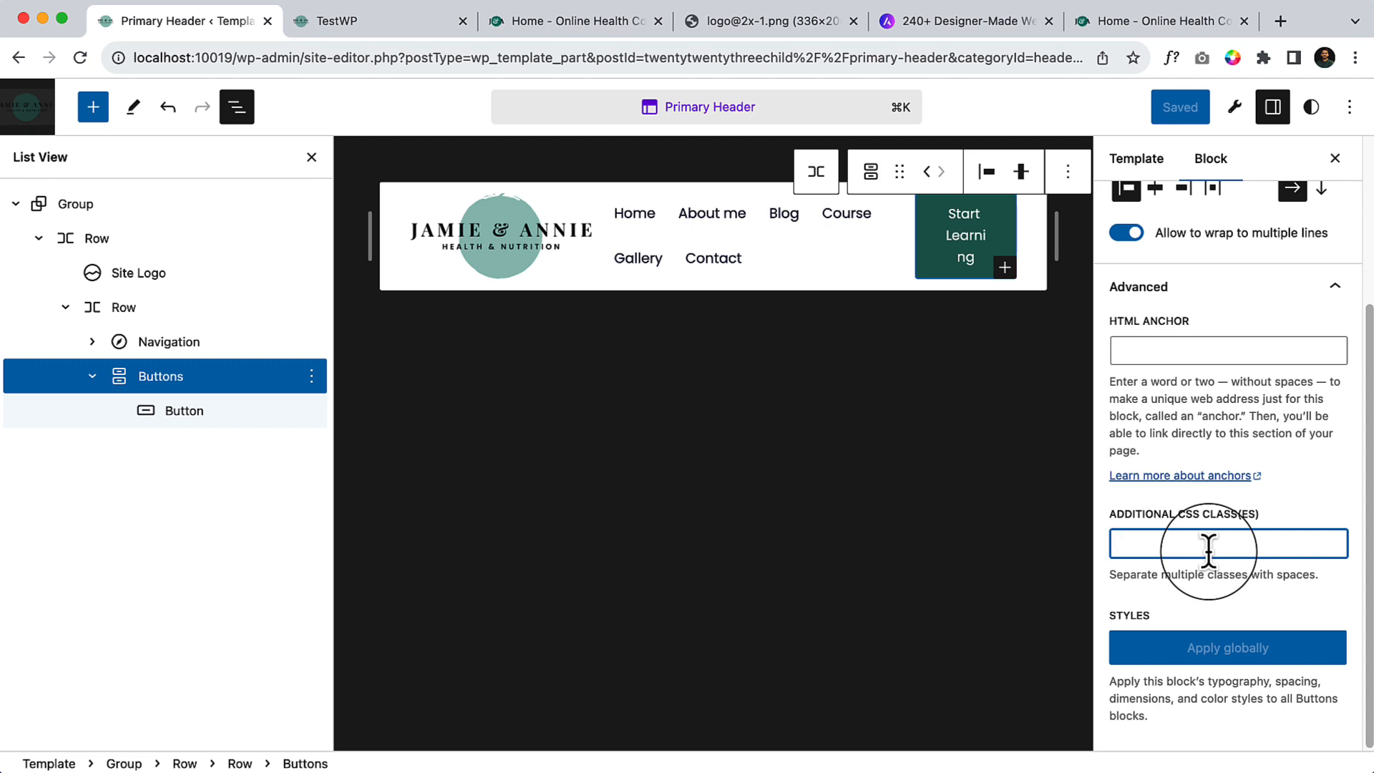
text(hide-button)
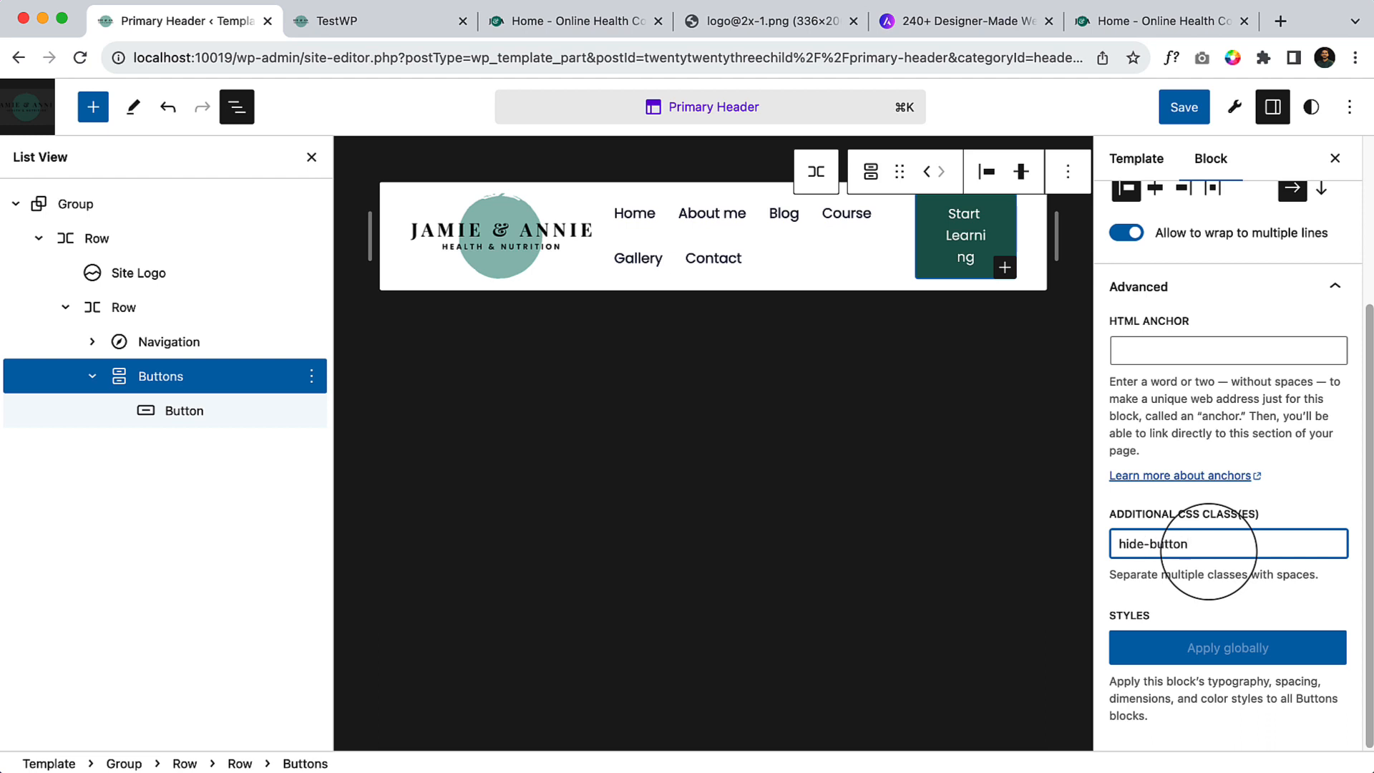
key(super+a)
key(Right)
key(super+a)
key(super+c)
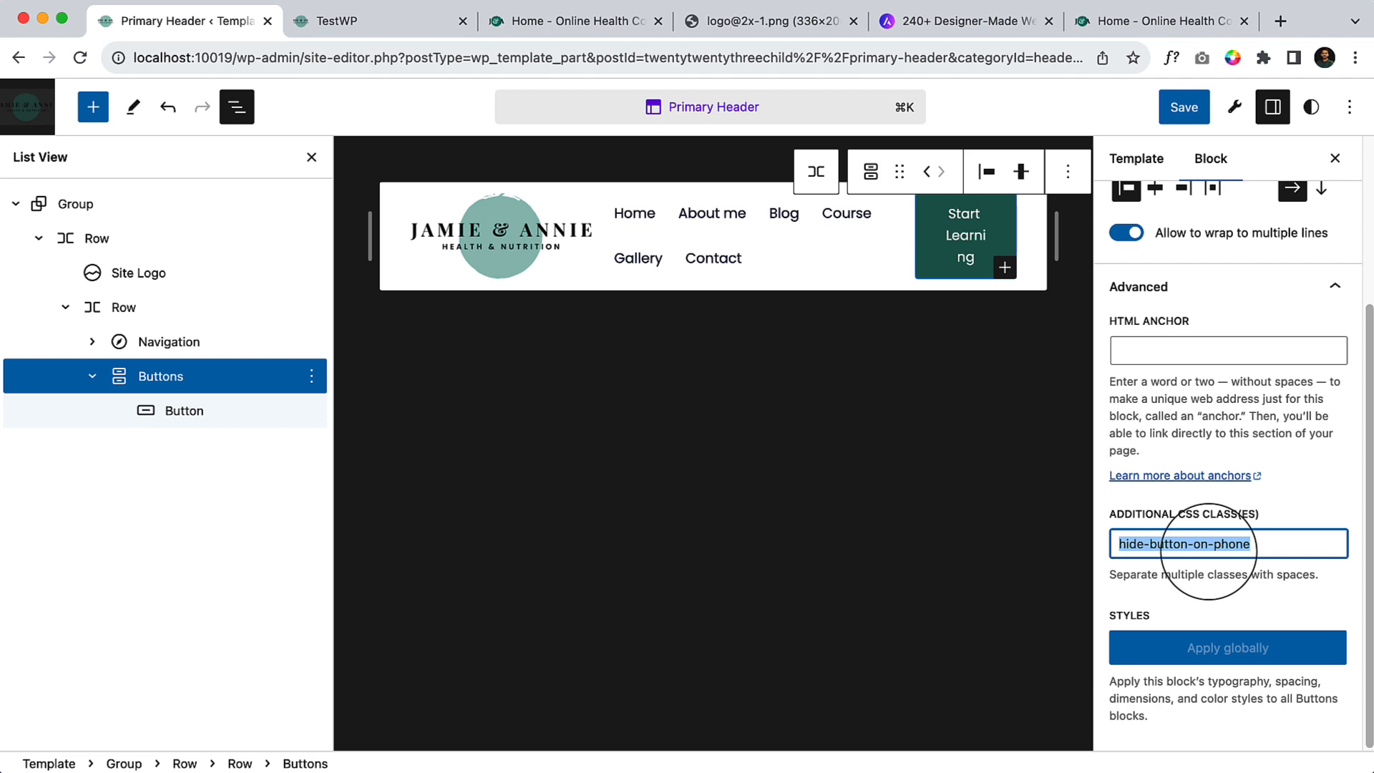
Step: Open the site's Additional CSS and add an empty media query for screens with a max-width of 425px
click(1312, 107)
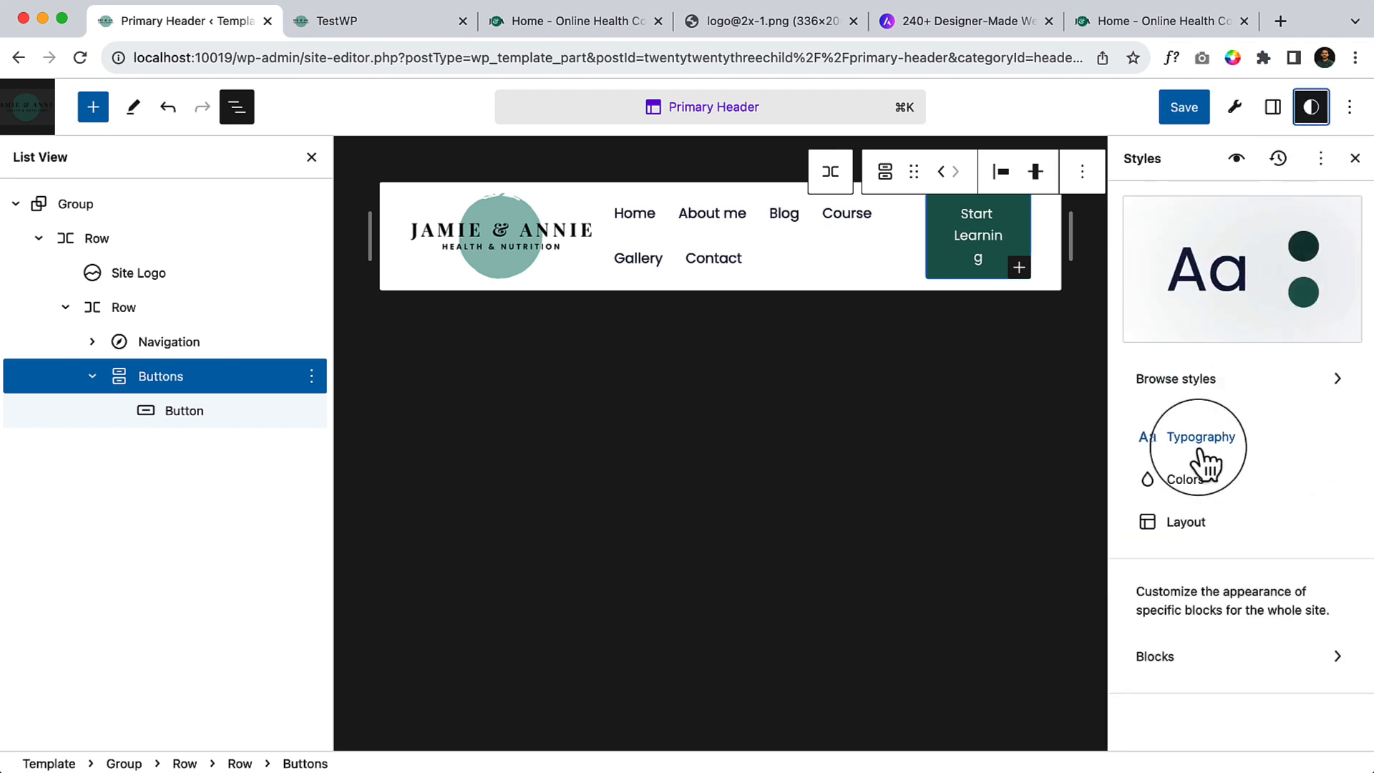
click(1322, 159)
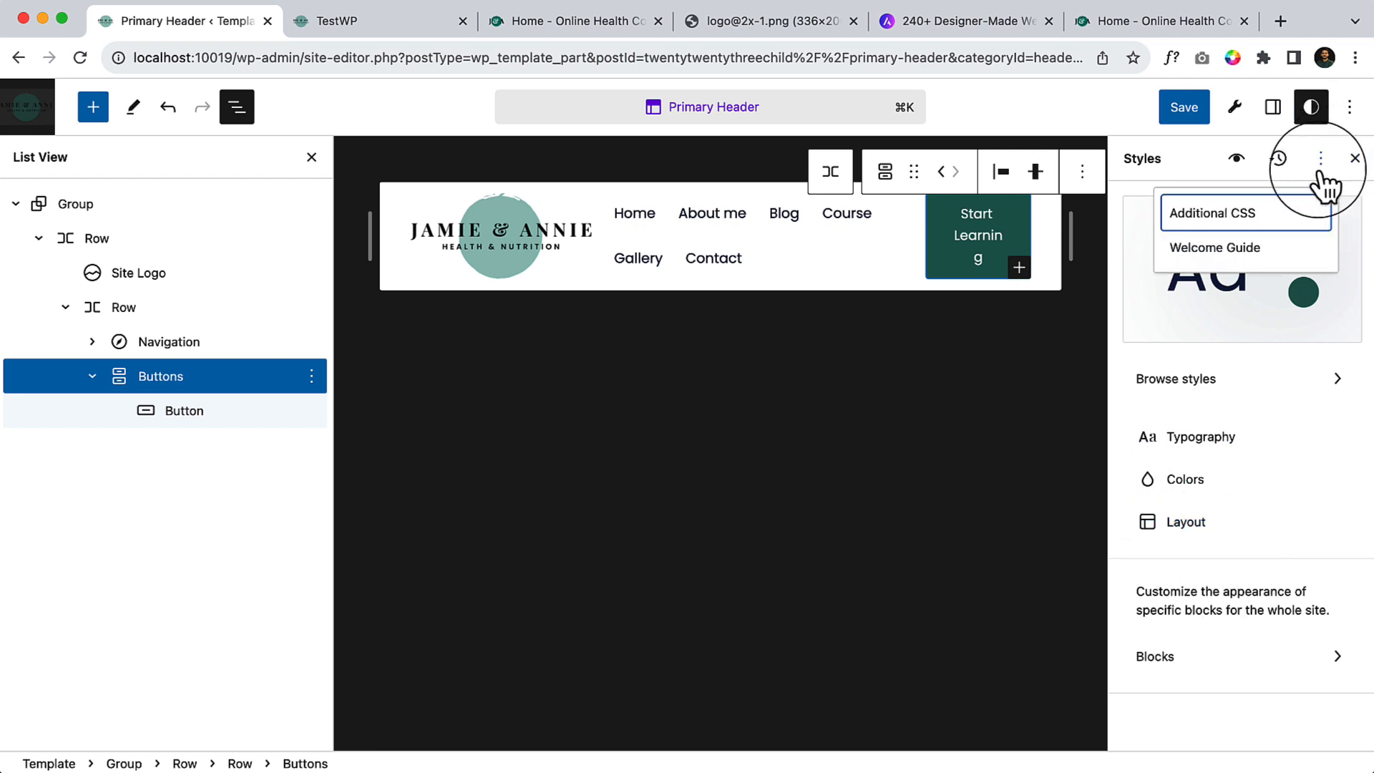
click(1208, 214)
click(1177, 362)
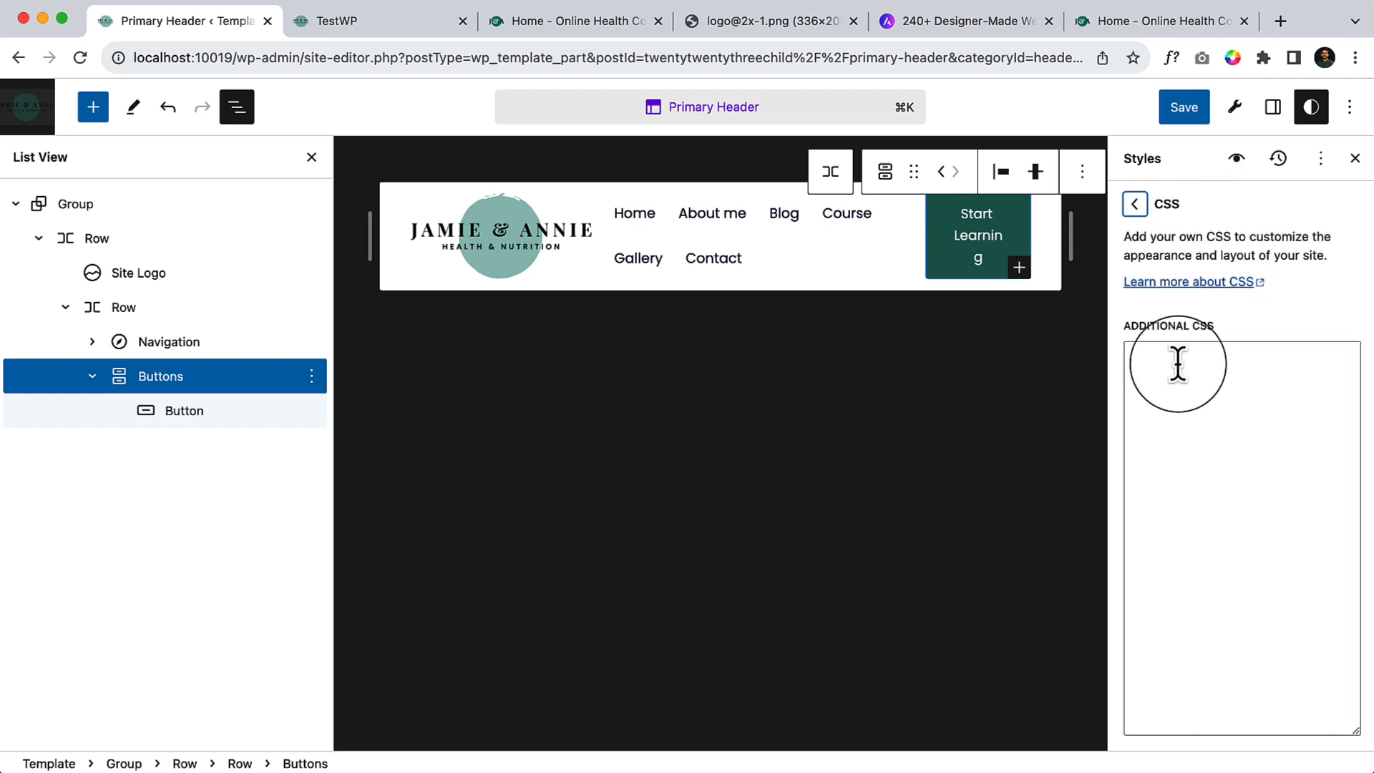
text(@)
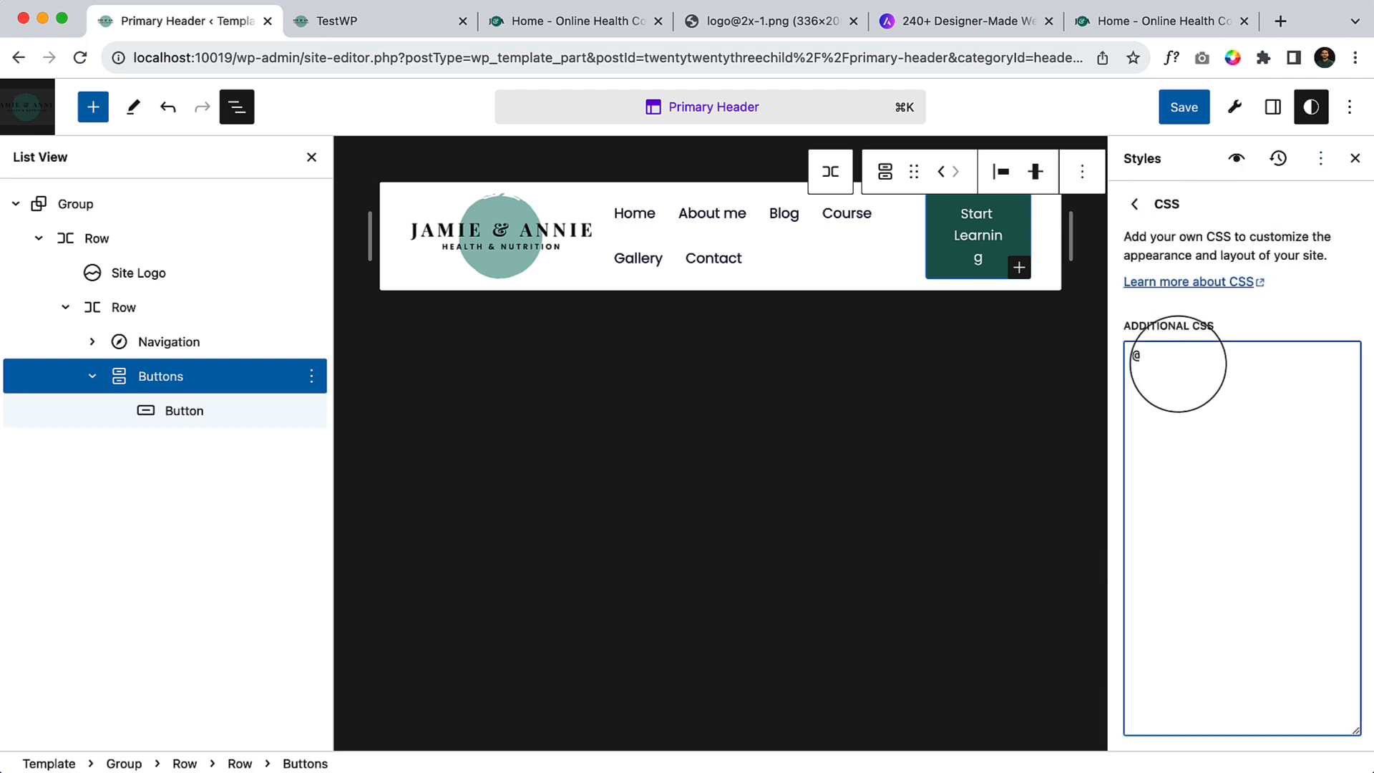
text(media screen and (max)
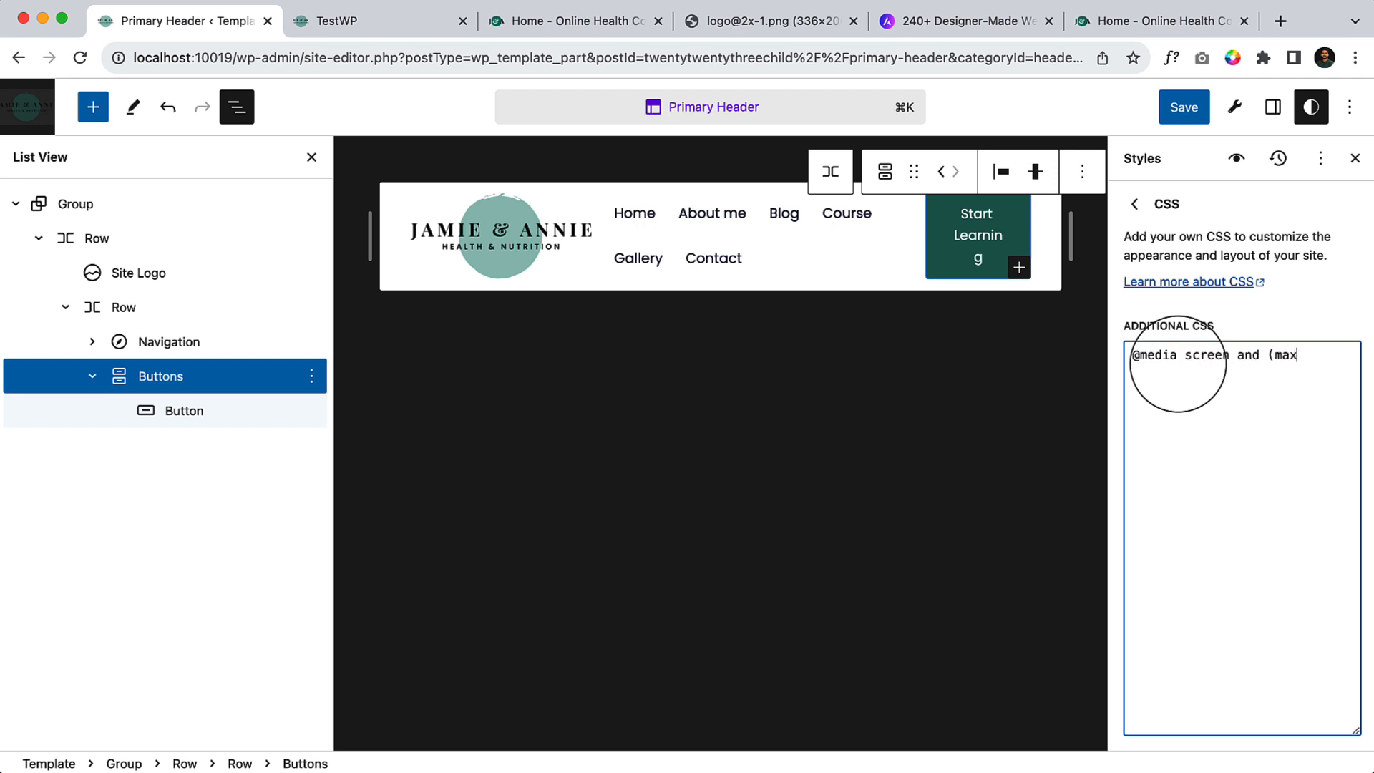
text(-width: 425px){)
key(Tab)
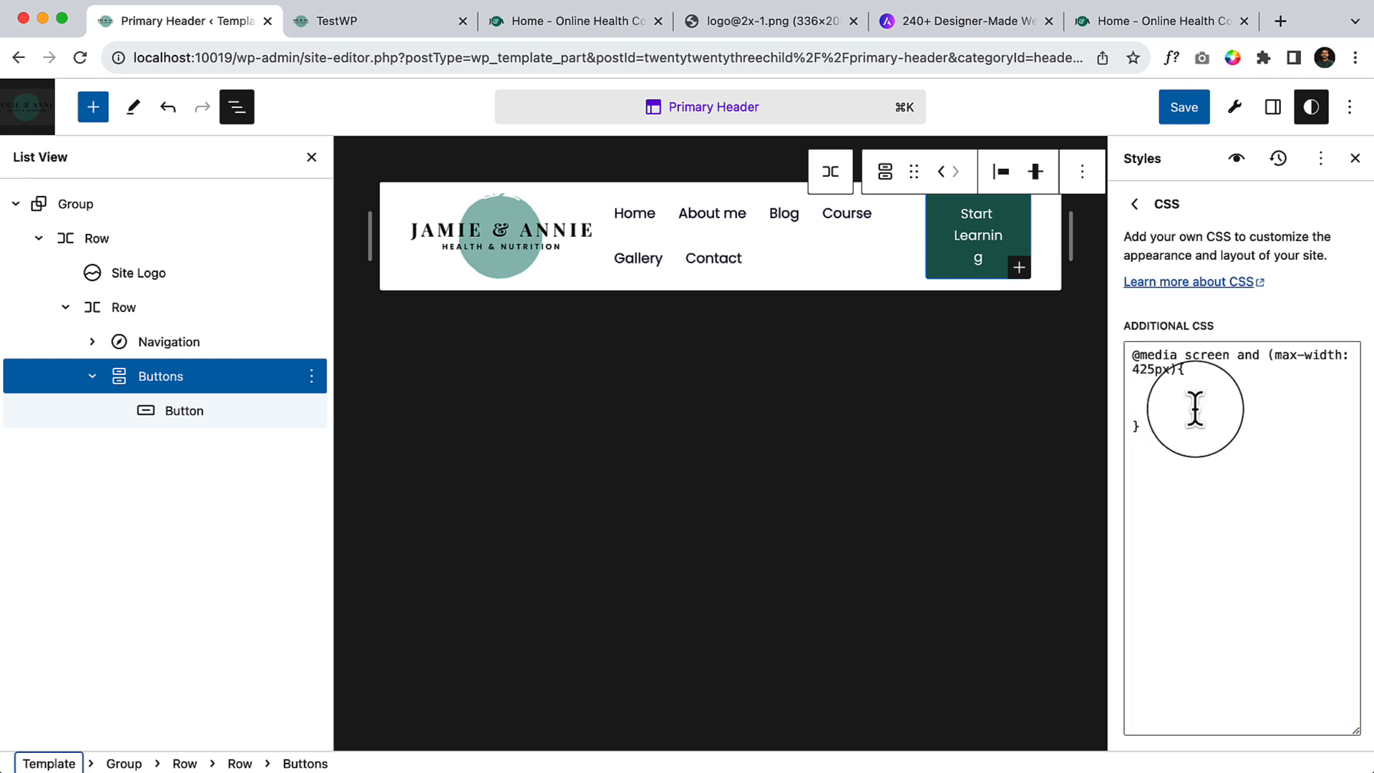
Step: Inside the media query, add a .hide-button-on-phone rule with display:none using the copied class name
click(1171, 399)
text(.)
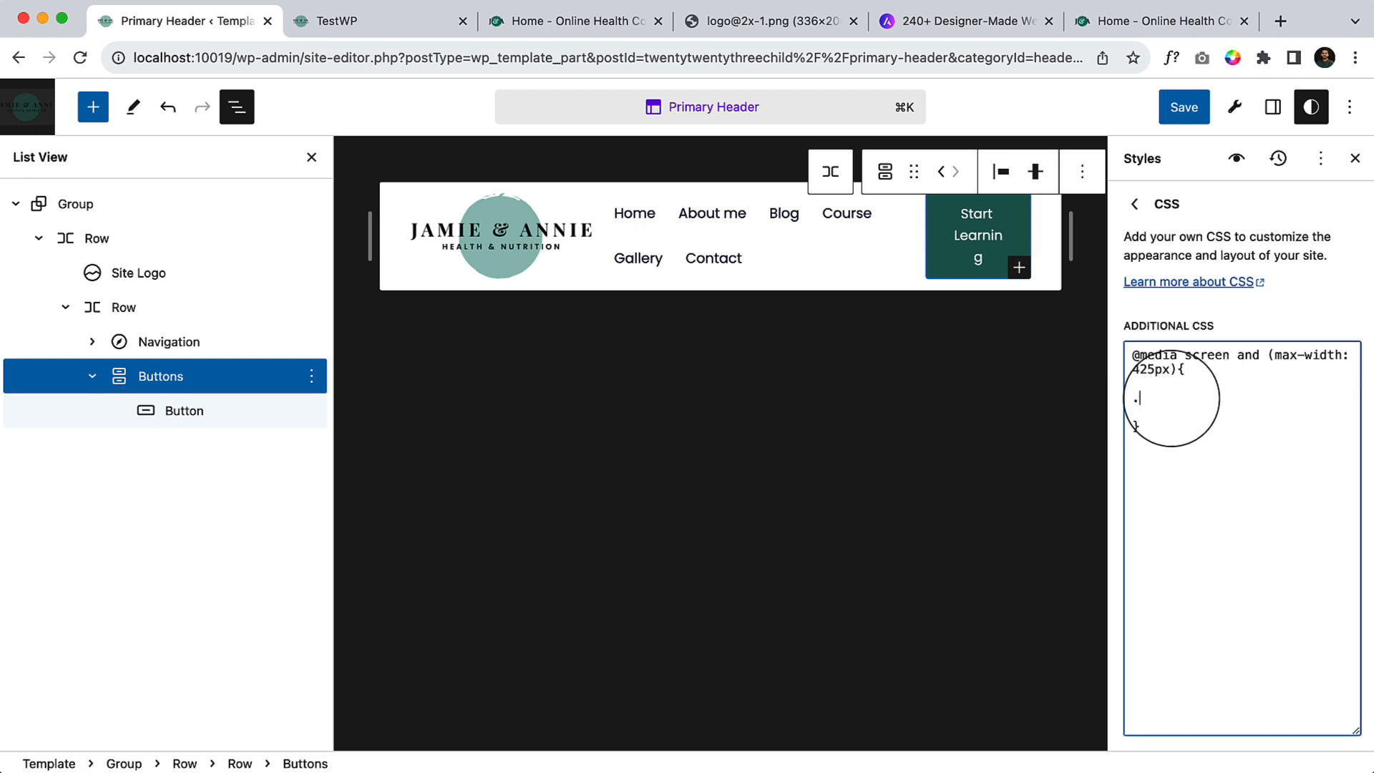
key(super+v)
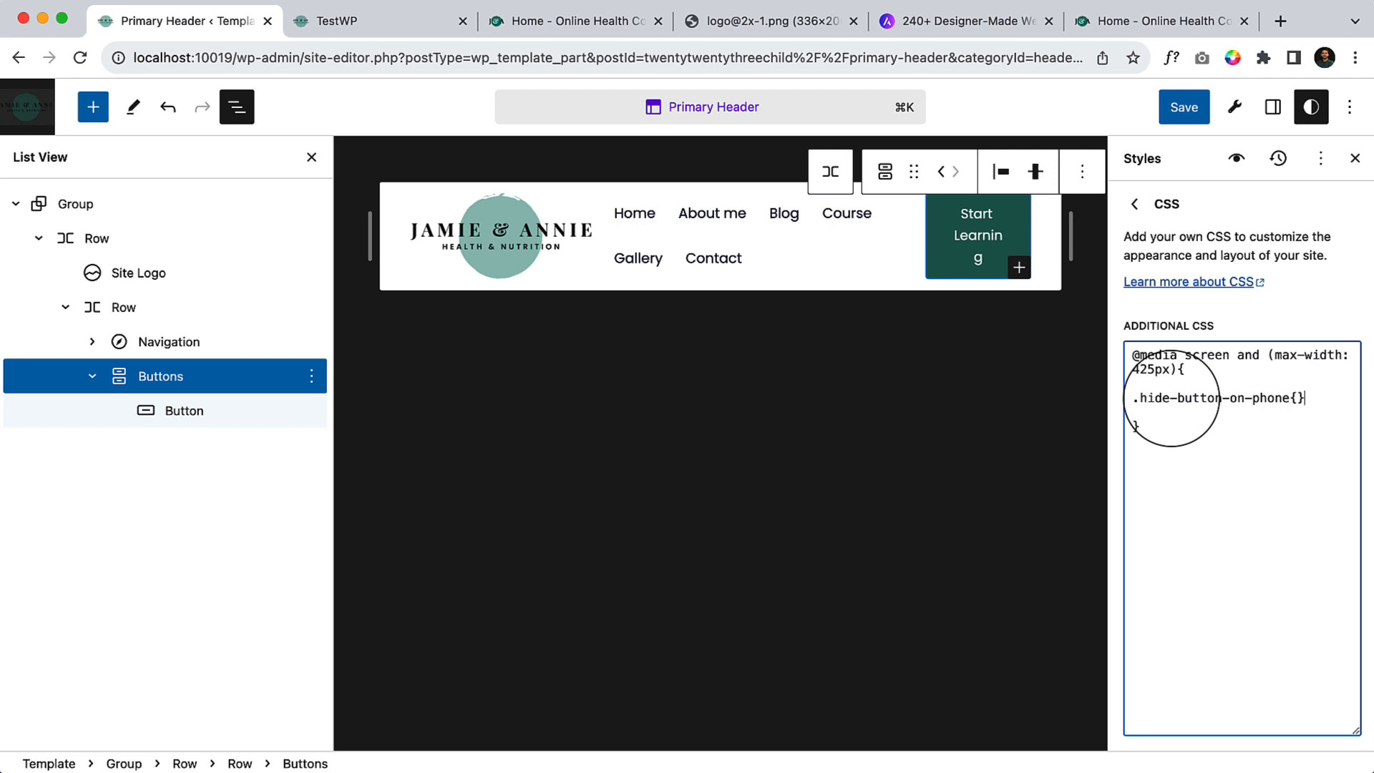
text({)
key(Return)
key(Return)
text(display:none;)
Step: Review the finished media query and its class selector, and save the site changes
drag(1159, 466, 1123, 346)
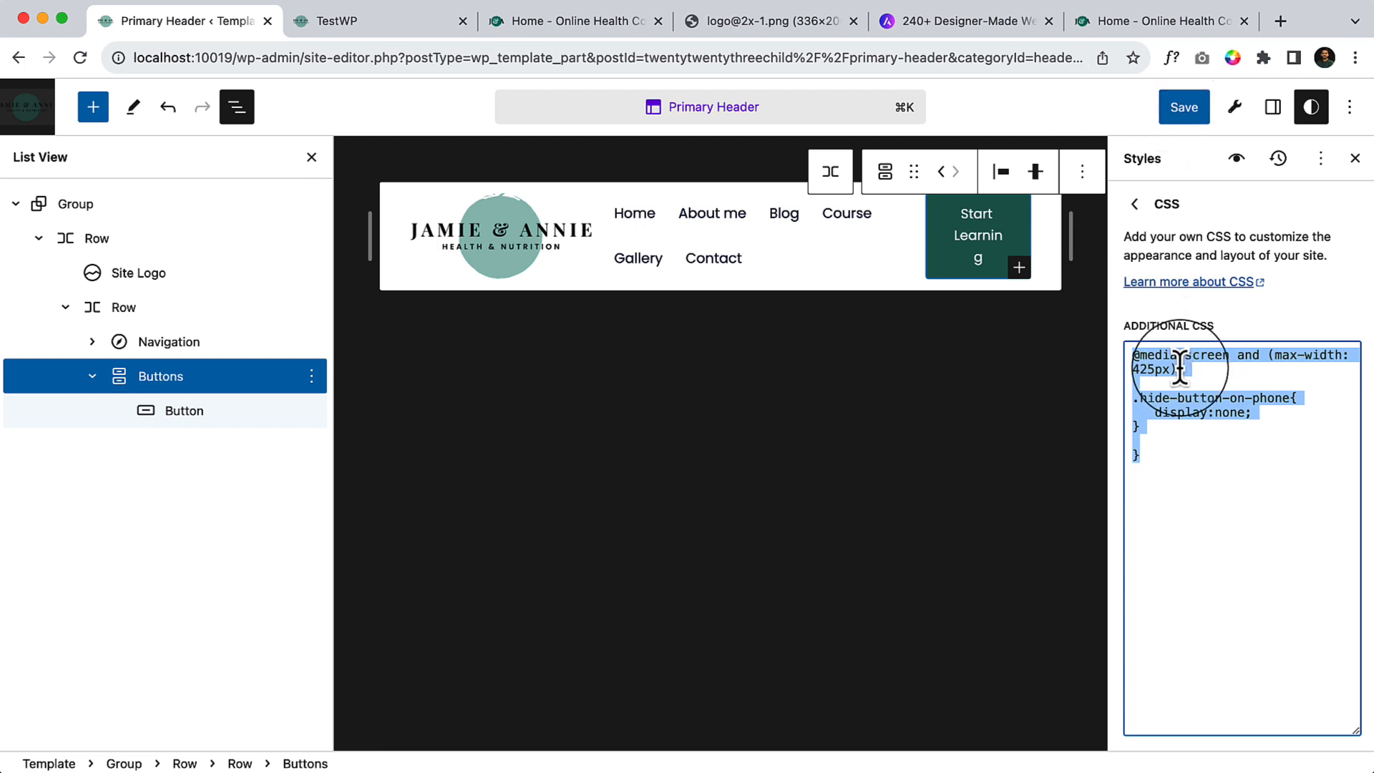
drag(1142, 397, 1283, 411)
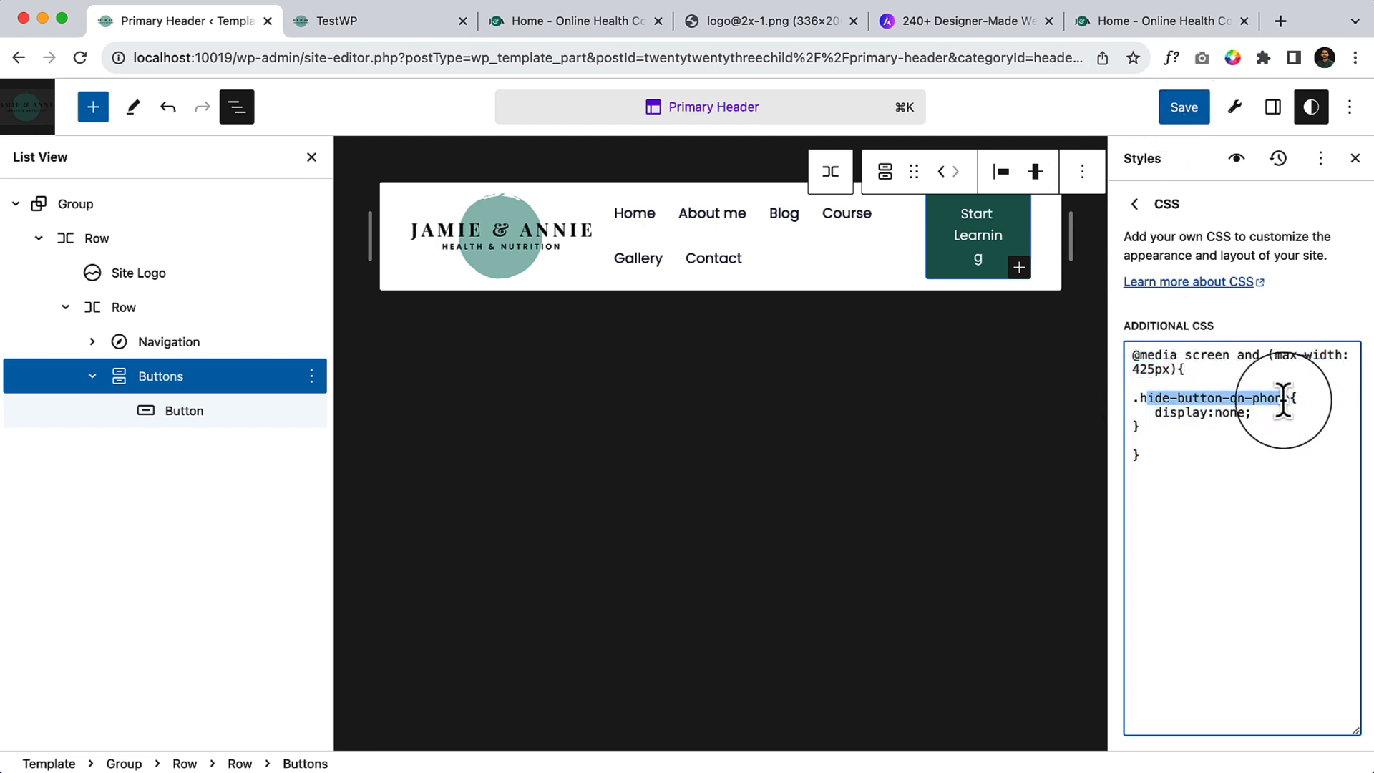
click(1285, 425)
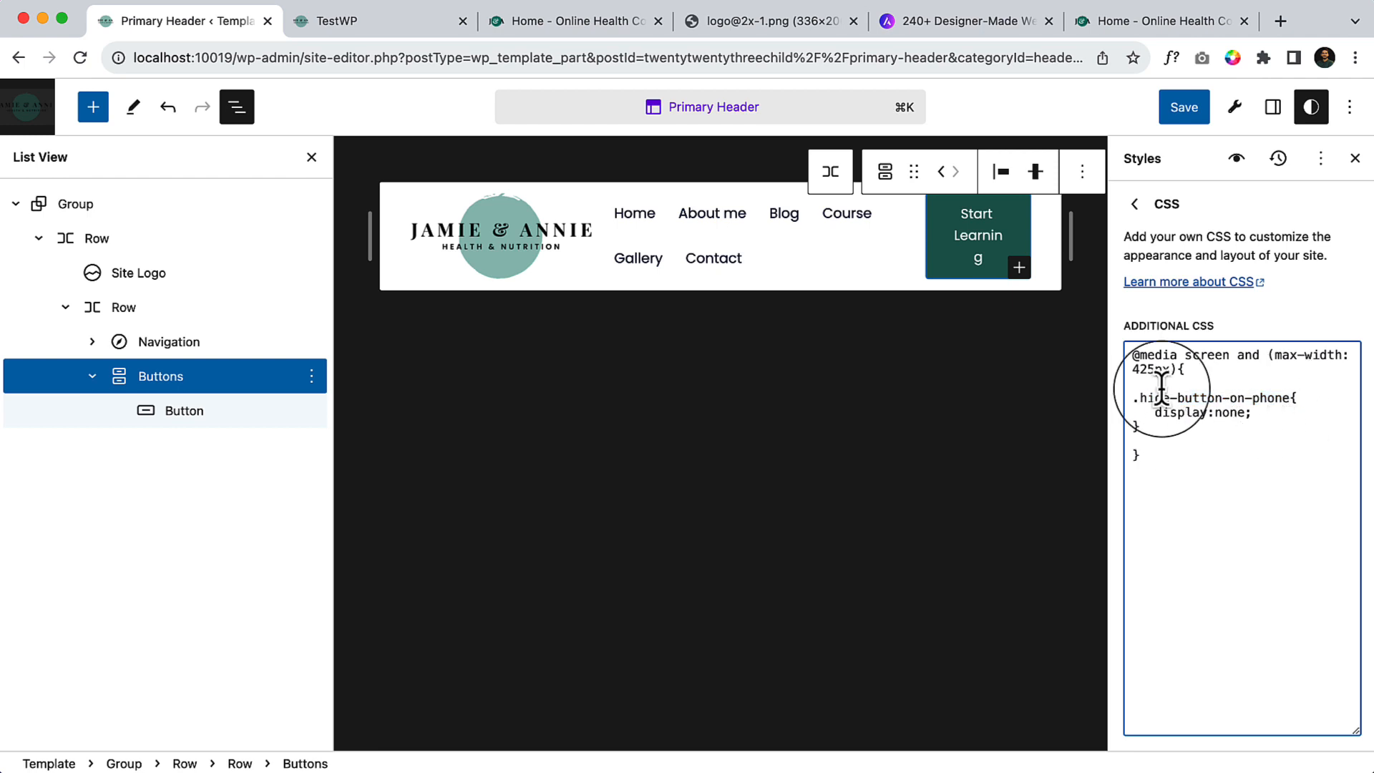
click(1177, 107)
click(1176, 109)
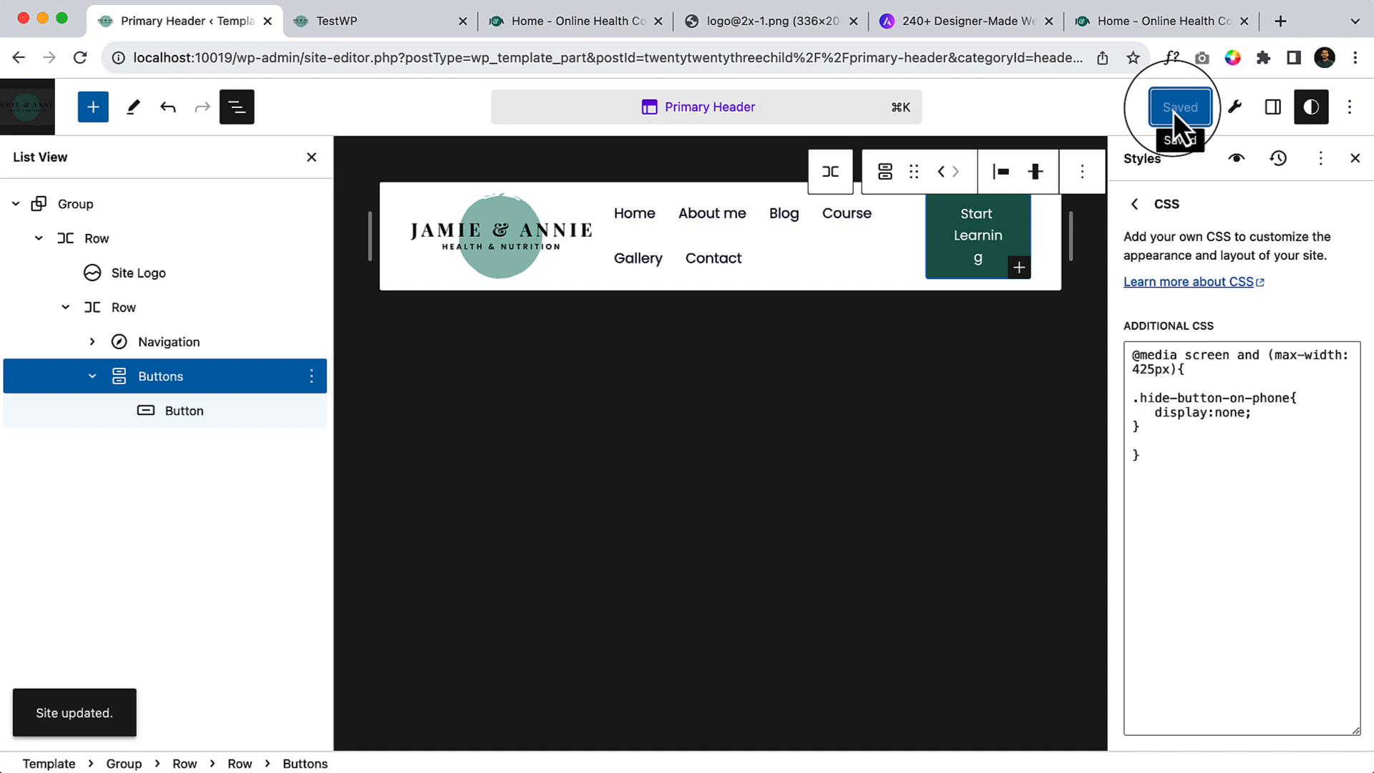
Step: Reload the TestWP home page and check the header's Start Learning button at phone widths, including 375 px
click(364, 23)
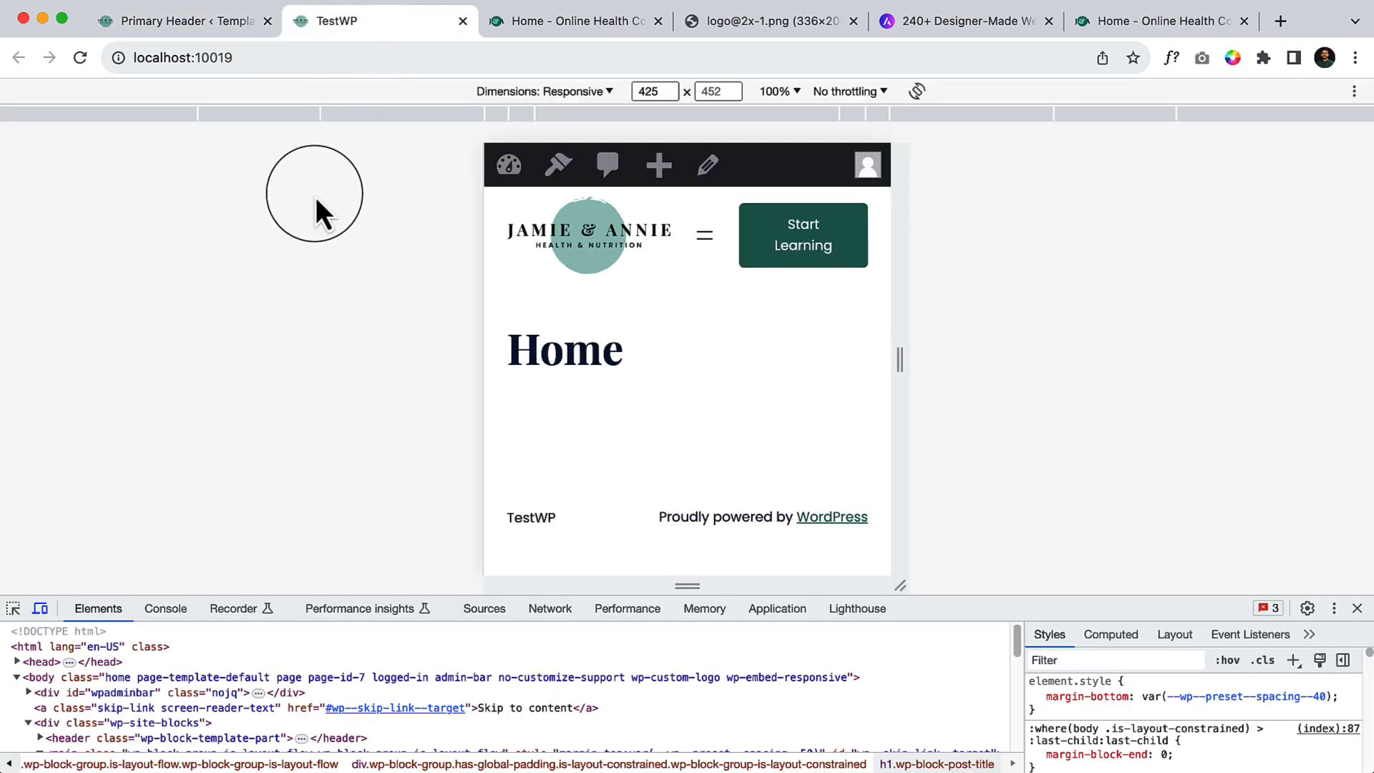
click(83, 58)
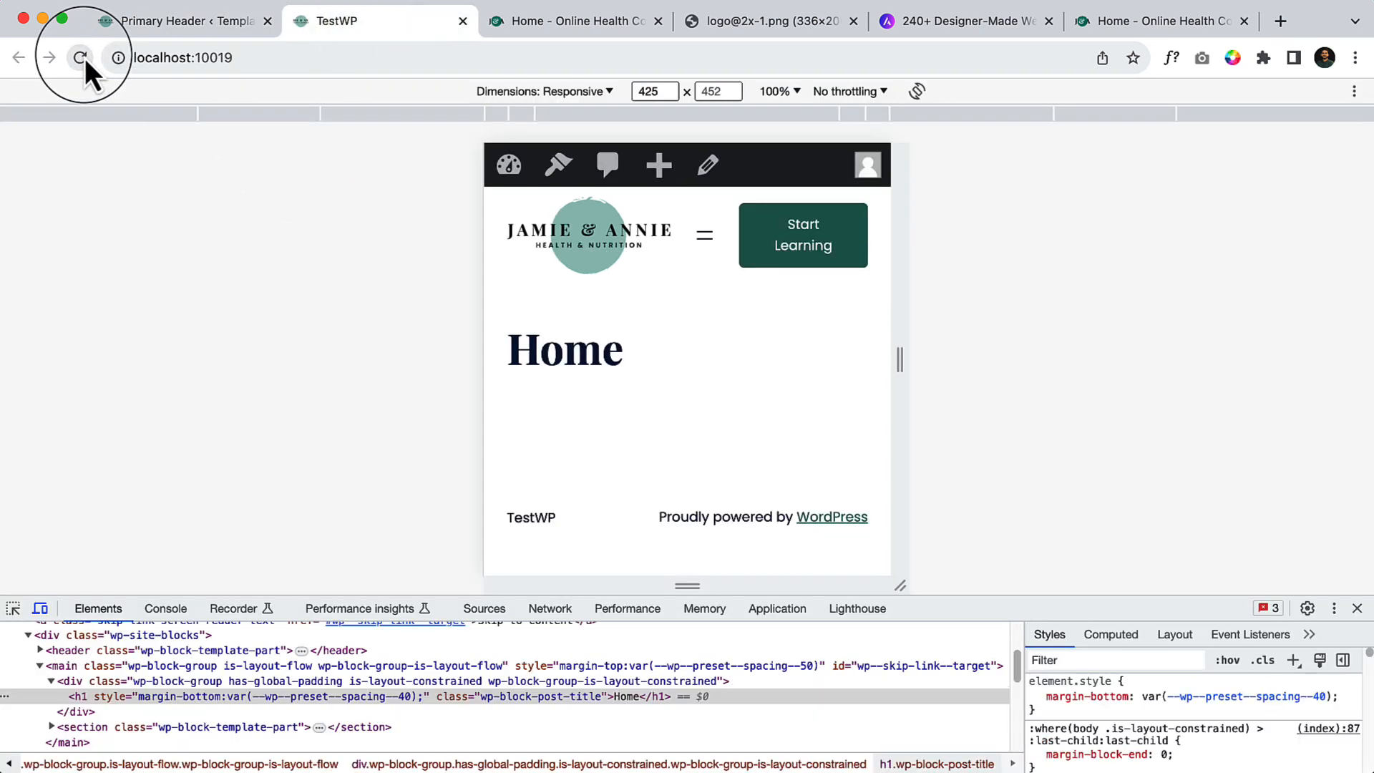
click(154, 33)
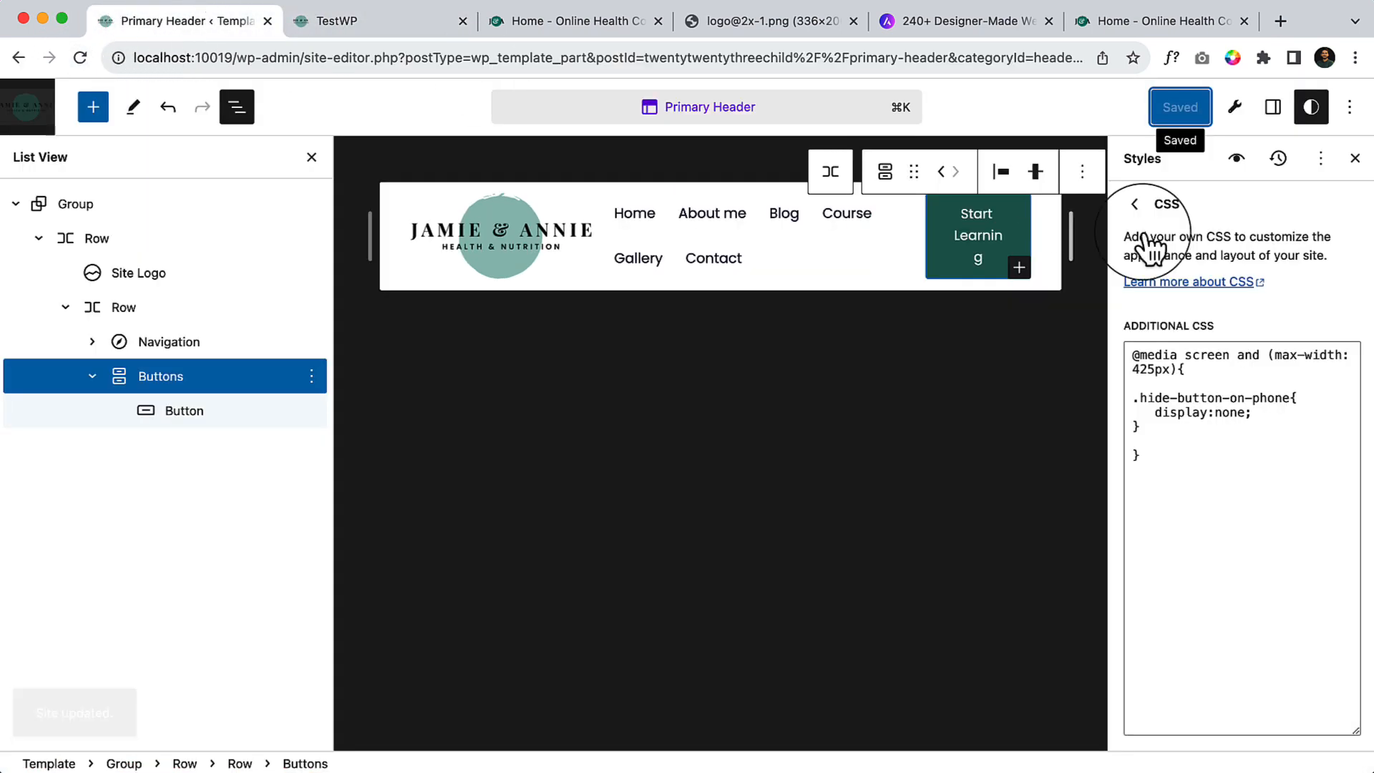
click(362, 20)
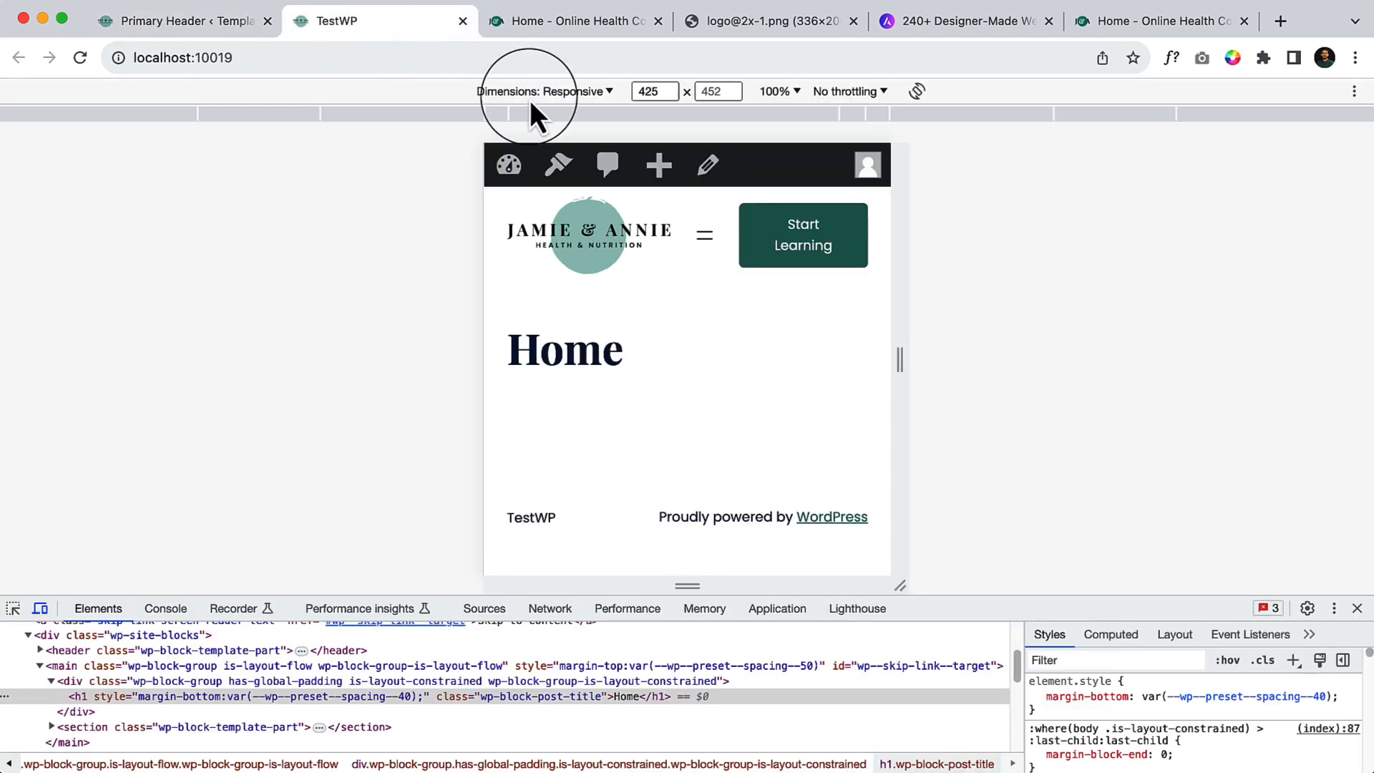
click(524, 119)
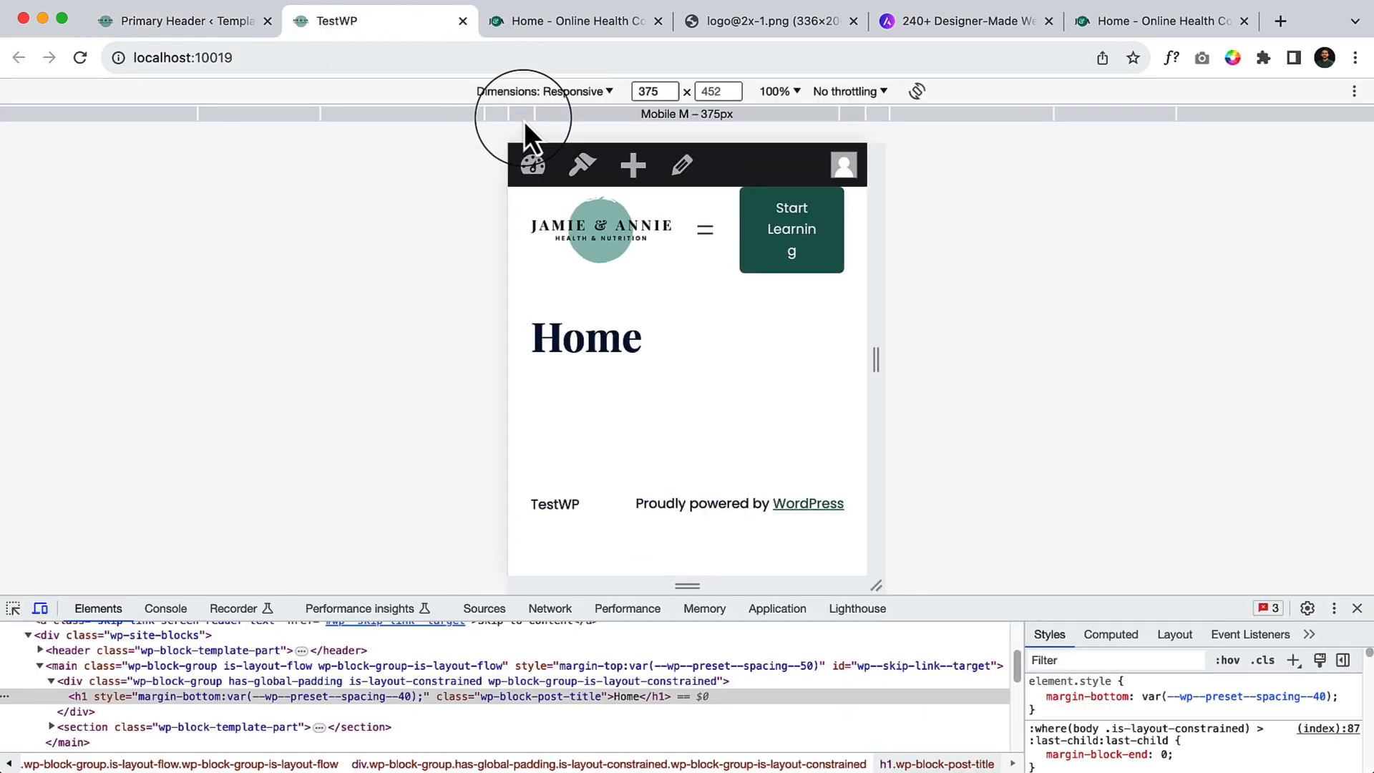
click(475, 120)
click(483, 118)
Step: Recheck the saved additional CSS, and reload the TestWP page with an emptied cache and a hard reload
click(221, 32)
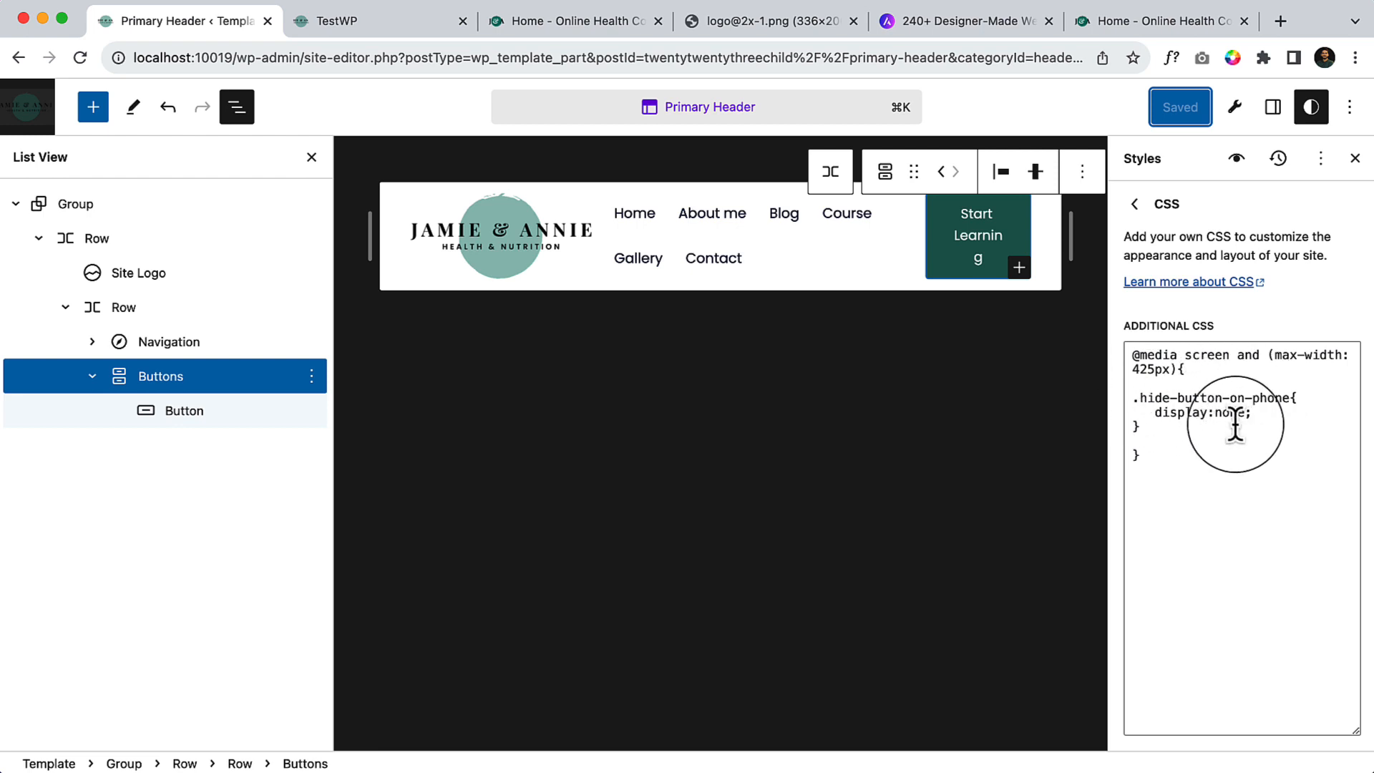
click(375, 21)
click(77, 59)
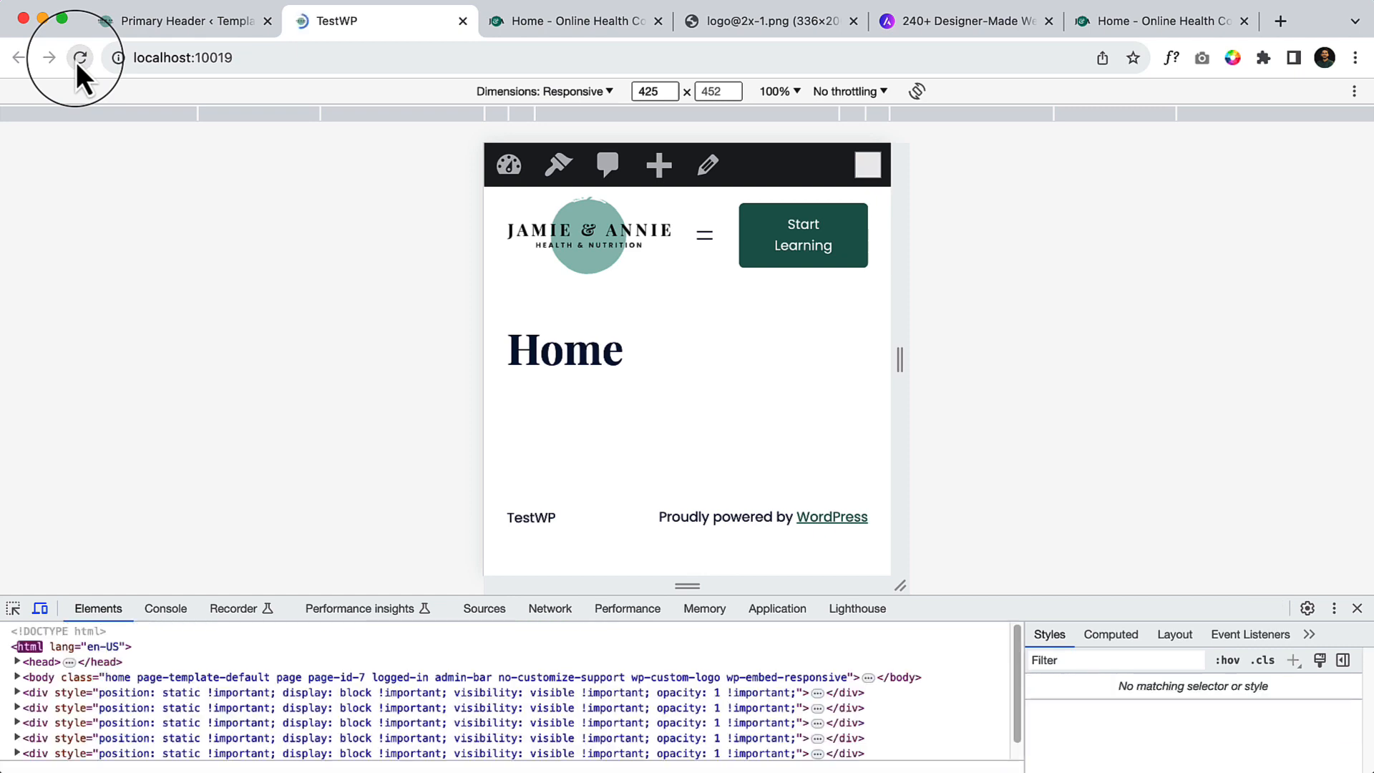
right_click(77, 58)
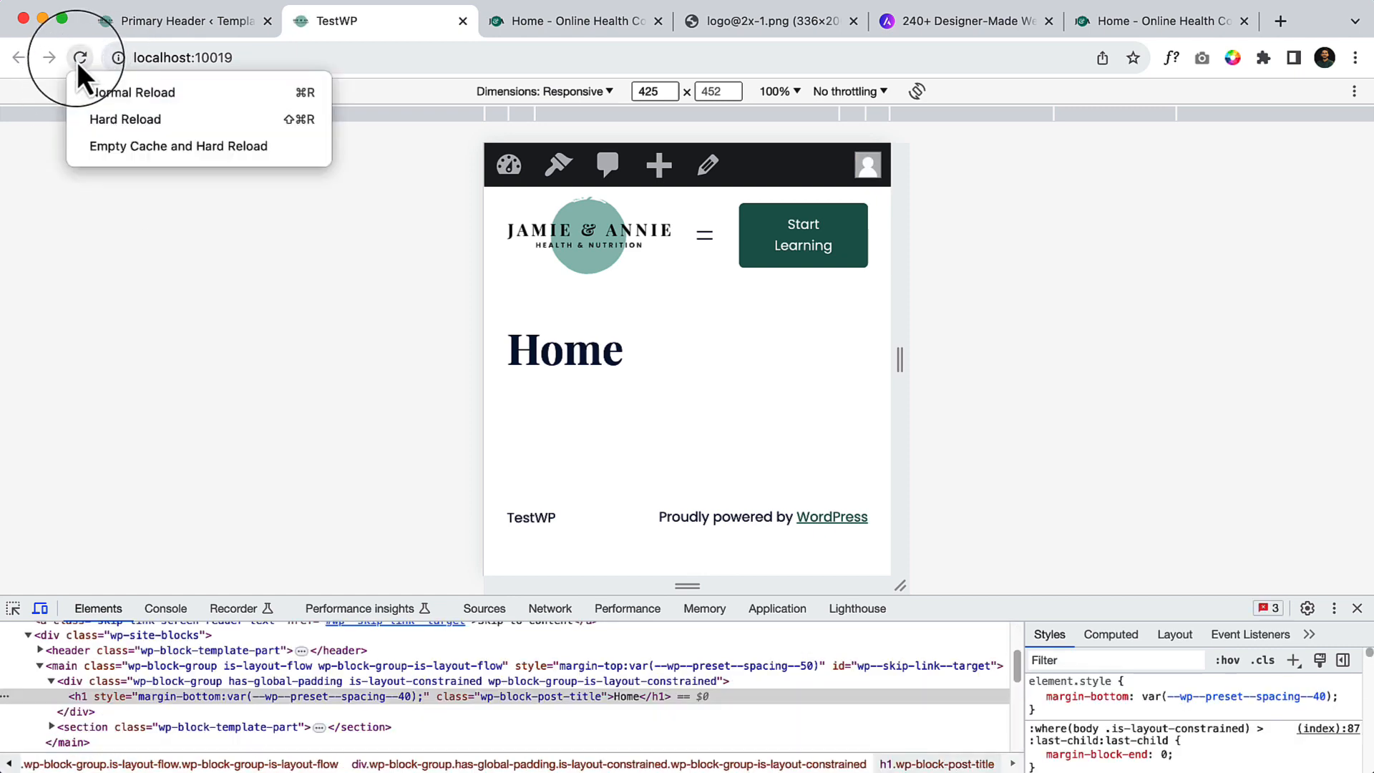
click(127, 157)
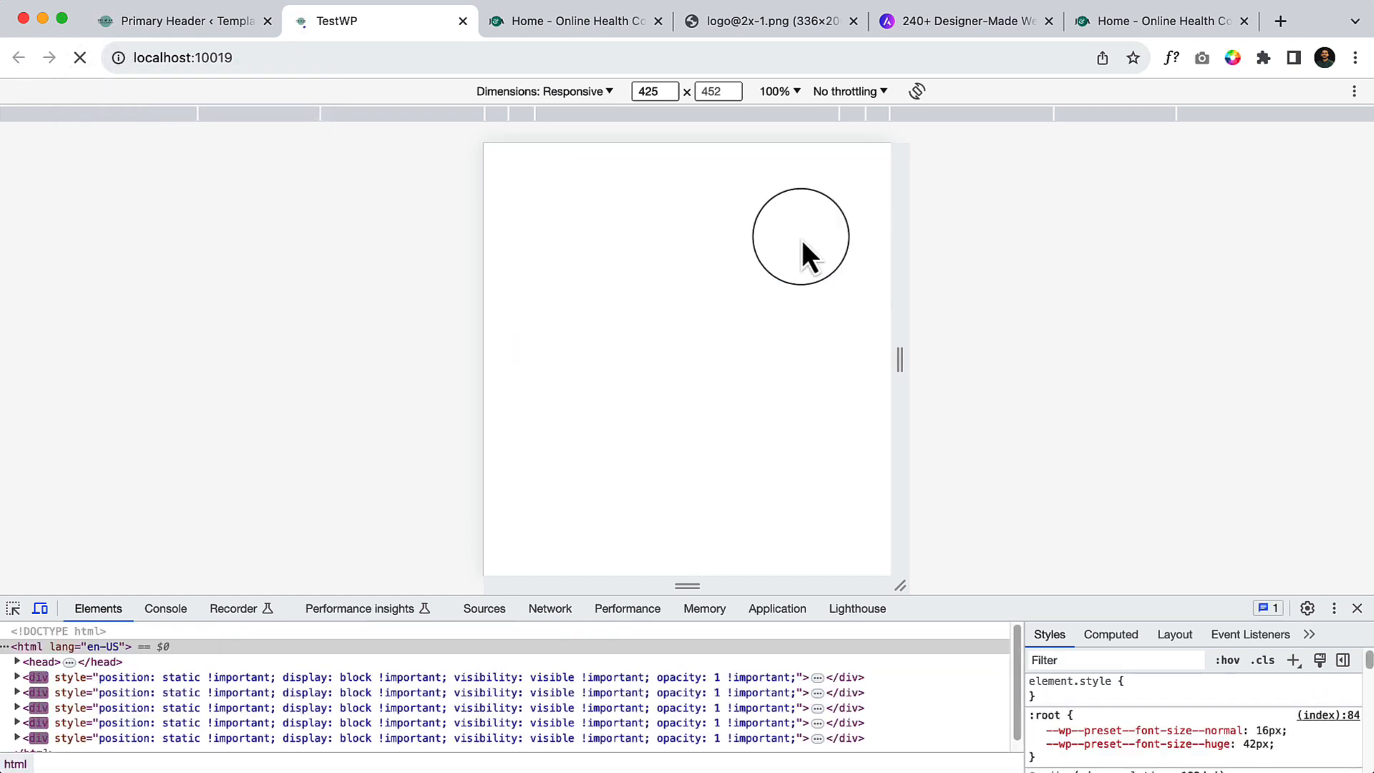
Step: Enlarge the developer tools, inspect the Start Learning button and examine the styles applied to its Buttons container and parent row
right_click(801, 238)
click(131, 190)
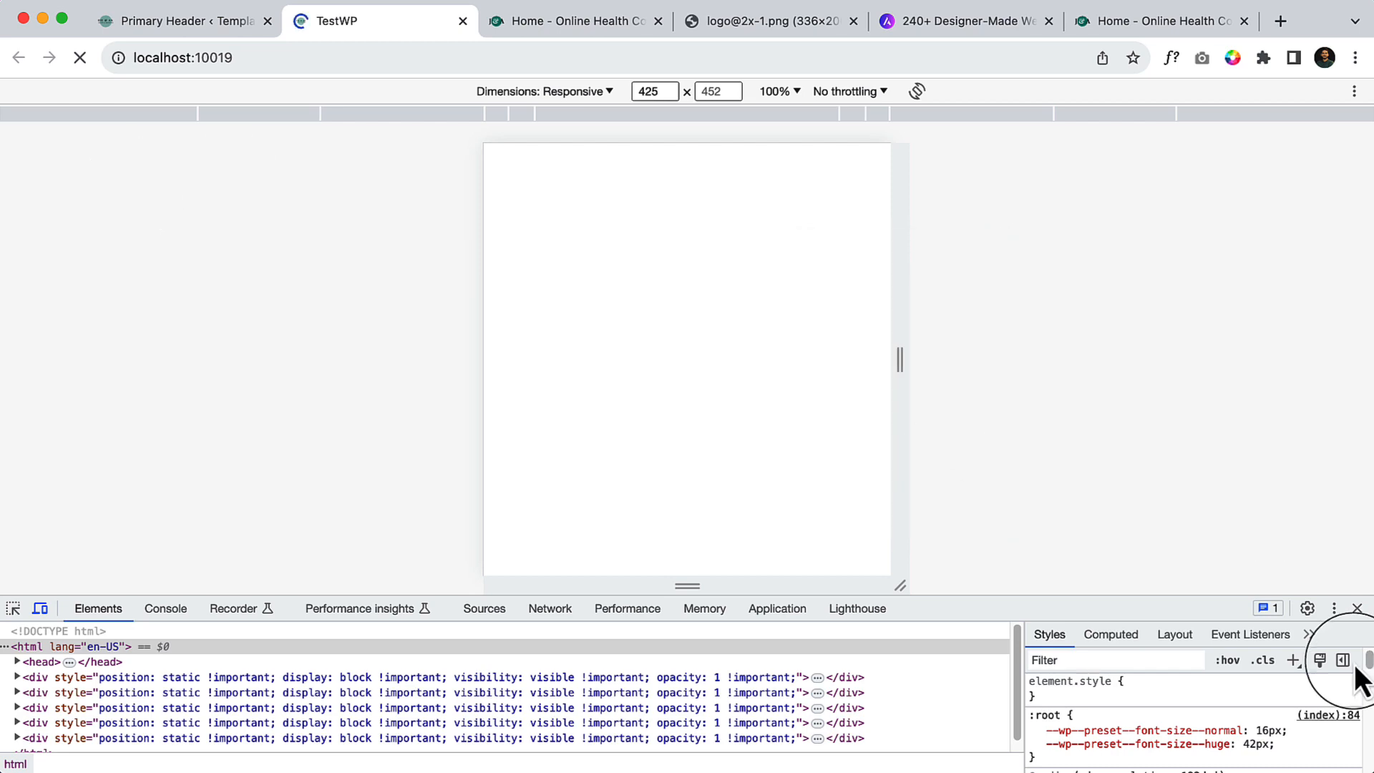
drag(1107, 598, 1141, 411)
right_click(812, 259)
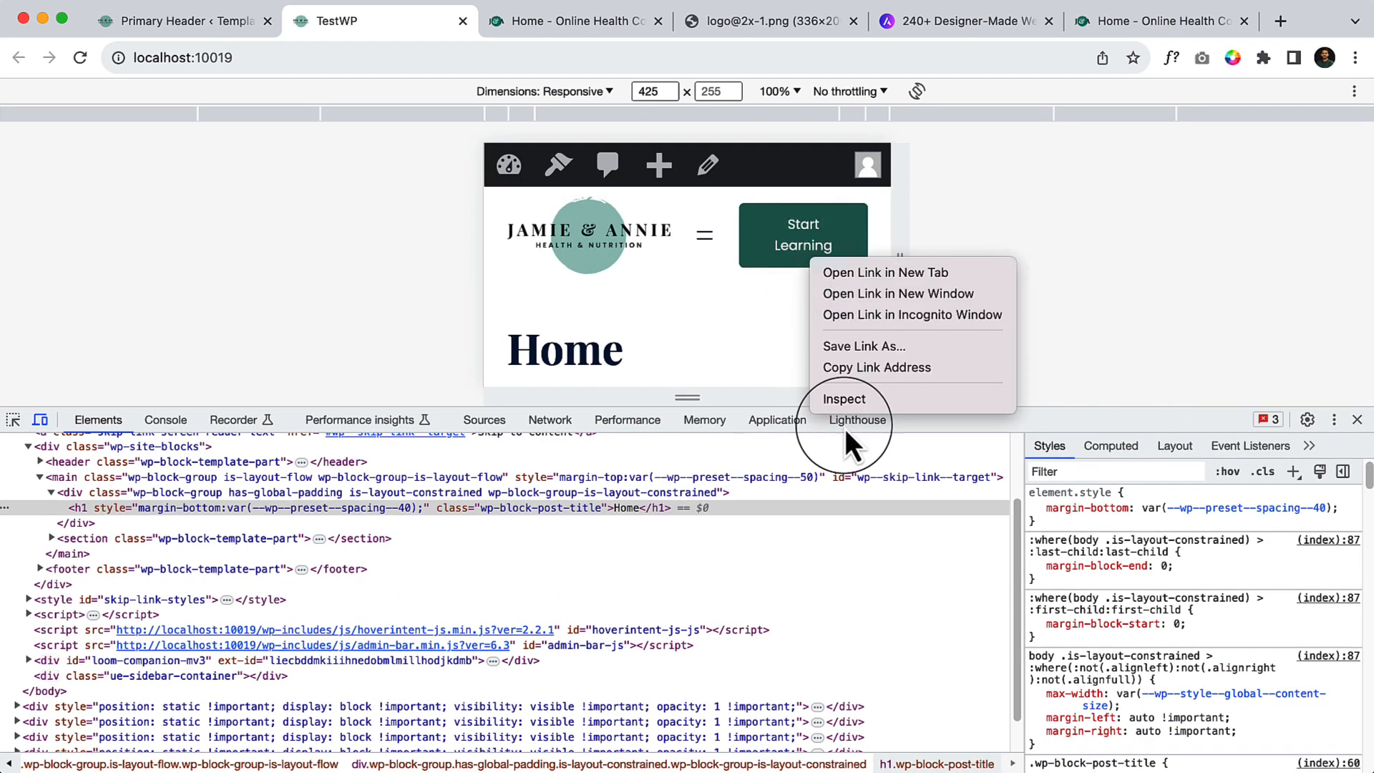
click(857, 400)
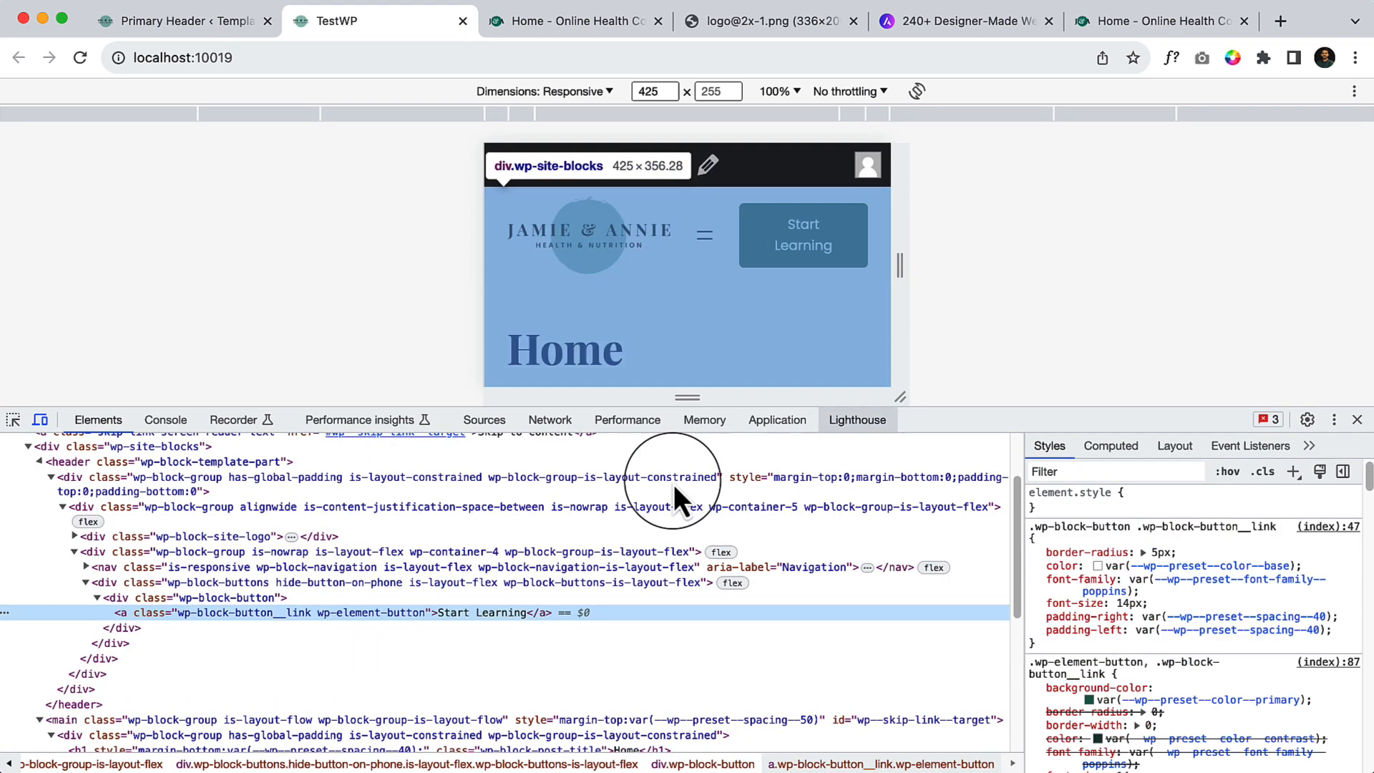
click(184, 583)
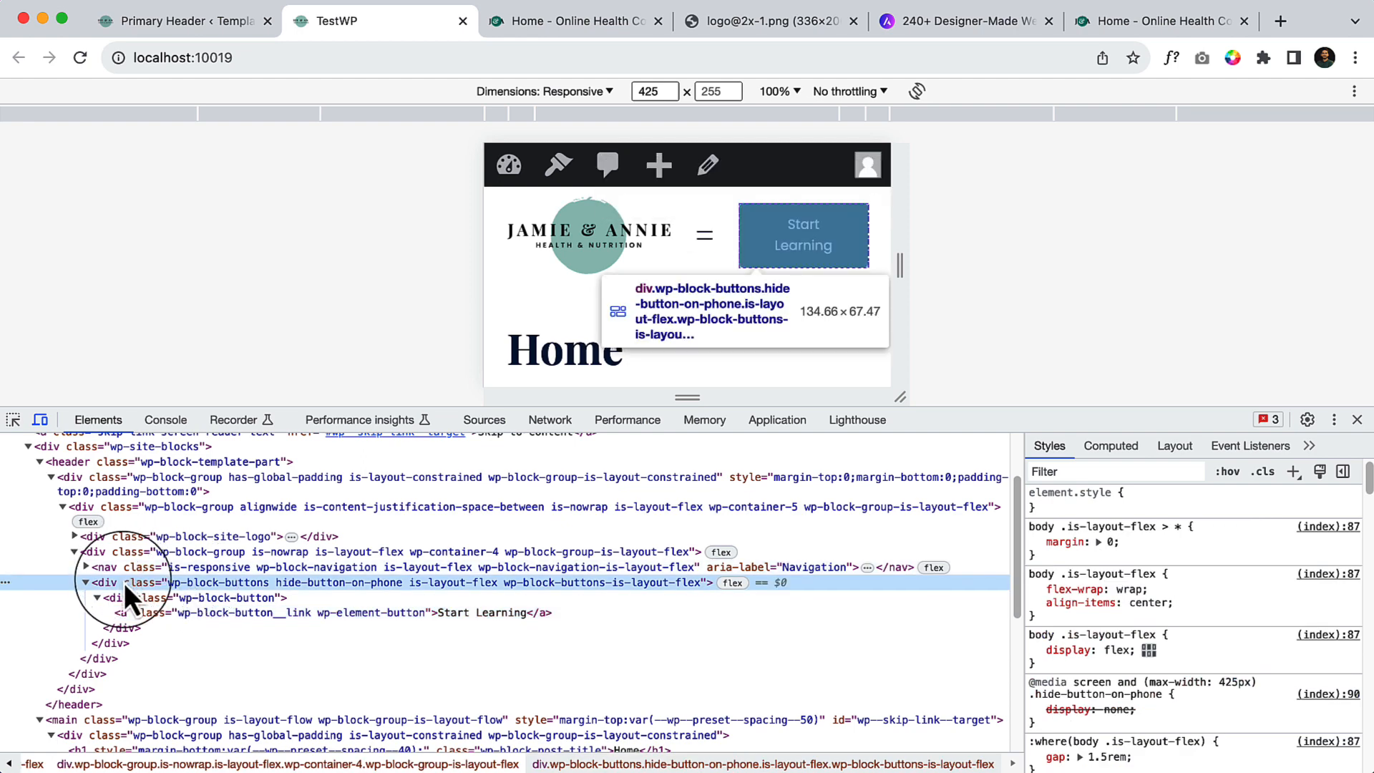
click(118, 554)
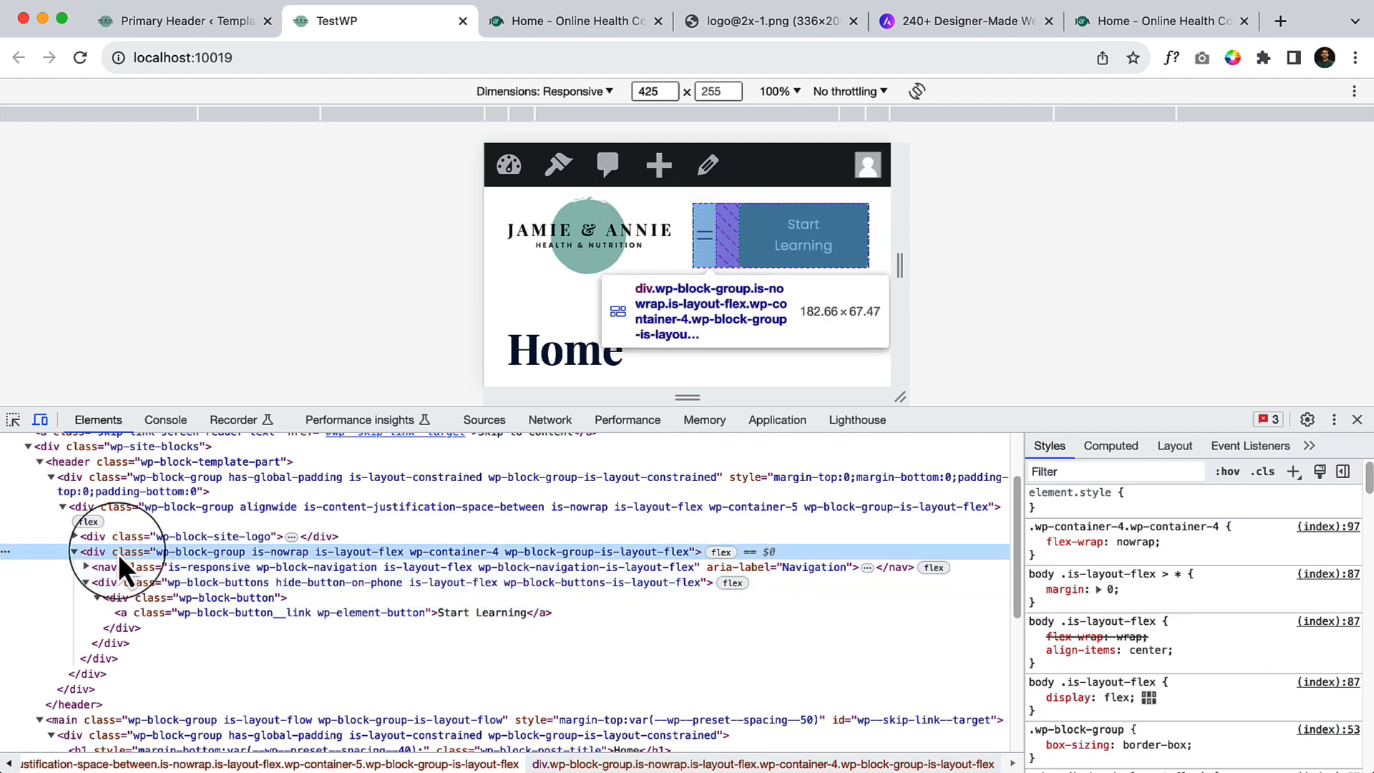
click(123, 583)
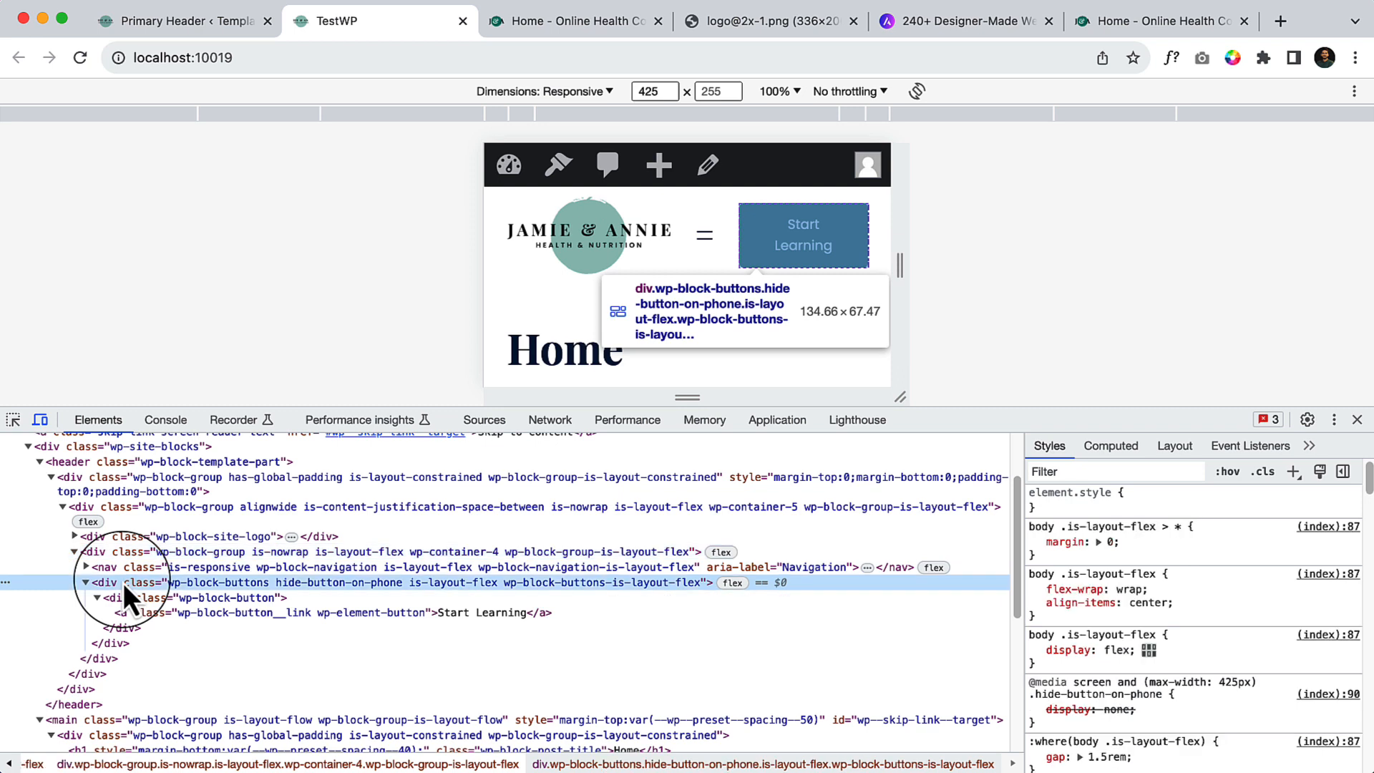
Step: Copy the hide-button-on-phone class from the Buttons container's markup and create a new inspector style rule with the selector .hide-button-on-phone
click(302, 583)
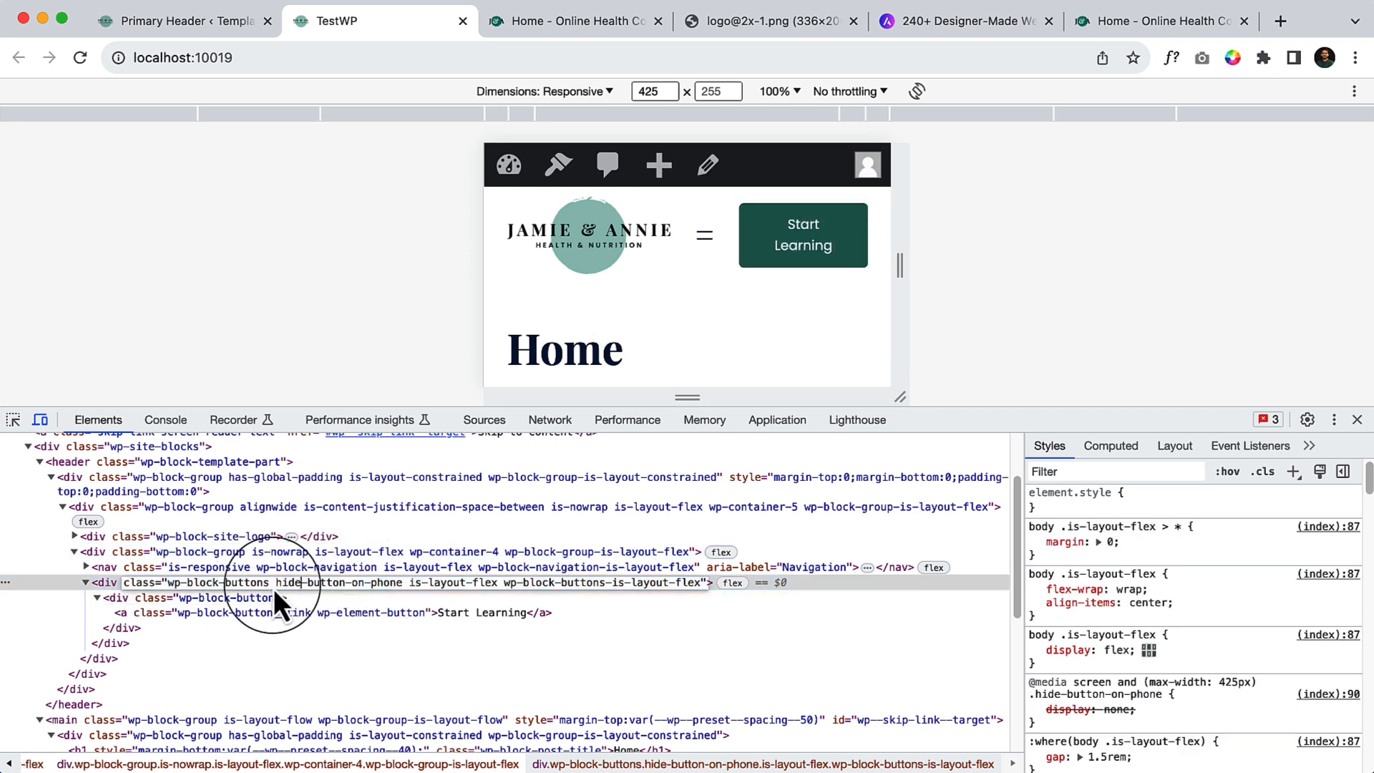
drag(277, 586, 401, 585)
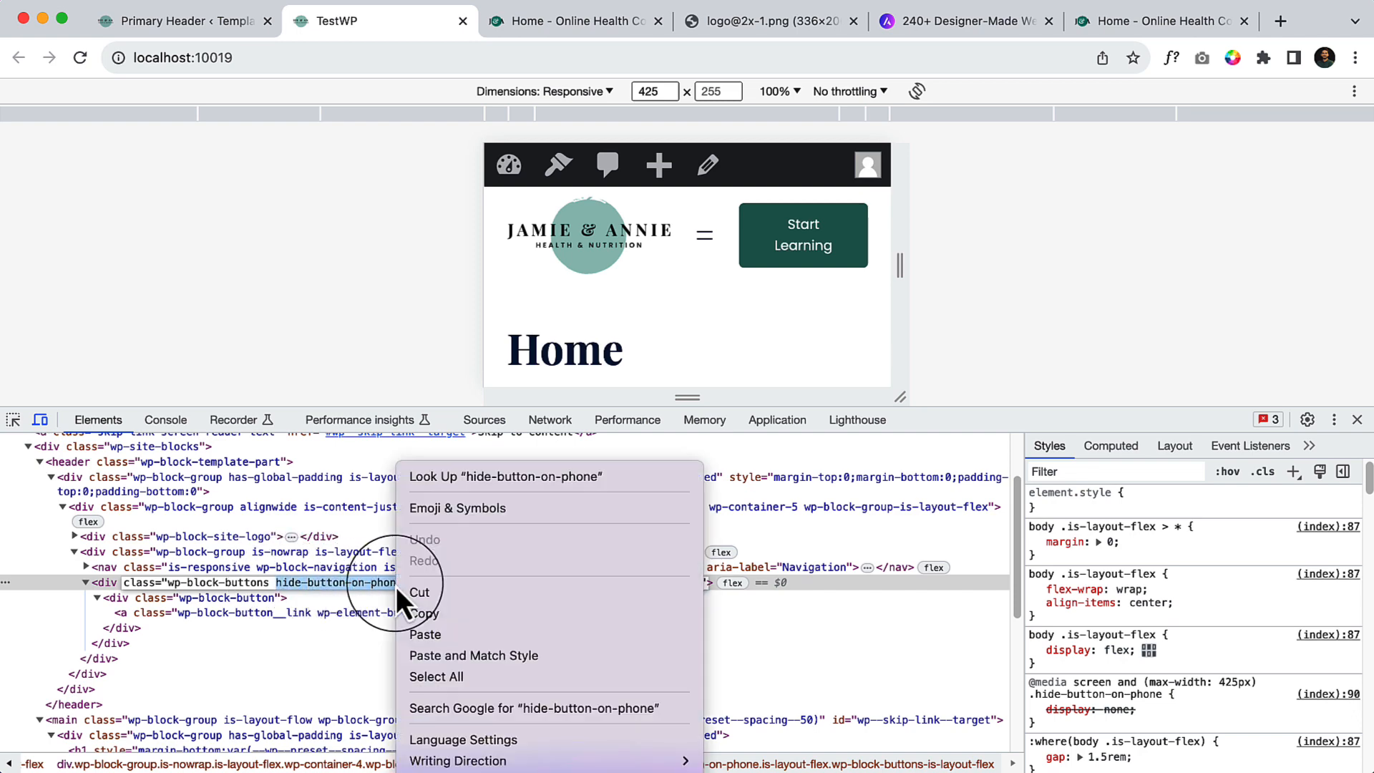
click(439, 616)
click(1292, 473)
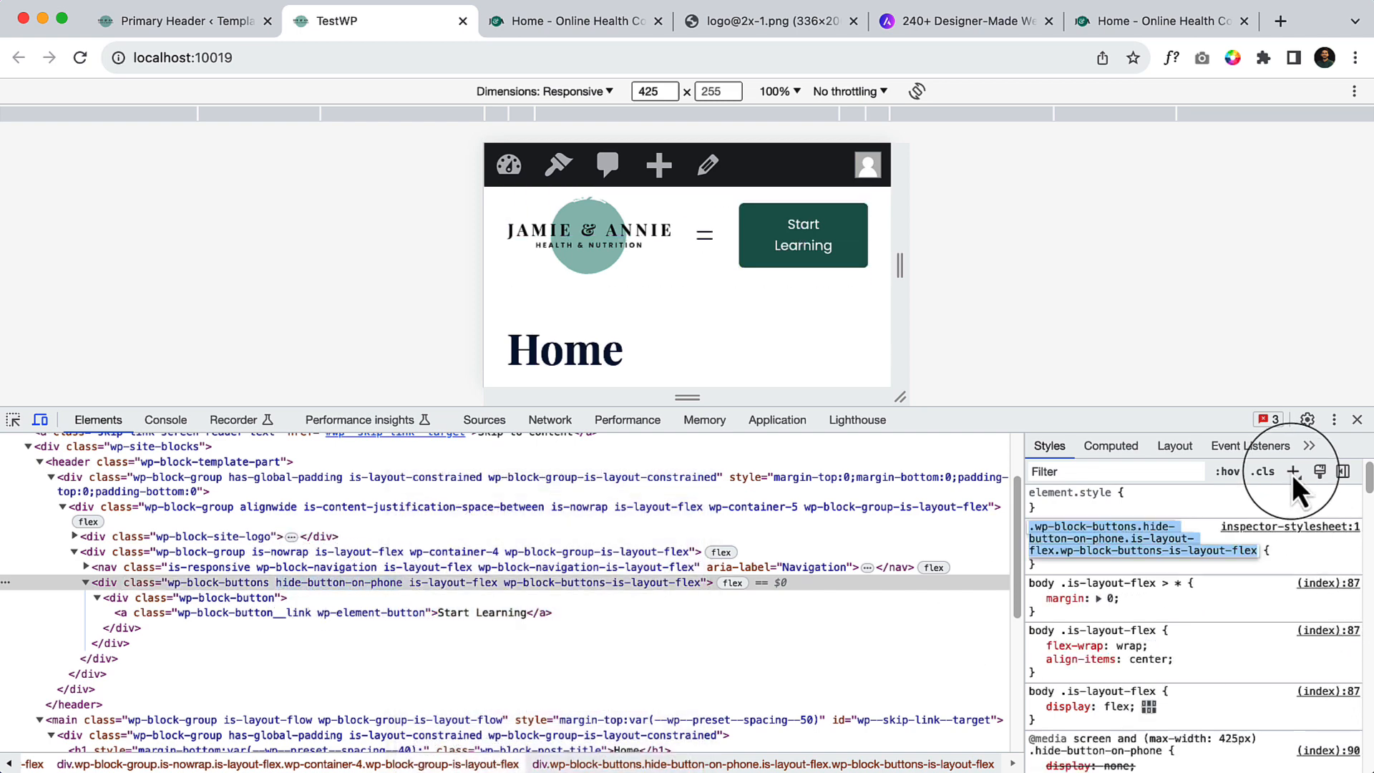
text(.)
key(cmd+v)
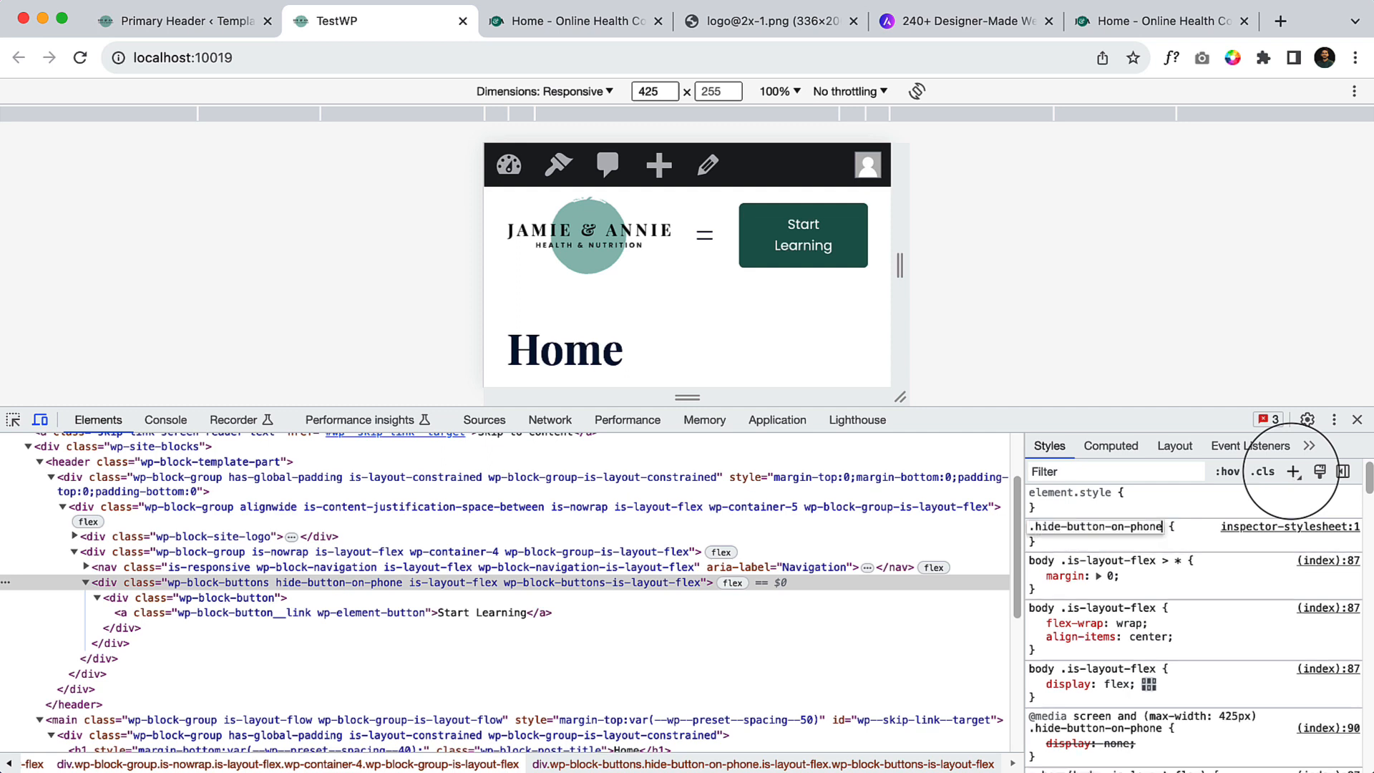
Step: Set display to none !important in the new .hide-button-on-phone inspector rule
click(1036, 543)
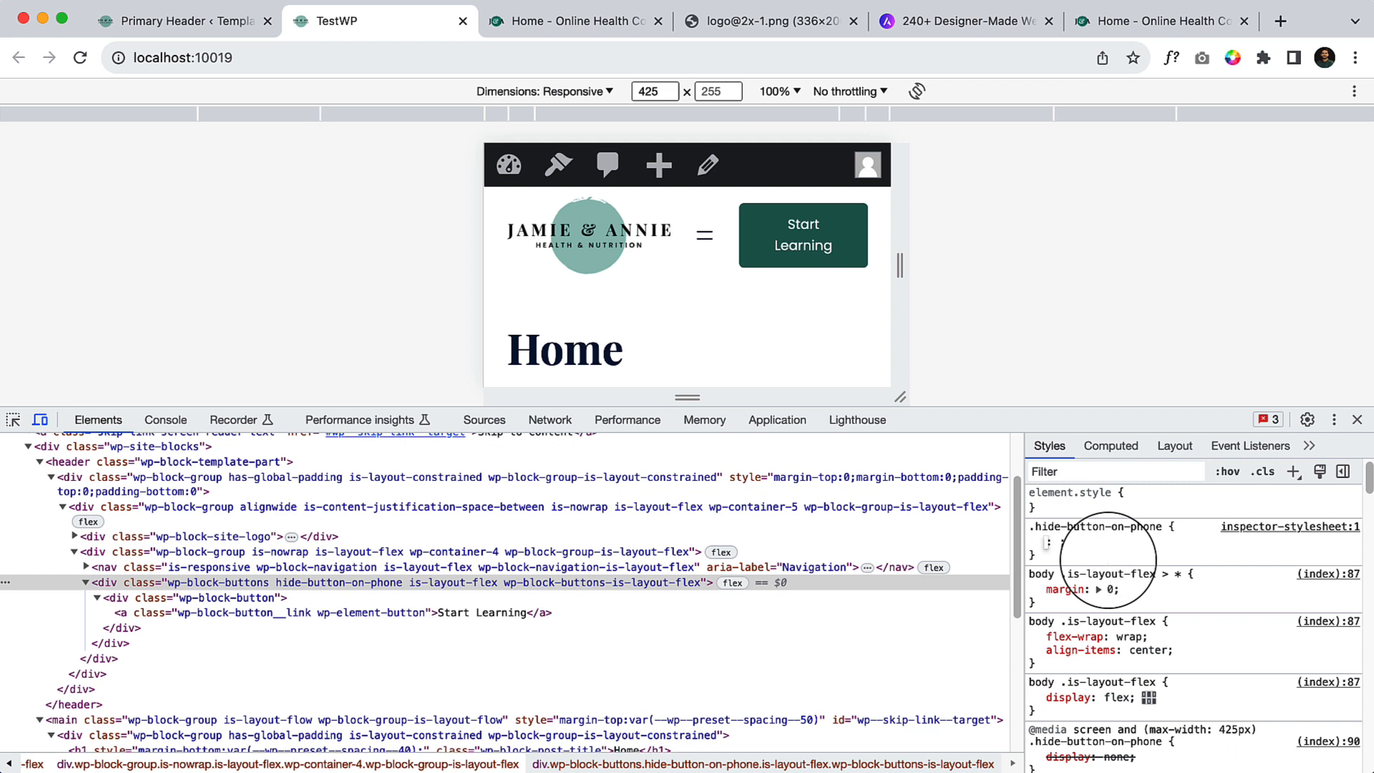
text(di)
key(Tab)
text(none !important)
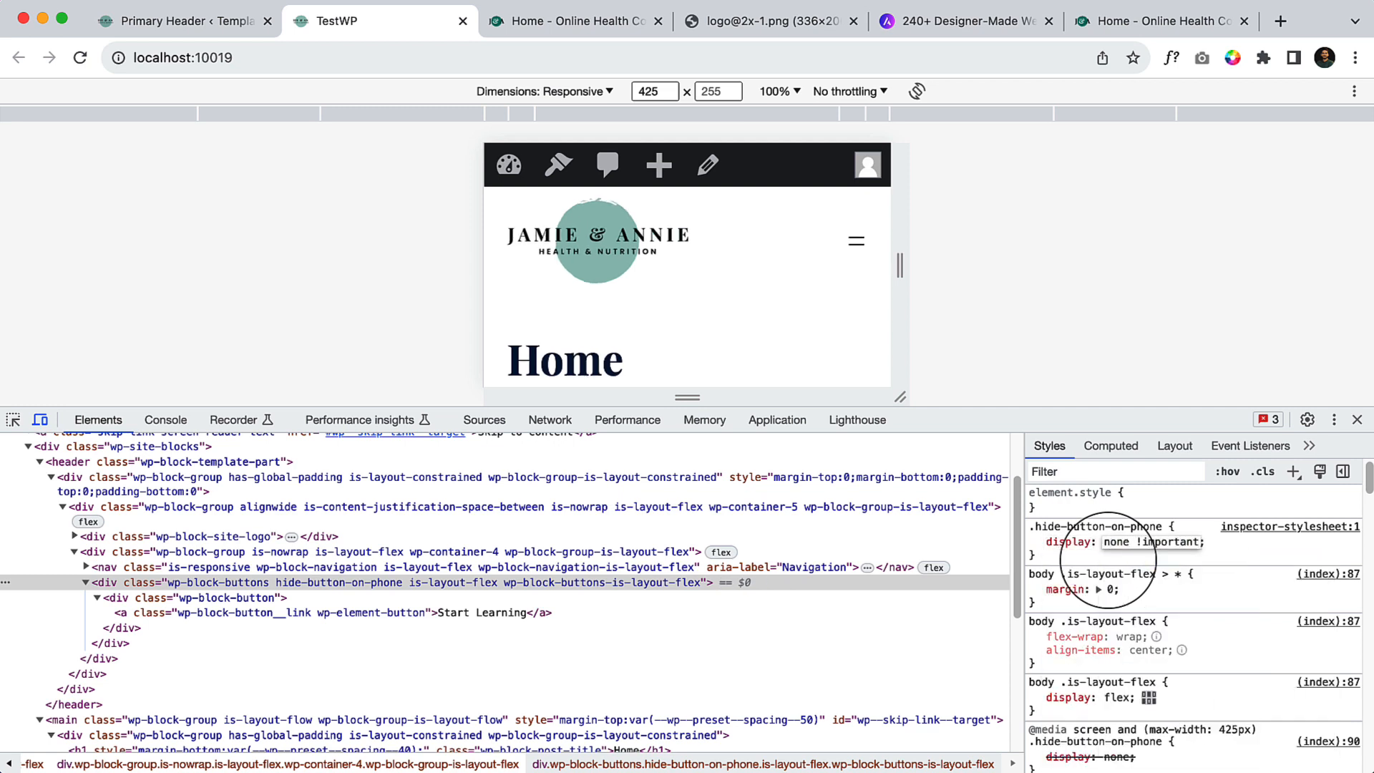
Step: In the site editor's additional CSS, change the .hide-button-on-phone declaration to display:none !important; and save it
click(550, 27)
click(213, 18)
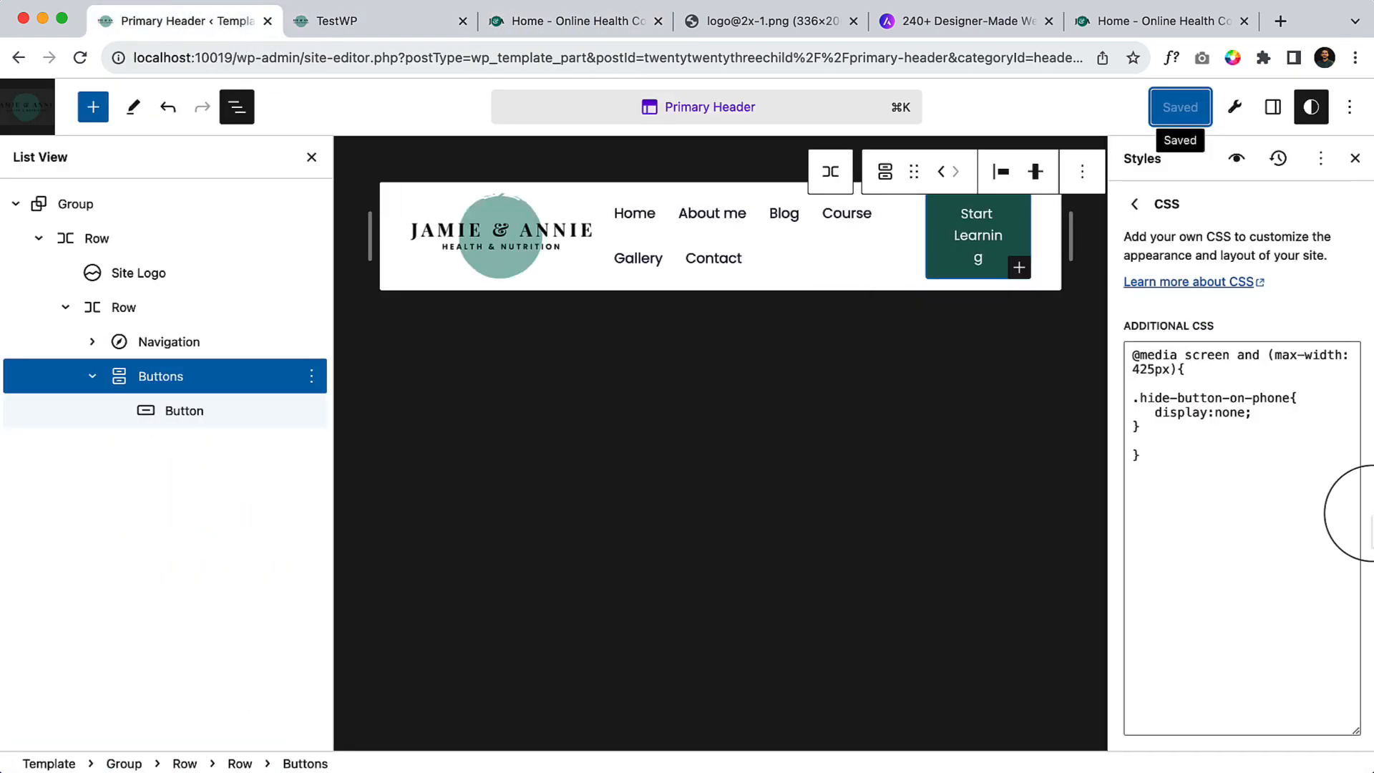
click(1251, 418)
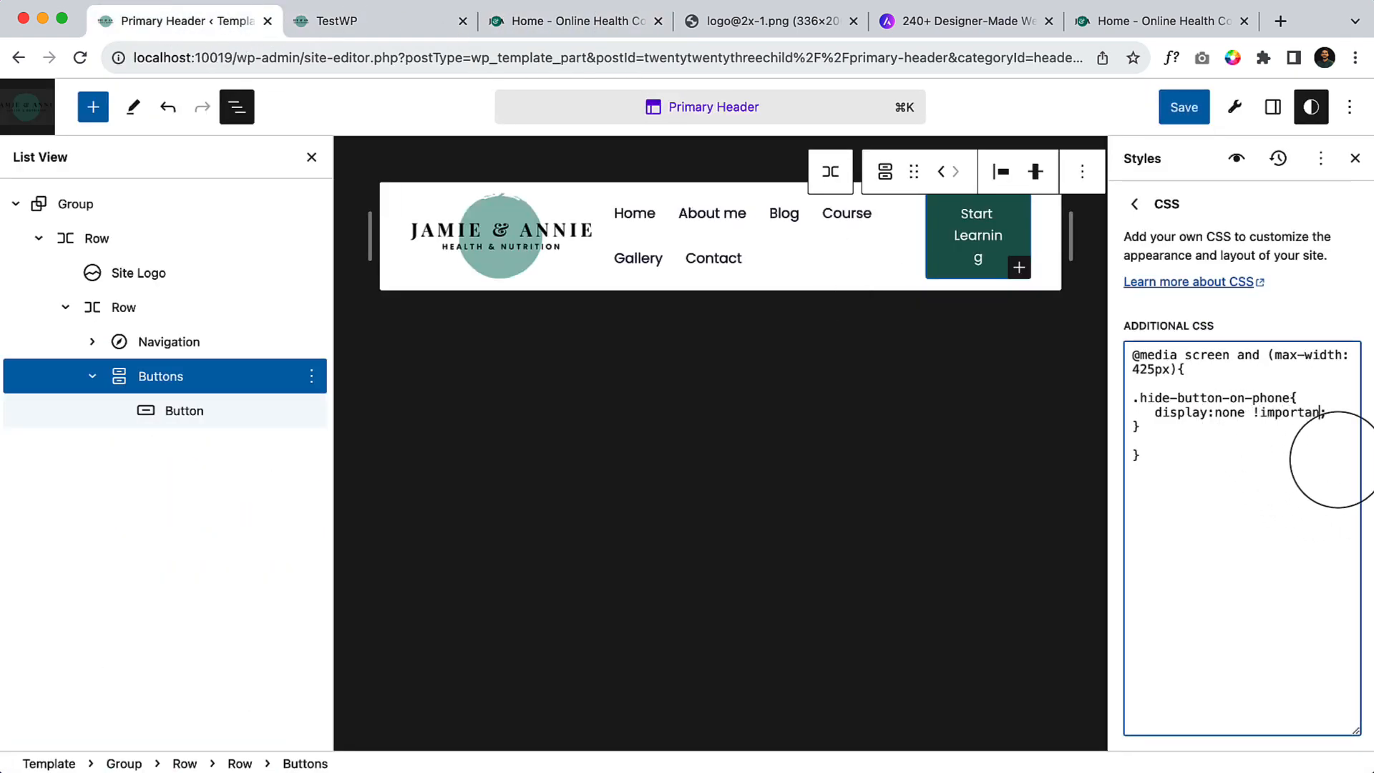
click(1183, 107)
click(1176, 105)
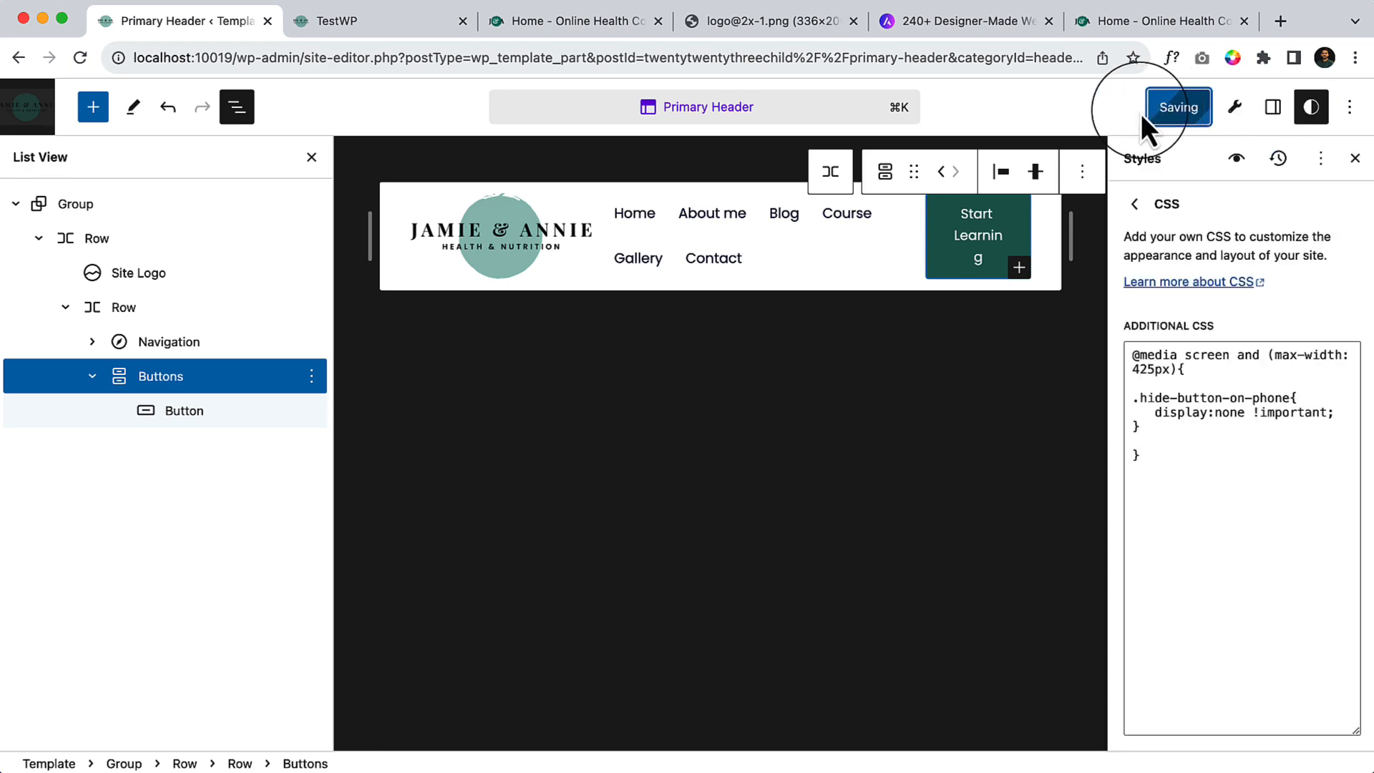
Step: Reload the TestWP page and shrink the developer tools to enlarge the responsive preview
click(414, 20)
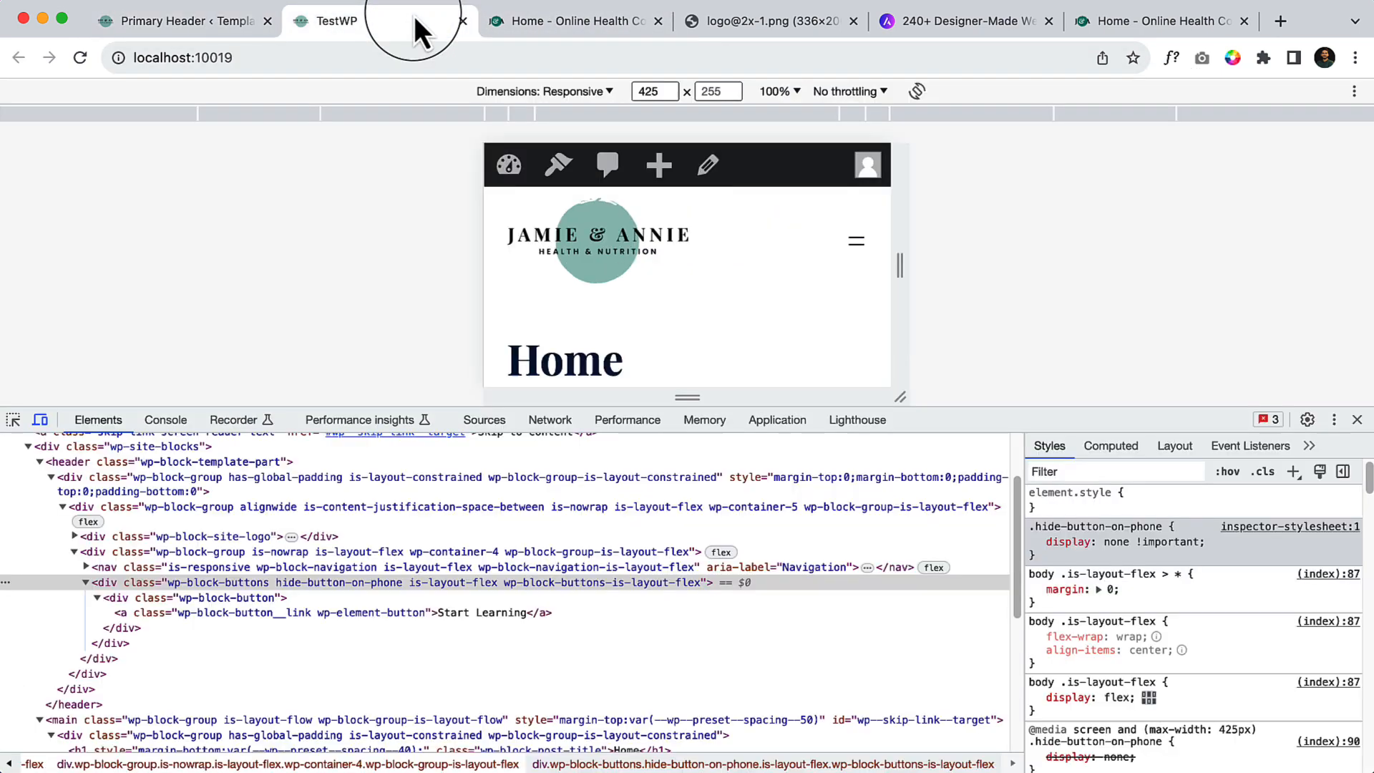
click(81, 58)
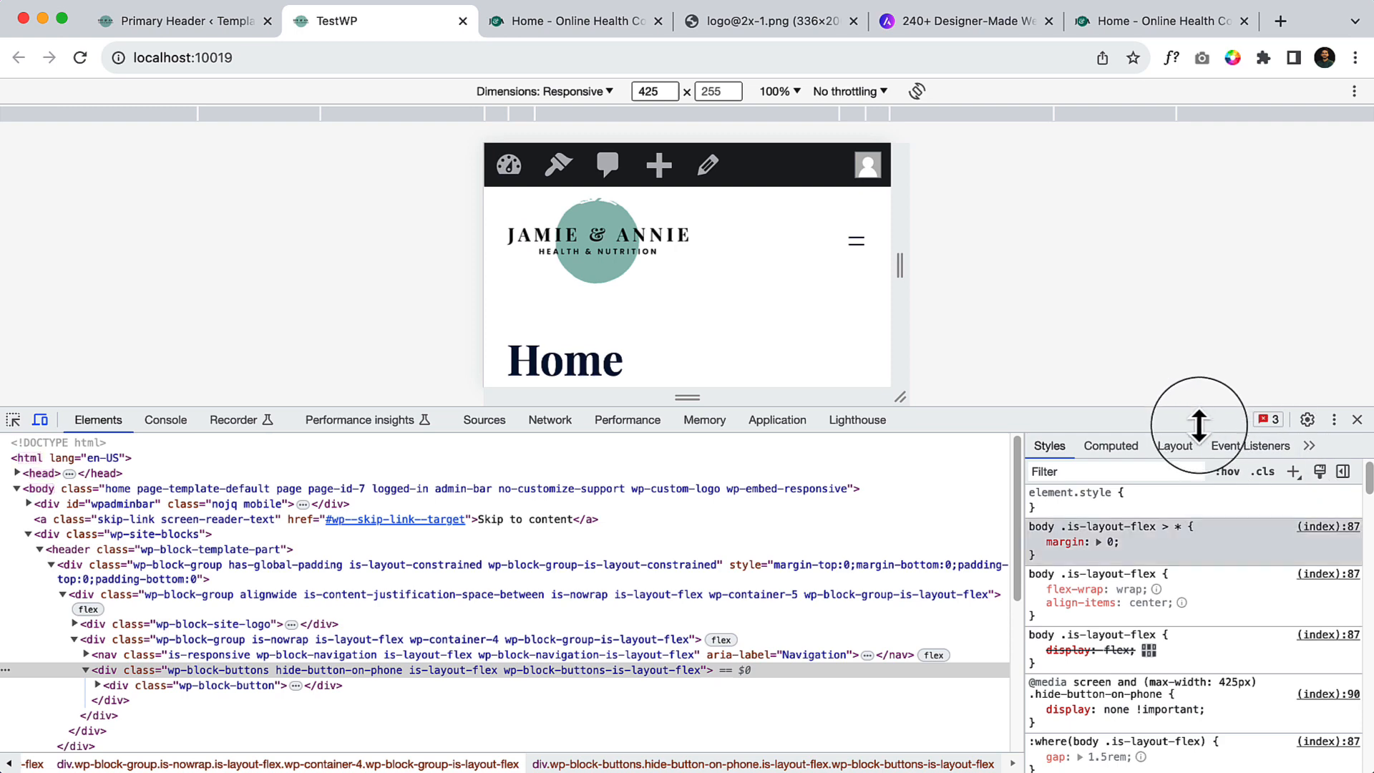
drag(1196, 411, 1196, 707)
Step: Test the mobile navigation menu in the 425-pixel preview by opening and closing it repeatedly
click(856, 241)
click(854, 199)
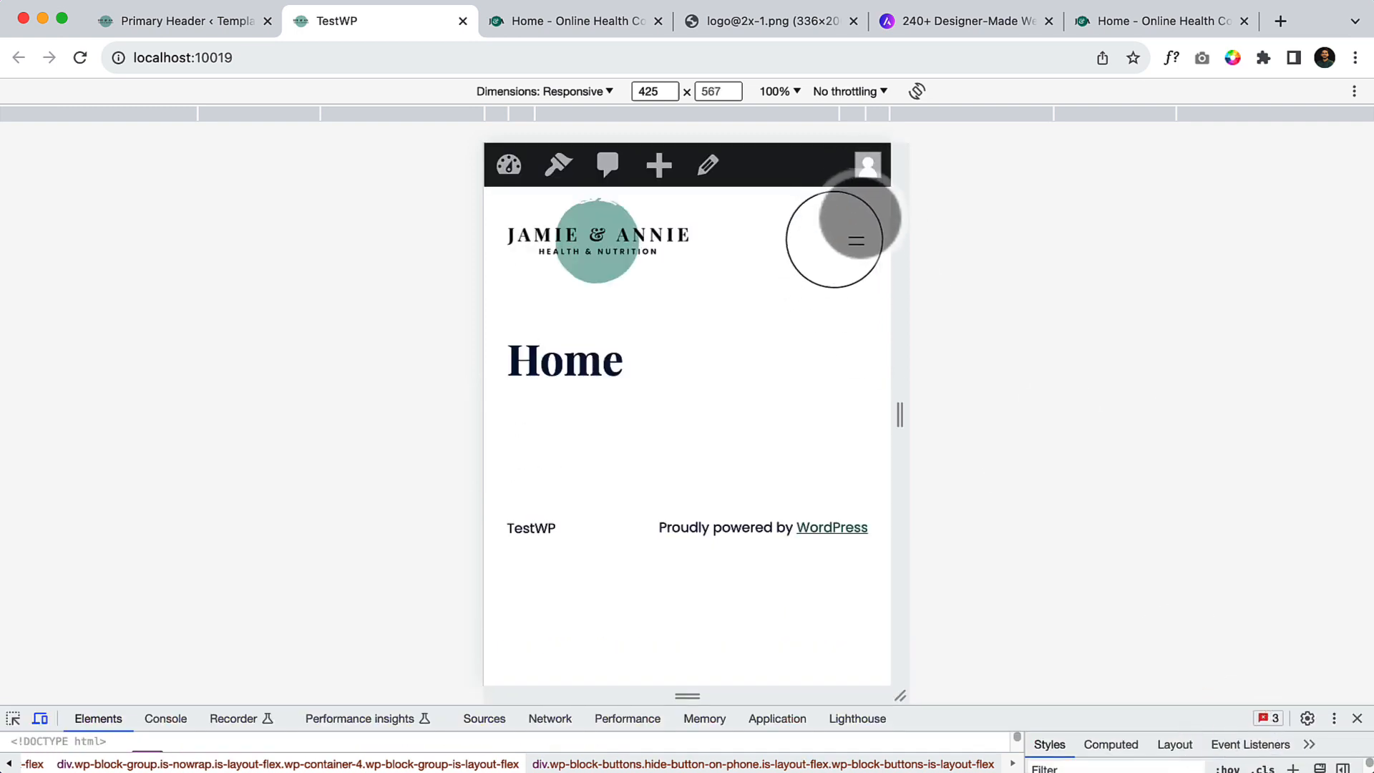
click(856, 239)
click(854, 199)
click(856, 241)
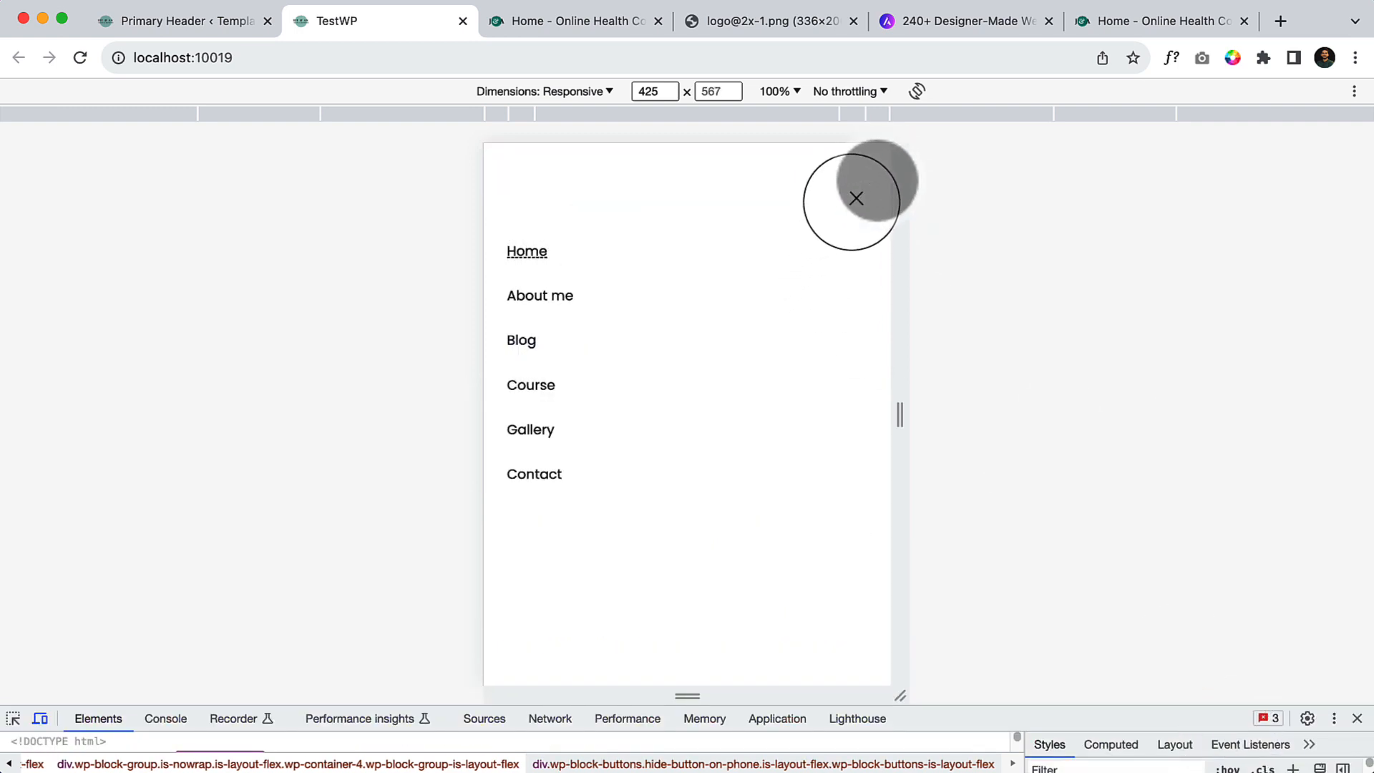
click(853, 198)
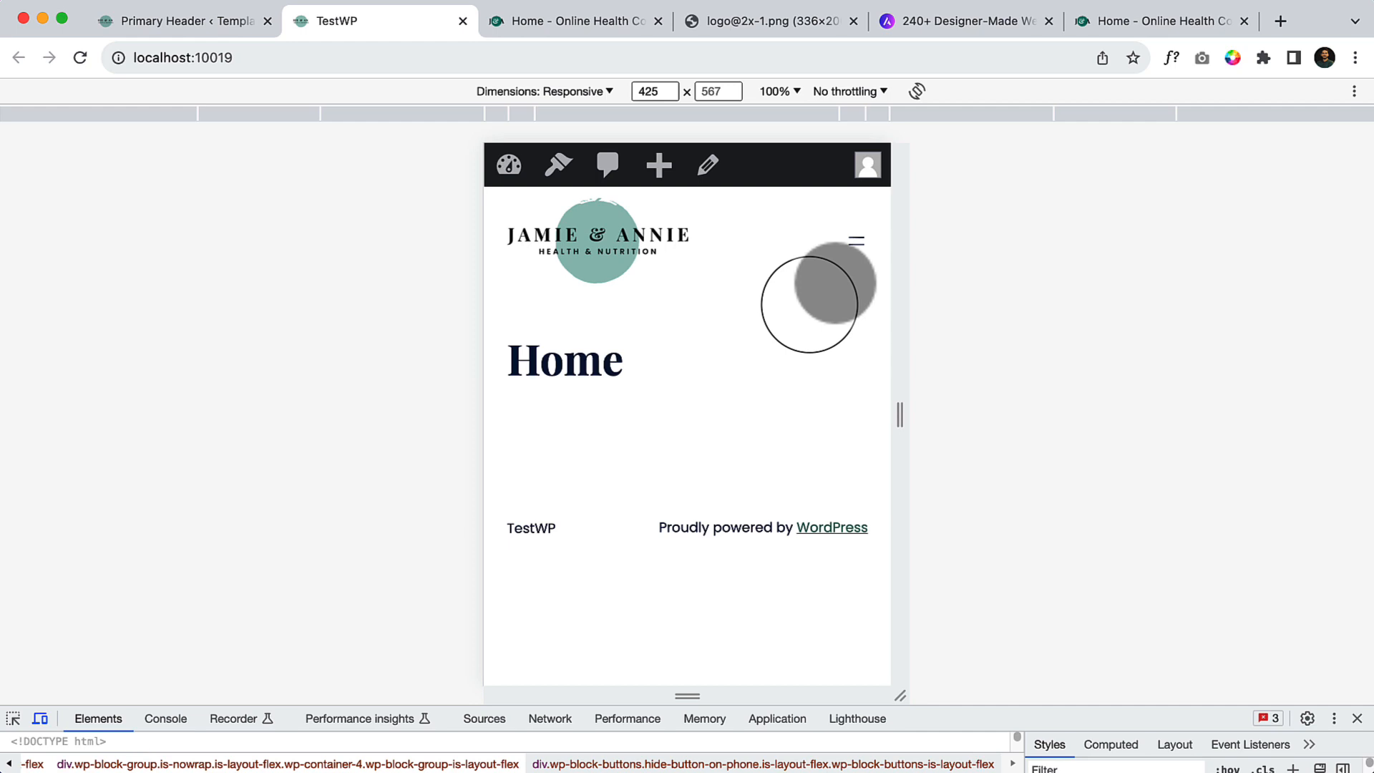
Step: Return to the Primary Header editor, narrow the header preview to phone width and open the Navigation block's settings
click(186, 21)
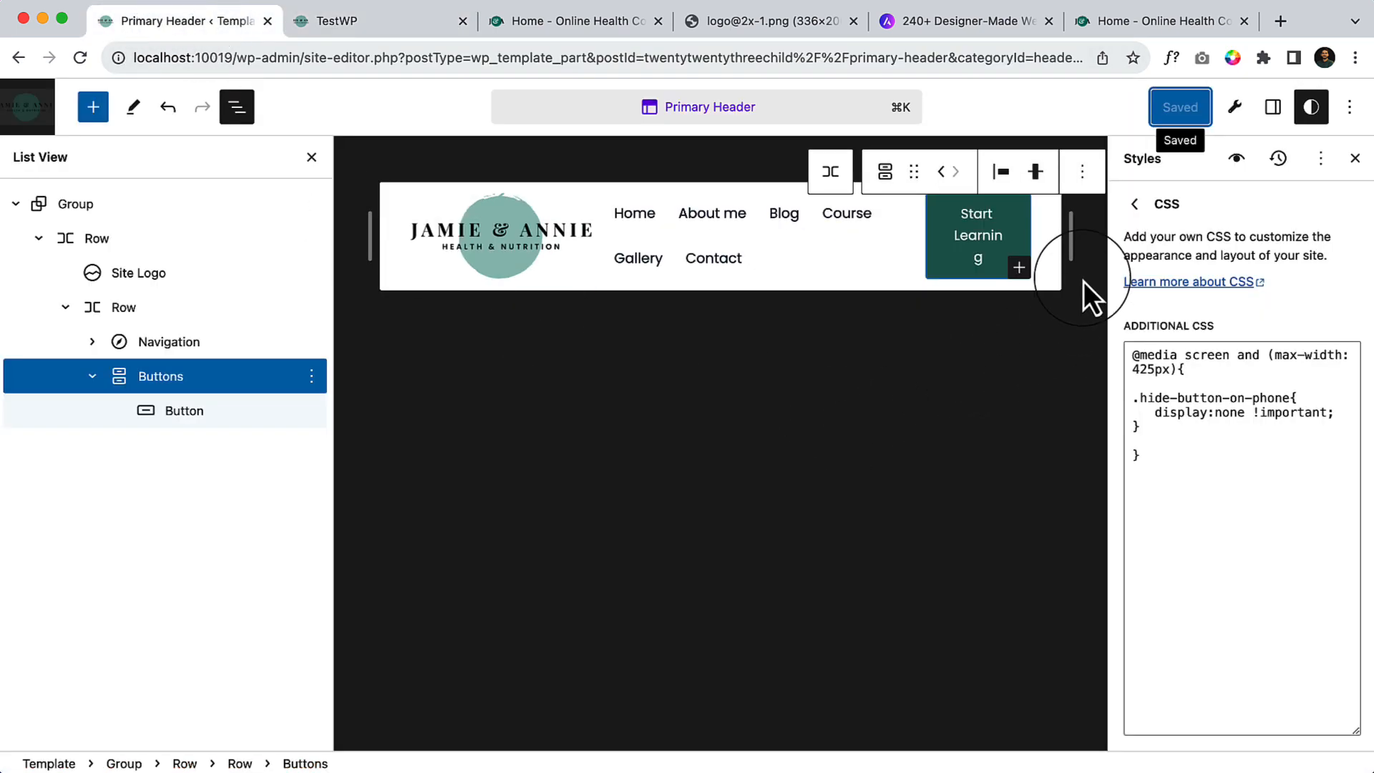
drag(1074, 260, 873, 255)
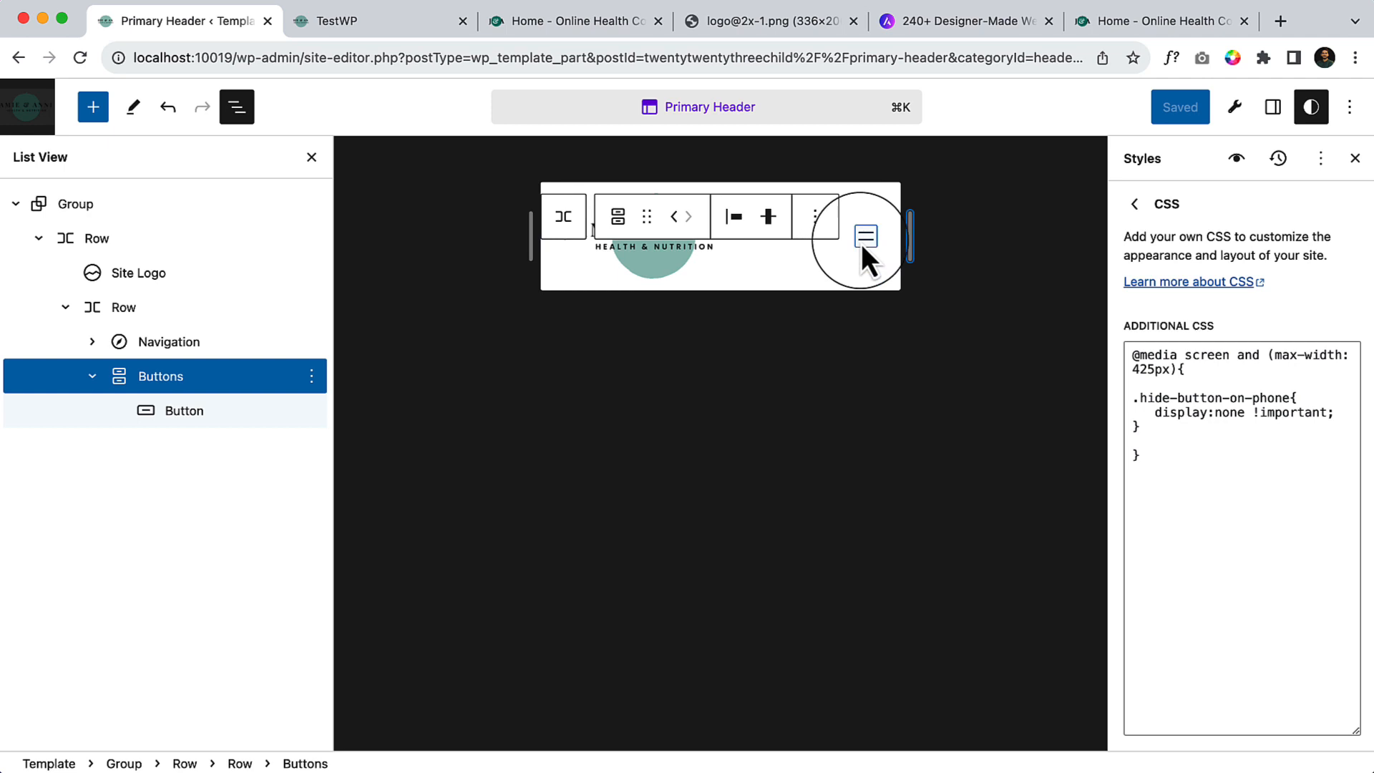
click(865, 244)
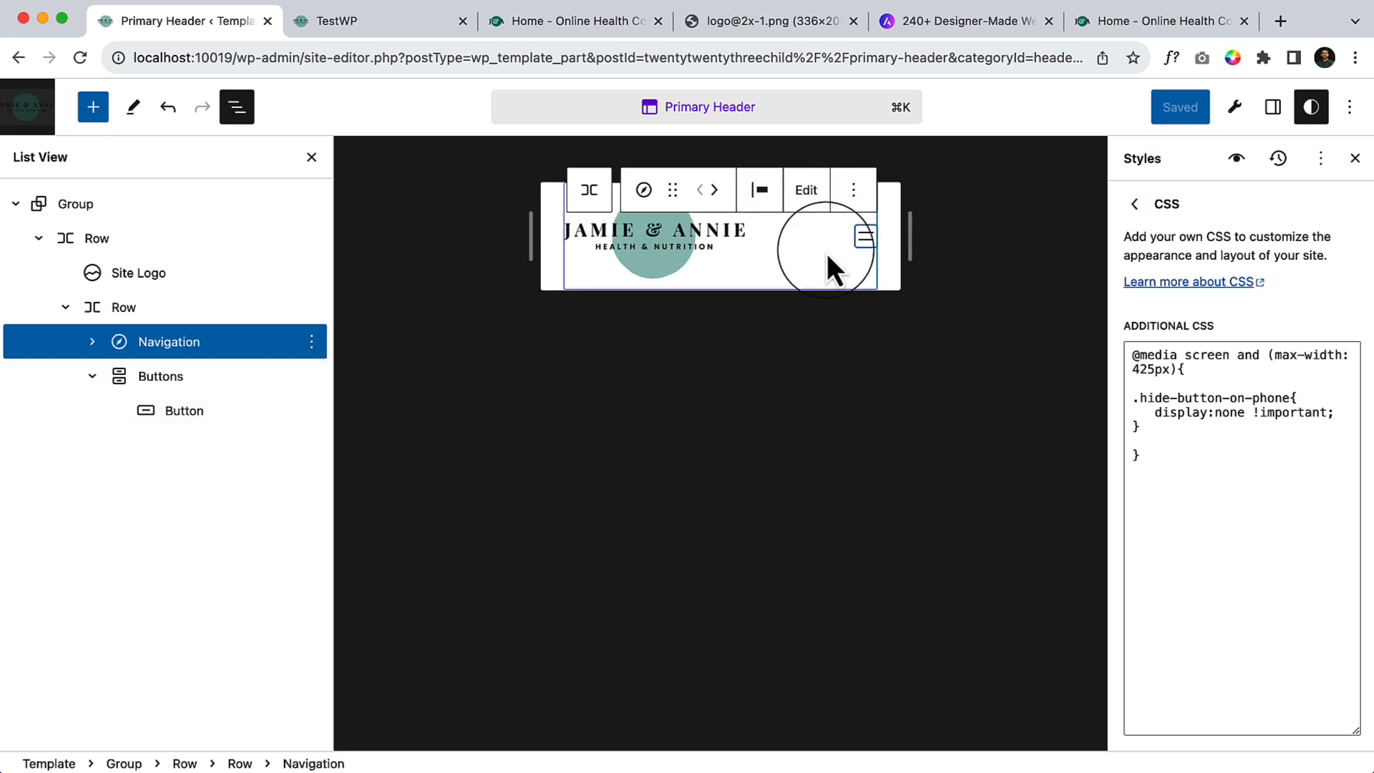
click(1273, 109)
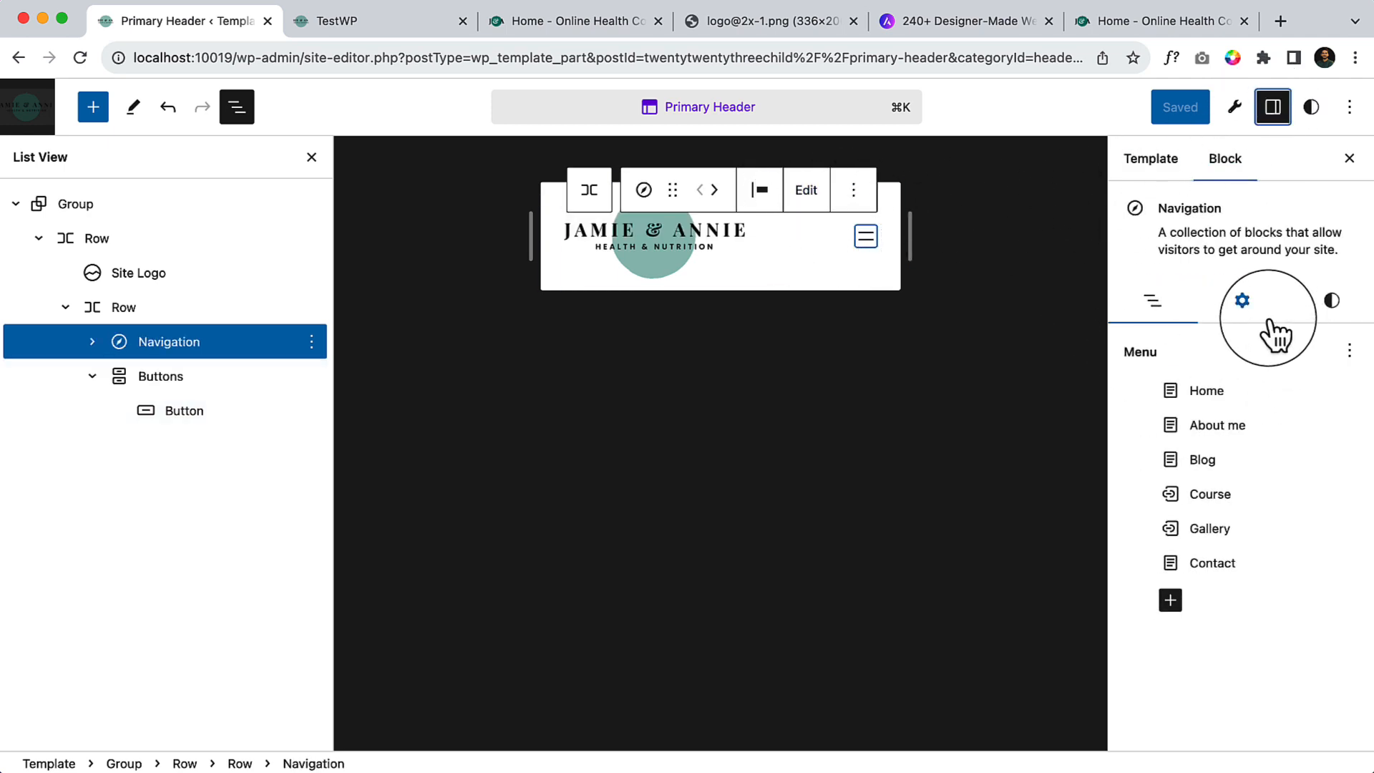
click(1239, 298)
Step: Examine the Navigation block's layout, display, overlay menu and advanced settings
scroll(1259, 547, down, 1)
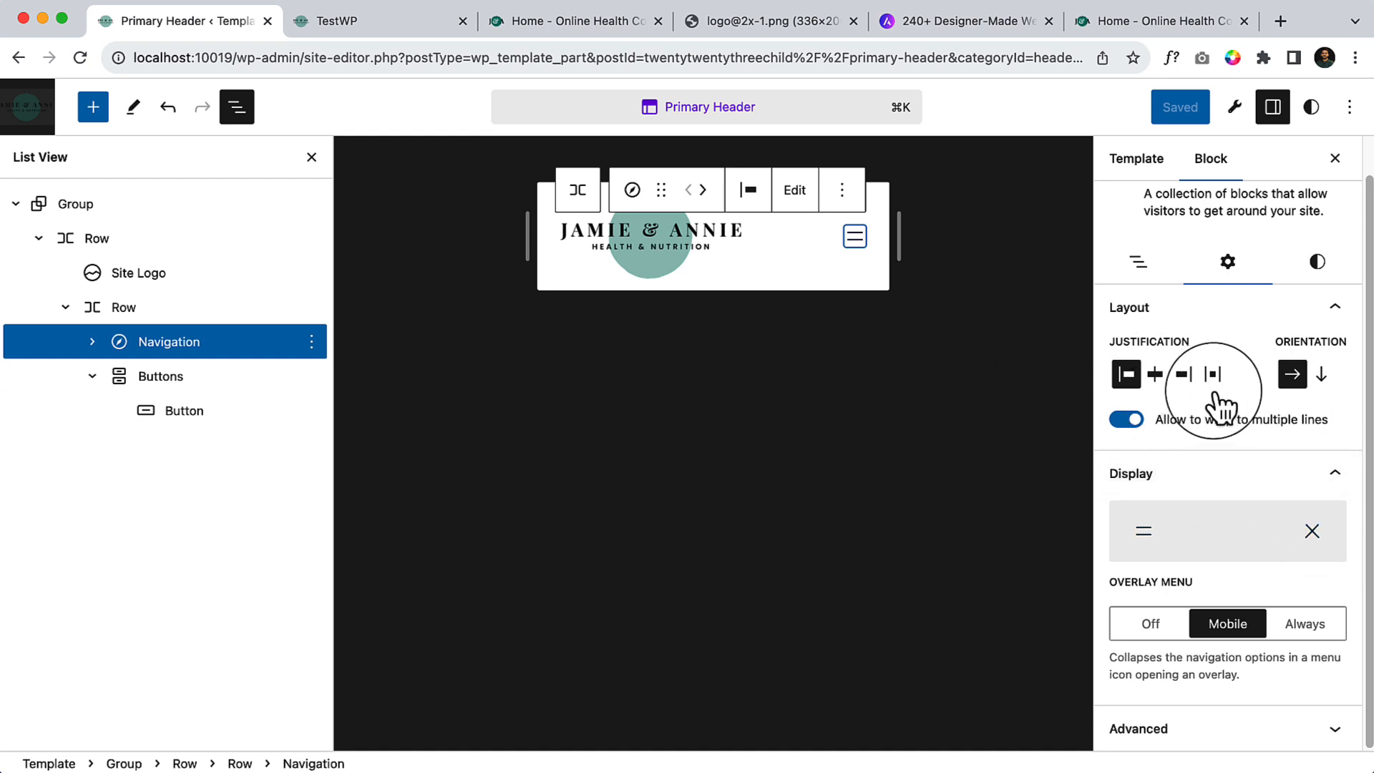
scroll(1309, 675, up, 1)
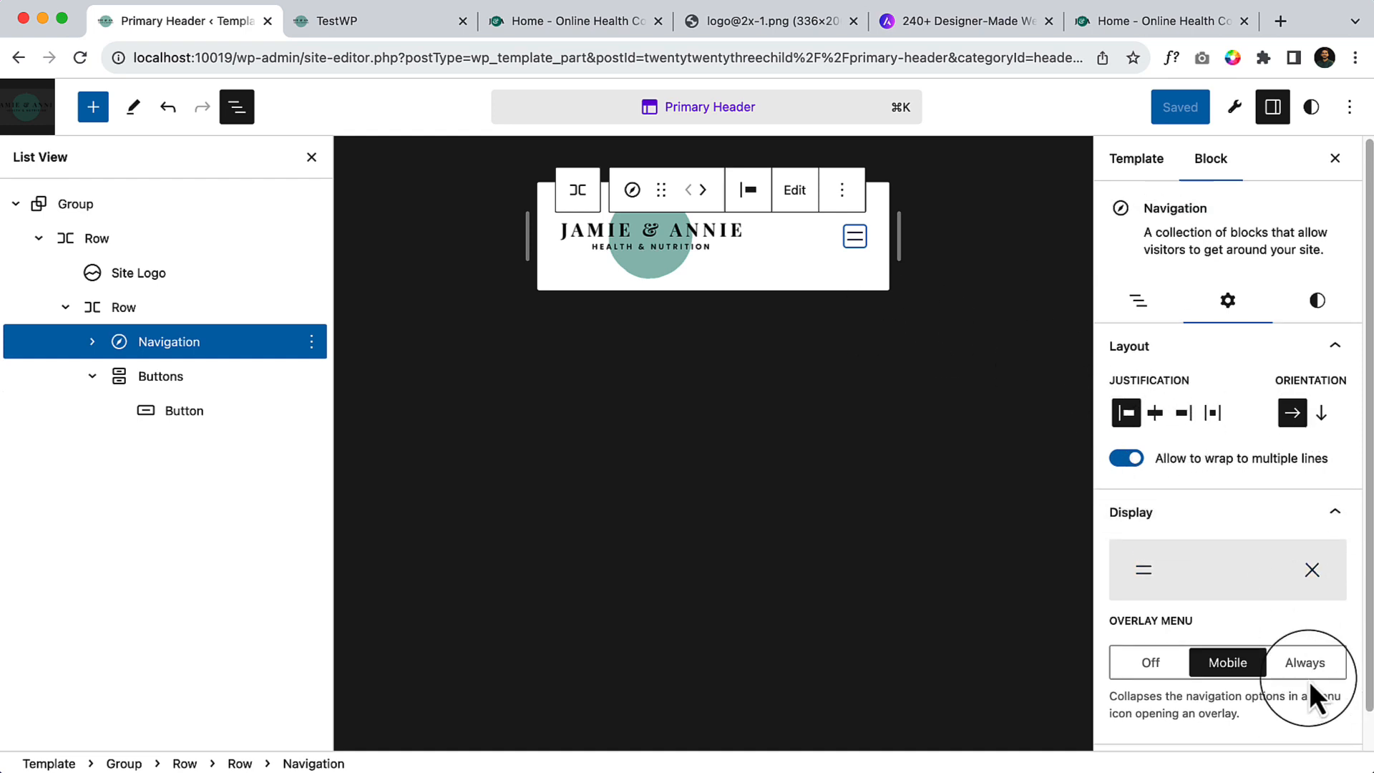
scroll(1312, 706, down, 2)
click(1297, 737)
scroll(1295, 744, down, 5)
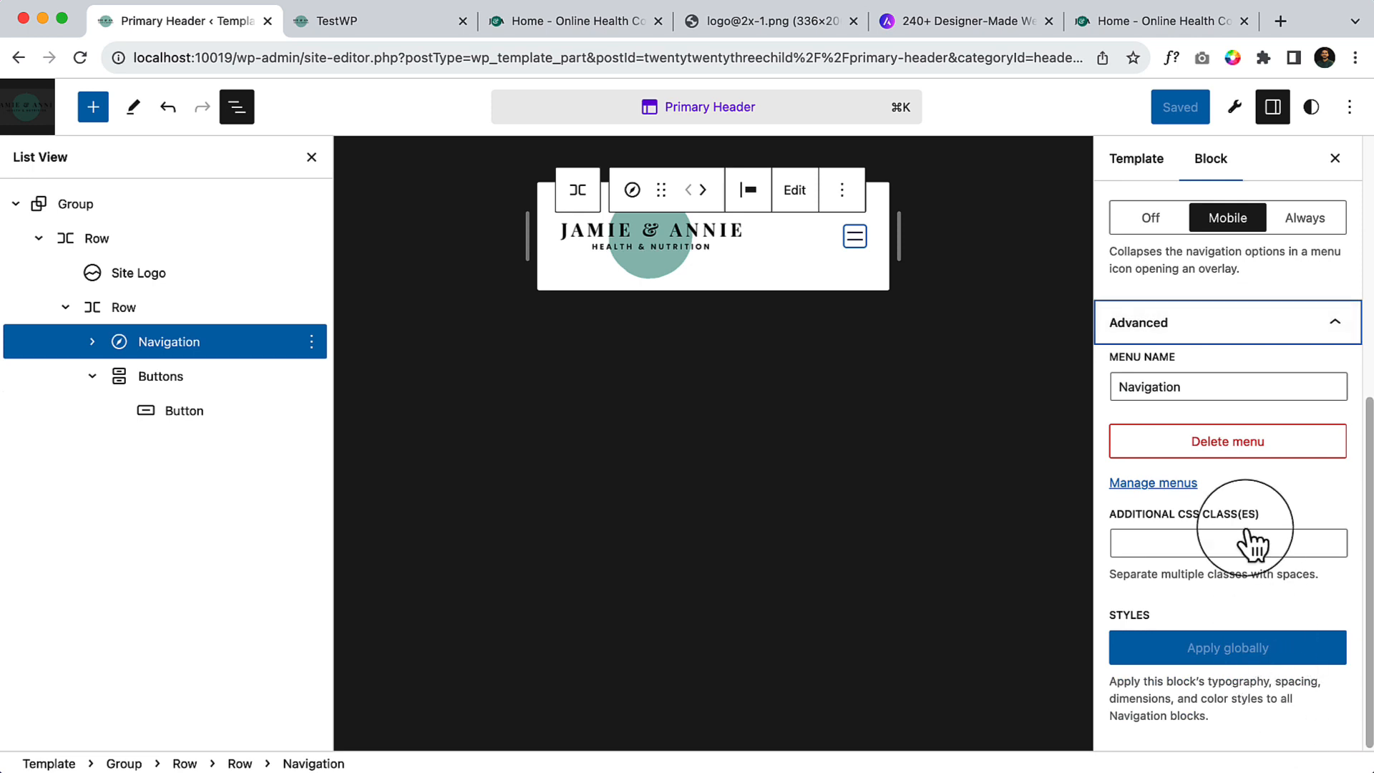
click(1283, 388)
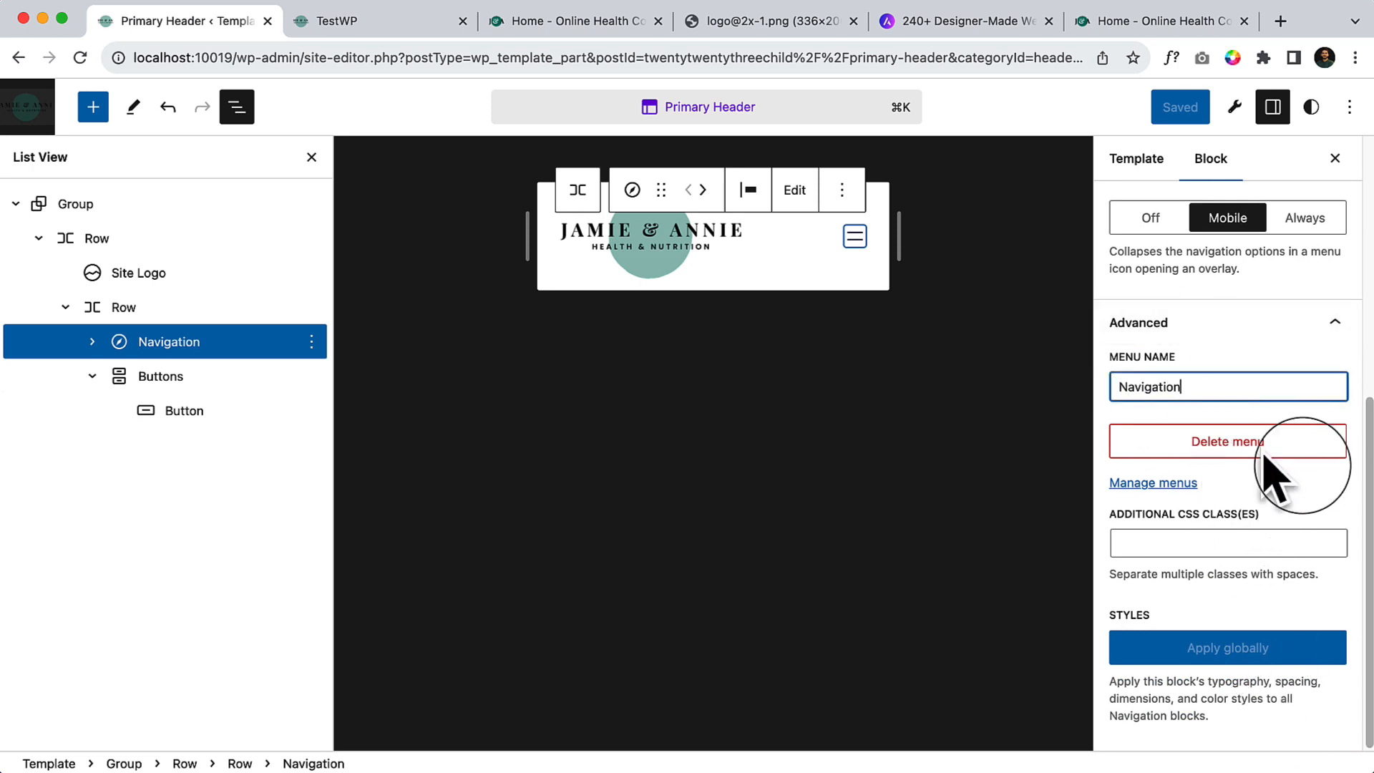
scroll(1344, 626, up, 1)
scroll(1295, 482, up, 4)
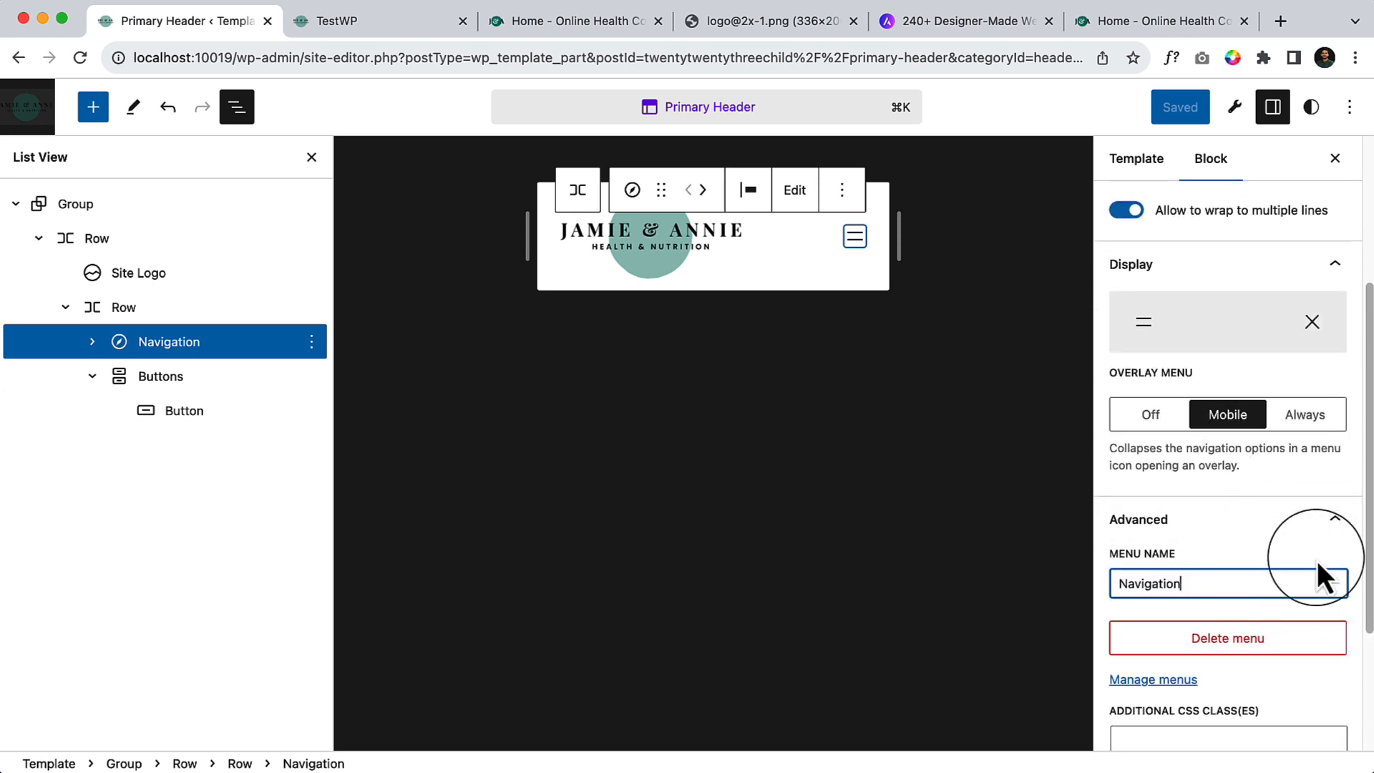
scroll(1325, 573, up, 4)
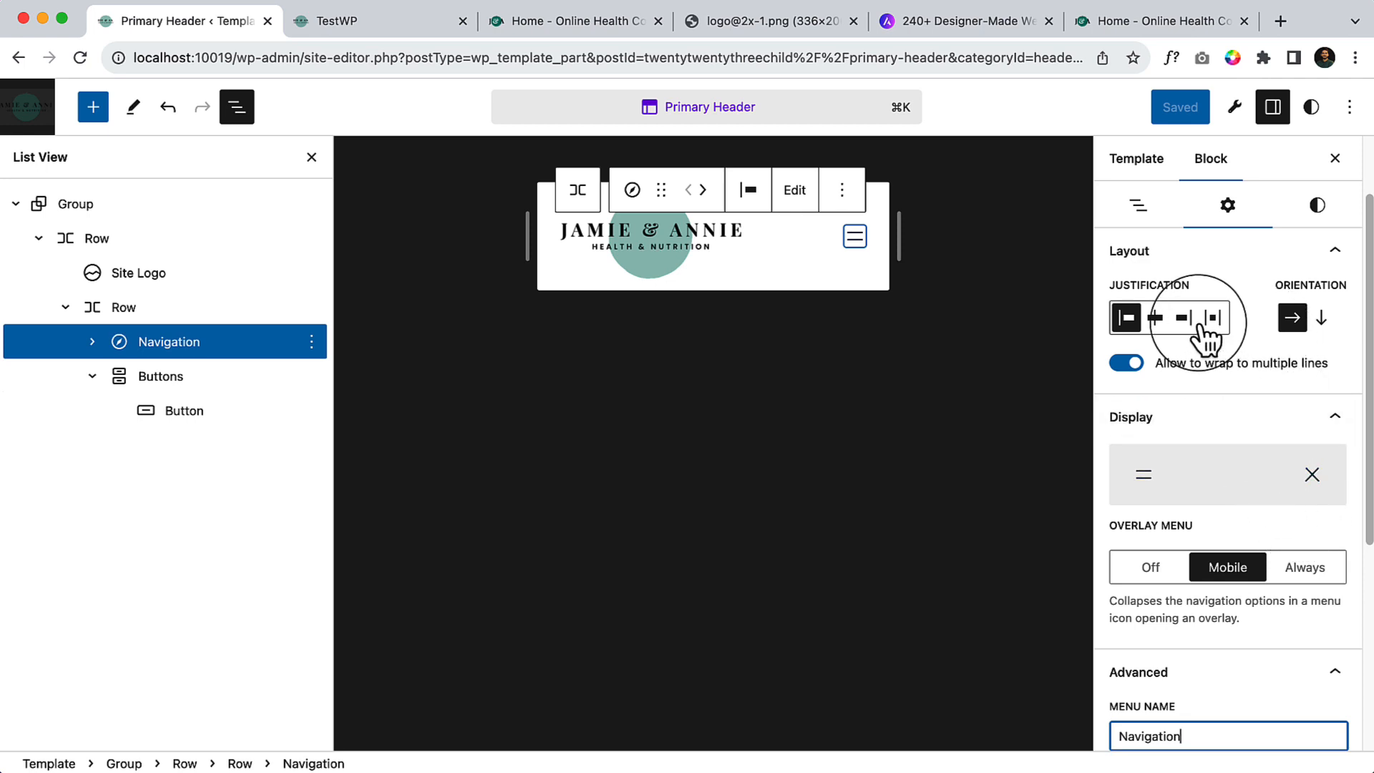
Step: Change the Navigation block's overlay menu icon to the three-line version and save the template part
click(1150, 475)
scroll(1310, 500, down, 5)
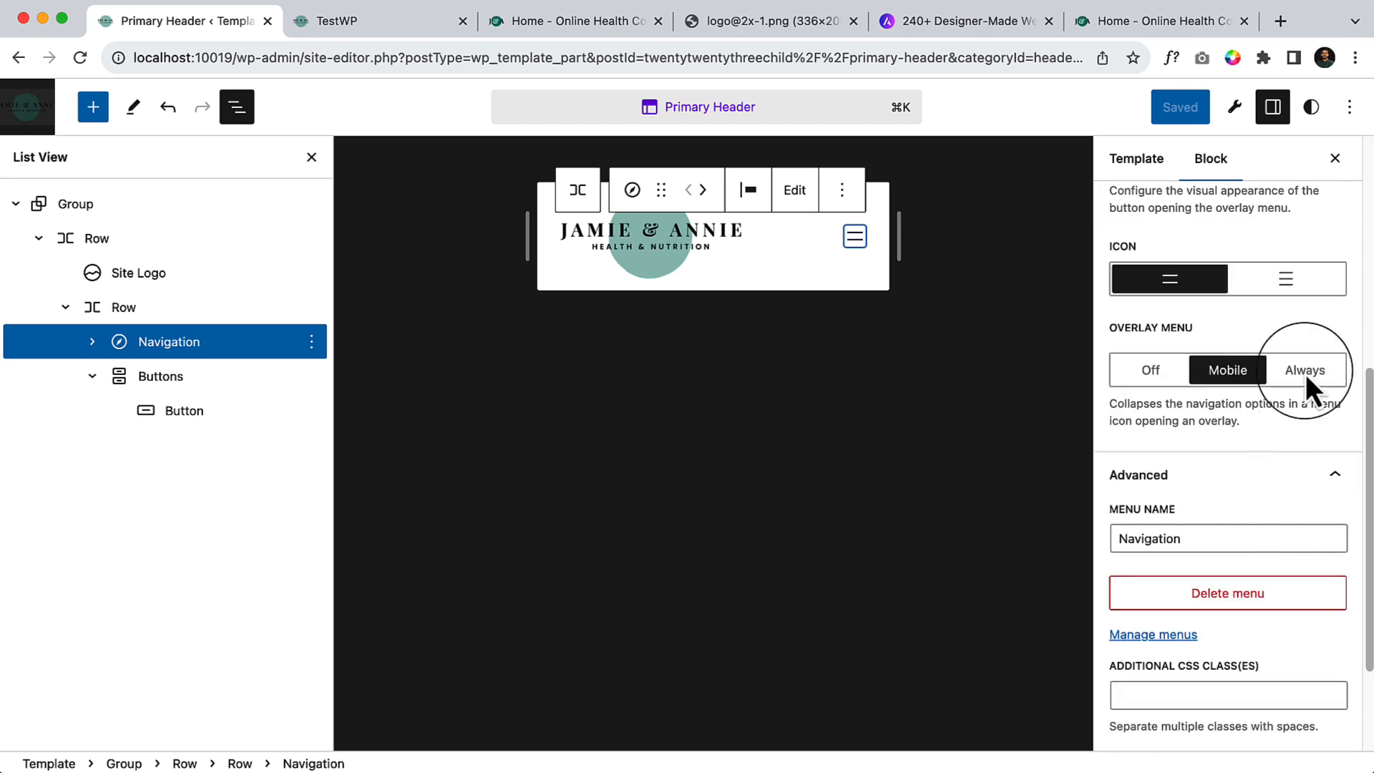
click(1314, 293)
scroll(1297, 446, up, 3)
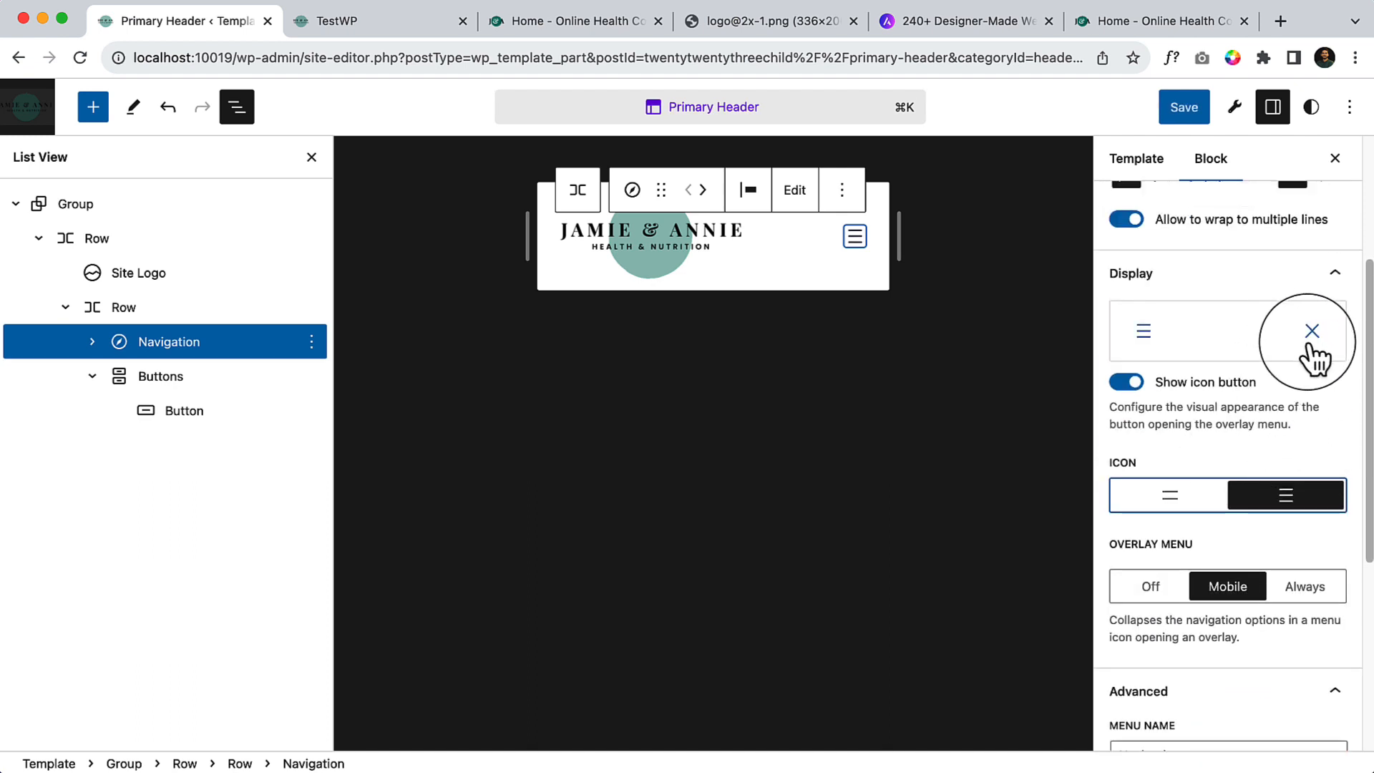
click(1310, 347)
click(1313, 350)
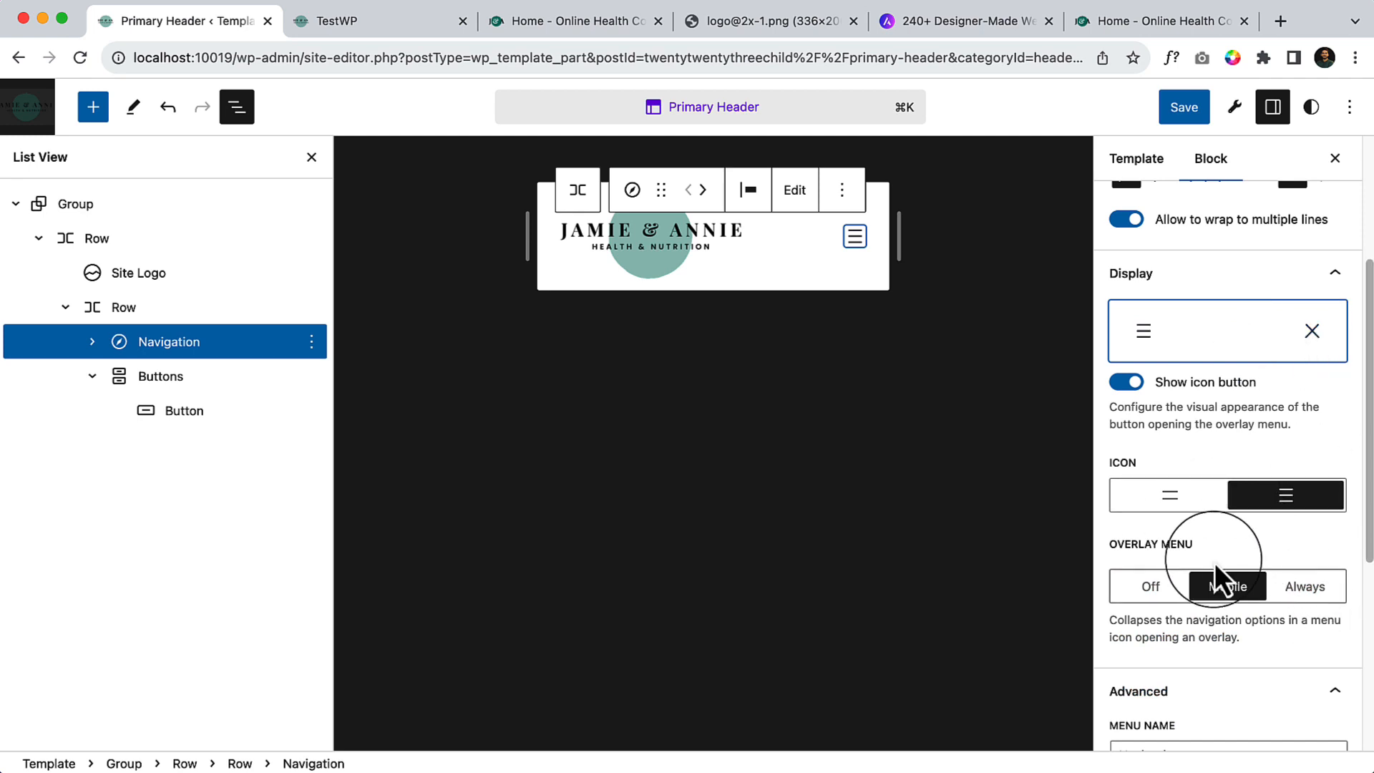
scroll(1298, 482, up, 5)
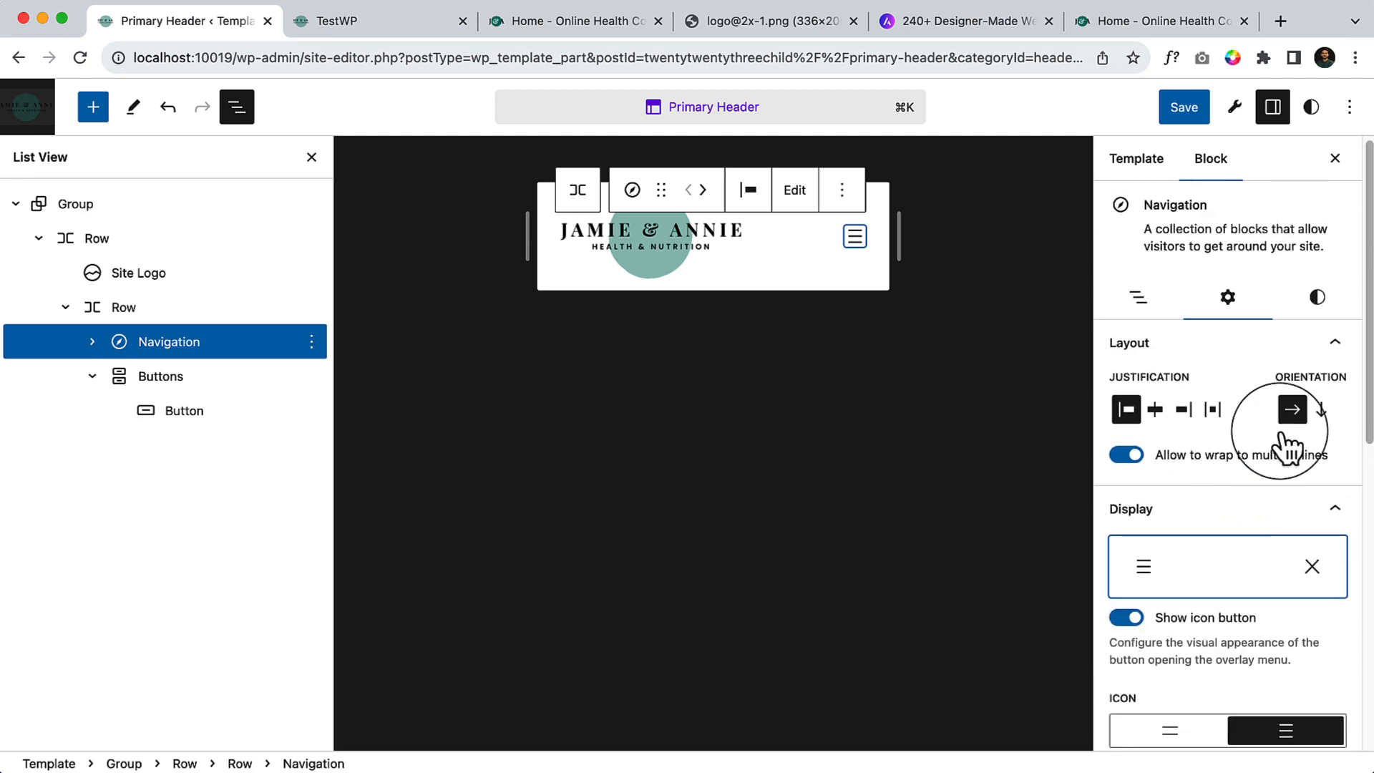
click(1213, 114)
click(1188, 114)
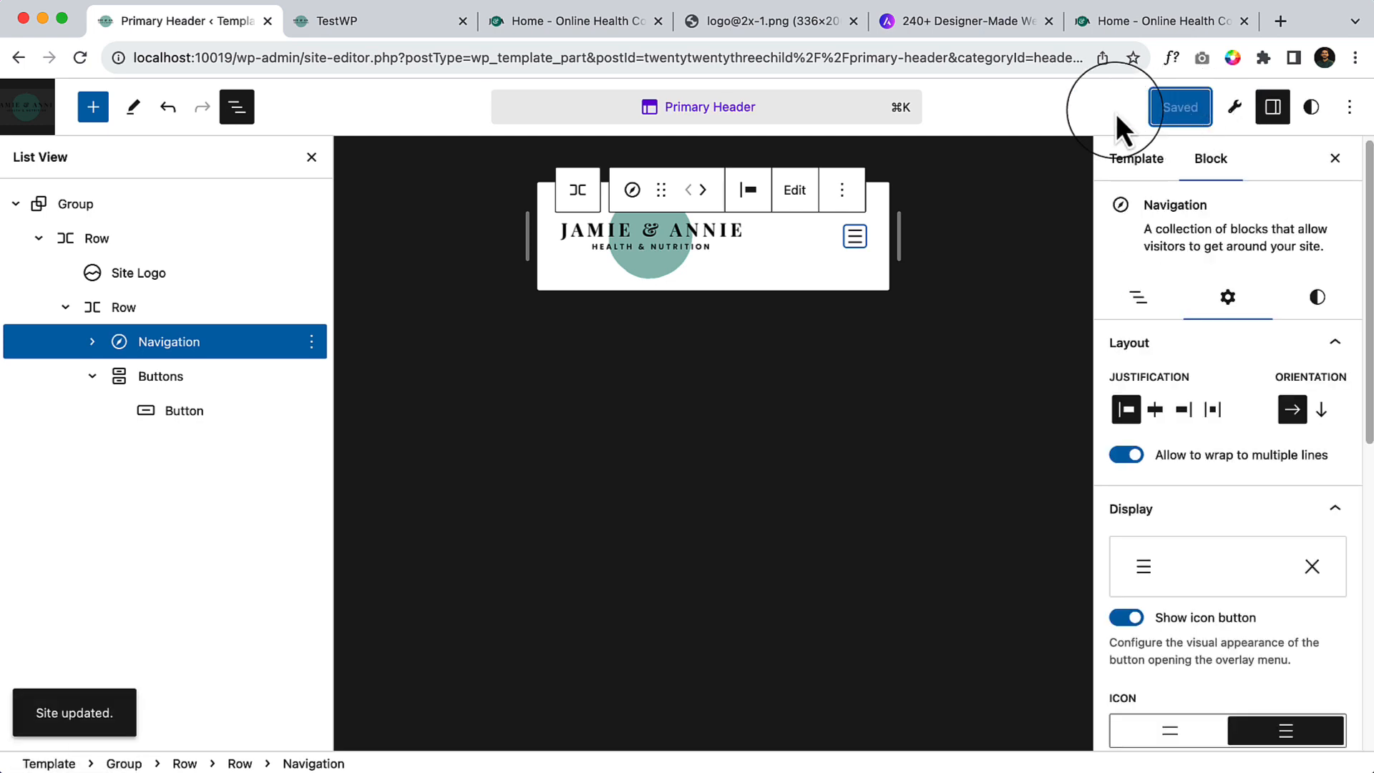
Step: Reload the TestWP page, check that its mobile menu opens and closes, and return to the Primary Header editor
click(369, 29)
click(80, 56)
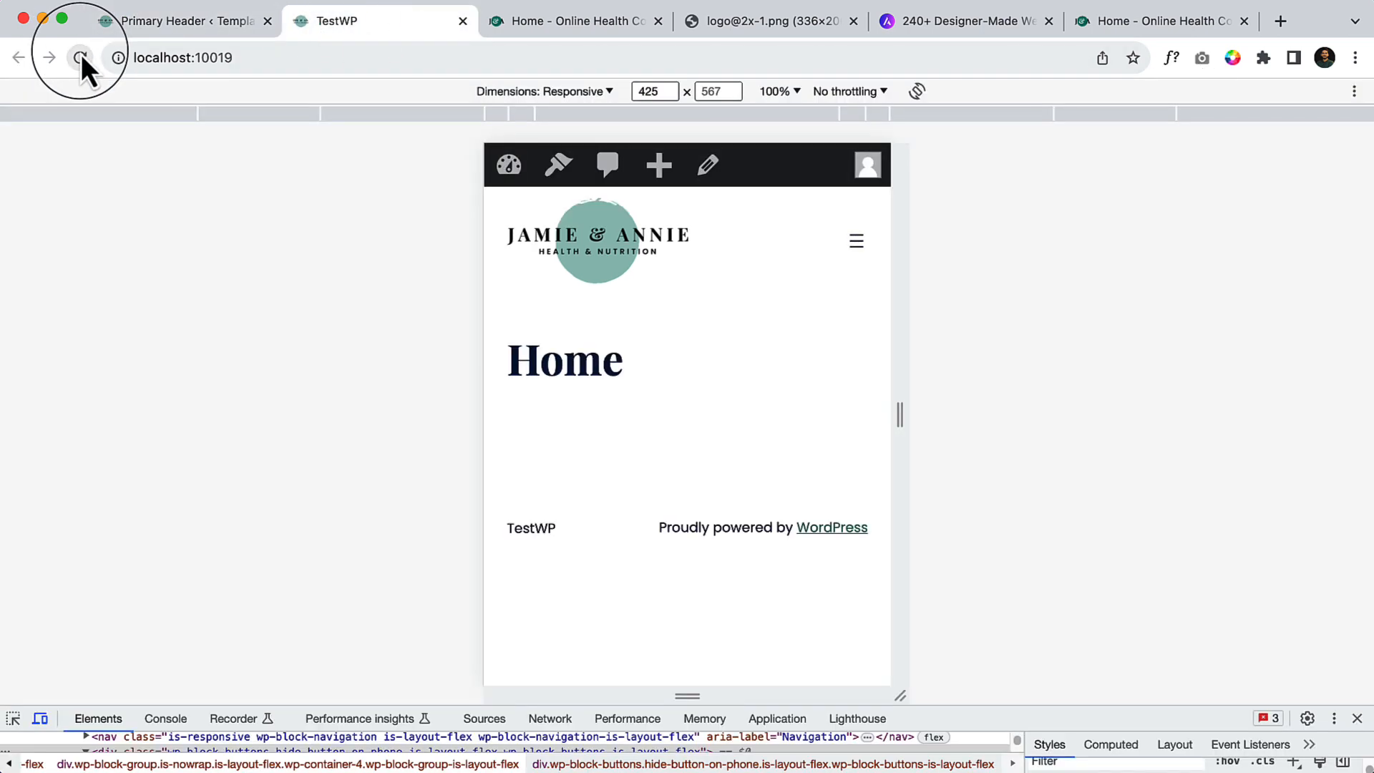
click(857, 241)
click(858, 242)
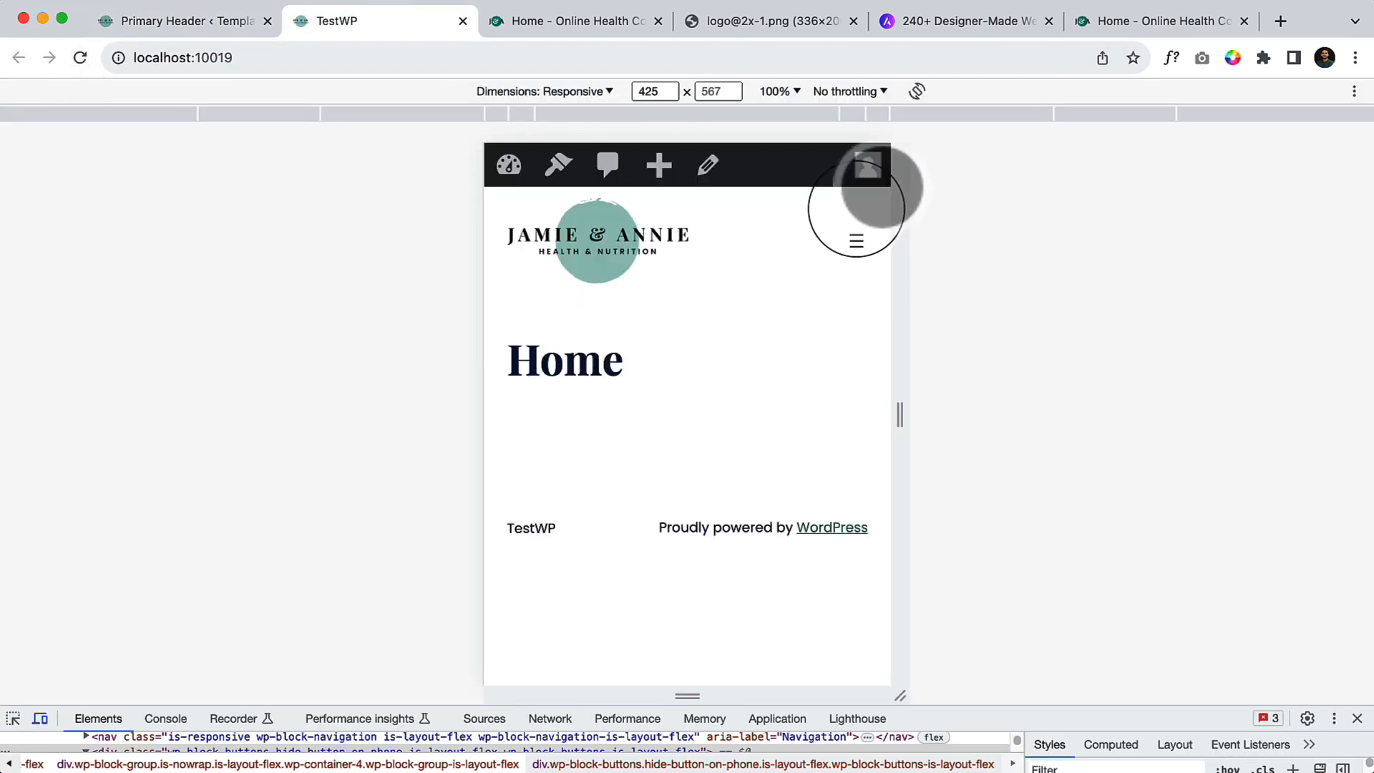
click(856, 237)
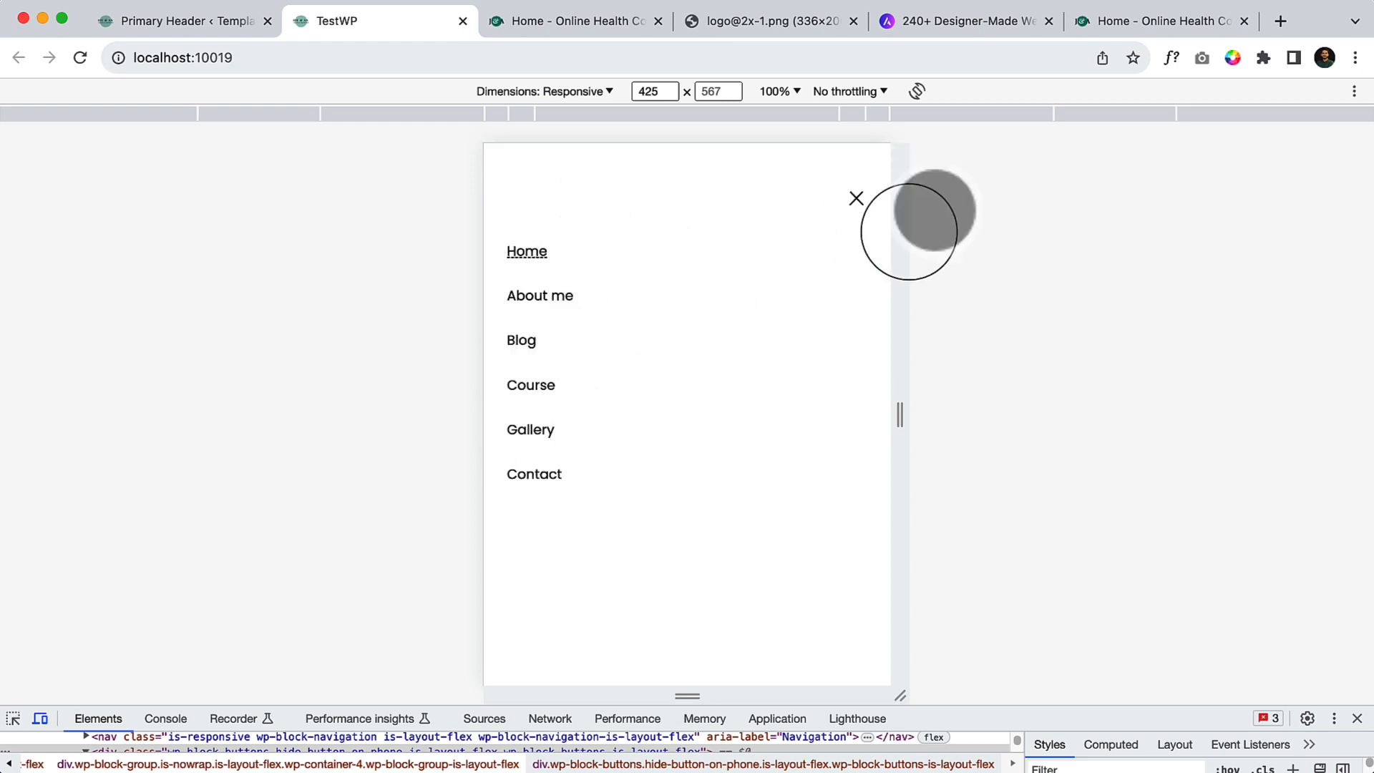
click(852, 198)
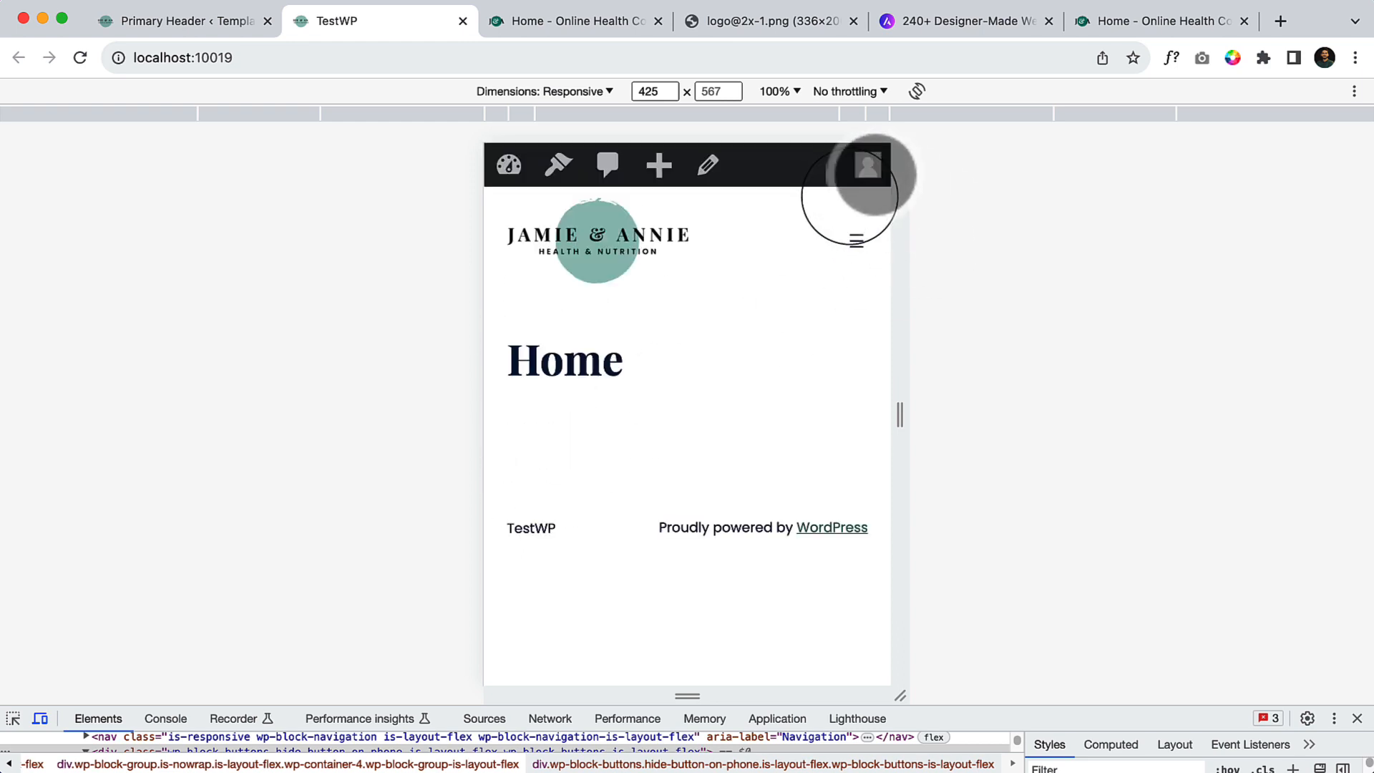
click(191, 32)
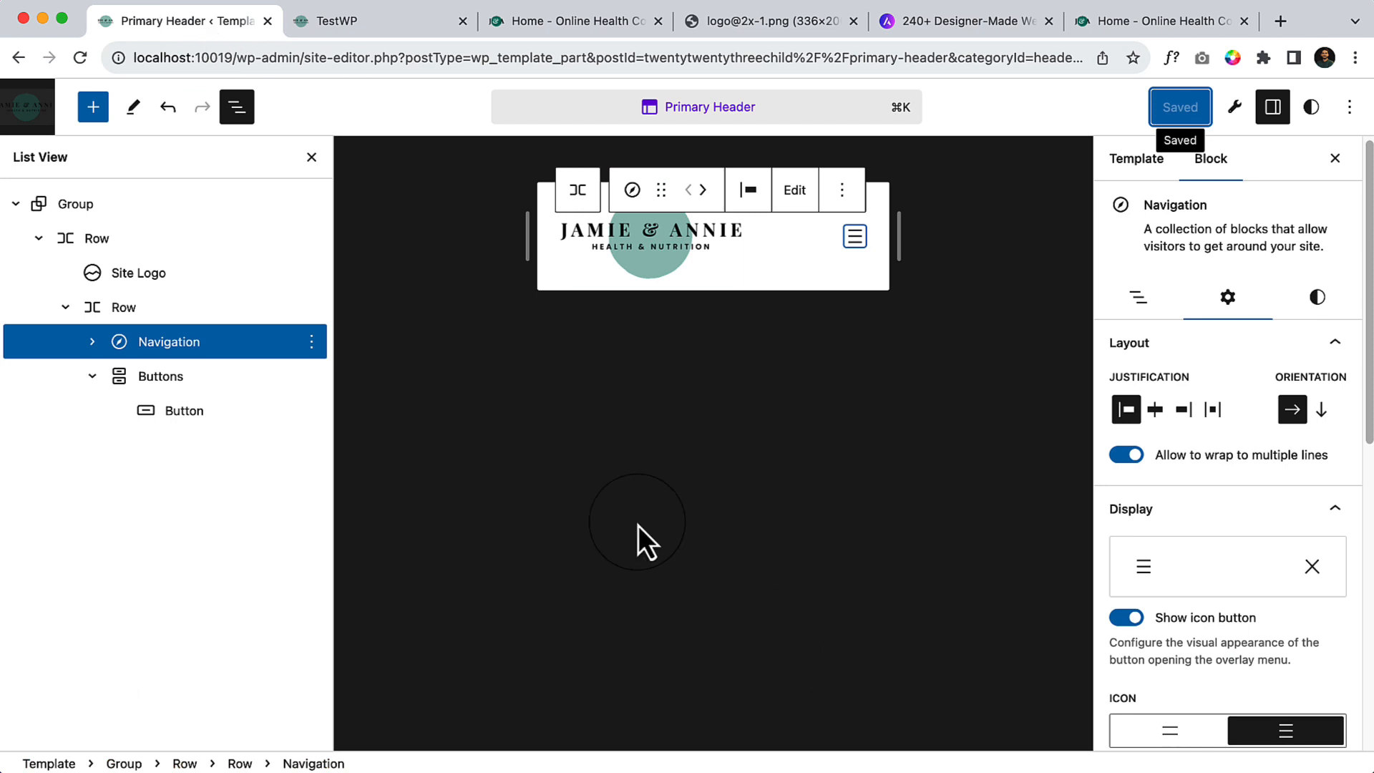